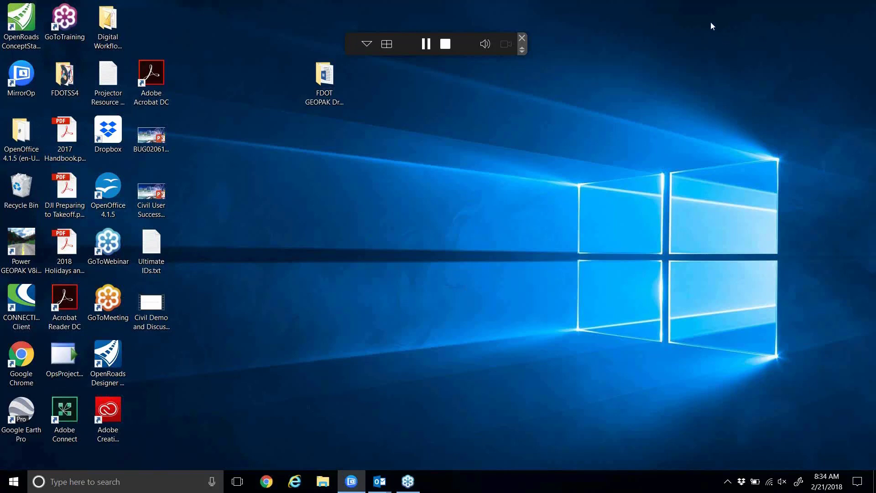
double_click(340, 84)
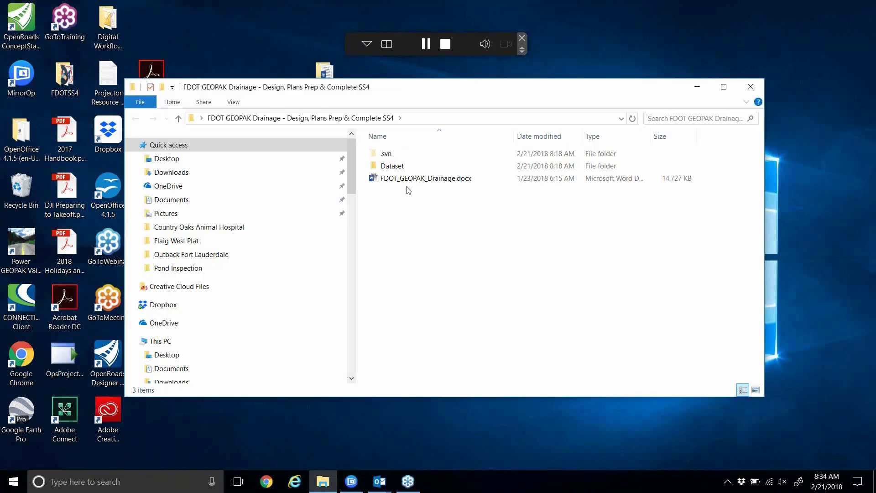
double_click(392, 166)
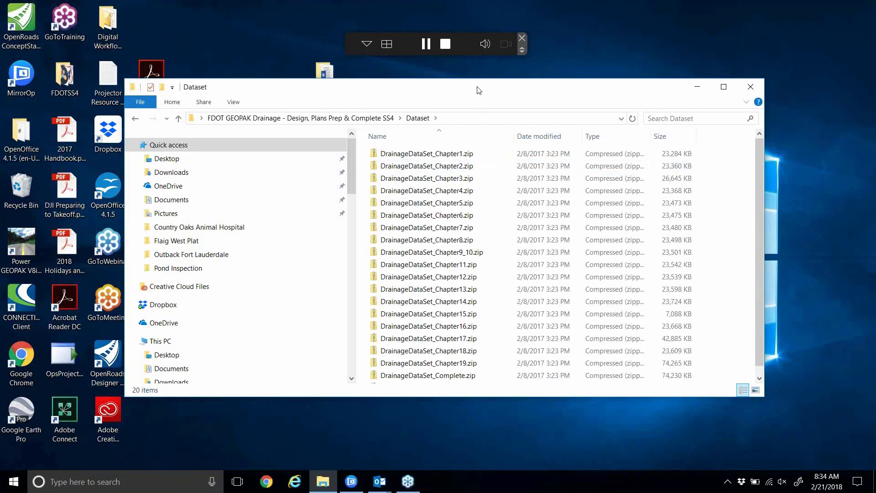
drag(477, 92, 479, 73)
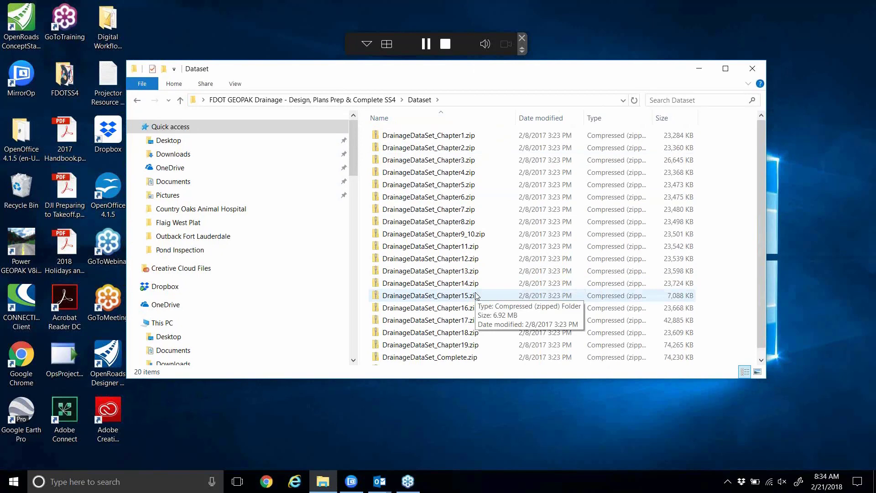
double_click(433, 138)
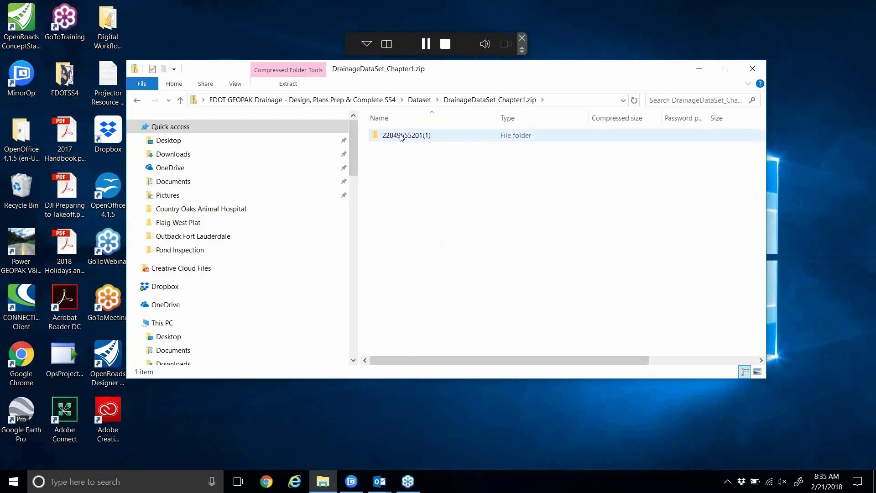
double_click(401, 136)
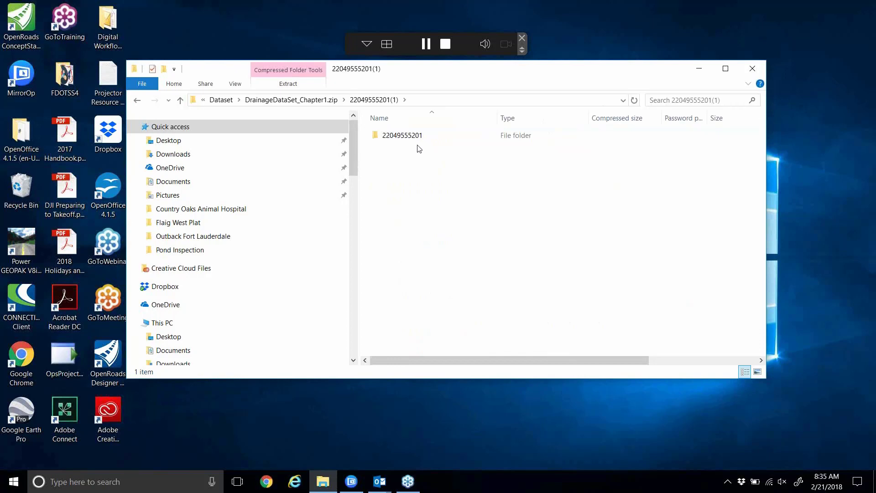
click(391, 137)
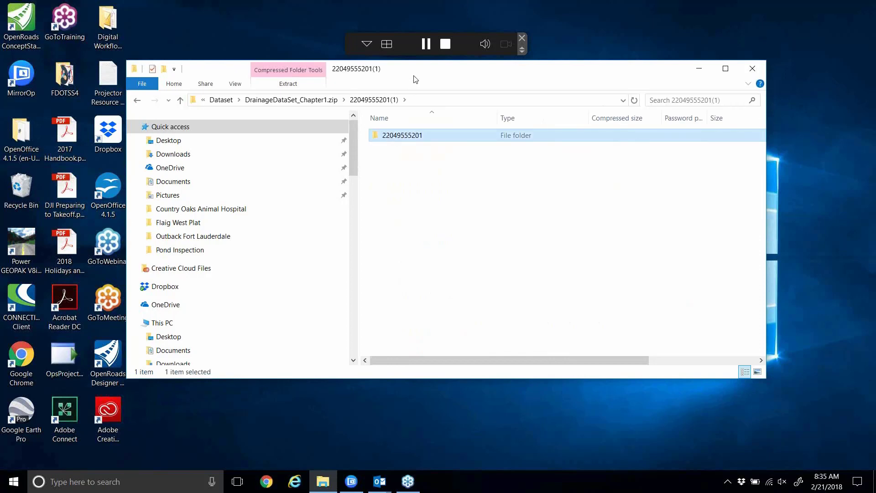
drag(416, 67, 410, 35)
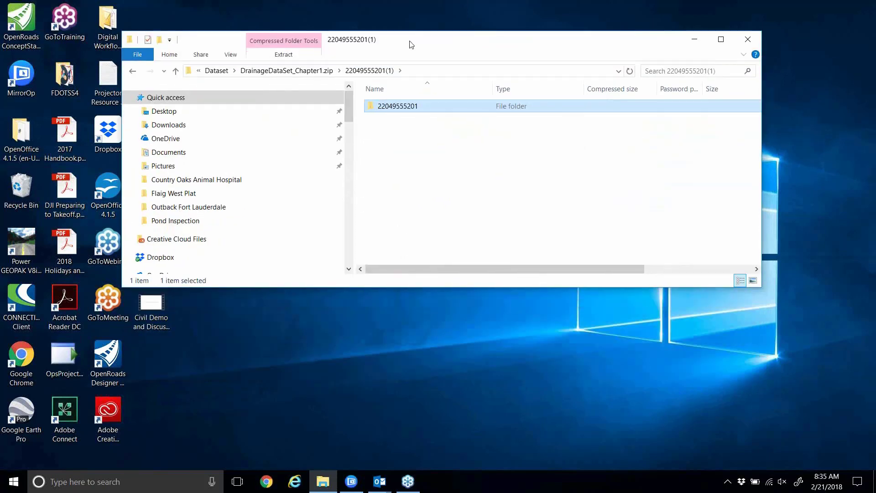
- Open a second File Explorer window at C:\E\Projects and place it below the zip folder window
right_click(322, 481)
click(301, 420)
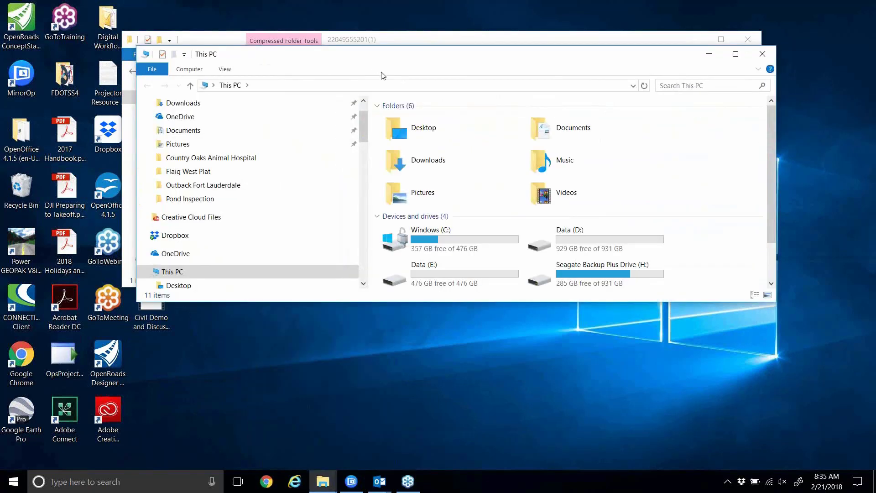
drag(386, 69, 376, 147)
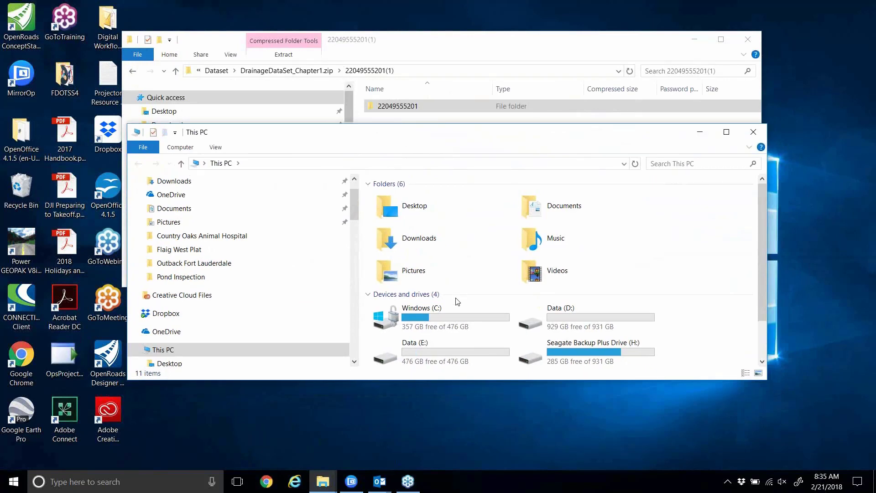
double_click(448, 318)
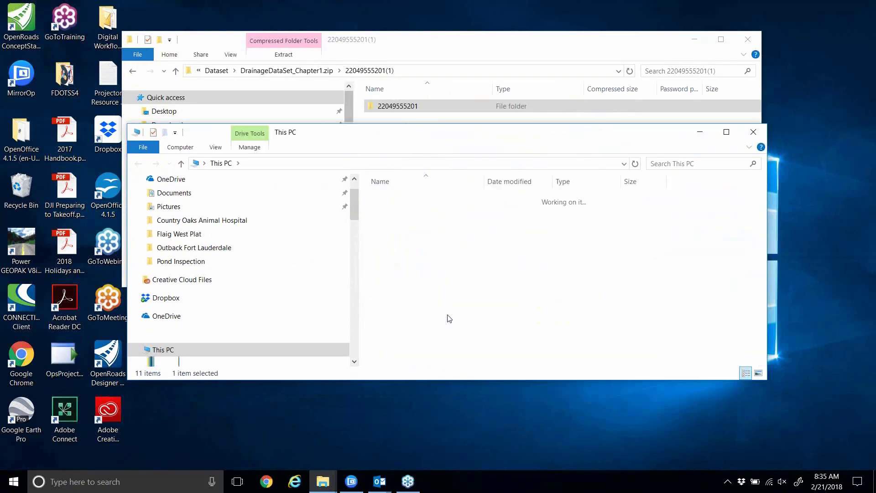
click(391, 274)
double_click(392, 274)
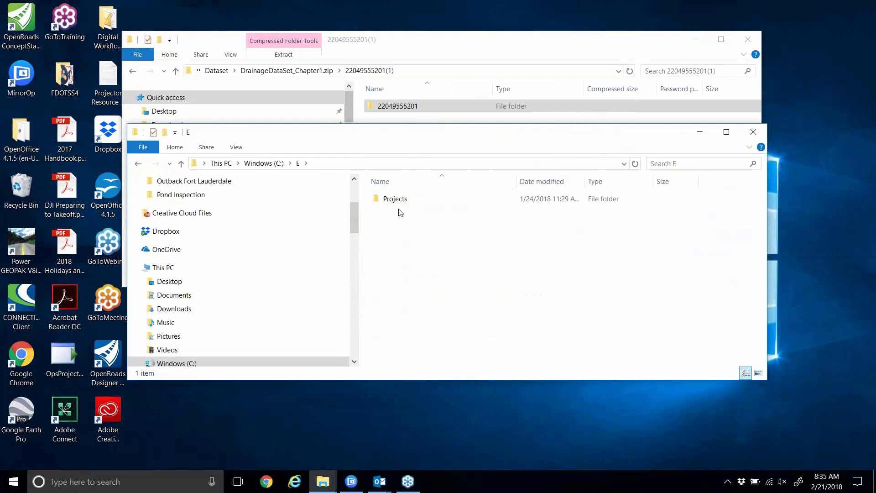
double_click(398, 204)
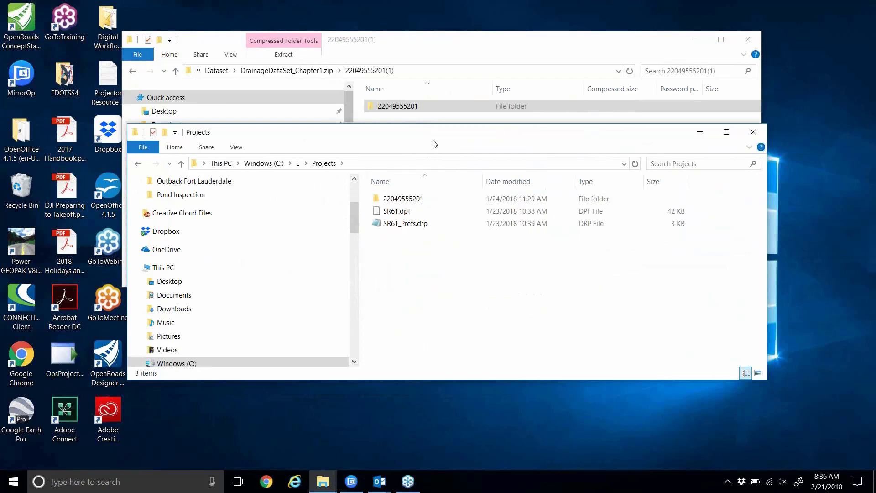
drag(432, 138, 428, 164)
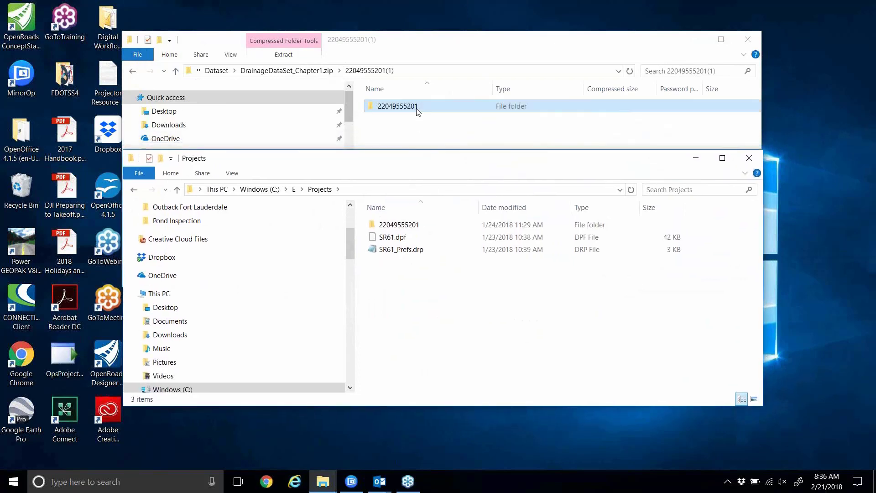
click(397, 225)
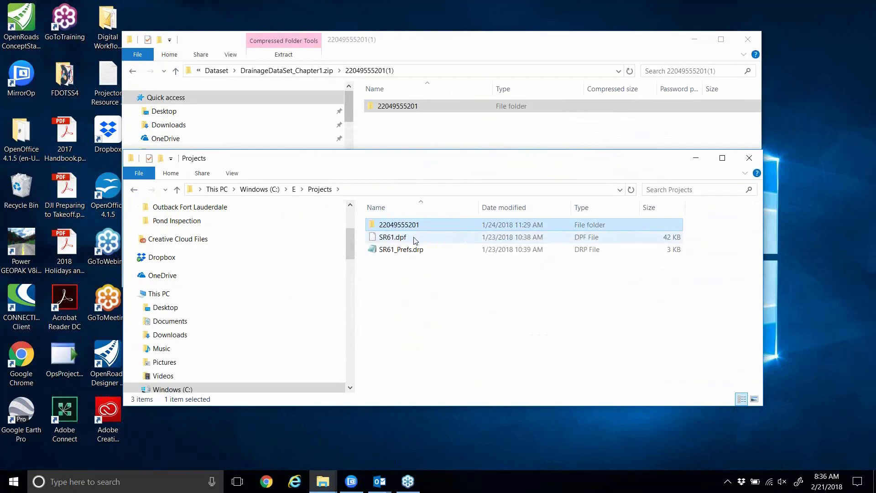
right_click(402, 228)
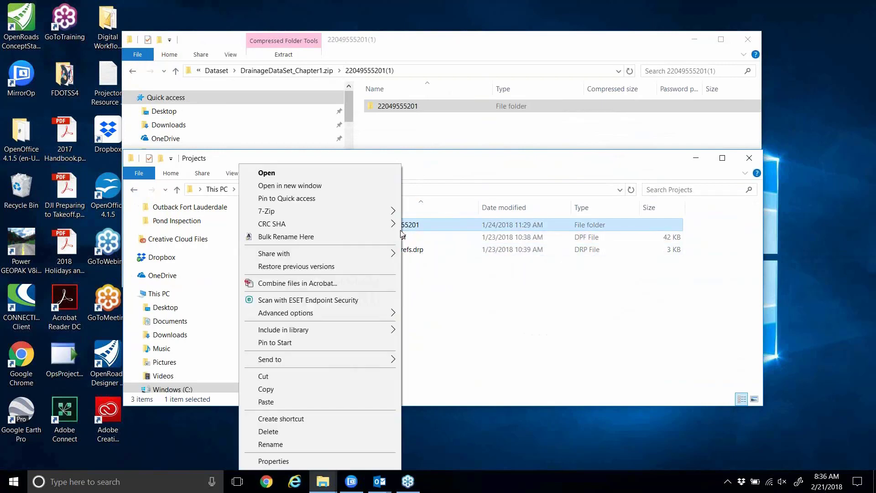
click(300, 445)
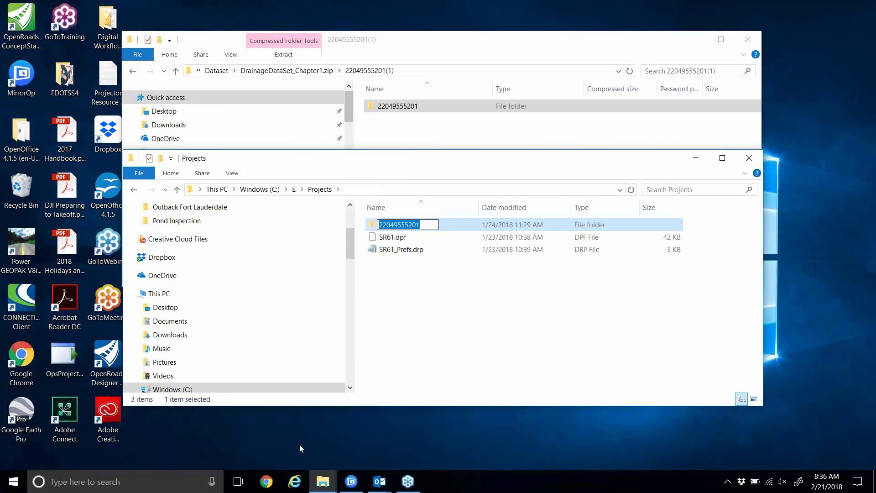
text(OLD Dr)
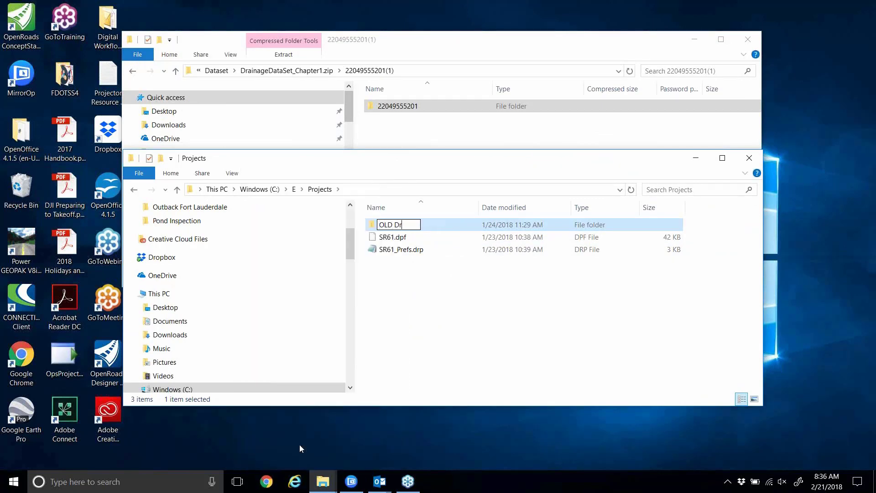
key(BackSpace)
key(BackSpace)
text(FDOT Drinag)
key(BackSpace)
key(BackSpace)
key(BackSpace)
key(BackSpace)
text(ainage)
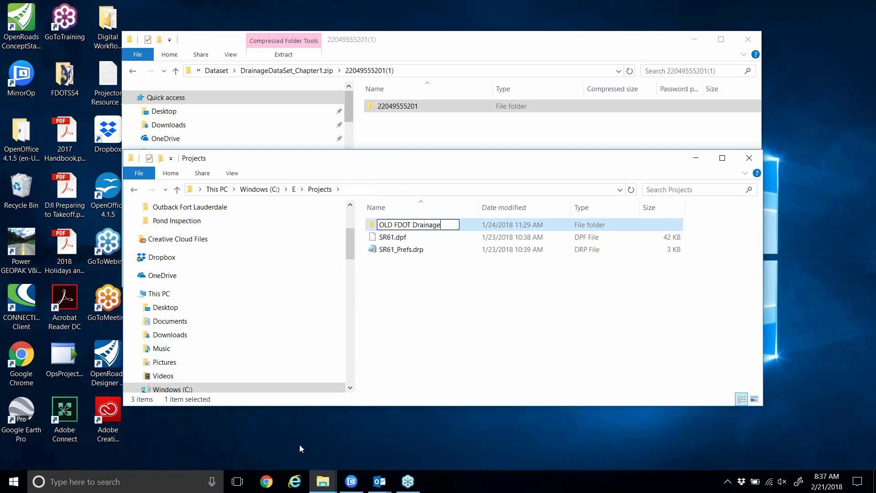
key(Return)
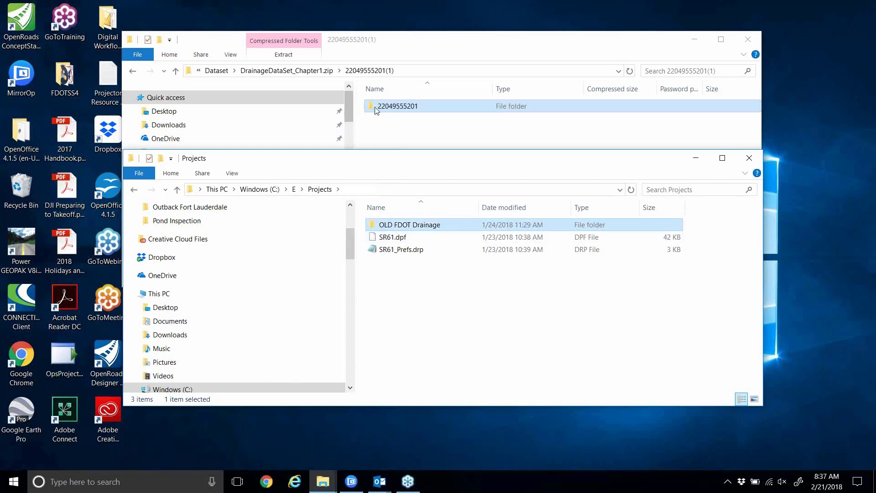
drag(375, 106, 395, 319)
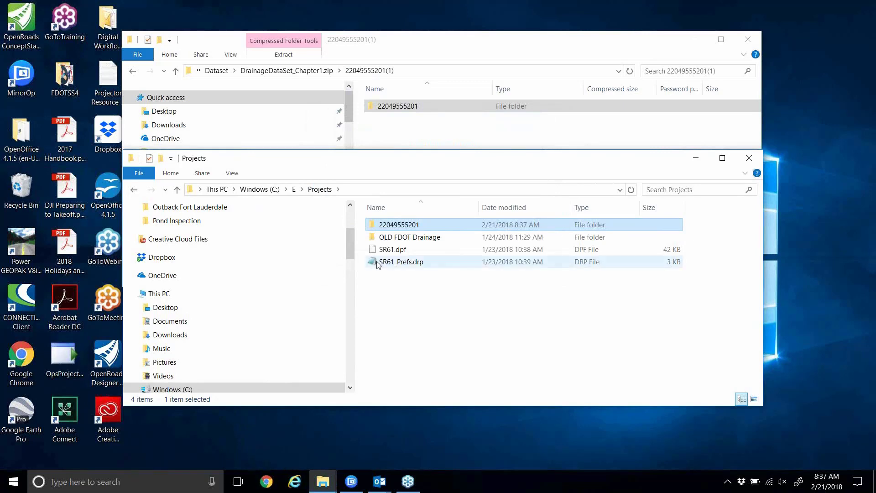
double_click(399, 224)
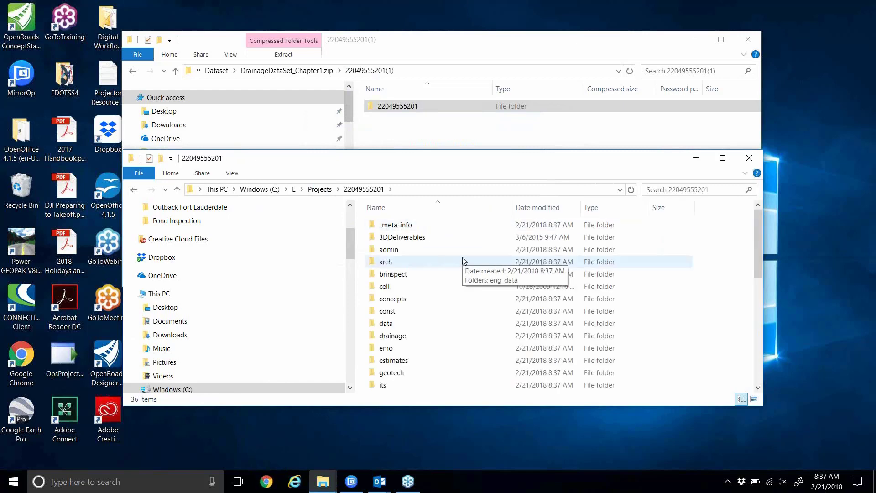
scroll(463, 254, down, 1)
scroll(466, 245, down, 6)
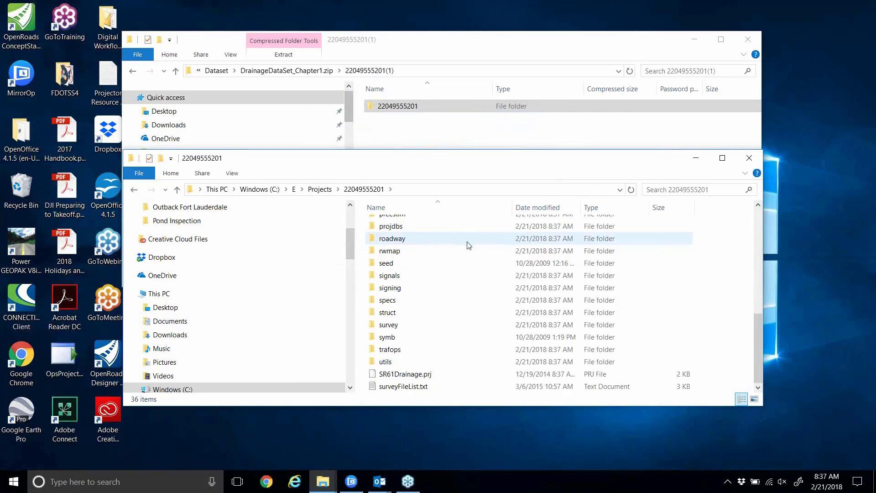
scroll(467, 242, up, 7)
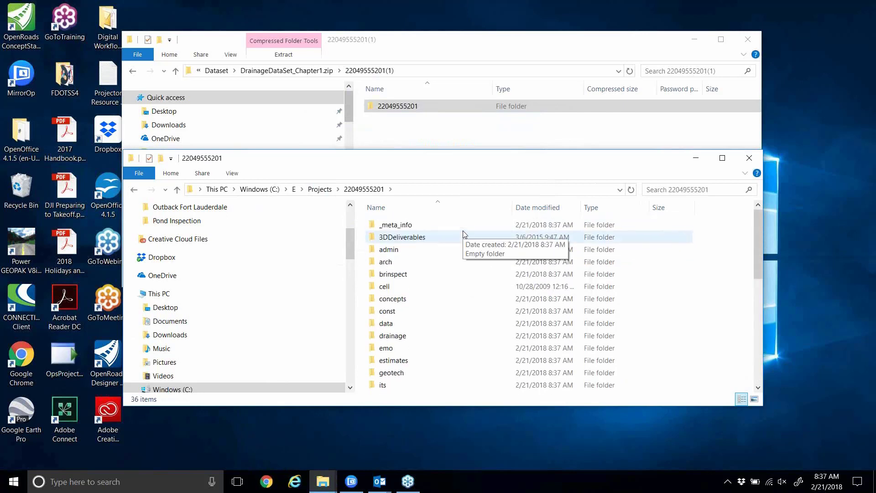
- Close the project folder window and the Chapter 1 zip window
drag(454, 164, 453, 130)
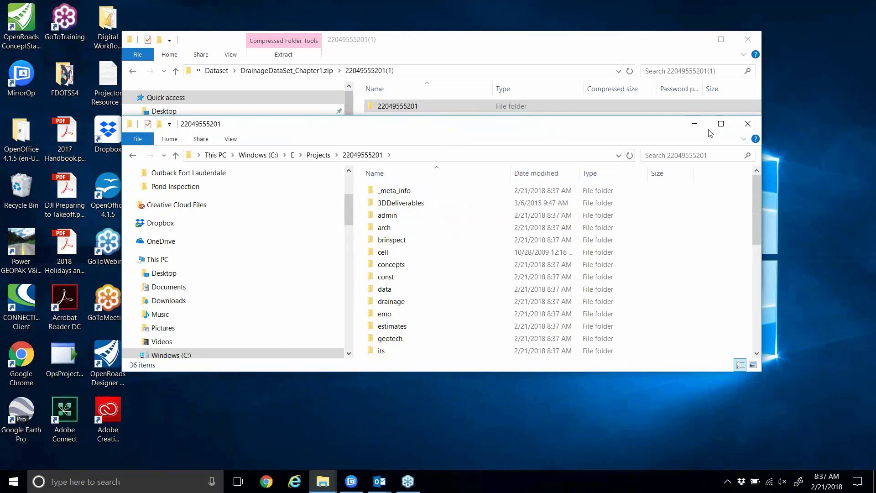
click(746, 126)
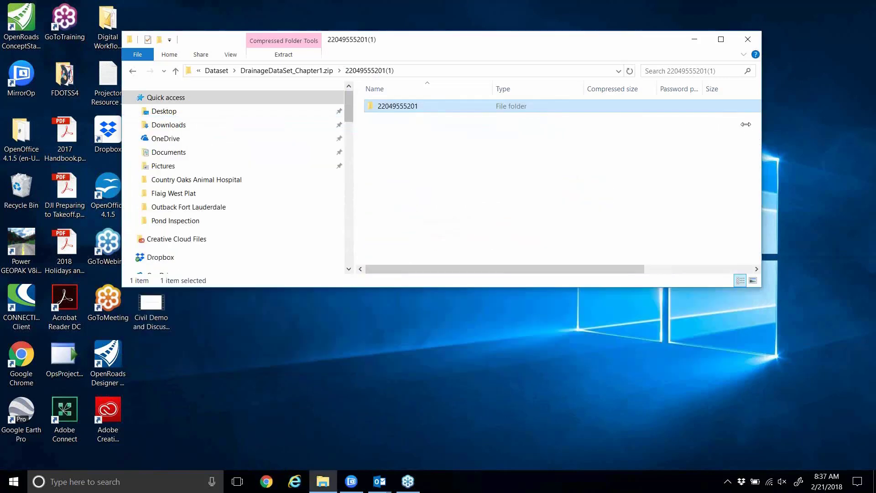
click(749, 39)
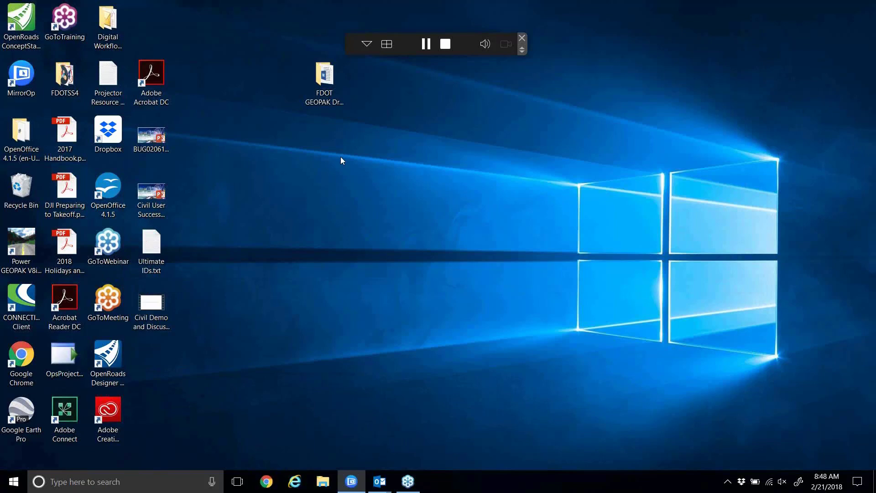
- Move the FDOTSS4 folder beside the drainage folder on the desktop, open it, and launch FDOTSS4 for PowerGEOPAK
click(407, 265)
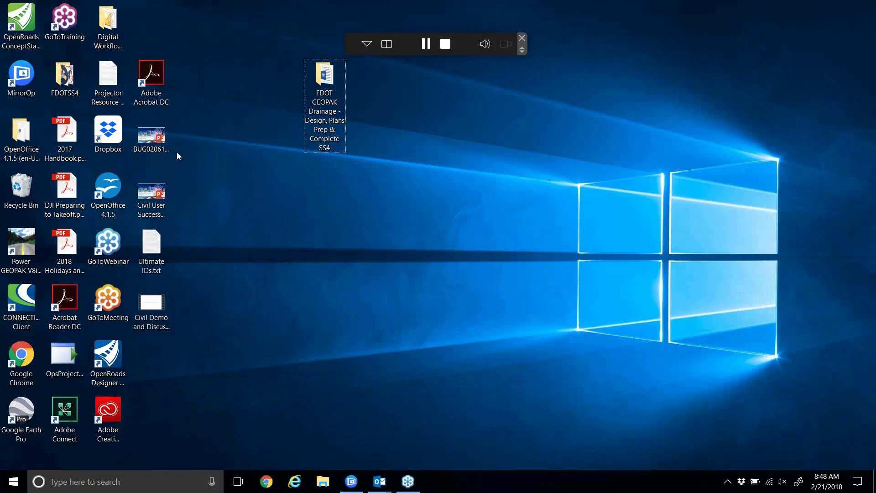
drag(76, 67, 412, 79)
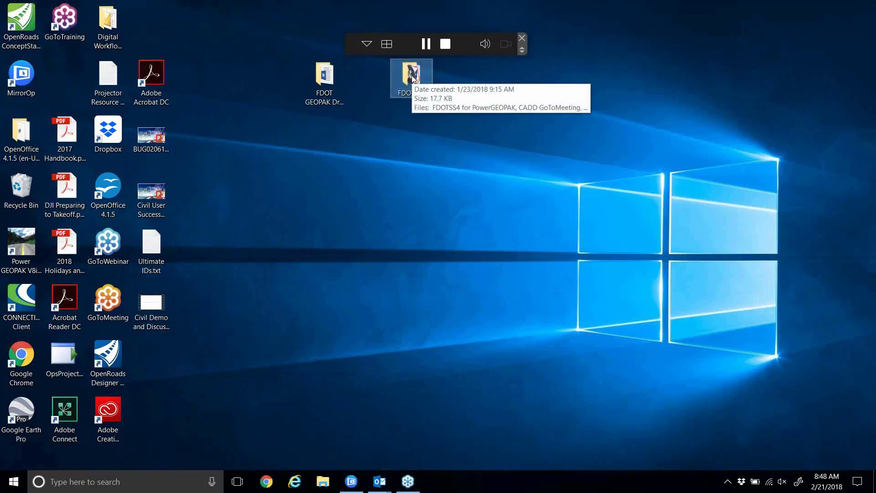
double_click(412, 78)
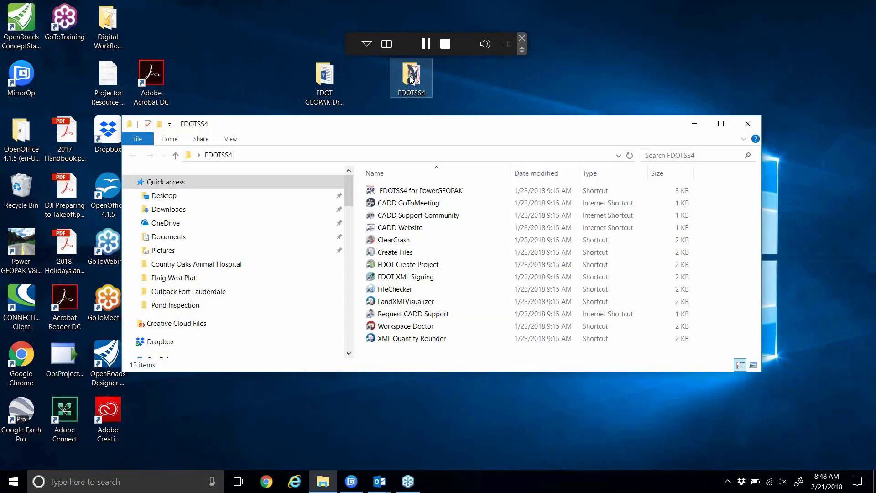
click(407, 191)
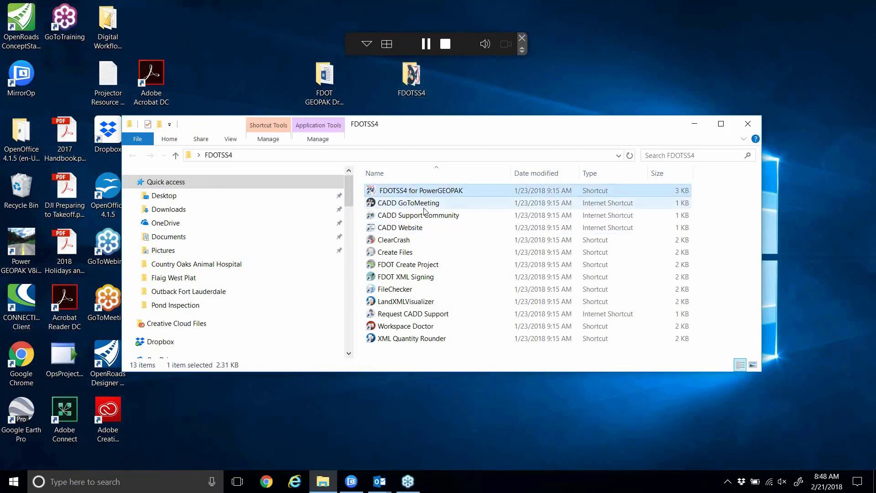
double_click(416, 191)
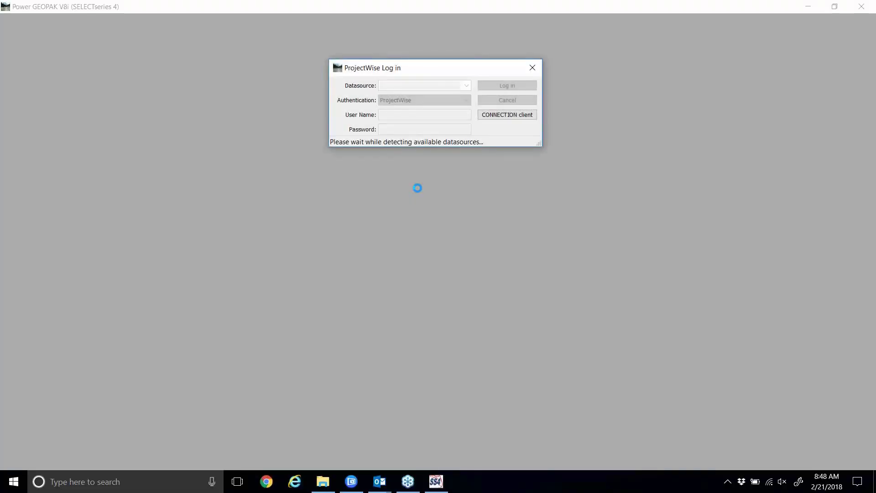
click(7, 489)
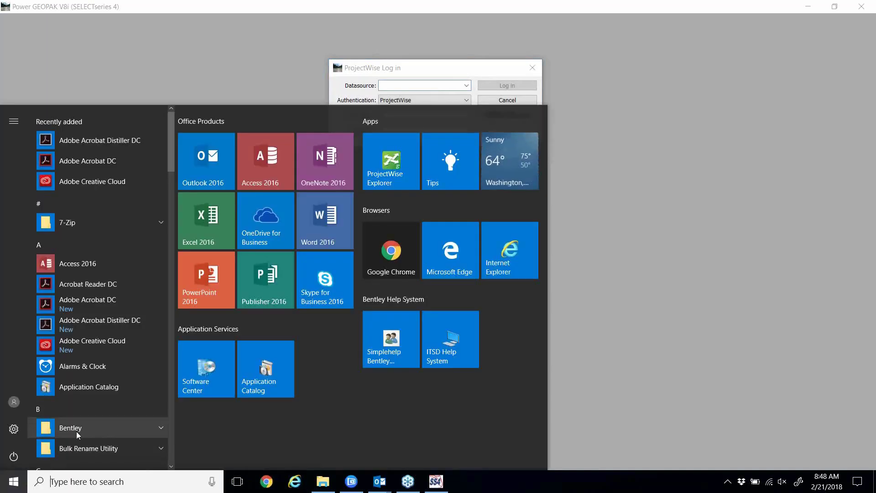
click(150, 429)
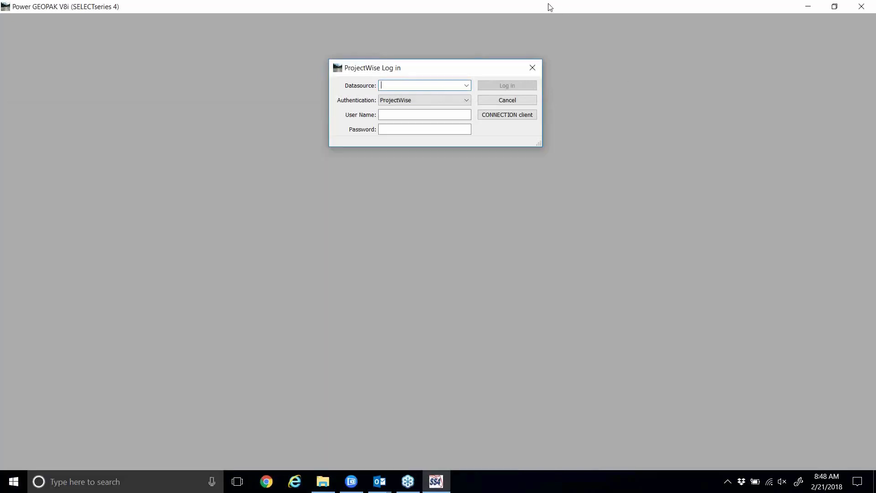
- Cancel the ProjectWise login and bring the File Open dialog into a clear position
click(561, 7)
click(496, 102)
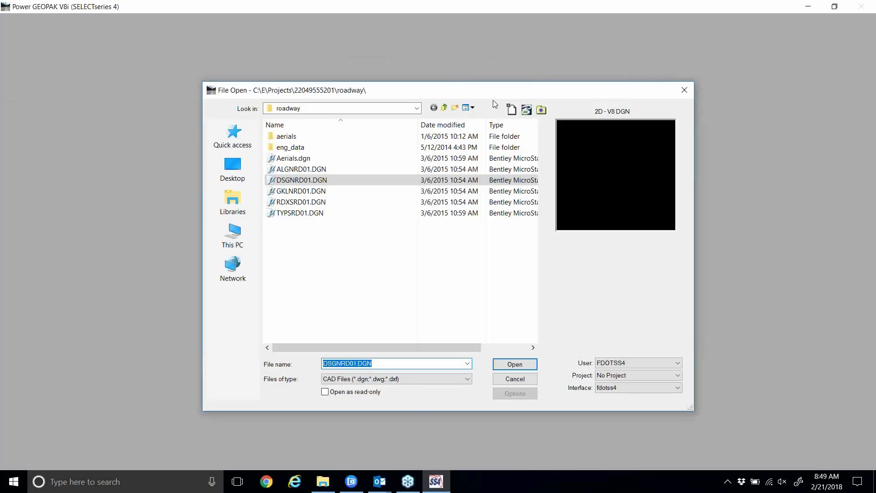
drag(469, 91, 472, 71)
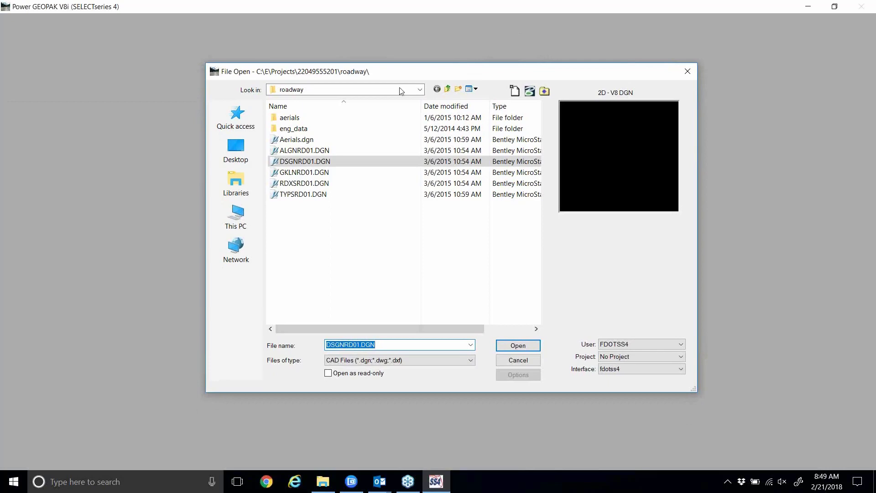
- Narrow the Name column of the file list, look at the Create Files shortcut in the FDOTSS4 folder, and return to File Open
drag(421, 107, 393, 104)
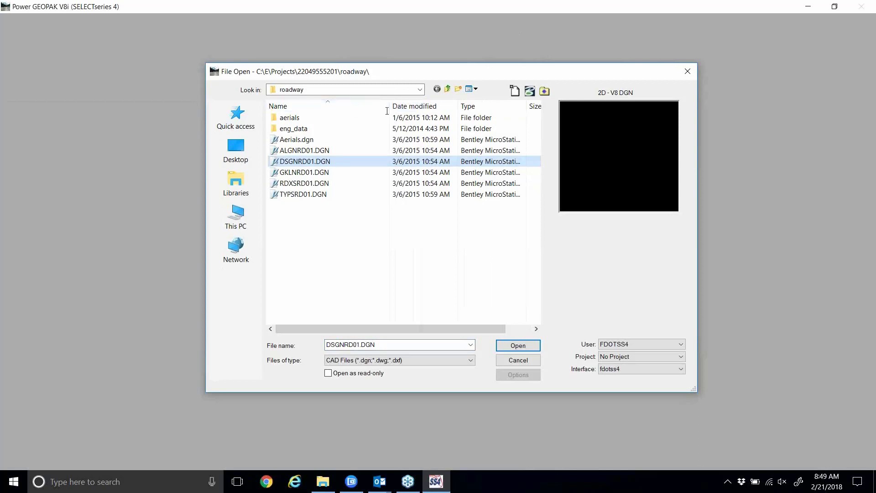
click(325, 482)
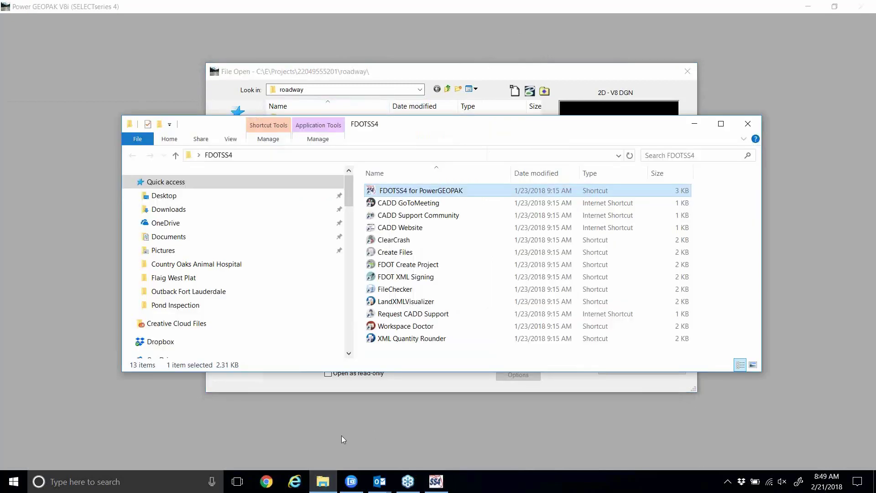
click(386, 254)
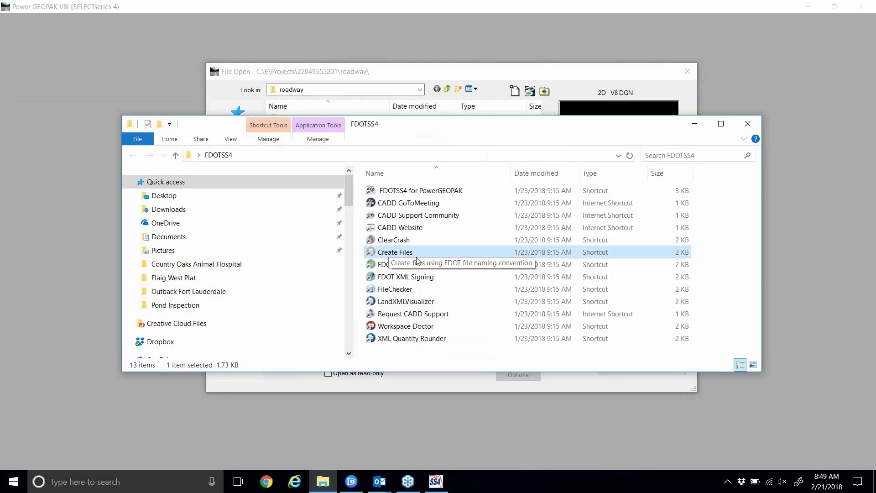
click(425, 73)
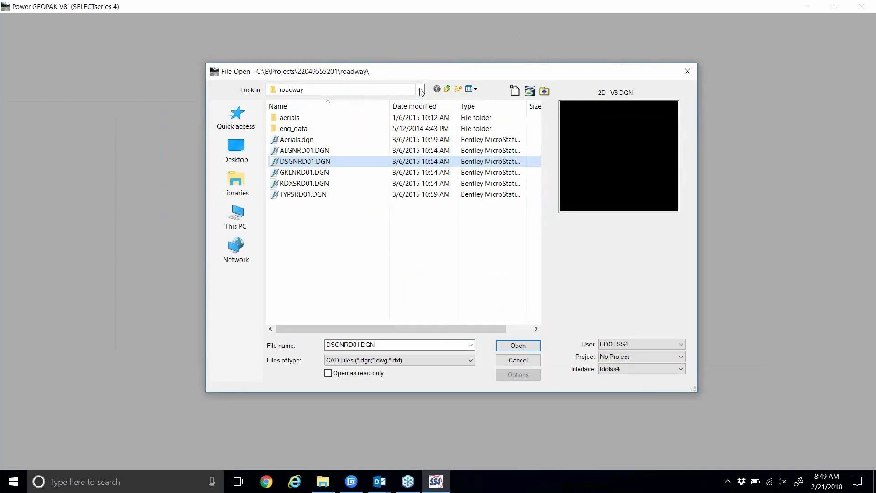
click(420, 91)
click(418, 93)
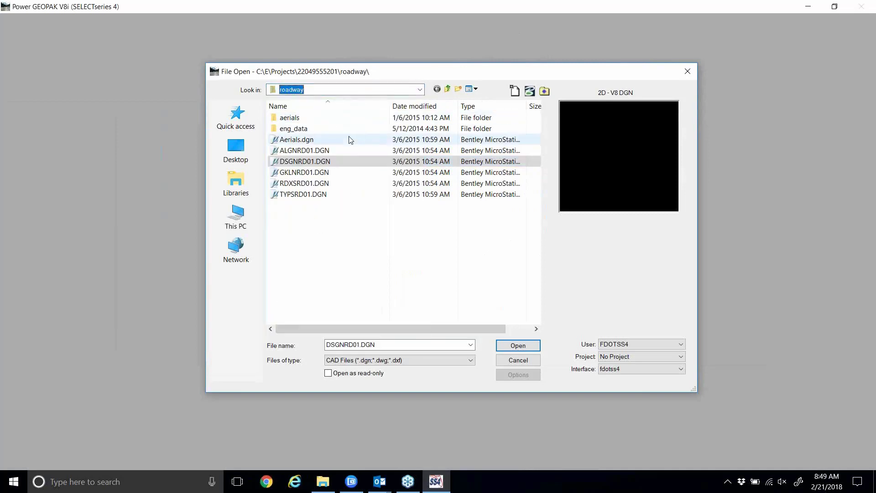
click(417, 91)
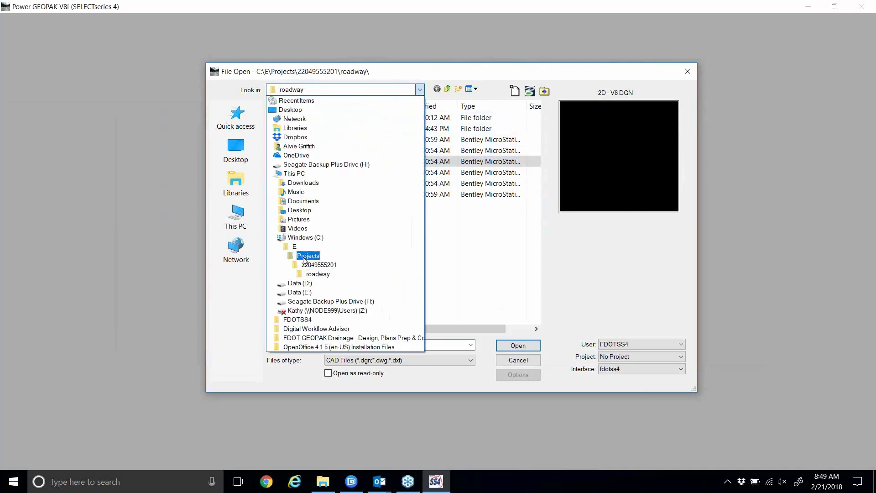
click(307, 256)
double_click(319, 117)
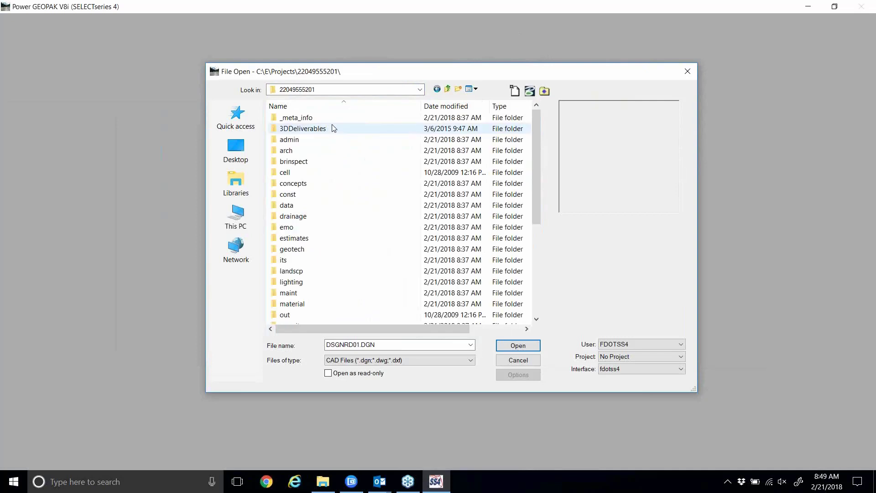
scroll(378, 179, down, 1)
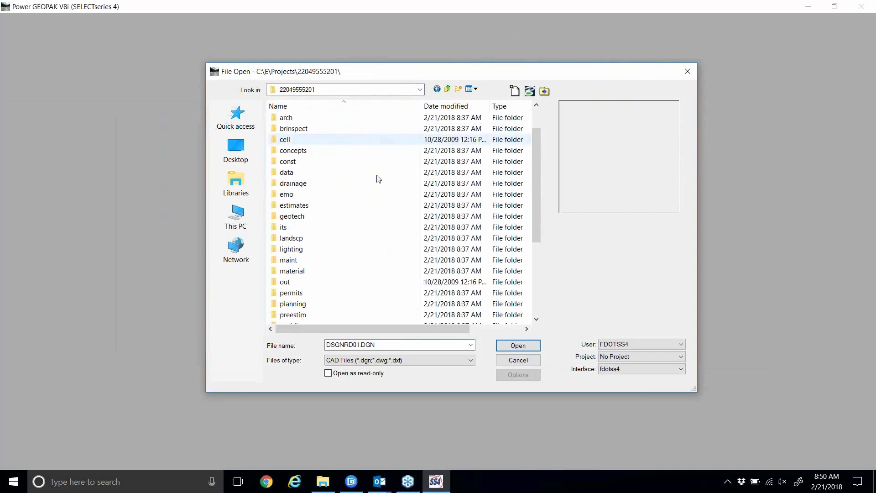
scroll(378, 178, up, 1)
double_click(352, 216)
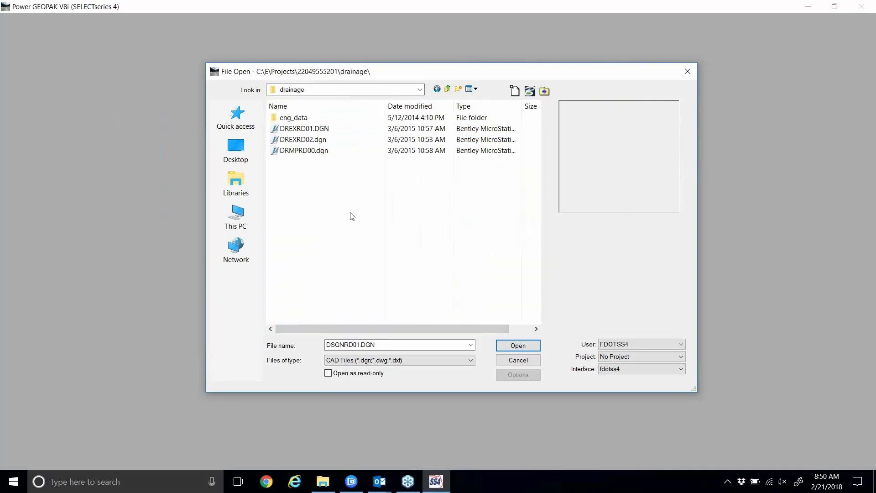
click(329, 129)
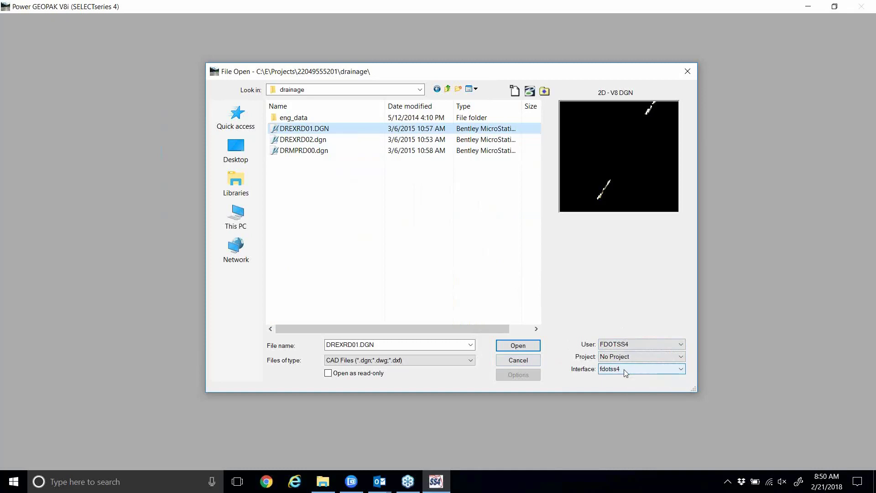
click(530, 350)
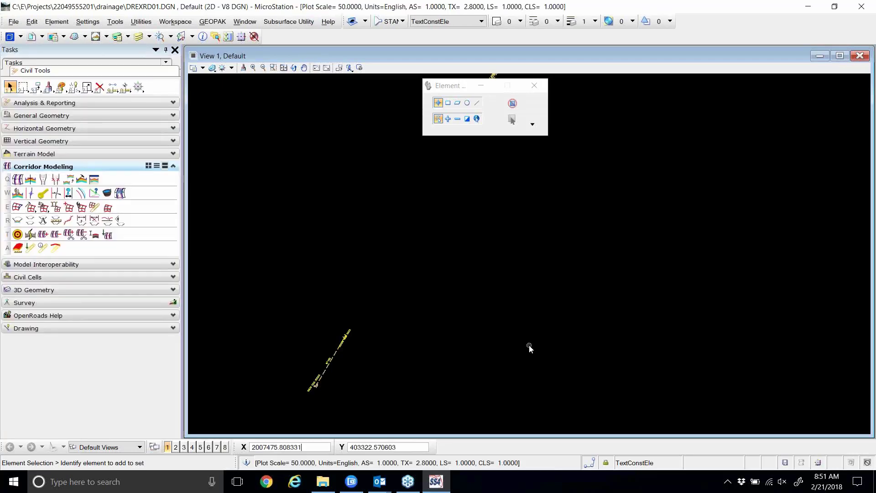
- Maximize View 1 and open the Drainage Plans tools of the FDOT Plans Development tasks
click(837, 58)
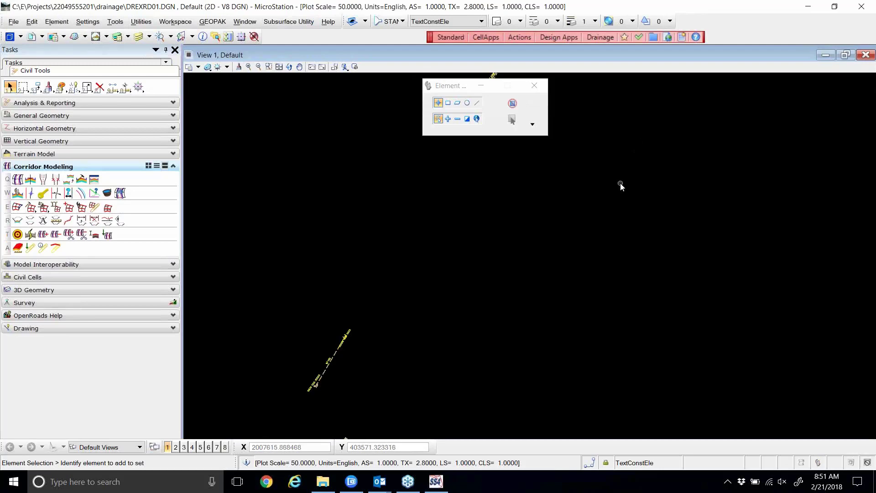
click(73, 64)
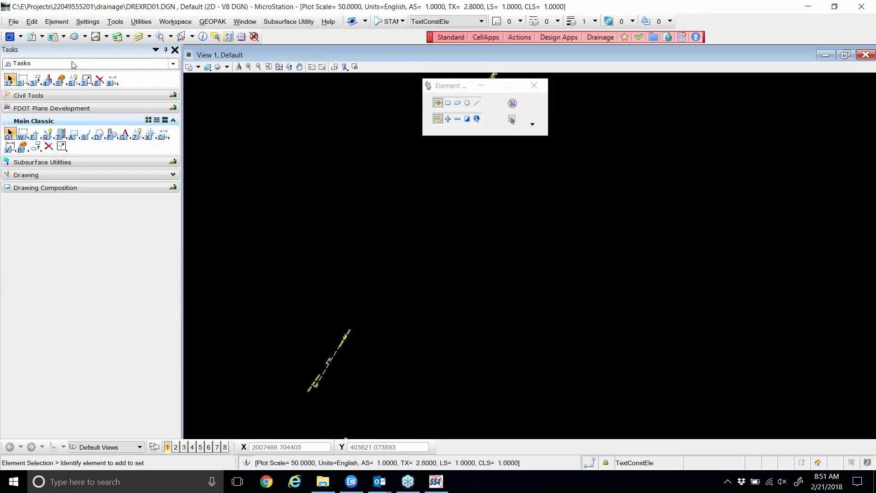
click(93, 108)
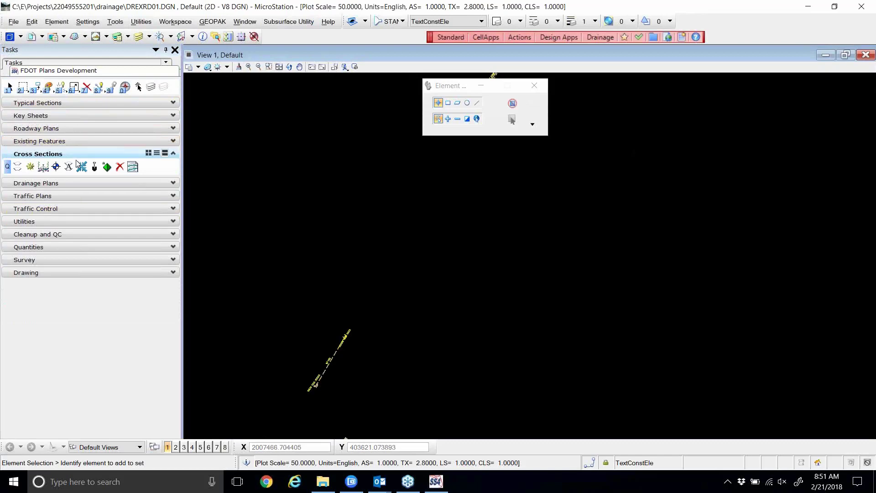
click(147, 185)
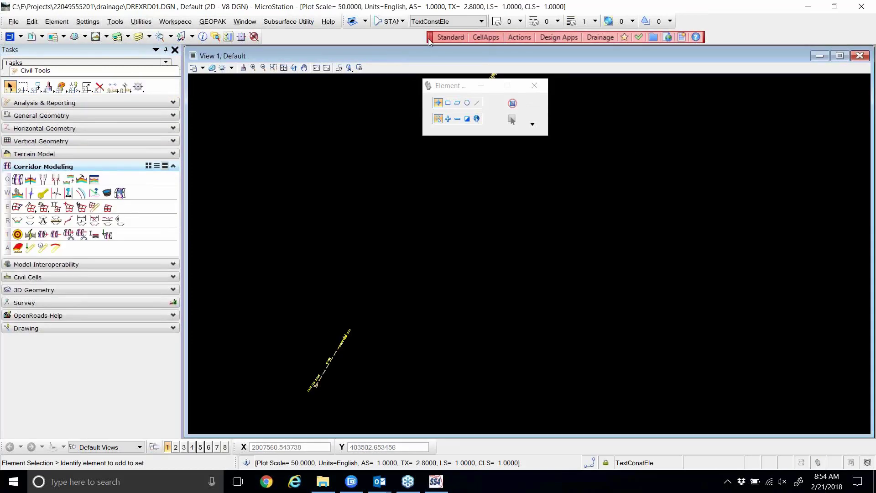
- Move the red FDOT menu bar farther right along the toolbar row and save its settings
drag(429, 41, 594, 40)
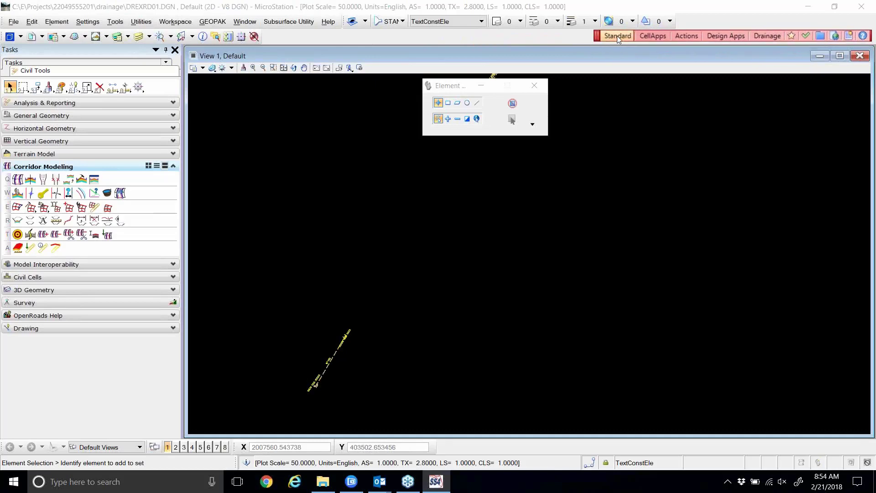
right_click(618, 36)
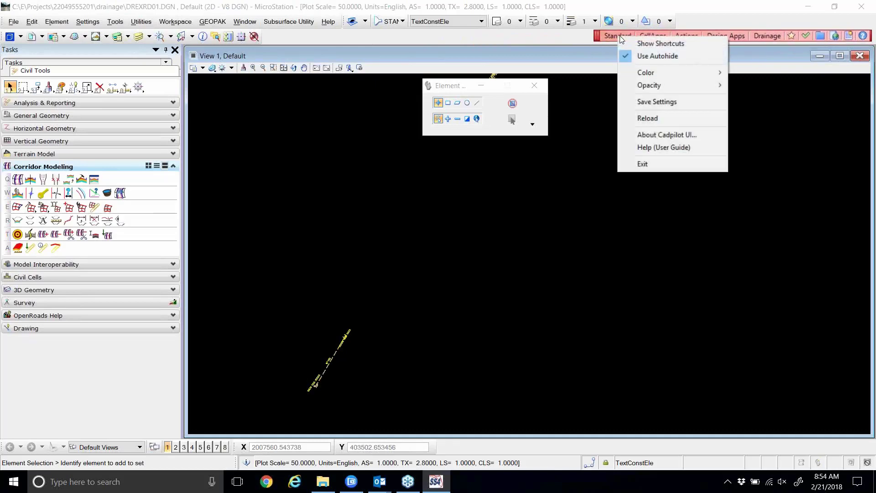
click(653, 102)
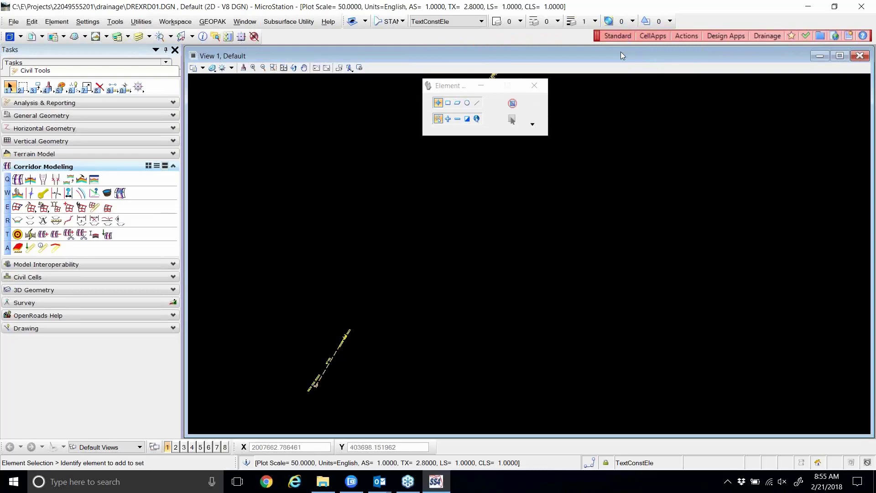
- Maximize View 1 and expand the Roadway Plans tools of the FDOT Plans Development tasks
click(843, 56)
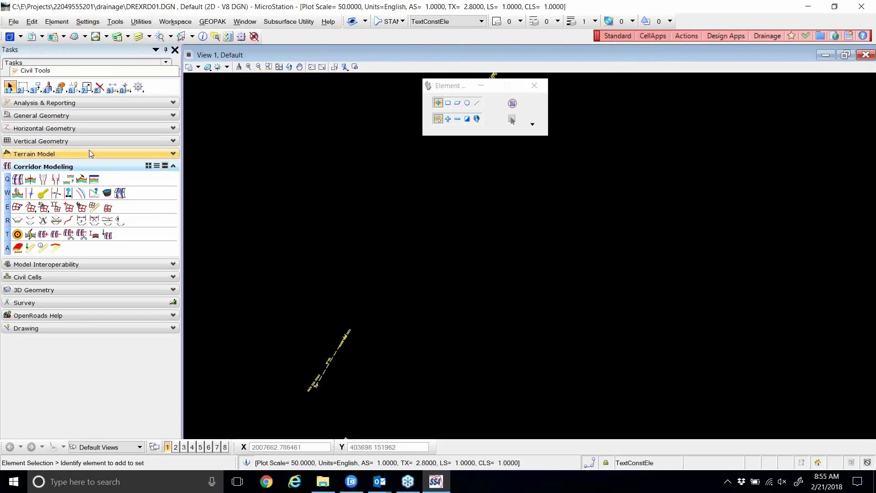
click(14, 62)
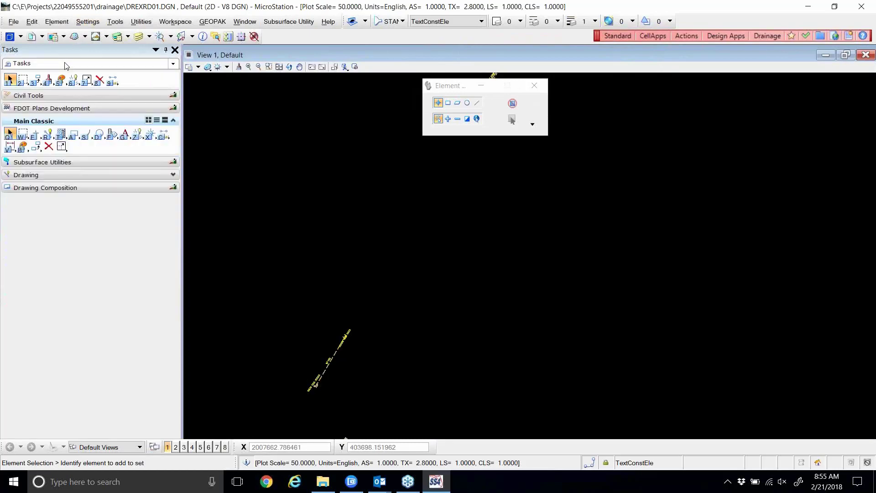
click(74, 108)
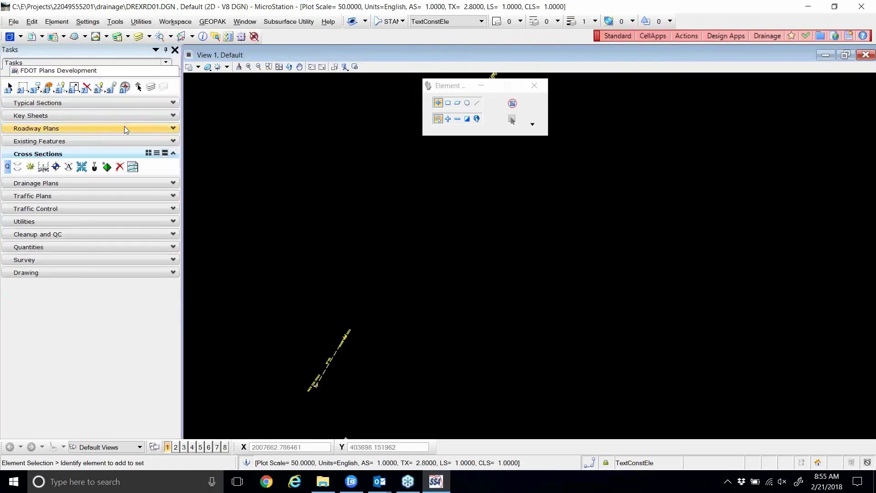
click(173, 128)
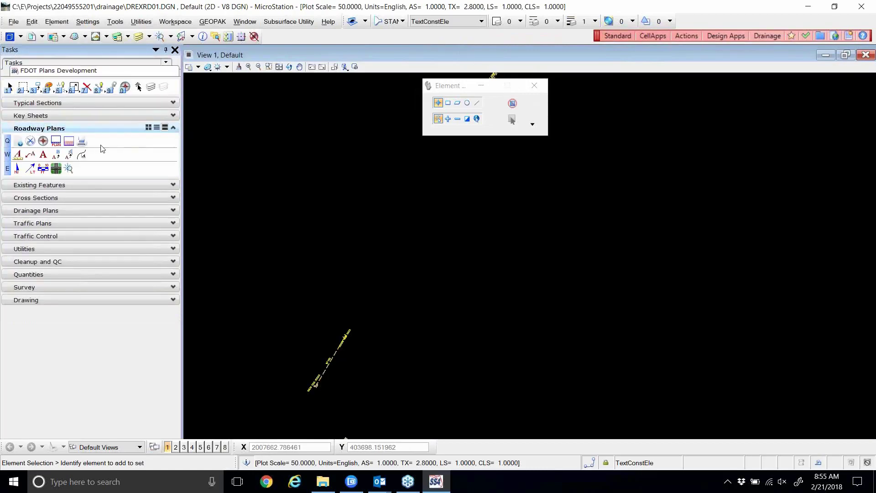
- Bring up the Create File/Project dialog from the Roadway Plans tools and again from the FDOT Actions, closing it each time
click(21, 144)
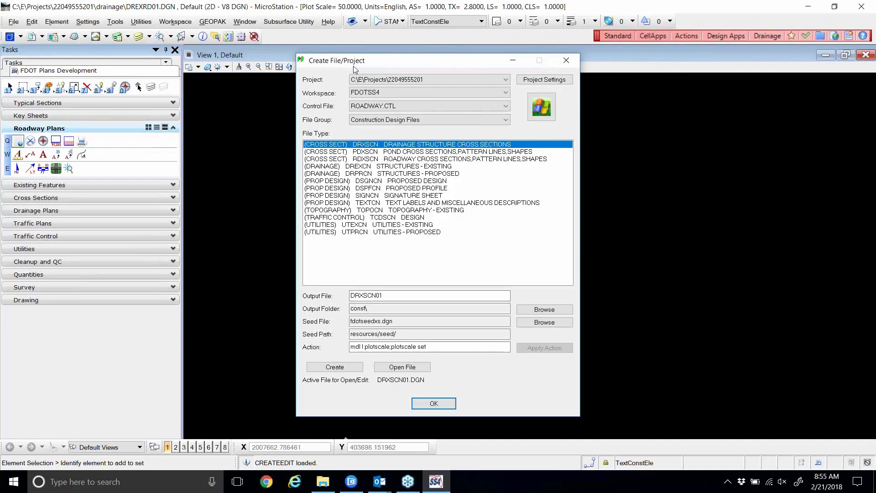
click(566, 60)
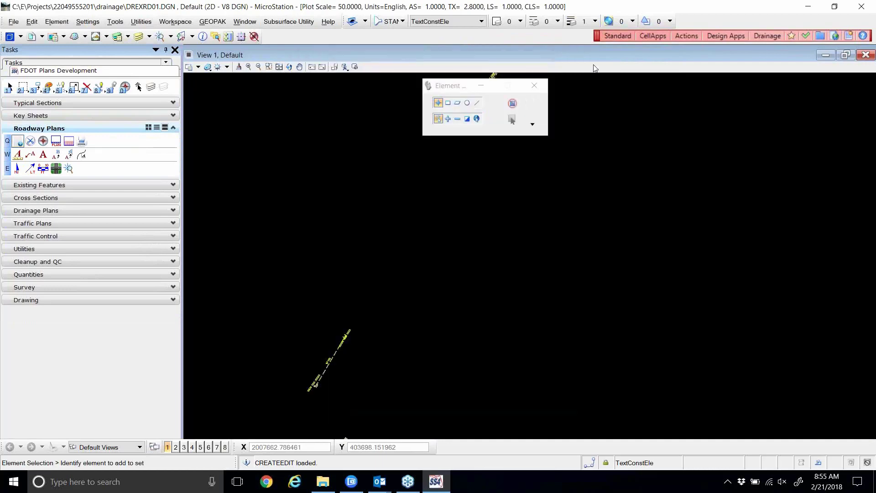
click(683, 36)
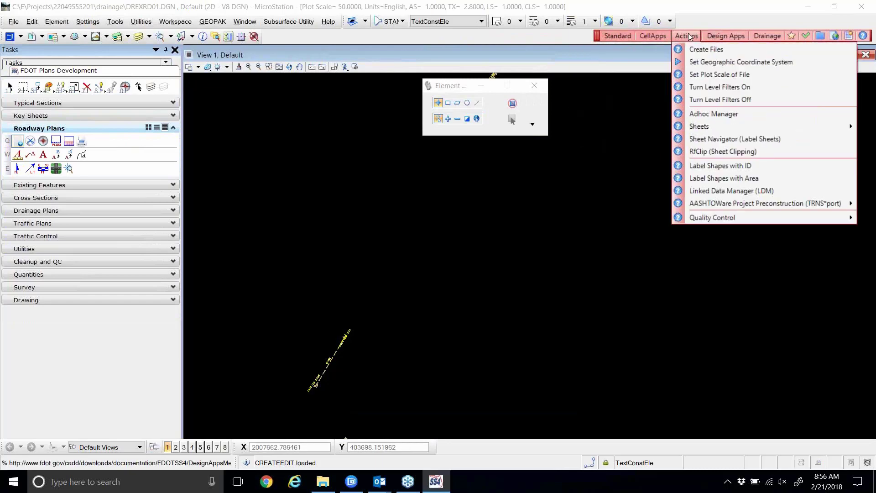
click(710, 50)
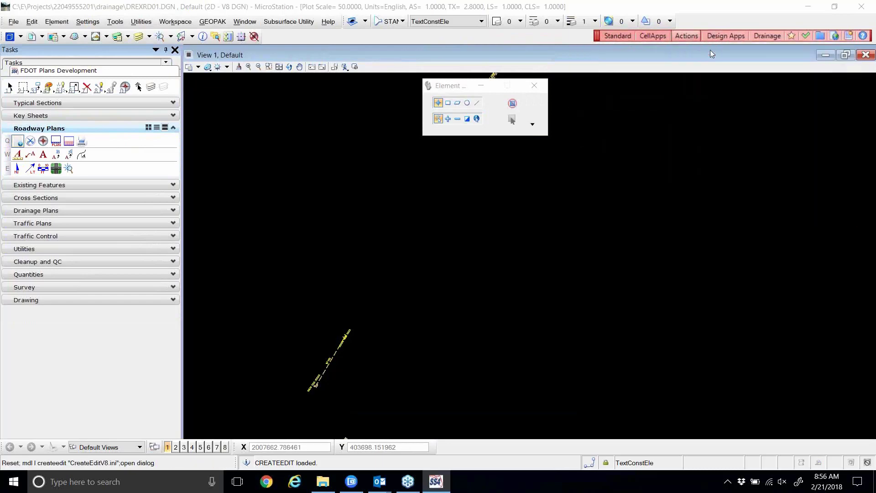
click(566, 60)
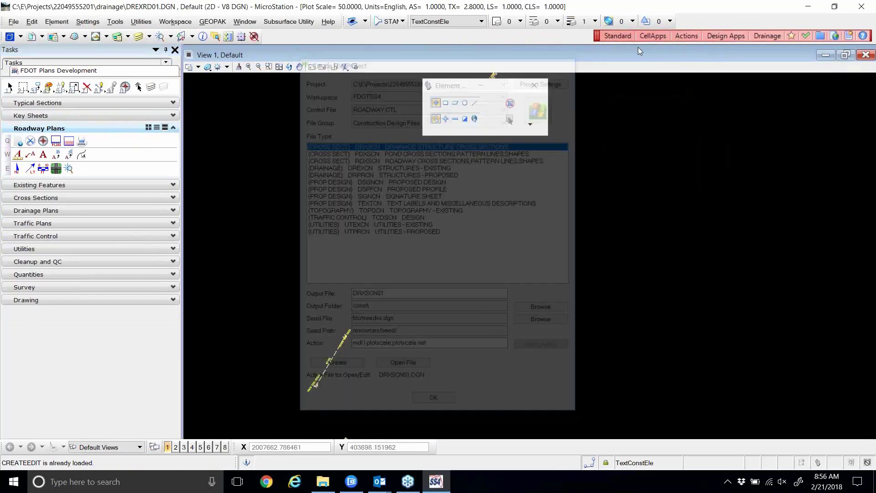
- View the FDOT online help page for Create Files in the browser, and close it
click(679, 38)
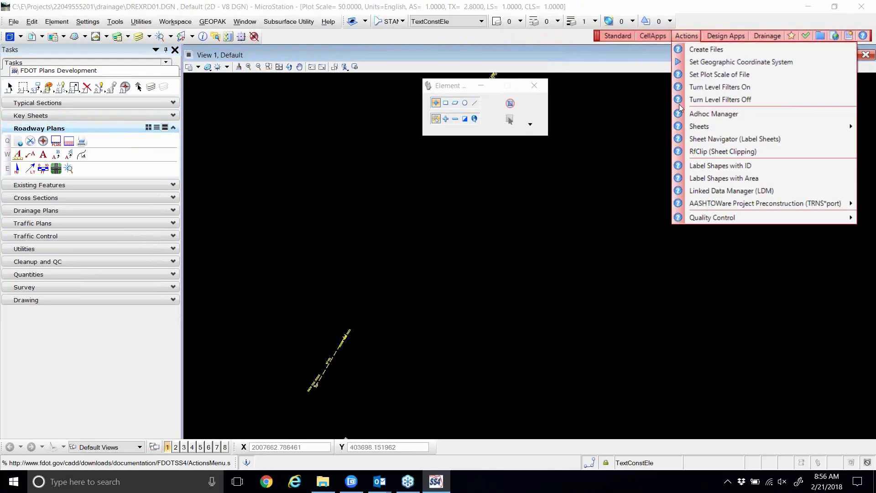
click(677, 54)
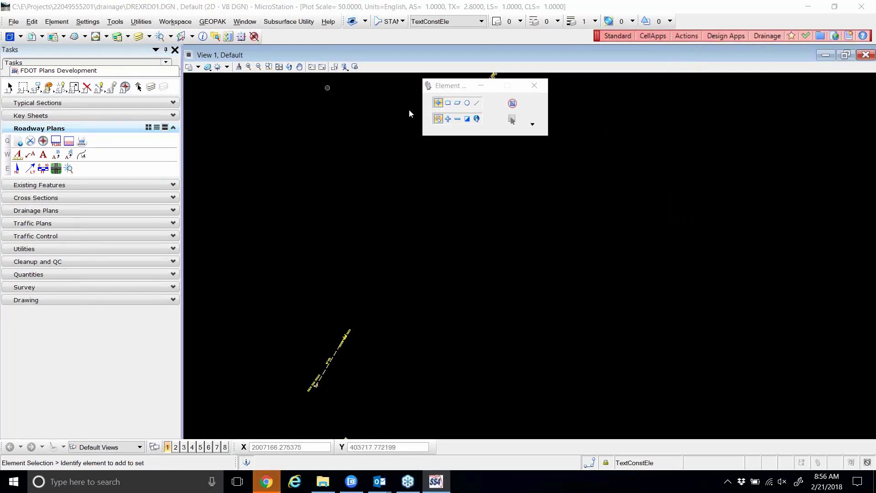
click(266, 482)
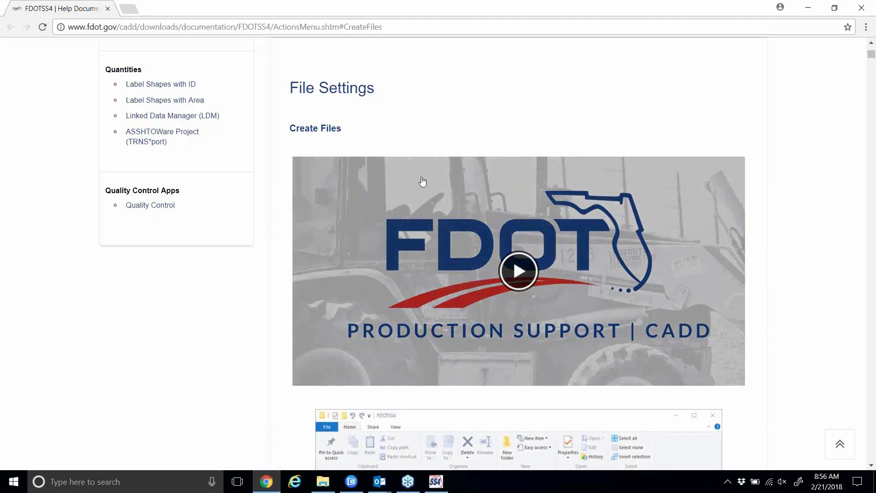
click(858, 9)
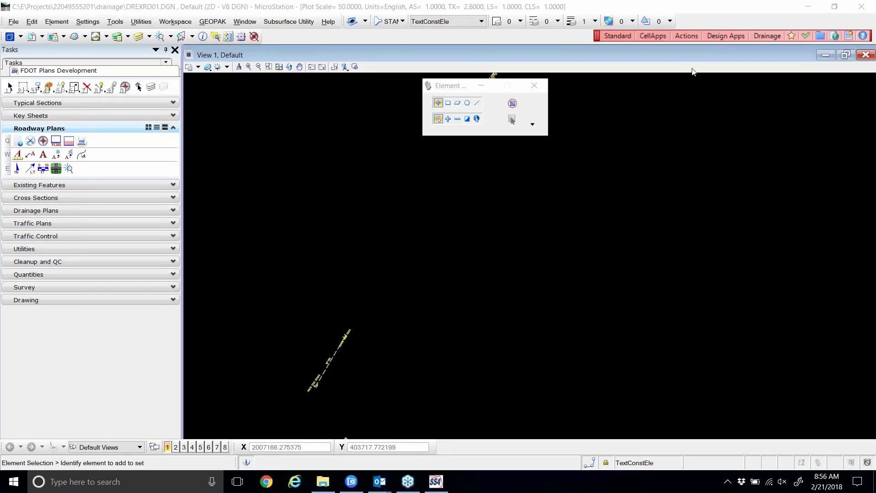
- View the FDOT online help page for Adhoc Manager in the browser, and close it
click(687, 36)
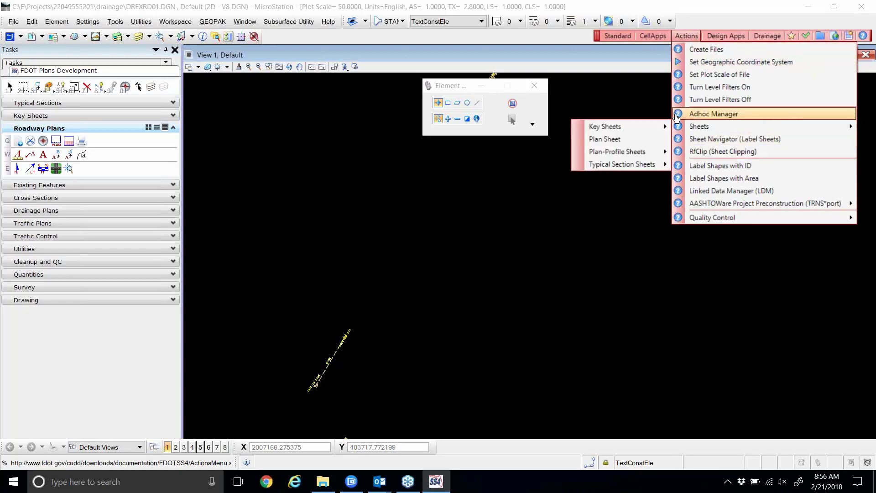
click(675, 114)
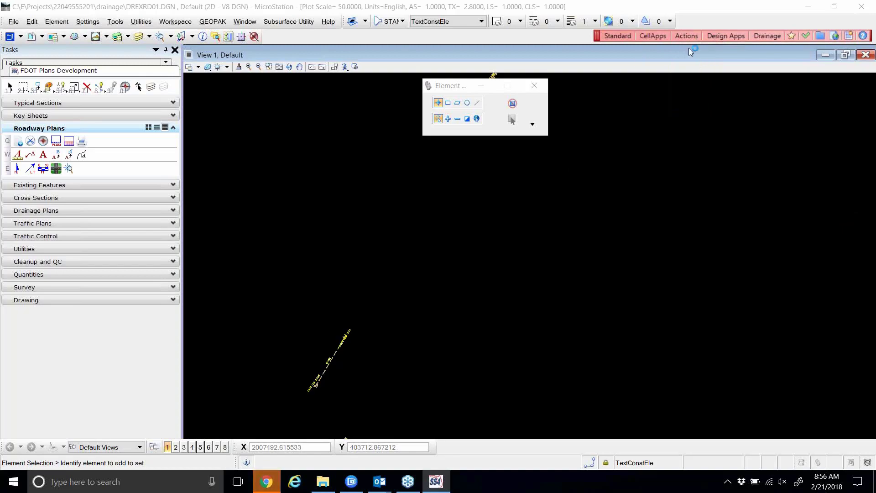
click(256, 480)
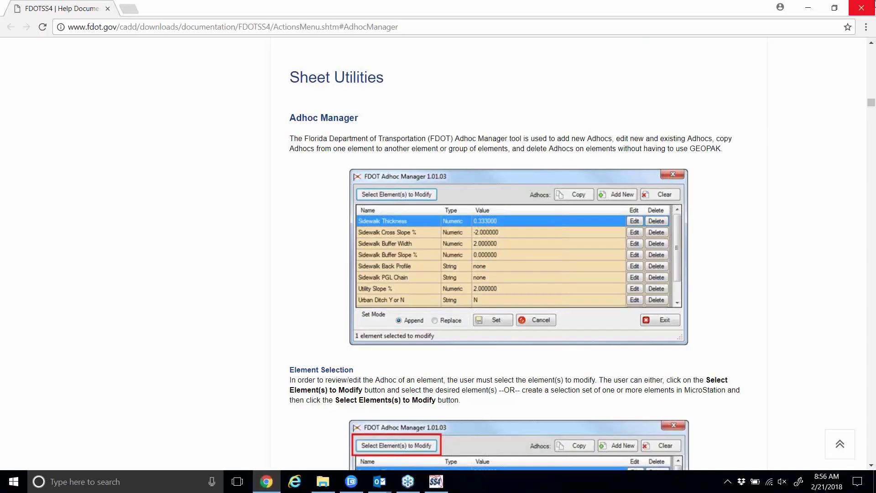
click(862, 8)
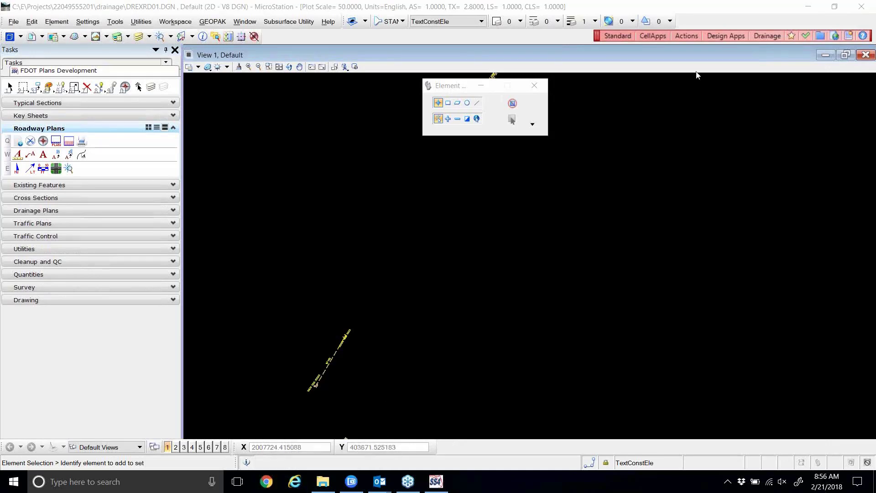
- Bring up the Create File/Project dialog from the FDOT Actions and move the Element Selection toolbox clear of it
click(686, 36)
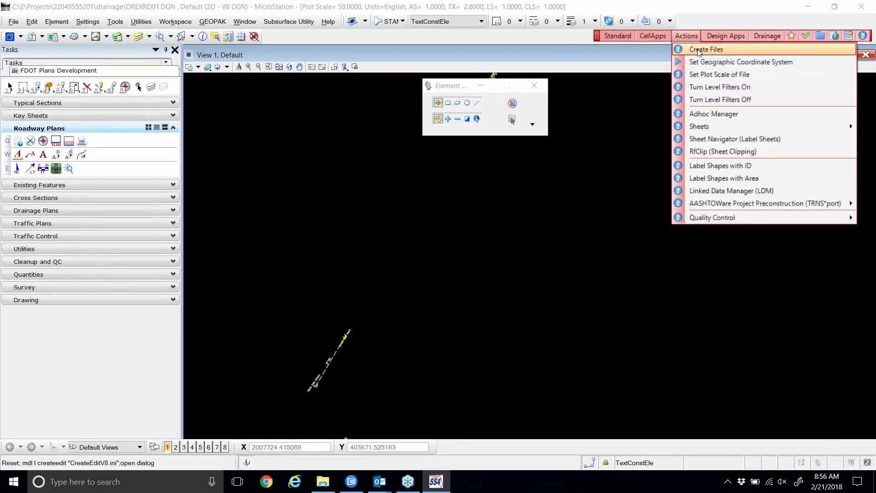
click(697, 49)
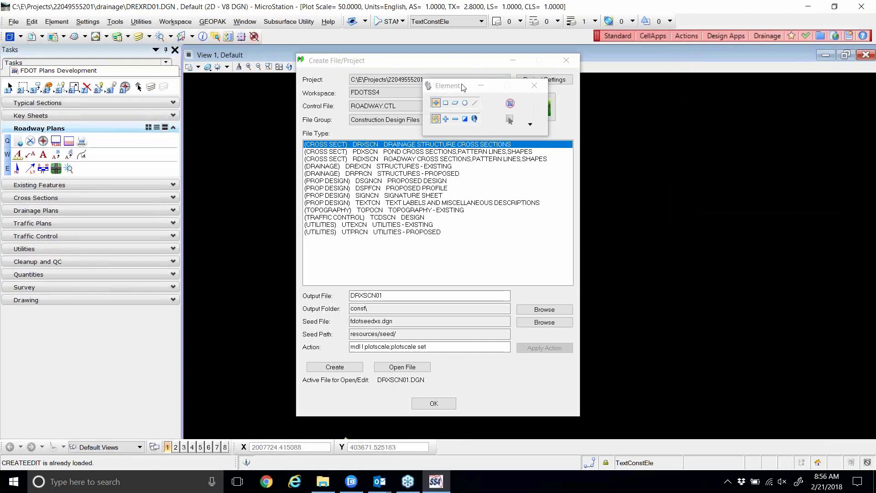
drag(484, 86, 633, 112)
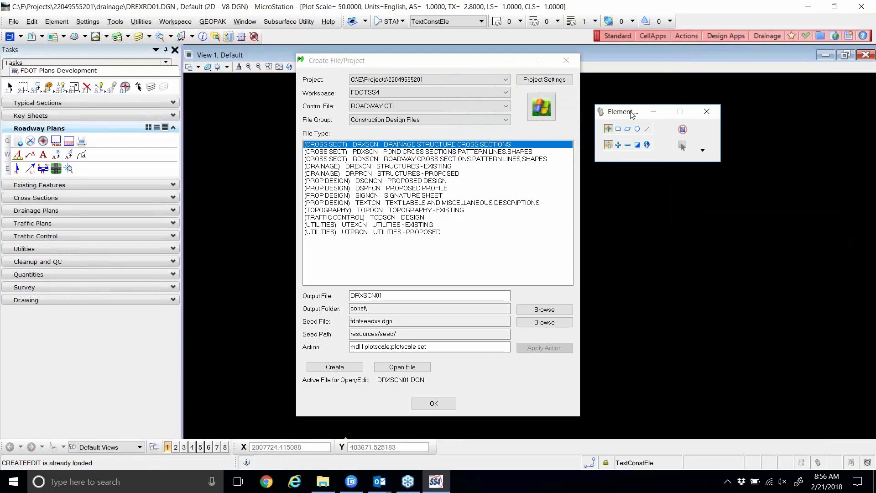
- View the FDOTSS4 shortcuts folder in File Explorer, locate the Create Files shortcut, and close the folder
click(324, 481)
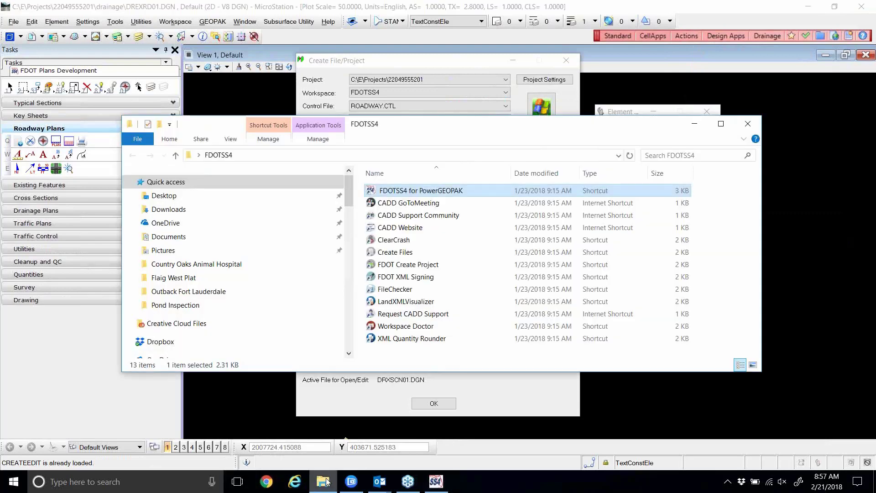
drag(466, 131, 468, 100)
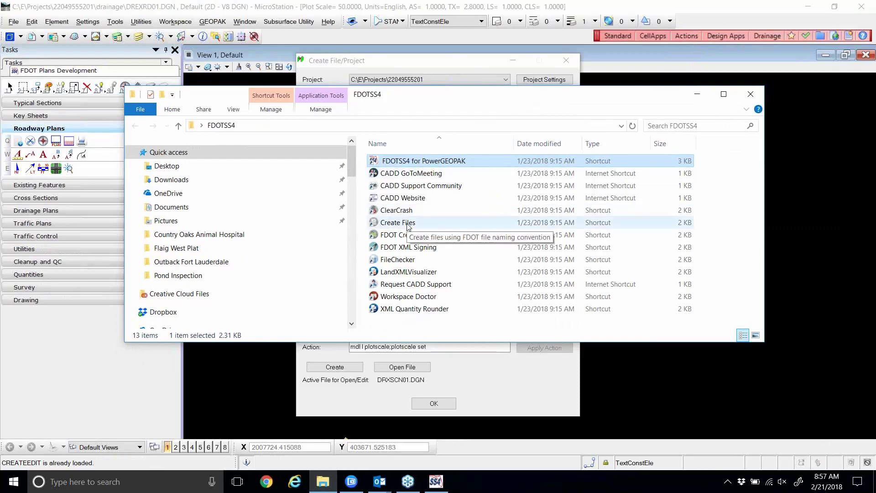
click(751, 94)
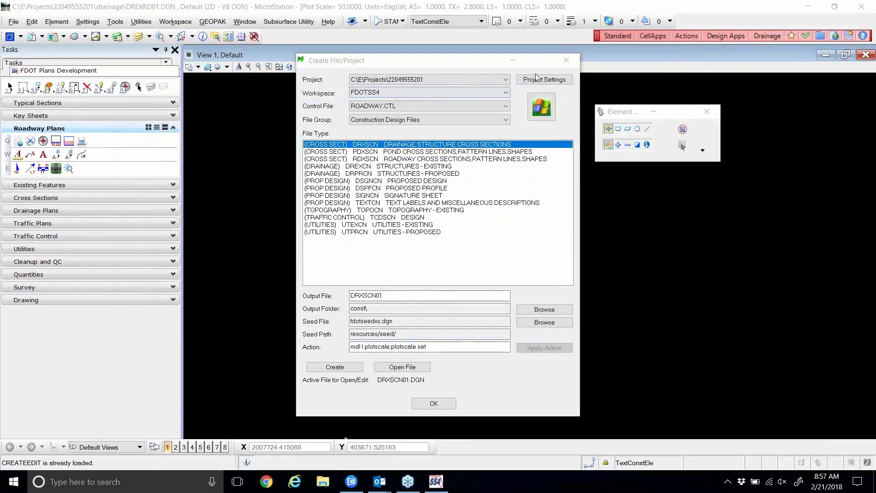
- Open the active project selection from the Create File/Project dialog's project settings and start browsing for the project folder
drag(430, 60, 432, 52)
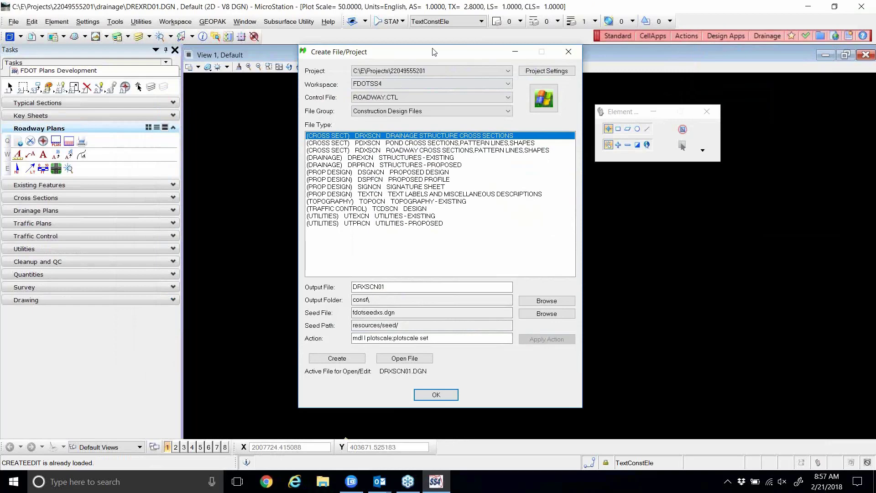
drag(434, 52, 437, 54)
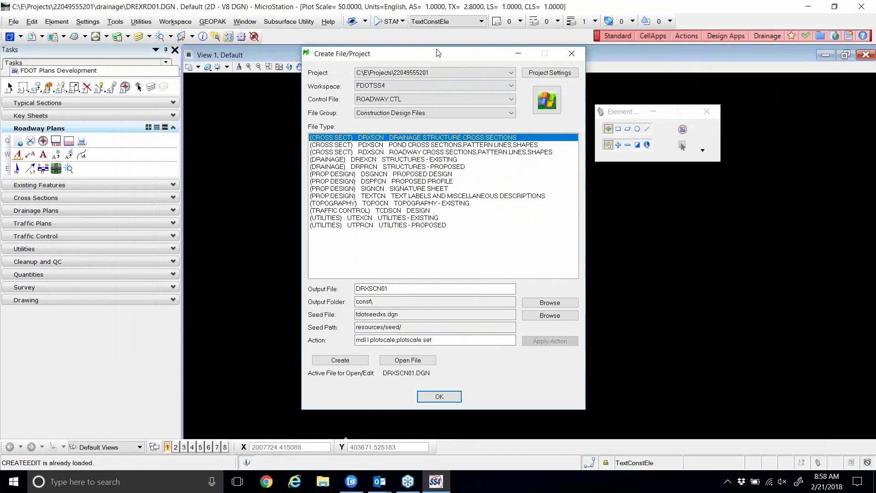
drag(441, 48, 441, 41)
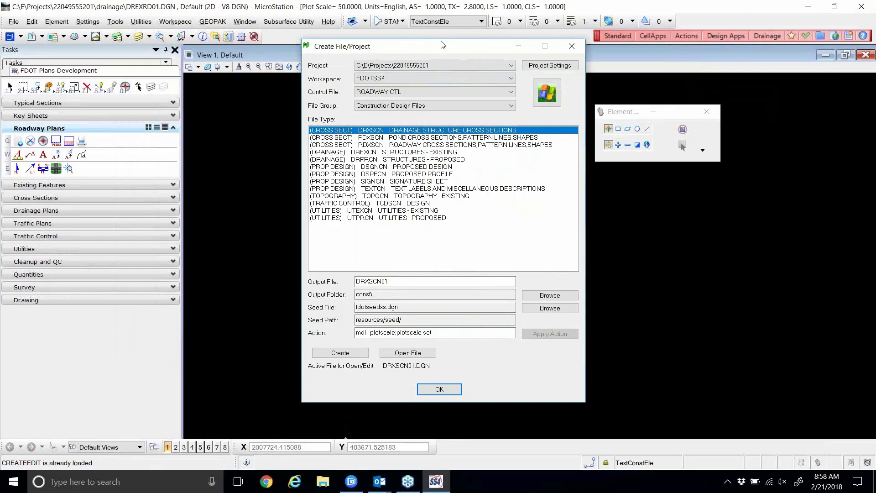
click(551, 66)
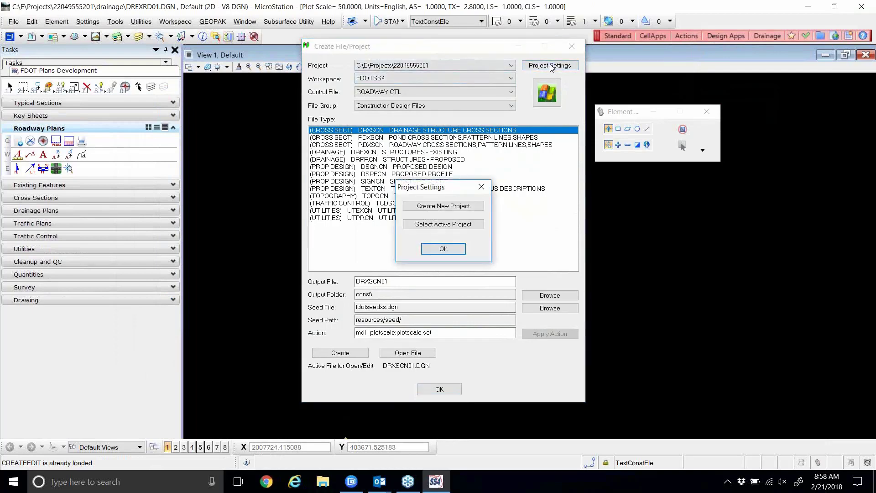
drag(442, 187, 439, 152)
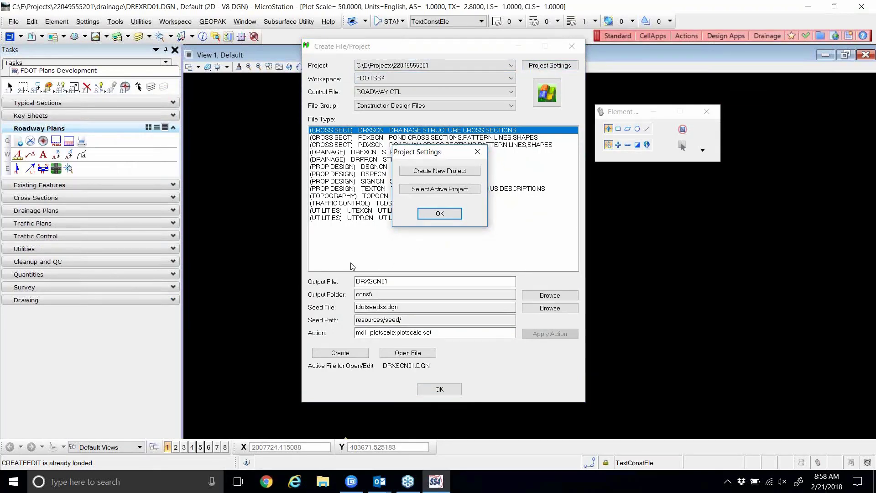
click(458, 190)
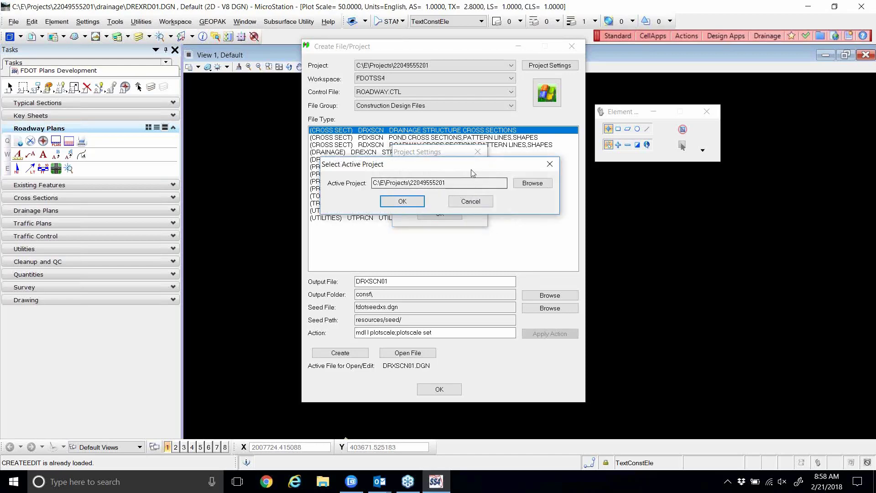
drag(473, 173, 474, 239)
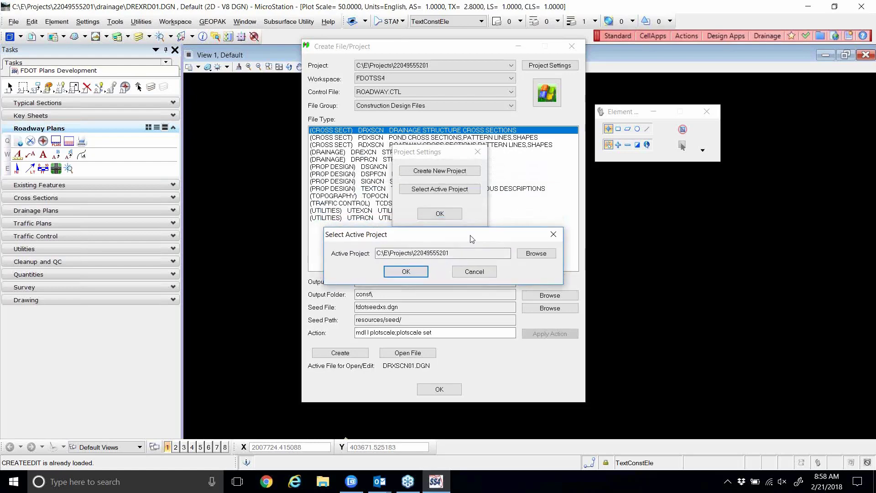
click(531, 254)
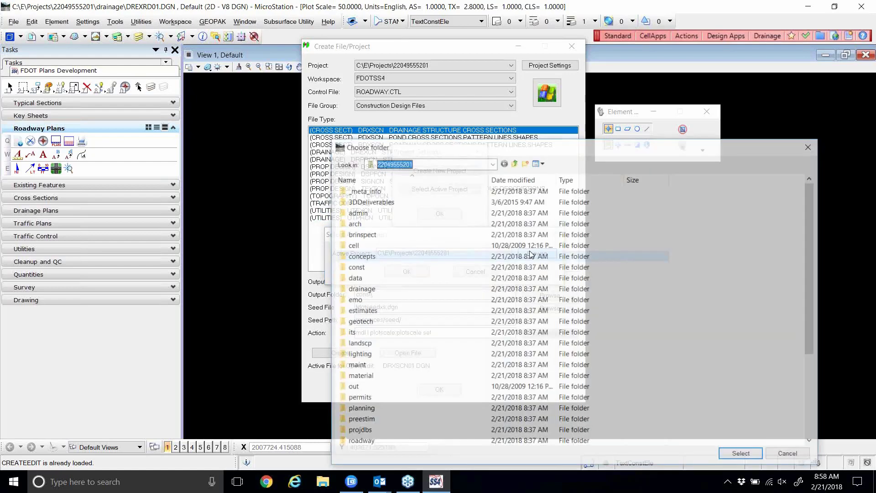
drag(489, 148, 406, 60)
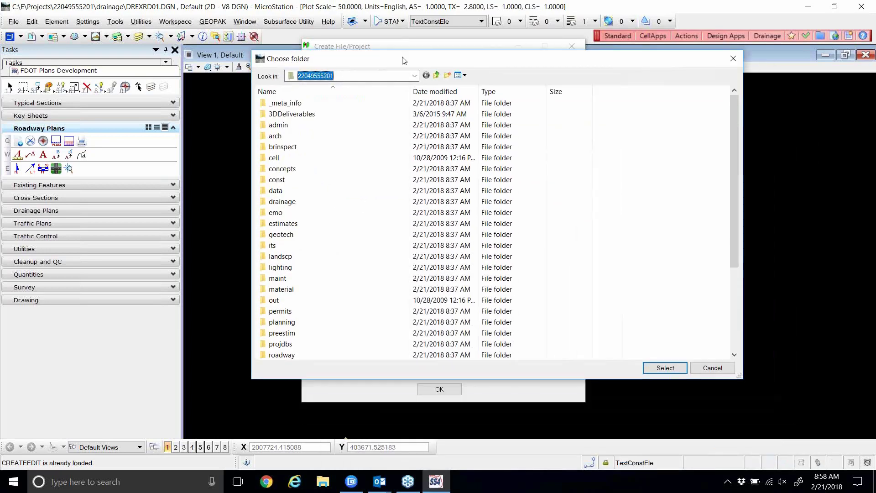
click(432, 75)
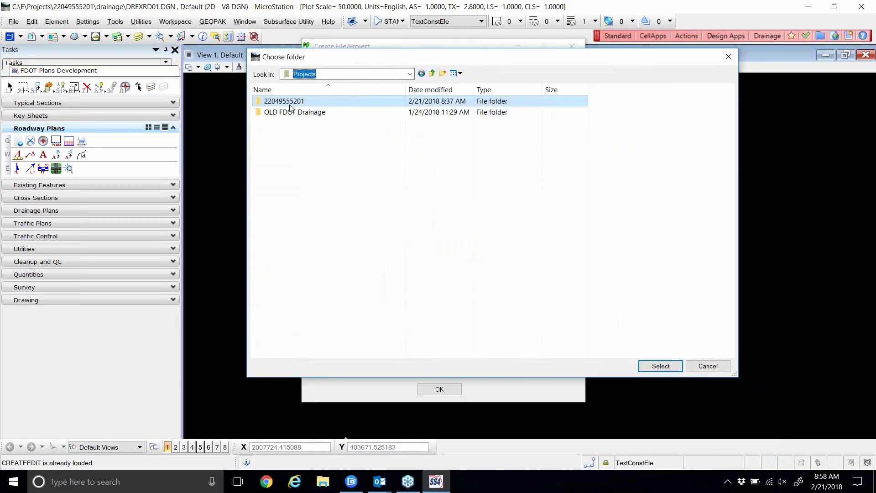
double_click(294, 103)
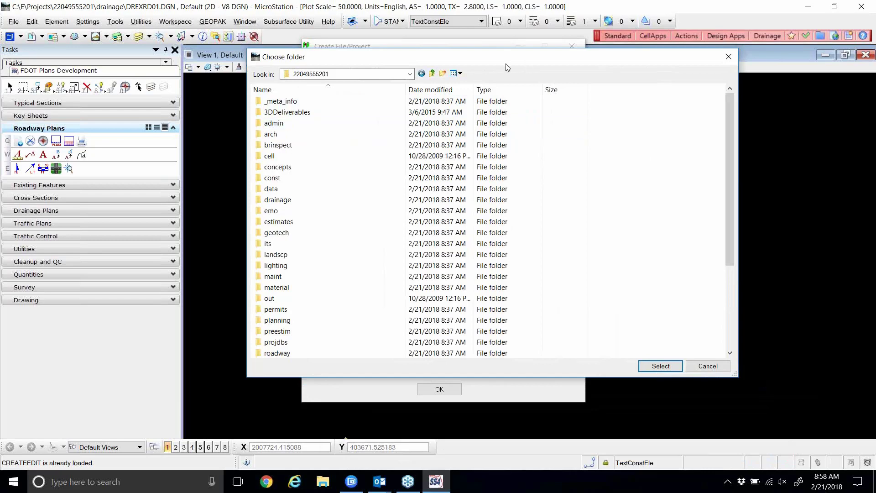
click(433, 74)
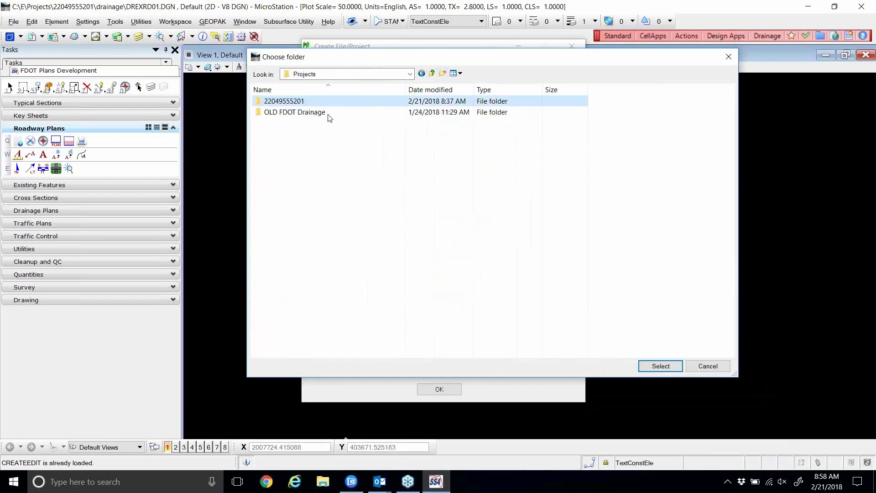
double_click(292, 101)
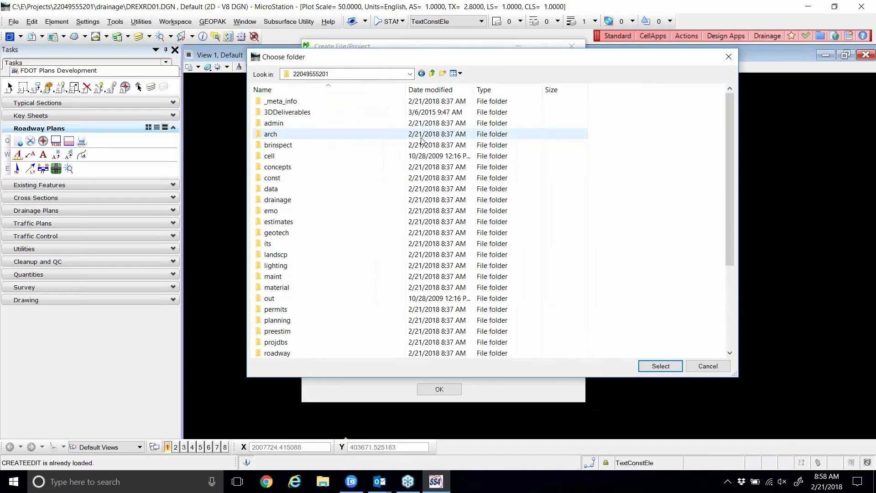
click(661, 366)
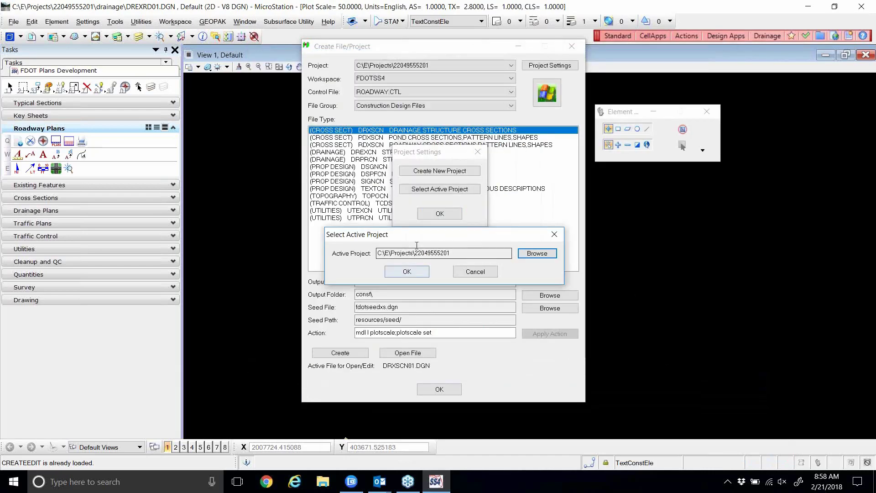
drag(405, 237, 404, 239)
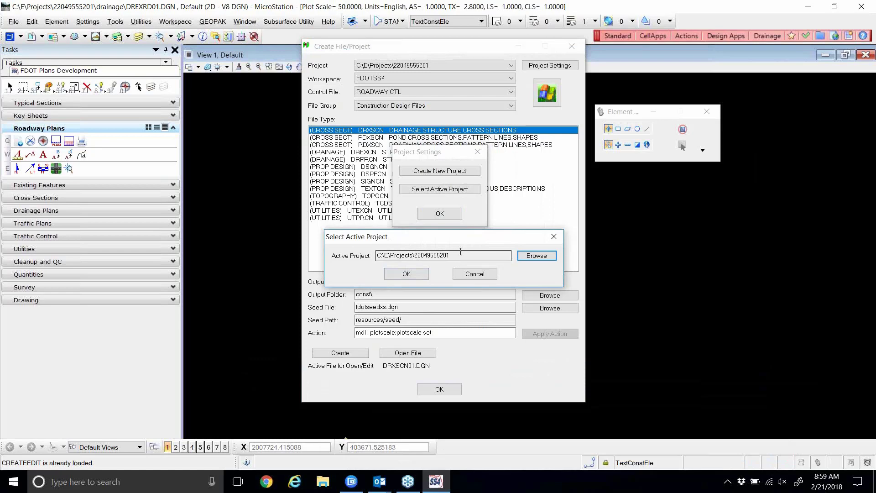
click(407, 274)
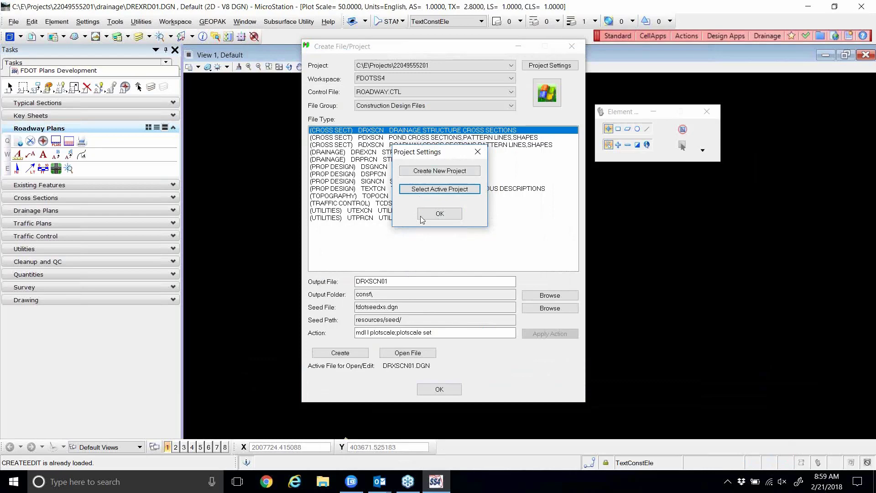
click(434, 214)
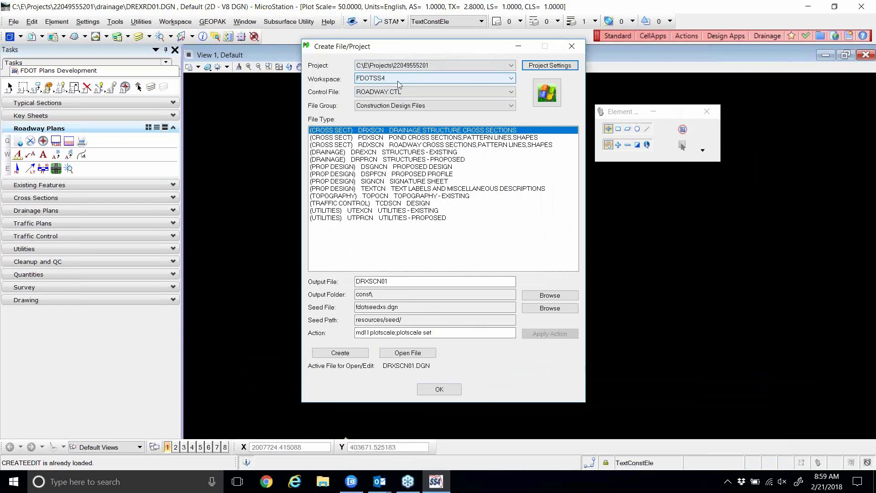
- Switch the control file to GEOTECH.CTL to see its file types, and return it to ROADWAY.CTL
click(512, 93)
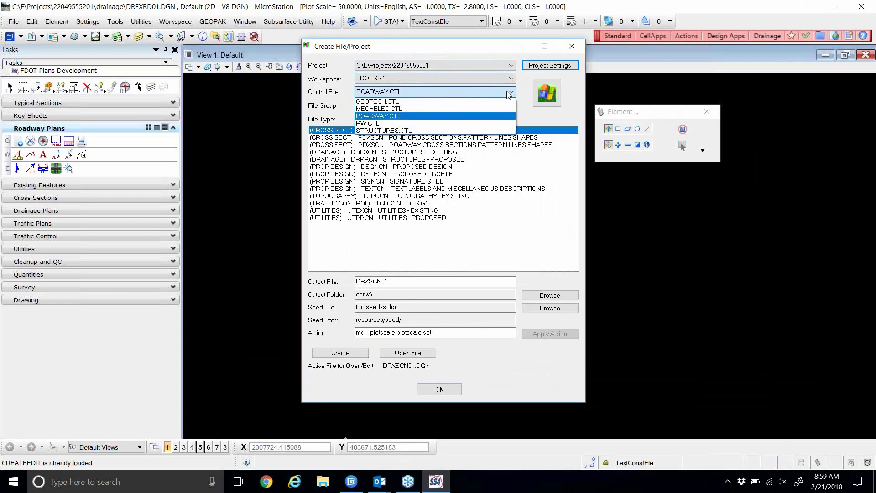
click(384, 101)
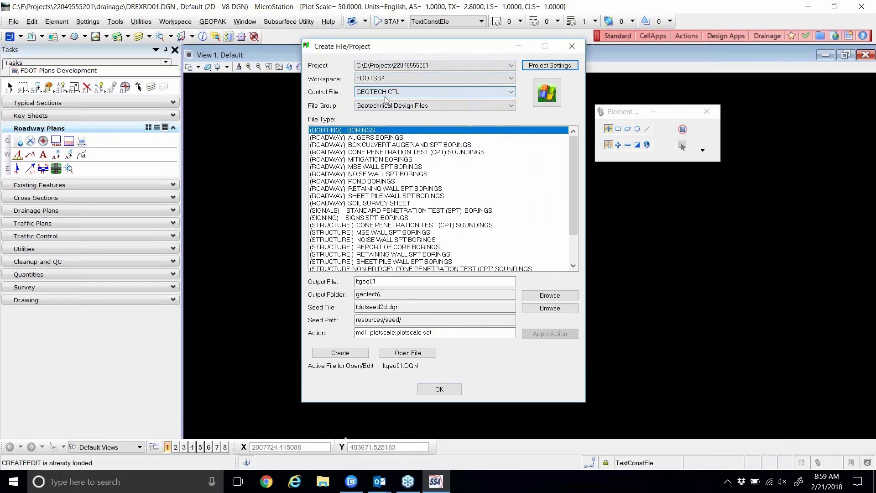
click(511, 92)
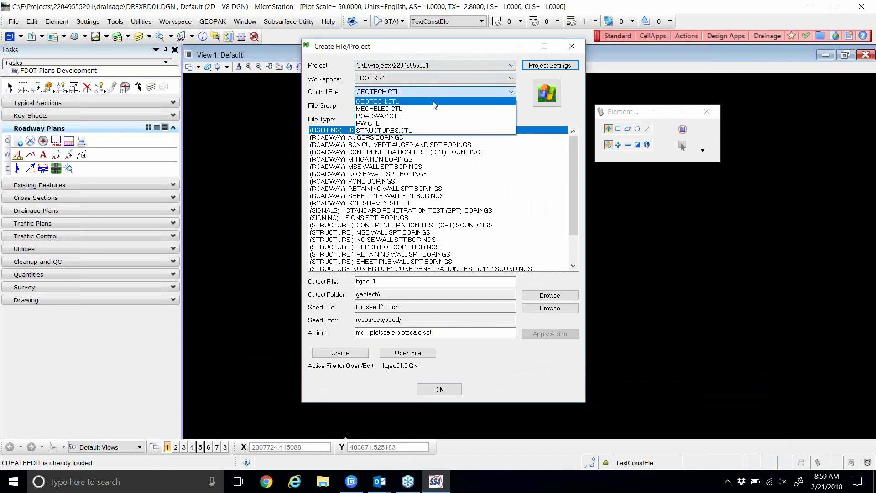
click(402, 116)
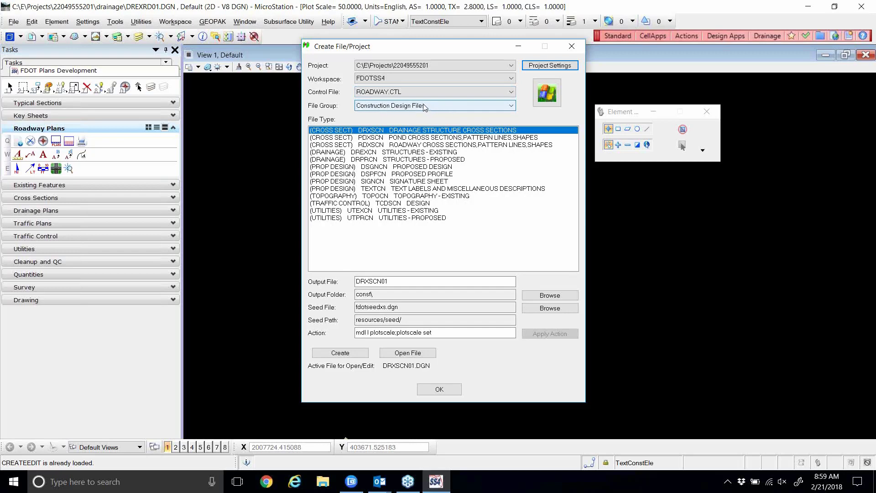
- Set the file group to Drainage Design Files and choose the file type DRPRRD Structures - Proposed
click(512, 108)
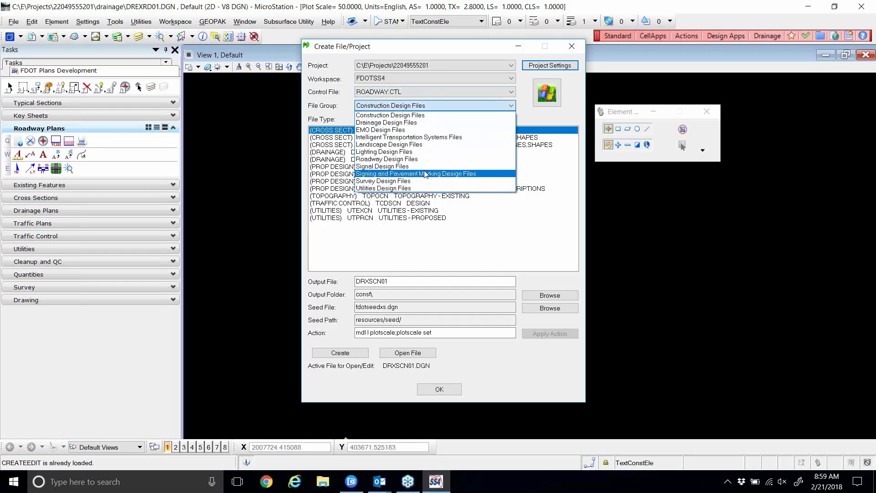
click(417, 122)
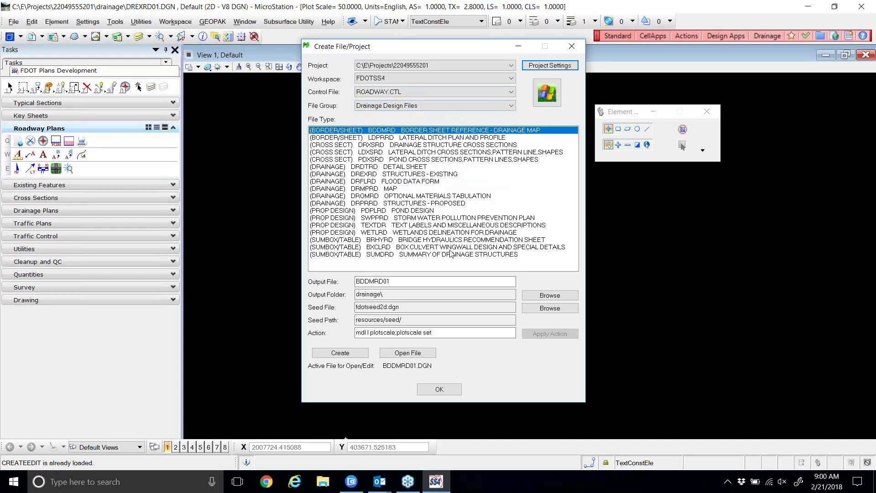
click(408, 204)
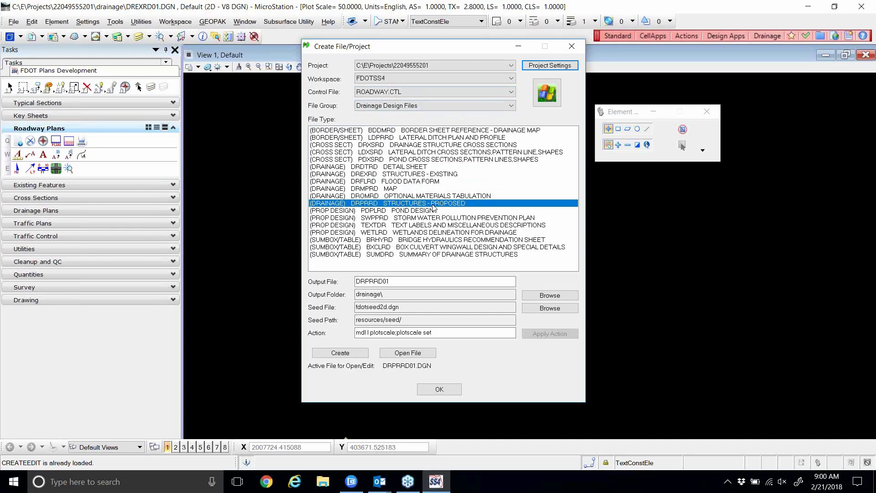
click(424, 219)
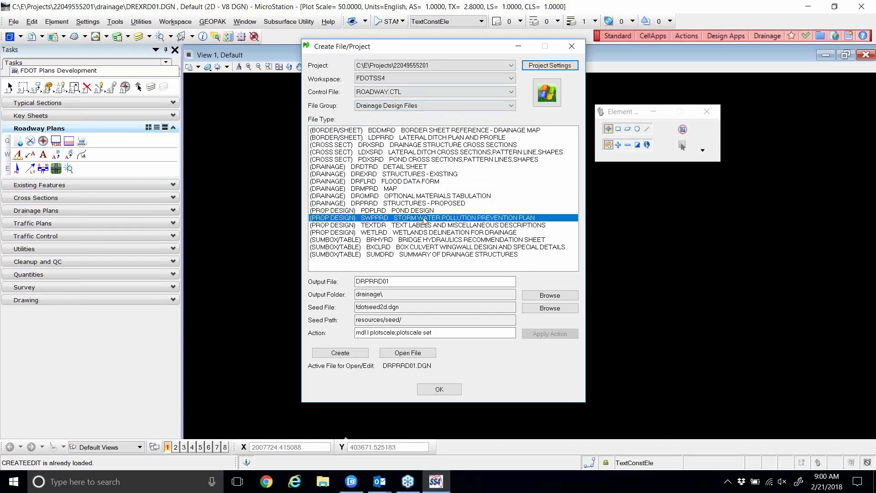
click(421, 205)
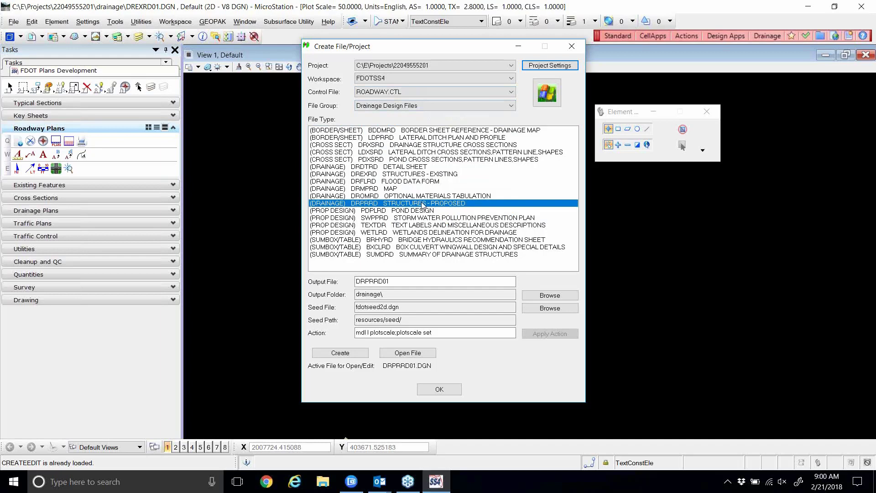
- Create the proposed drainage file DRPRRD01 in the drainage folder and open it, dismissing the feature database message
click(340, 353)
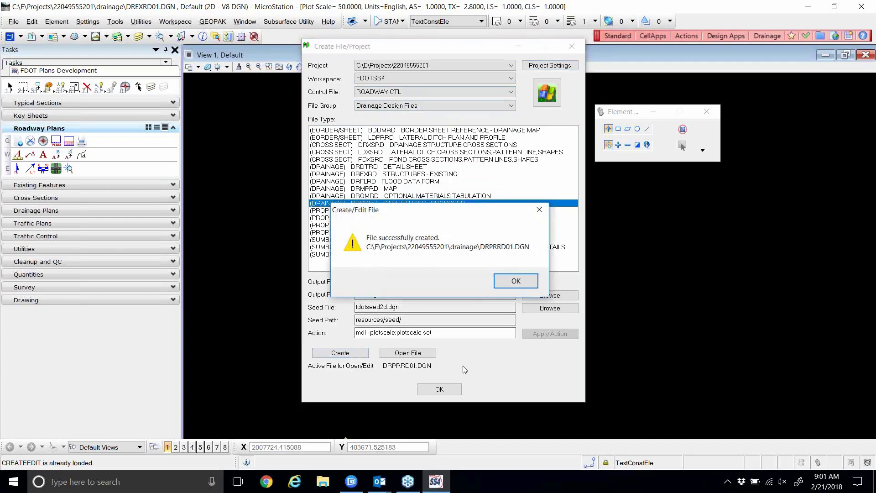
click(497, 283)
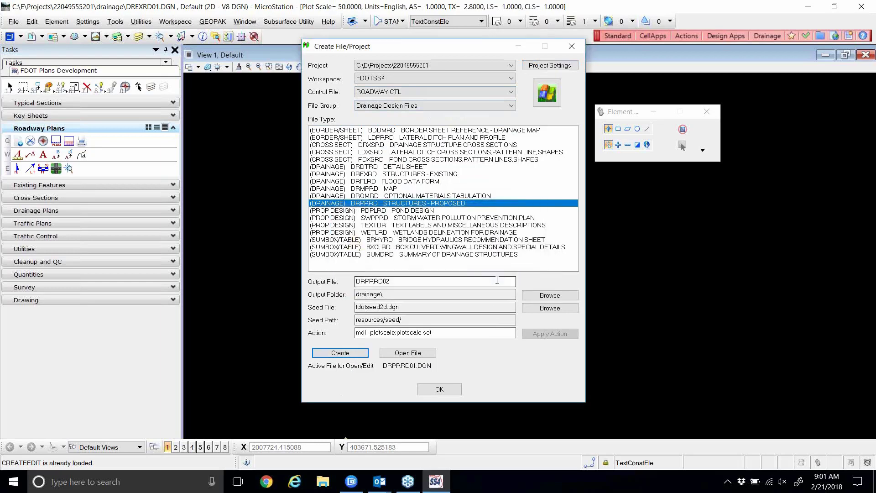
click(403, 354)
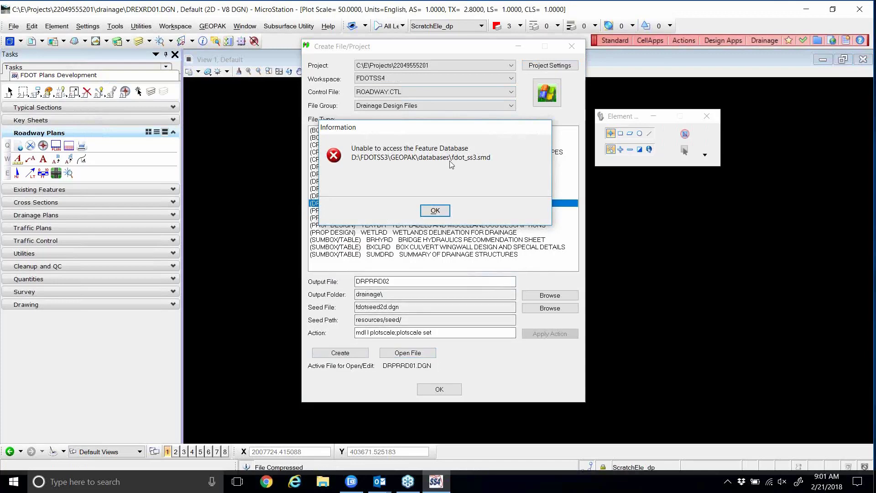
click(438, 211)
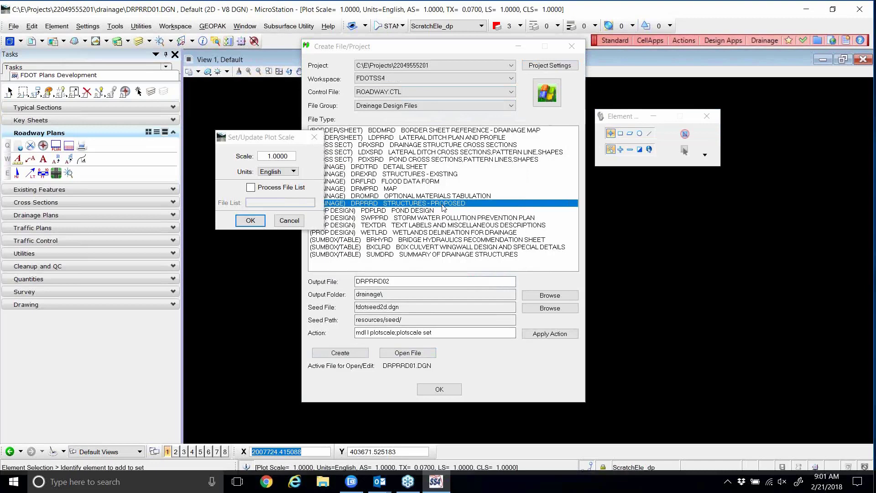
- Set the file's plot scale to 50 with English units and close the Create File/Project dialog
drag(269, 137, 355, 149)
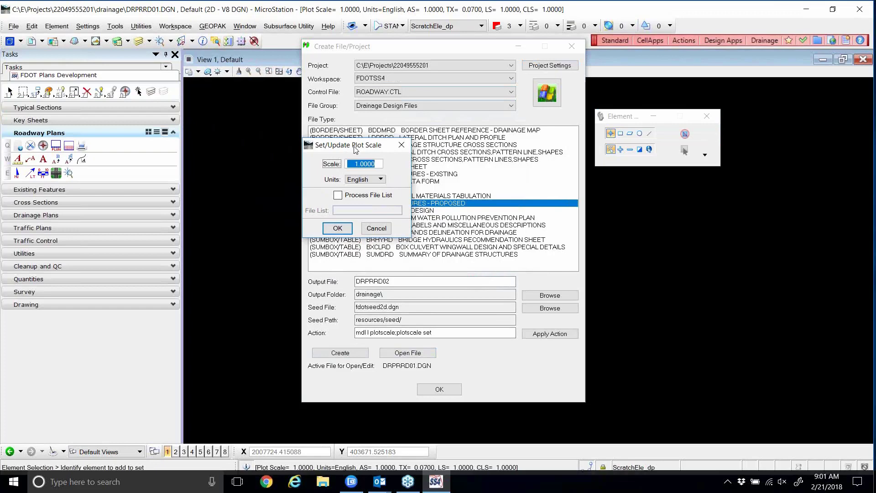
text(50)
click(367, 179)
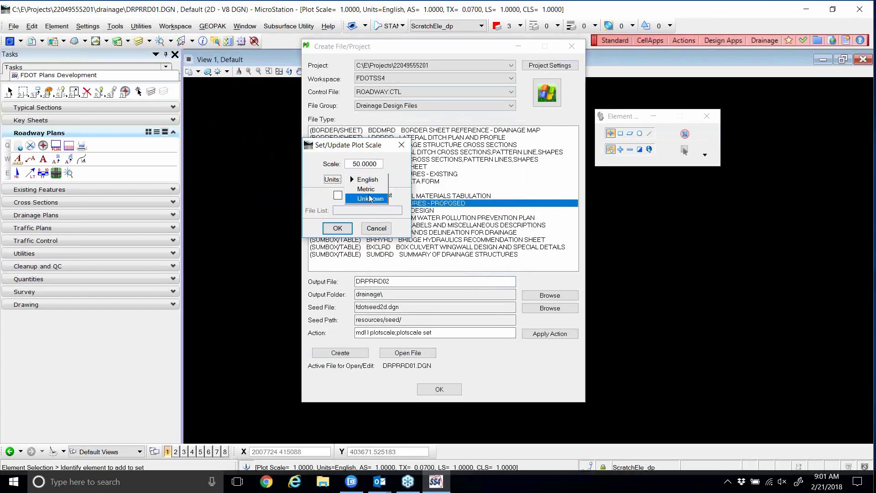
click(367, 181)
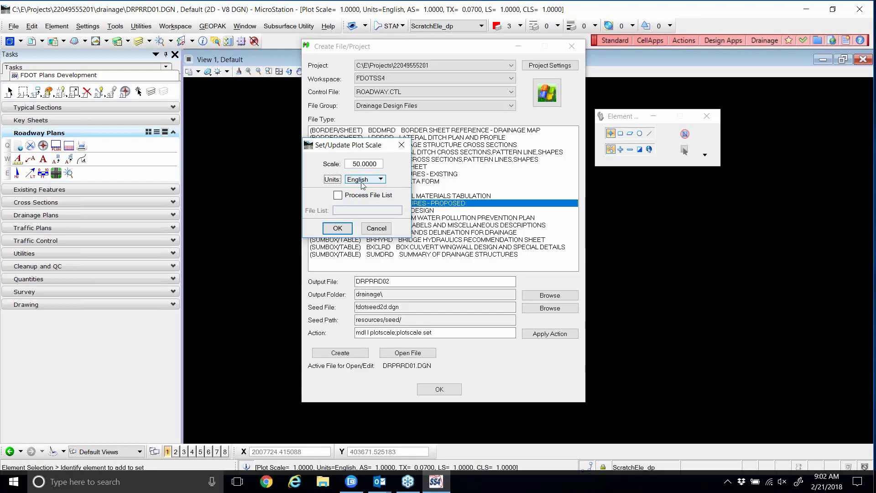
click(338, 229)
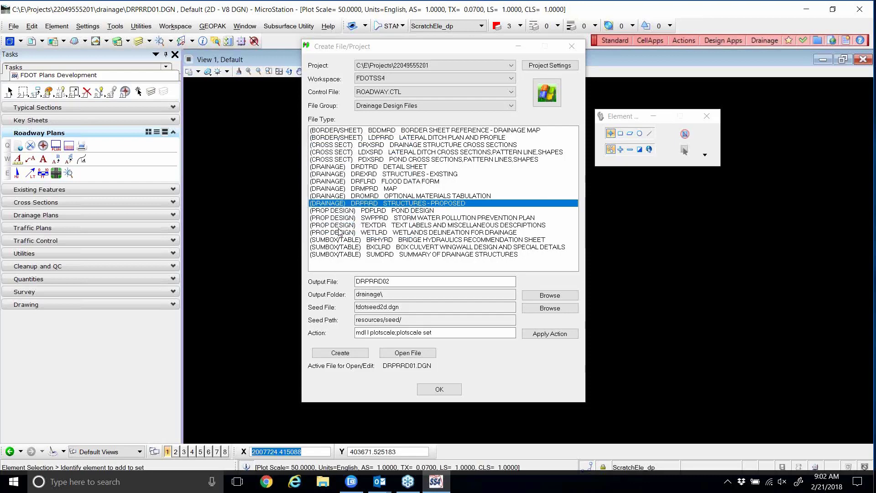
click(572, 46)
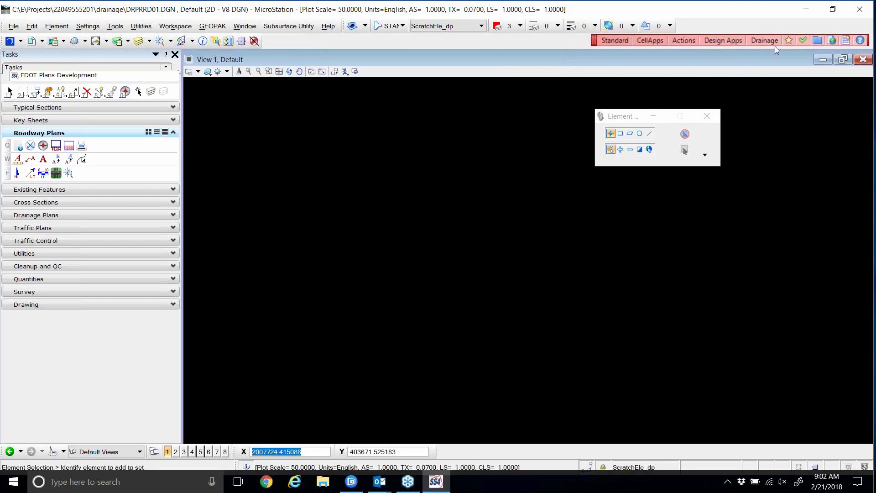
- Reapply the plot scale of 50 in English units and fit the view to all files
click(788, 41)
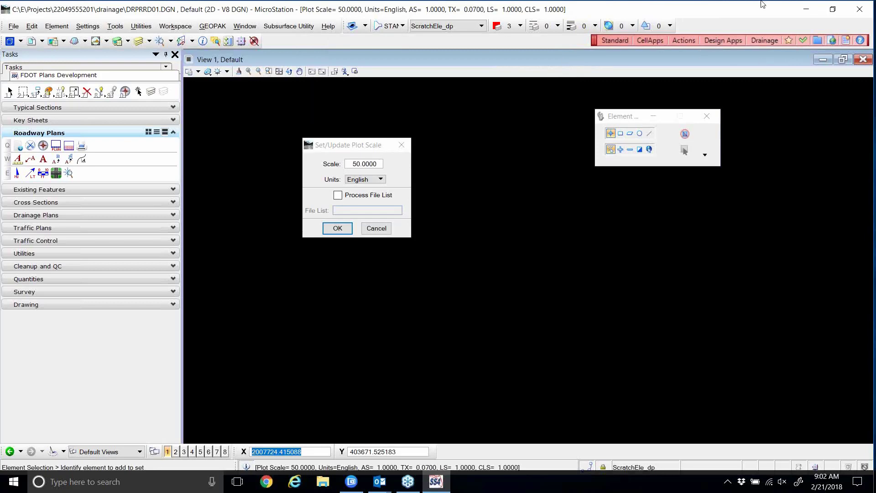
click(329, 231)
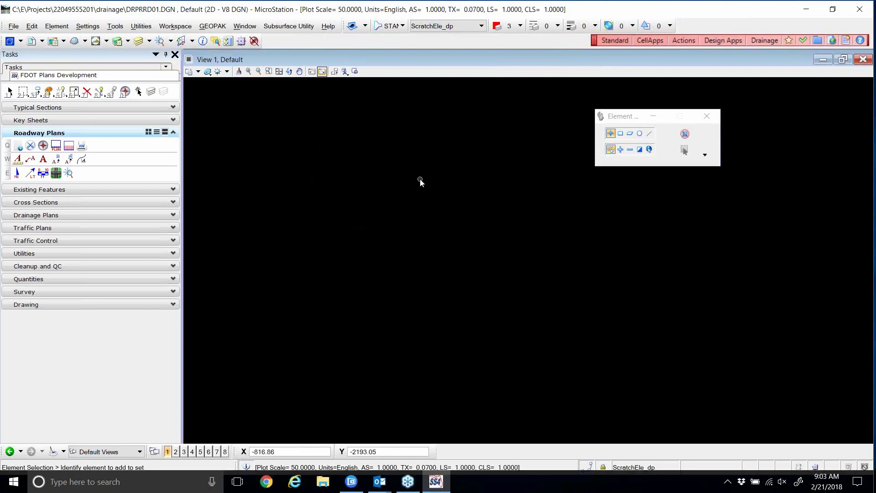
click(279, 72)
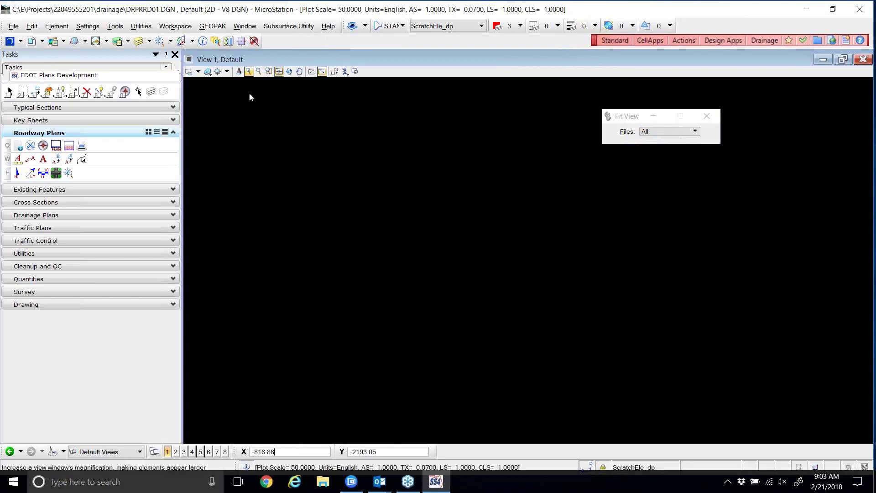
- Look at the GEOPAK Drainage help contents and close the help window
click(216, 28)
mouse_move(231, 62)
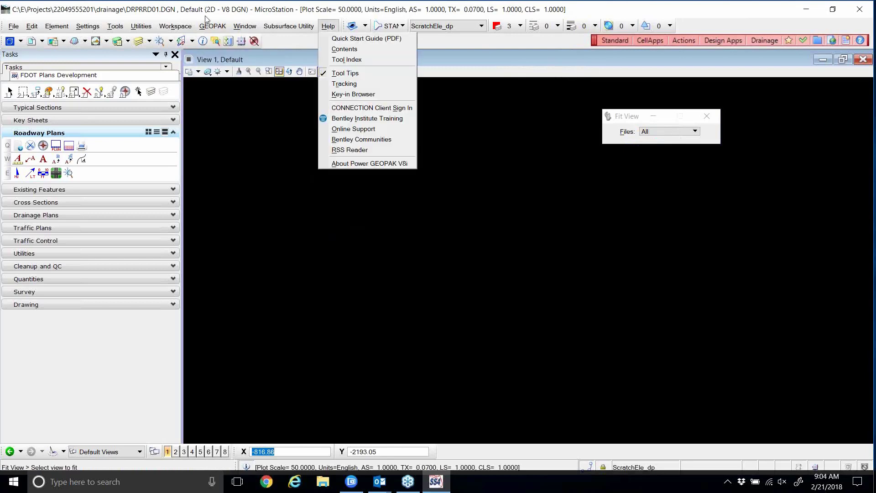
mouse_move(216, 28)
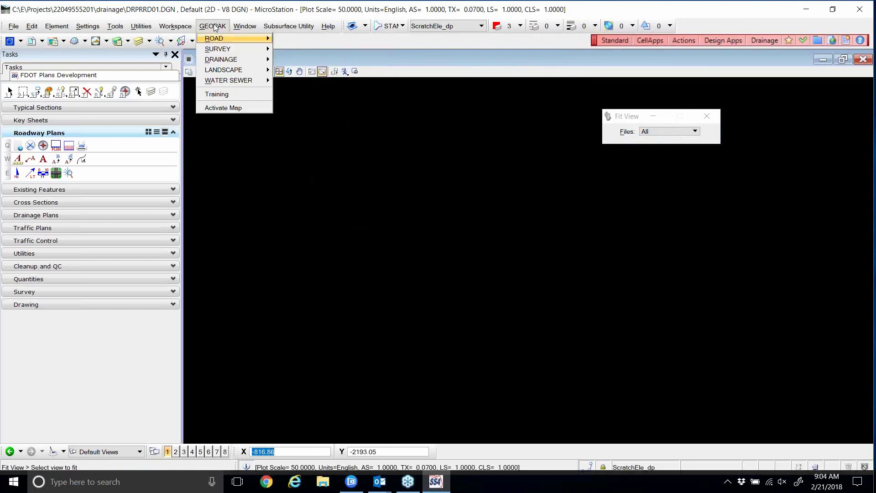
mouse_move(232, 82)
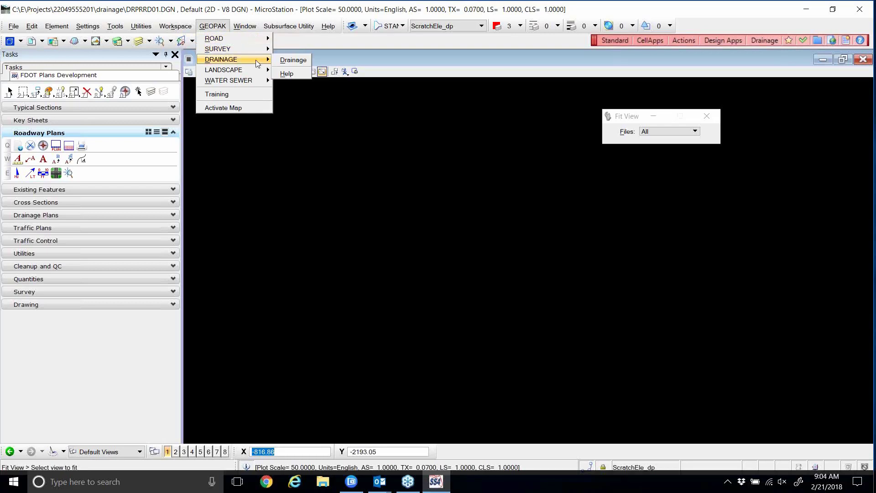
click(282, 74)
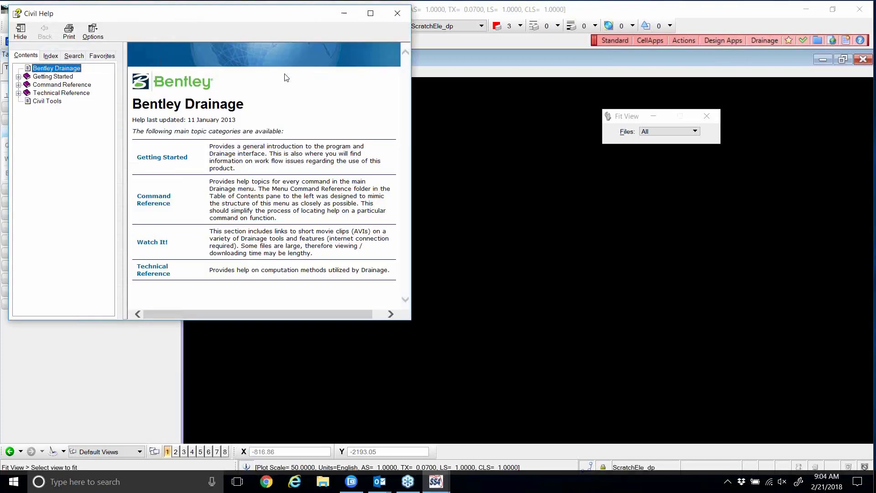
drag(253, 21, 459, 87)
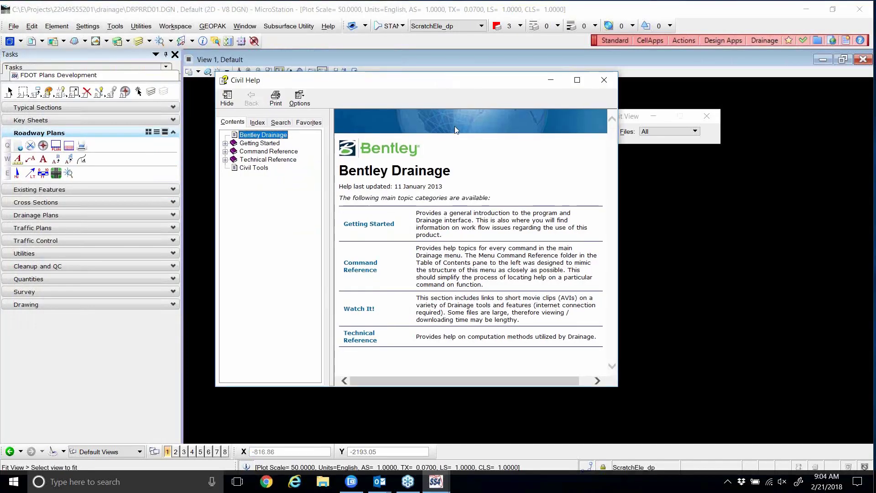
click(604, 80)
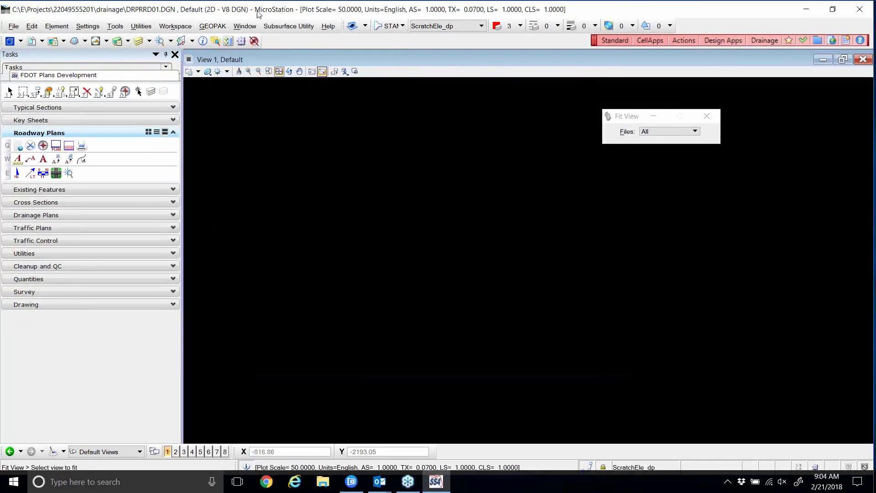
- Start GEOPAK Drainage and reposition its floating window over the view
click(212, 26)
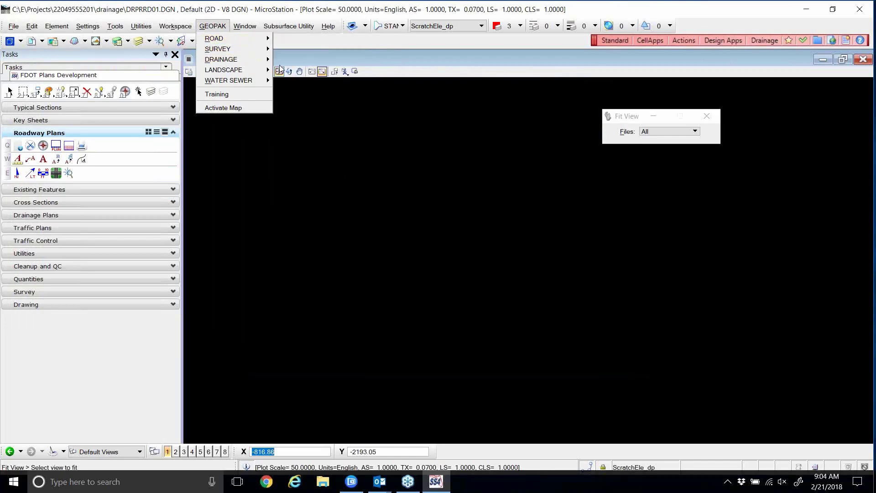
click(292, 59)
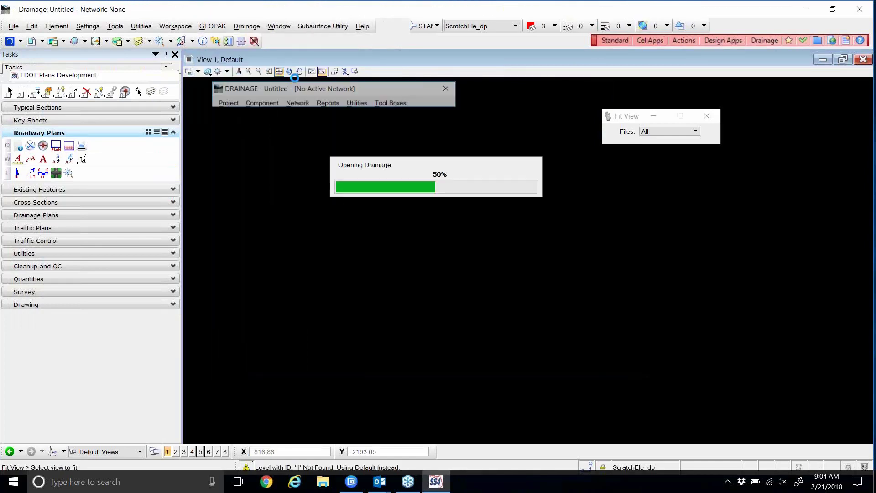
drag(313, 93, 348, 107)
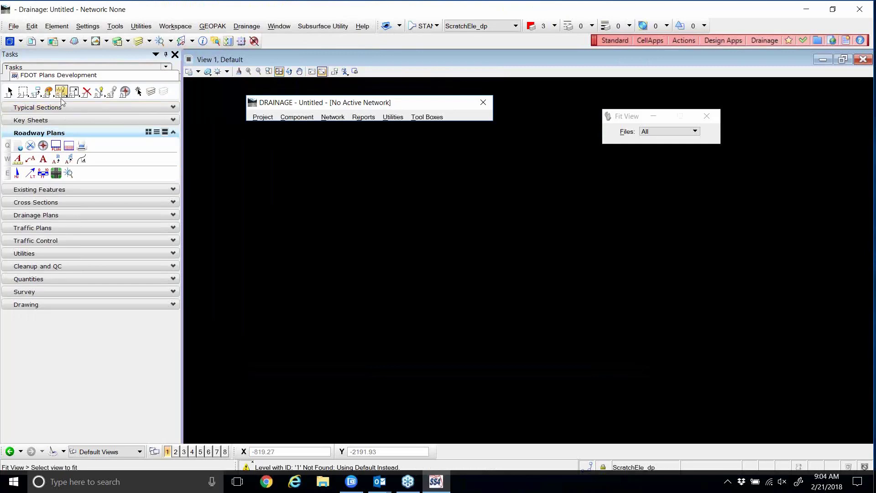
- Display the Drainage Plans tasks, exit the running Drainage session and restart GEOPAK Drainage from those tasks
click(174, 214)
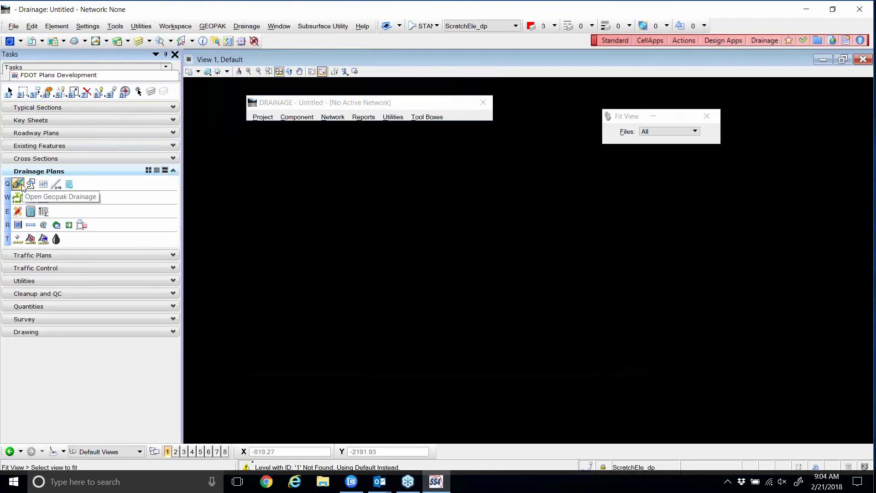
click(264, 118)
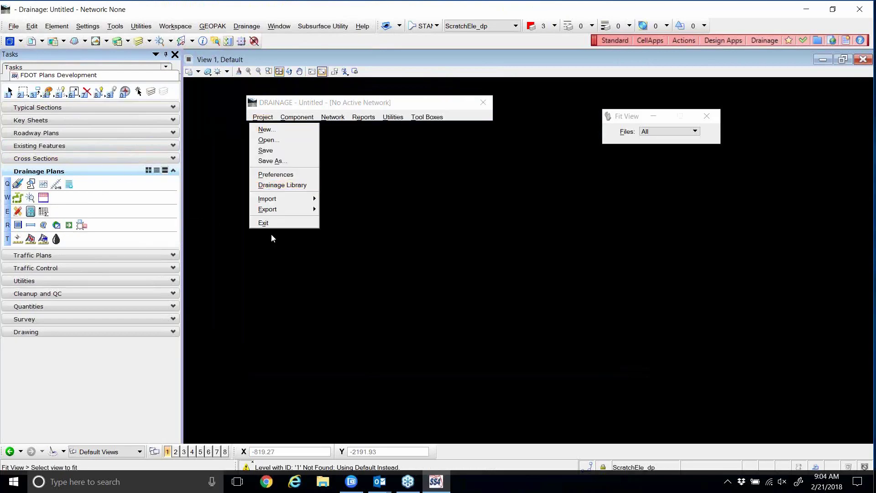
click(269, 222)
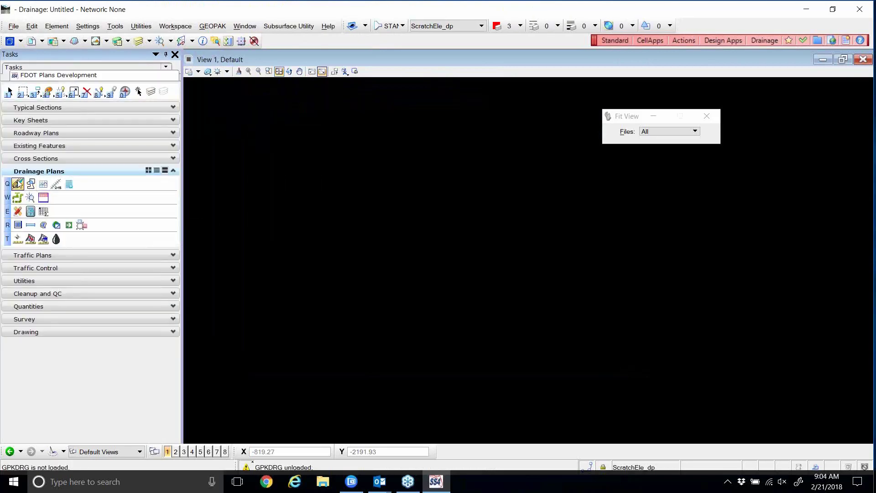
click(18, 184)
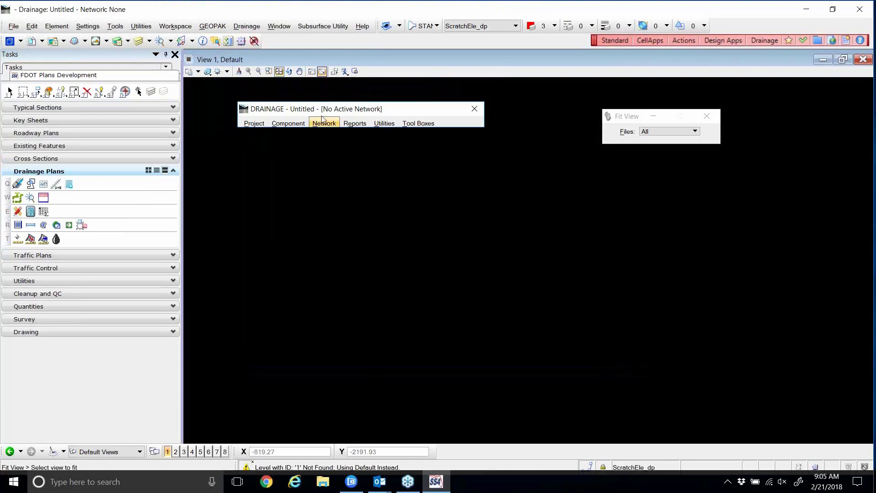
- Try docking the Drainage window among the toolbars and float it again over the view
drag(320, 108, 320, 116)
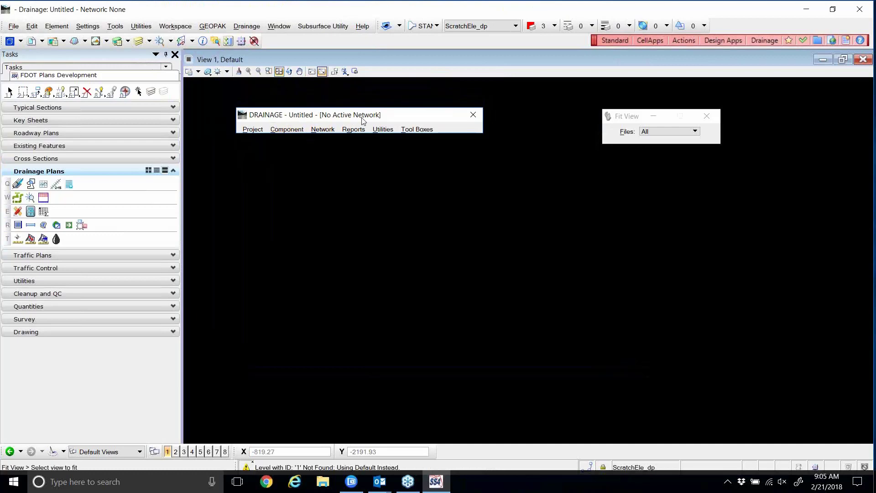
mouse_move(363, 115)
mouse_down()
mouse_move(379, 89)
mouse_move(383, 40)
mouse_move(384, 102)
mouse_move(378, 43)
mouse_move(384, 75)
mouse_move(367, 117)
mouse_up()
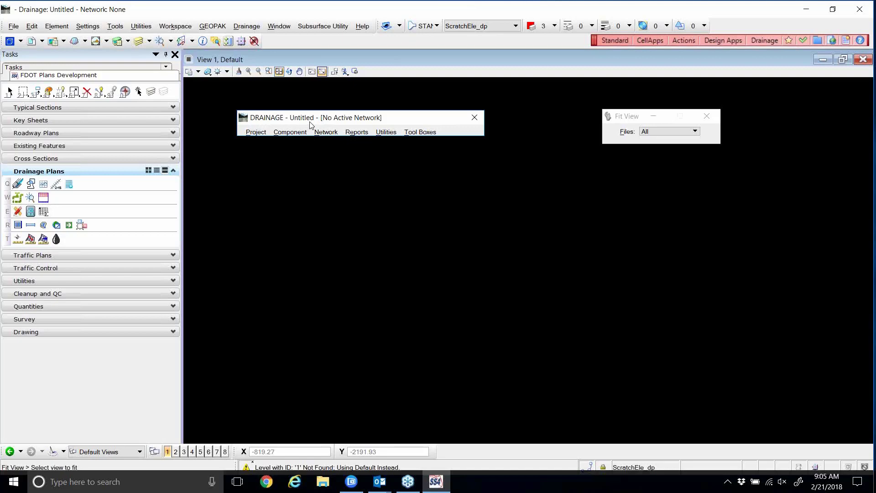
drag(309, 124, 314, 42)
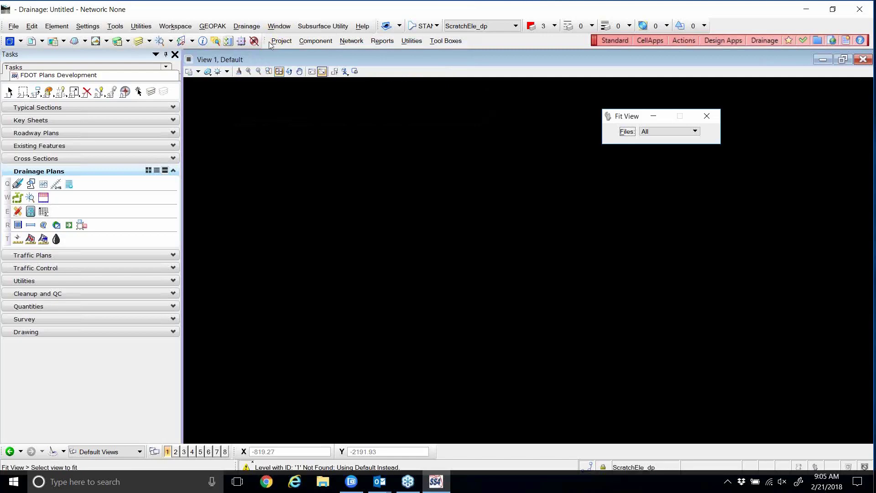
drag(267, 41, 235, 101)
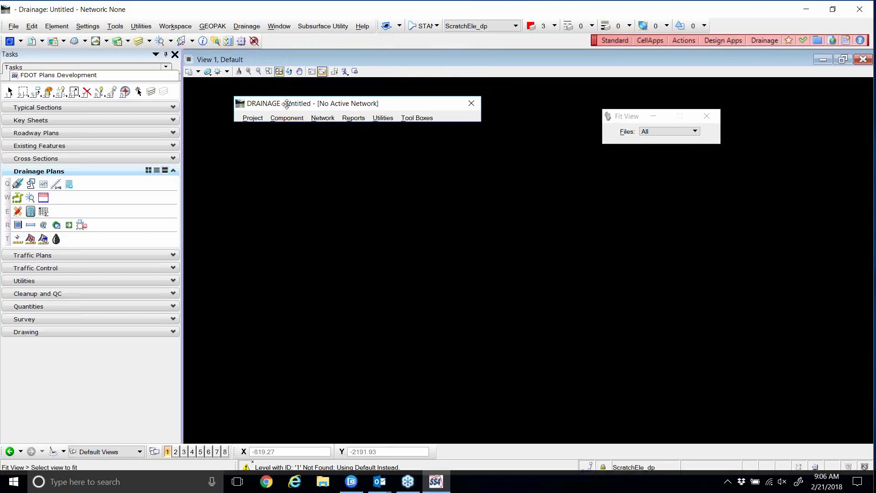
drag(287, 103, 278, 99)
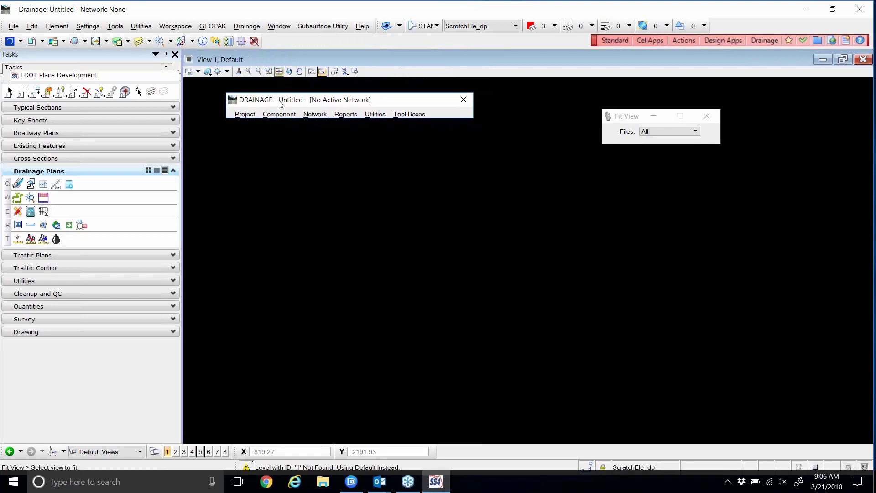
click(247, 115)
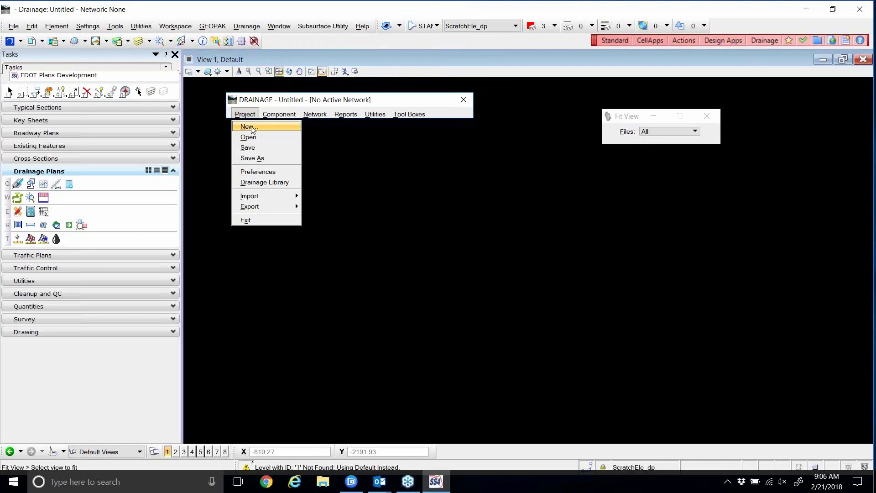
click(252, 128)
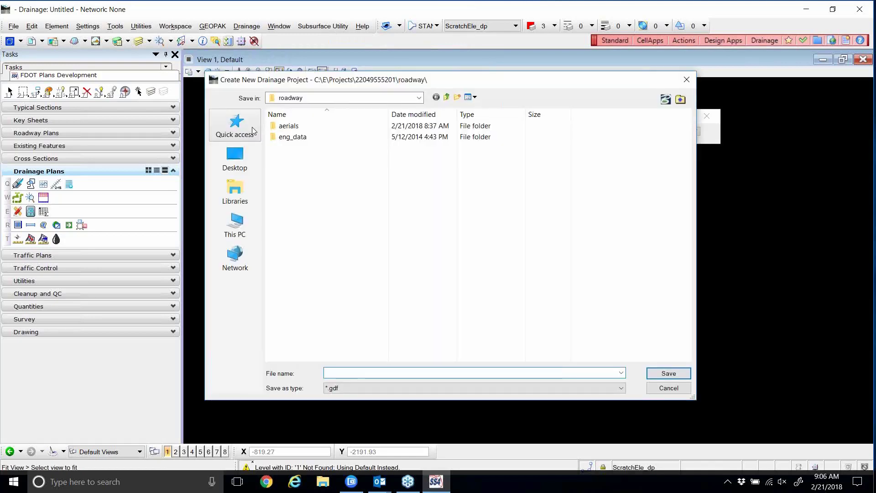
click(448, 97)
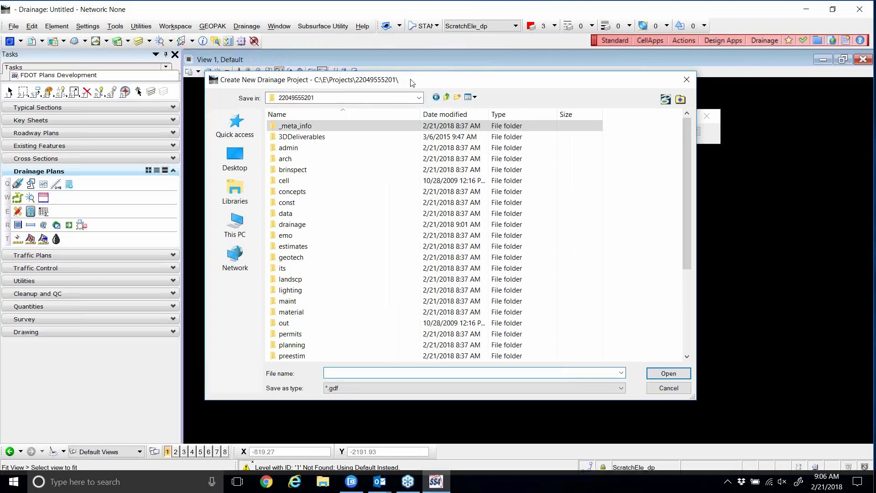
double_click(293, 224)
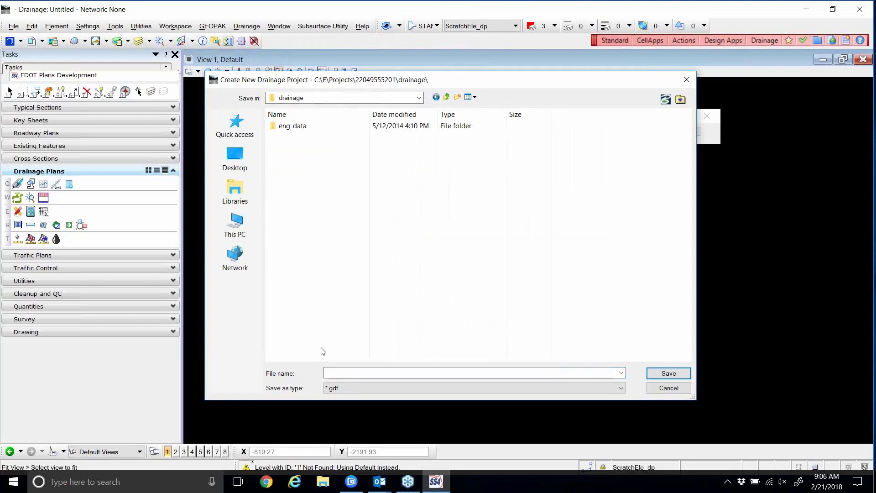
click(332, 374)
text(SR61)
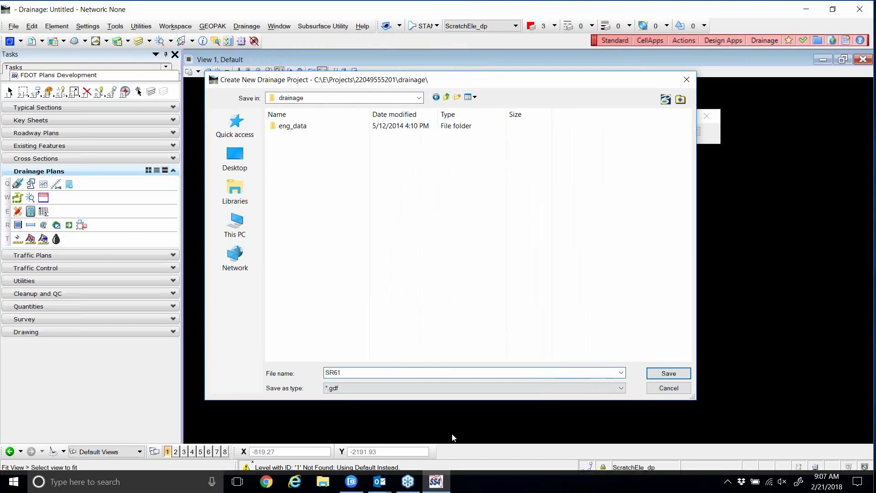
click(655, 374)
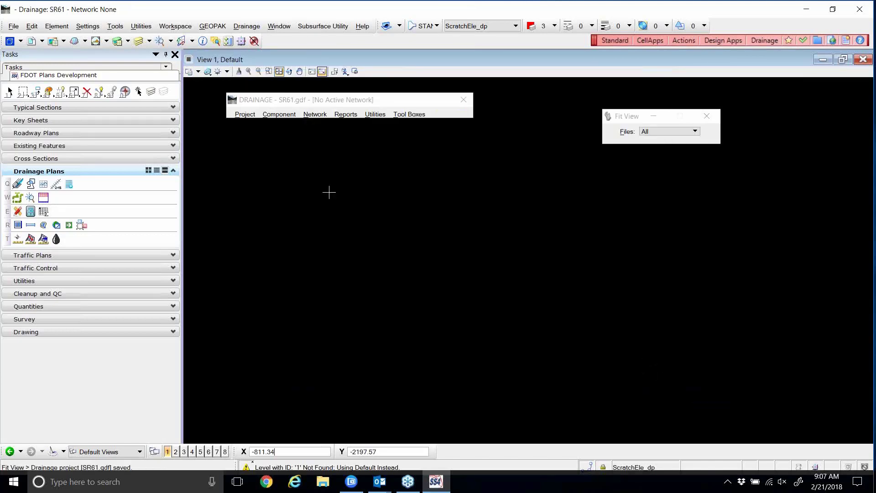
- Display the main Drainage tool box and place it just below the Drainage window
drag(256, 102, 258, 108)
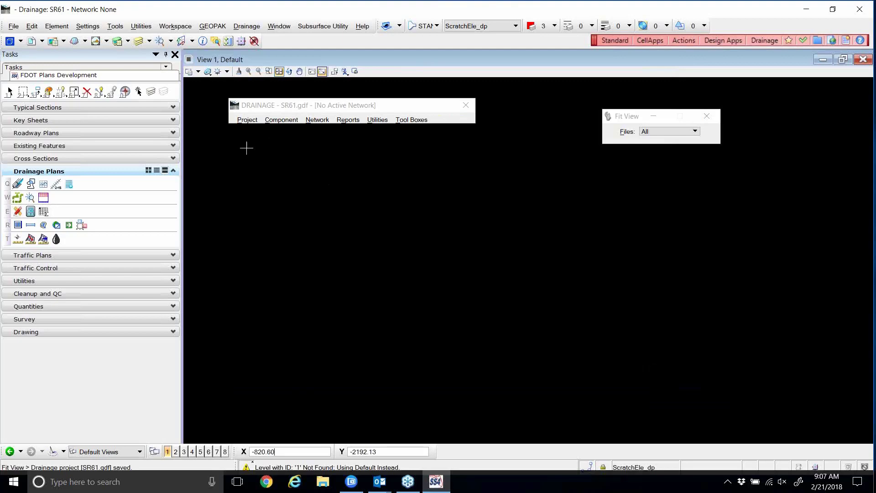
drag(269, 108, 267, 107)
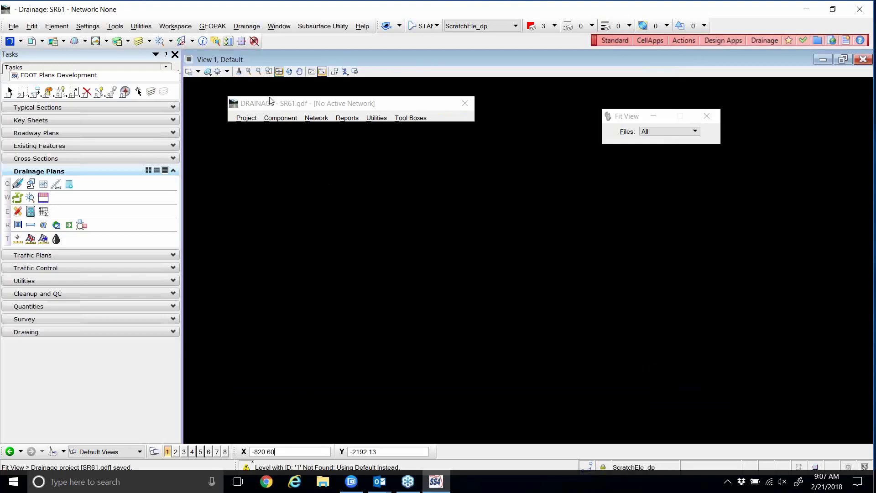
click(418, 119)
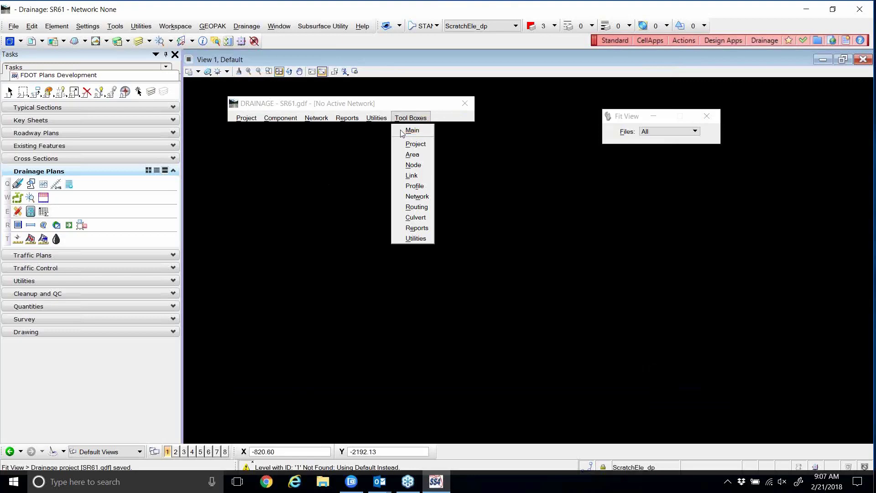
click(404, 132)
drag(113, 77, 398, 158)
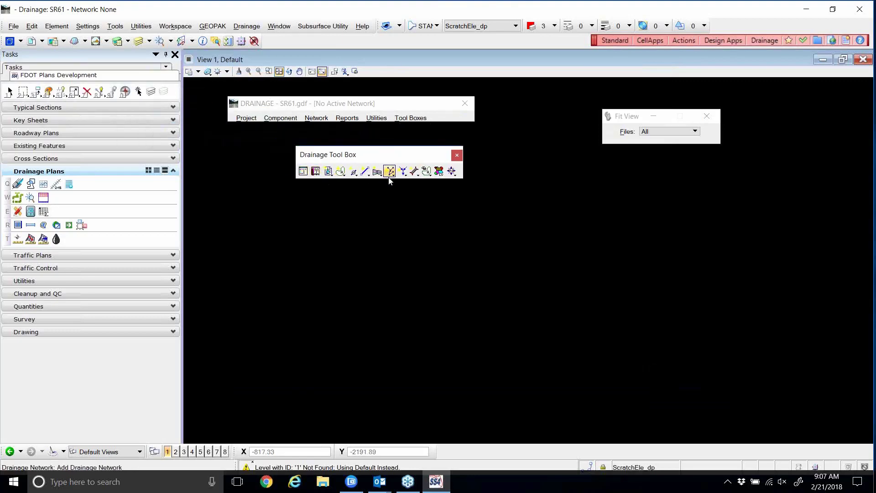
- Display the Drainage Nodes tool box, look over its tools in the view area and close it again
click(413, 119)
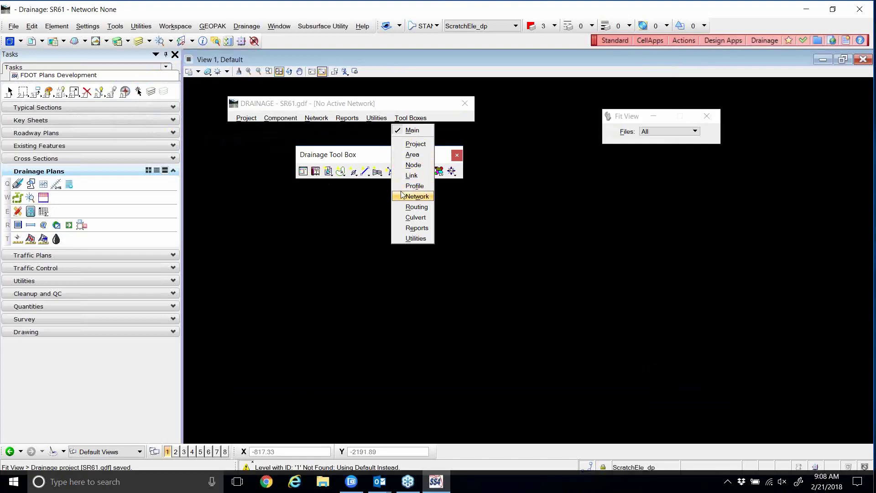
click(406, 165)
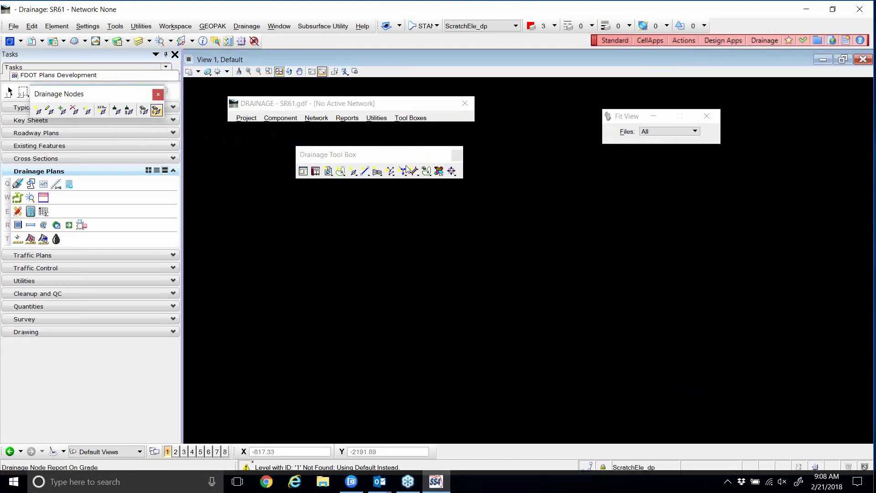
drag(121, 97, 424, 214)
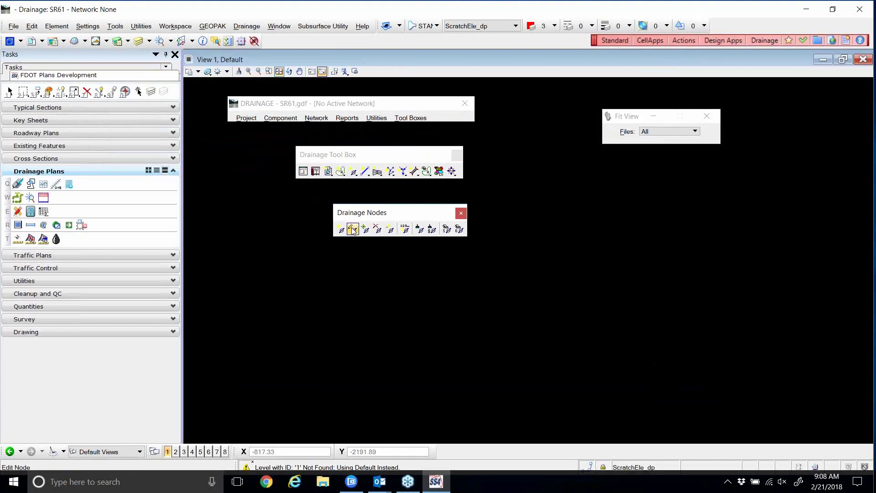
click(461, 213)
drag(362, 157, 352, 149)
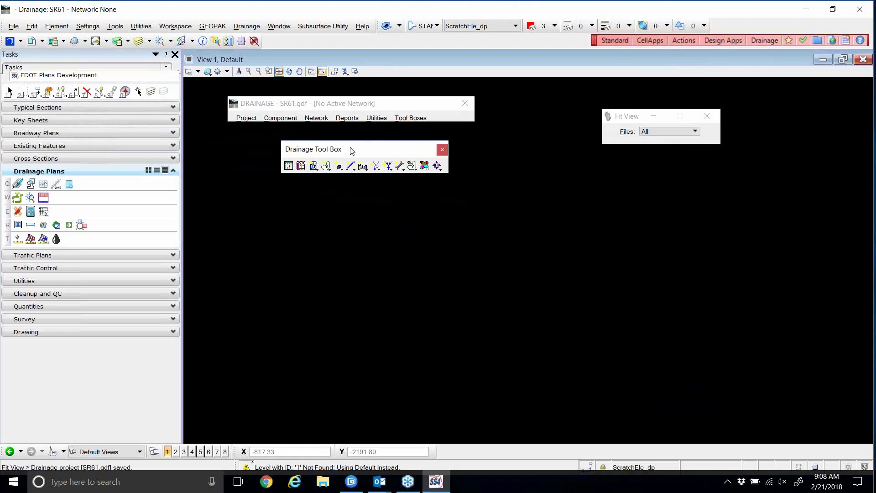
- View the drainage project preferences from the tool box and from the project commands, cancelling each time
click(288, 165)
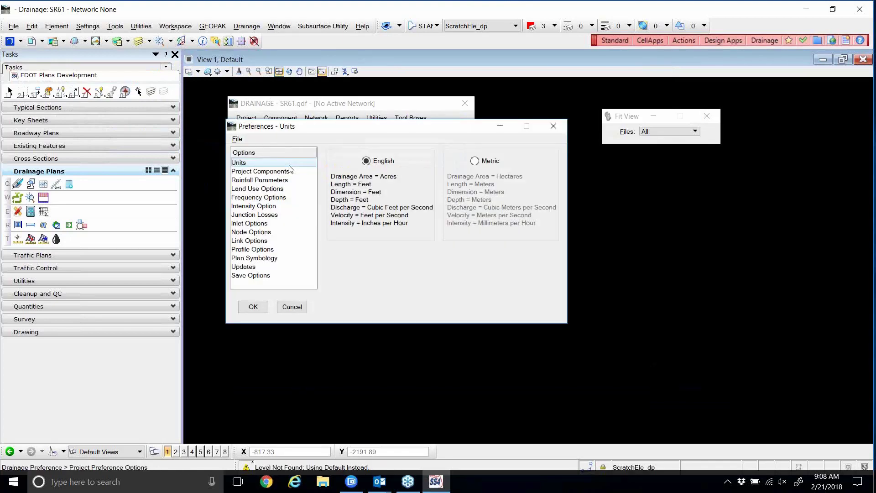
click(294, 311)
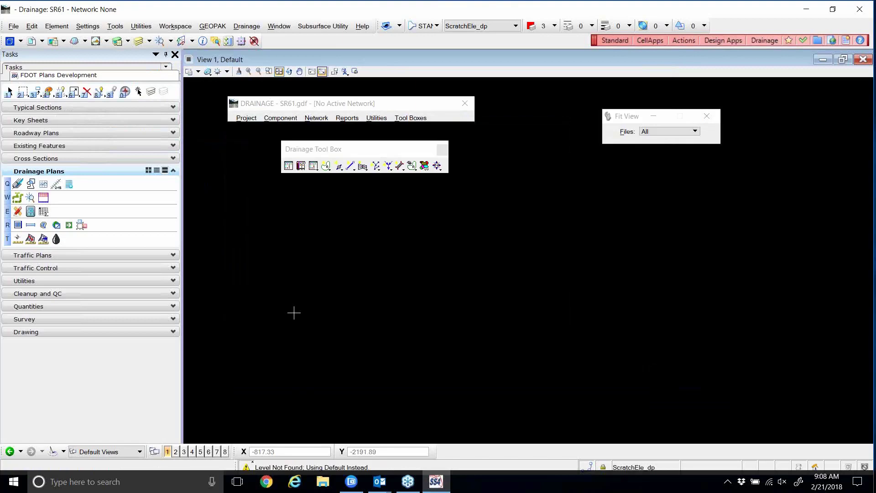
click(249, 120)
click(262, 175)
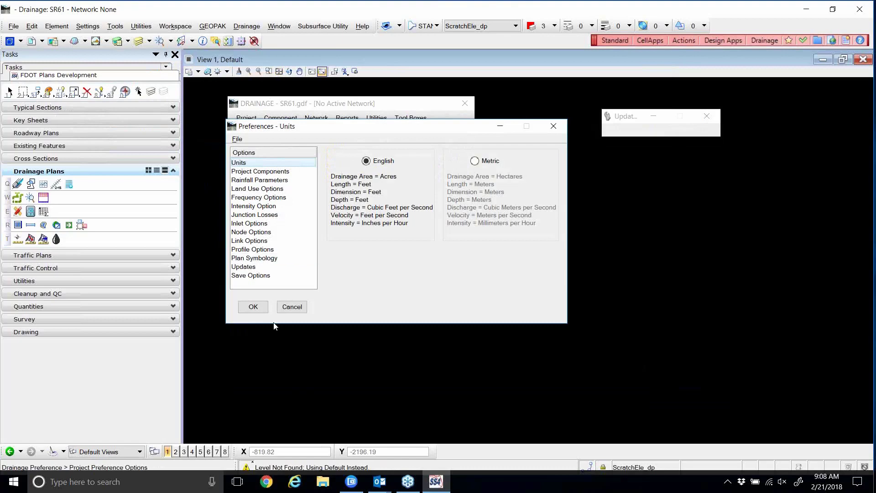
click(291, 306)
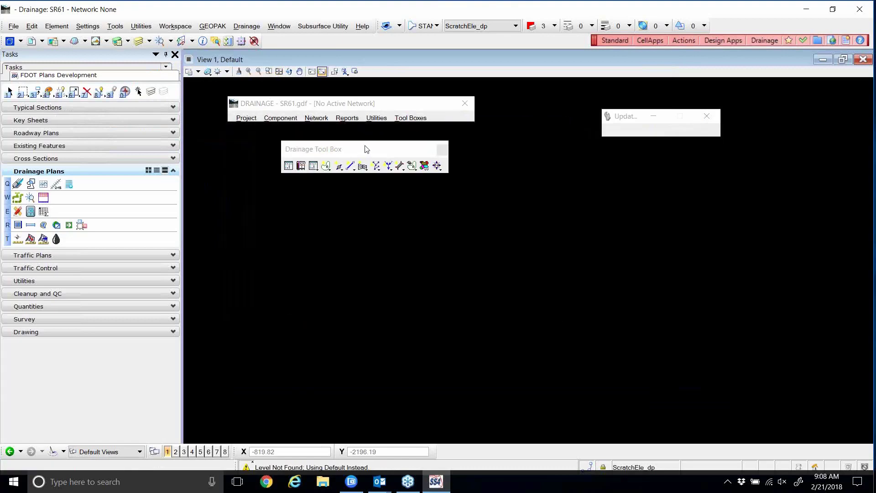
- Close the main Drainage tool box and activate Element Selection
click(441, 150)
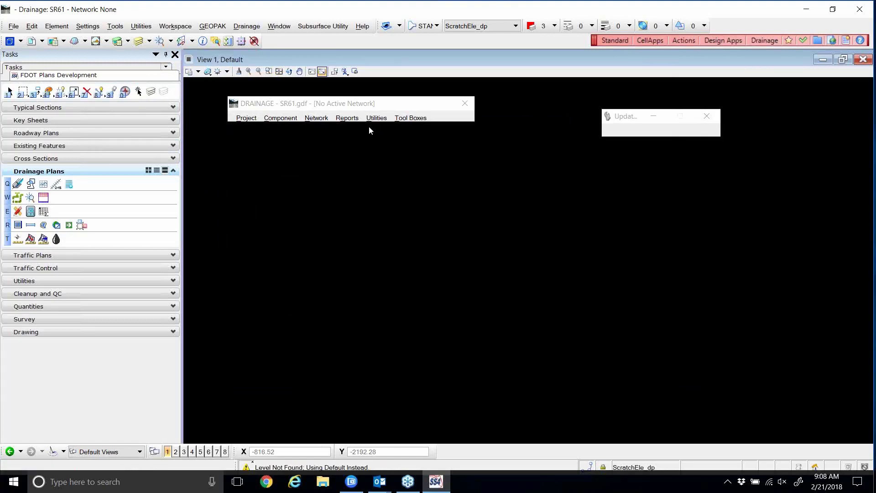
click(9, 91)
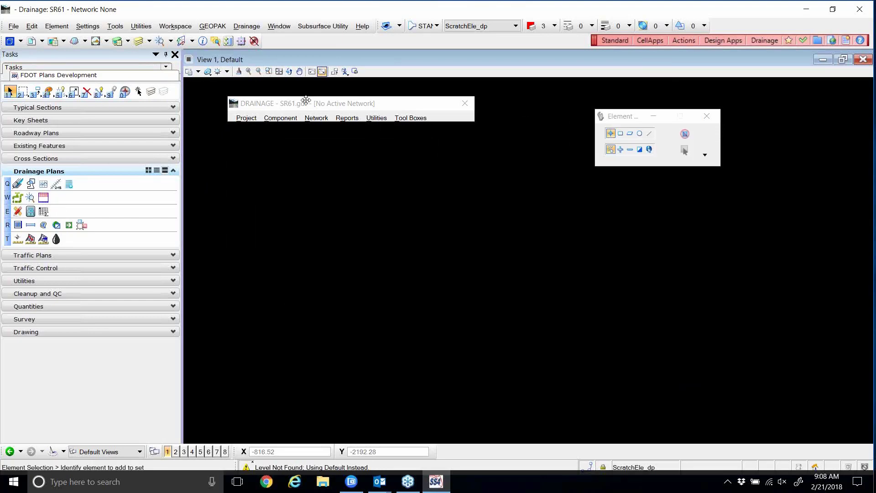
drag(305, 100, 311, 99)
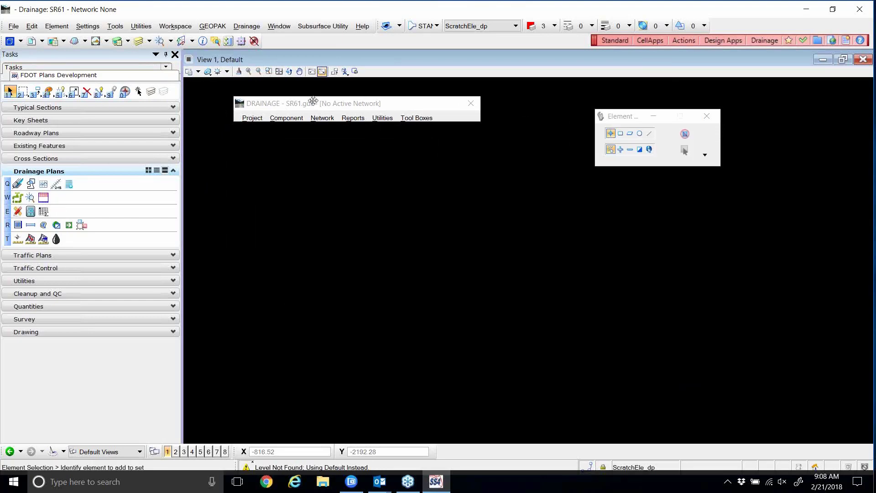
drag(314, 104, 298, 101)
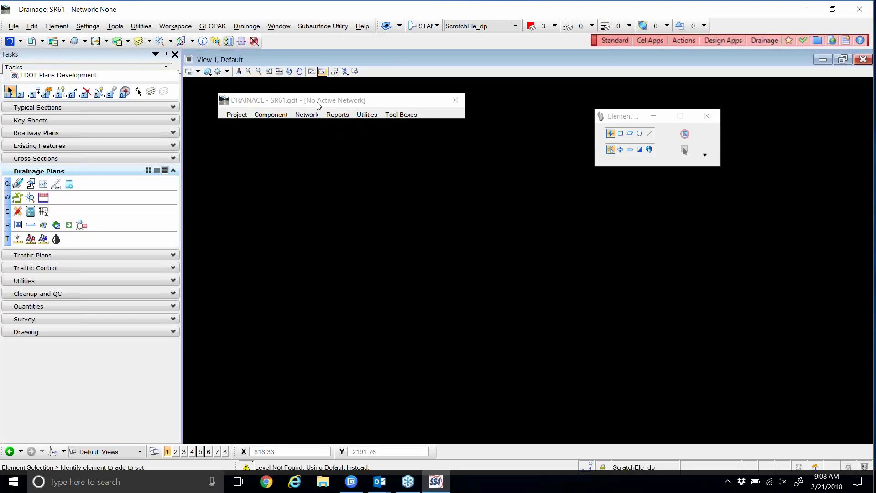
drag(316, 105, 309, 104)
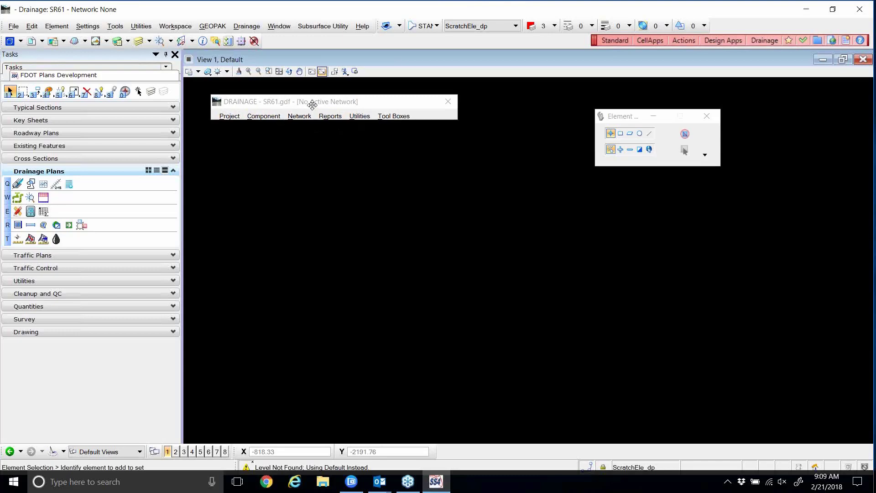
drag(314, 103, 313, 108)
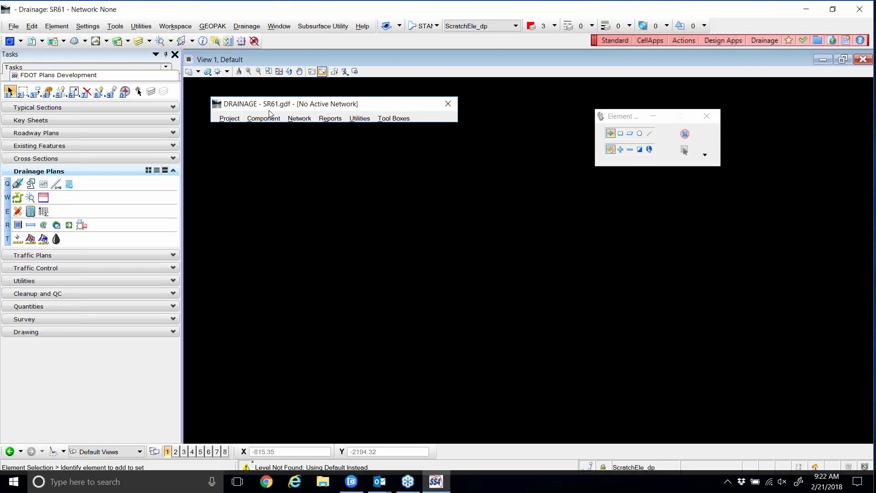
- Open the Drainage Library for project SR61 and place its window below the Drainage window
drag(249, 105, 245, 93)
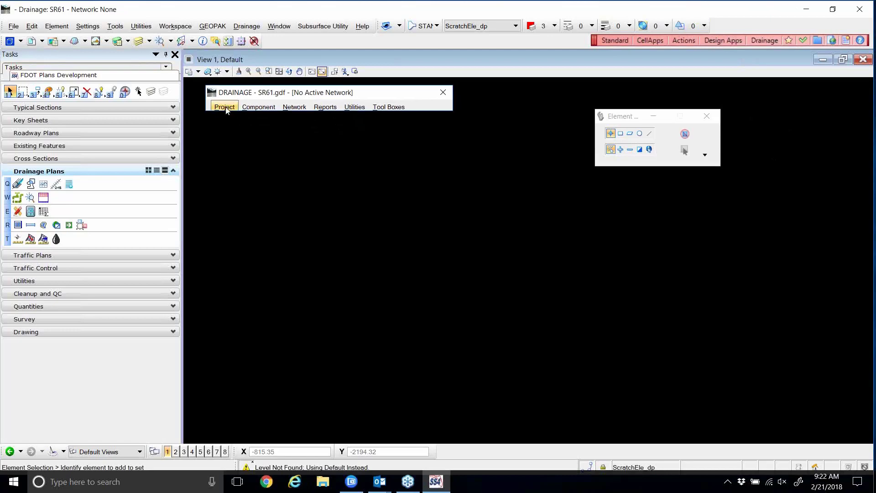
click(225, 108)
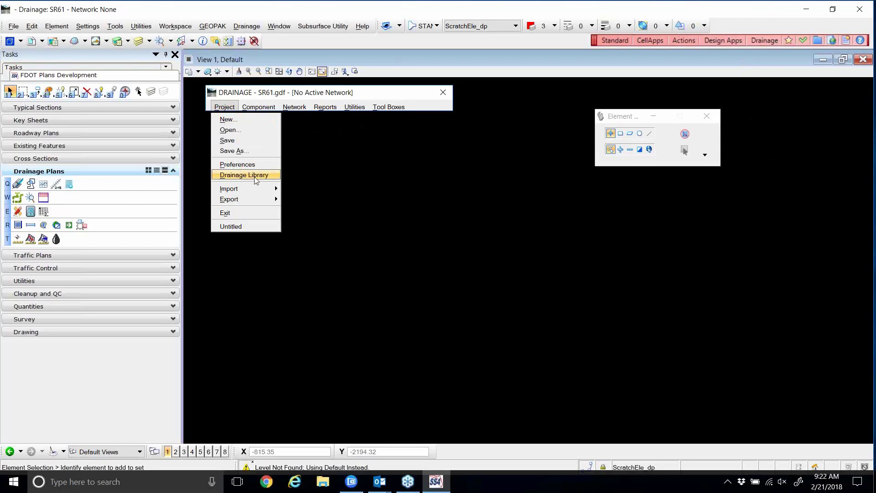
click(255, 176)
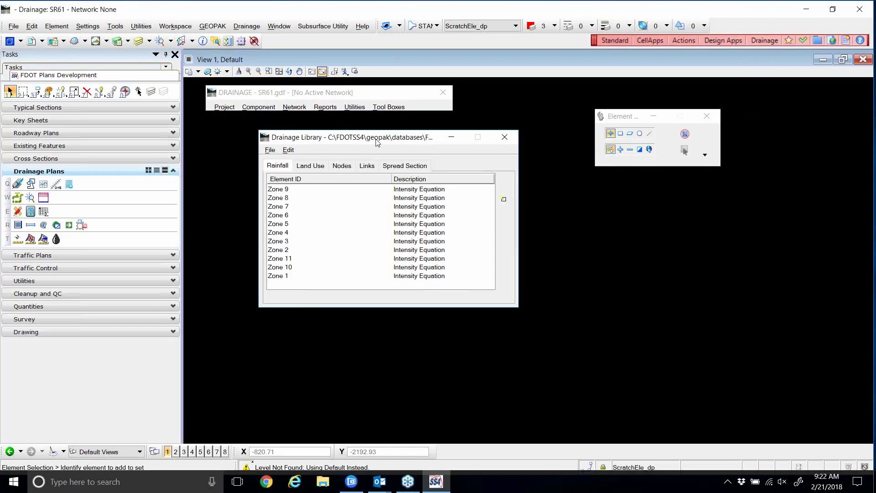
drag(378, 142, 363, 143)
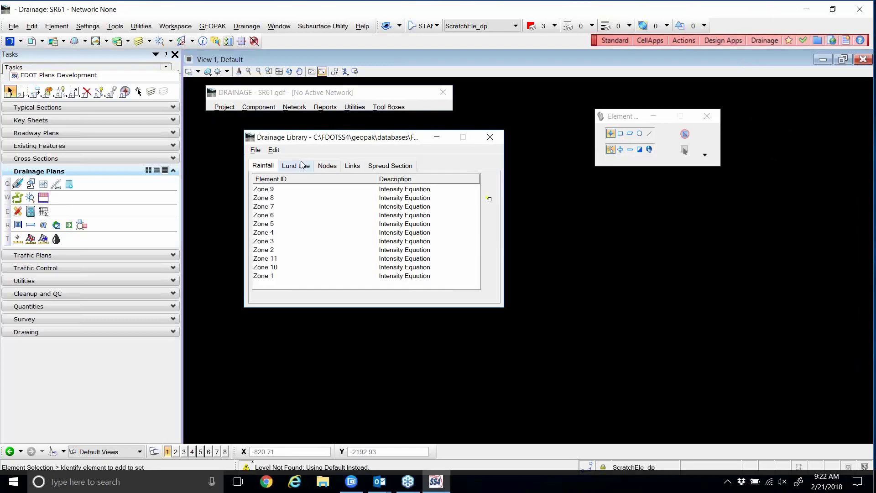
- Look through the node, link and land use items in the Drainage Library
click(326, 172)
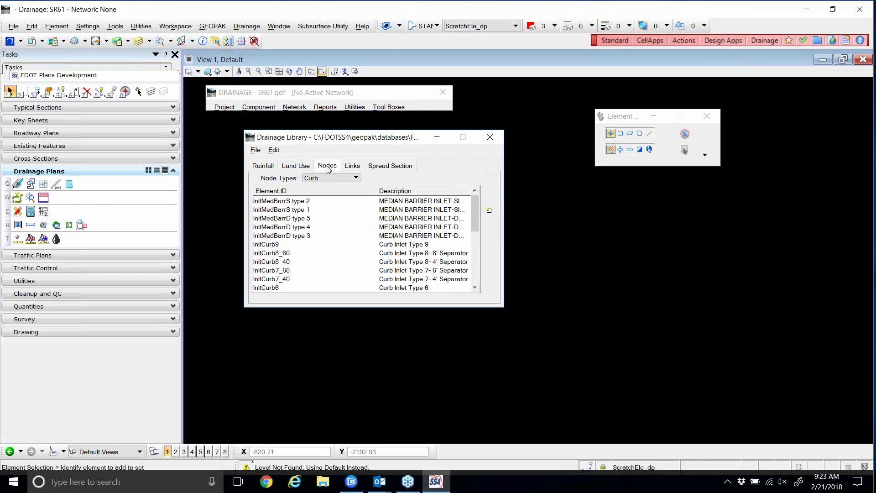
click(352, 167)
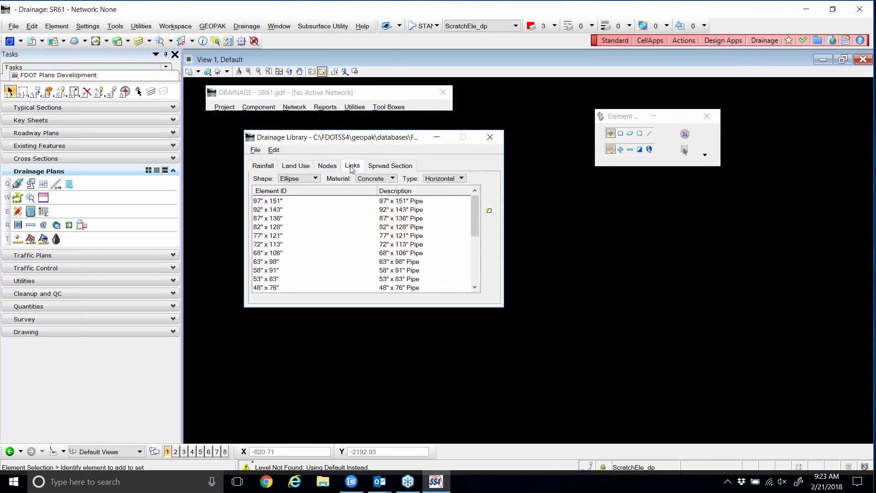
click(299, 167)
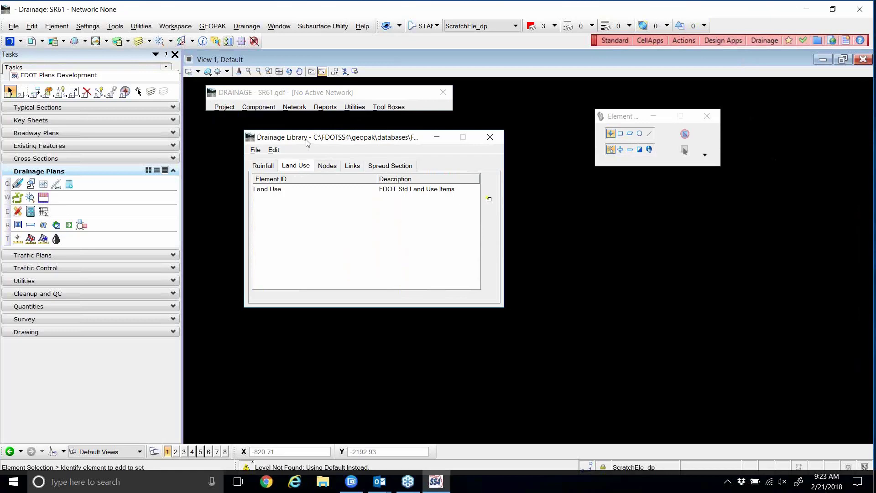
drag(307, 142, 292, 134)
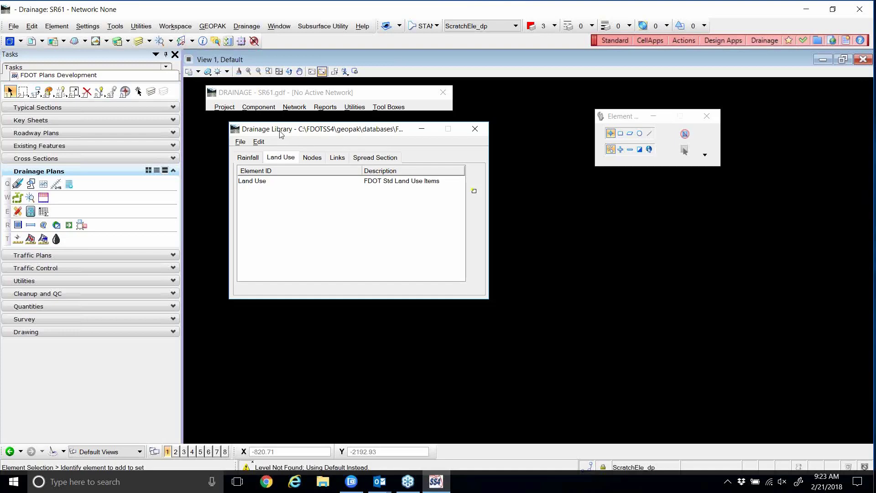
drag(280, 131, 265, 129)
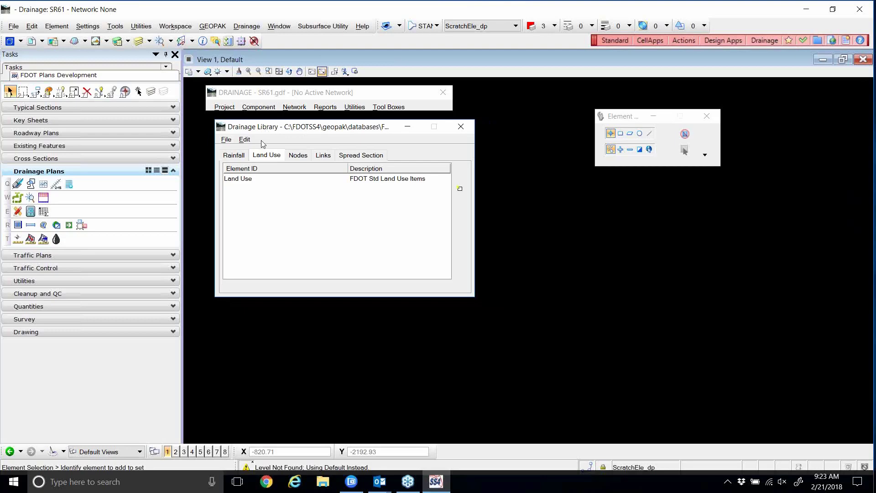
- View the library files available for opening in the databases folder, cancelling each time, and reposition the Drainage Library window
click(225, 140)
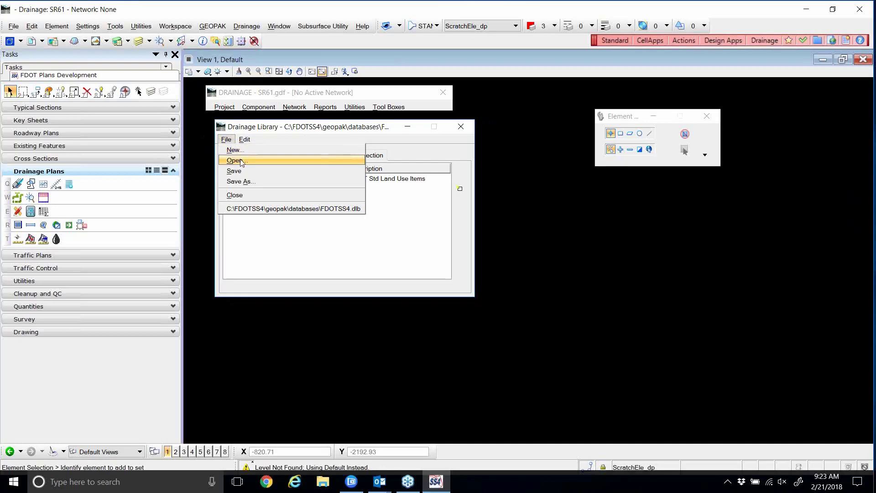
click(235, 161)
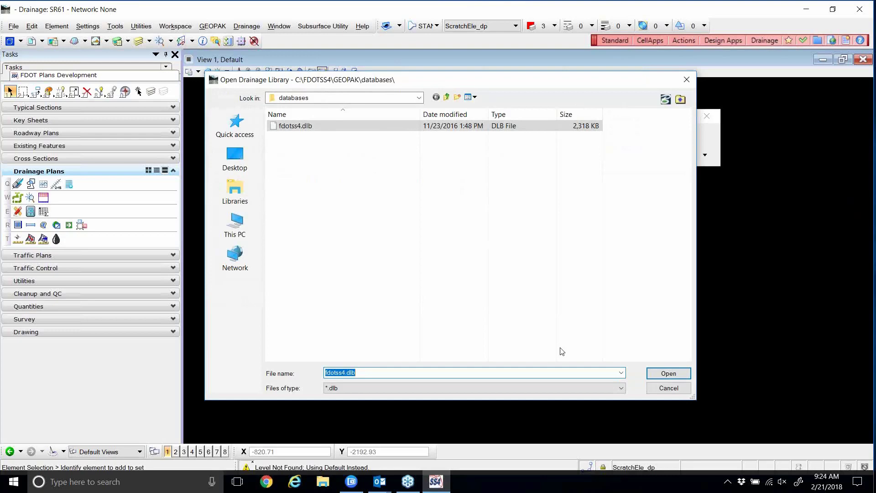
click(668, 387)
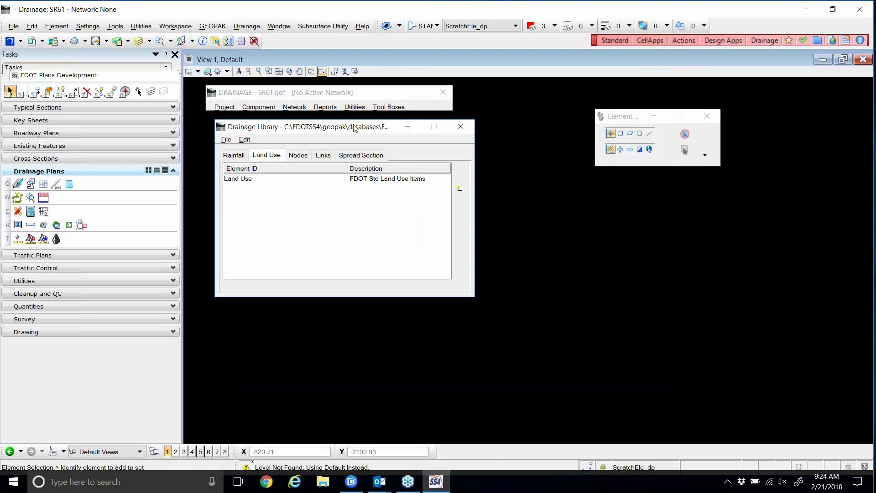
drag(351, 130, 378, 131)
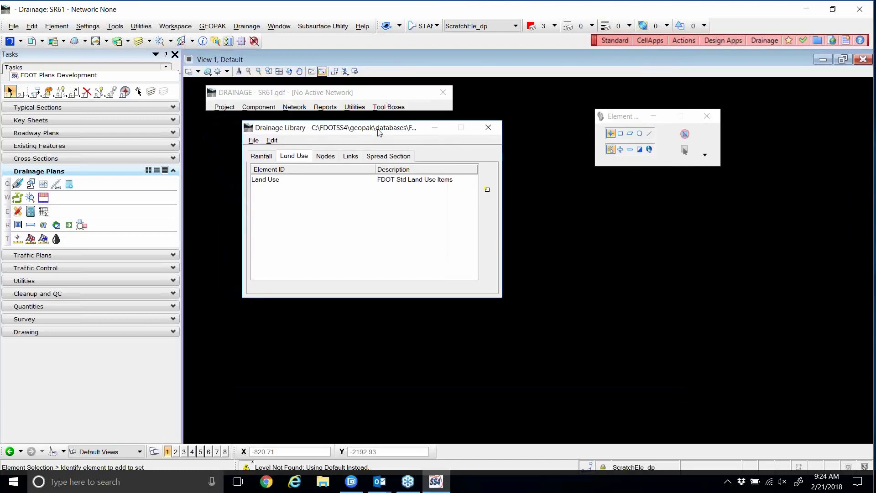
click(254, 141)
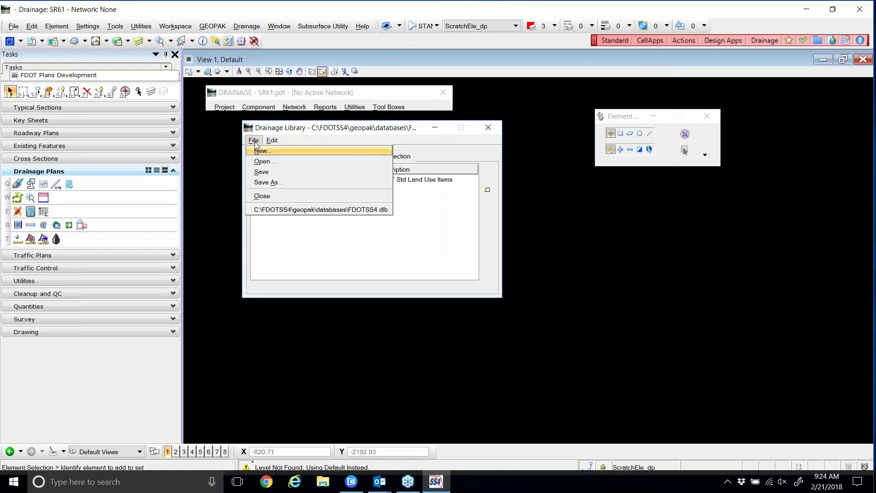
click(262, 161)
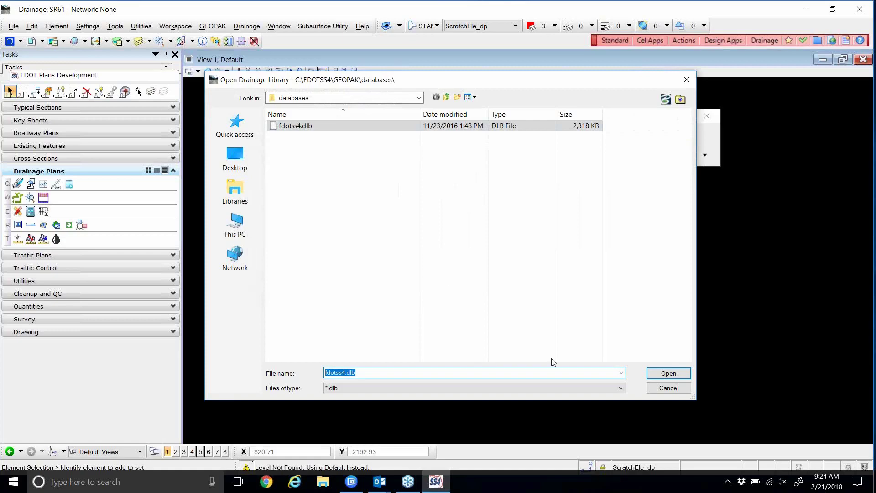
click(667, 388)
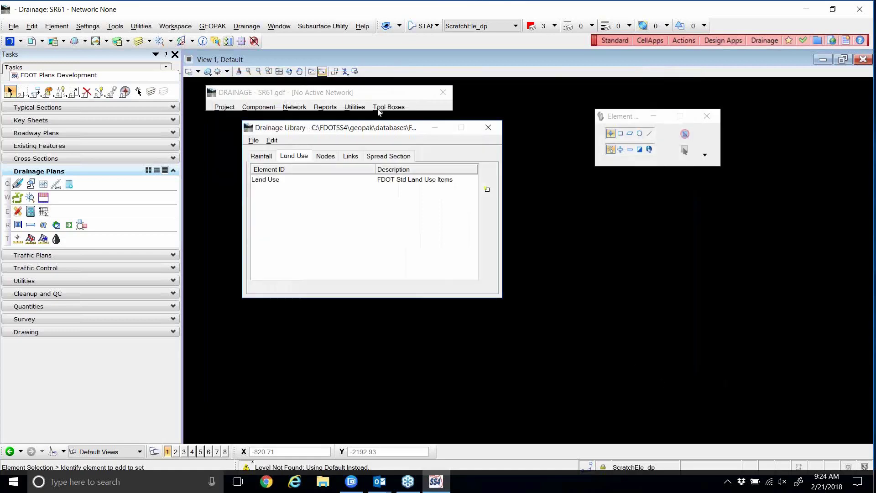
drag(353, 122, 332, 119)
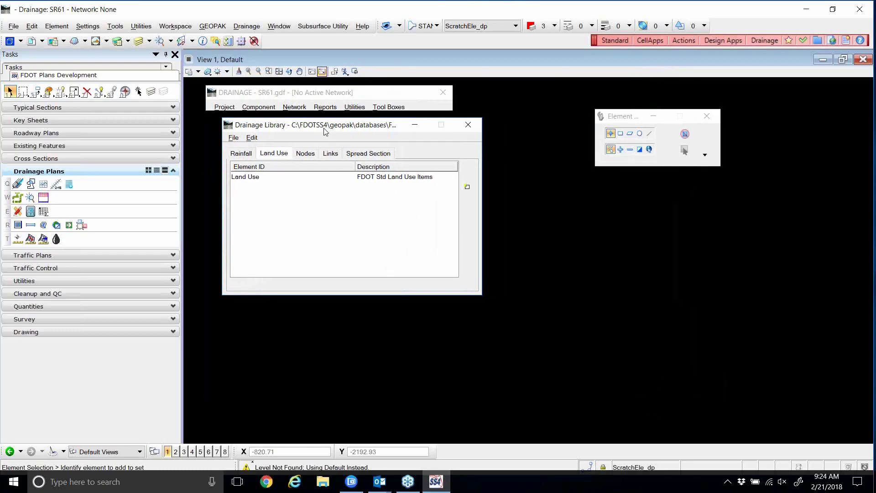
- Look through the rainfall zones in the Drainage Library, ending on Zone 1
click(240, 156)
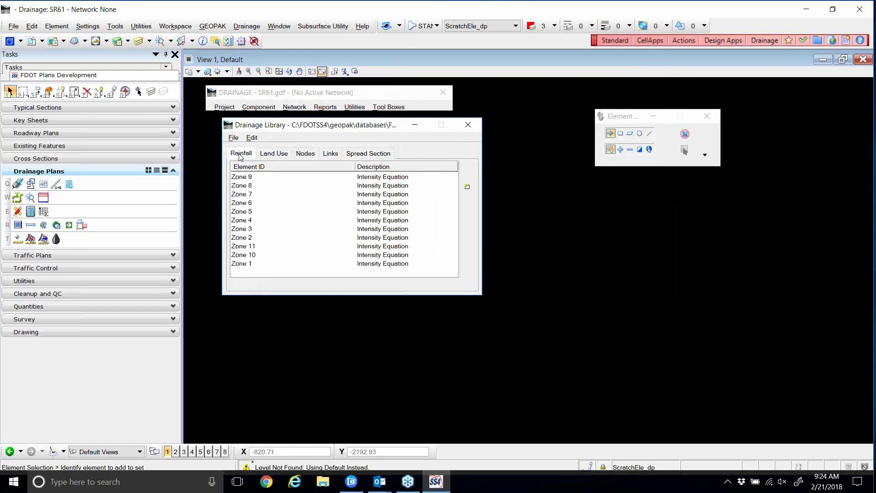
click(243, 187)
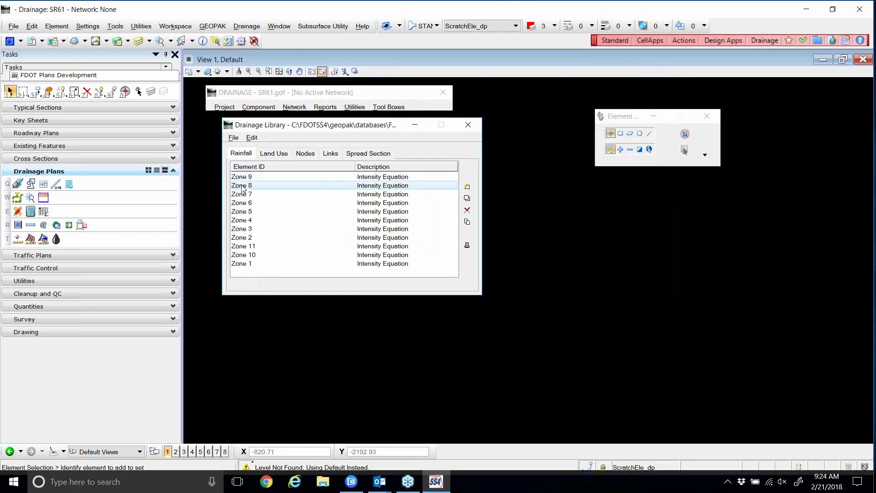
click(240, 211)
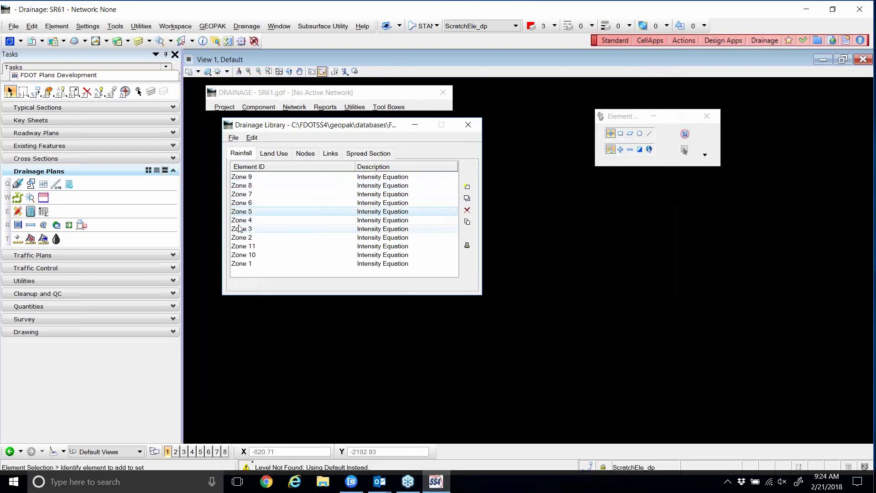
click(240, 229)
click(246, 264)
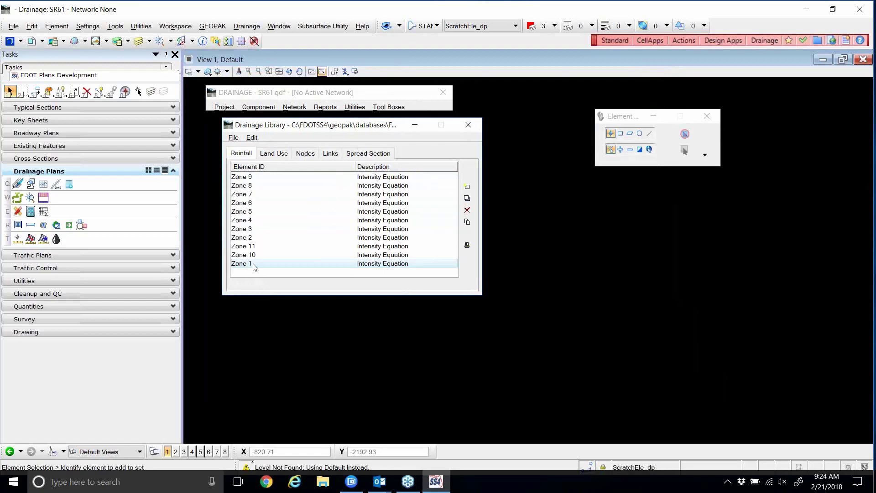
- Examine the Zone 1 rainfall item's equation coefficients for the frequencies from 2 to 50, then cancel without changes
double_click(251, 265)
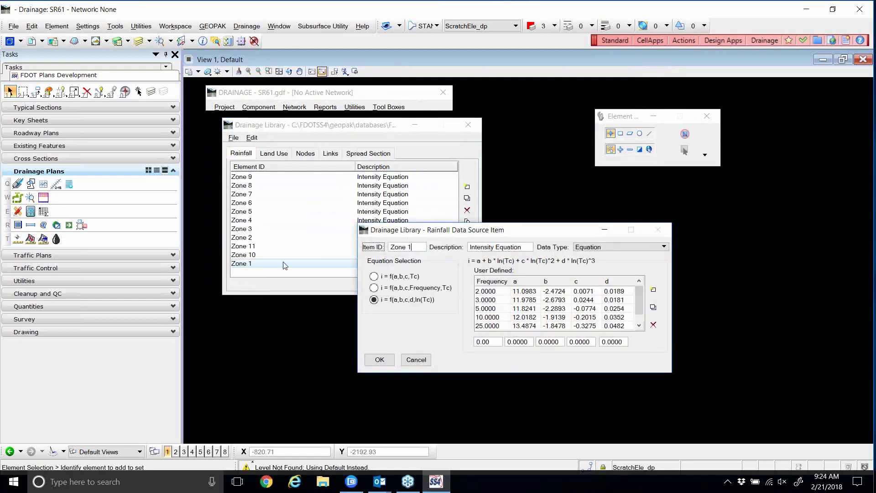
drag(447, 232, 355, 131)
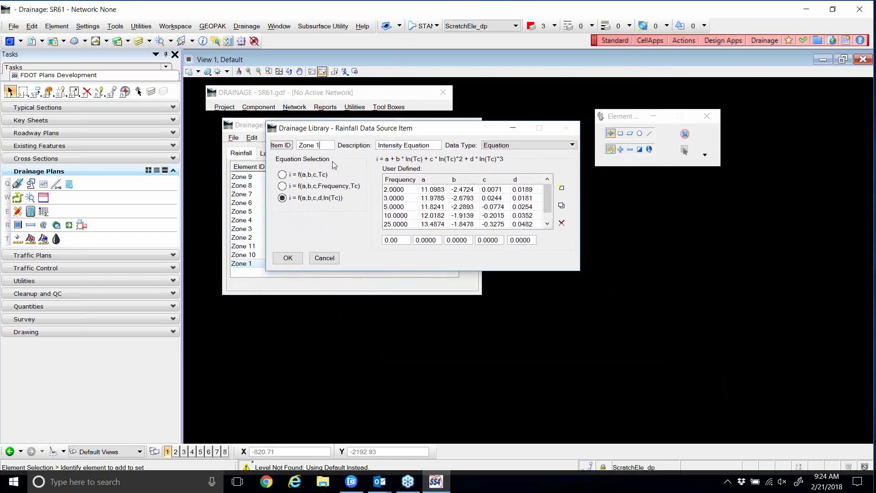
click(394, 191)
click(395, 200)
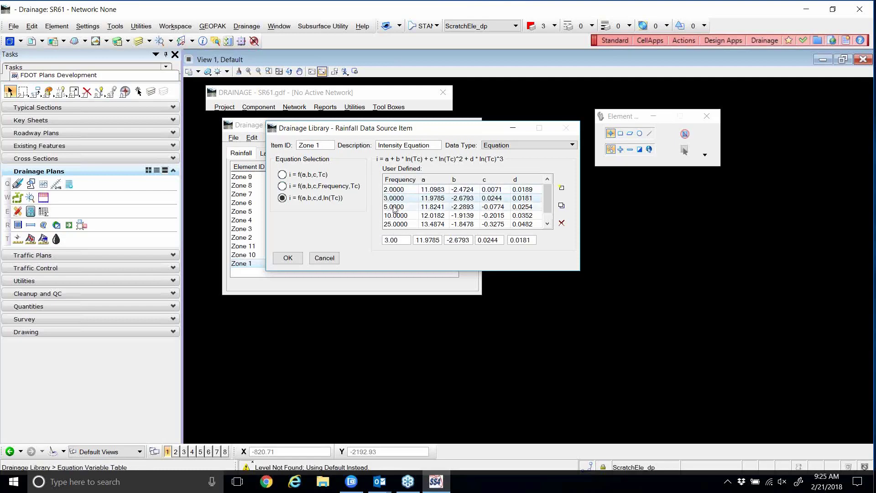
click(396, 207)
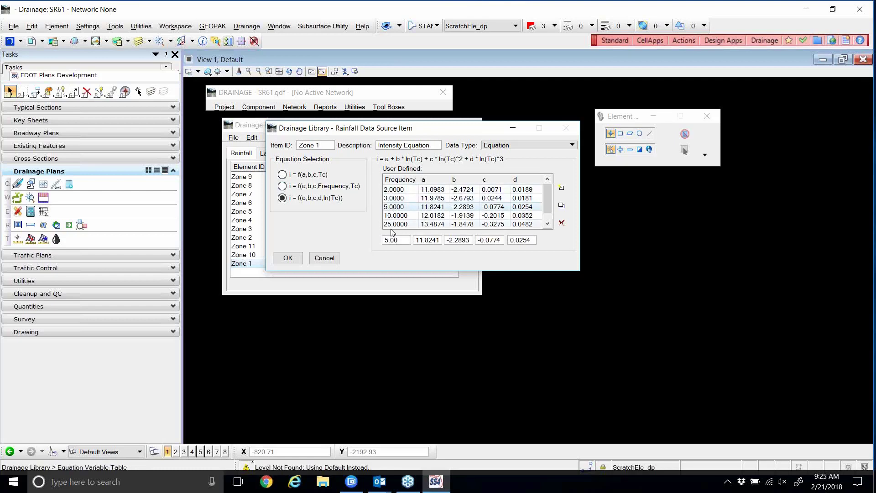
click(395, 200)
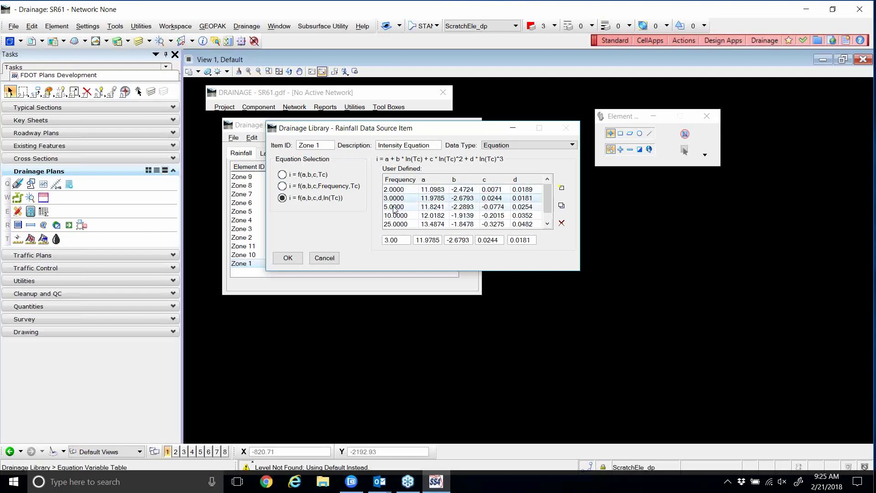
click(395, 207)
click(396, 215)
click(395, 224)
scroll(395, 228, down, 1)
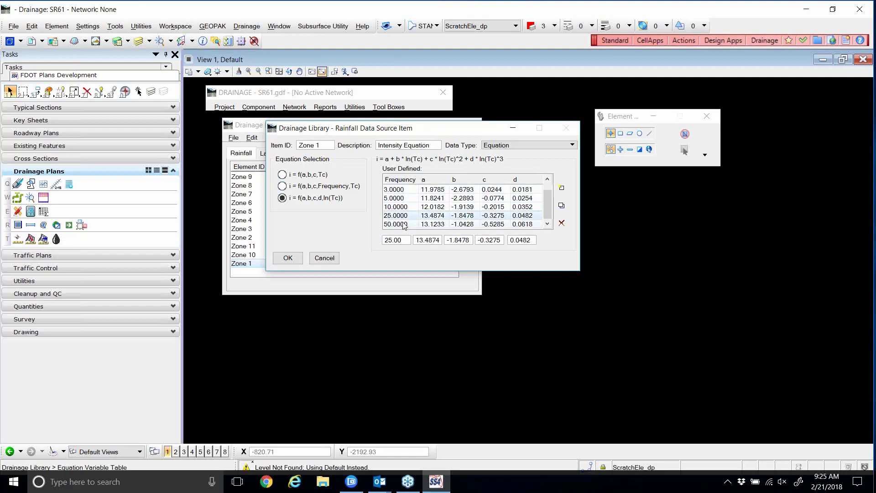
click(396, 224)
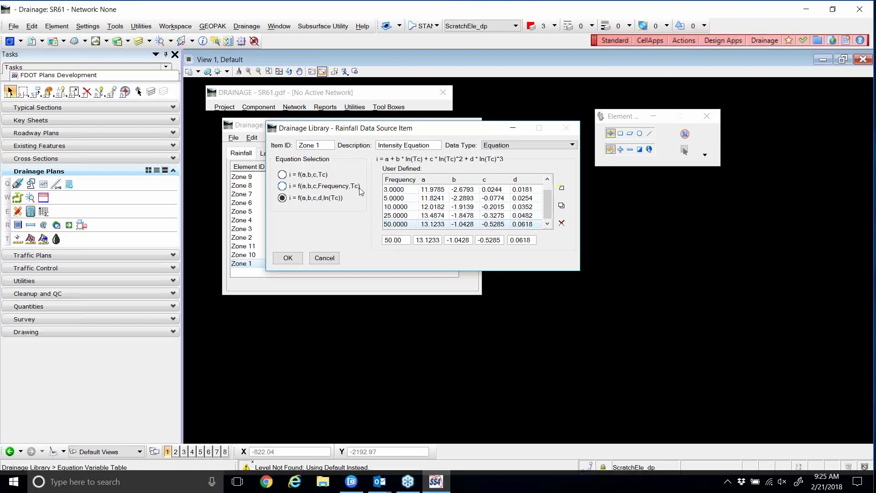
click(324, 259)
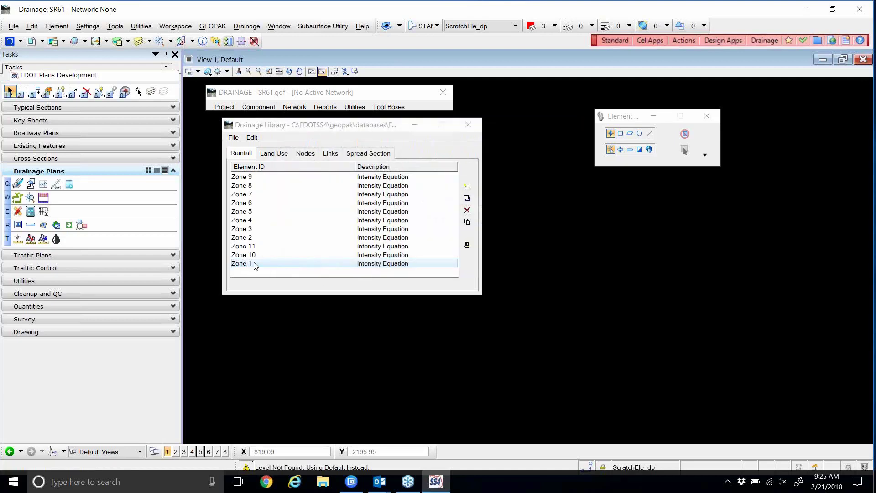
- View the modify form for rainfall Zone 1 and the form for adding a new rainfall item, cancelling both
click(468, 201)
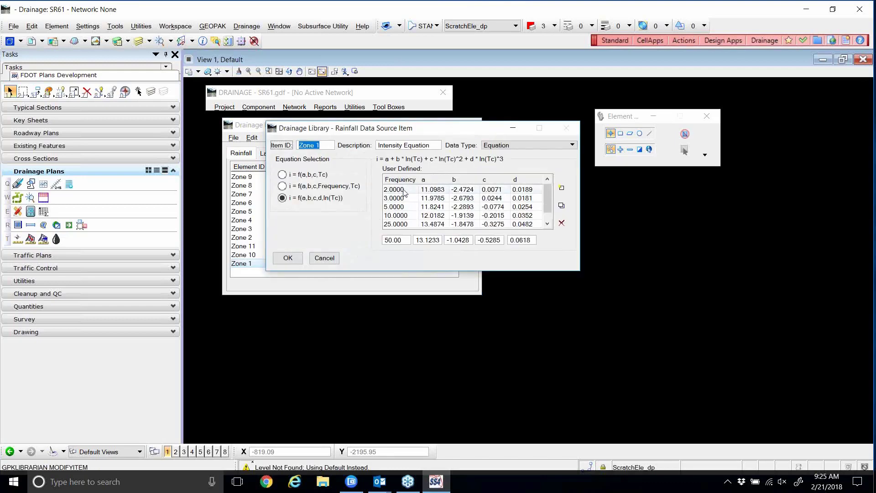
click(317, 257)
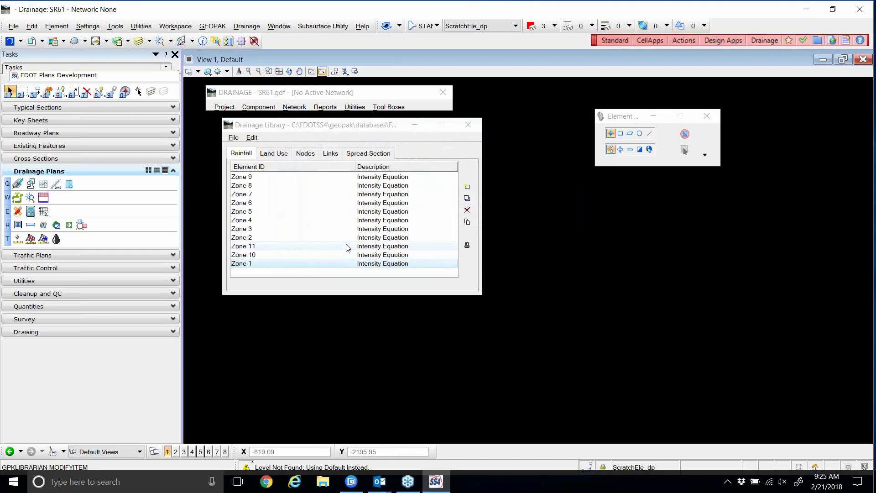
click(466, 187)
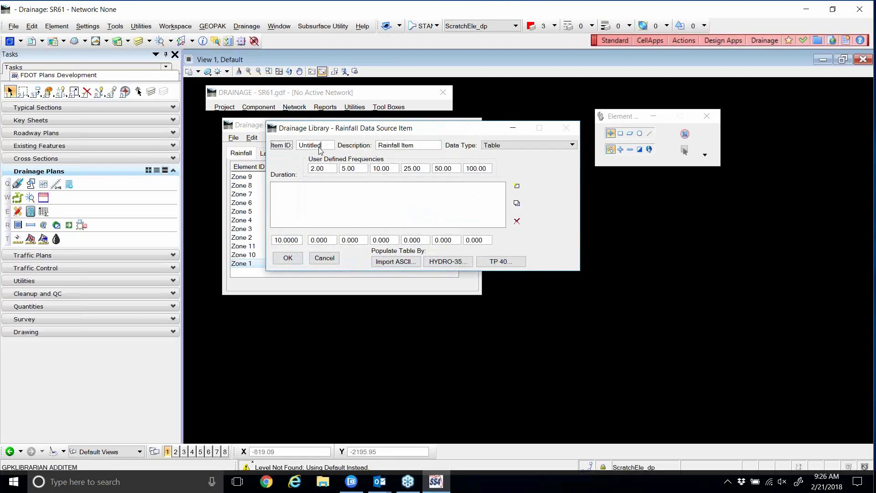
click(335, 257)
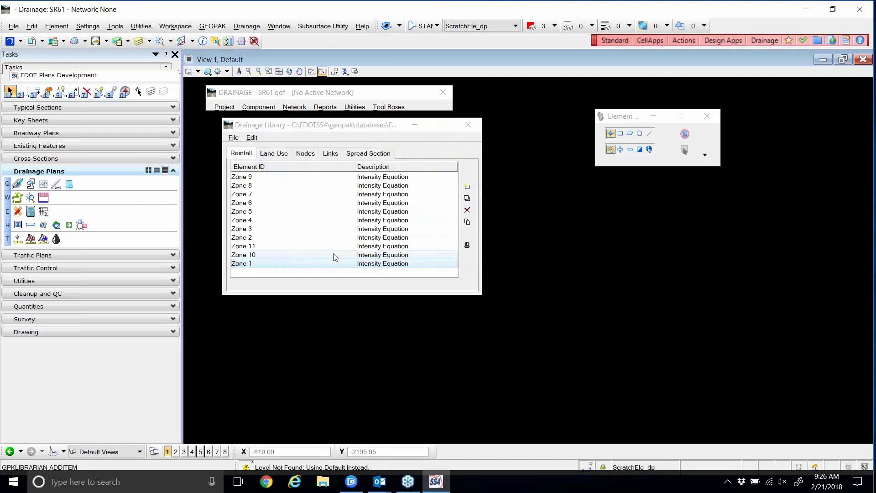
- View the options for saving a copy of the Drainage Library in the project's roadway folder, cancel, and shift the library window slightly
click(233, 138)
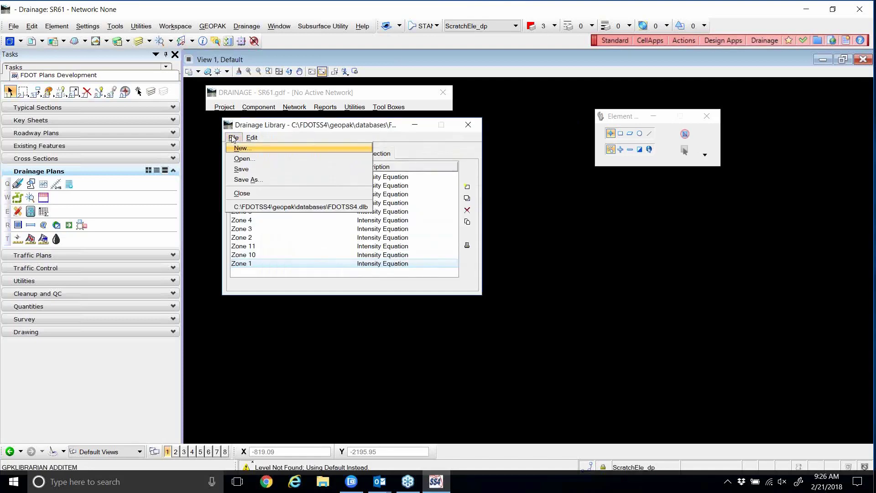
click(247, 181)
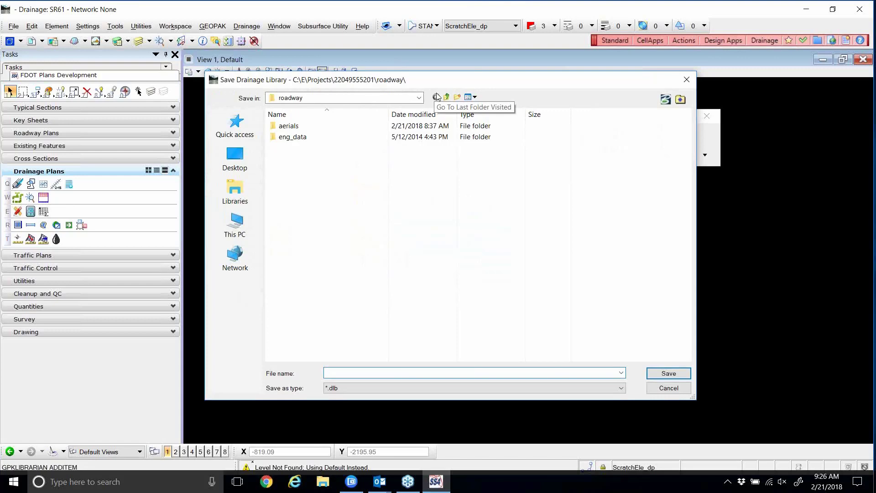
click(651, 387)
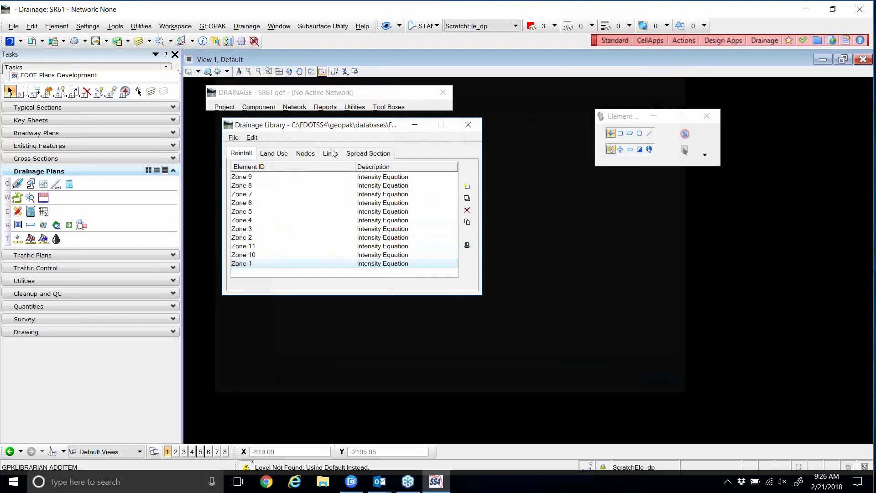
drag(325, 120, 335, 121)
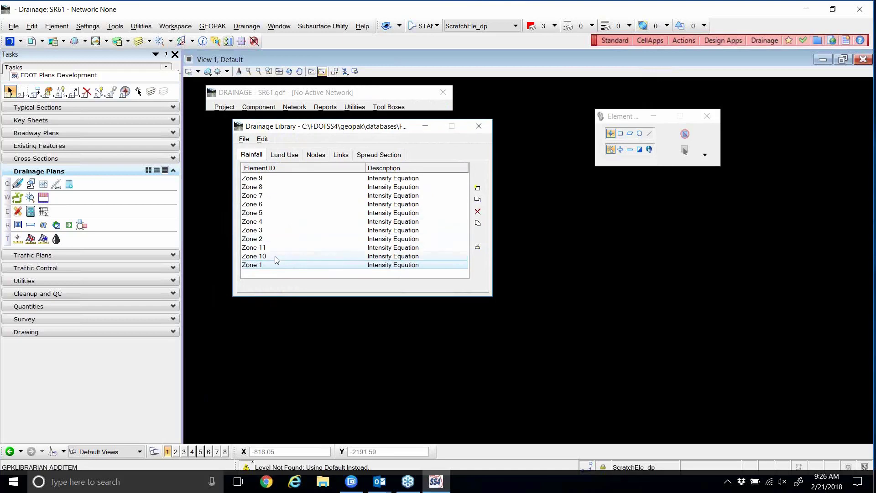
- Review the Zone 1 intensity equation once more, cancel it, and move the Drainage Library window back under the Drainage window
double_click(259, 269)
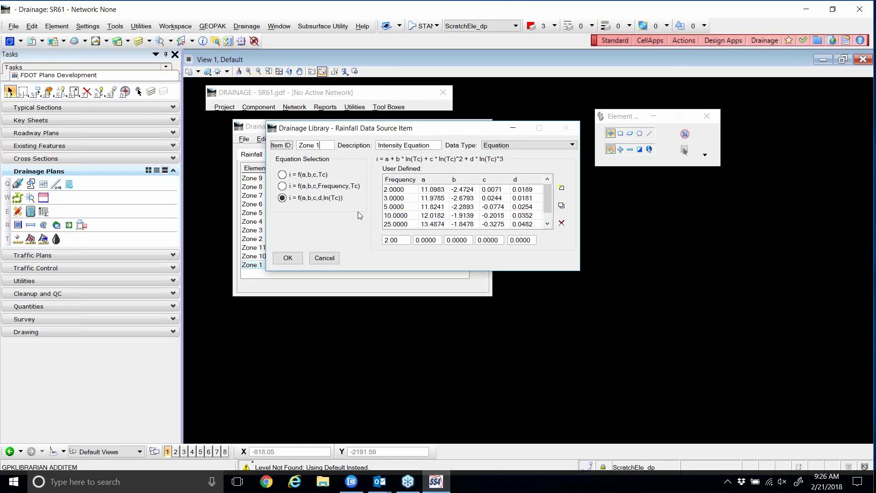
click(323, 258)
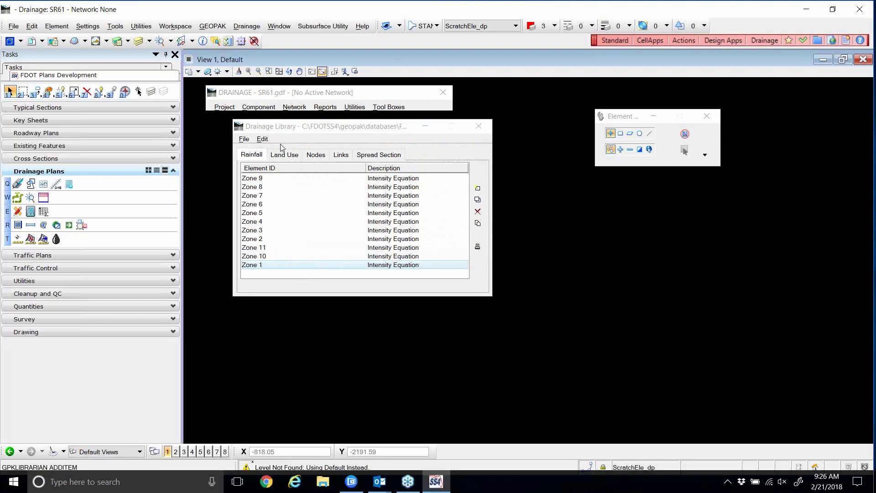
drag(287, 127, 274, 131)
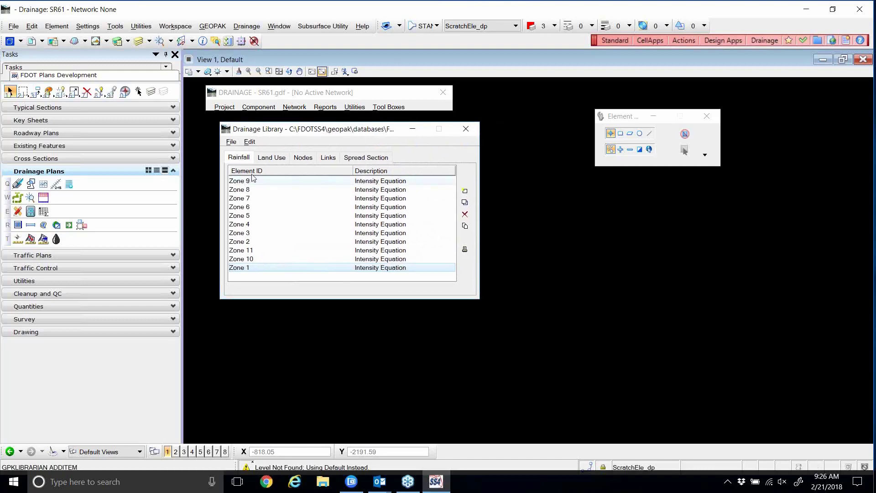
- Narrow the Element ID column in the land use list and open the Land Use item to view its runoff coefficients
click(279, 157)
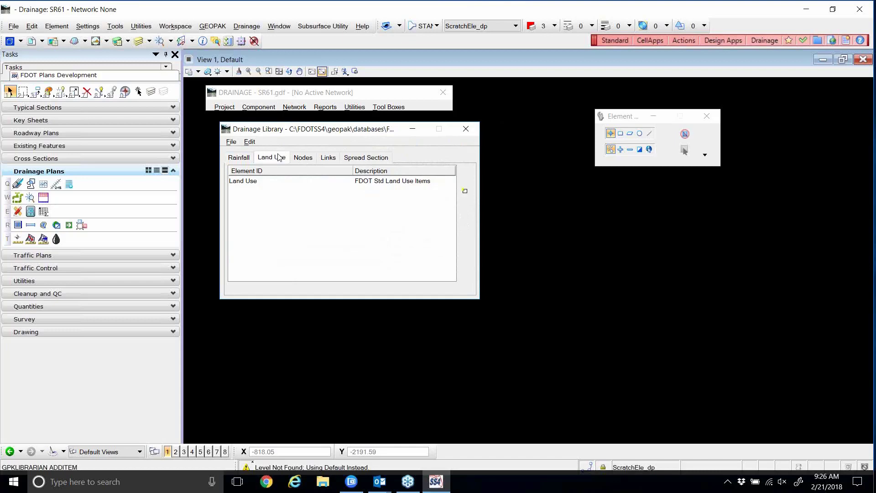
click(256, 182)
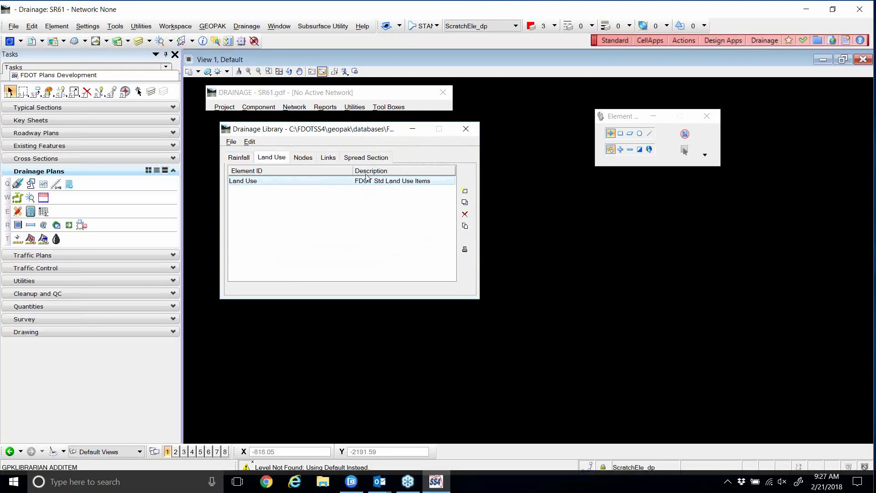
drag(352, 170, 335, 171)
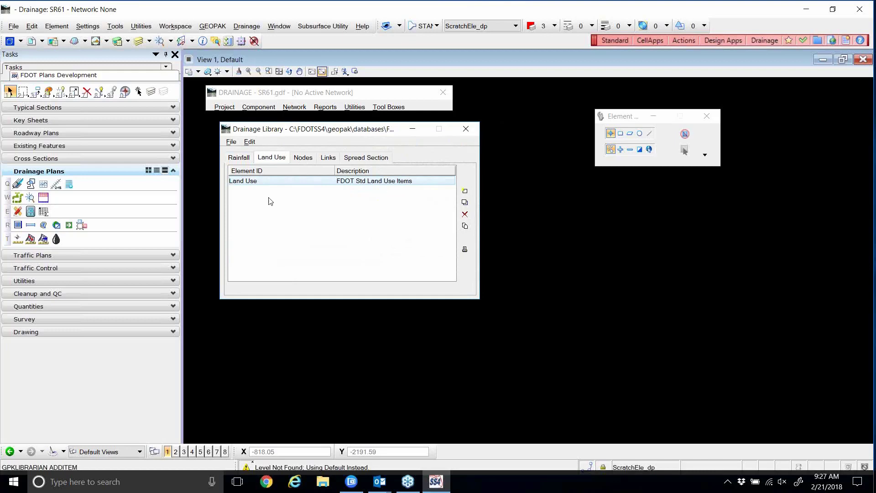
double_click(308, 181)
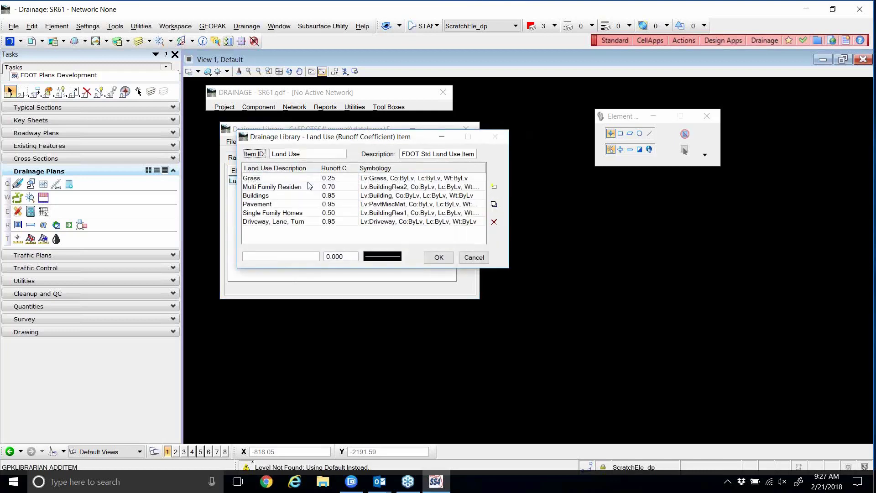
- Move the Land Use item window clear of the library and view the symbology of each land use from Grass to Driveway, Lane, Turnout
drag(357, 145, 449, 189)
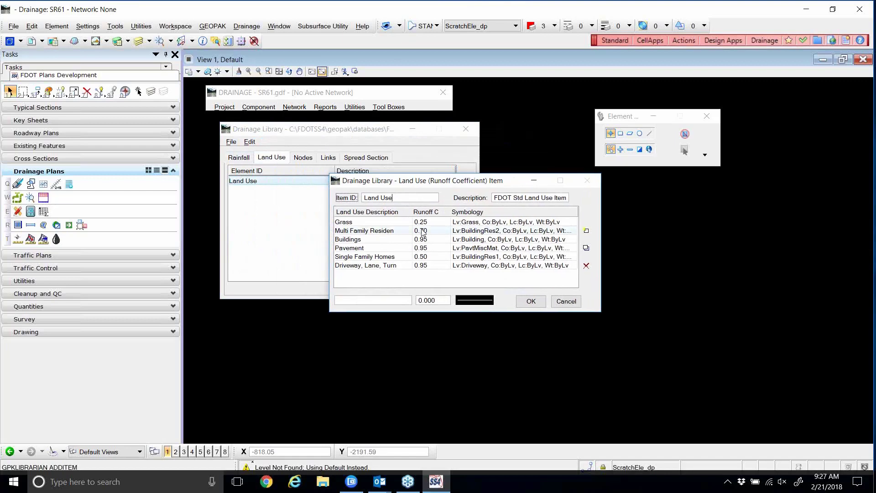
click(464, 223)
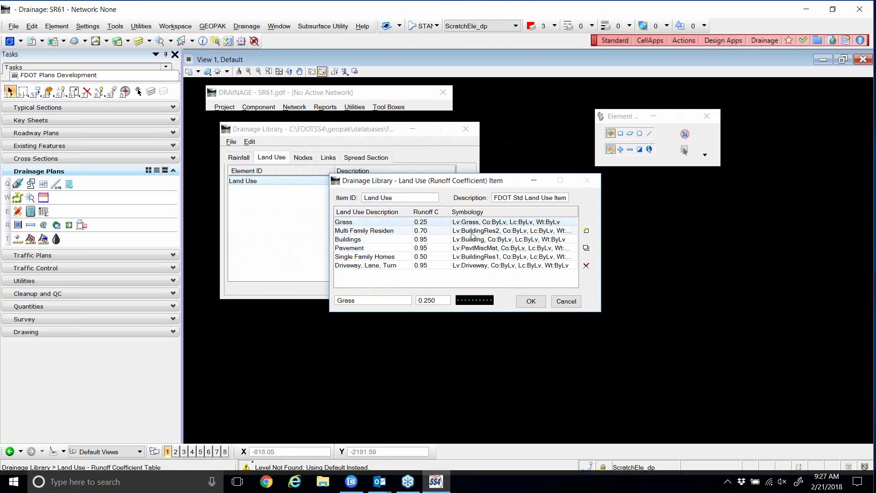
click(472, 231)
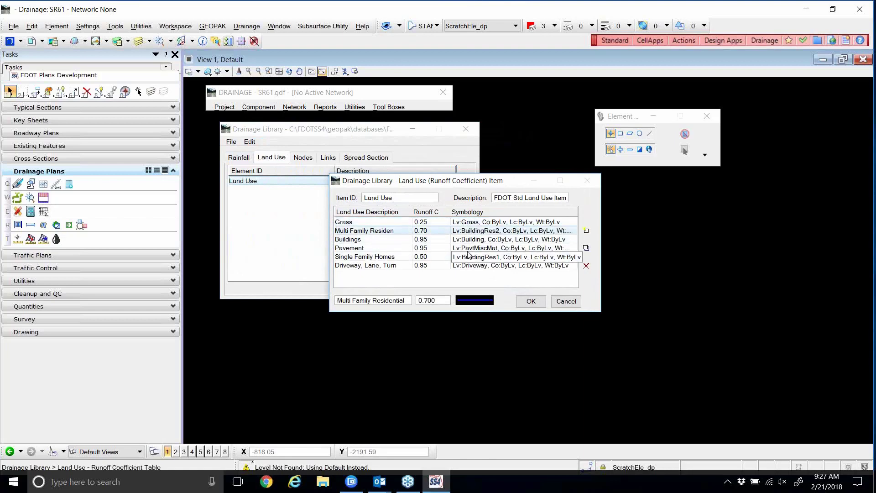
click(473, 240)
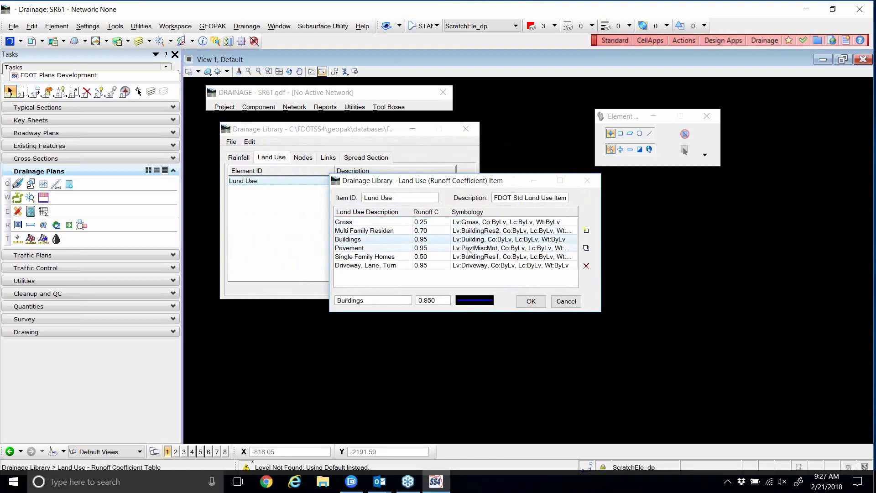
click(469, 249)
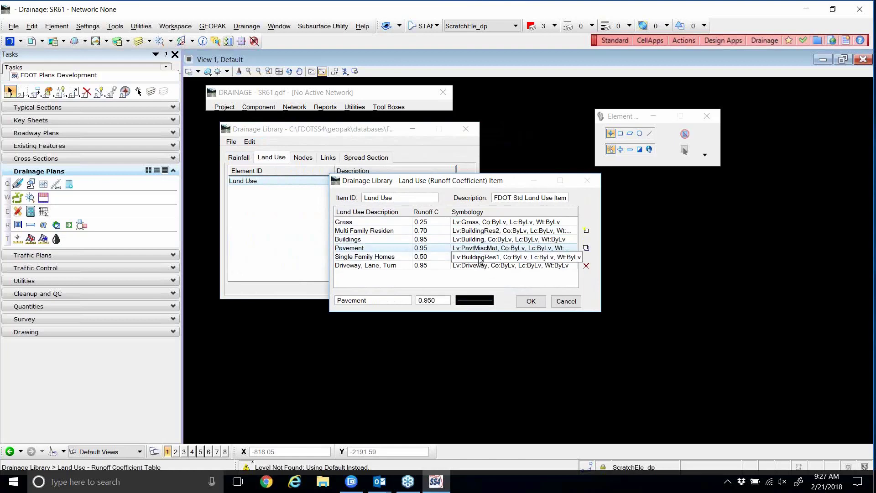
click(480, 258)
click(473, 266)
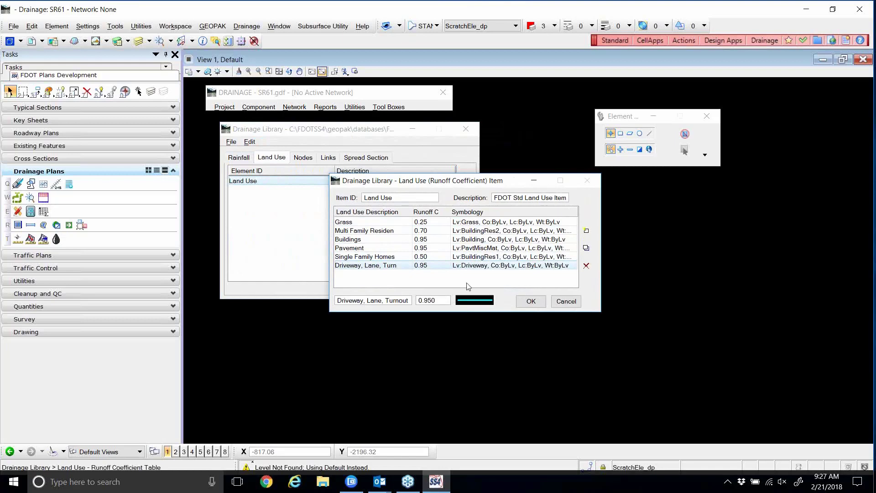
- Review the symbology of Grass through Pavement again, and compare the runoff coefficients of the land uses through Driveway, Lane, Turnout
click(474, 222)
click(470, 232)
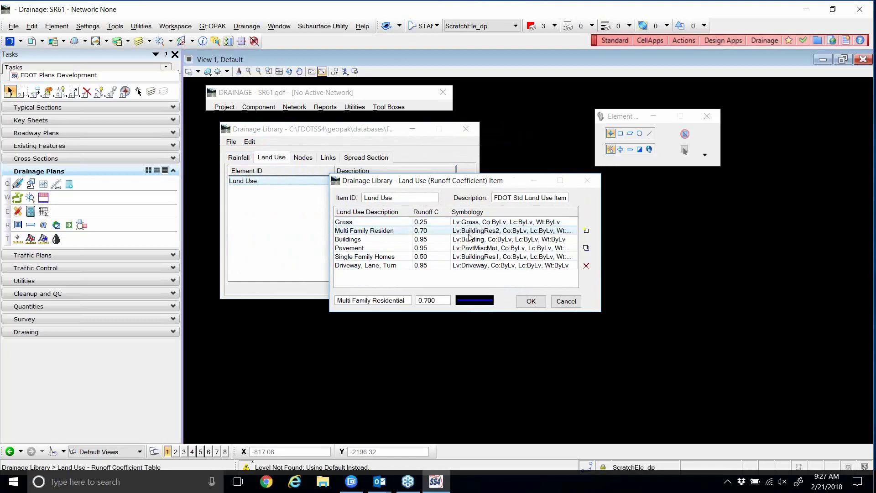
key(Down)
key(Down)
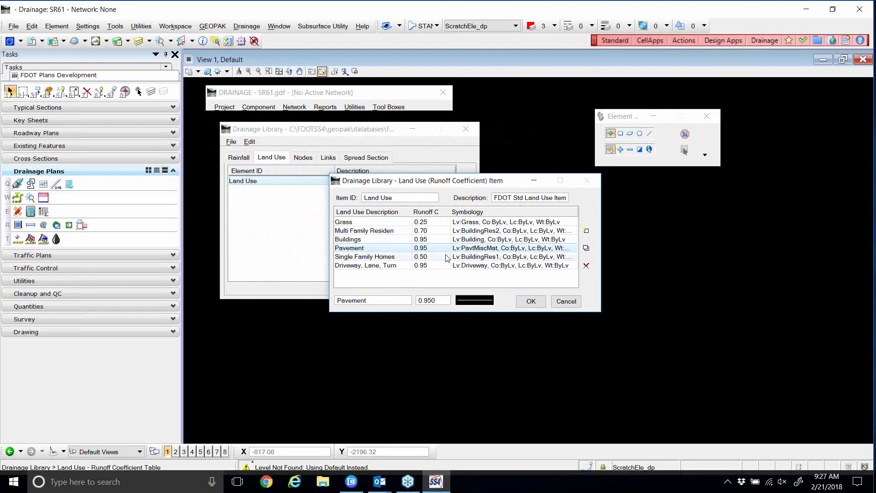
click(371, 224)
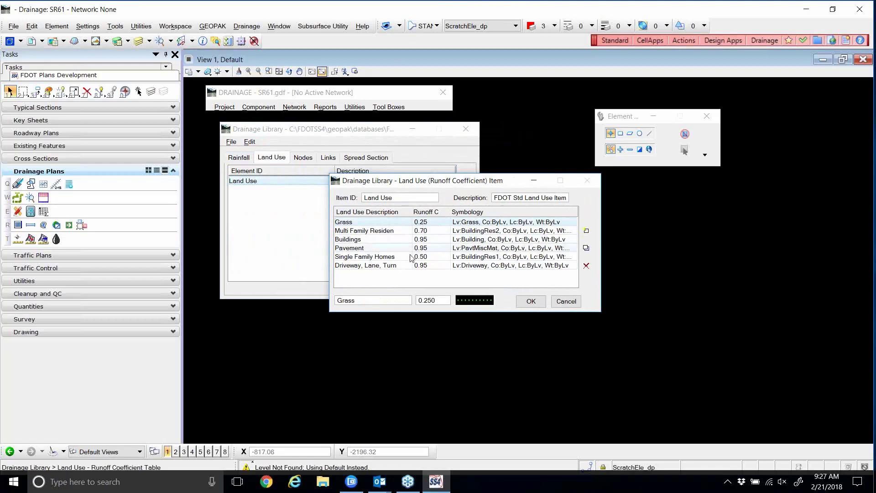
click(375, 231)
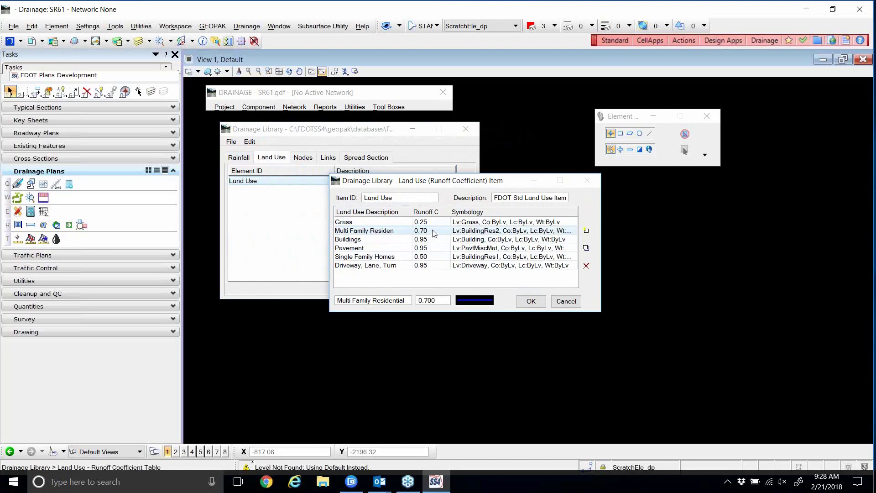
click(365, 240)
click(388, 248)
click(359, 264)
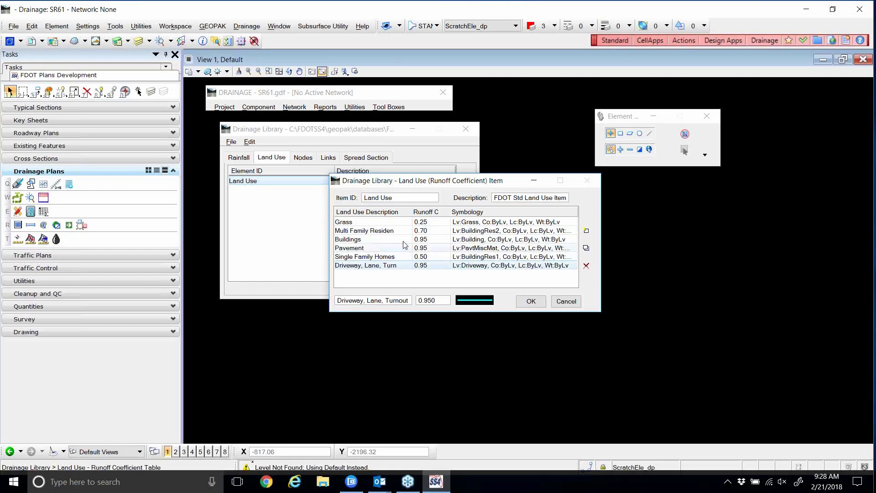
- Go through the land use descriptions and their runoff coefficients once more, and cancel the Land Use item
click(355, 223)
click(353, 232)
click(352, 239)
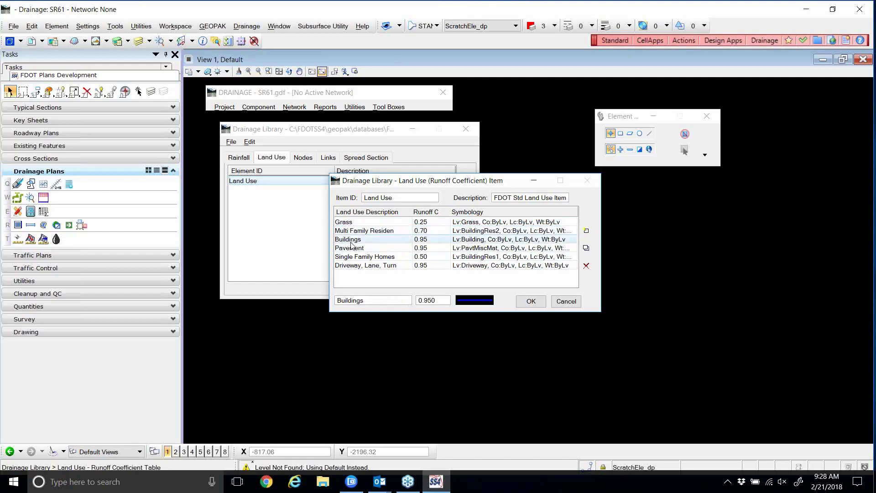
click(353, 248)
click(353, 257)
click(353, 266)
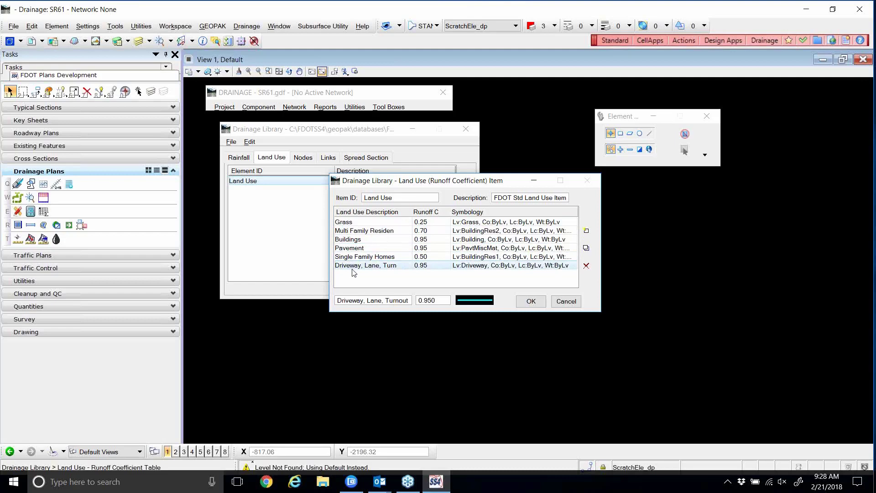
click(338, 223)
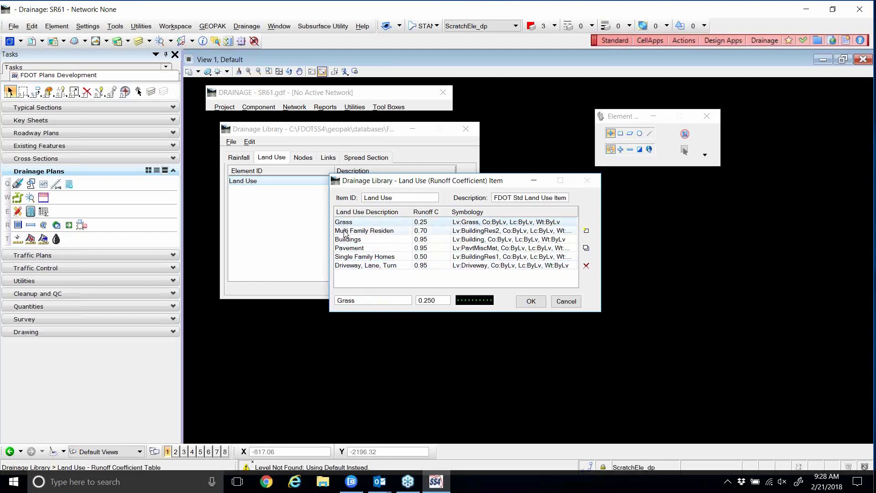
click(343, 230)
click(347, 239)
click(347, 247)
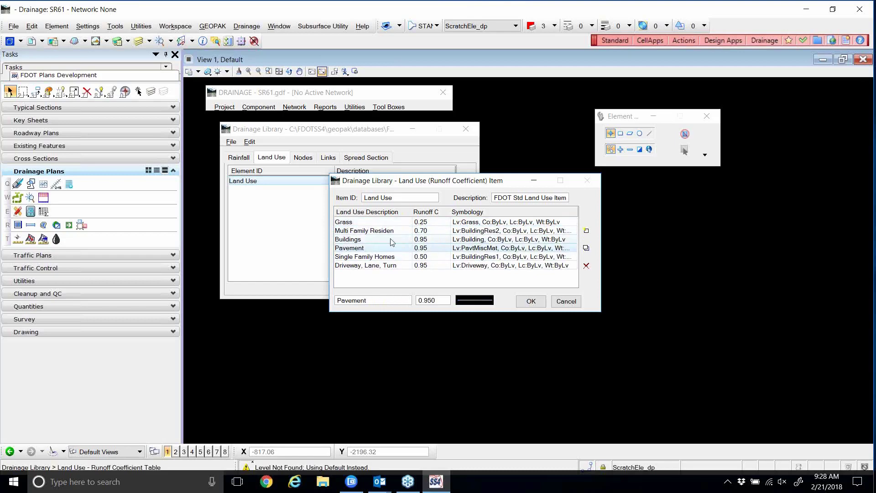
click(412, 222)
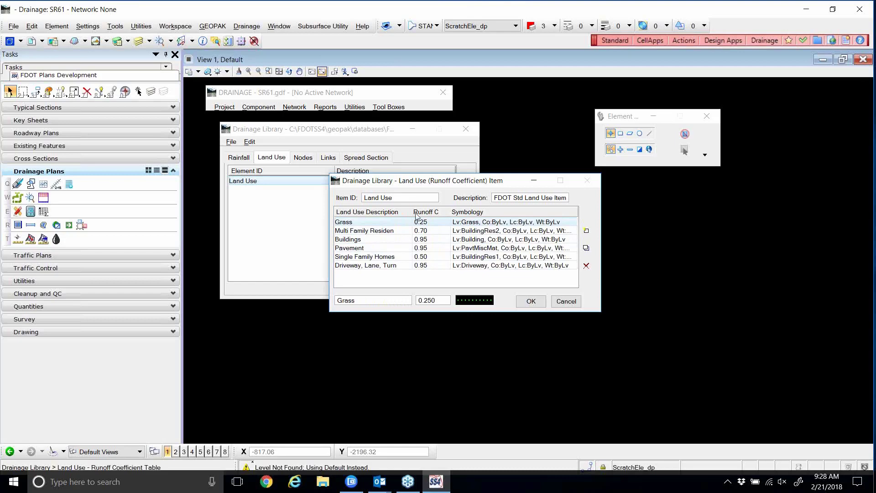
click(566, 301)
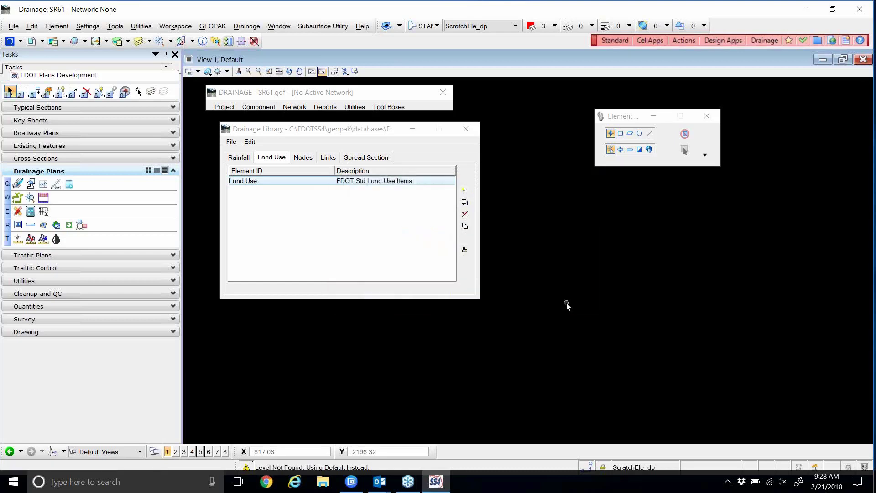
- Show the library's Curb nodes, narrow the Element ID column to reveal the full descriptions, and look through the curb inlets and flumes
click(303, 158)
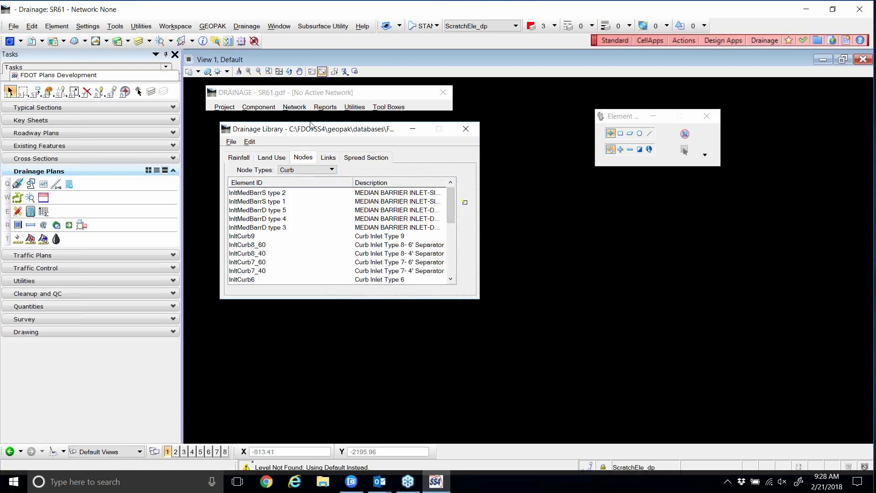
drag(316, 131, 329, 130)
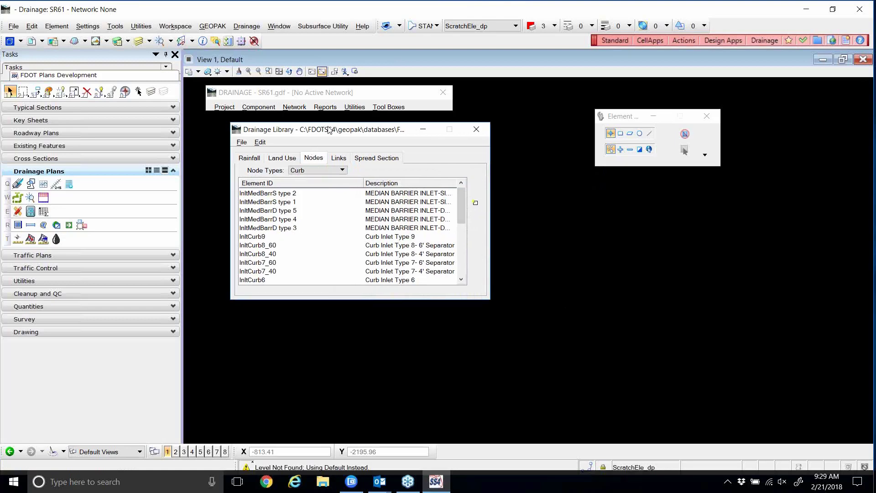
click(342, 170)
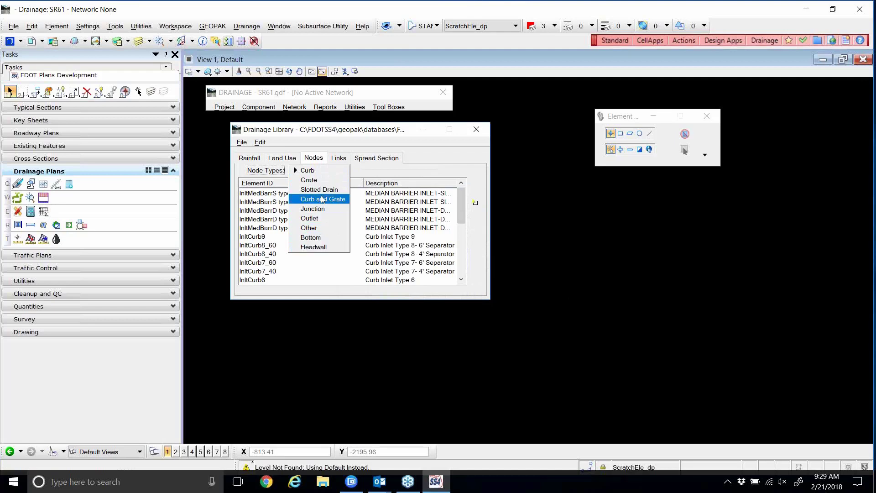
click(313, 173)
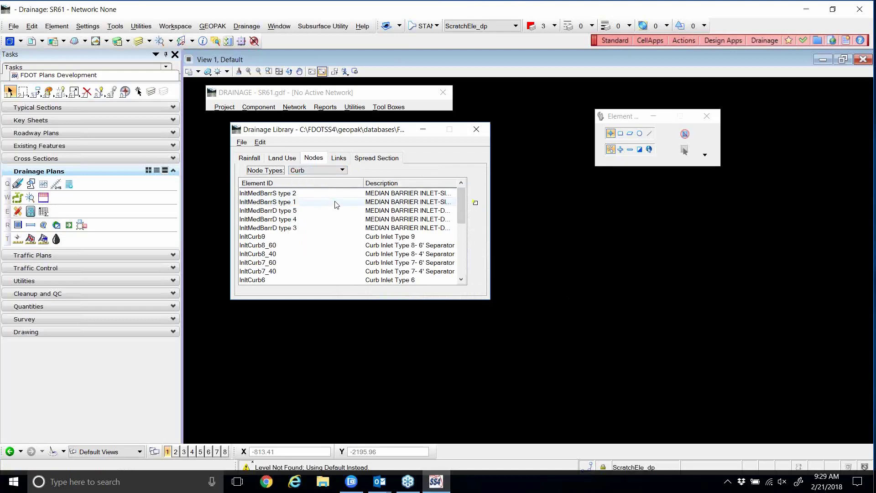
drag(361, 183, 327, 182)
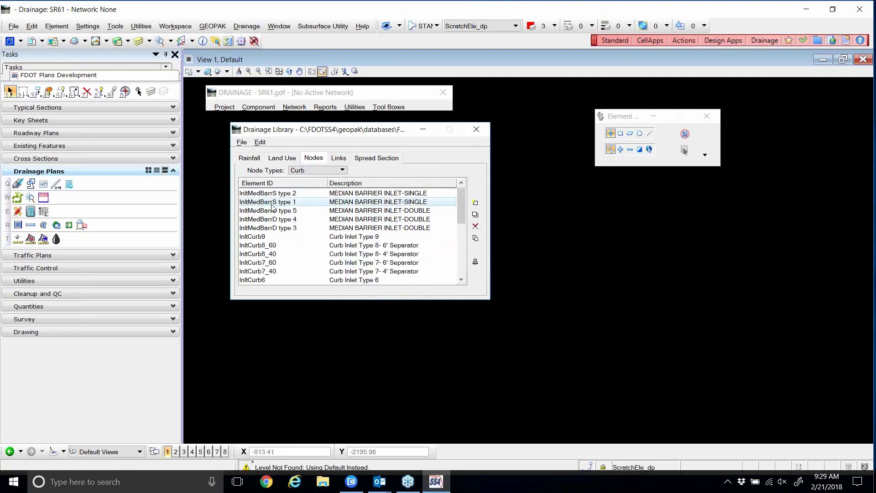
scroll(266, 225, down, 3)
scroll(266, 224, down, 2)
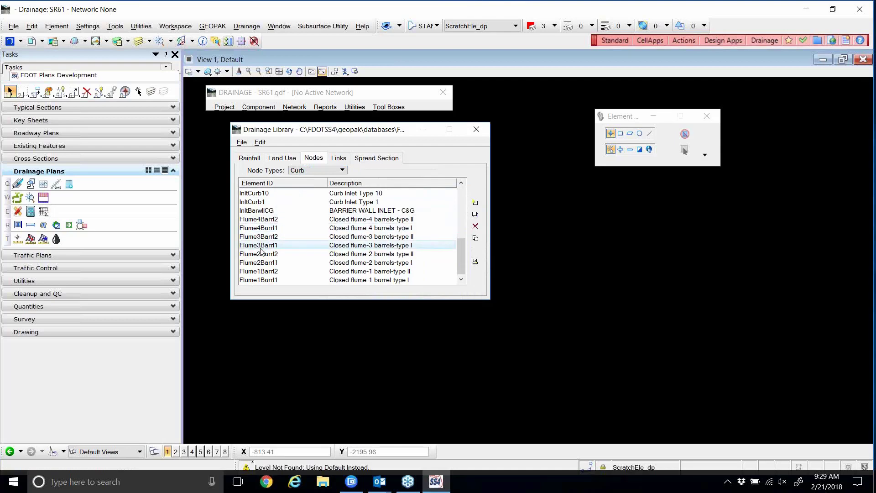
scroll(271, 230, up, 4)
- List the Grate node type and look through its gutter, barrier wall and ditch bottom inlets
click(333, 170)
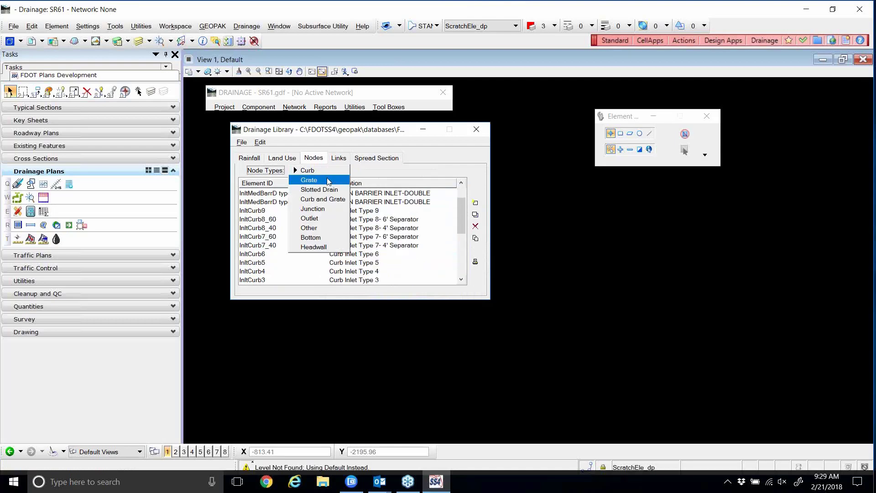
click(320, 184)
click(269, 219)
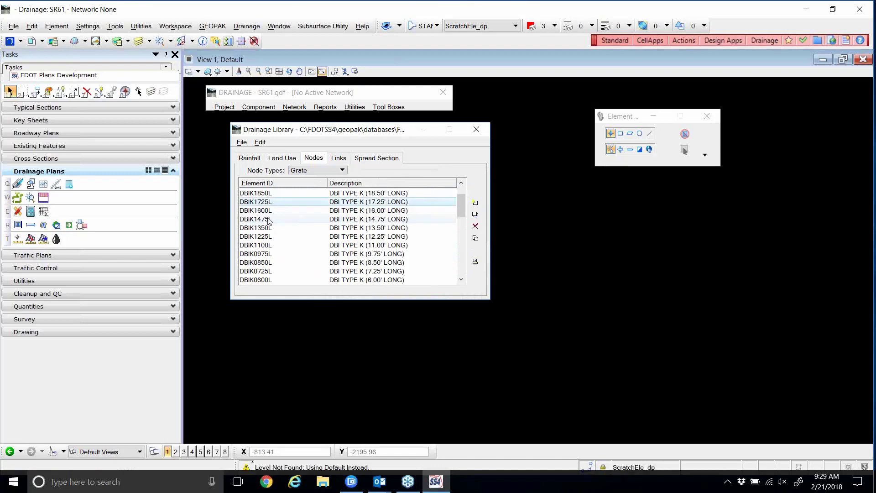
scroll(268, 222, down, 5)
scroll(267, 223, down, 1)
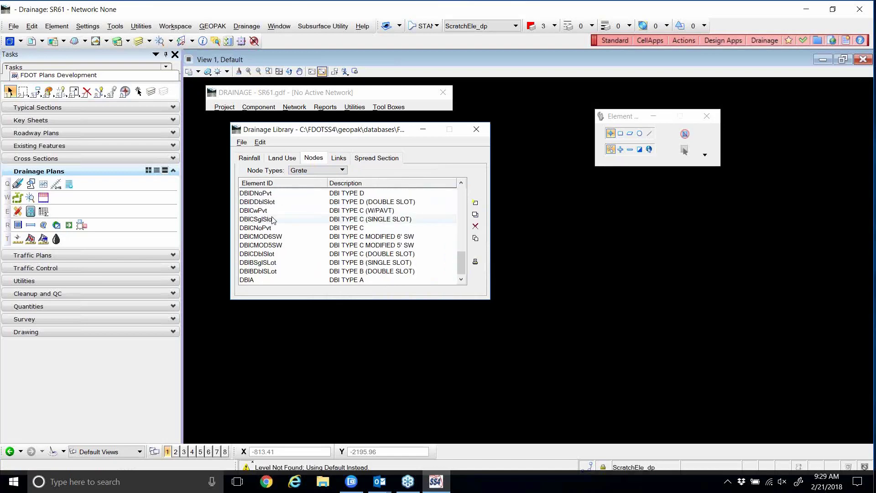
scroll(273, 220, up, 6)
- View the nodes of the Slotted Drain type, including the 20' Slot, and the Curb and Grate type
click(320, 170)
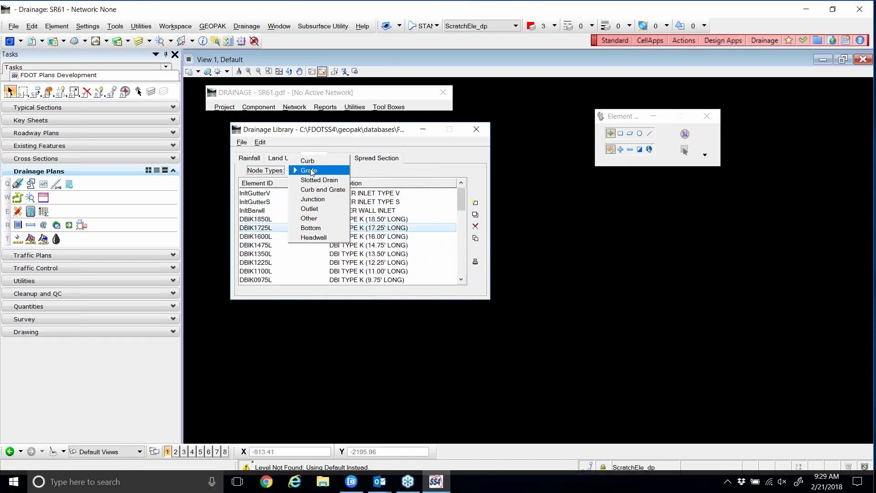
click(301, 178)
click(258, 201)
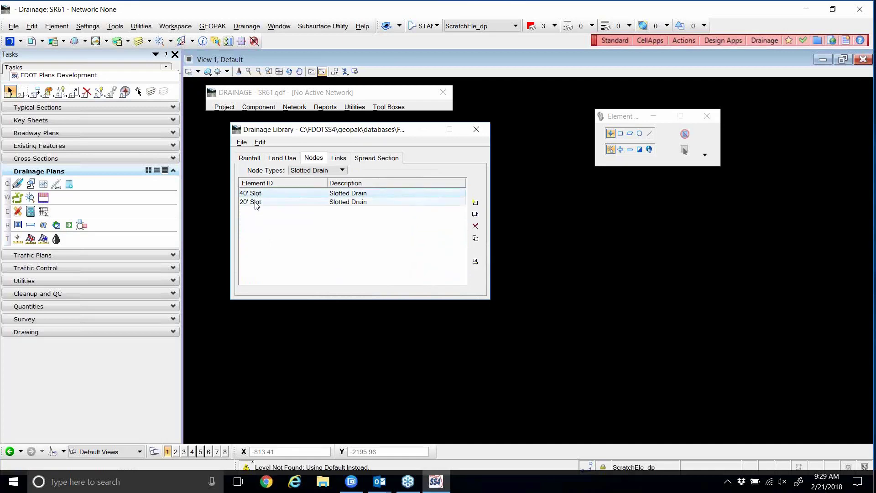
click(329, 170)
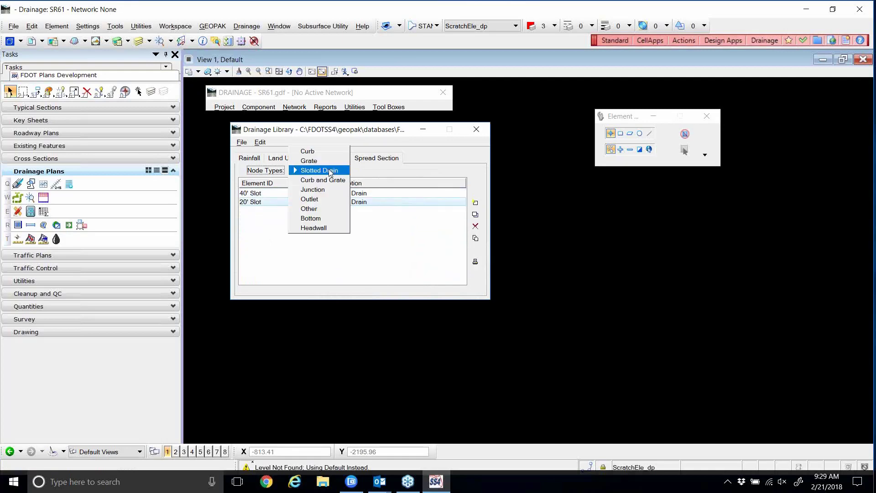
click(311, 187)
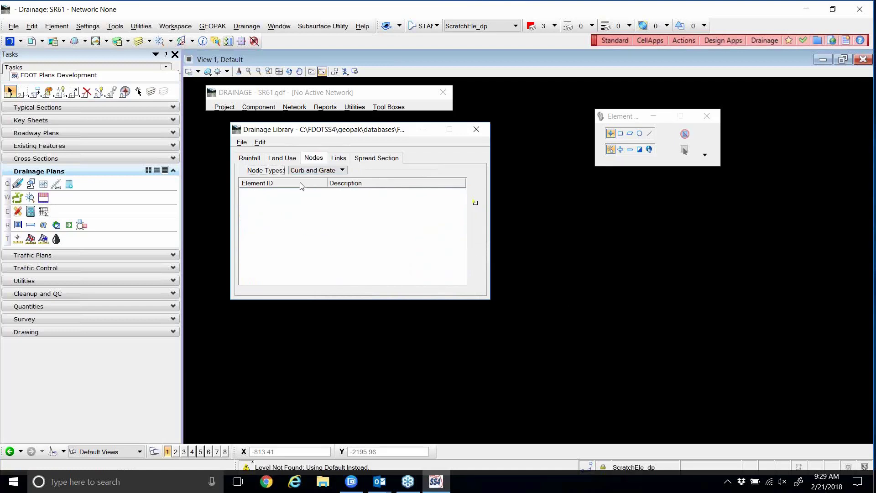
- List the Junction node type and look through its manhole entries down to the Type J-7 items
click(335, 172)
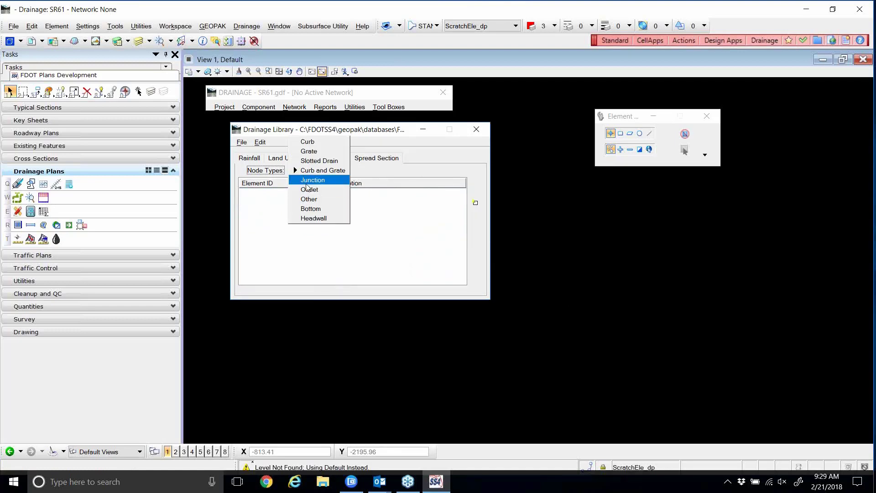
click(310, 183)
click(276, 193)
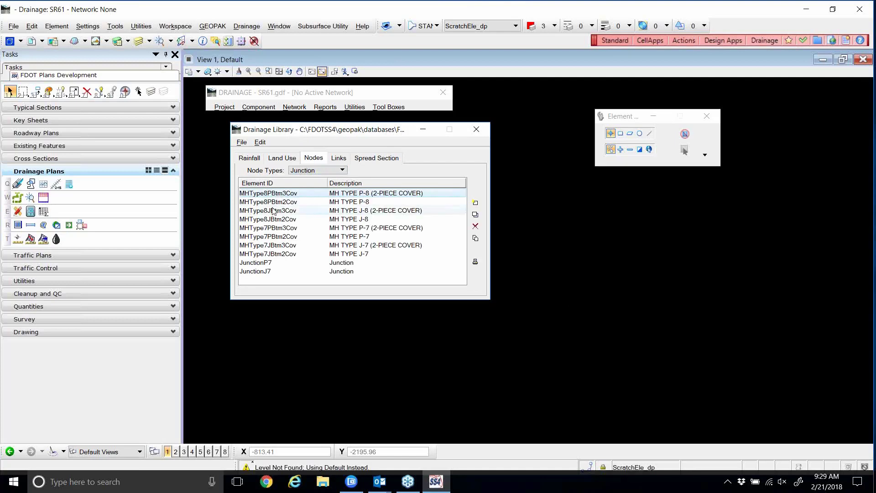
click(273, 210)
click(269, 219)
key(Down)
key(Down)
key(Down)
key(Down)
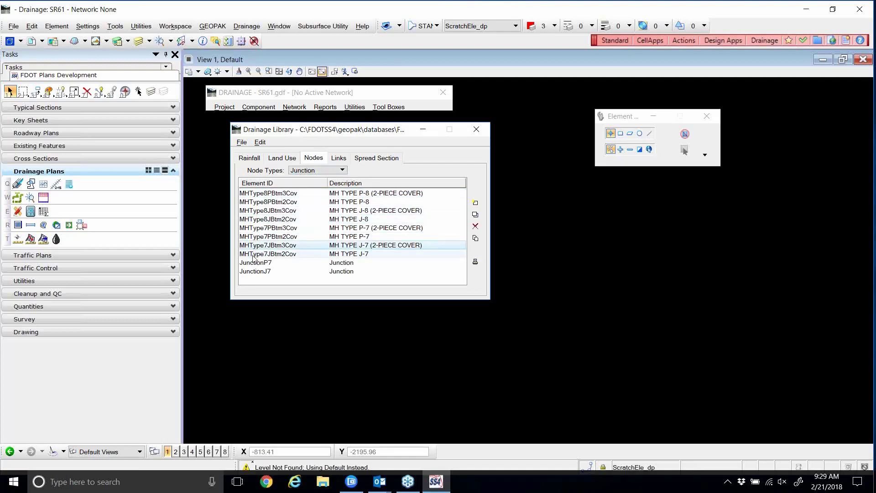
- List the Outlet node type and look through its mitered end sections and endwalls down to the DBI Type C entry
click(295, 171)
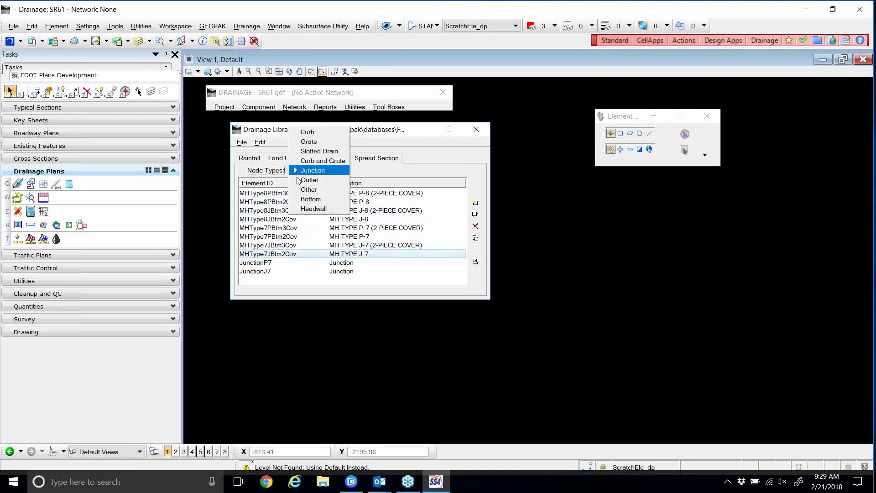
click(300, 178)
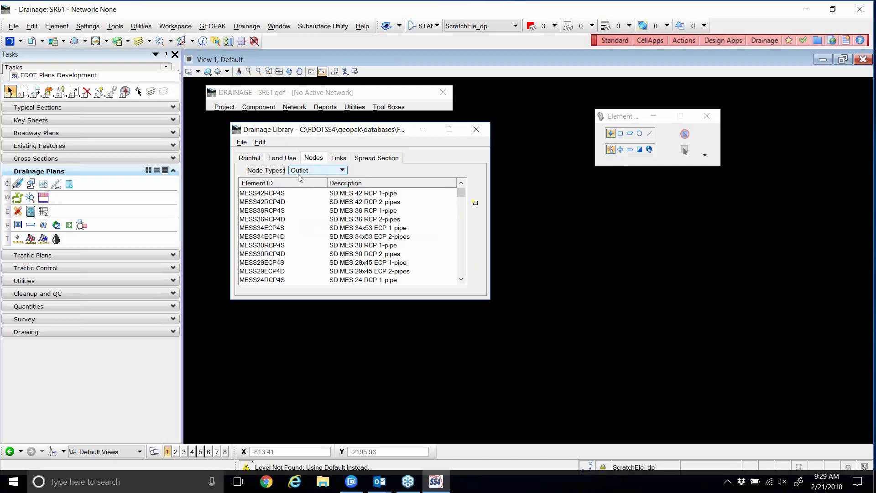
click(253, 196)
scroll(252, 200, down, 3)
scroll(254, 203, down, 4)
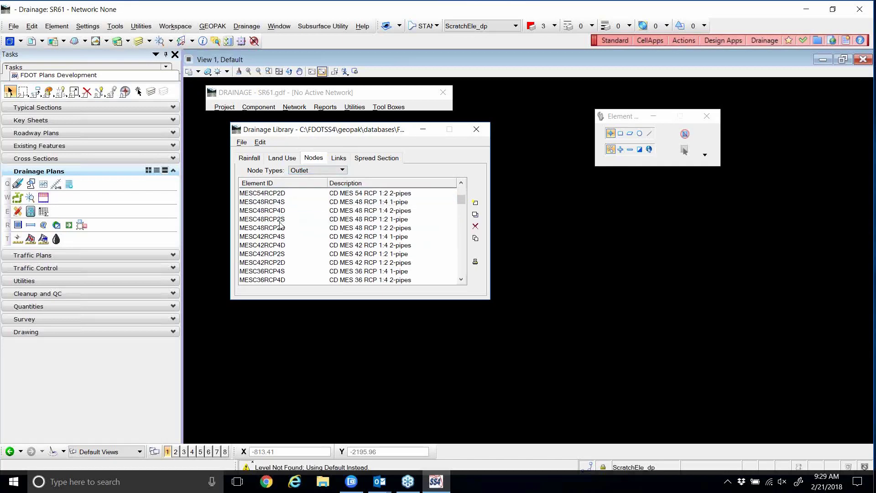
scroll(302, 237, down, 3)
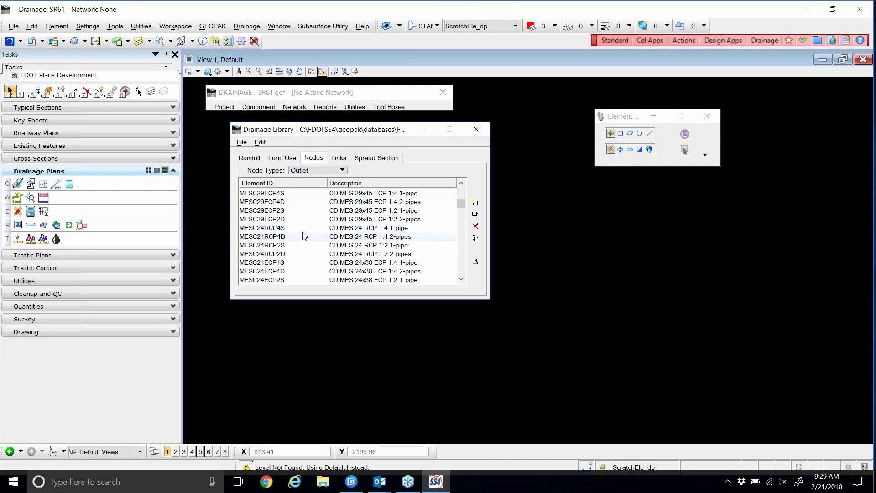
scroll(304, 236, down, 1)
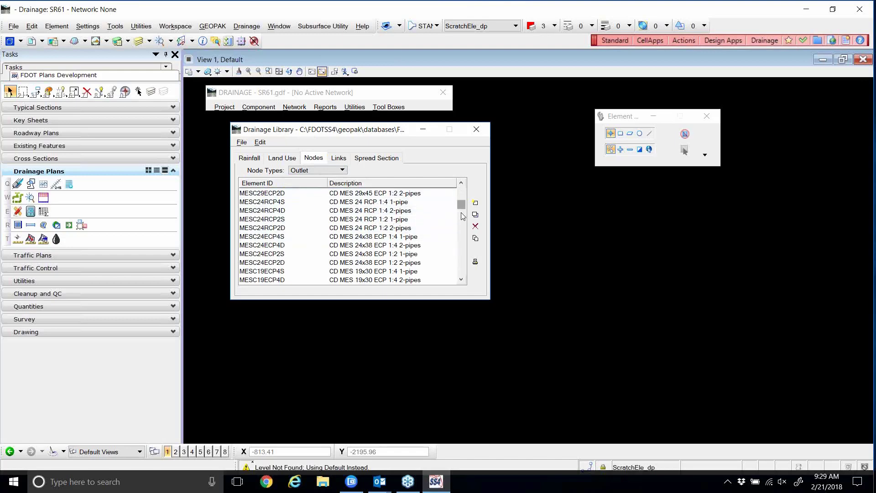
drag(463, 217, 462, 276)
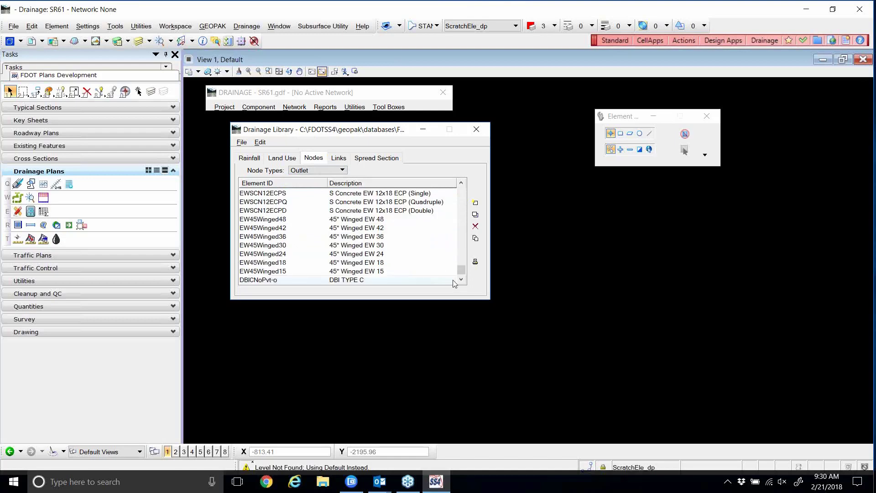
- List the Other node type and look through its concrete and winged endwall entries
click(336, 170)
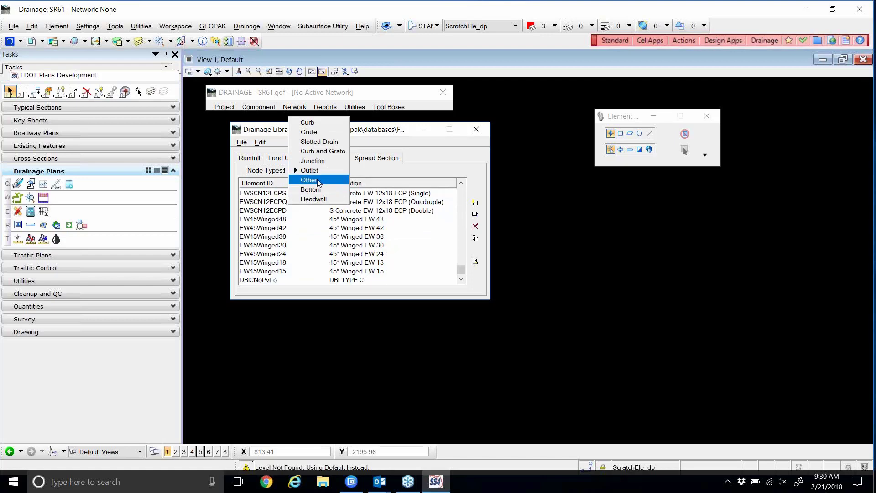
click(320, 180)
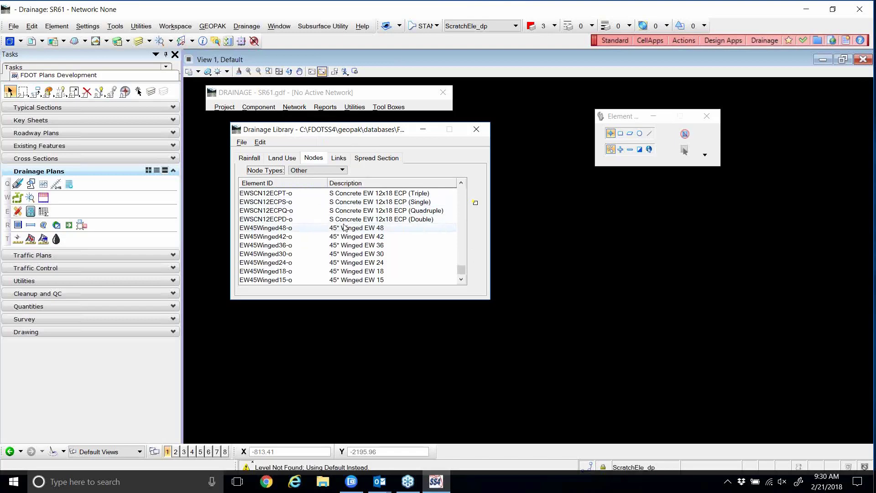
scroll(322, 219, up, 10)
- List the Bottom node type and look through the available J bottom sizes, including 4.0'x3.5' and 3.5'x4.0'
click(330, 171)
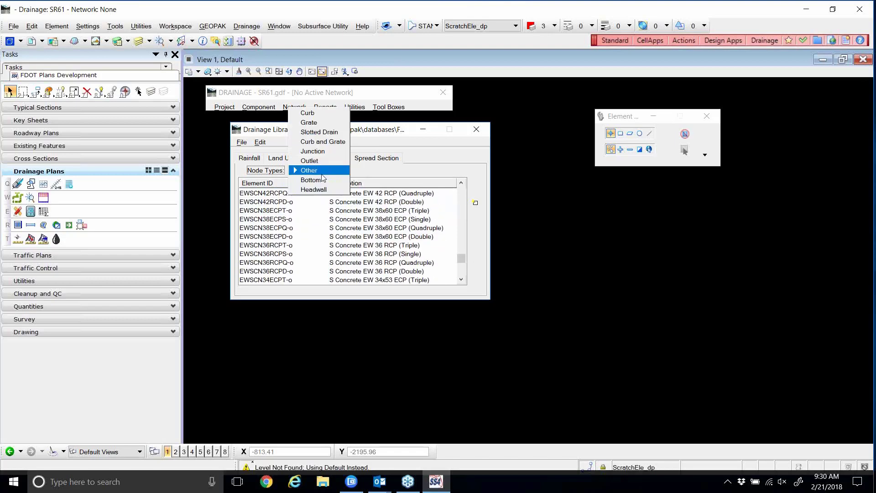
click(322, 178)
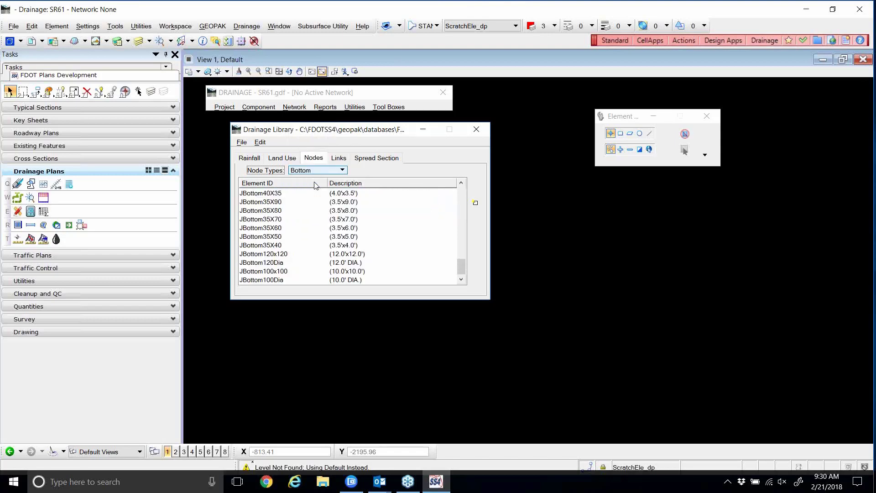
click(275, 193)
click(267, 210)
click(265, 228)
click(260, 243)
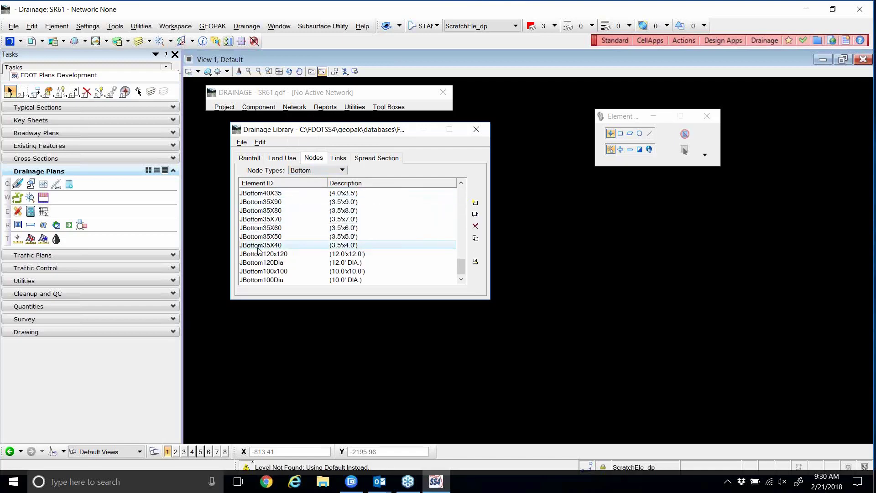
scroll(265, 237, up, 8)
- View the Headwall node type's endwall entries and return to the Junction node list
click(319, 170)
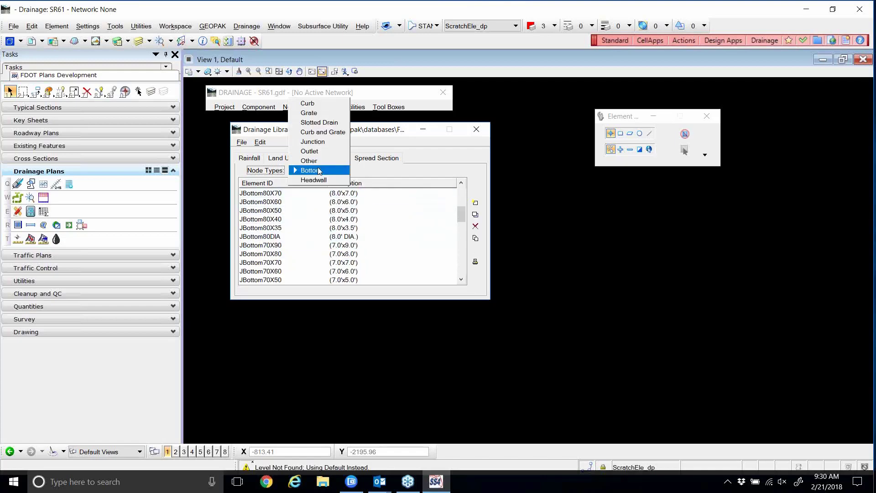
click(302, 181)
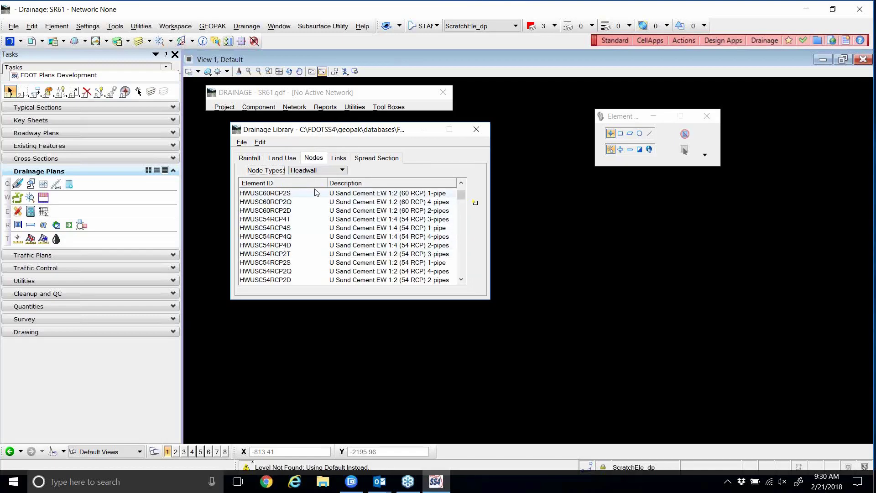
click(338, 171)
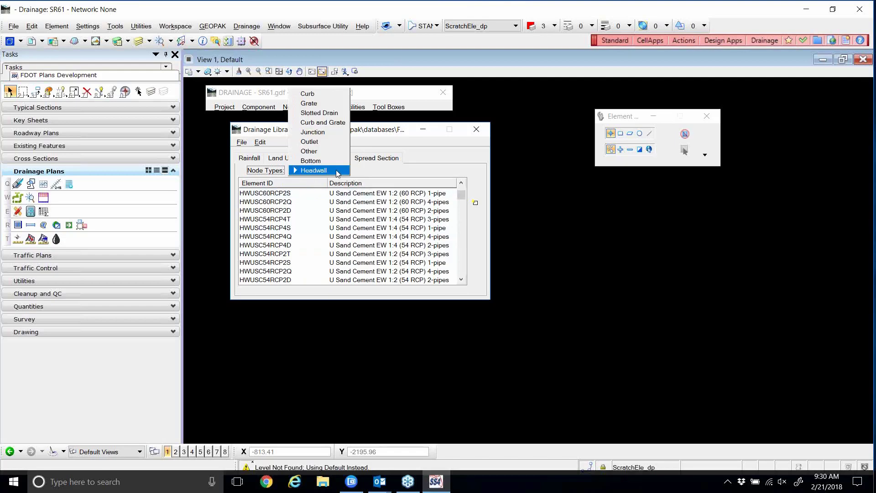
click(327, 132)
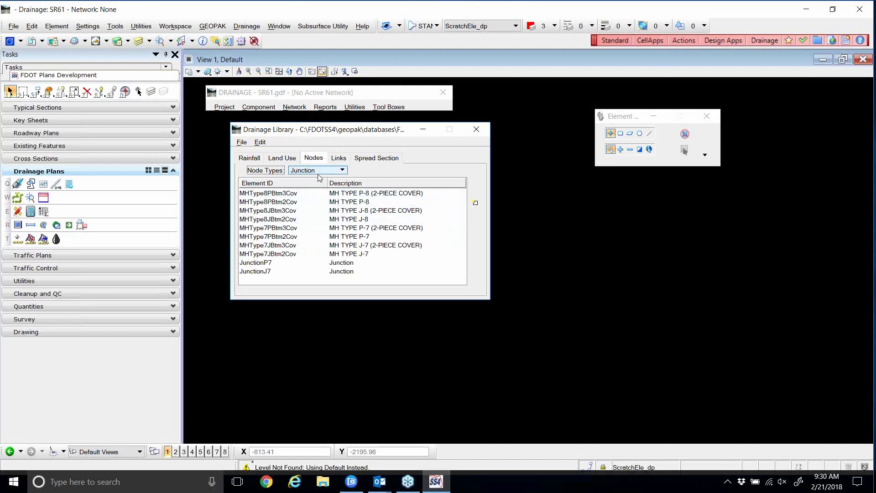
- List the Curb nodes and inspect the item details of InltMedBarrD type 5 and InltCurb8_40
click(295, 170)
click(314, 133)
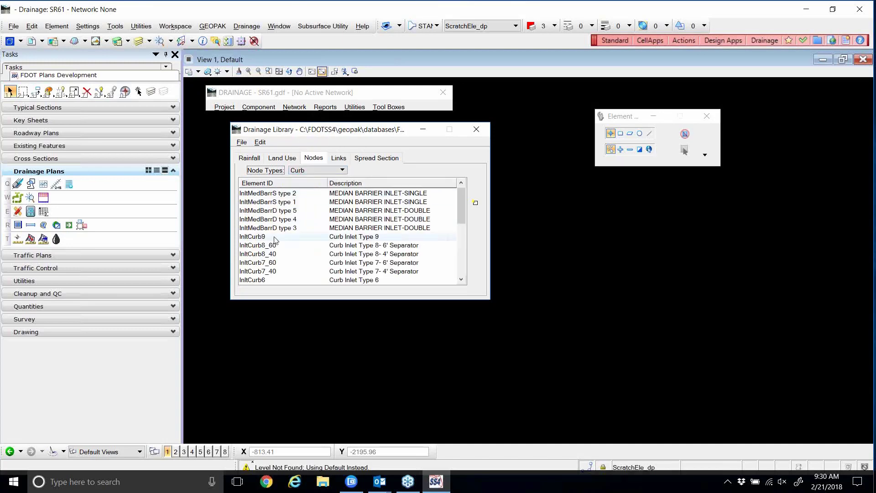
double_click(278, 211)
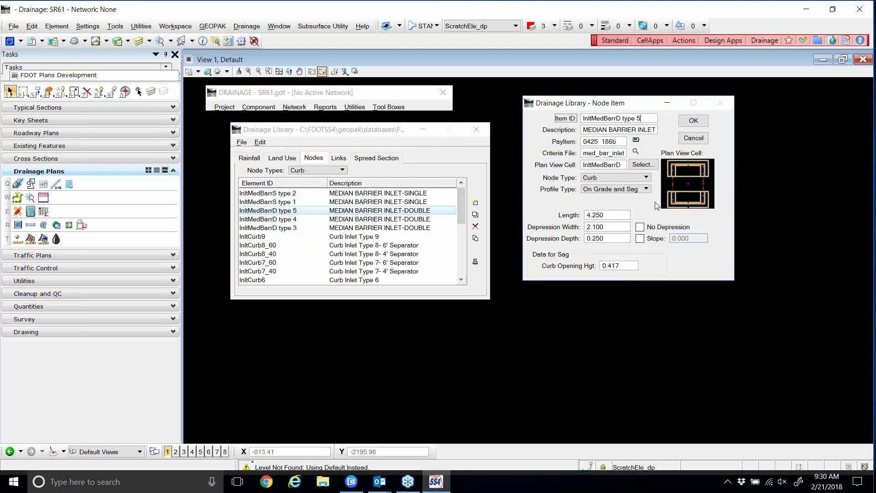
click(694, 137)
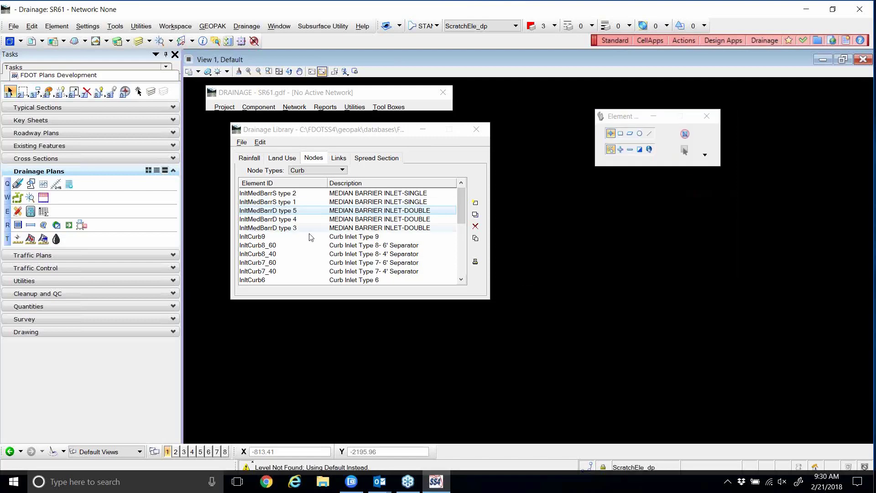
double_click(277, 255)
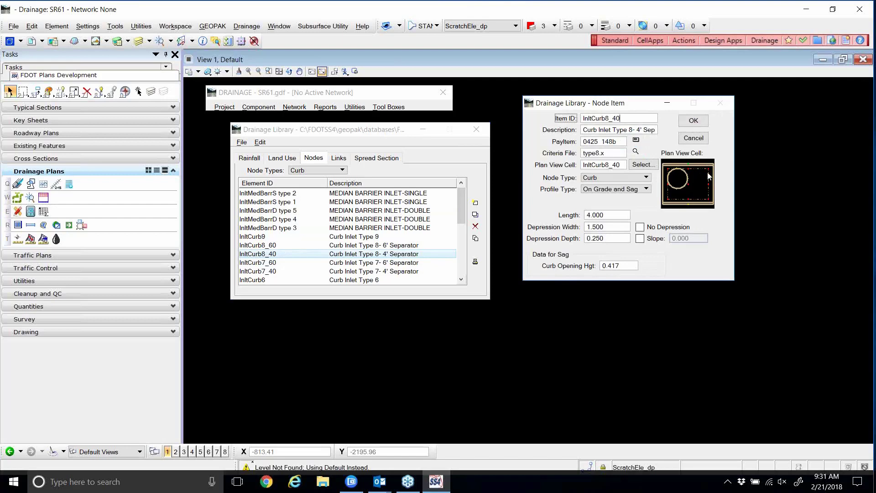
- List the Junction nodes and inspect the item details of manhole MHType7PBtm2Cov
click(321, 171)
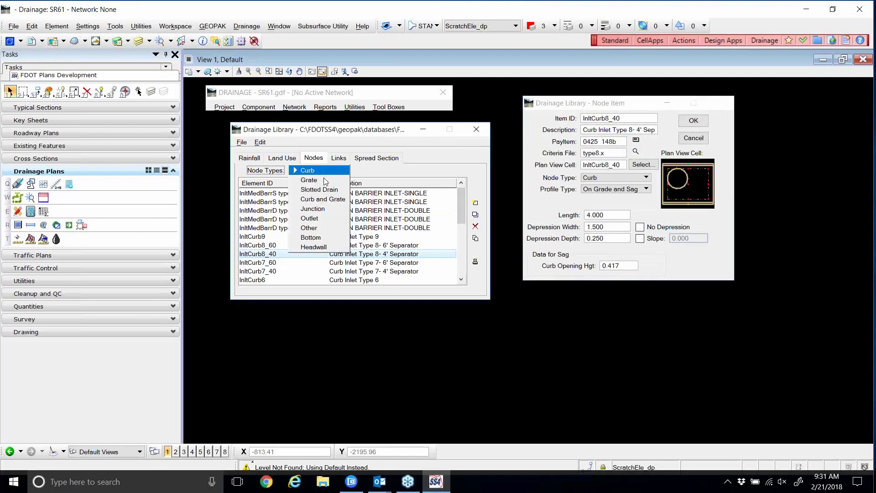
click(318, 211)
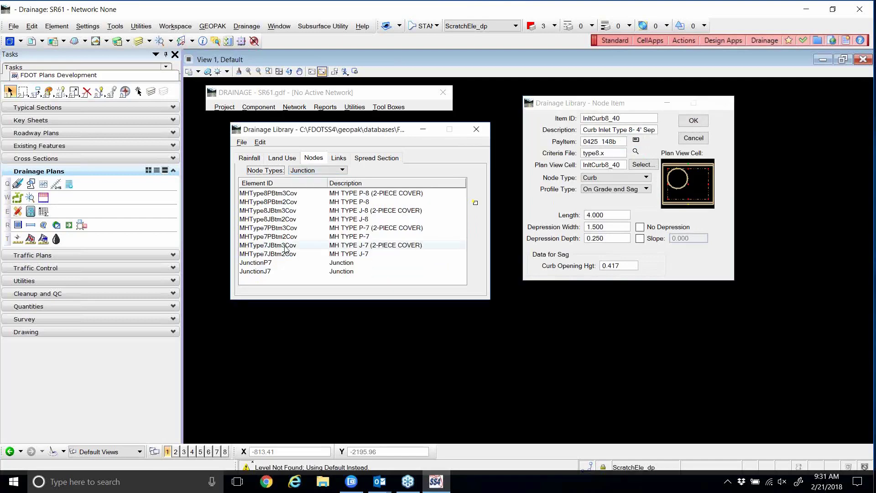
click(283, 236)
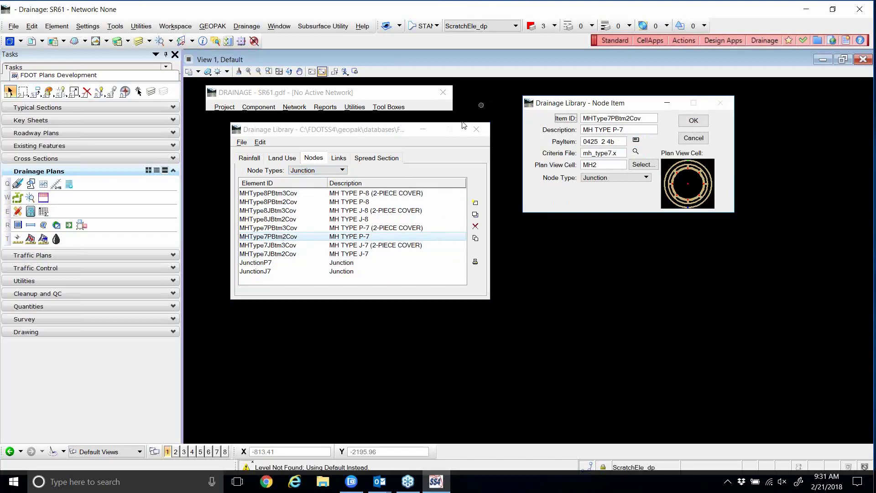
- Show the library's link items and check the concrete Arch and Box shapes
click(338, 158)
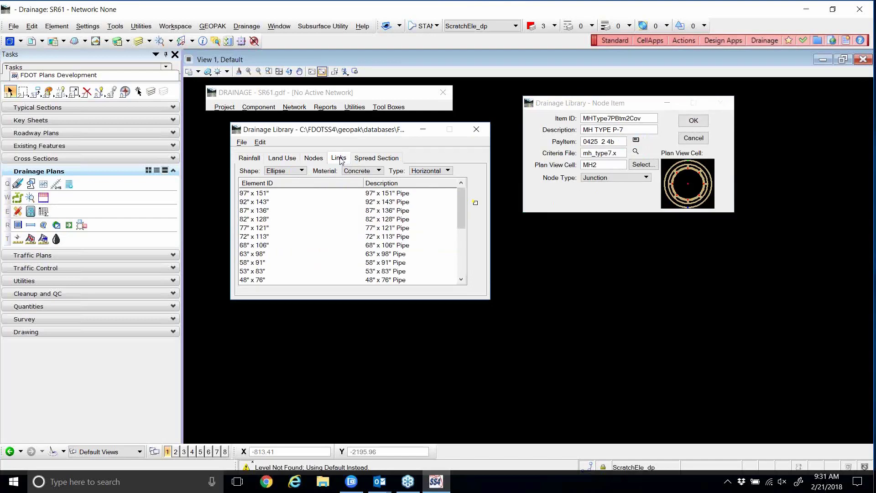
click(294, 171)
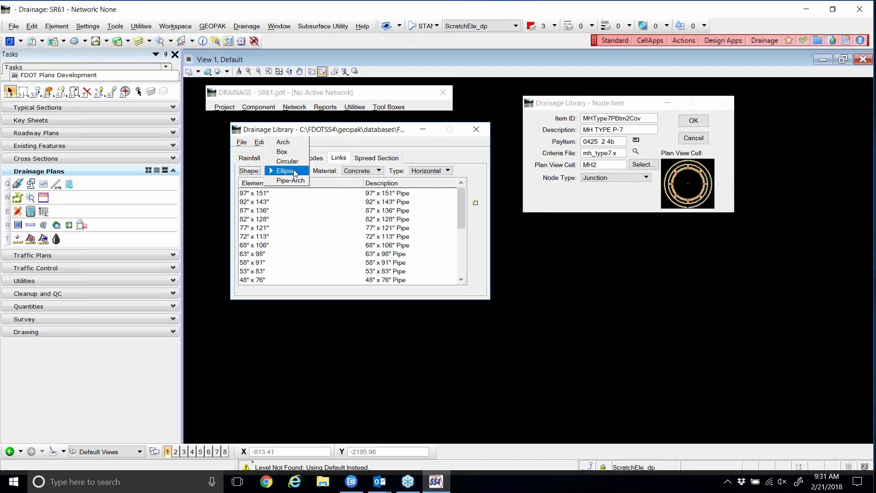
click(283, 142)
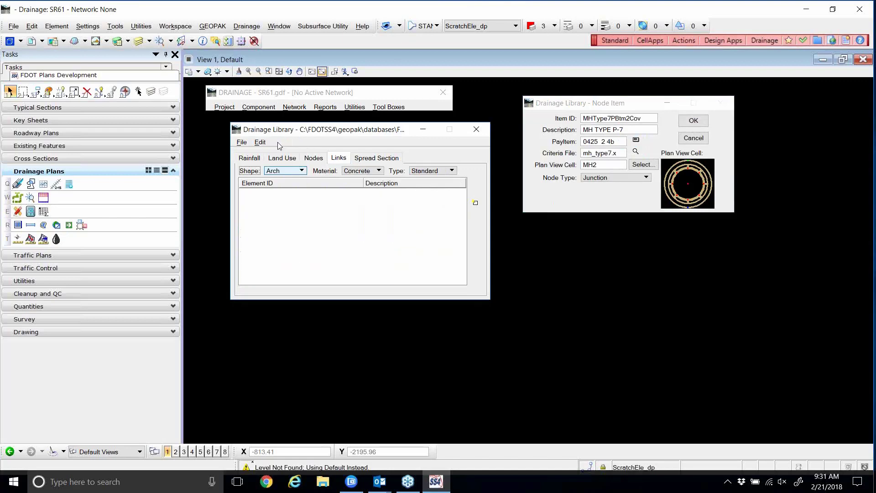
click(286, 170)
click(280, 178)
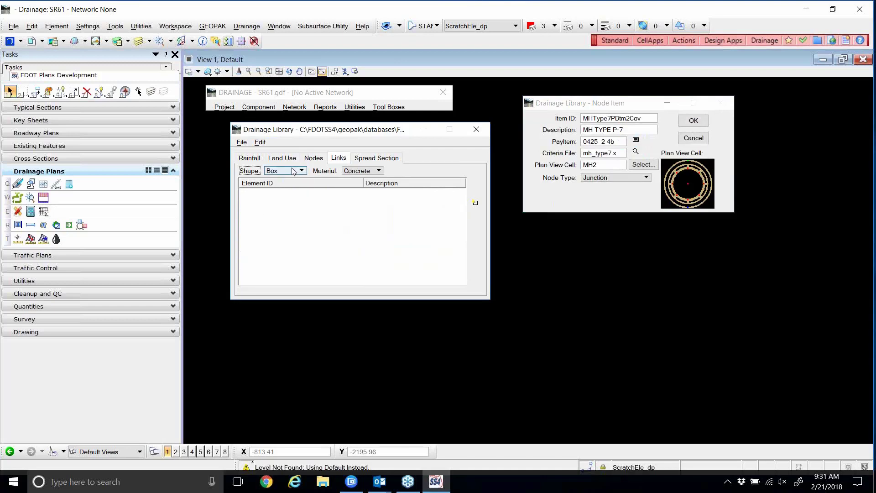
- Check the Box links in Steel and Aluminum
click(360, 170)
click(358, 181)
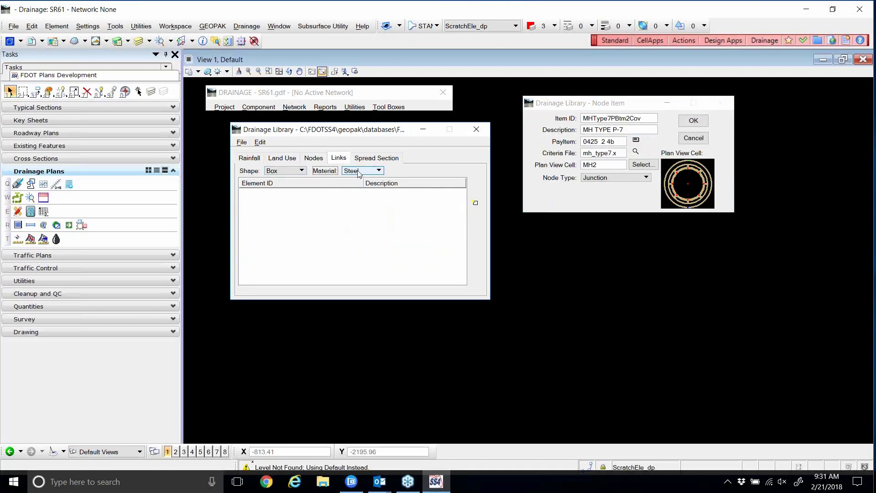
click(358, 170)
click(360, 151)
- List the Circular links in Aluminum and Concrete, and narrow the Element ID column
click(287, 171)
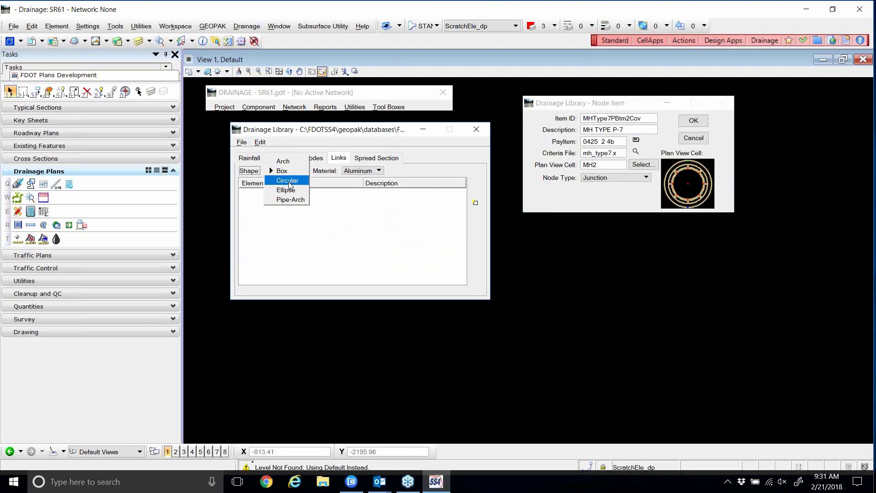
click(289, 181)
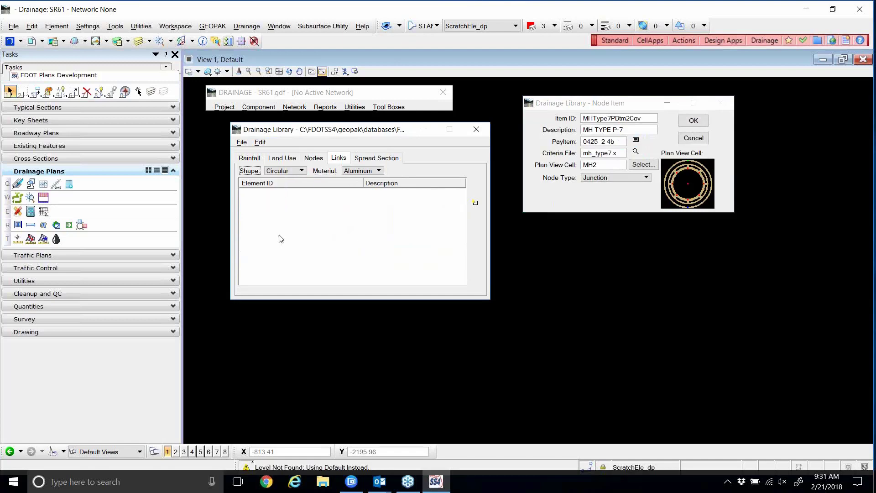
click(360, 172)
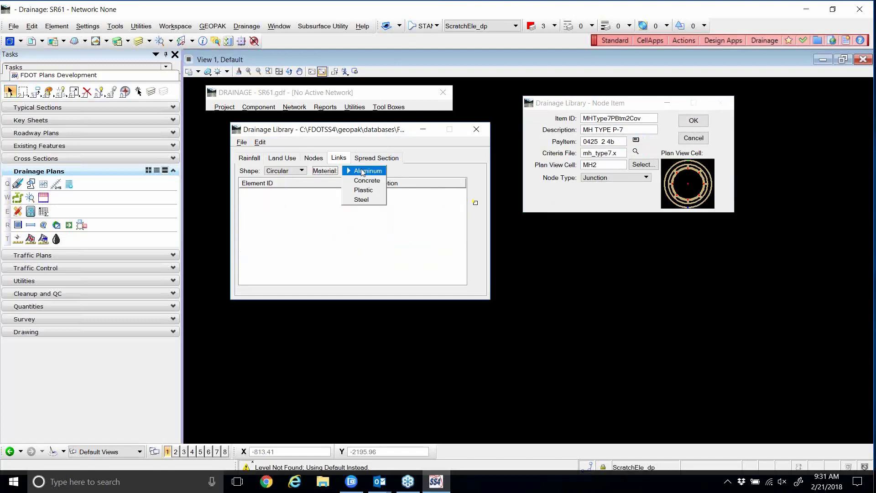
click(364, 181)
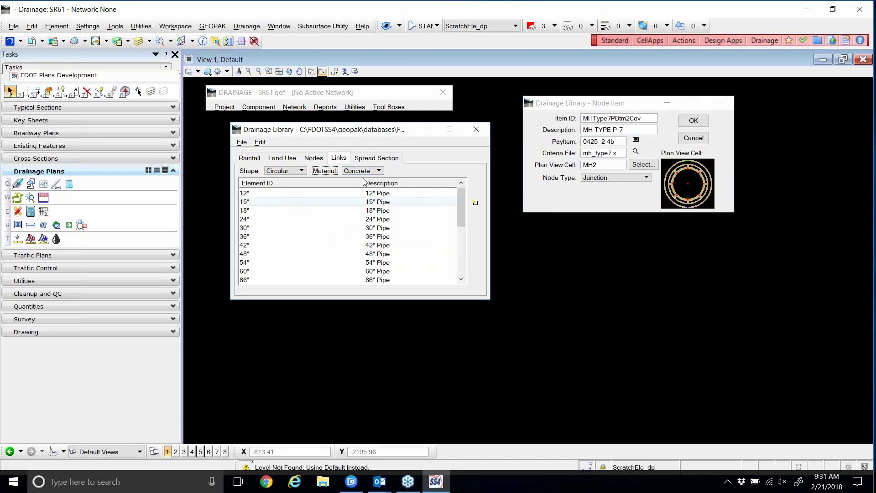
drag(364, 183, 336, 183)
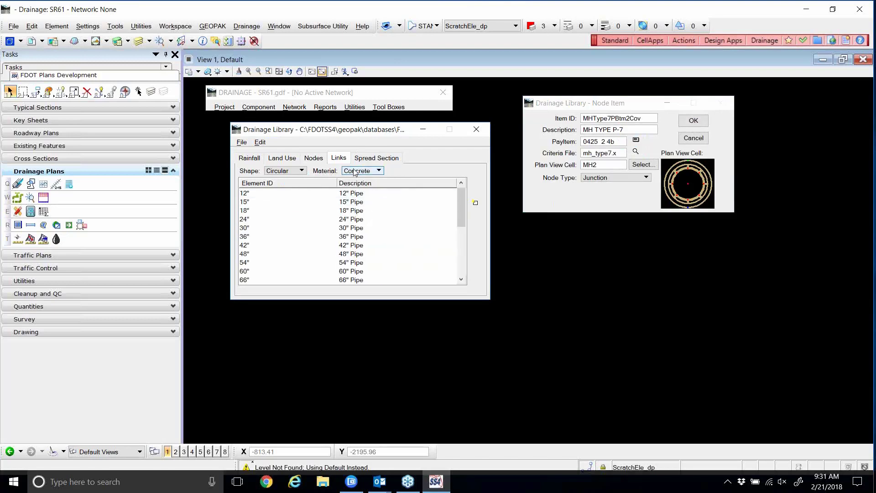
- List the Circular links in Plastic, Steel and Concrete, and look through the concrete pipe sizes
click(355, 171)
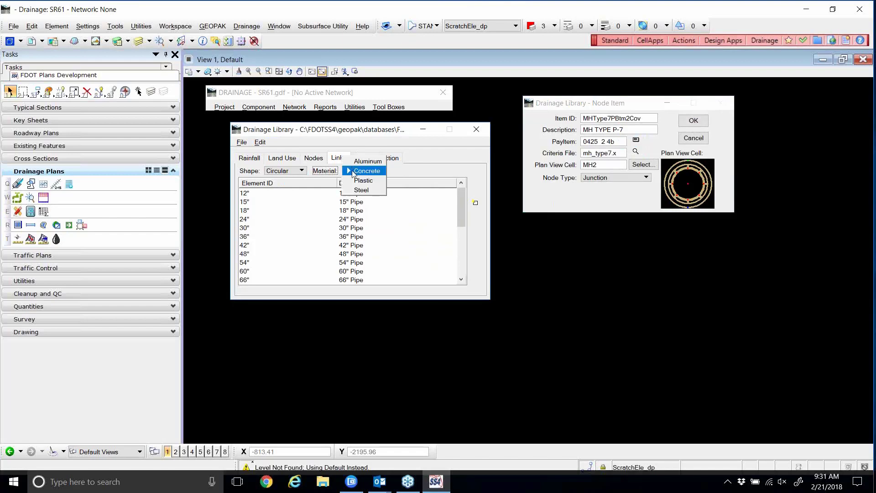
click(357, 180)
click(363, 170)
click(362, 189)
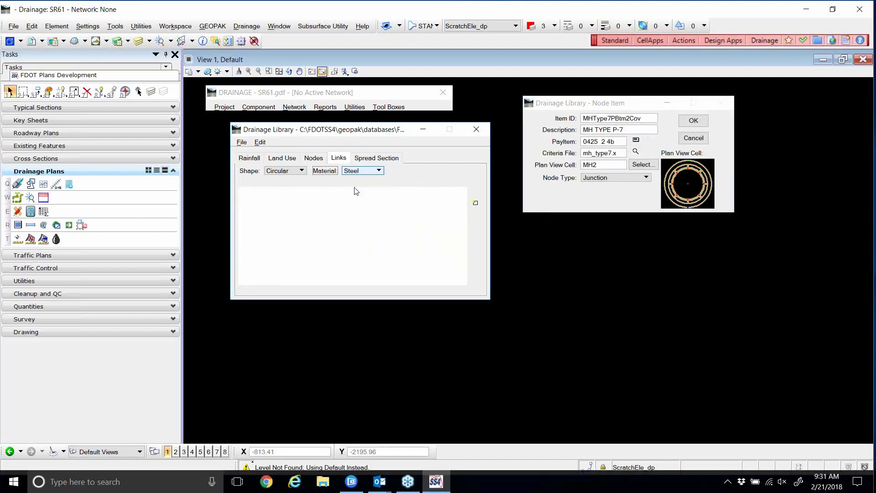
click(360, 172)
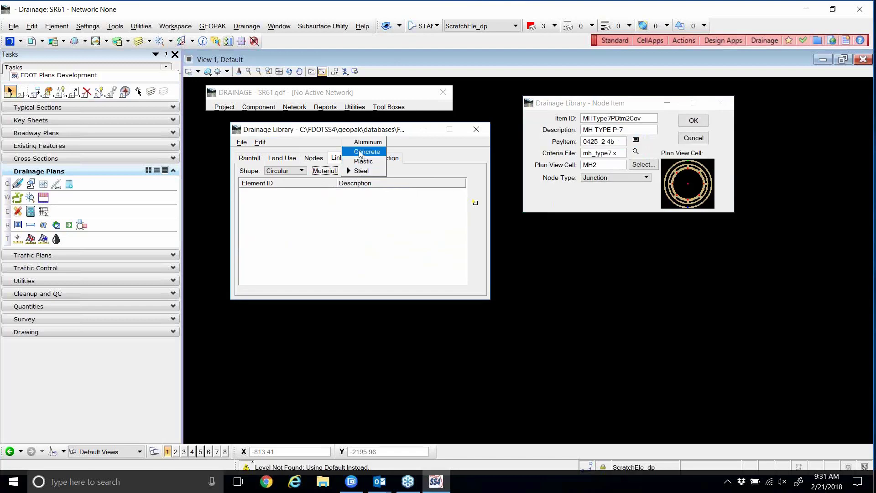
click(360, 153)
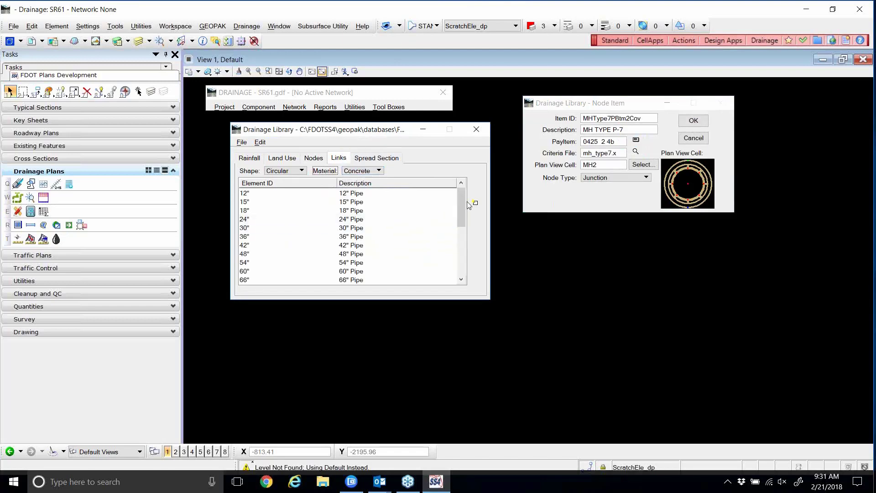
drag(461, 204, 462, 229)
drag(462, 269, 457, 206)
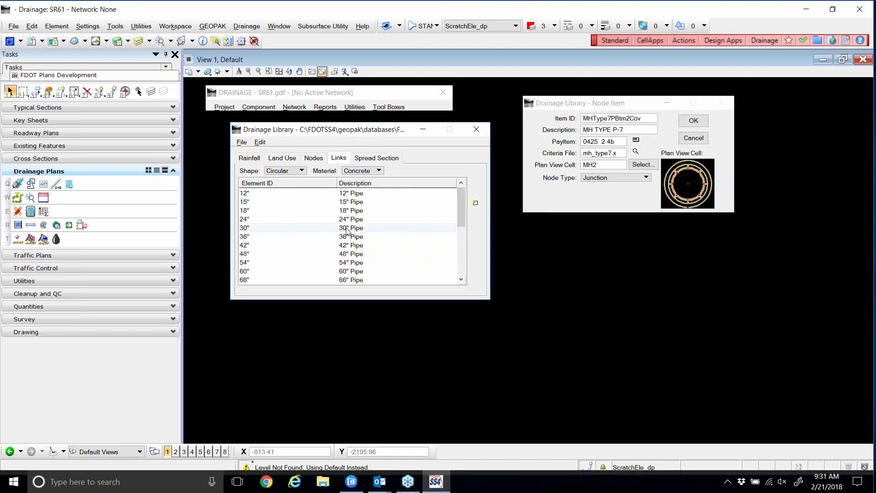
- Inspect the pipe properties and trench details of the 30" circular concrete pipe, and leave the item without changes
double_click(348, 228)
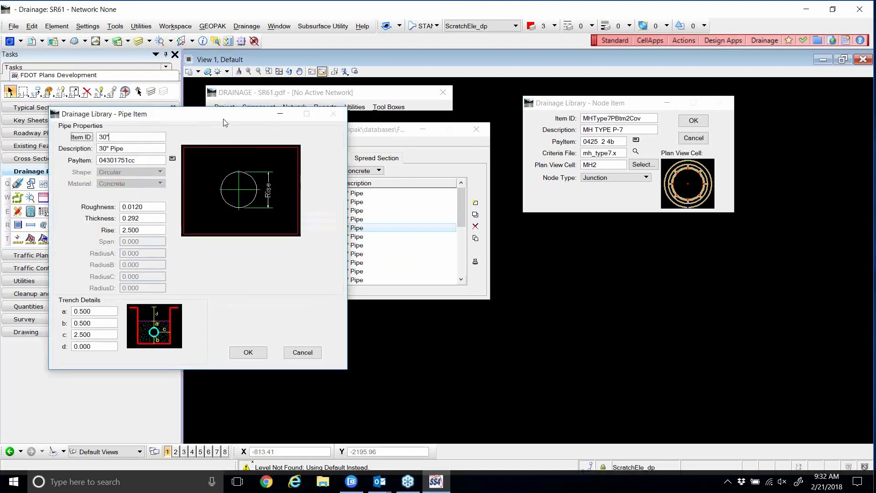
drag(225, 122, 424, 138)
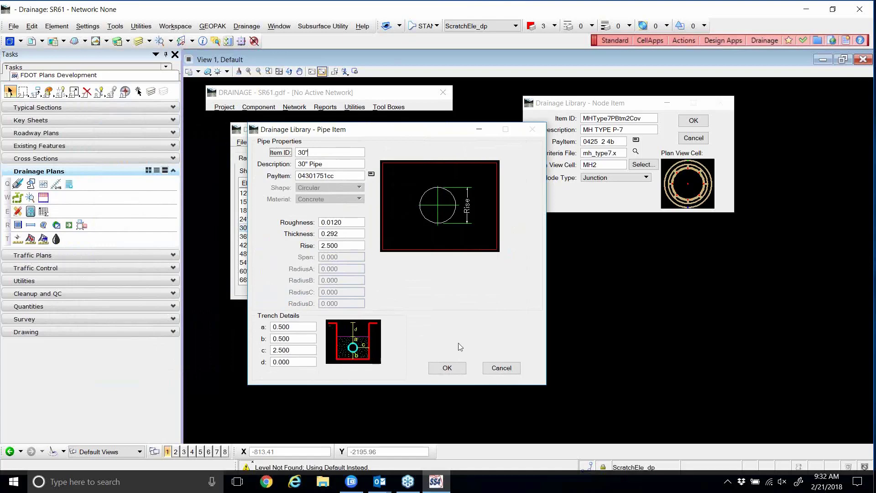
click(501, 369)
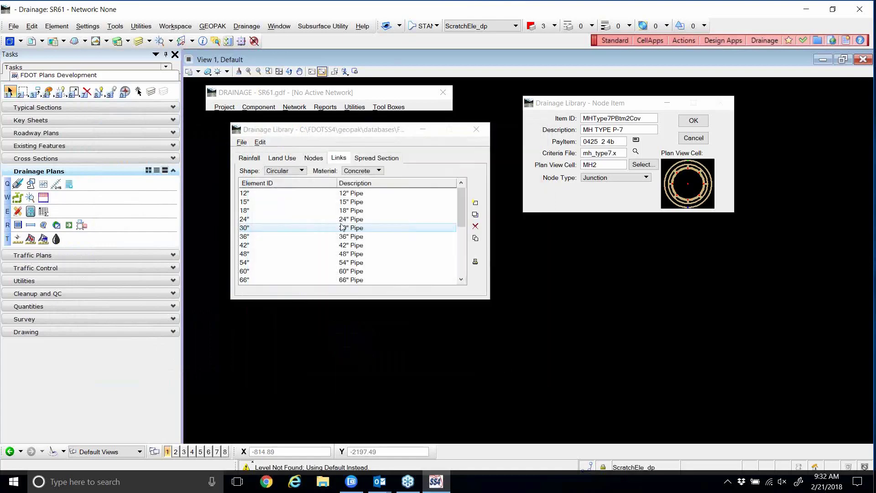
- Check the concrete Ellipse and Pipe-Arch links, and return to the Ellipse list
click(287, 171)
click(288, 173)
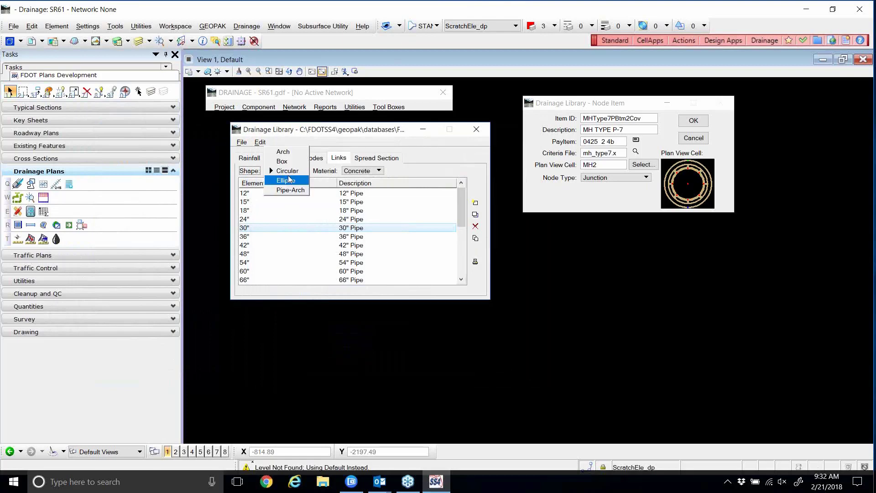
click(288, 180)
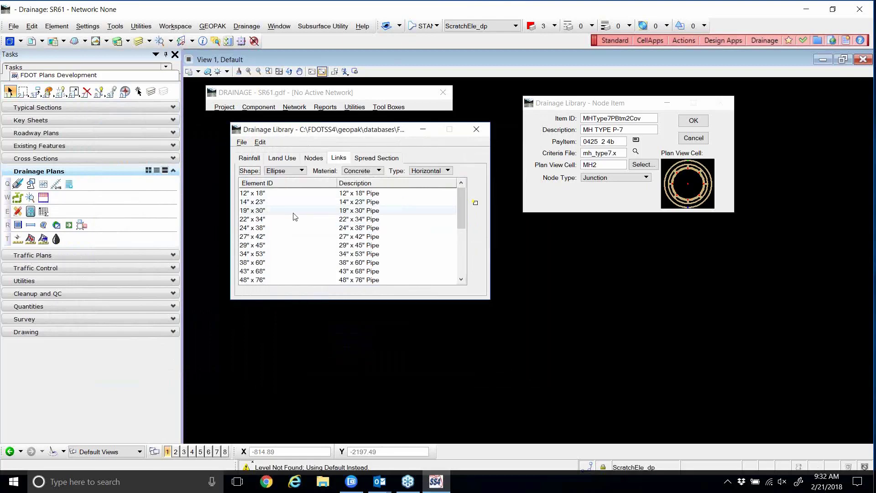
click(292, 172)
click(294, 181)
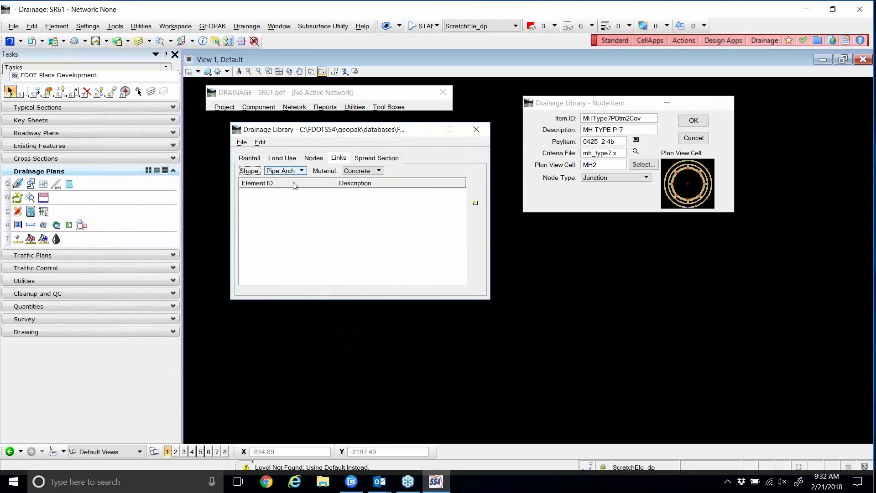
click(295, 171)
click(269, 164)
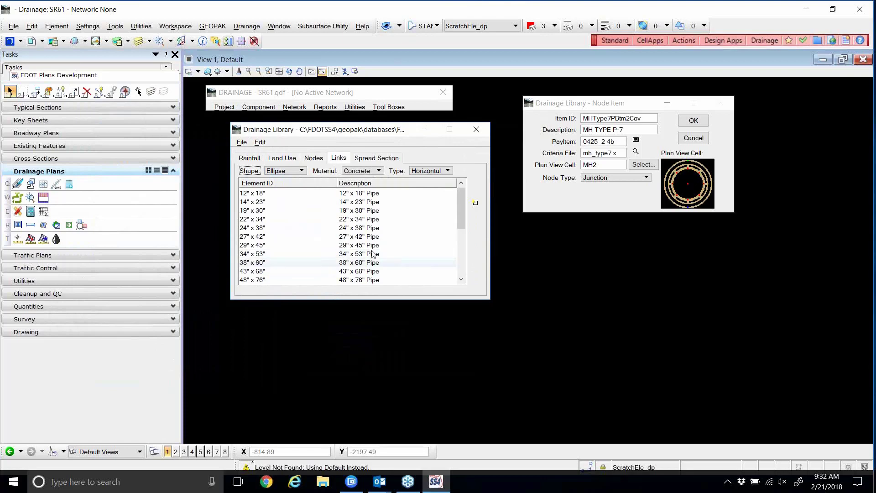
- Show the library's Spread Section items, look through each entry, and dismiss the open manhole node item
click(373, 160)
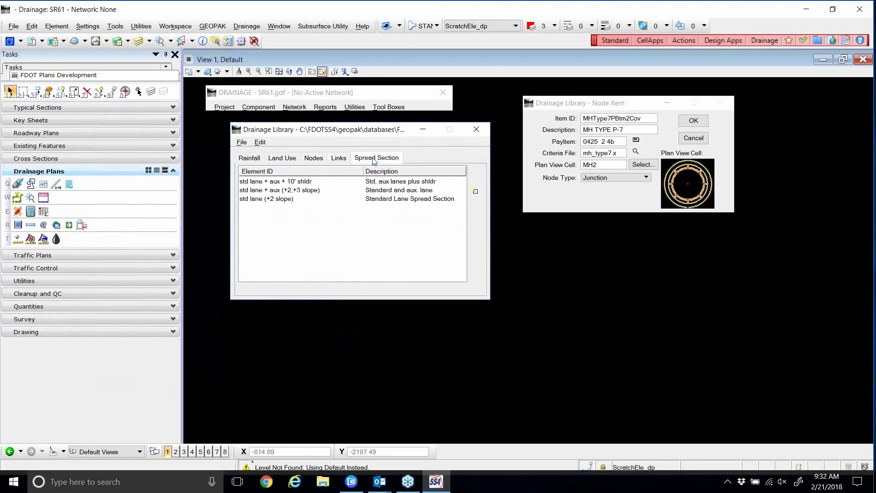
click(275, 181)
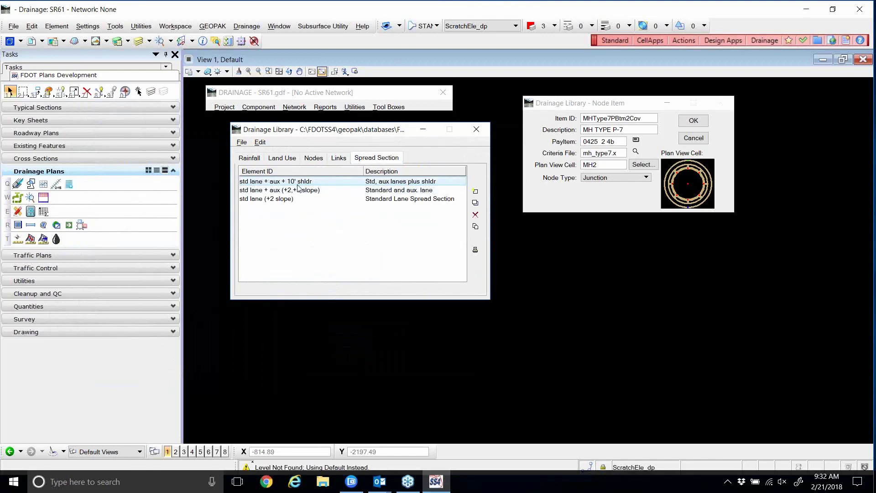
click(267, 191)
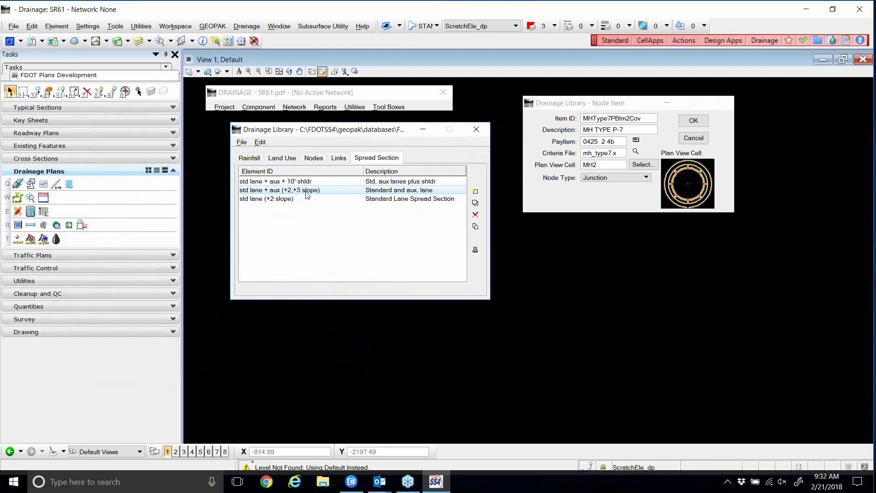
click(277, 200)
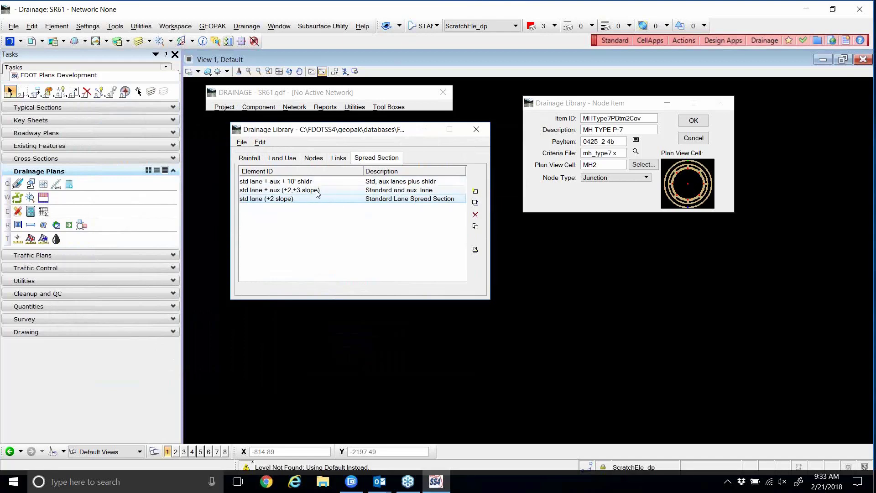
click(696, 138)
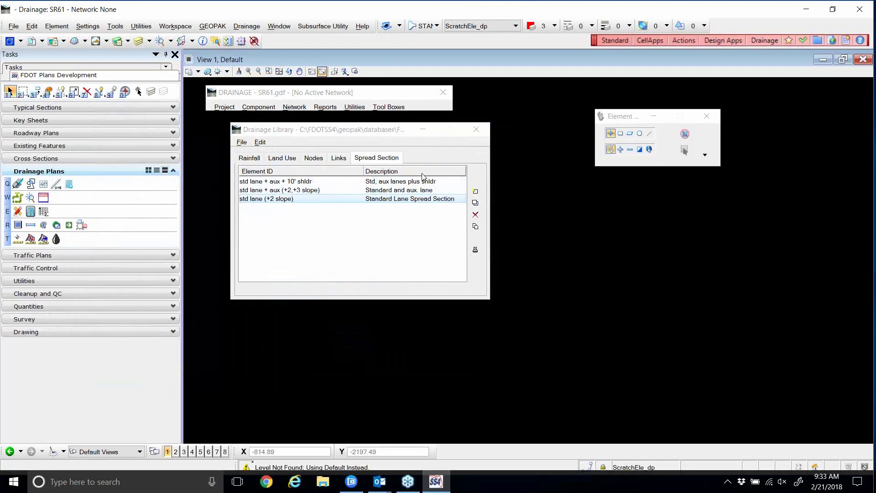
- Inspect the width, slope and roughness of both lanes in the std lane + aux (+2,+3 slope) spread section
double_click(301, 190)
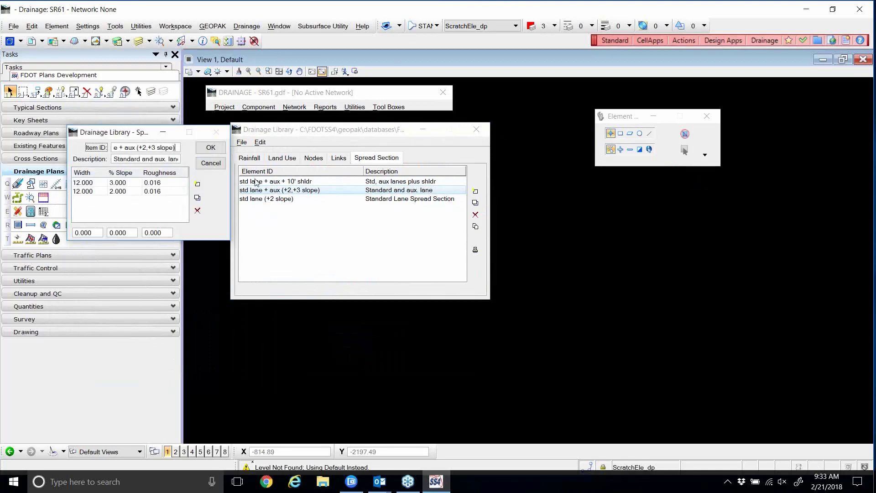
drag(105, 136, 461, 213)
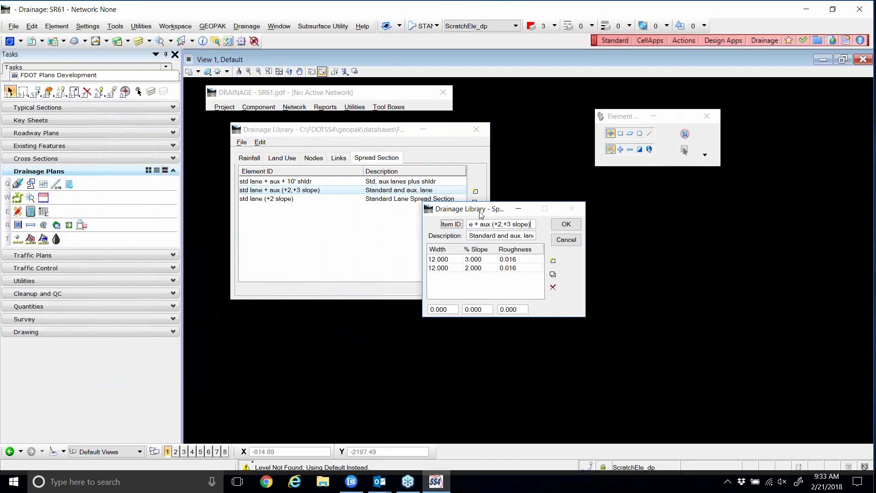
drag(483, 211, 482, 219)
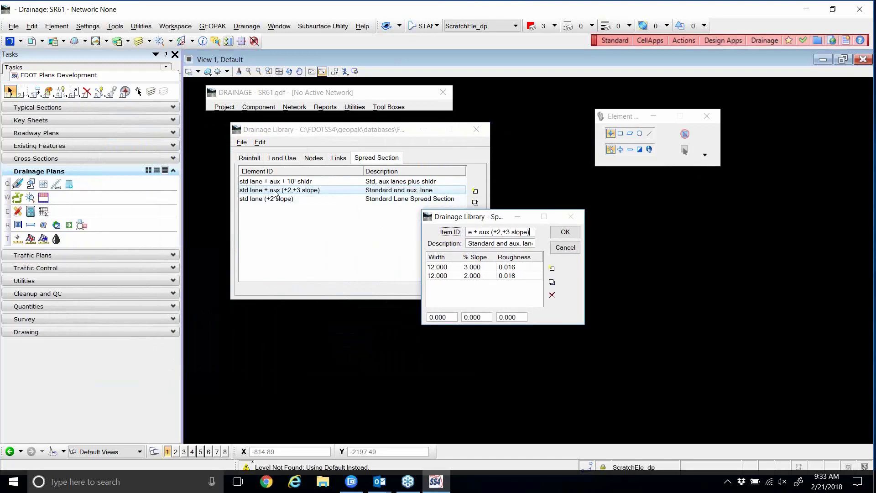
click(445, 276)
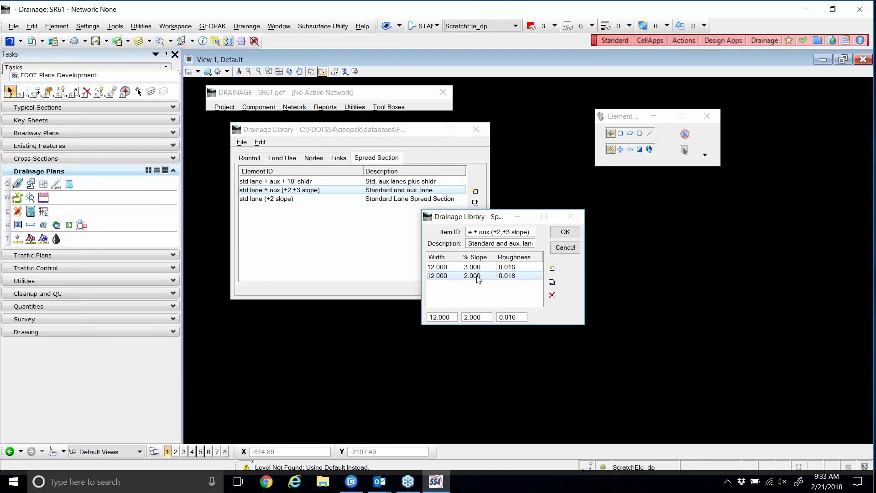
click(450, 268)
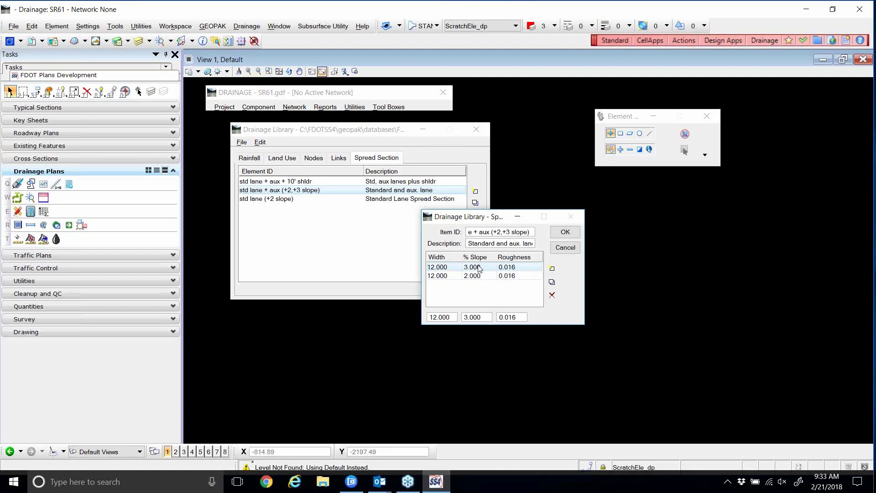
click(564, 232)
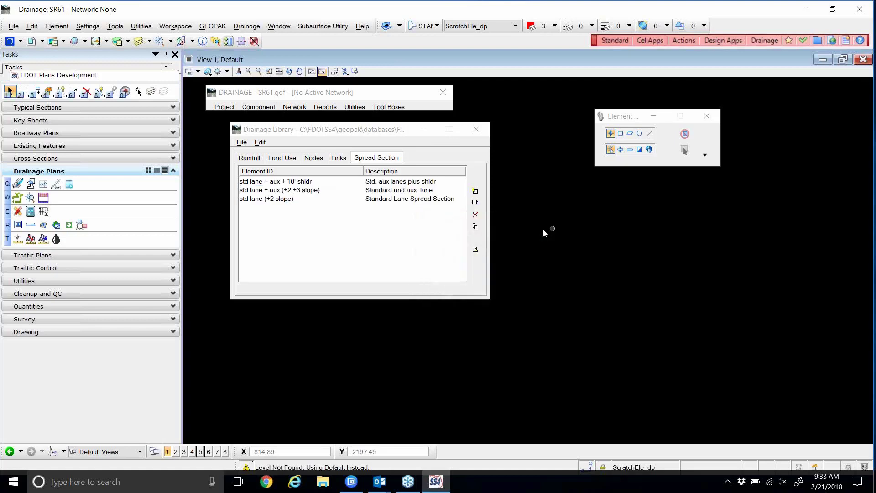
- Inspect the lane width, slope and roughness of the std lane (+2 slope) spread section
double_click(268, 199)
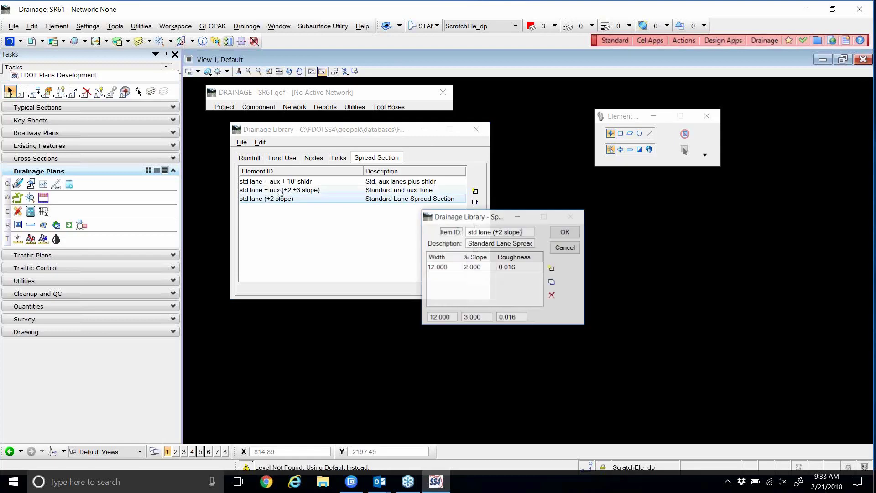
click(447, 267)
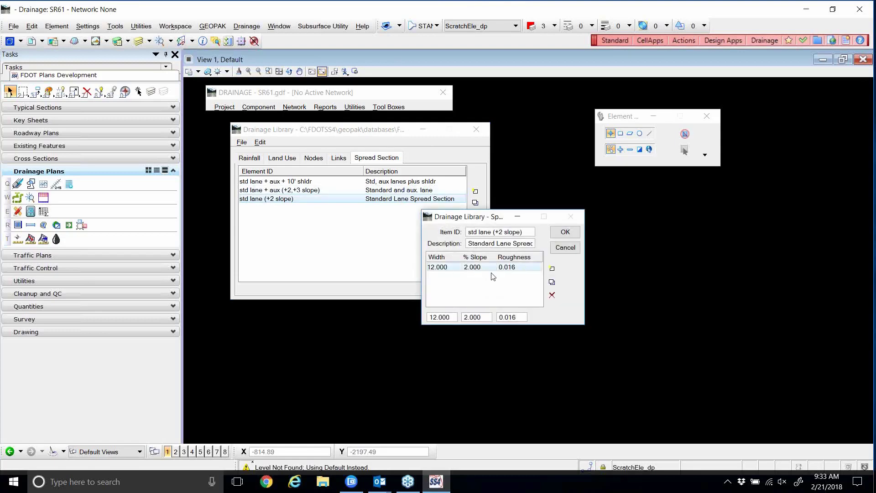
click(564, 232)
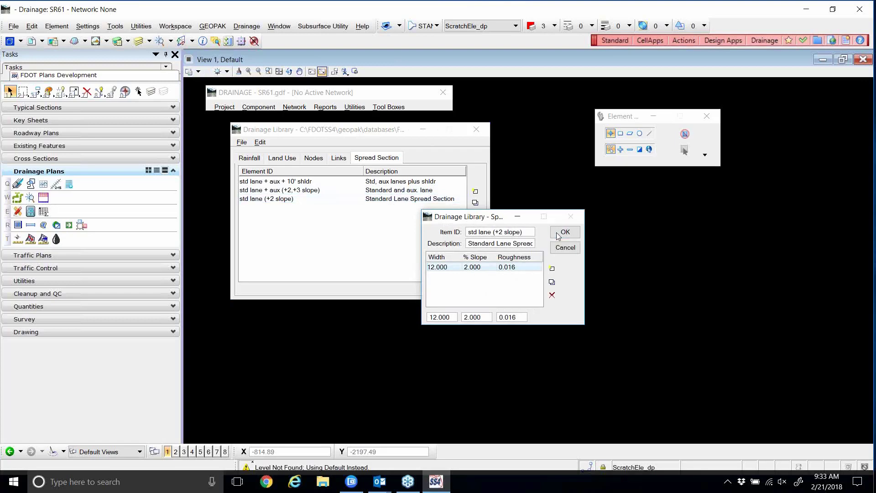
- Open the std lane + aux + 10' shldr spread section and examine the width, slope and roughness of each row
double_click(277, 182)
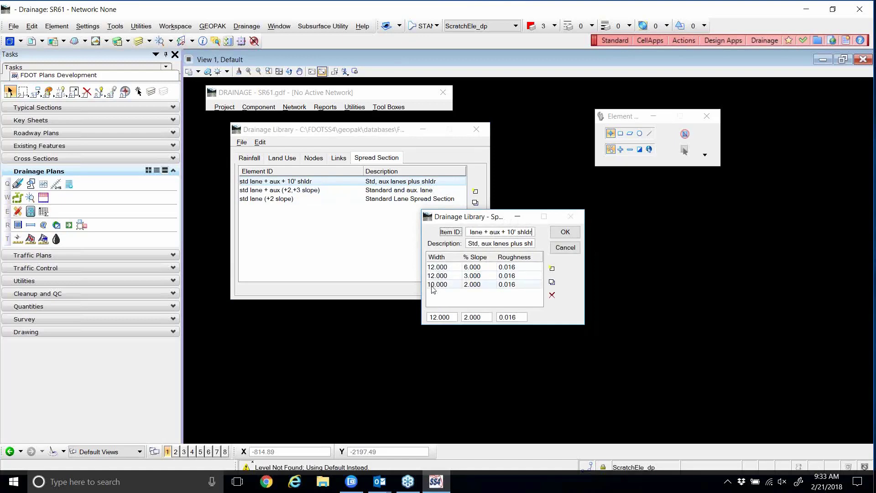
click(433, 284)
click(442, 277)
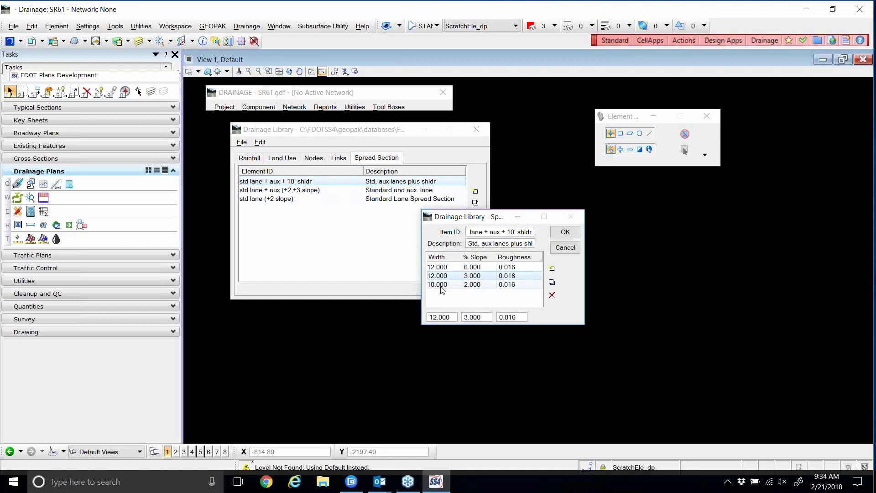
click(442, 286)
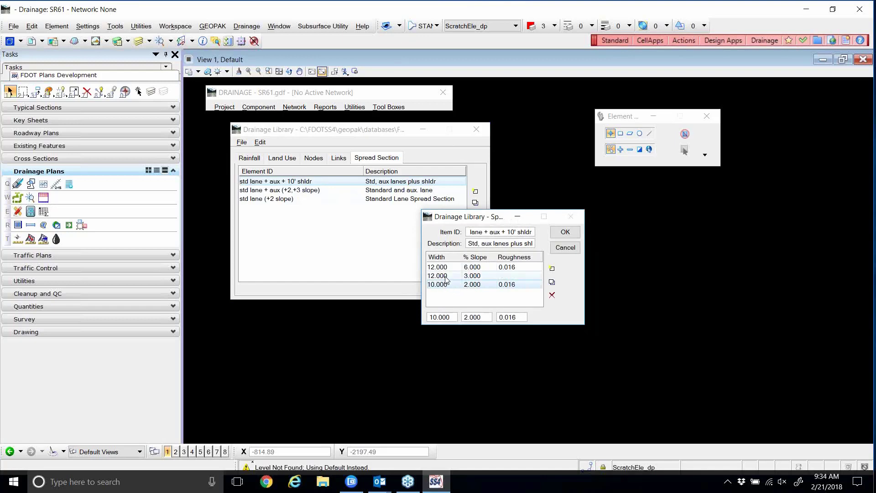
click(450, 268)
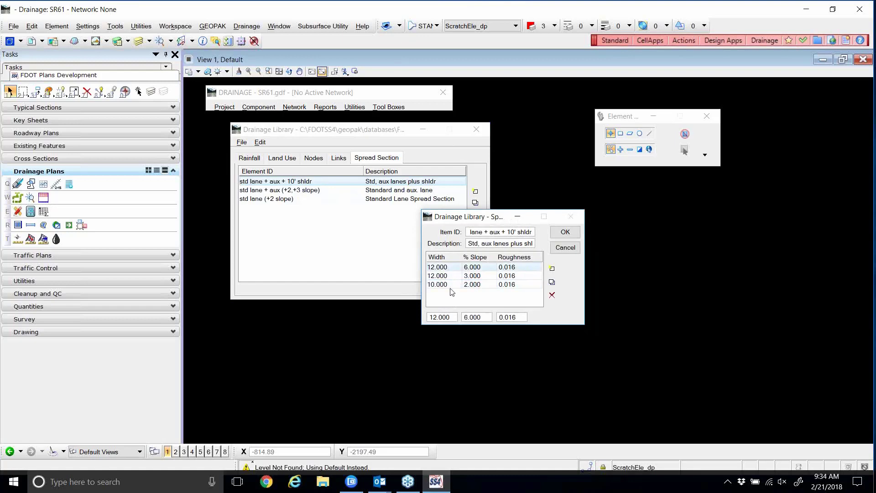
click(451, 284)
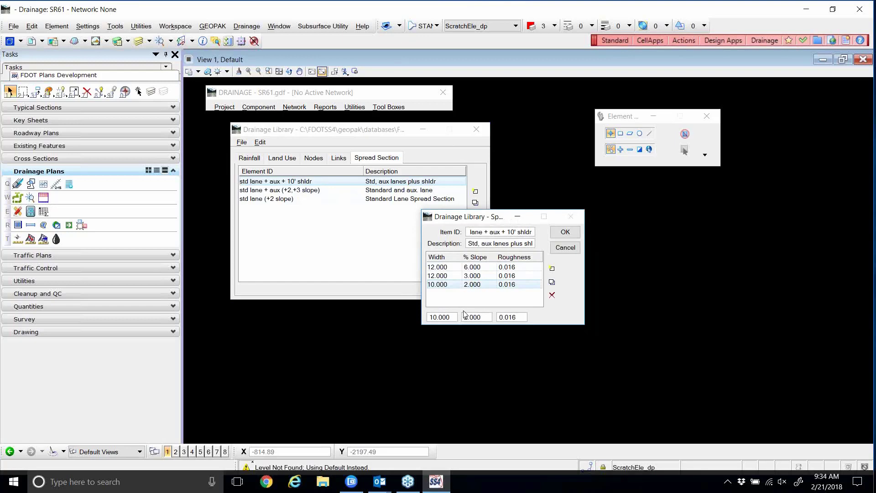
click(450, 269)
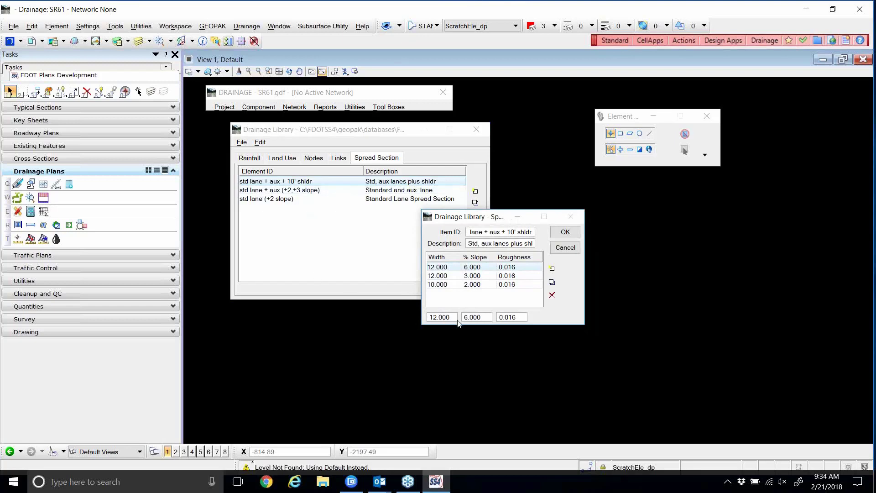
click(446, 286)
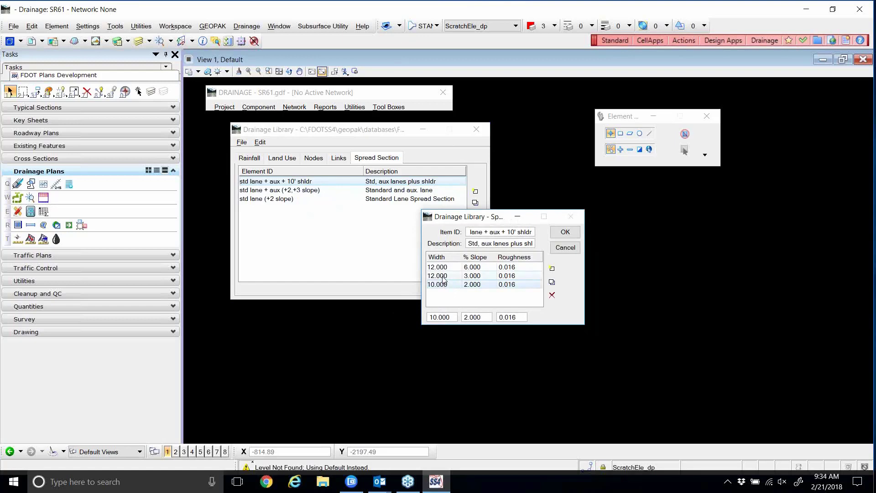
click(443, 276)
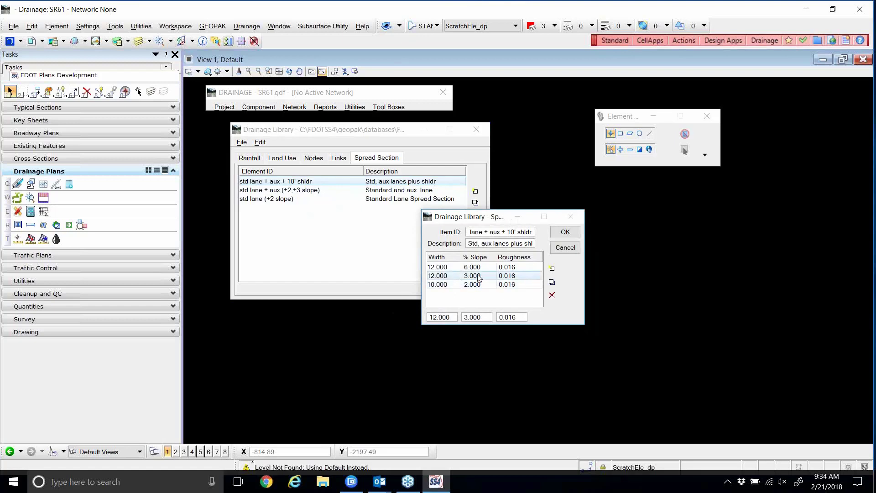
click(442, 269)
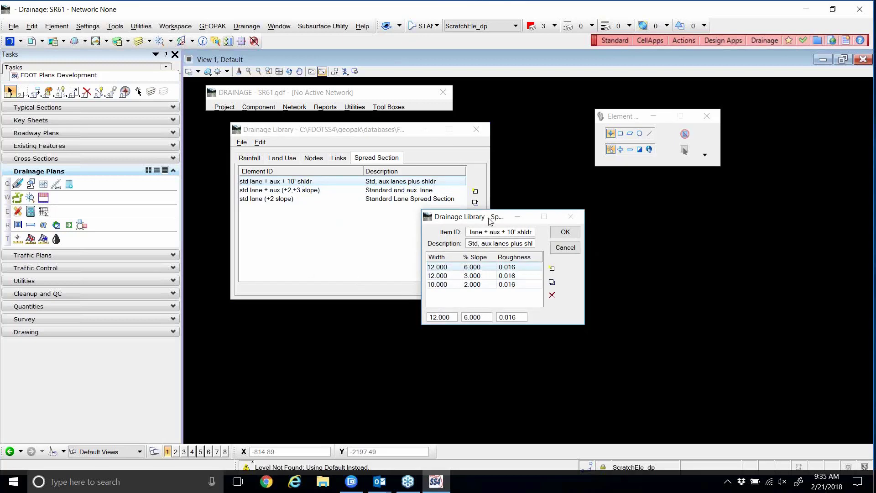
- Dismiss the open spread section item, and check the Save As folder and file type for the drainage library without saving a copy
drag(490, 222, 454, 210)
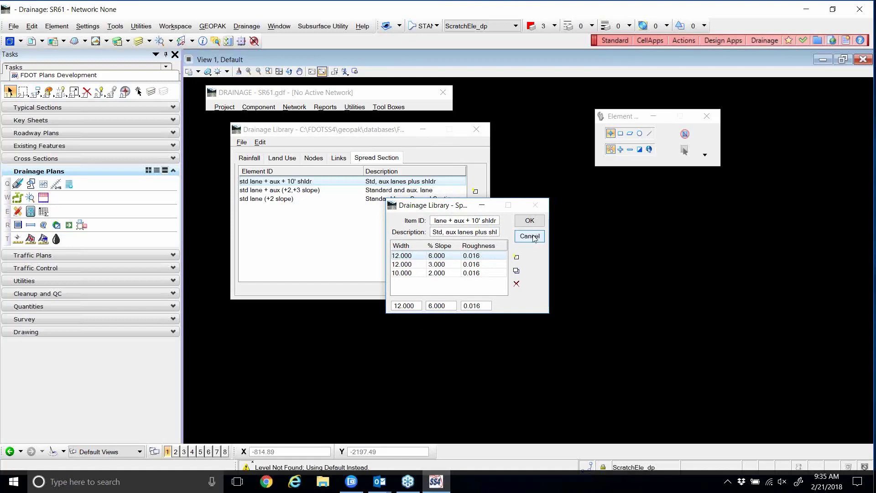
click(534, 237)
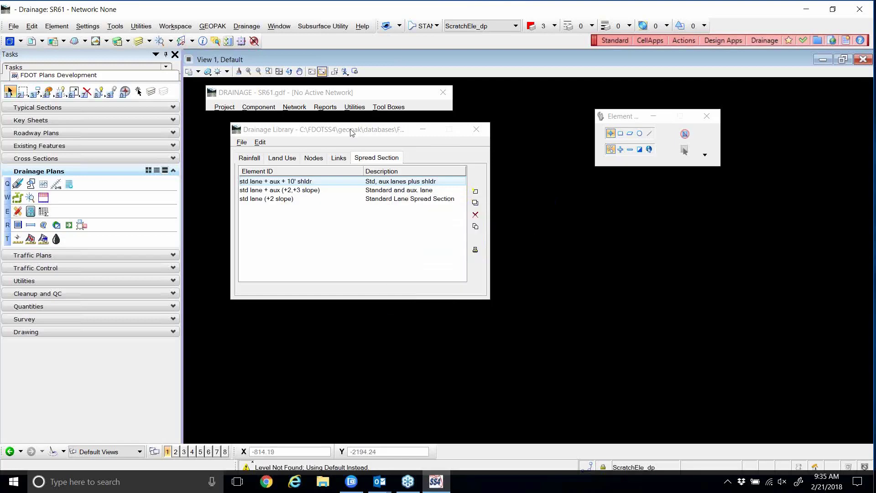
drag(349, 132, 331, 130)
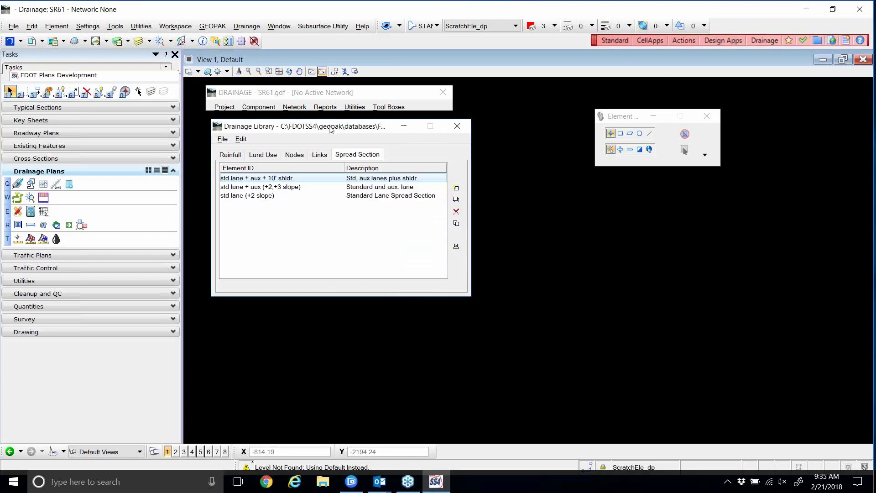
click(223, 139)
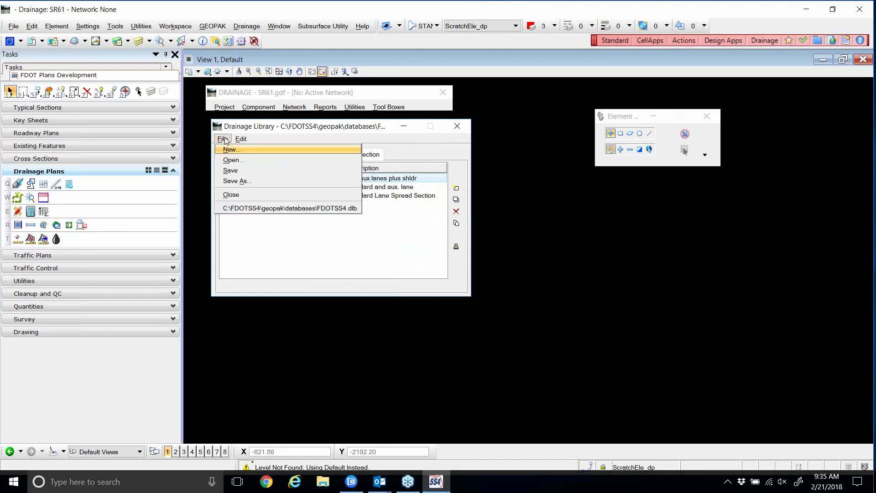
click(244, 182)
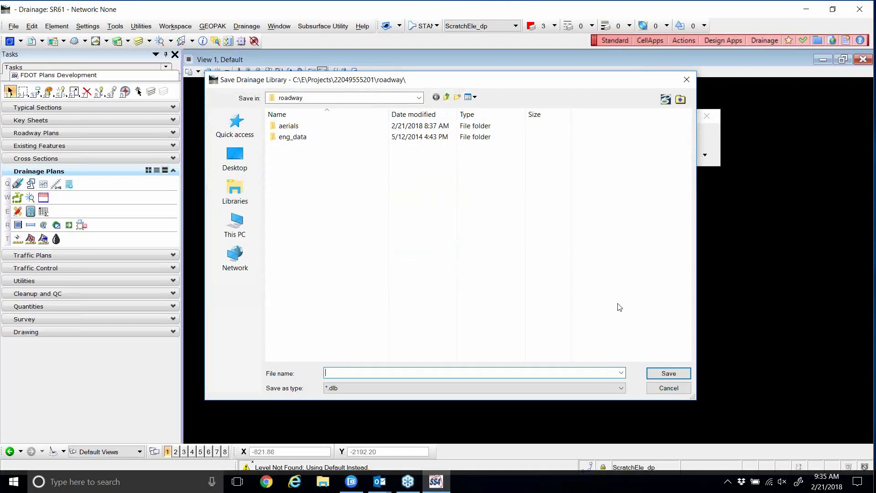
click(667, 388)
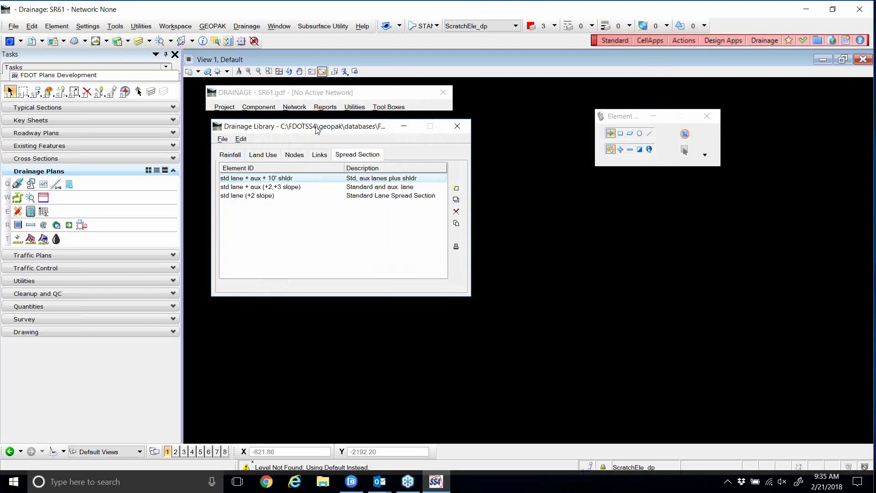
- Recheck the std lane + aux + 10' shldr spread section, dismiss it, and close the Drainage Library without storing changes
double_click(280, 179)
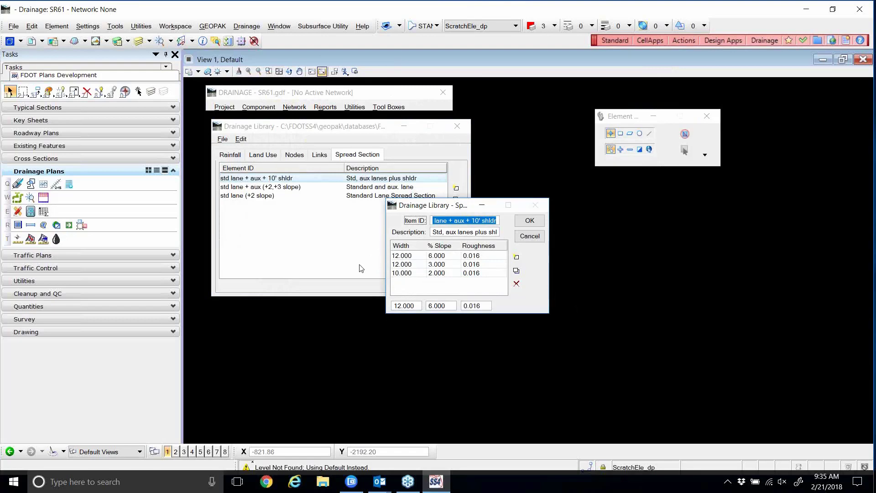
click(533, 236)
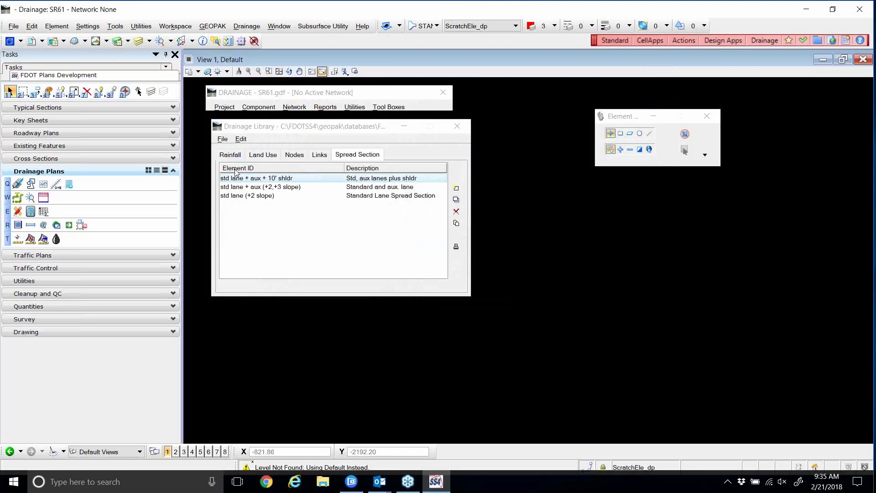
click(222, 139)
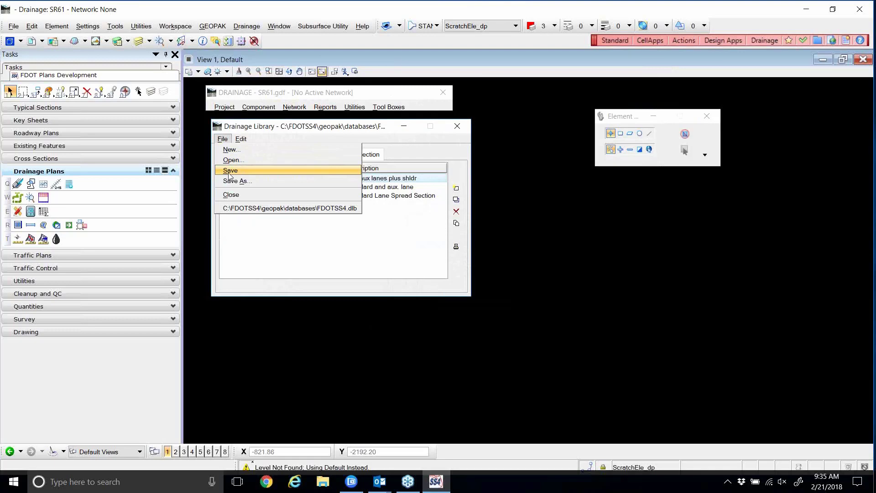
click(230, 172)
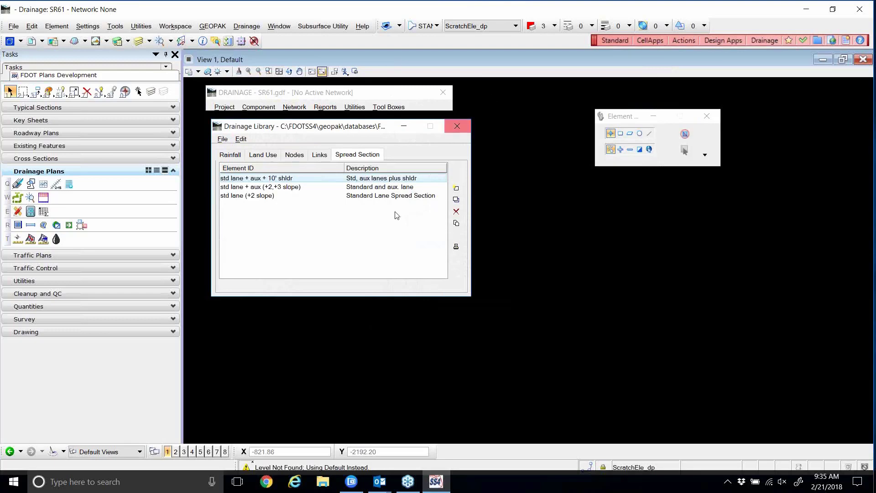
click(458, 127)
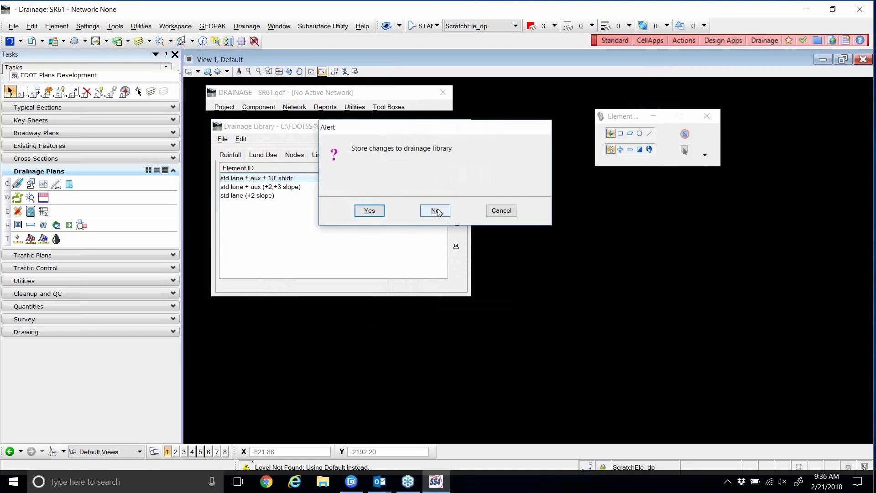
click(438, 211)
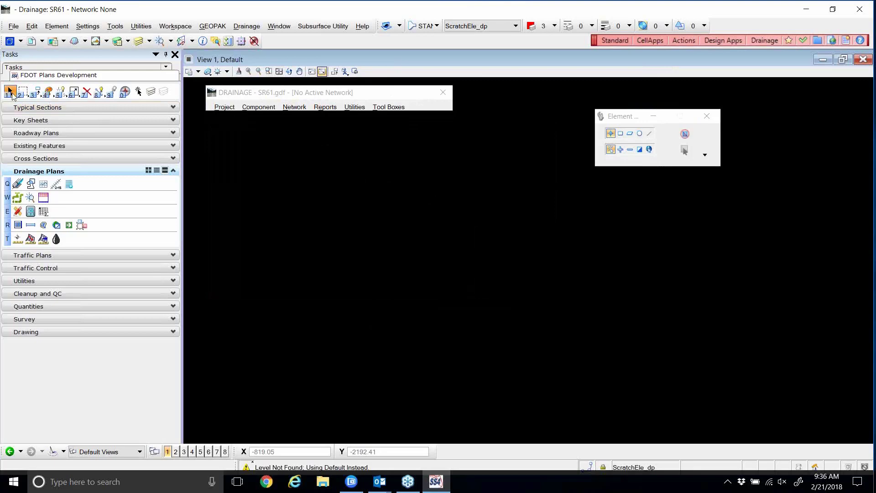
- Reopen the Drainage Library from the drainage project, view its Rainfall page, and close the library
click(22, 92)
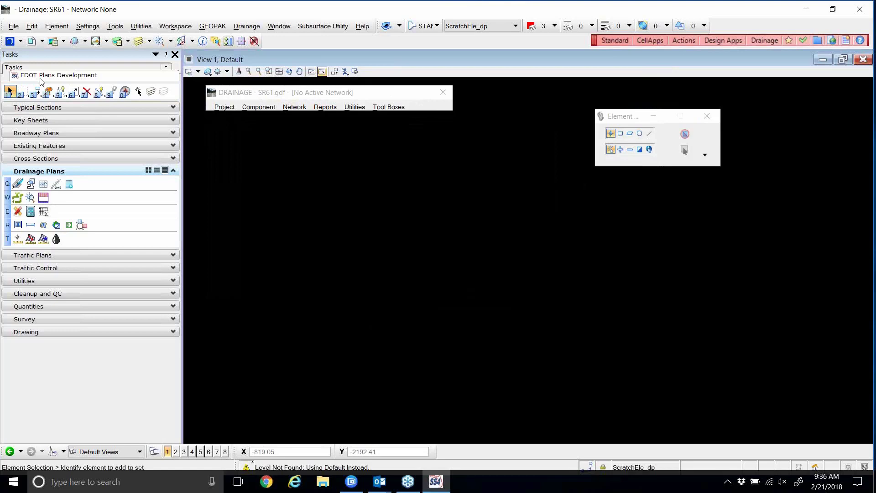
click(225, 107)
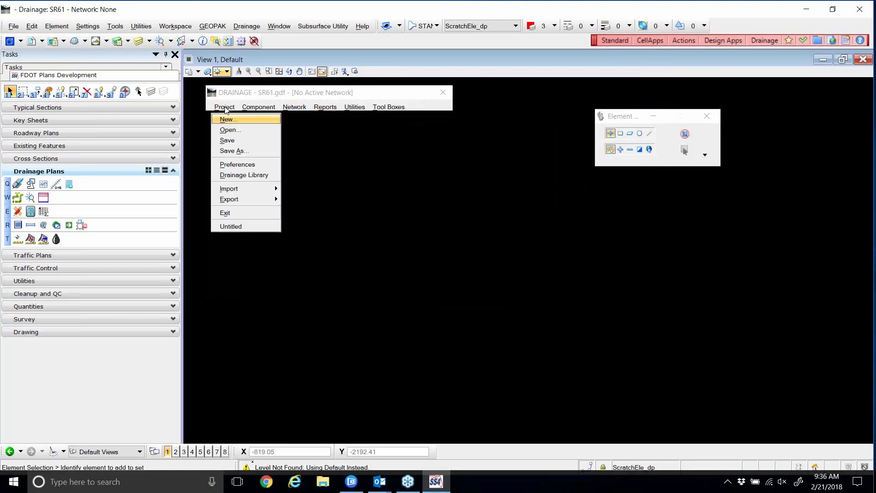
click(247, 176)
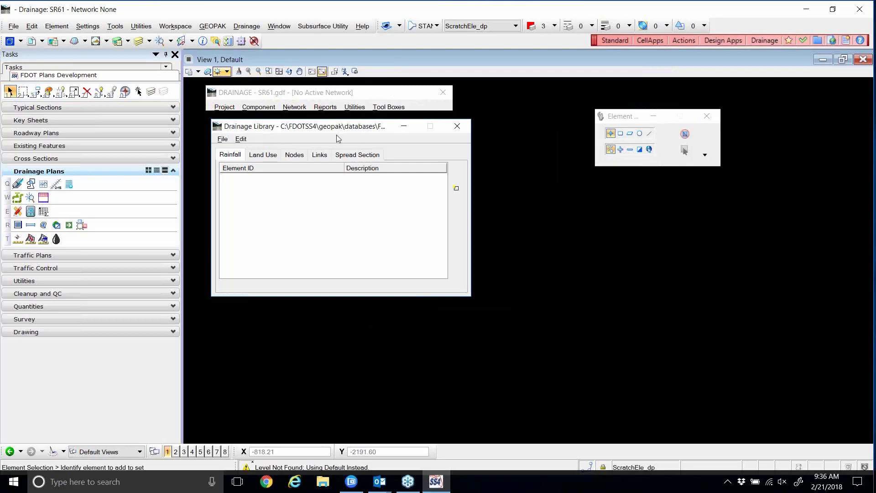
mouse_move(441, 484)
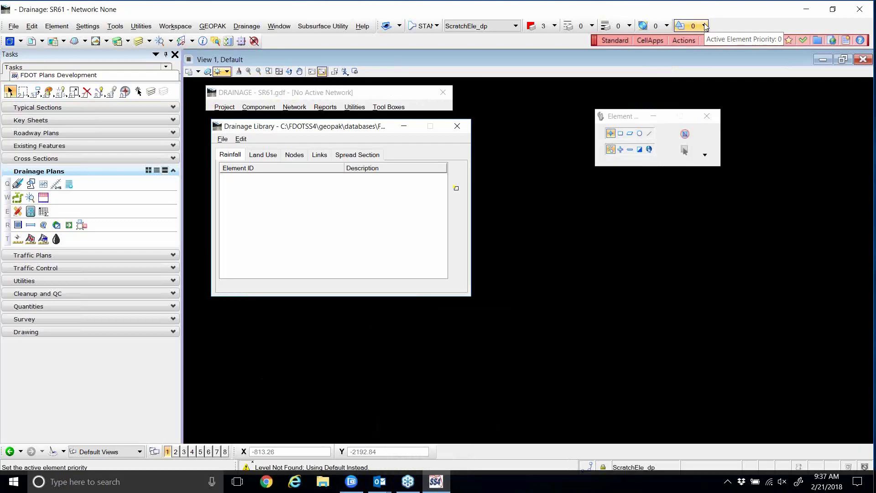
click(457, 128)
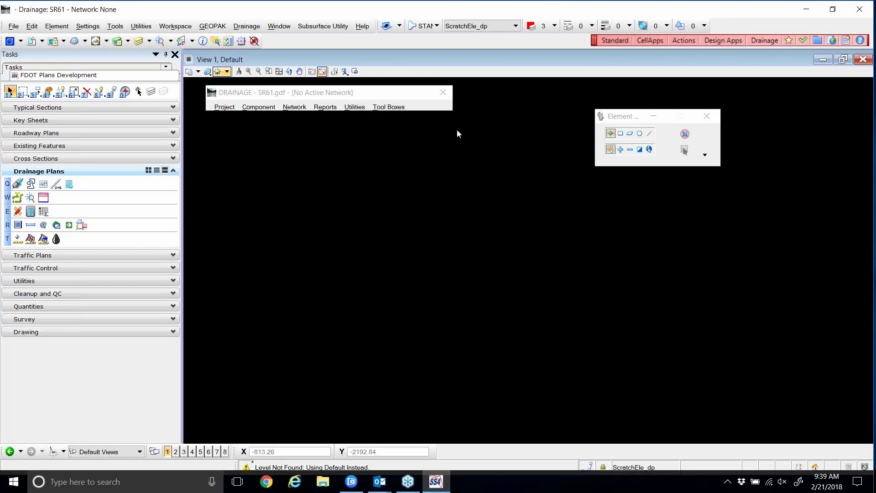
- Look over the drainage project's export options, including Network, To SWMM5 and Preferences to ASCII
click(228, 108)
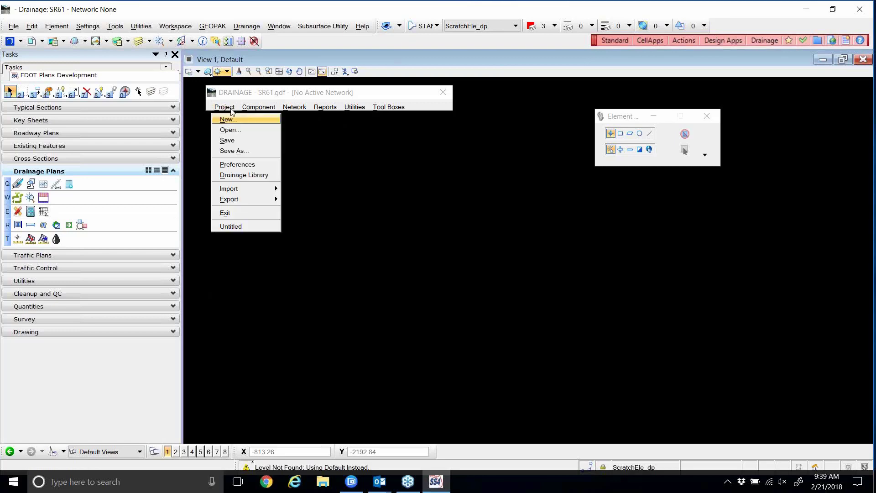
mouse_move(248, 203)
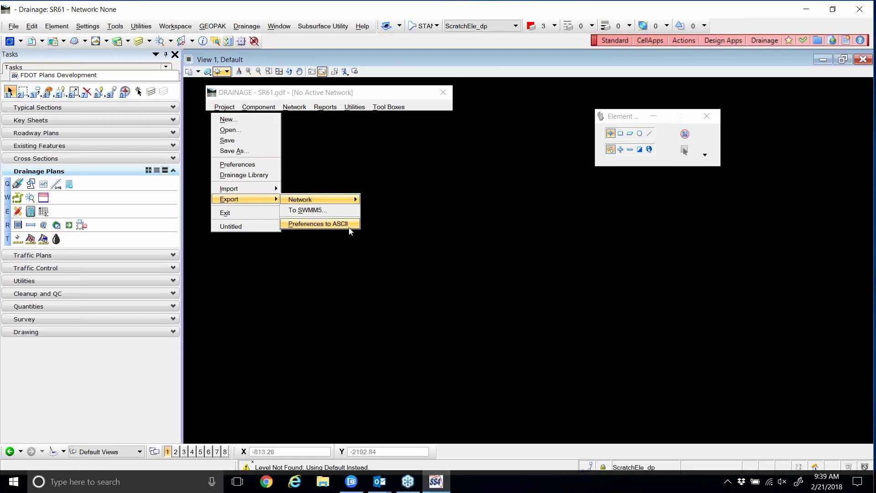
click(260, 94)
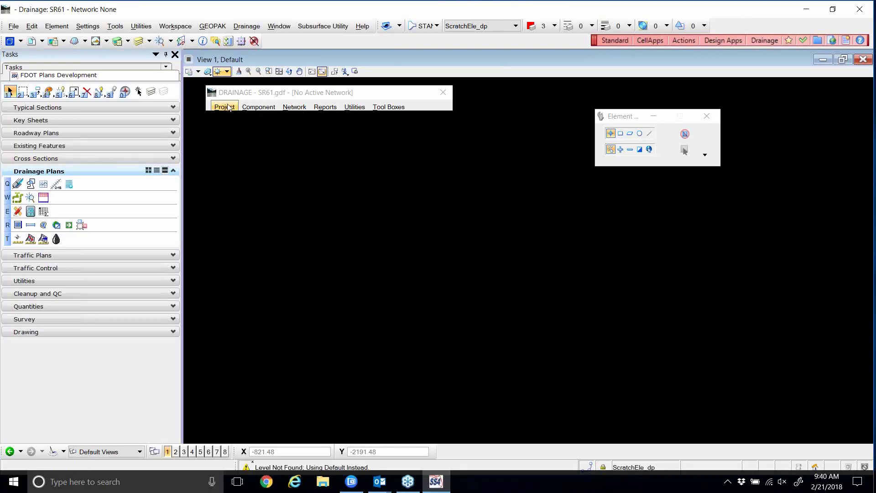
- Review the Project Components page of the drainage project preferences, and dismiss the preferences without changing them
click(229, 107)
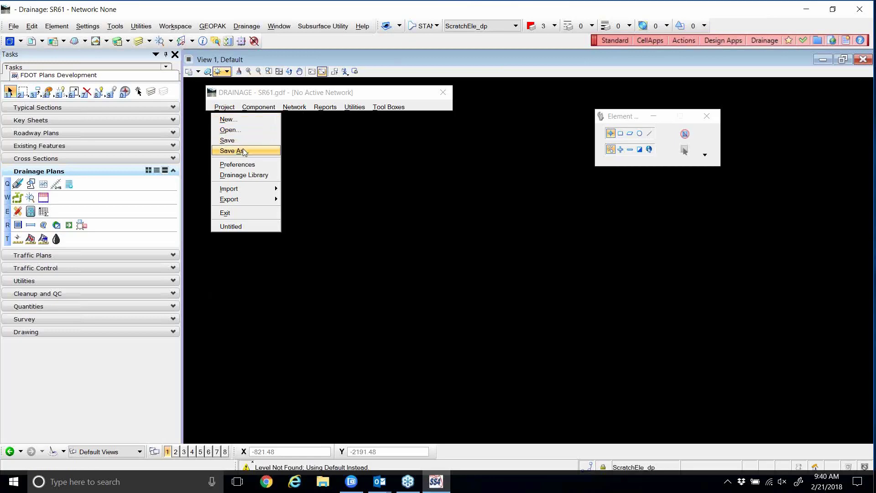
click(249, 164)
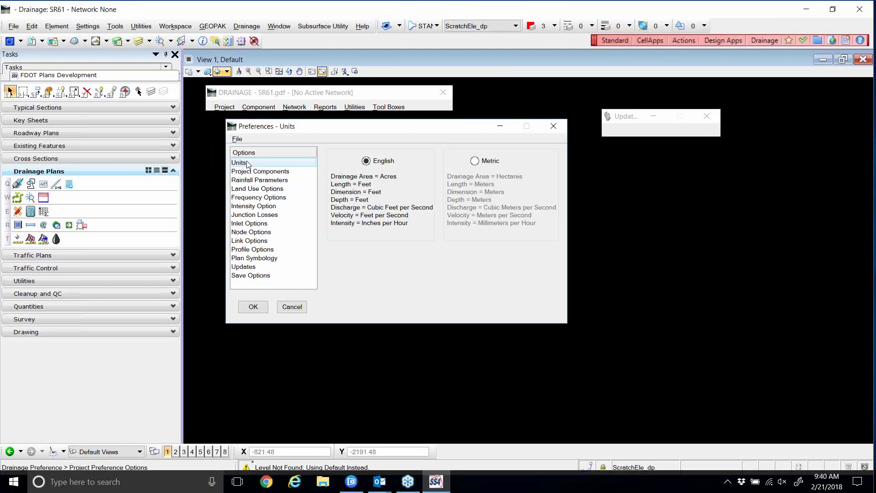
click(258, 172)
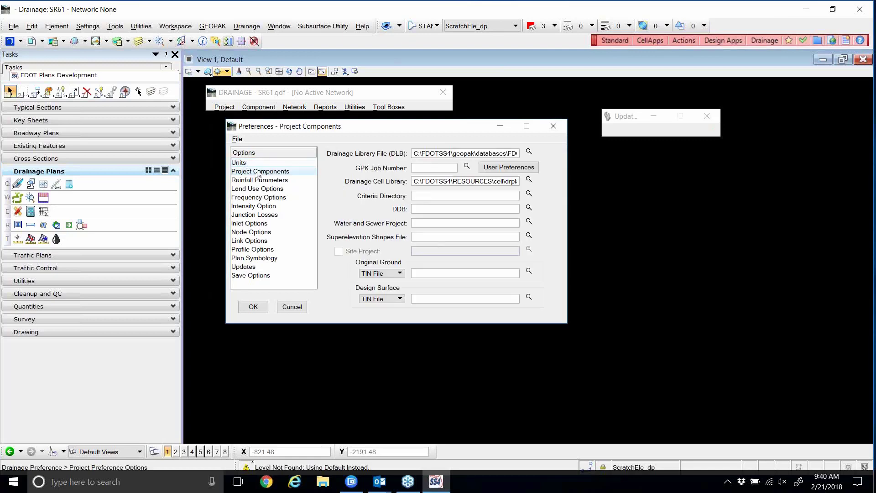
drag(296, 129, 275, 126)
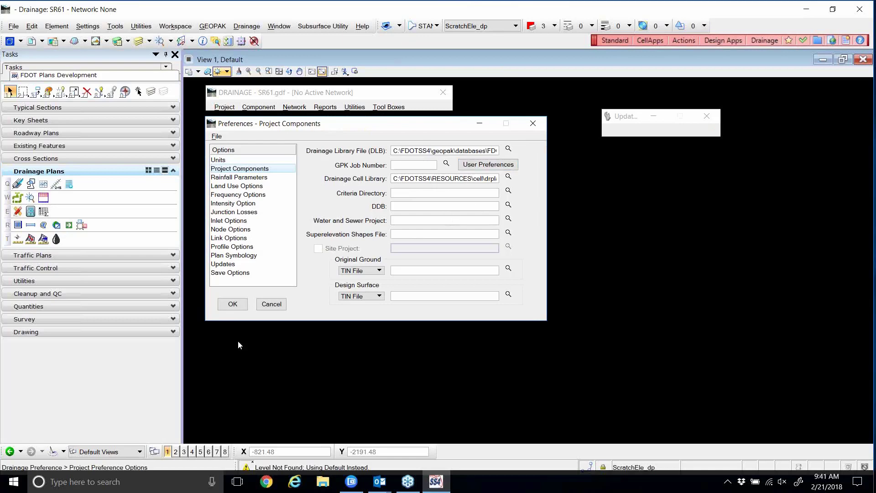
click(262, 304)
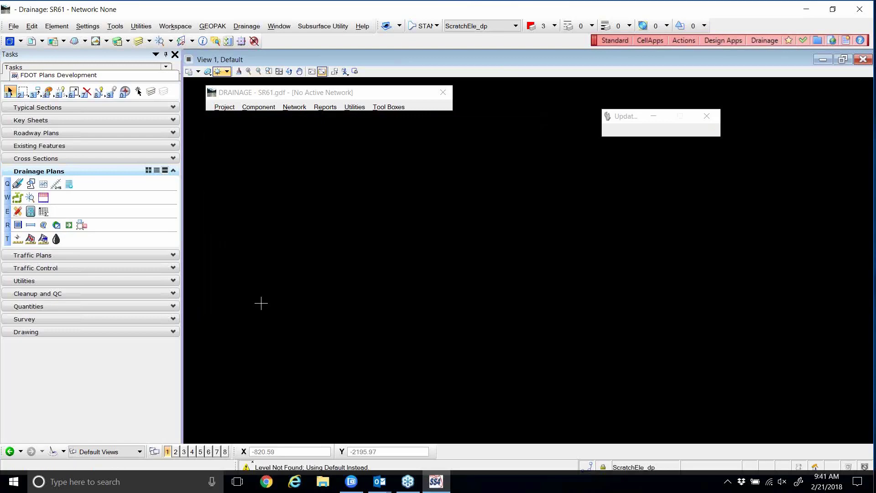
- Open the road project SR61Drainage.prj in GEOPAK Project Manager with the Student user
click(213, 27)
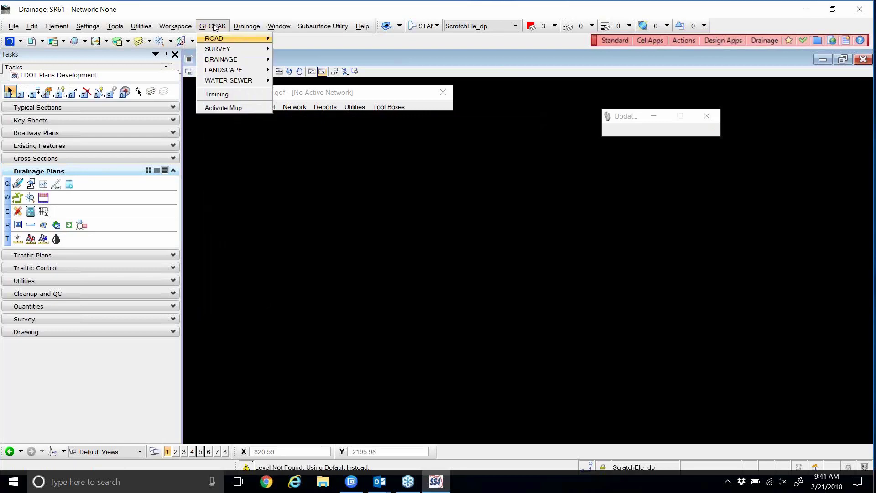
mouse_move(225, 39)
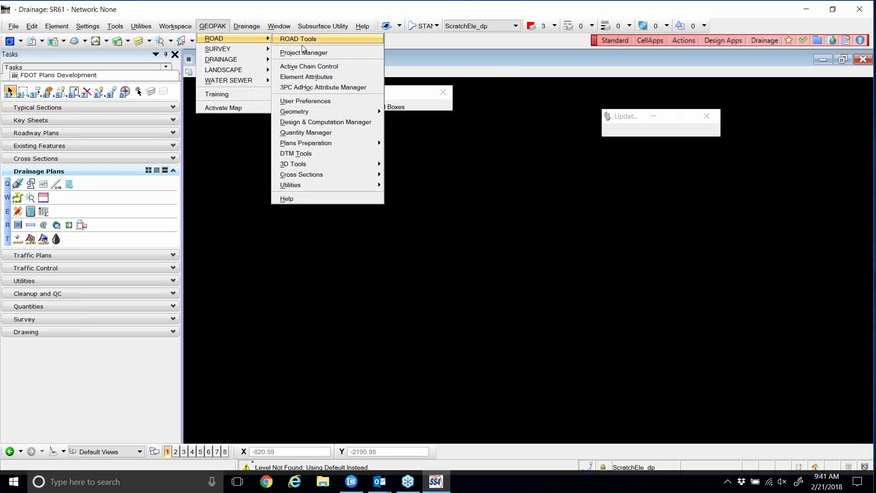
click(323, 53)
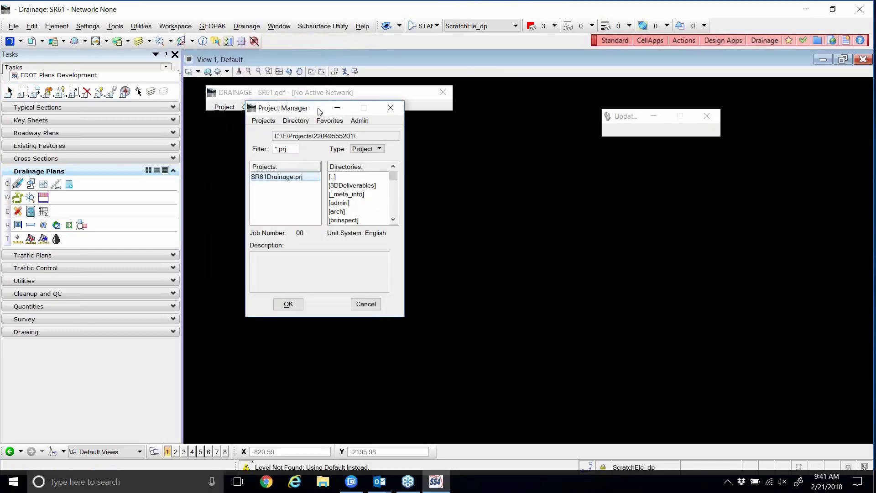
drag(317, 108, 384, 121)
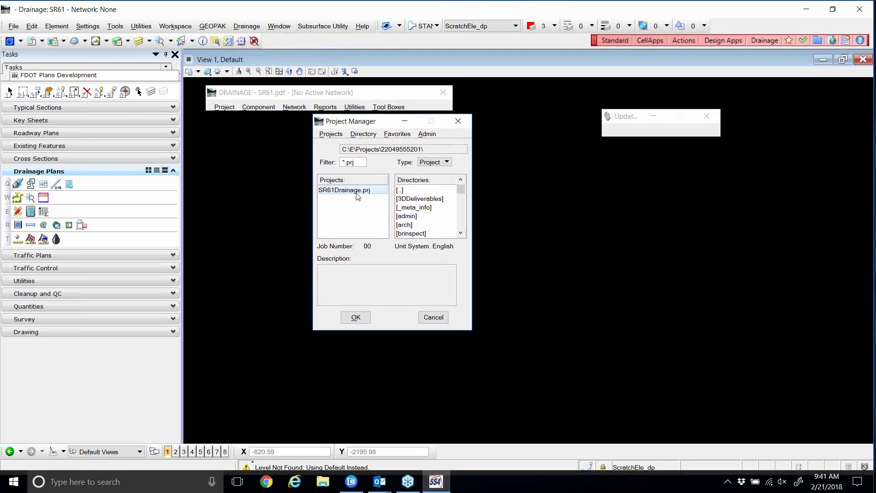
click(363, 316)
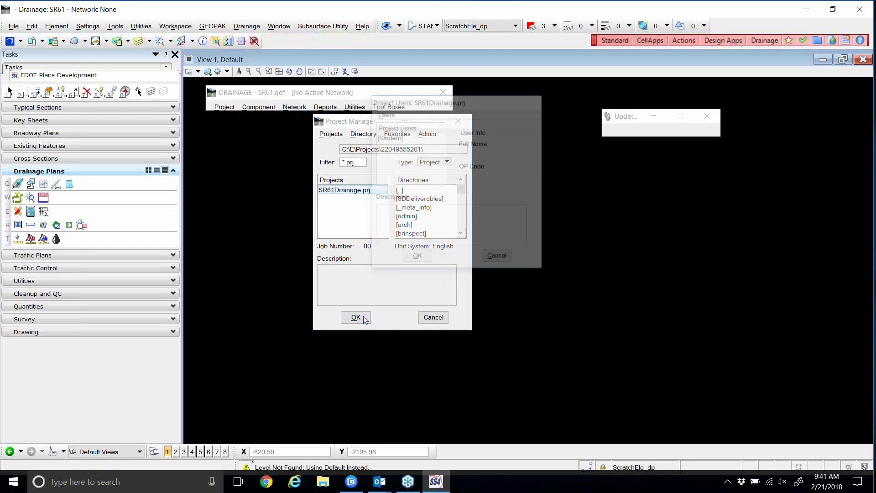
click(396, 138)
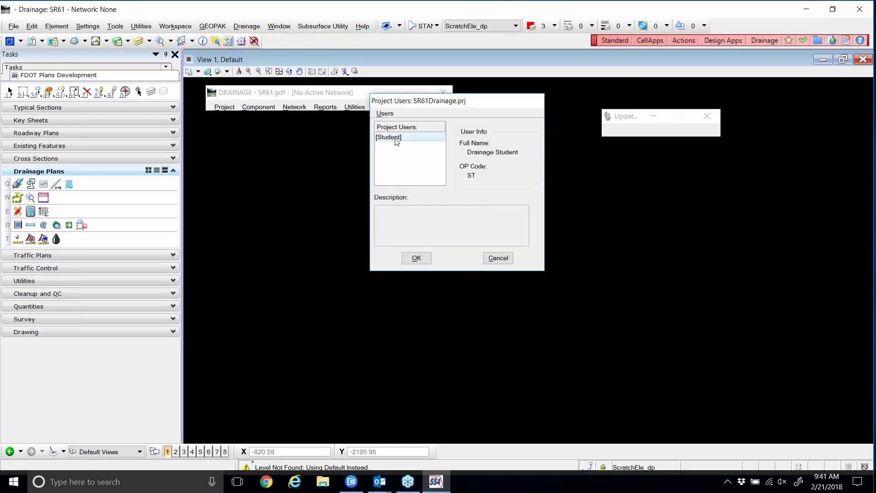
click(421, 258)
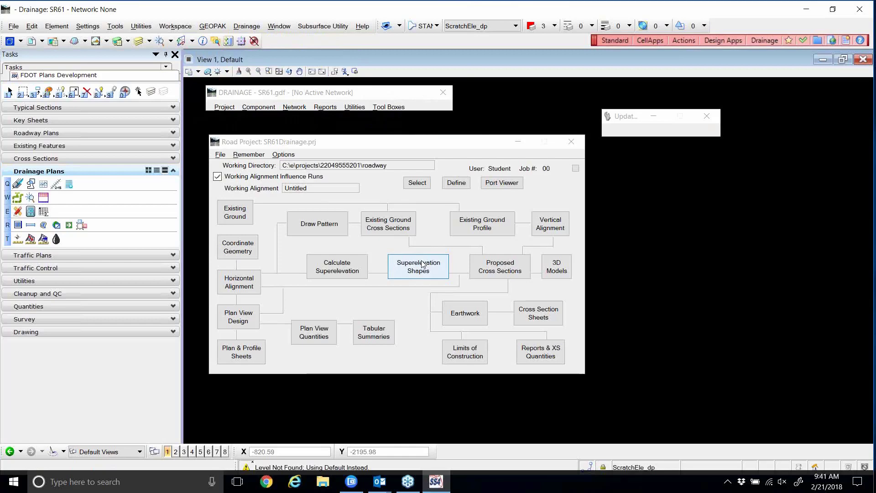
- Minimize the SR61Drainage.prj Road Project window and restore it
click(519, 141)
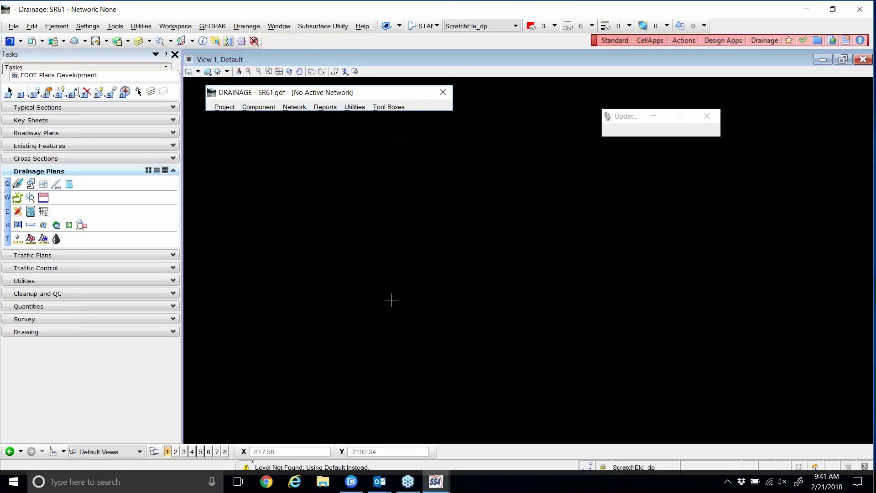
click(443, 478)
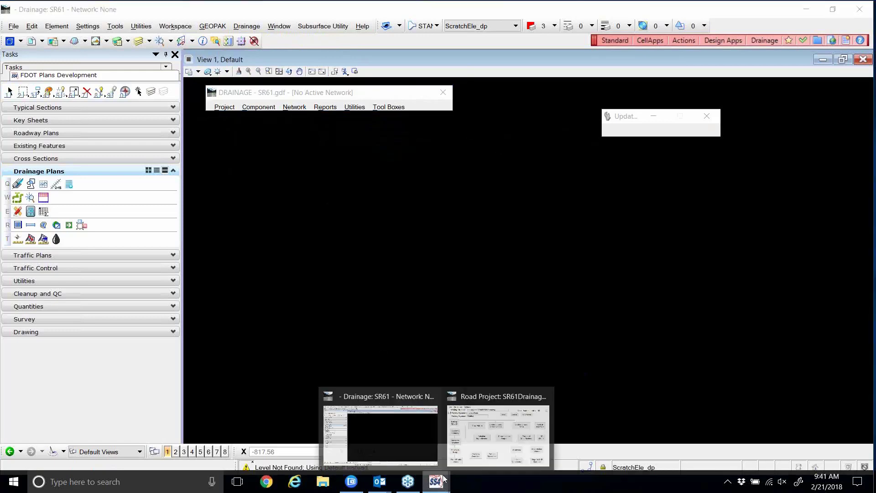
click(483, 390)
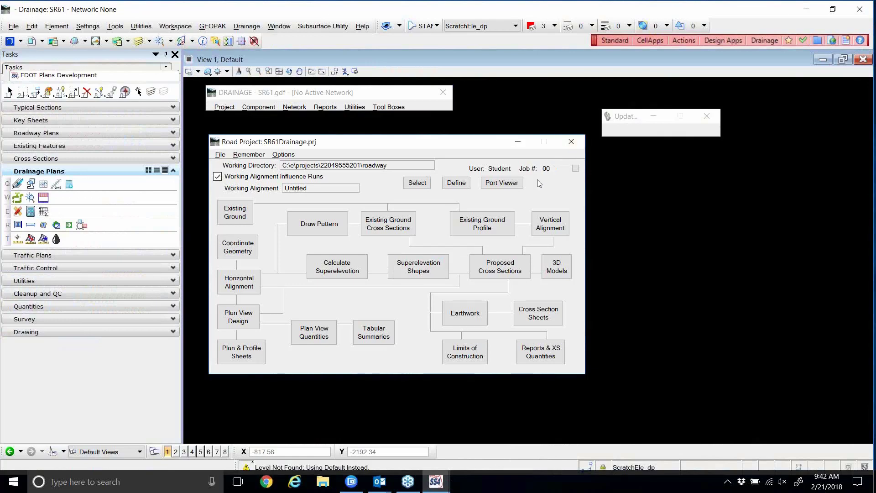
- Close the SR61Drainage.prj road project and exit Project Manager
click(571, 141)
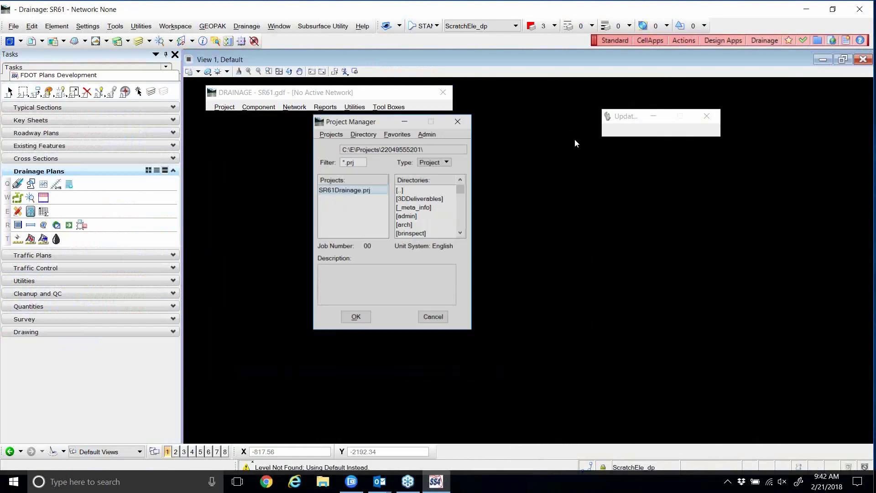
click(437, 317)
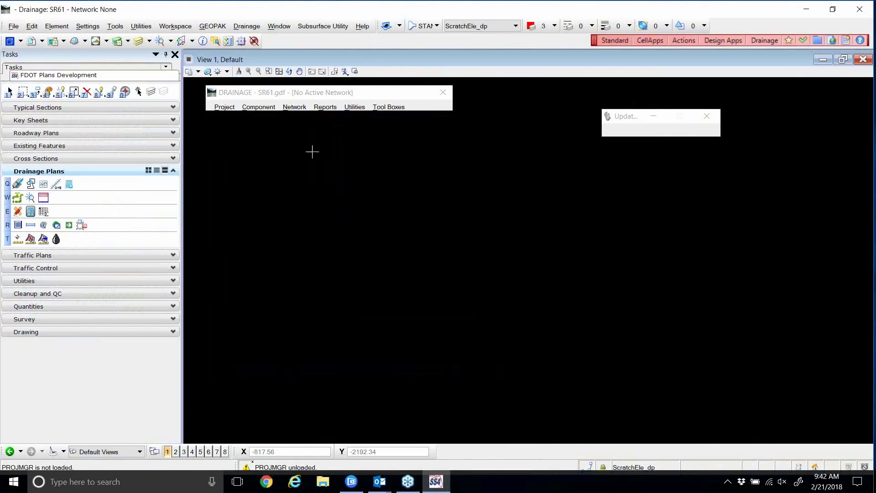
- Review the User Preferences and COGO Preferences through the drainage preferences' Project Components page, and dismiss everything without storing changes
click(226, 107)
click(243, 163)
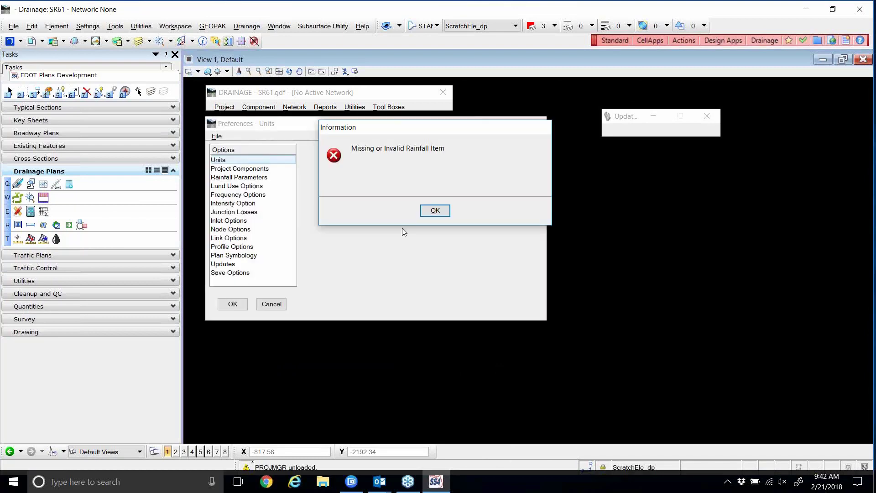
click(435, 211)
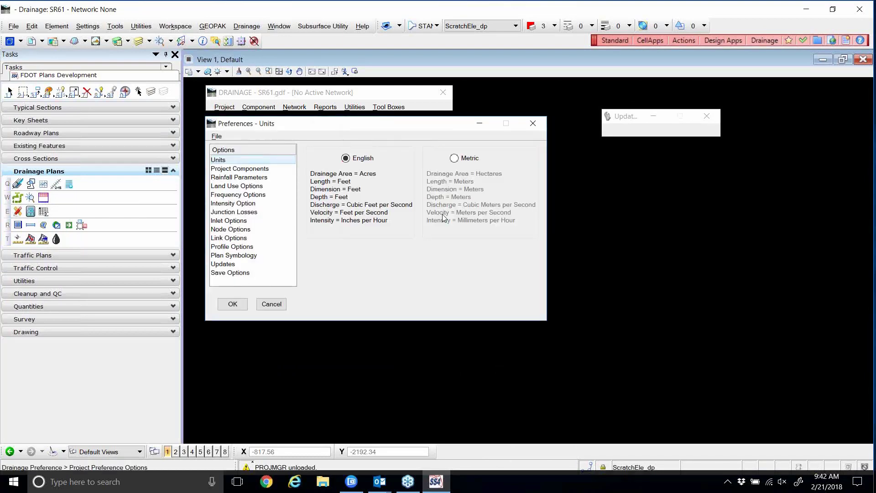
click(244, 169)
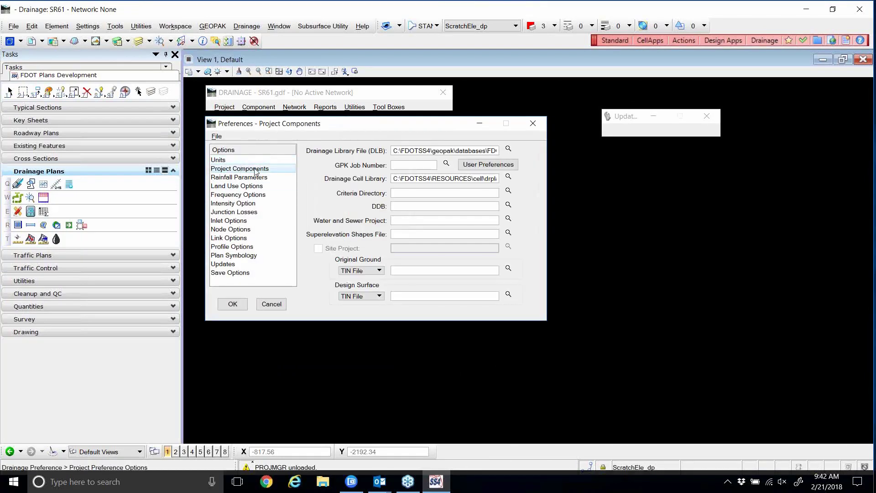
click(489, 165)
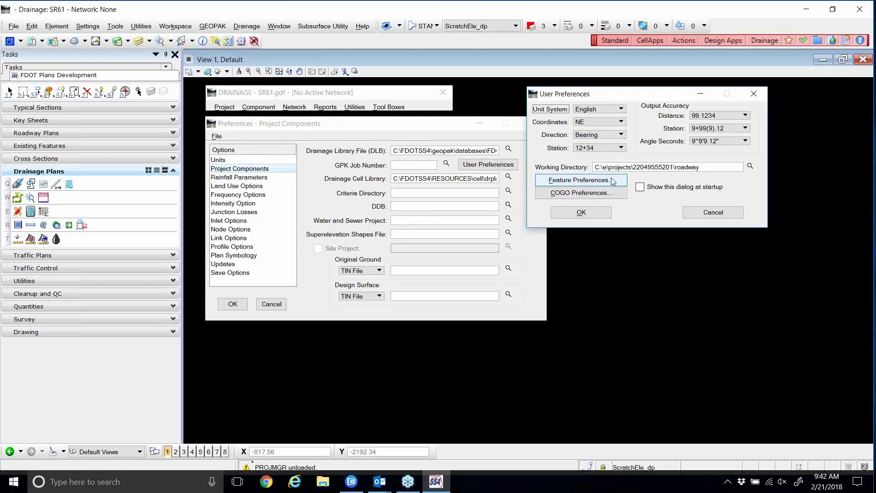
click(594, 193)
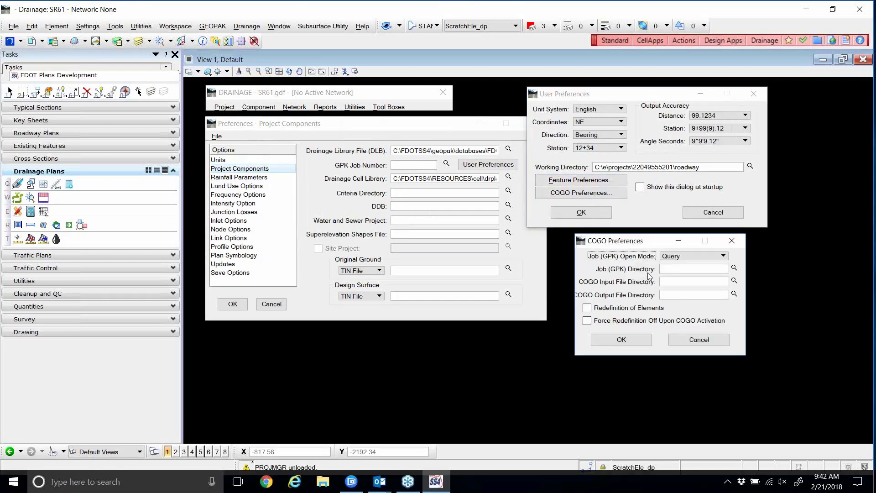
click(714, 339)
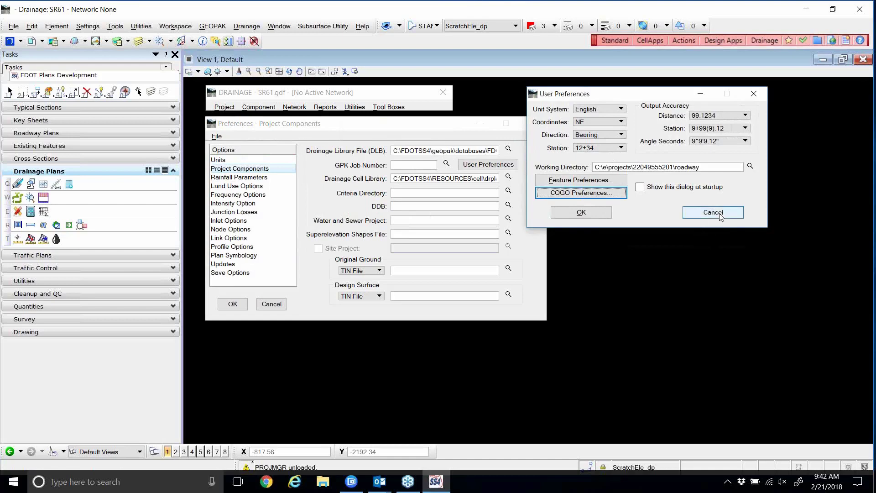
click(720, 214)
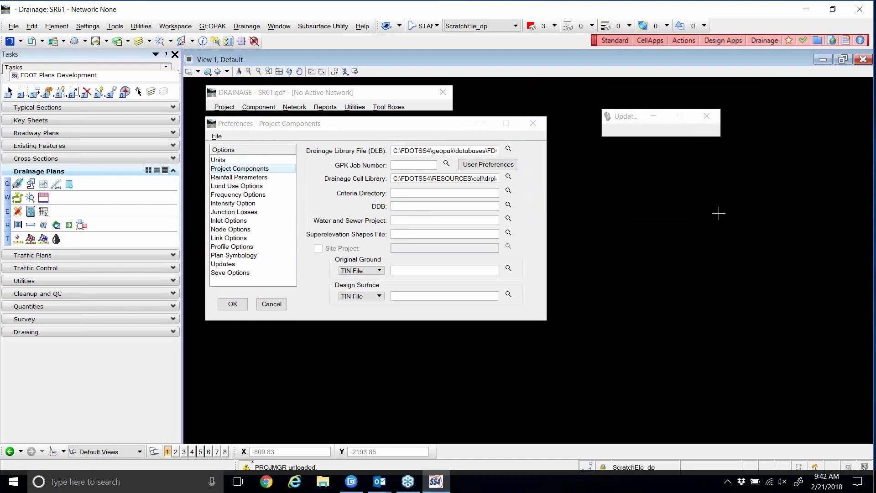
click(533, 123)
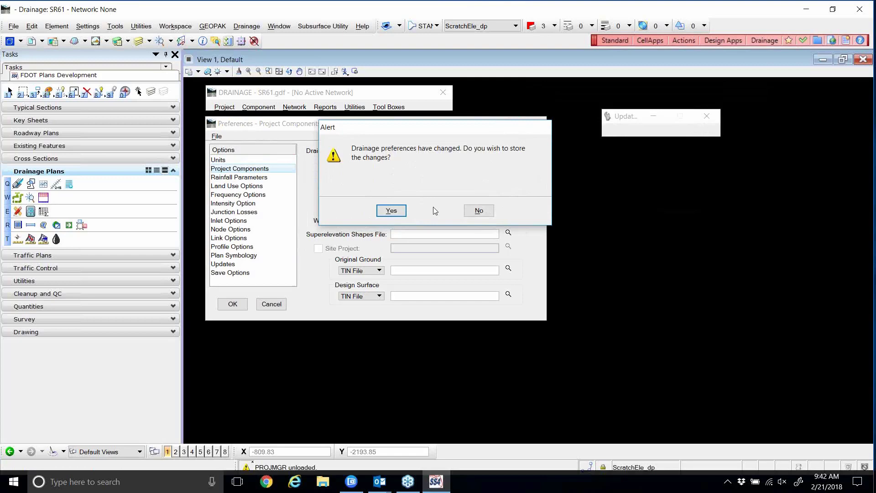
click(474, 212)
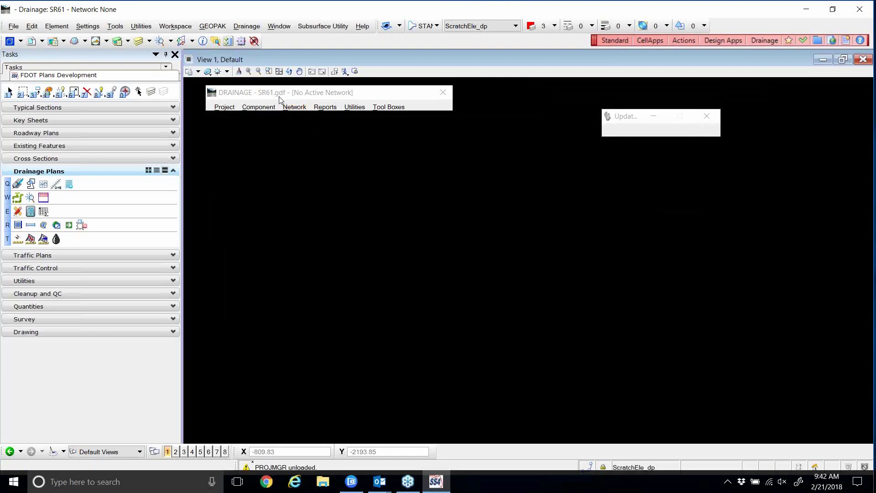
- Reopen the drainage project preferences, try the Metric unit option, and set the units back to English
click(225, 108)
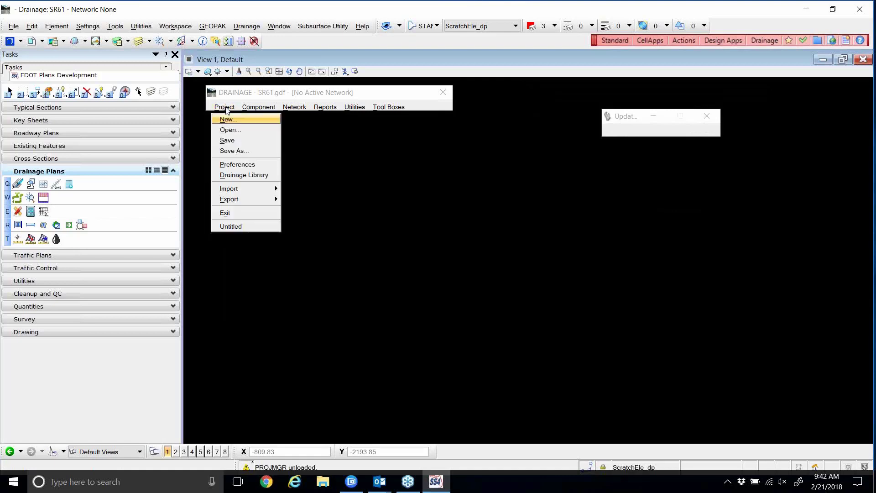
click(237, 165)
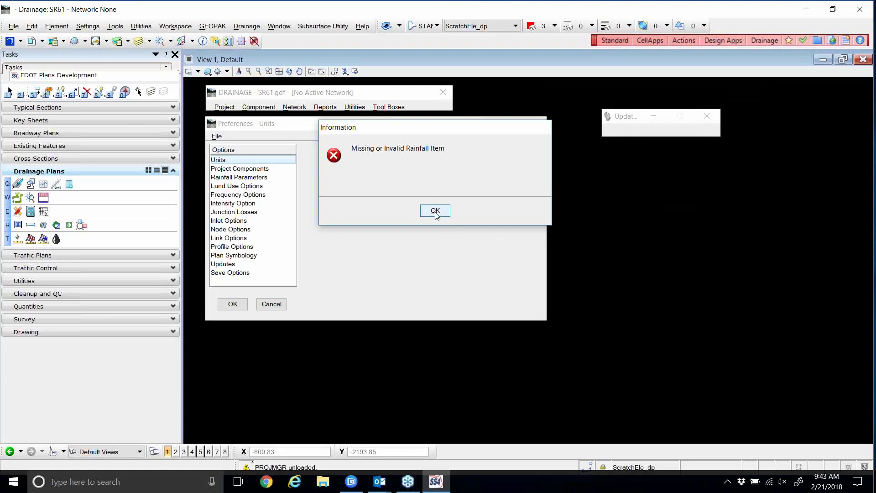
click(435, 211)
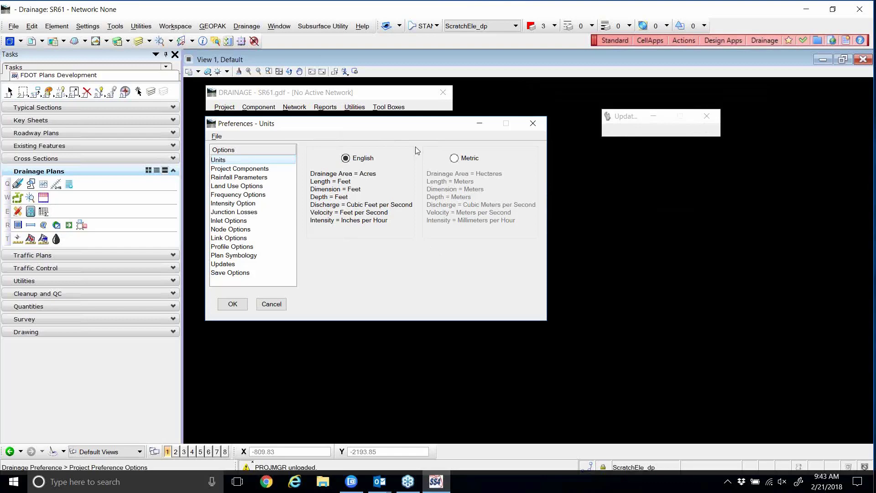
click(455, 160)
click(345, 157)
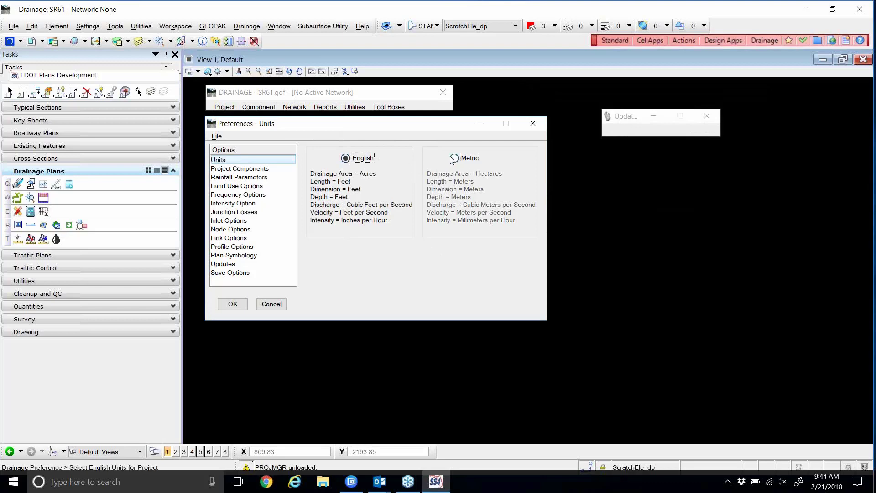
click(454, 158)
click(346, 158)
click(252, 170)
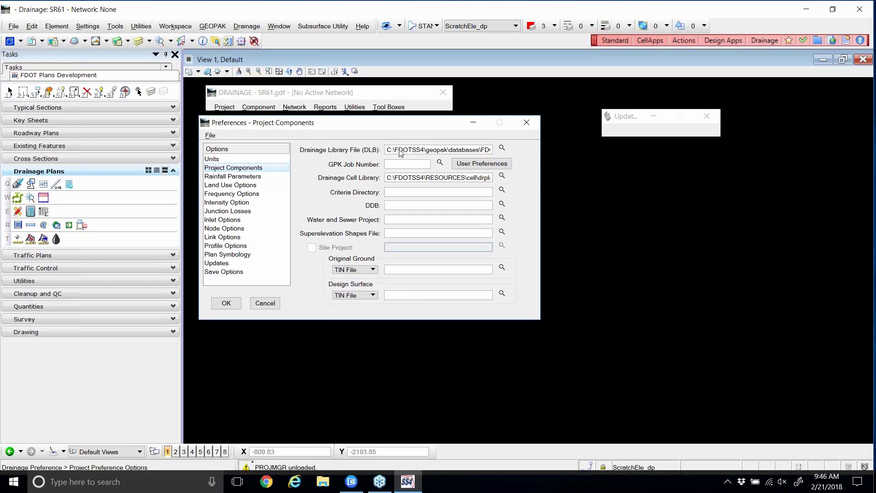
click(502, 148)
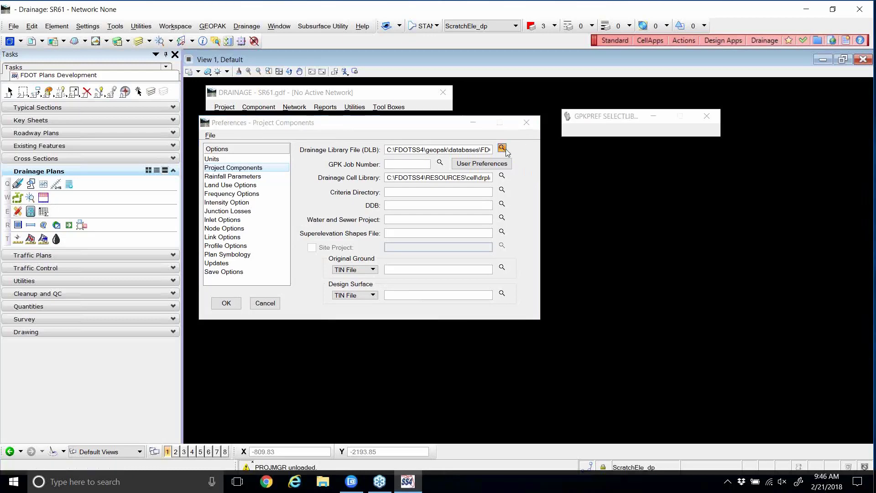
click(447, 98)
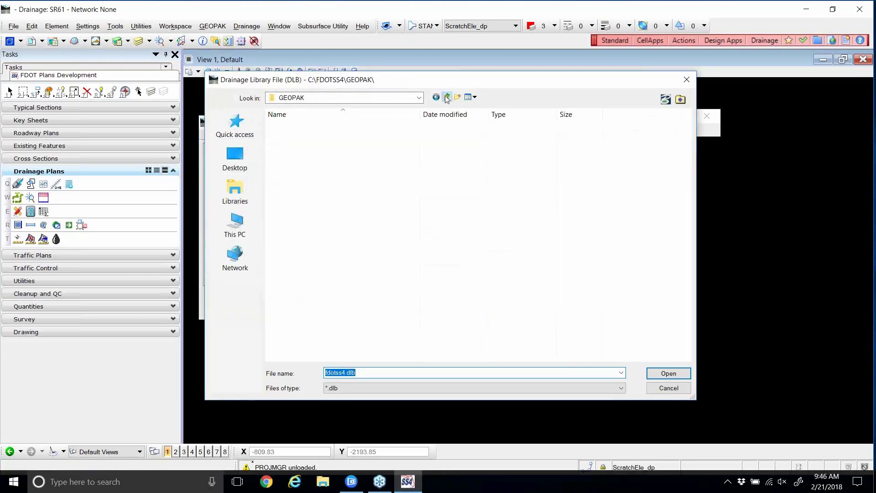
click(447, 97)
click(447, 98)
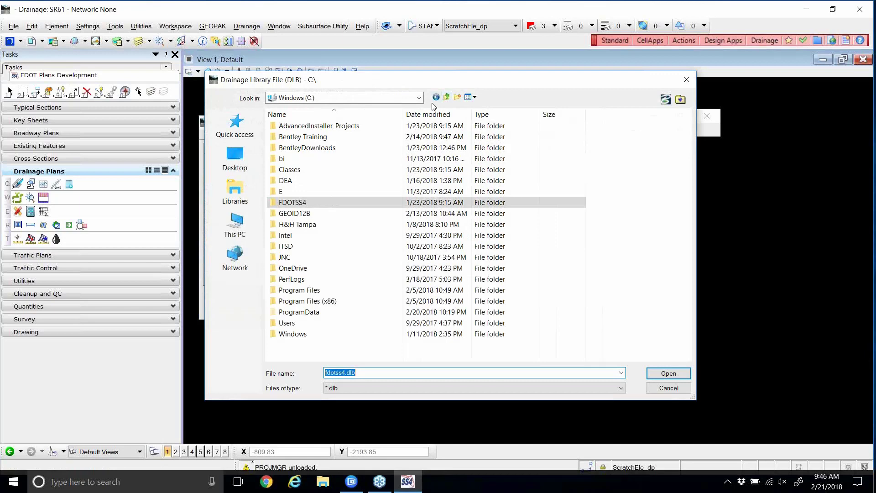
double_click(285, 191)
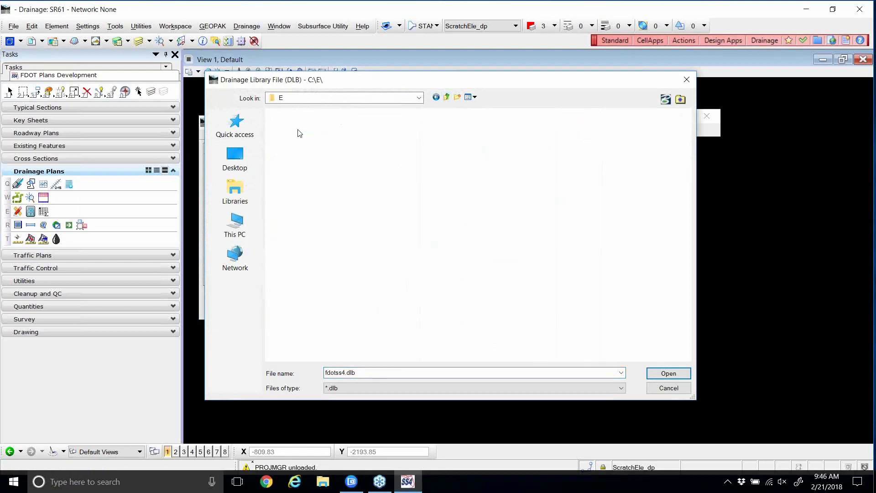
double_click(310, 127)
double_click(318, 126)
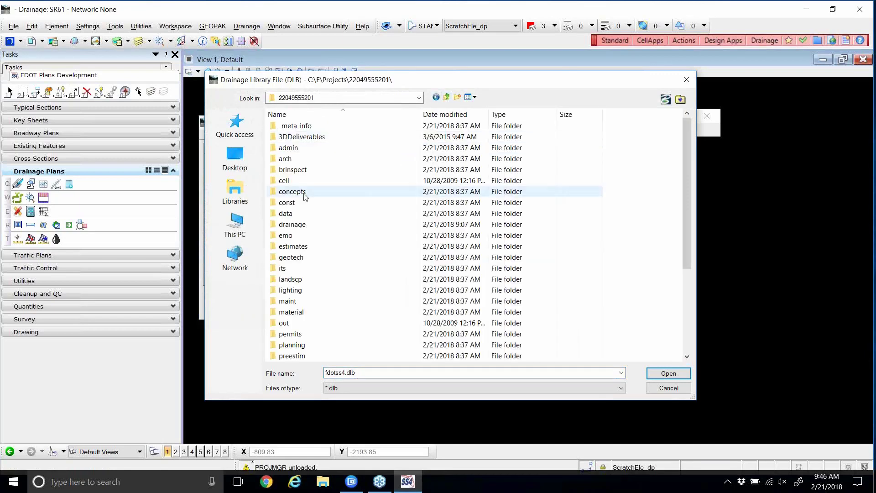
double_click(301, 224)
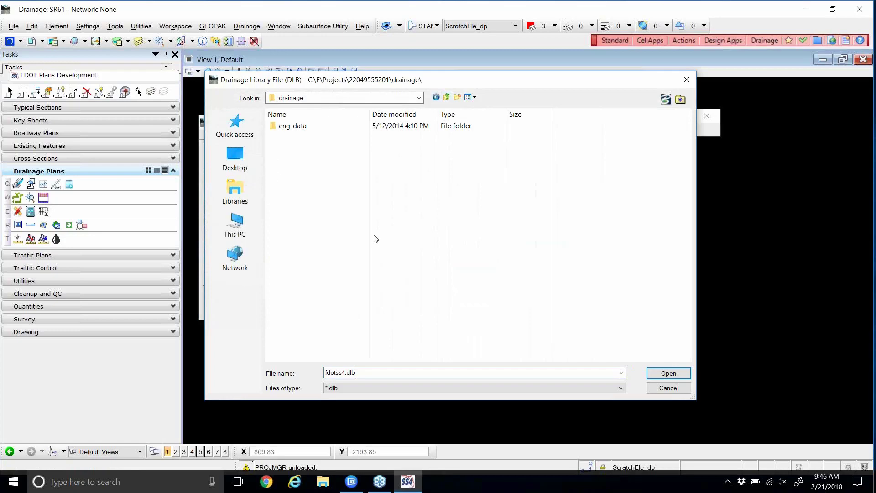
click(667, 386)
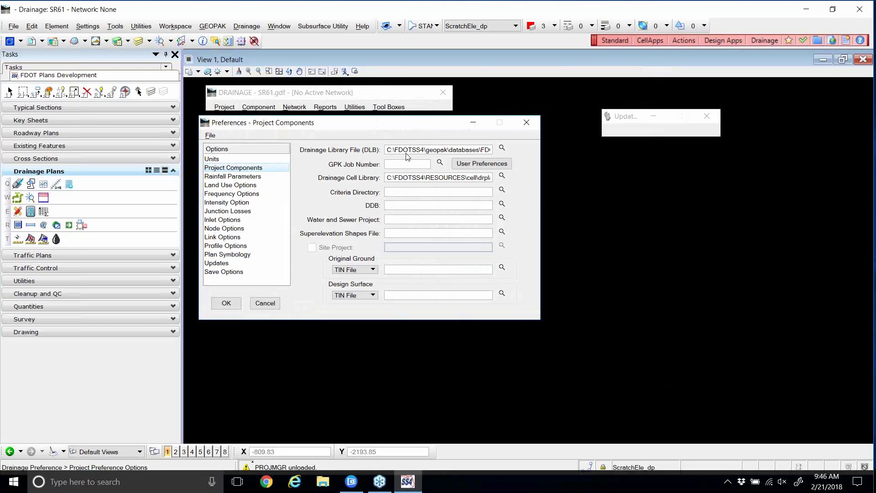
- Set the project's GPK job number to 00 by choosing job00.gpk
click(440, 163)
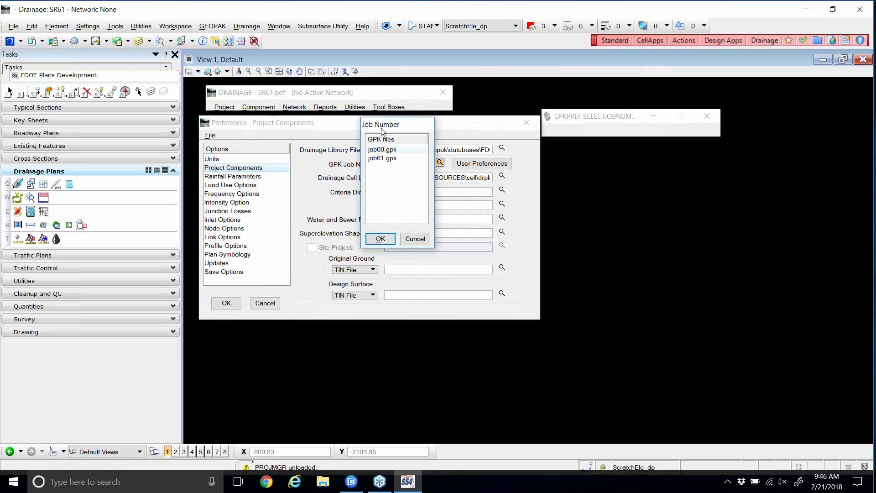
drag(385, 129, 404, 133)
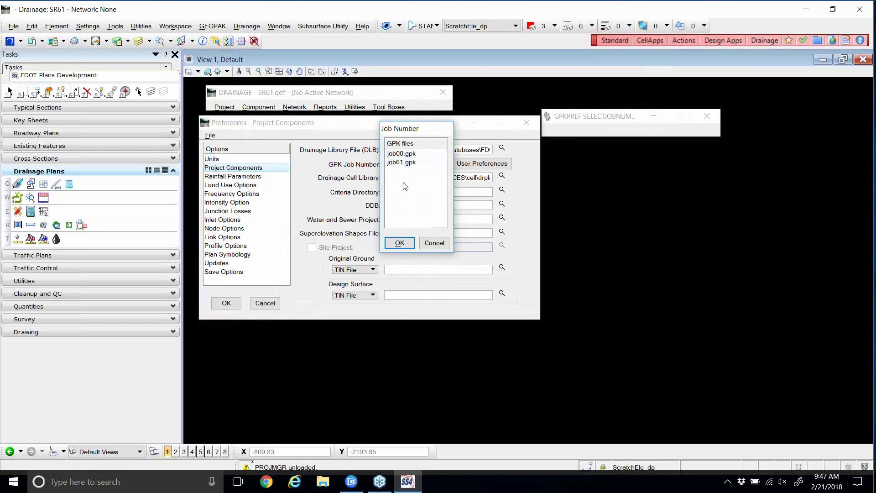
click(406, 155)
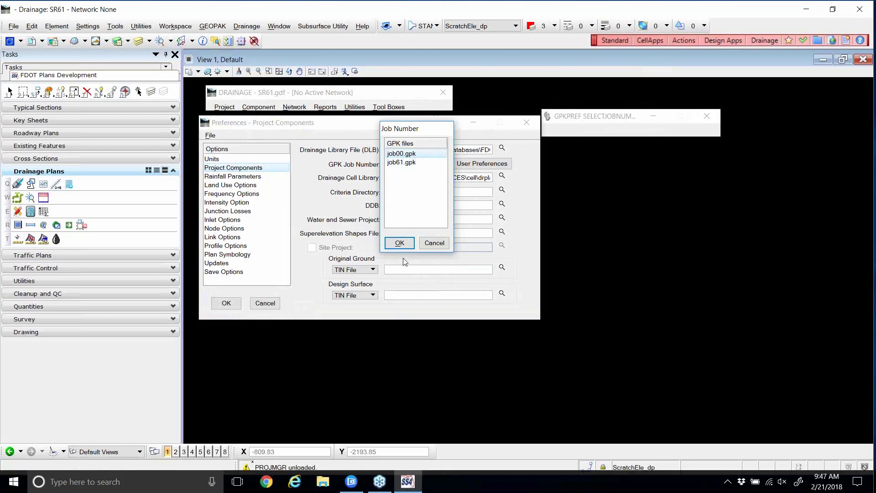
click(399, 243)
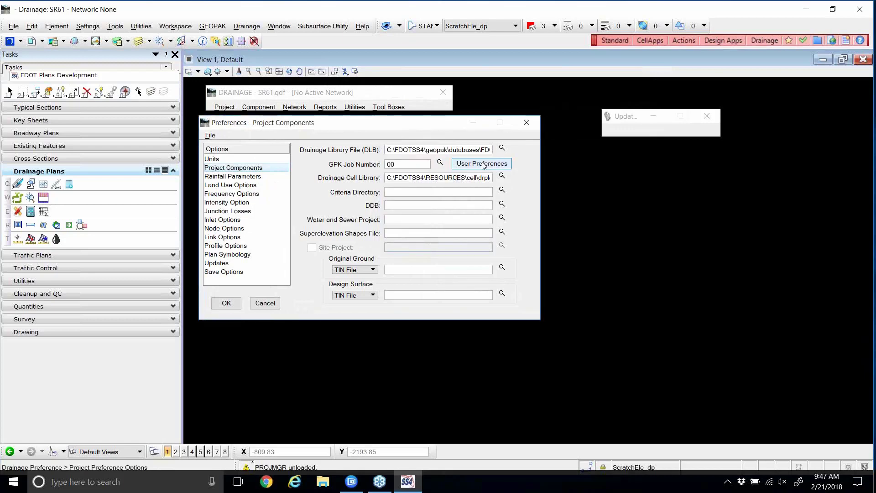
- Review the User Preferences, the COGO directory settings and the available GPK job files, cancelling each without changes
click(484, 164)
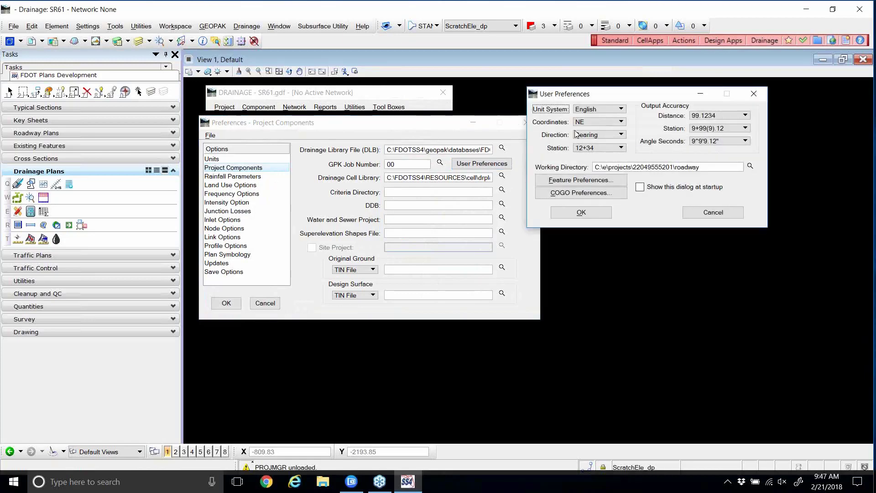
drag(602, 97, 629, 91)
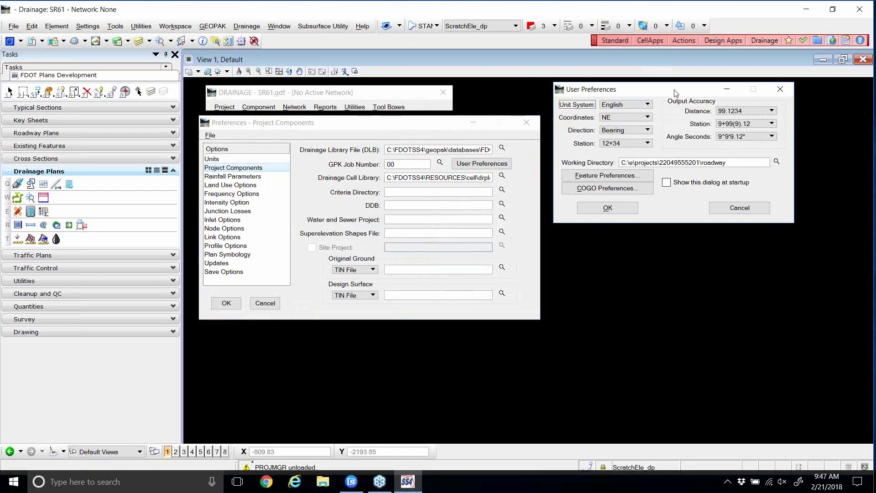
drag(676, 93, 684, 93)
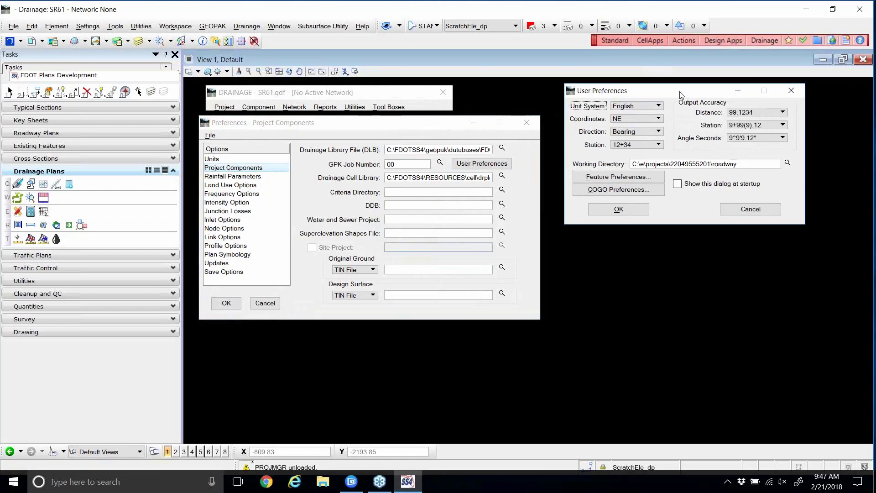
click(633, 191)
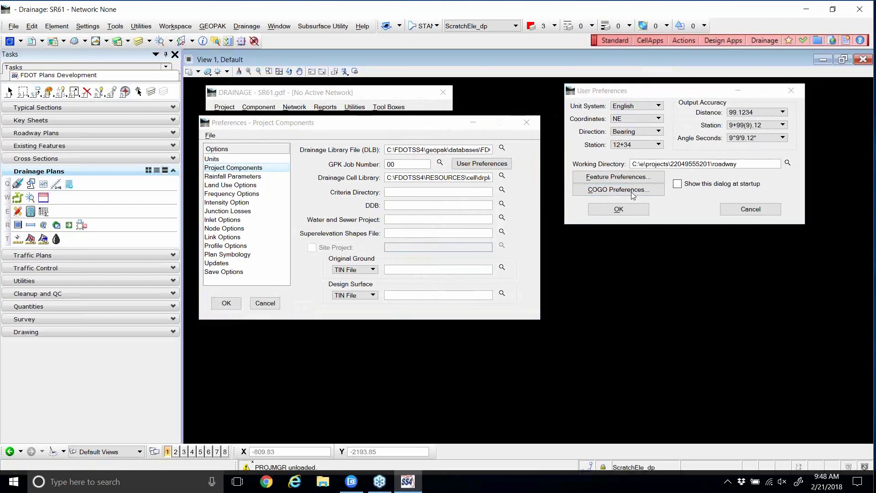
drag(634, 242, 449, 94)
click(499, 121)
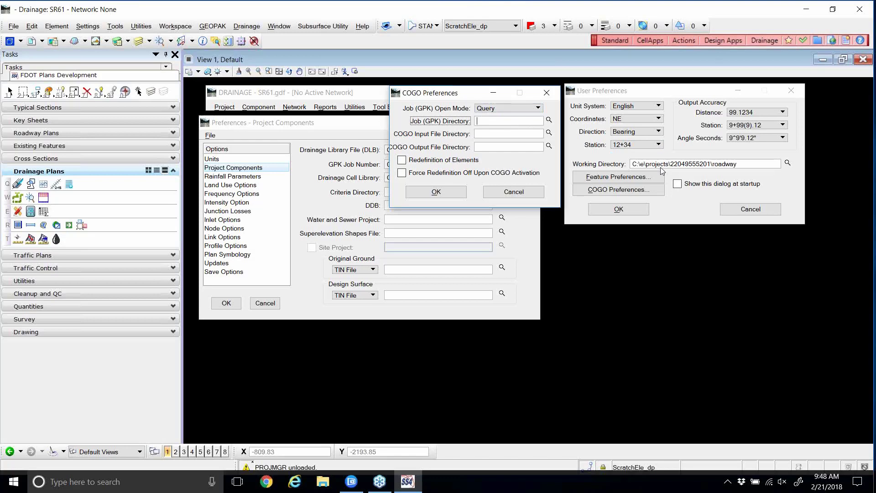
click(522, 195)
click(744, 210)
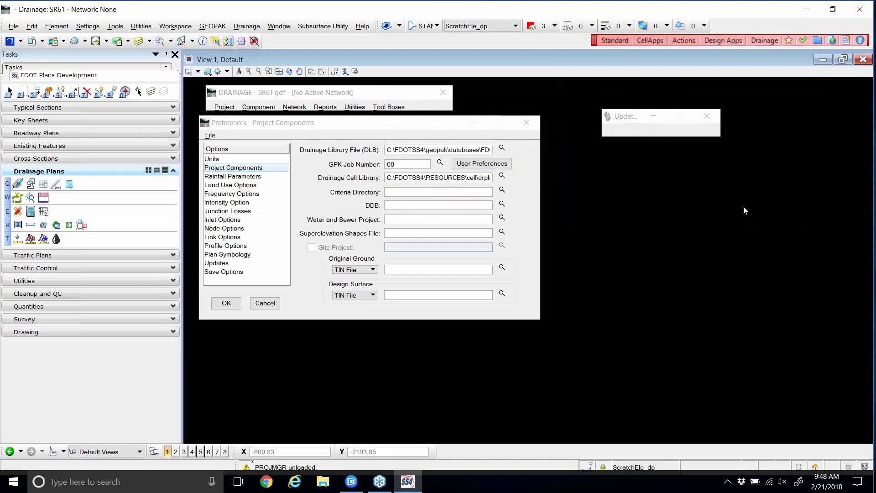
click(440, 163)
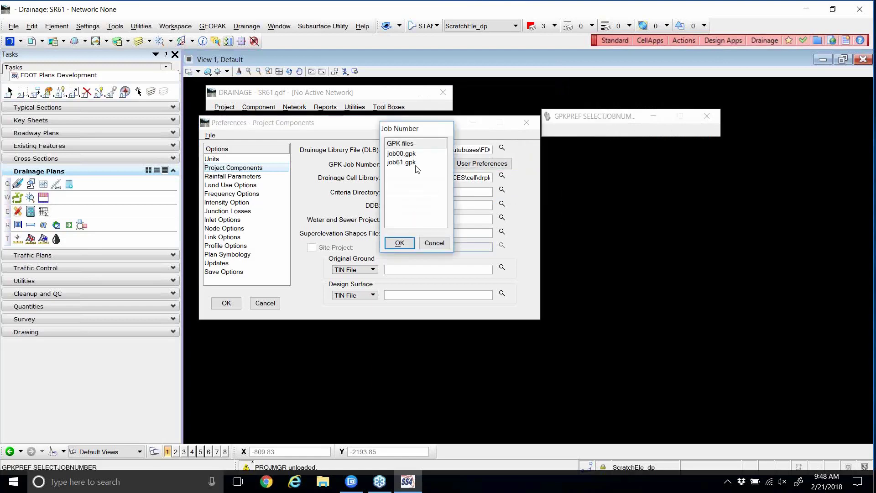
click(438, 243)
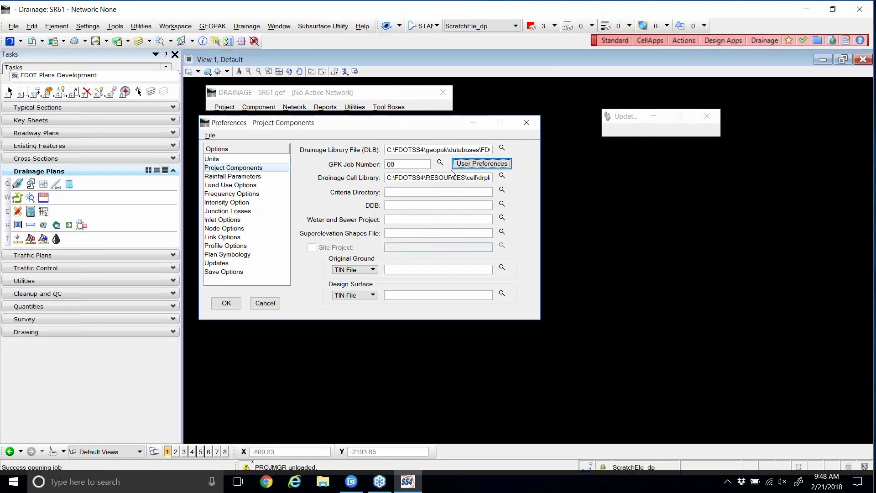
click(462, 165)
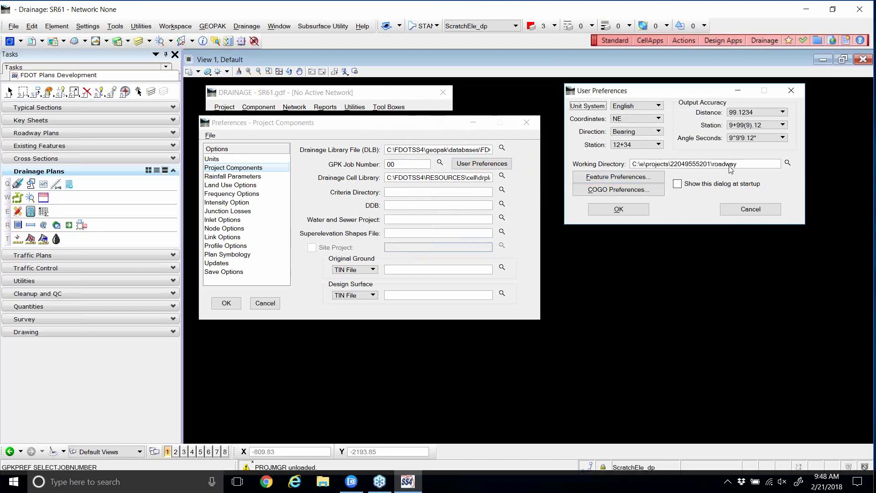
click(651, 190)
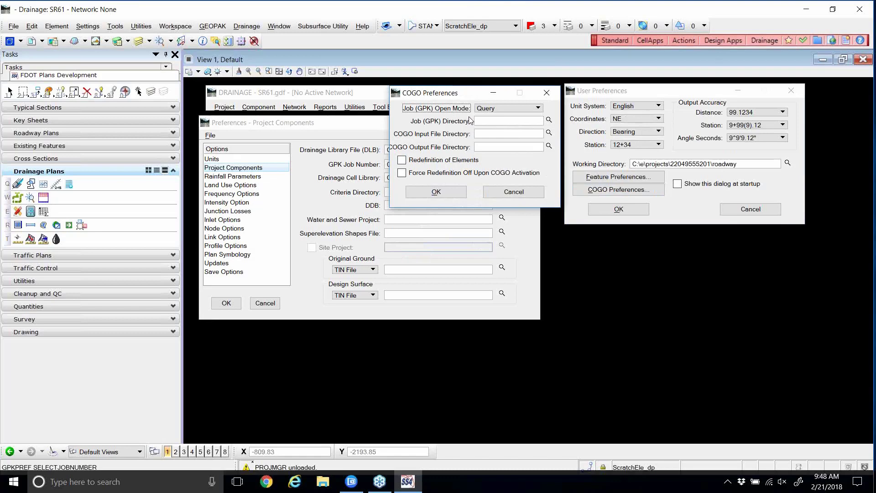
click(549, 120)
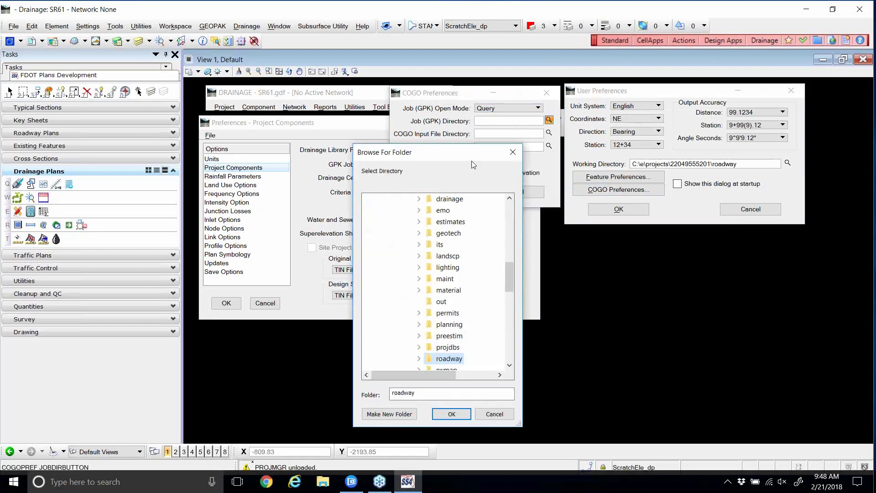
scroll(469, 228, up, 4)
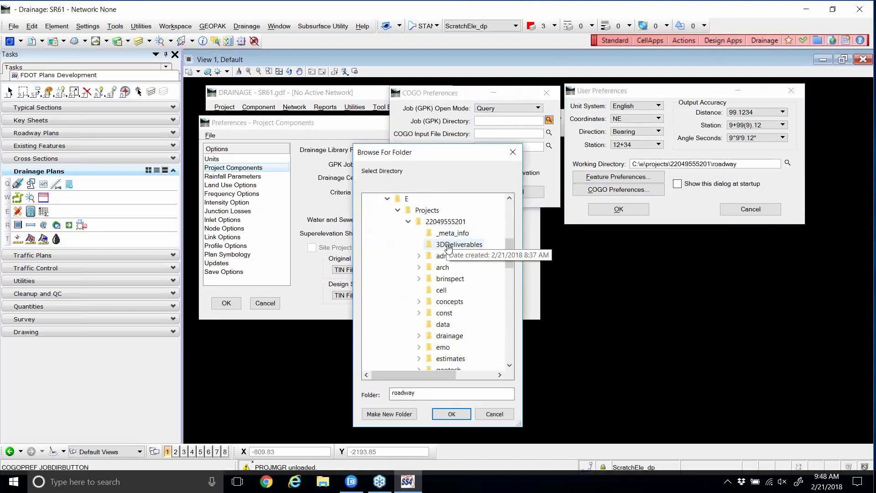
click(441, 223)
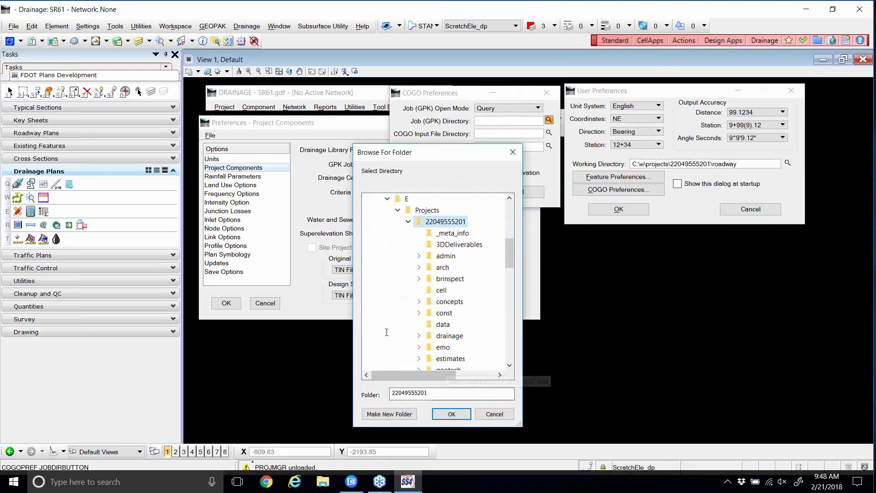
click(450, 414)
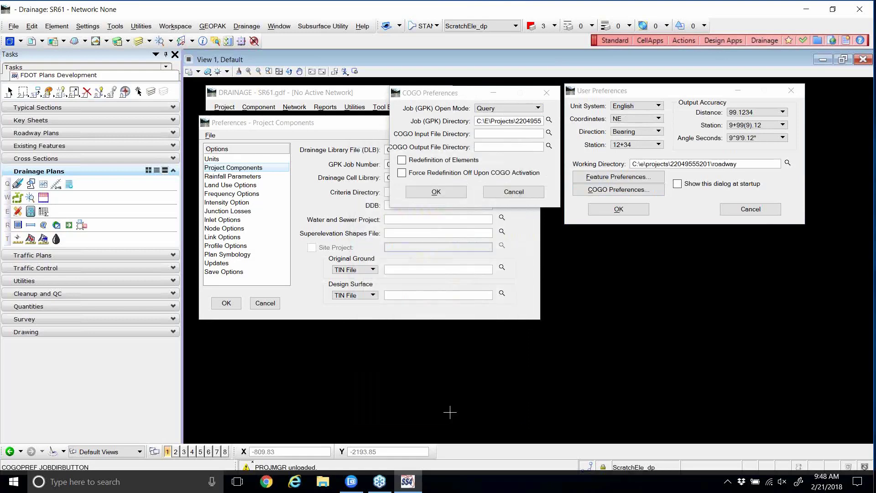
click(436, 192)
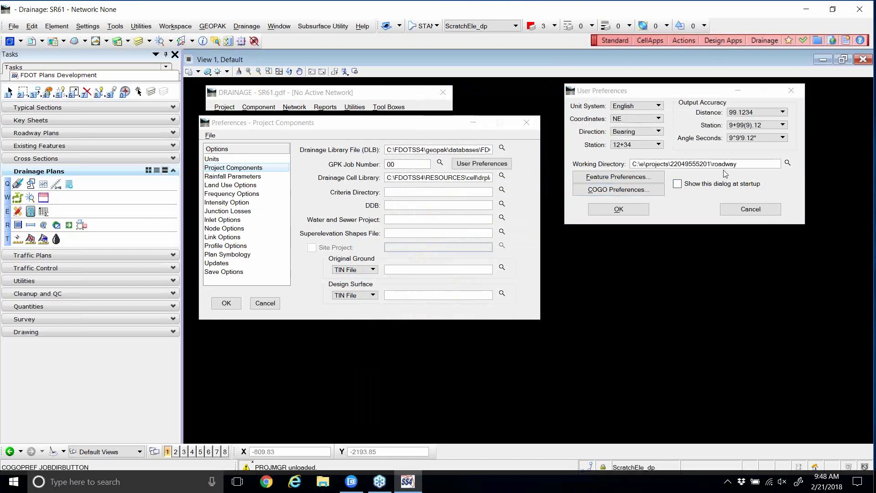
- Accept the user preferences with the roadway working directory and check the list of available GPK job files
click(608, 210)
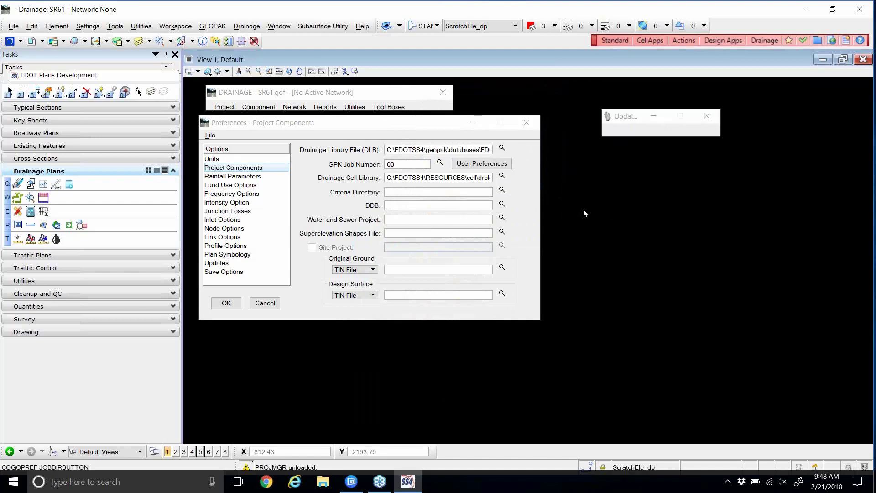
click(440, 162)
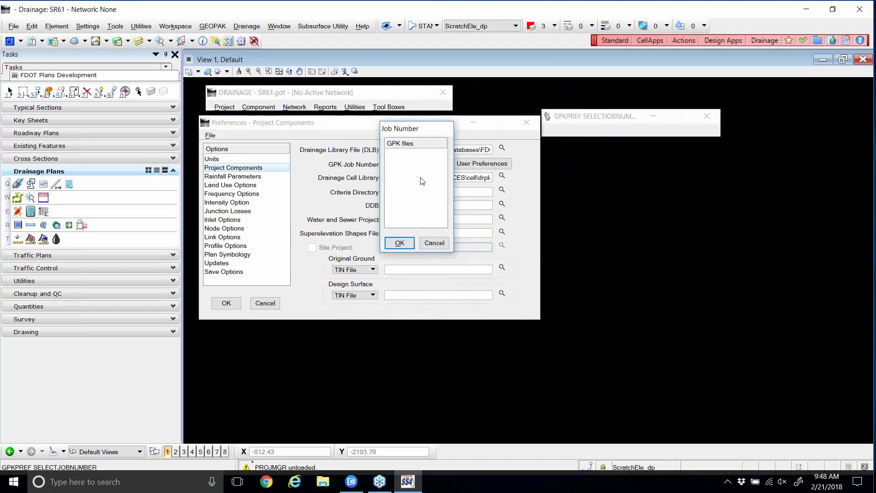
click(434, 242)
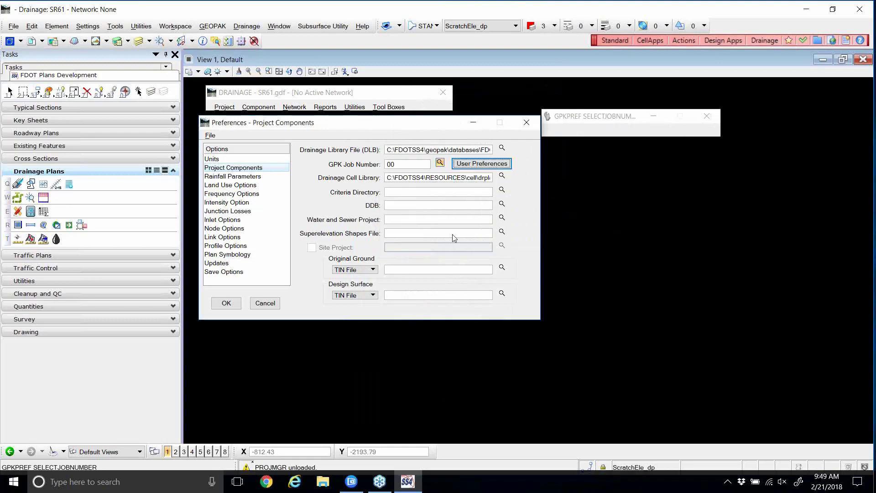
- Clear the Job (GPK) Directory in the COGO preferences and accept the user preferences
click(482, 164)
click(607, 193)
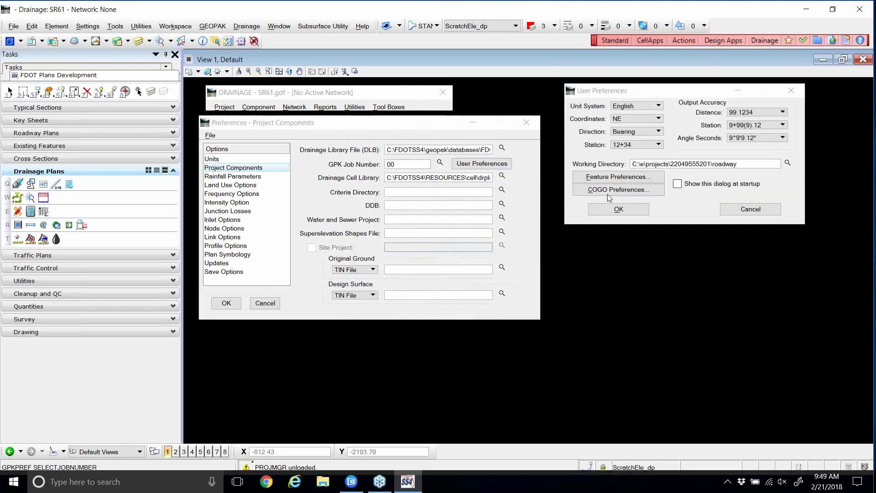
drag(514, 121, 430, 126)
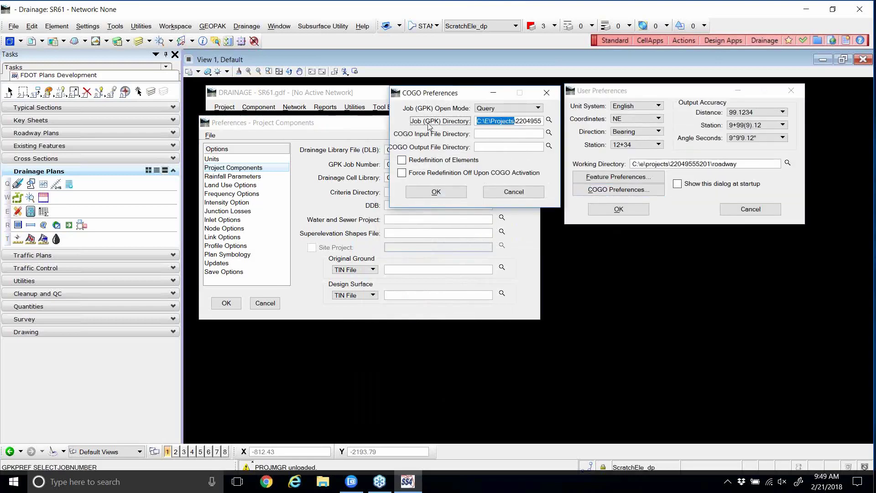
key(Delete)
key(Delete)
key(Delete)
key(Delete)
key(Delete)
key(Delete)
key(Delete)
key(Delete)
key(Delete)
key(Delete)
key(Delete)
key(Delete)
key(Delete)
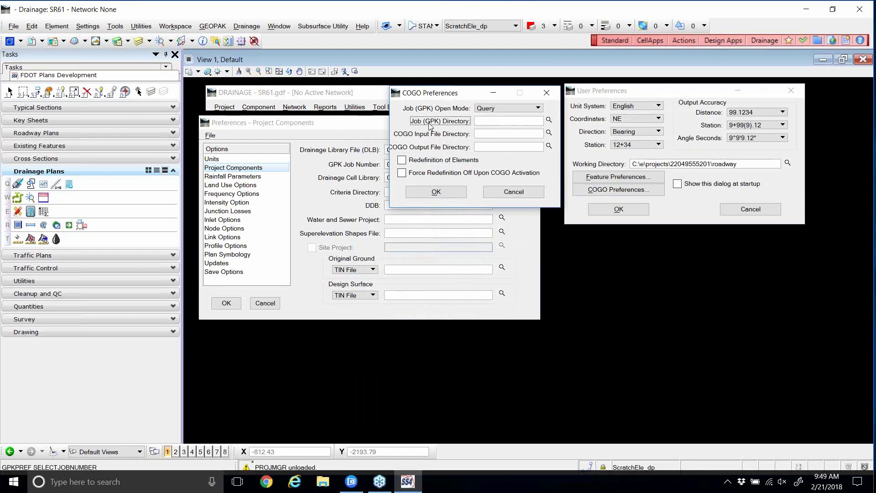
click(439, 192)
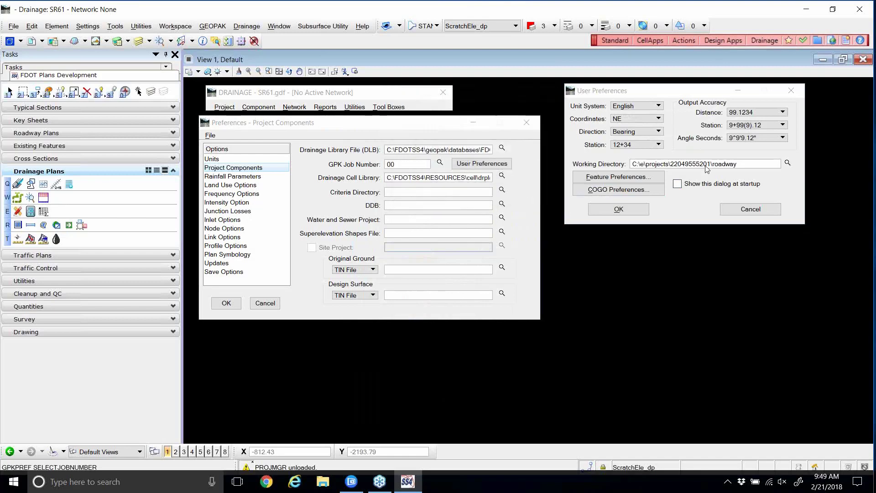
click(638, 209)
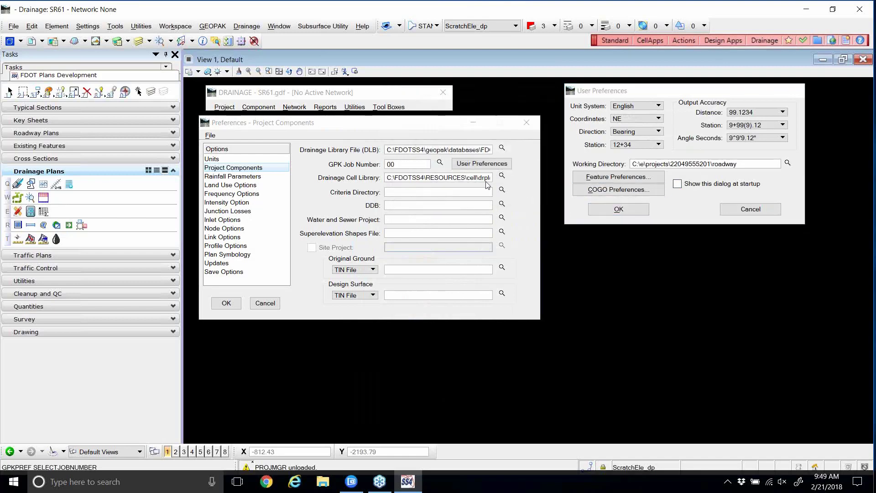
- Choose job00.gpk as the GPK job for the drainage project
click(439, 163)
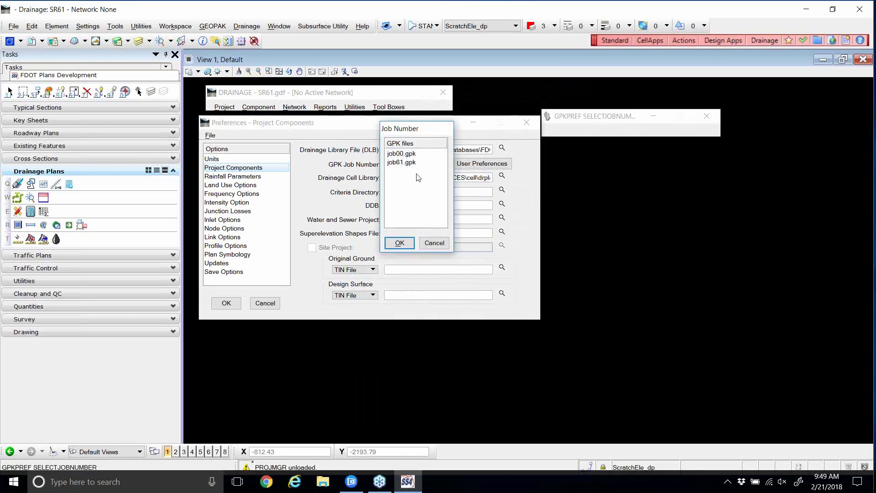
click(401, 155)
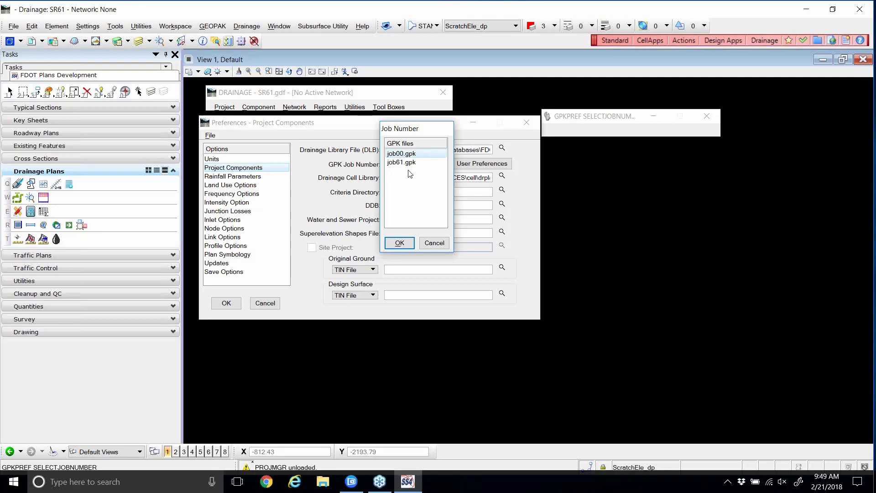
click(400, 243)
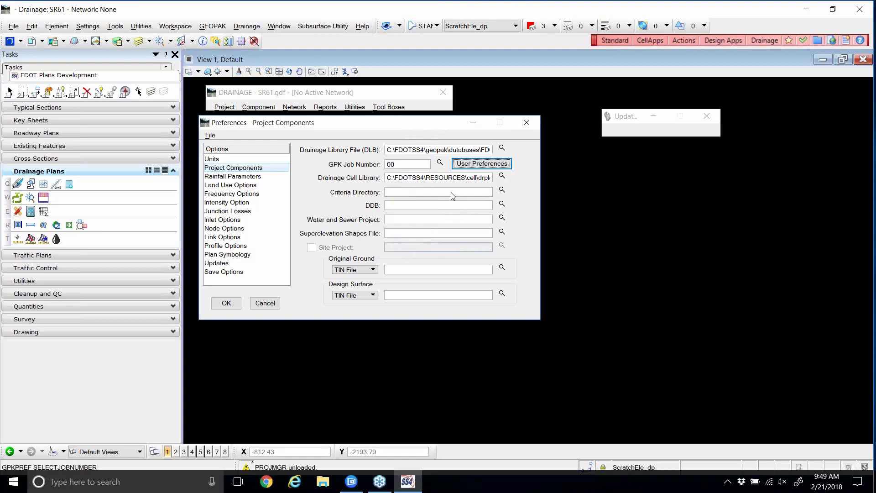
- Set the Criteria Directory to the C:\FDOTSS4\GEOPAK\criteria\Drainage folder
click(502, 191)
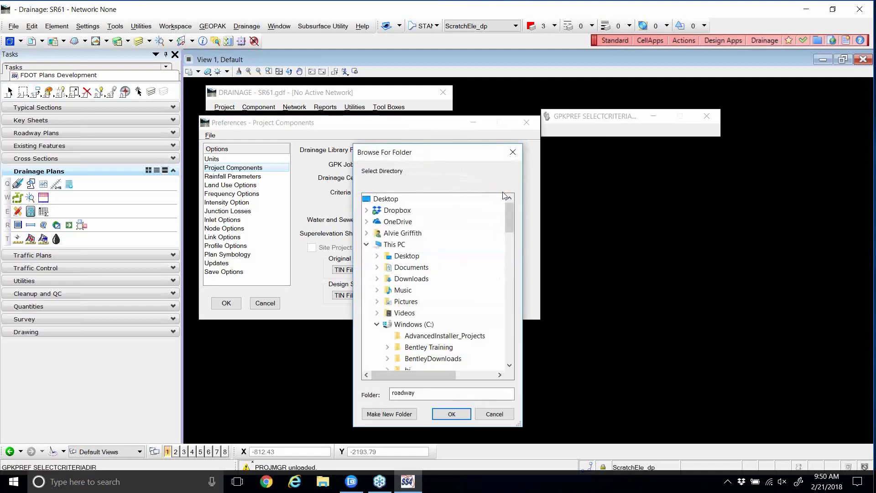
drag(449, 148, 482, 48)
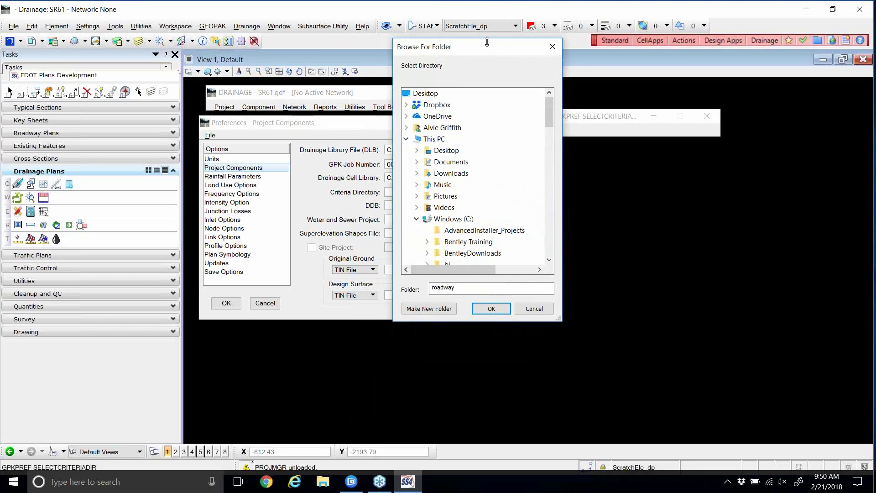
scroll(479, 140, down, 3)
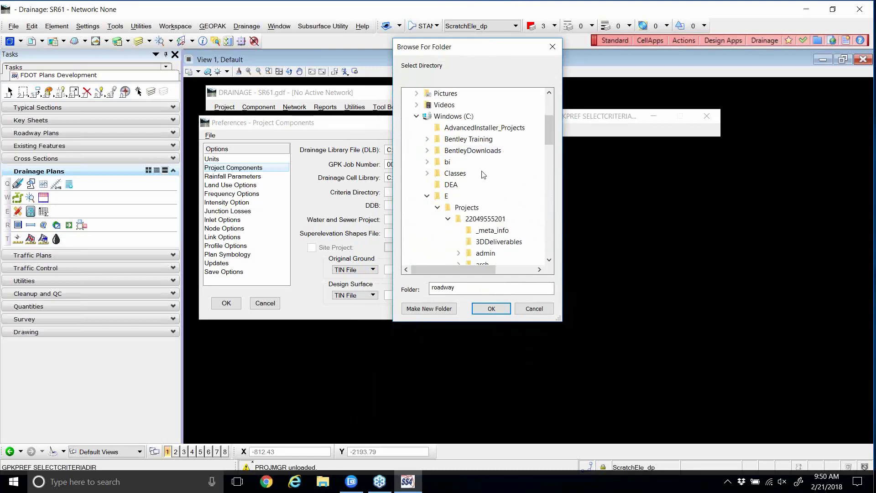
scroll(484, 175, down, 7)
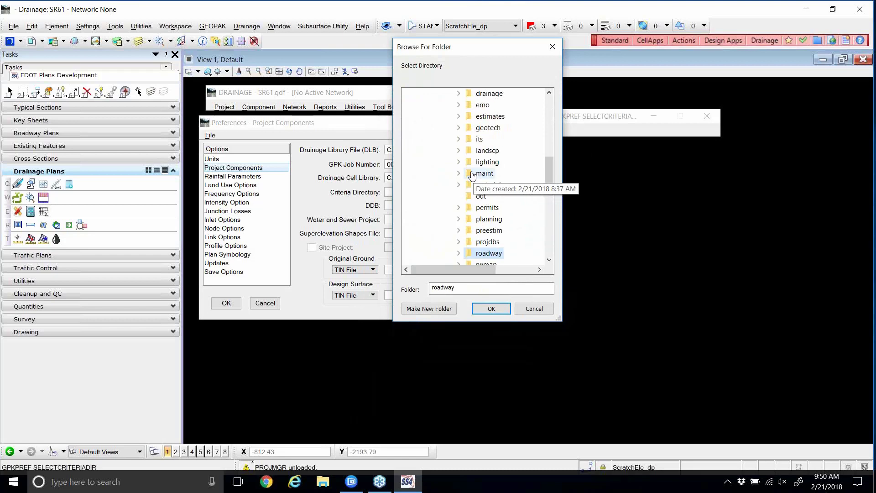
scroll(473, 174, down, 5)
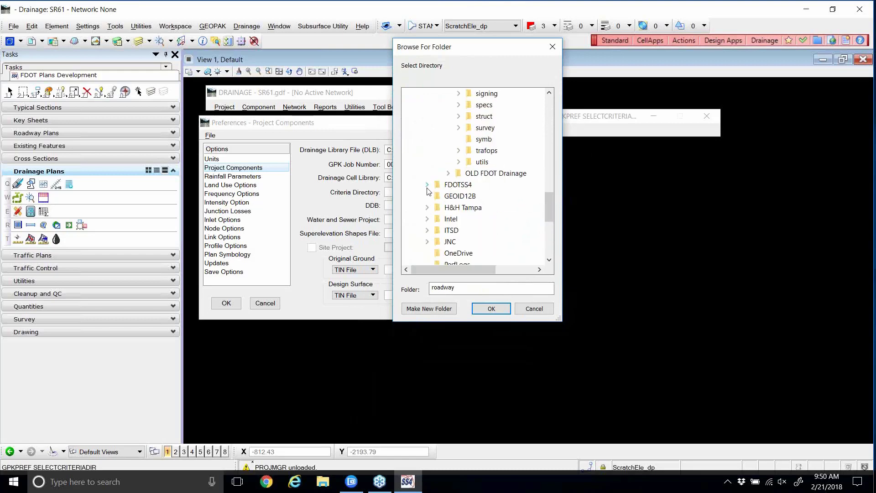
click(427, 184)
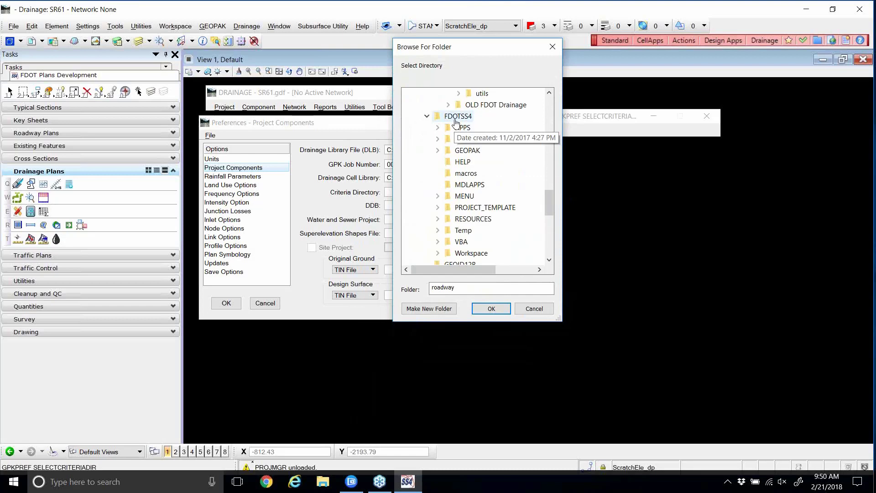
click(445, 152)
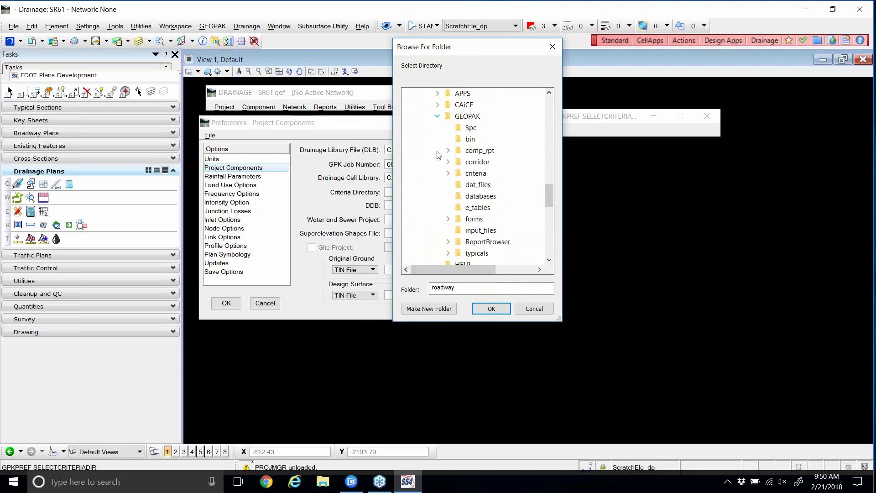
click(448, 176)
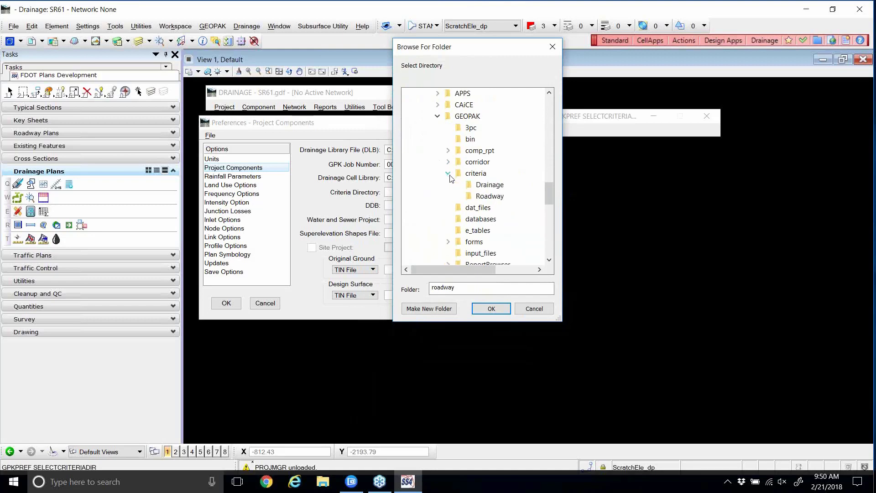
click(487, 184)
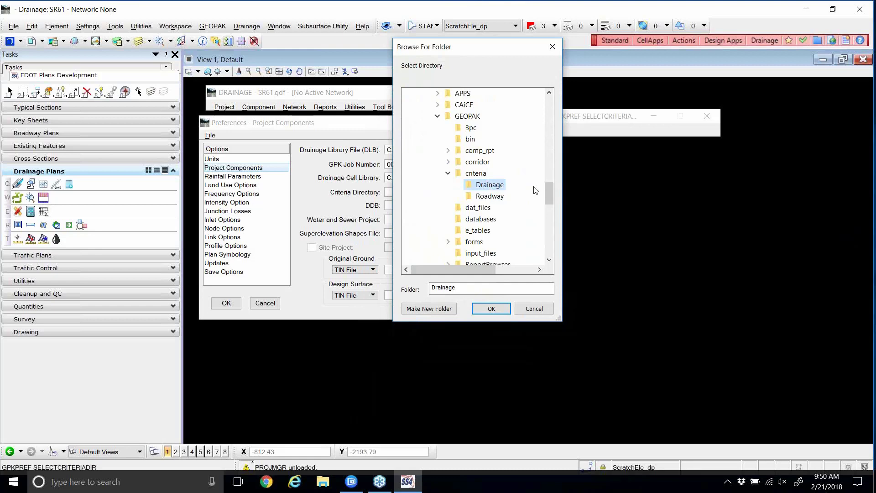
scroll(536, 190, up, 1)
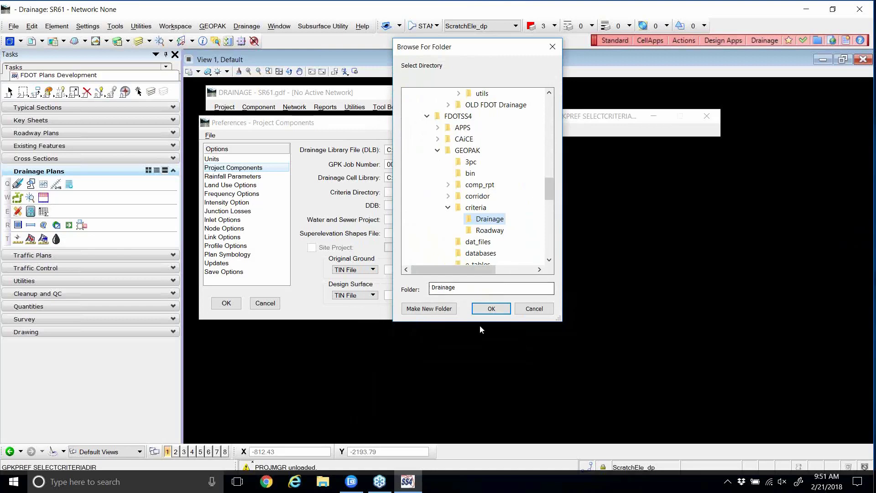
click(492, 309)
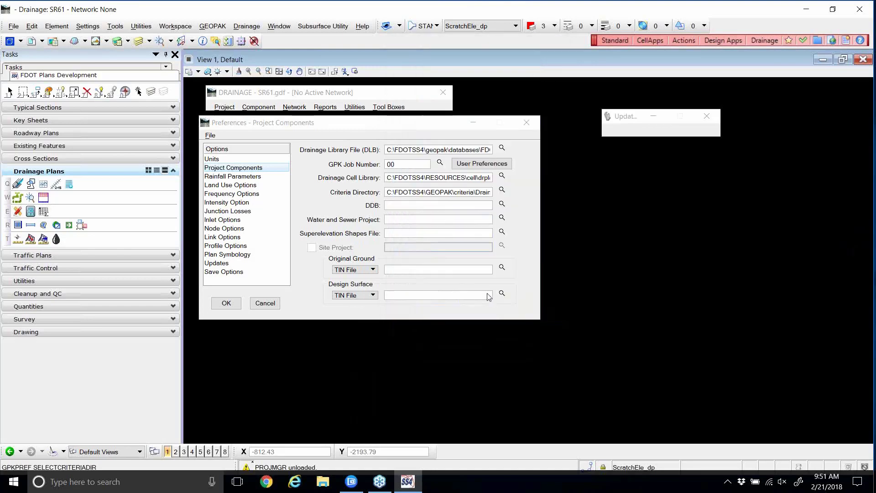
- Assign fdotss4.ddb from C:\FDOTSS4\GEOPAK\databases as the project's DDB file
drag(410, 126, 416, 126)
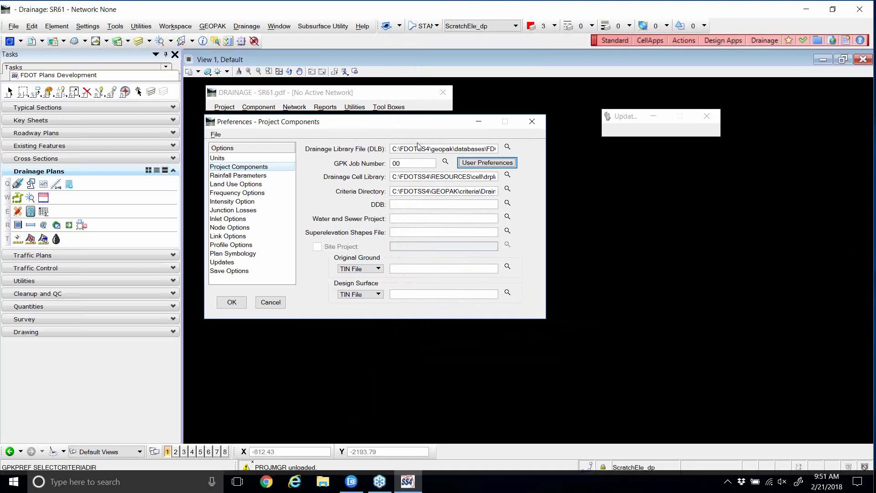
click(507, 205)
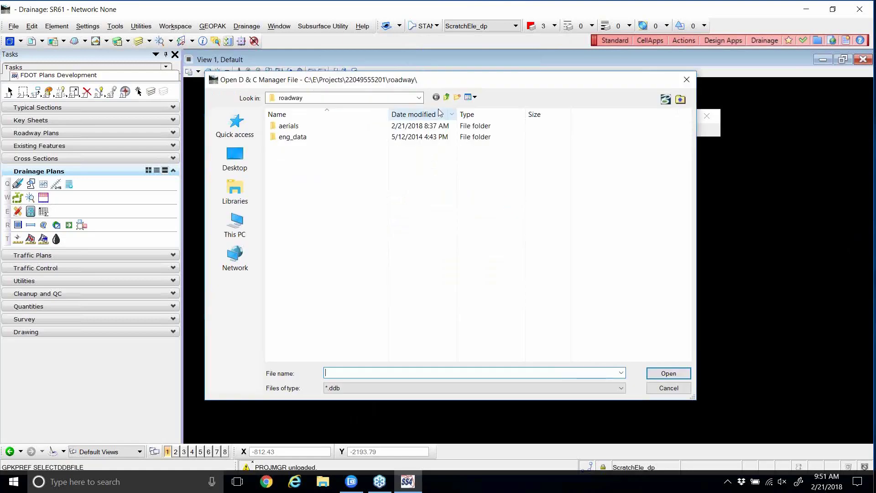
click(418, 98)
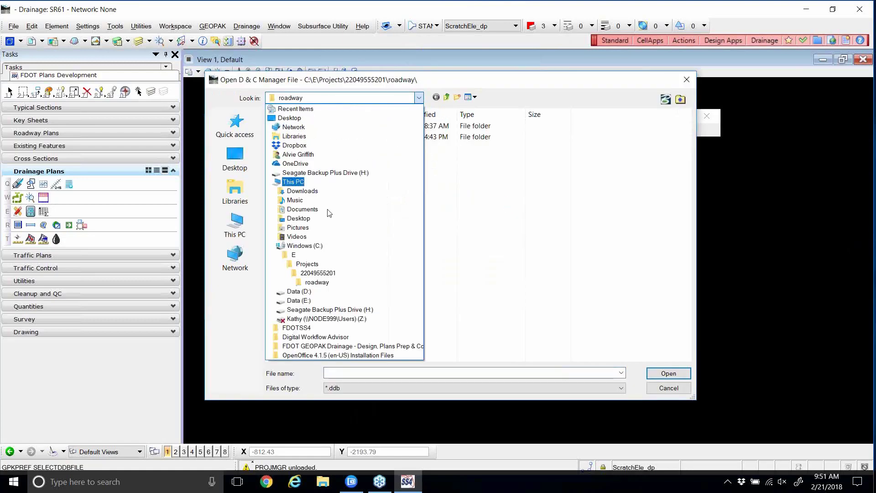
click(314, 246)
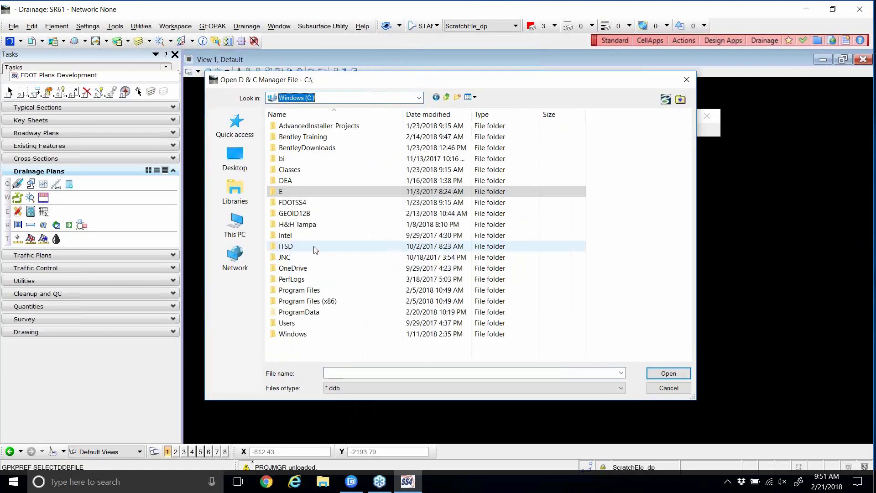
double_click(292, 202)
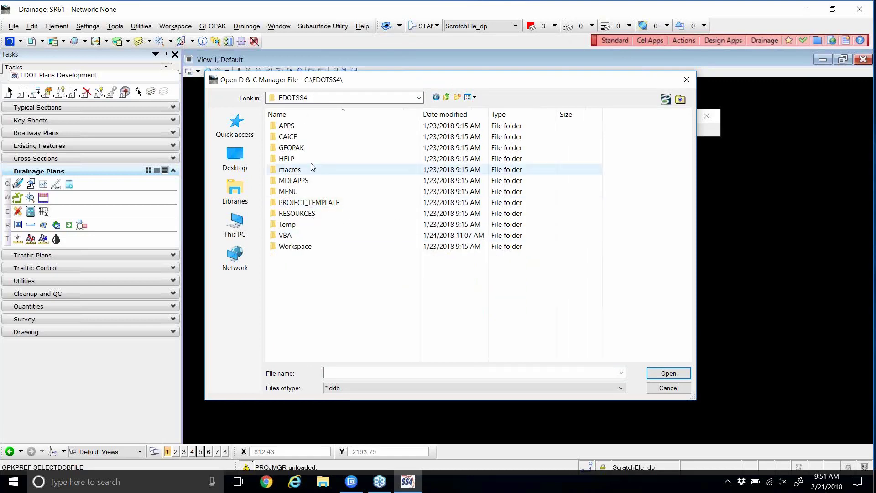
double_click(302, 148)
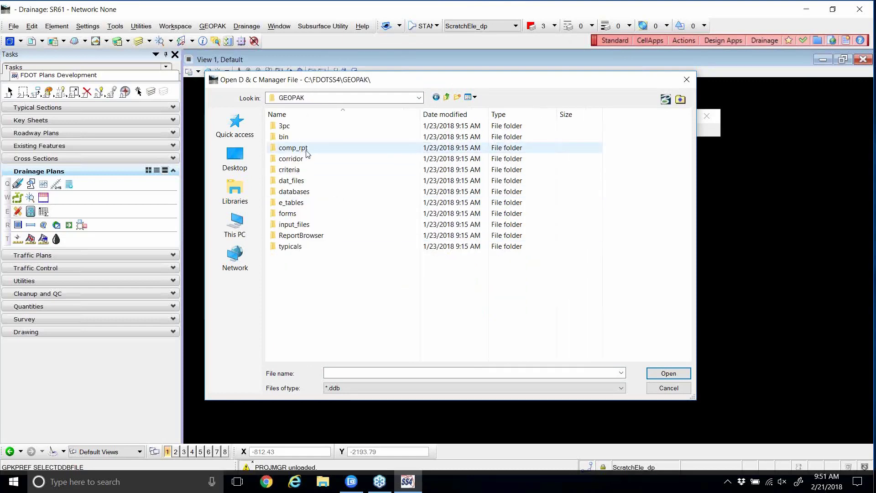
double_click(294, 191)
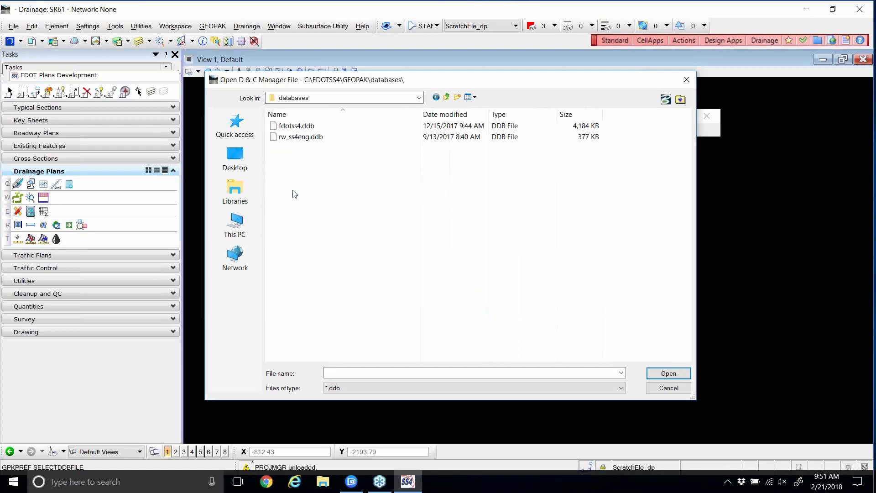
click(298, 126)
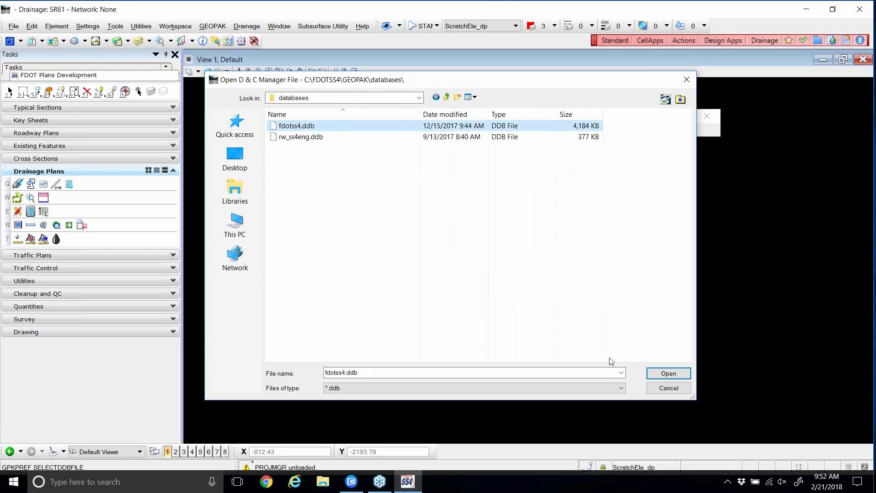
click(660, 375)
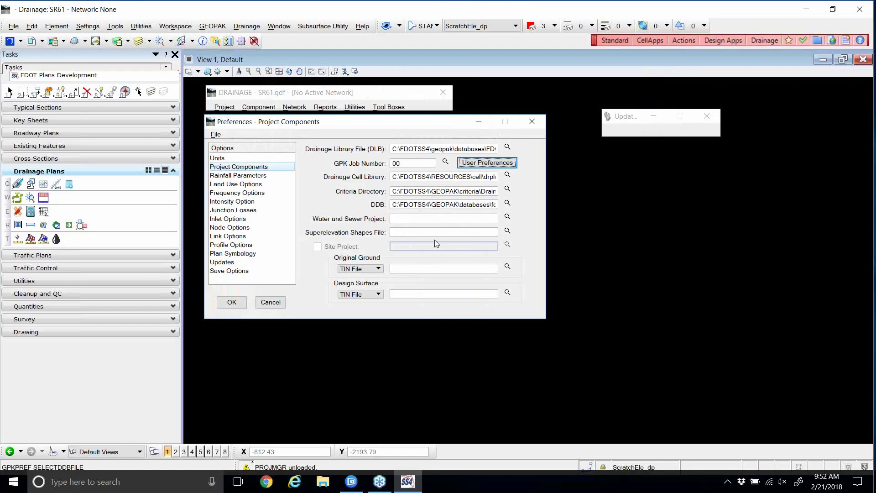
- Assign RDXSRD01.DGN from the project's roadway folder as the Superelevation Shapes File
click(507, 232)
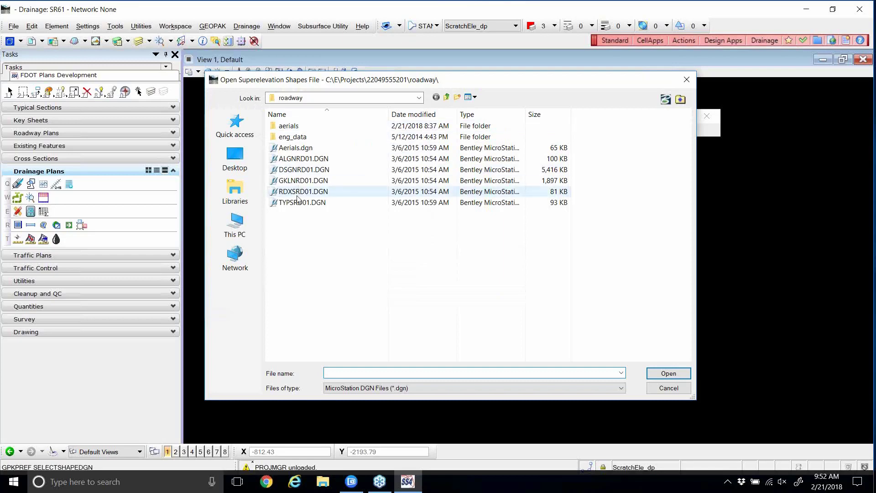
click(319, 191)
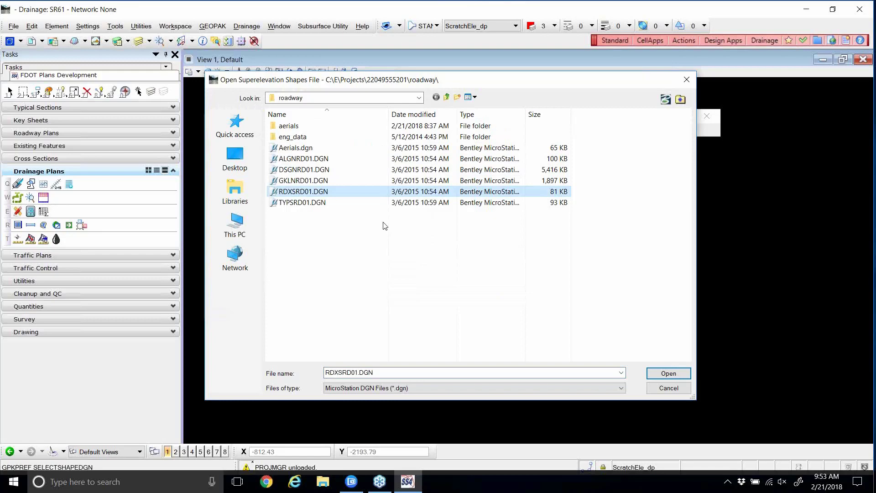
click(666, 372)
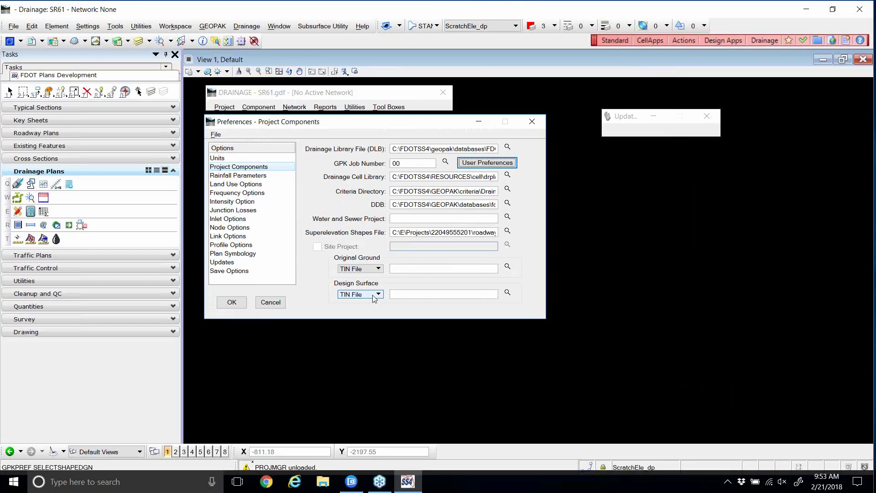
- Assign GDTMRD01.tin from the project's survey folder as the Original Ground TIN file
click(508, 267)
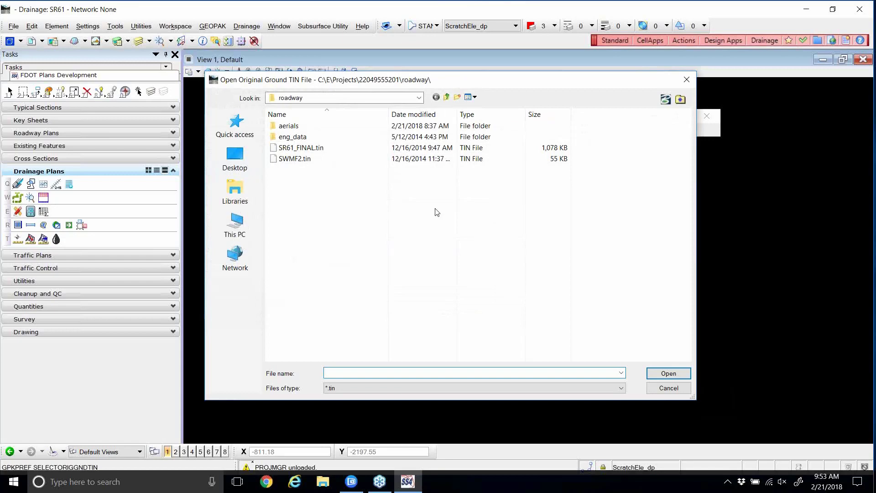
click(446, 98)
scroll(356, 252, down, 3)
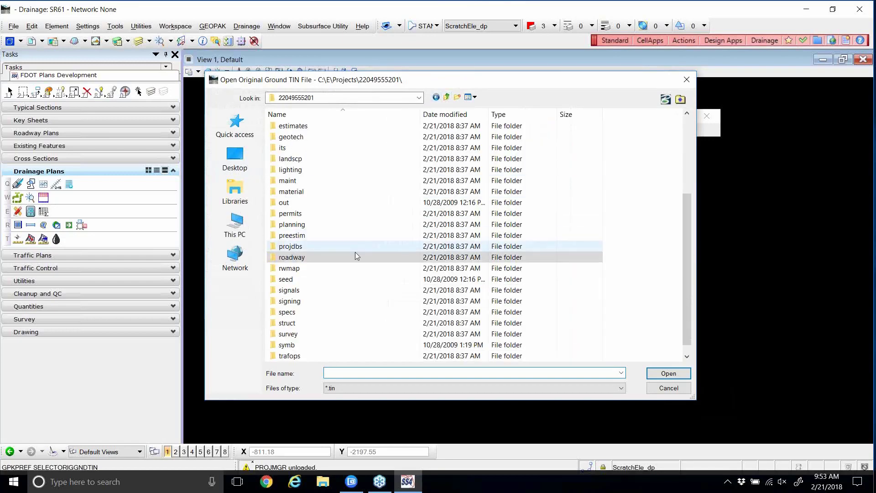
double_click(292, 322)
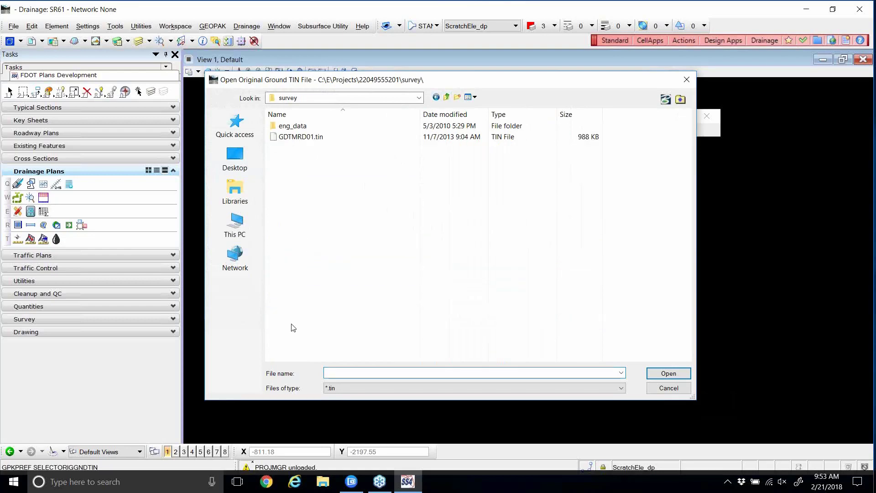
click(304, 138)
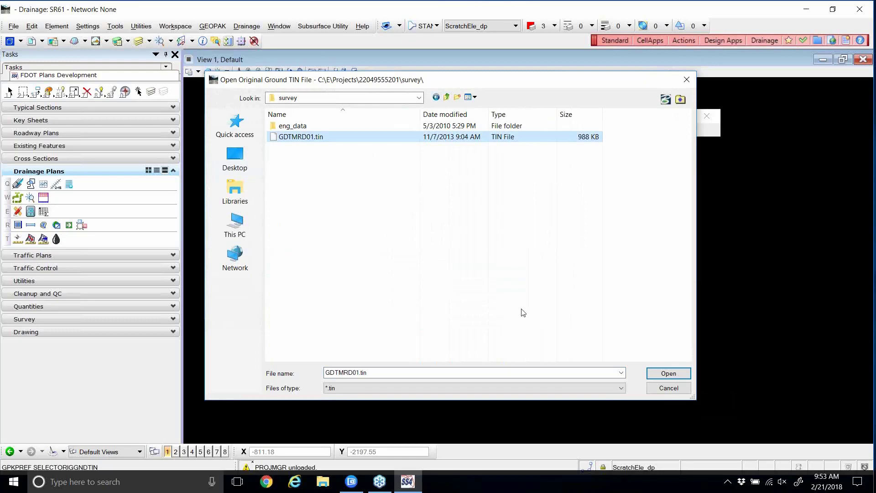
click(670, 373)
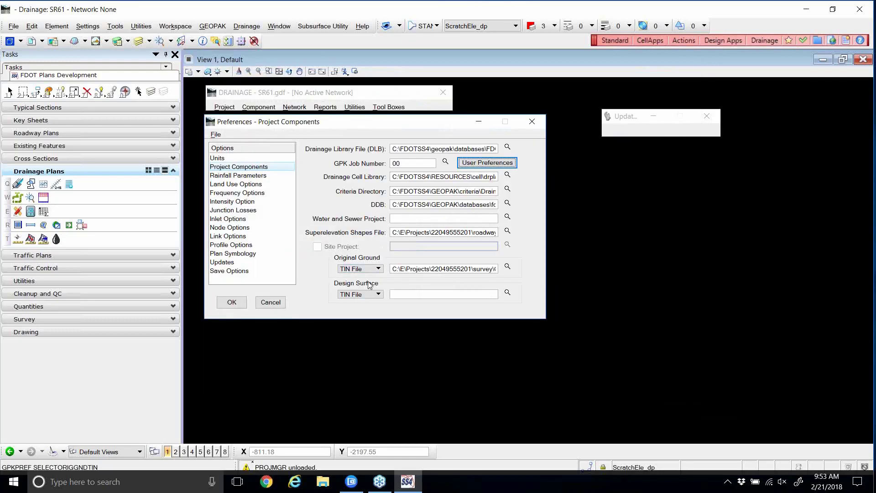
- Assign SR61_FINAL.tin from the project's roadway folder as the Design Surface TIN file
click(508, 293)
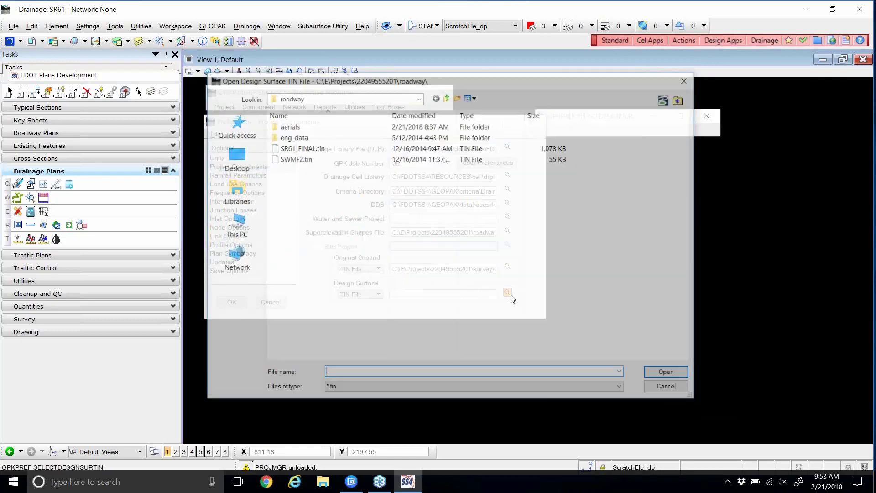
click(335, 149)
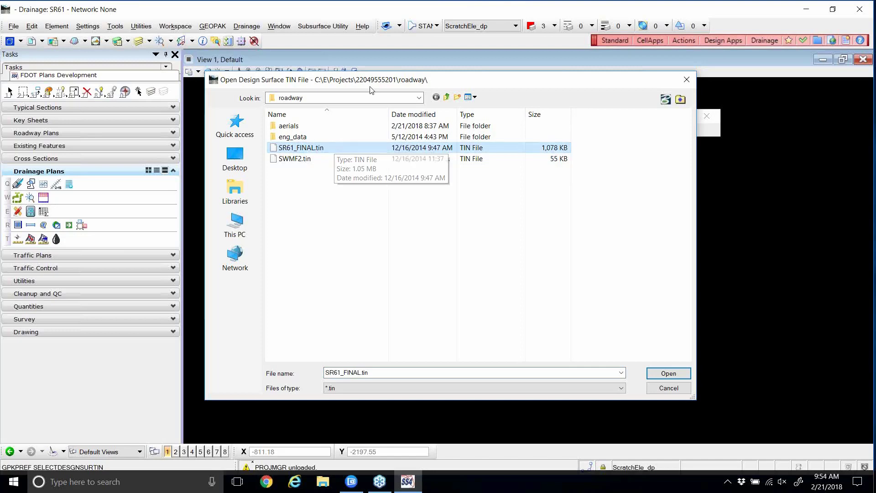
drag(367, 79, 368, 67)
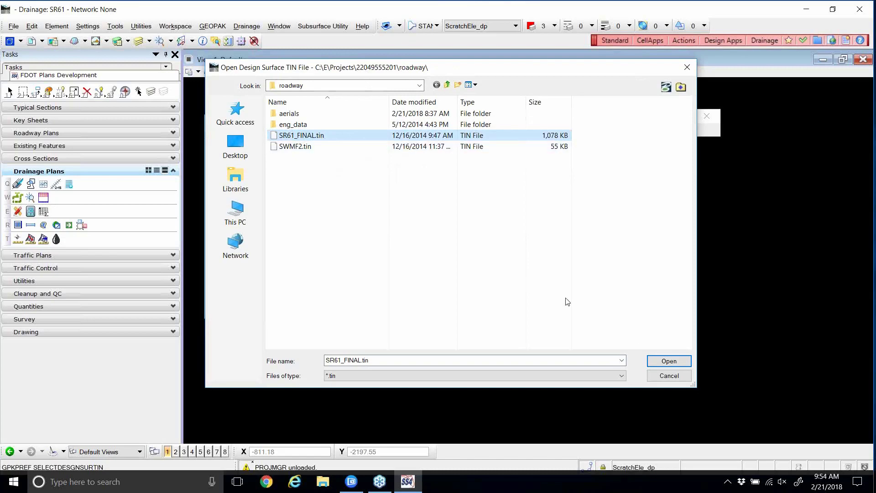
click(667, 362)
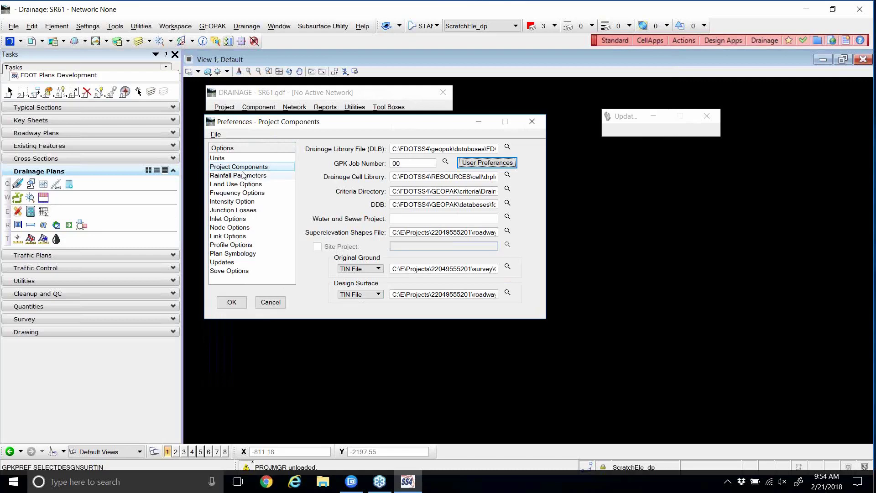
- Check which rainfall sources the Rainfall Parameters preferences offer for the Rational Method
click(245, 176)
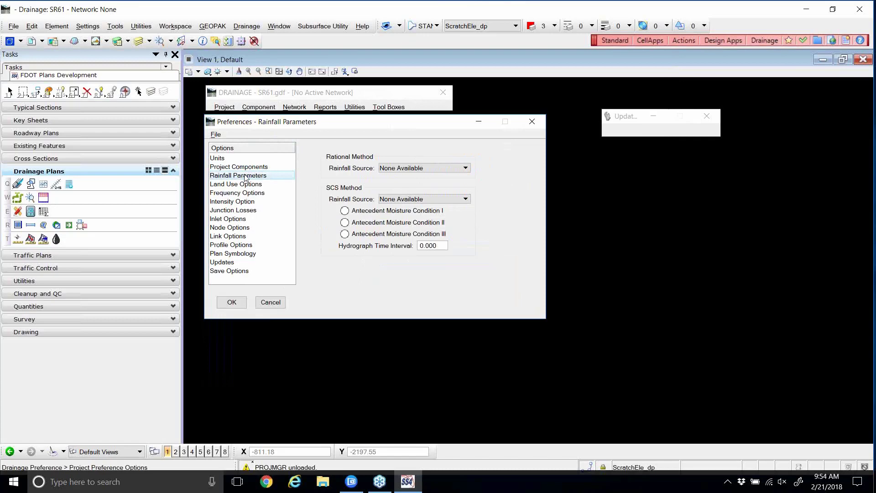
click(437, 169)
click(437, 169)
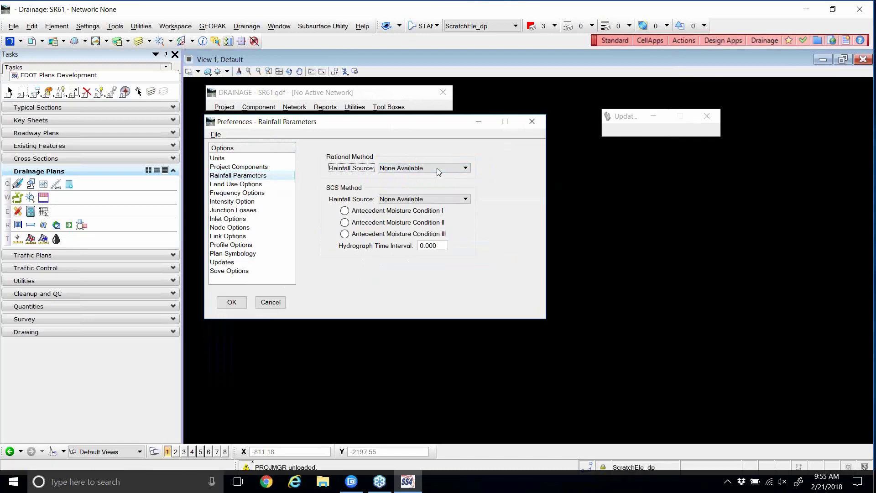
click(246, 167)
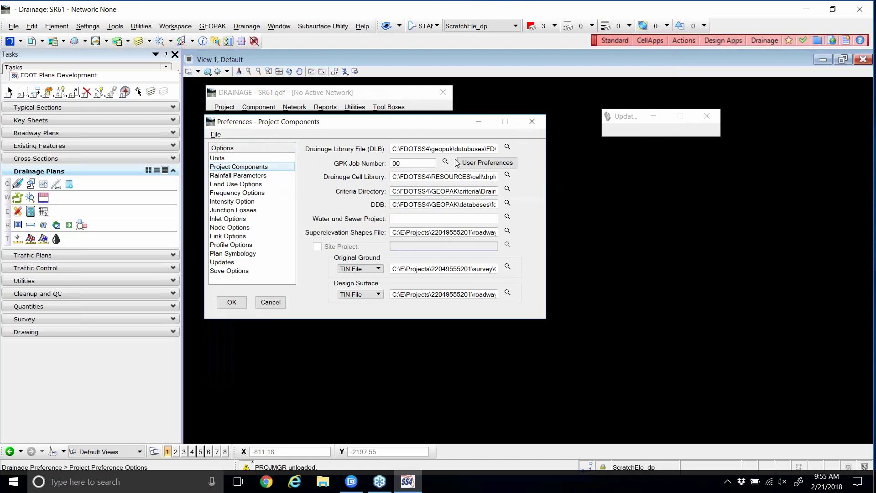
click(254, 175)
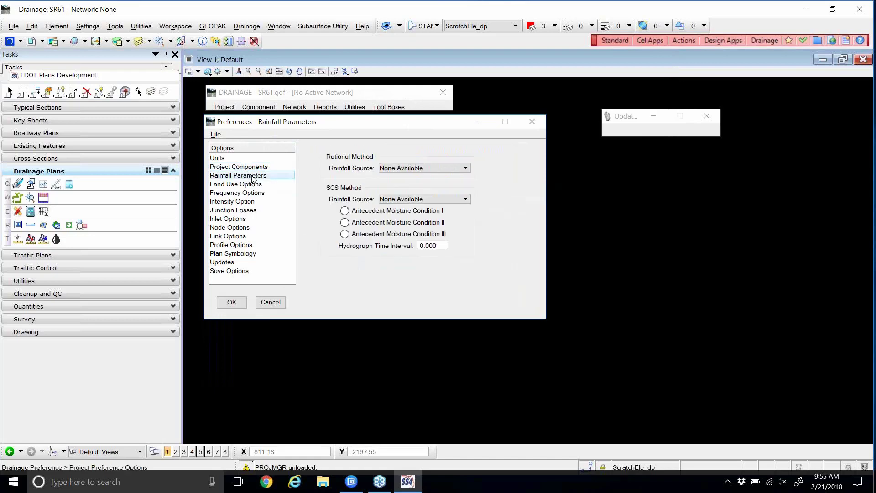
click(447, 169)
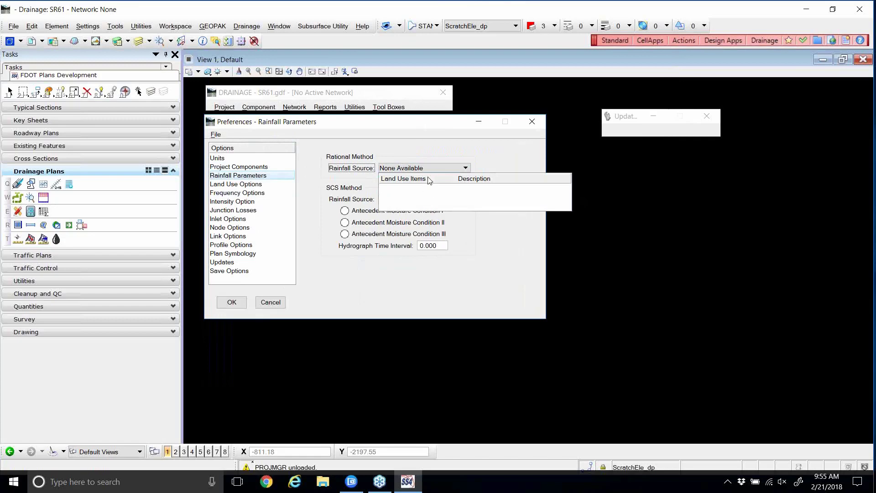
click(419, 126)
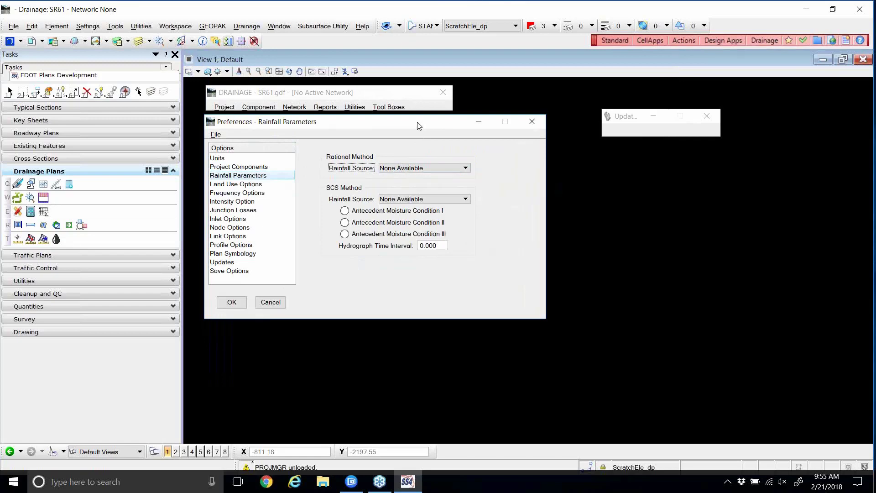
- Set the Drainage Library File in Project Components to fdotss4.dlb from C:\FDOTSS4\GEOPAK\databases
click(251, 168)
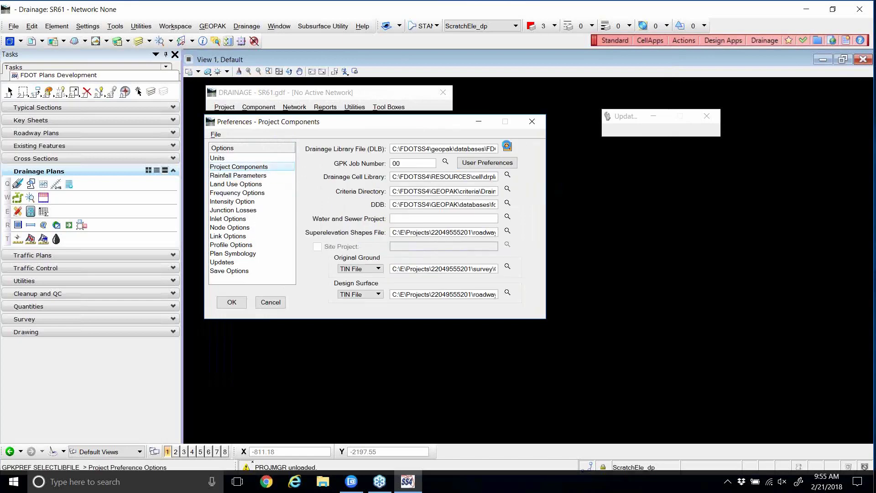
click(507, 146)
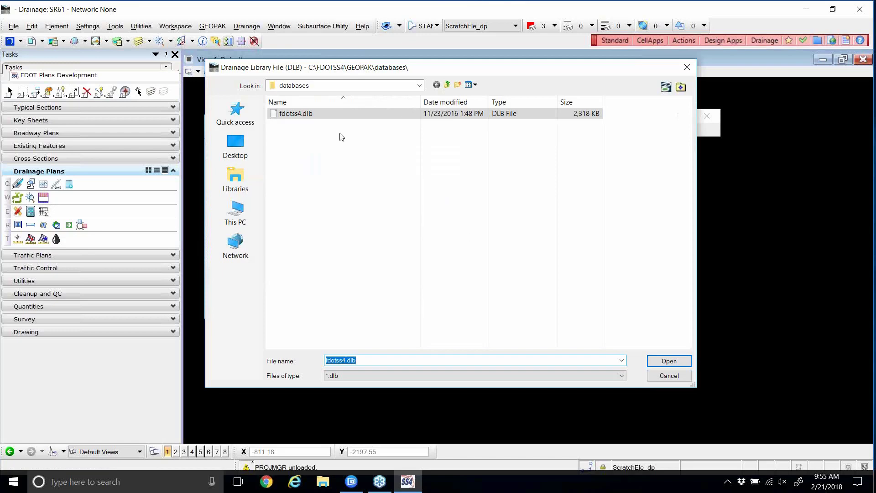
double_click(303, 114)
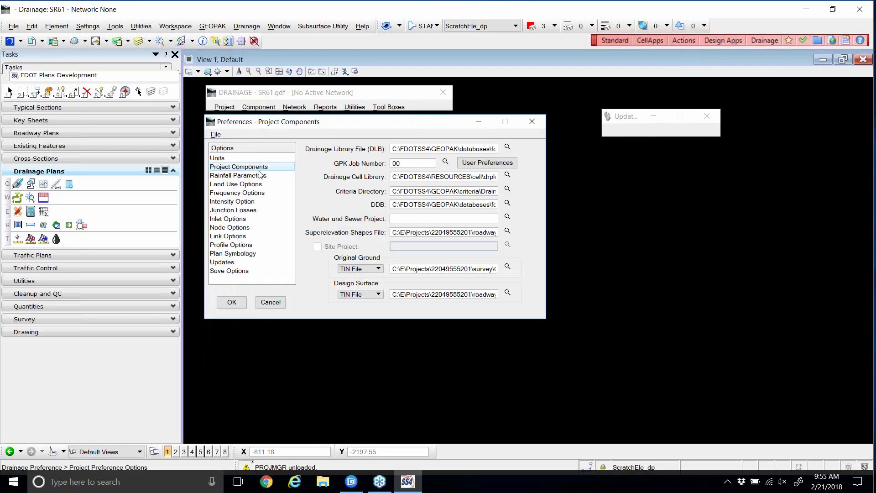
- Set the Rational Method's rainfall source to Zone 2 in the Rainfall Parameters preferences
click(260, 176)
click(414, 169)
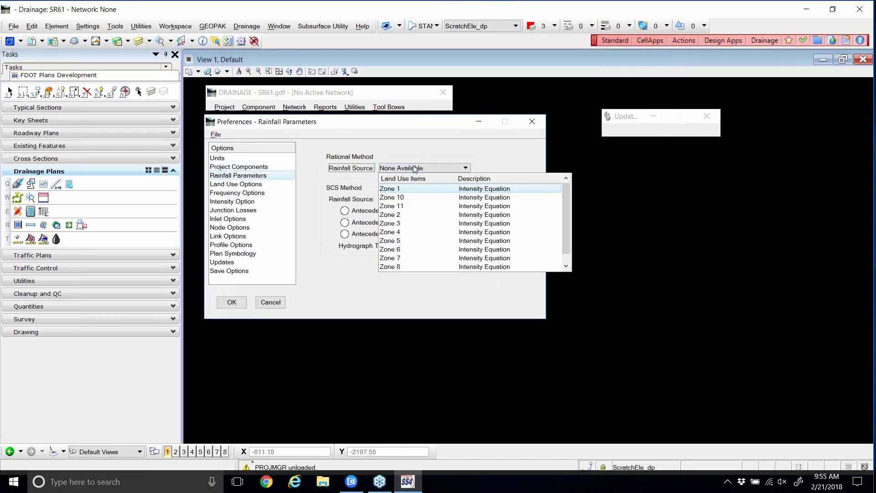
click(391, 215)
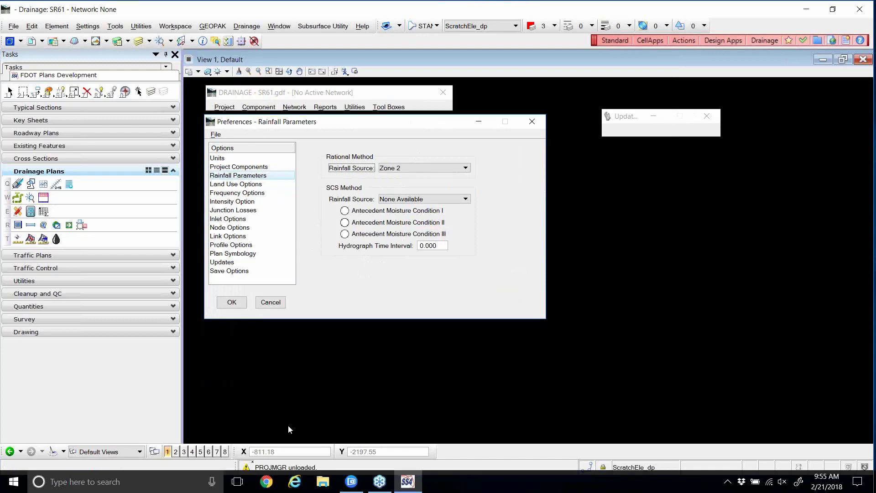
- Switch to Chrome and search the web for "fdot drainage zone map"
click(275, 479)
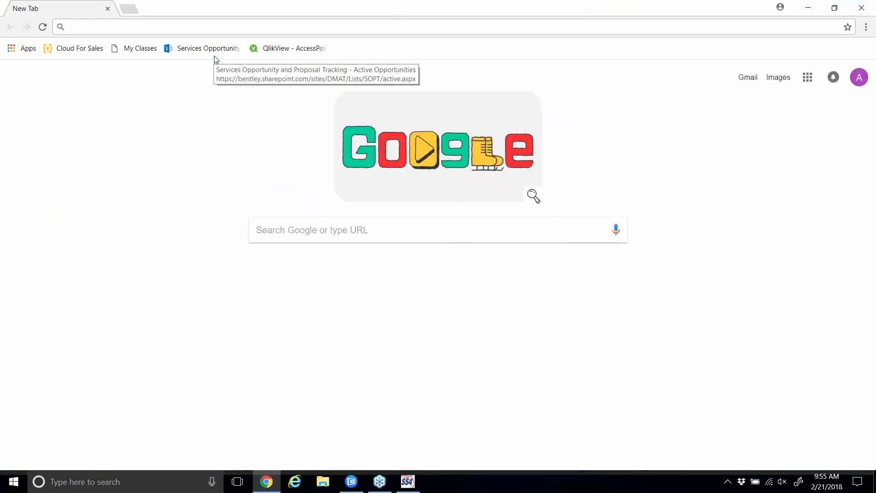
text(d)
key(BackSpace)
text(fd)
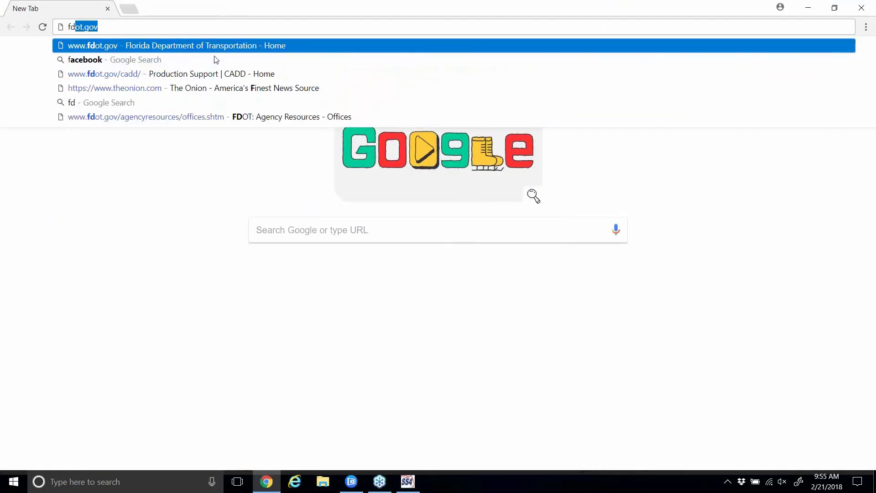
text(ot d)
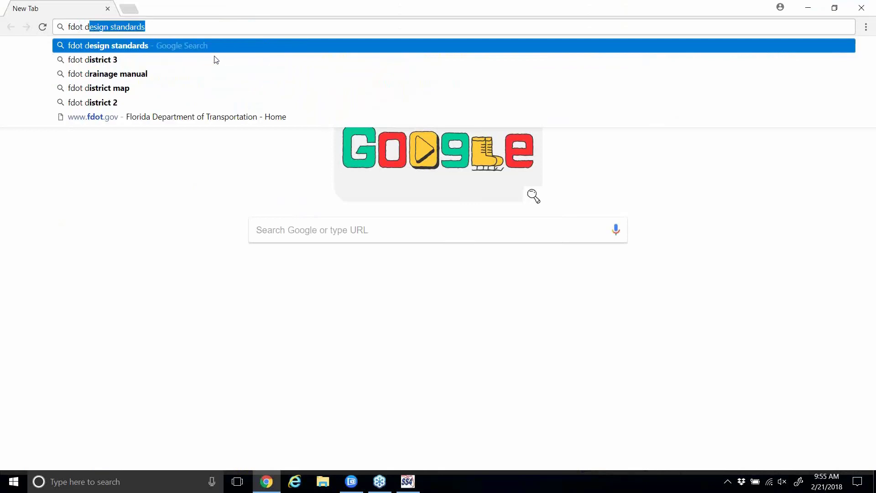
text(rainage)
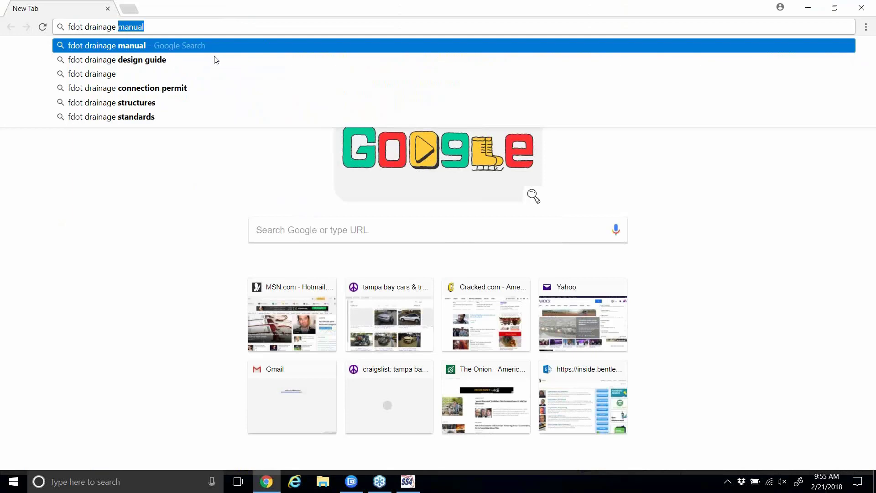
text(zone map)
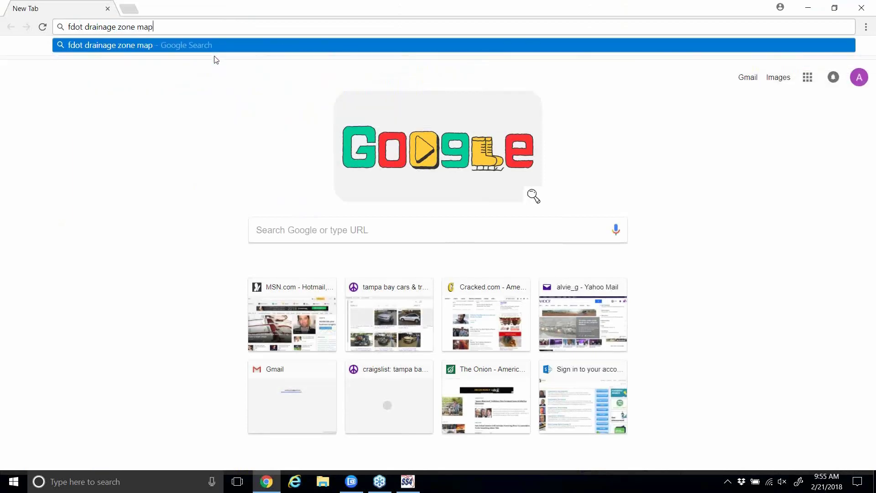
key(Return)
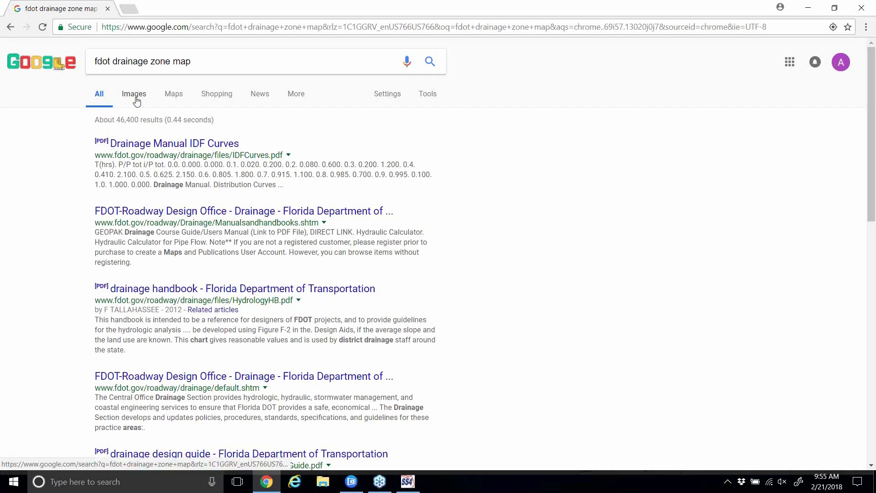
- Look through the image results for a Florida drainage zone map, preview the FDOT district map, and close the browser
click(134, 95)
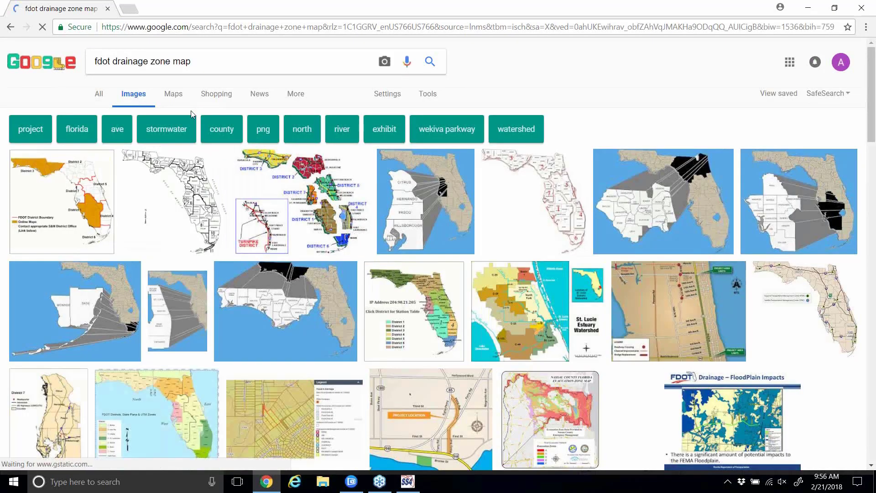
click(87, 192)
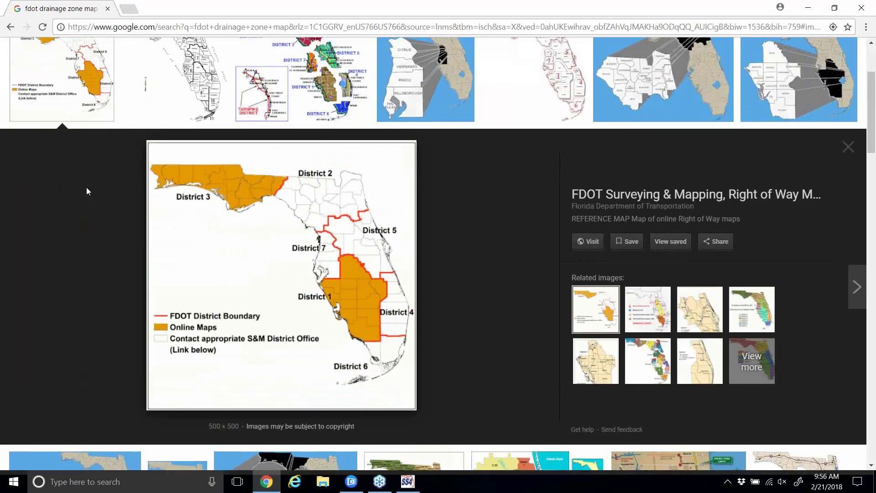
click(10, 26)
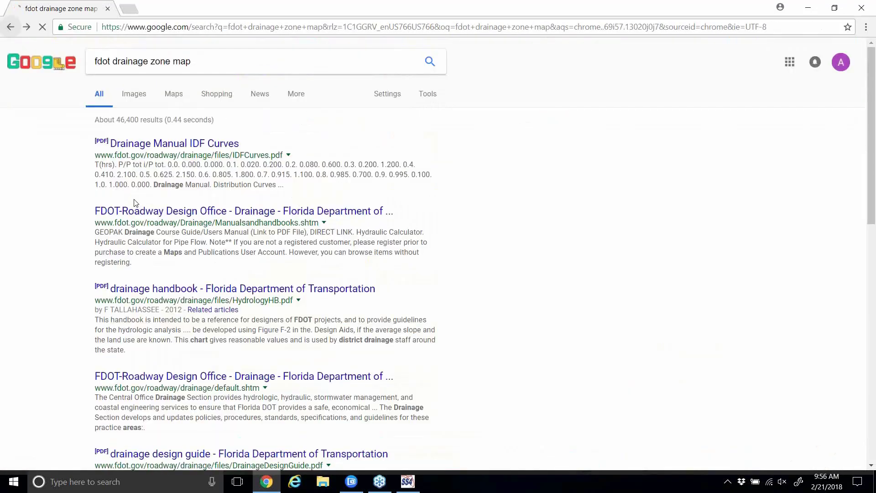
click(865, 4)
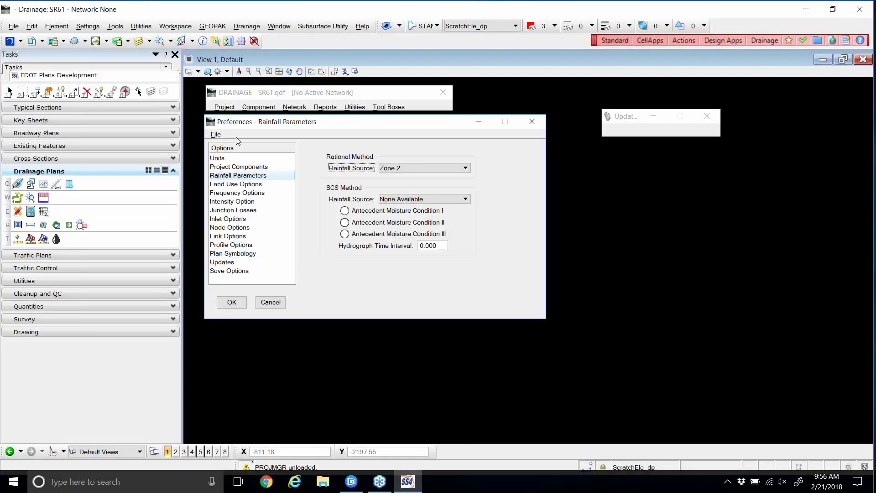
- Choose Antecedent Moisture Condition I for the SCS Method in the Rainfall Parameters preferences
drag(329, 121, 325, 127)
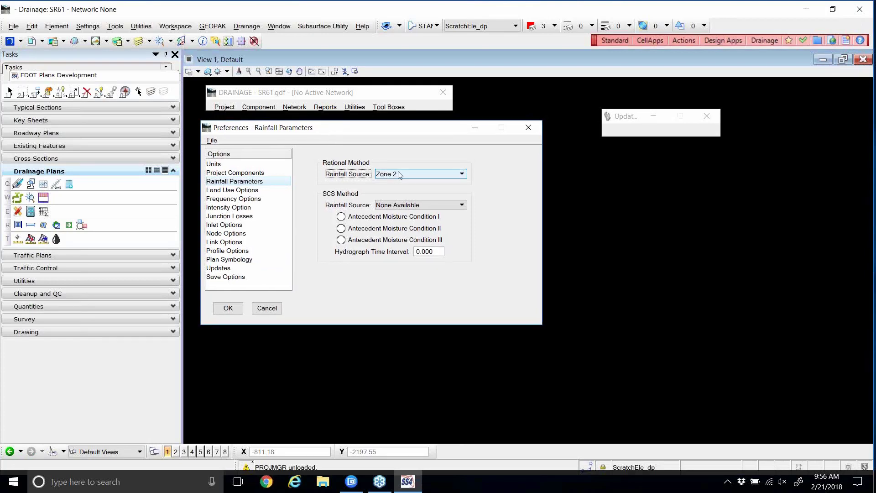
drag(373, 130, 378, 127)
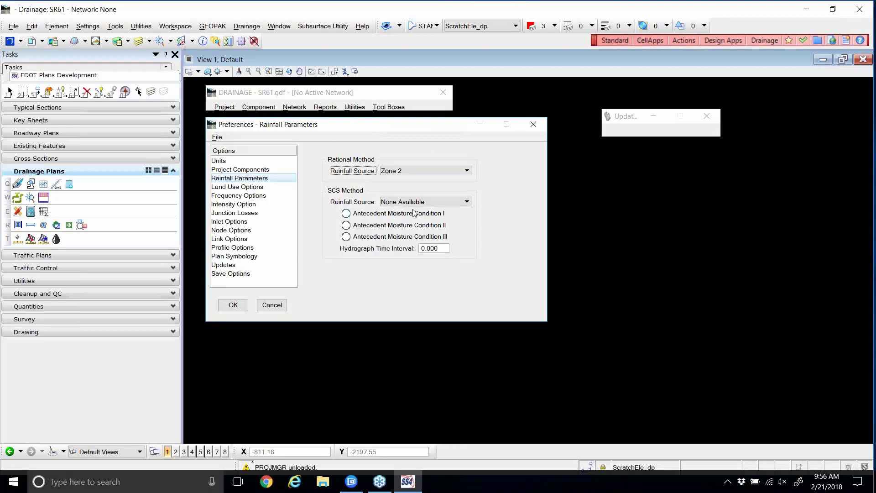
click(441, 202)
click(439, 202)
click(351, 214)
click(348, 226)
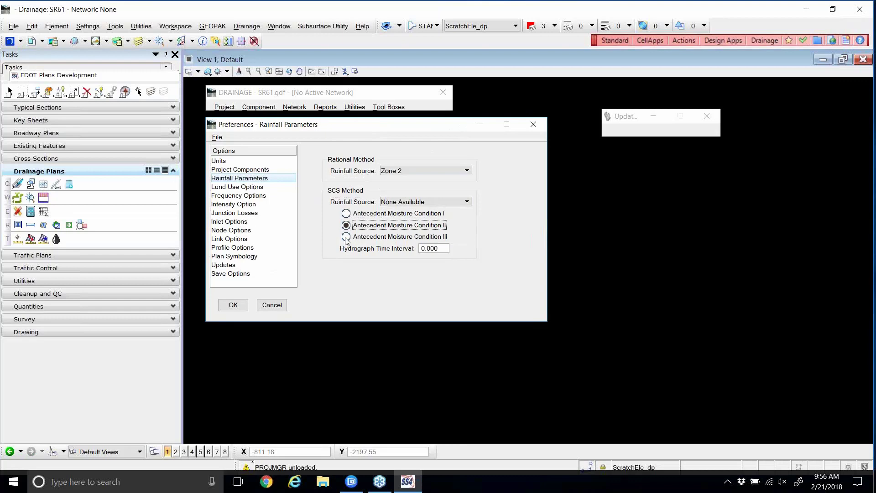
click(346, 238)
click(354, 214)
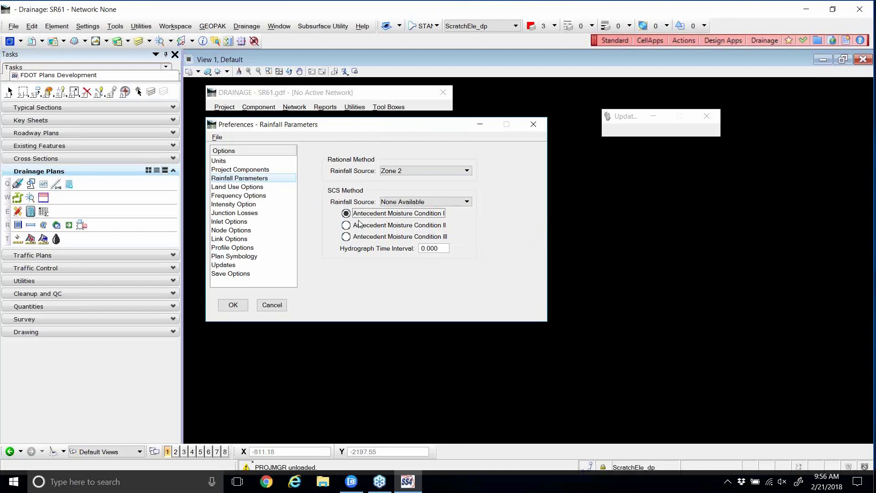
click(237, 196)
click(236, 179)
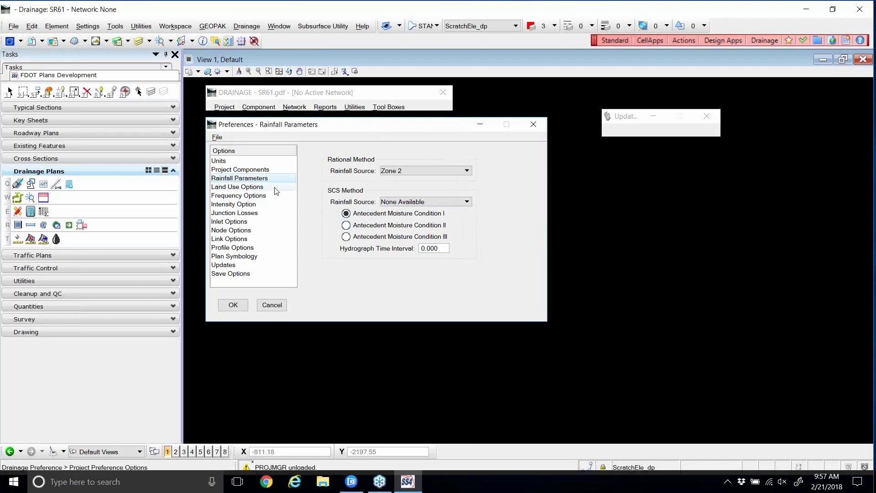
- Try multiple land use items for the Rational Method by adding a blank entry, then delete it and restore Single Land Use Item
click(233, 188)
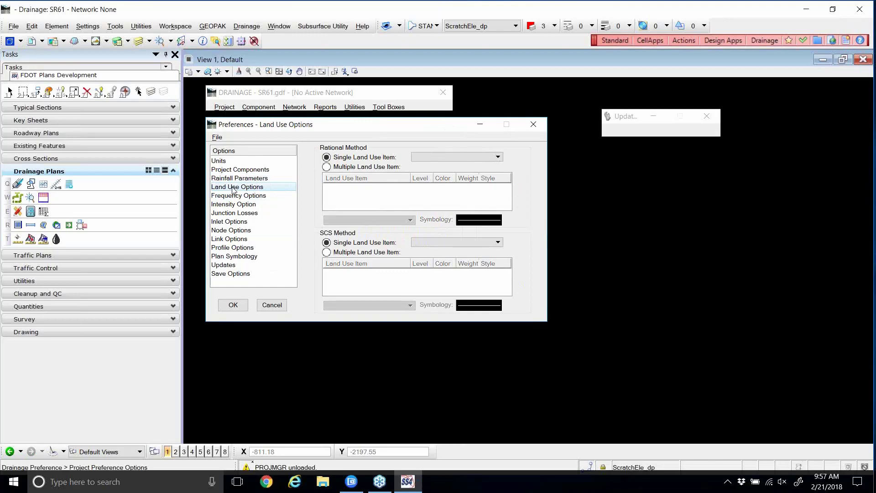
click(329, 167)
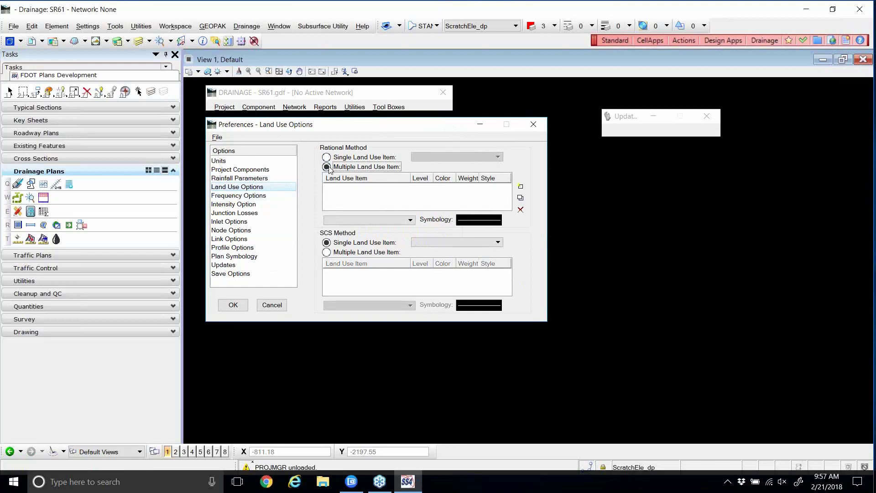
click(520, 187)
click(383, 188)
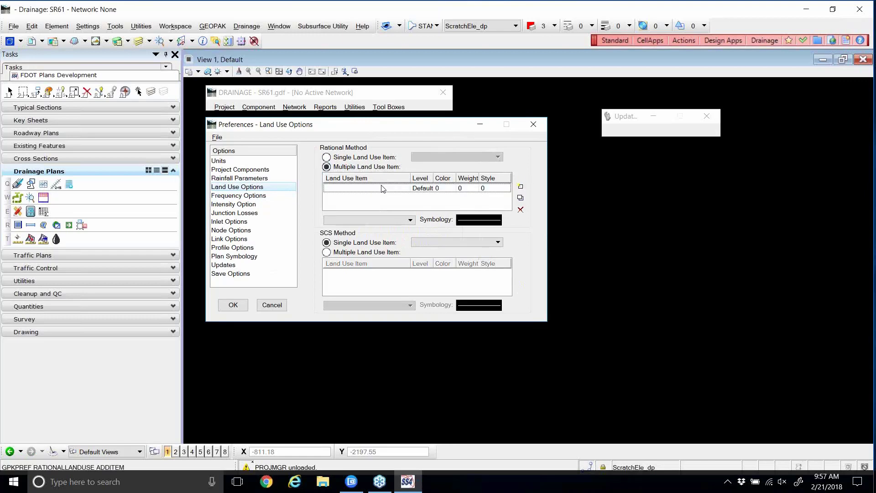
click(521, 208)
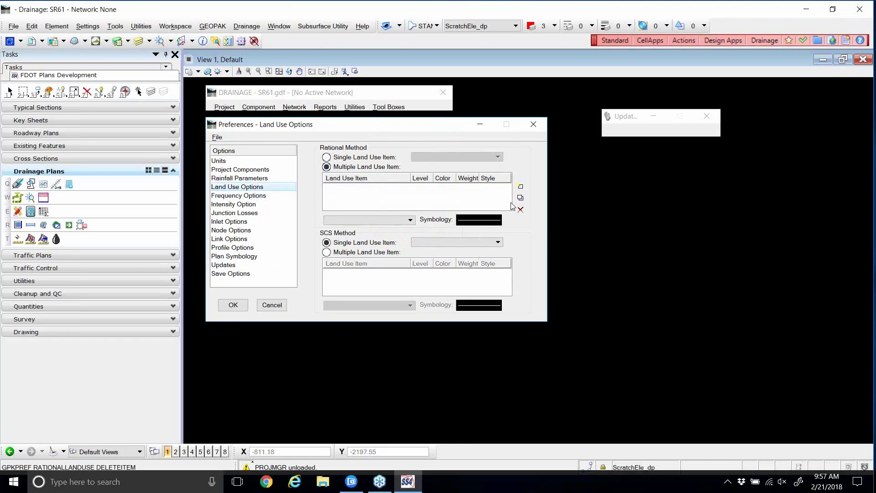
click(329, 158)
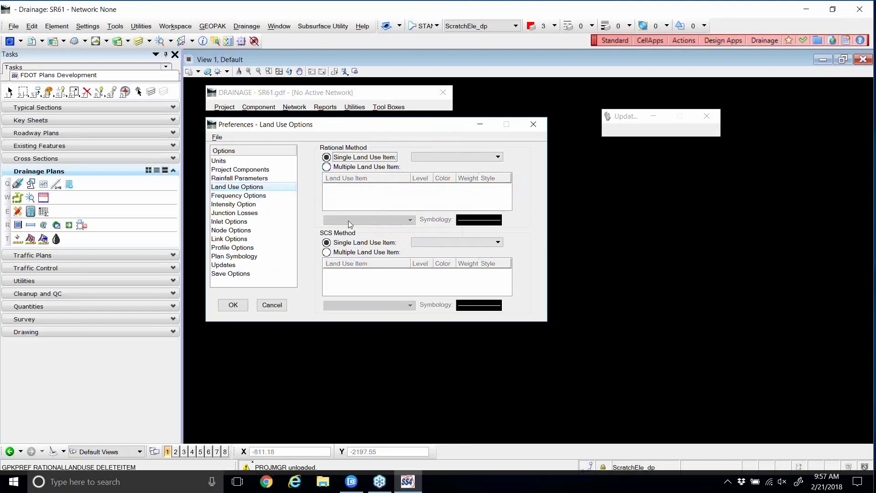
- Set the Rational computation frequency to 3 Year in the Frequency Options preferences
click(250, 197)
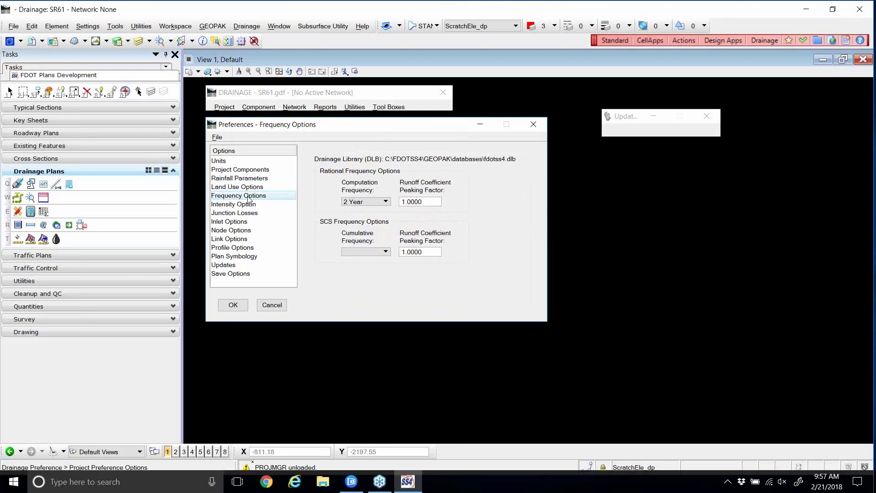
click(371, 202)
click(365, 212)
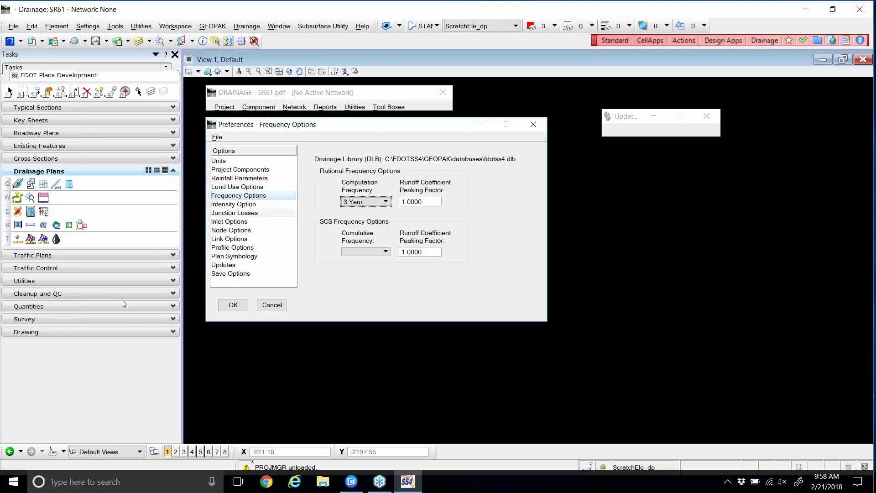
- Try Absolute Intensity in the Intensity Option preferences, return to computing from library rainfall data, and keep Uniform Flow Velocity for pipe flow time
click(232, 204)
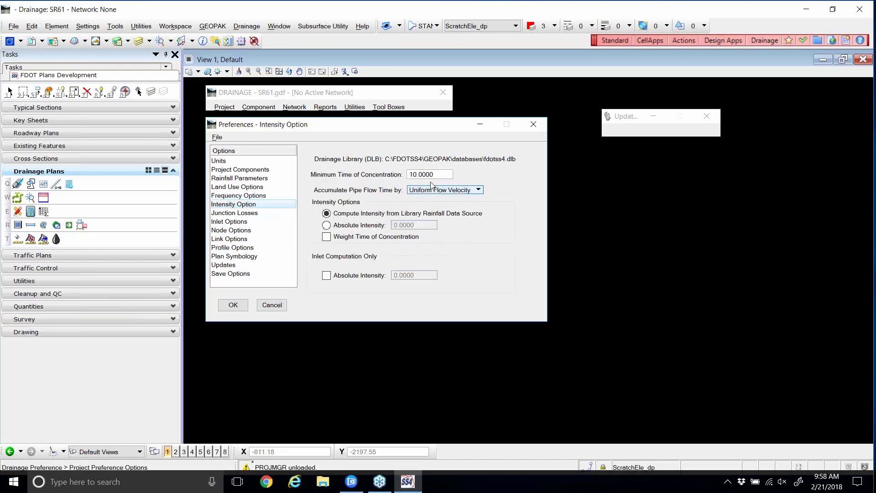
click(445, 176)
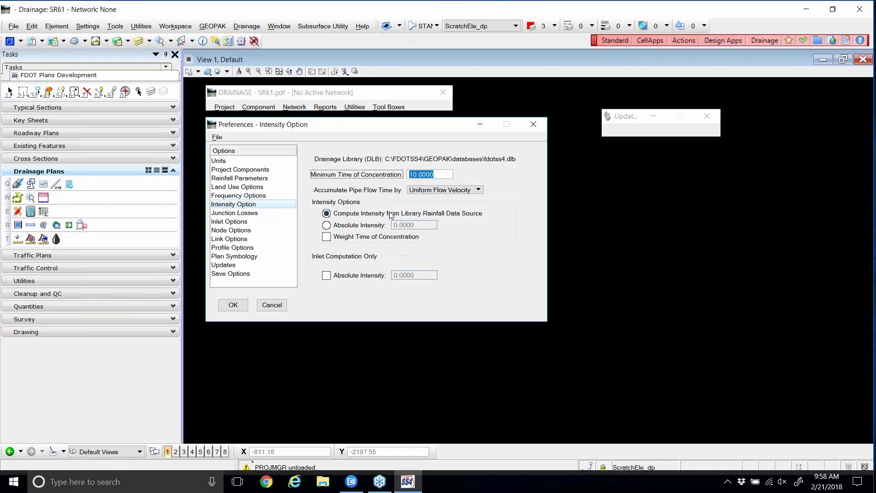
click(326, 225)
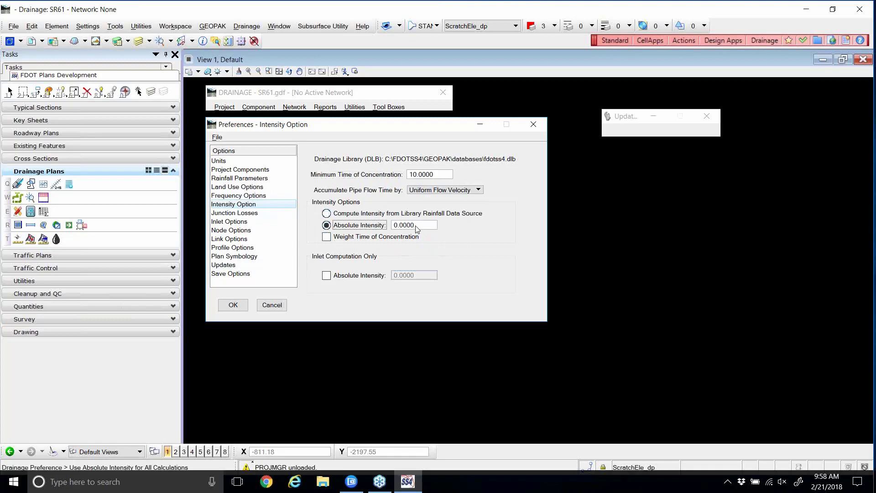
key(Tab)
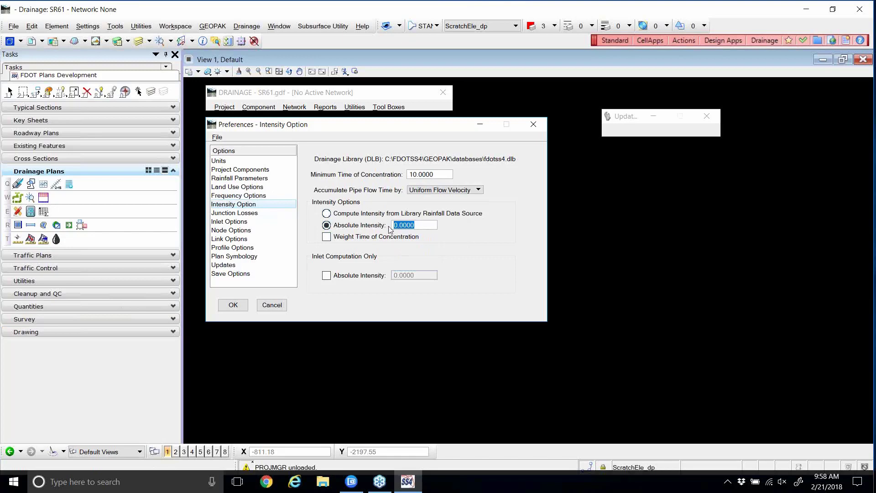
click(326, 213)
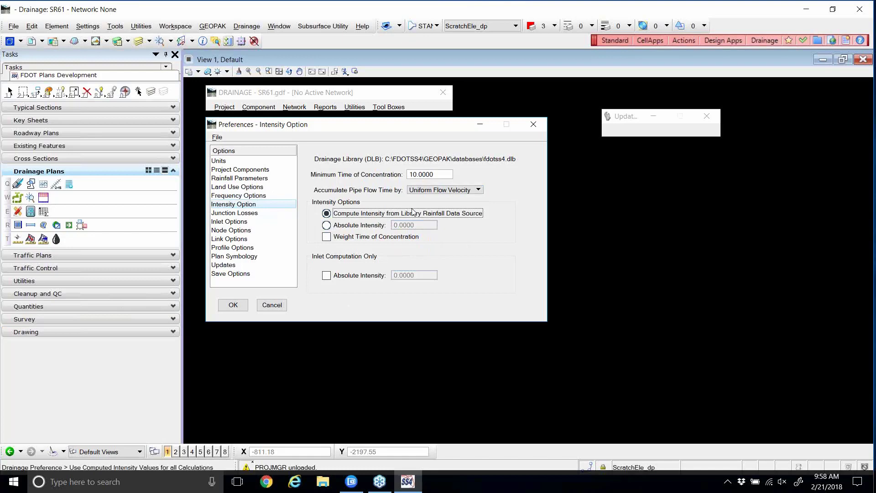
click(451, 193)
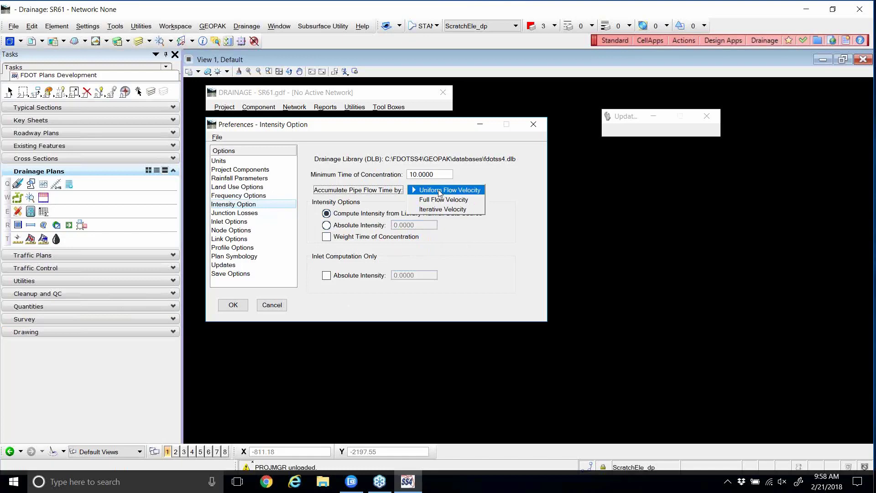
click(441, 193)
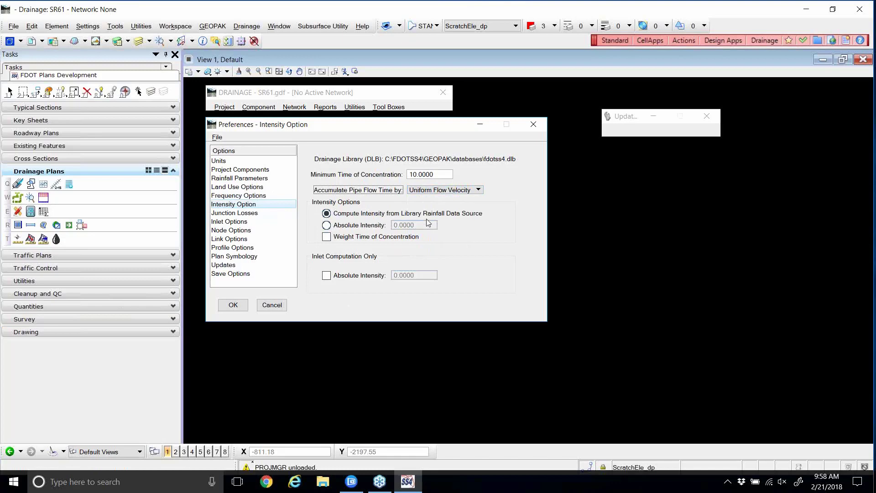
- Disable all junction loss computations in the Junction Losses preferences
click(254, 215)
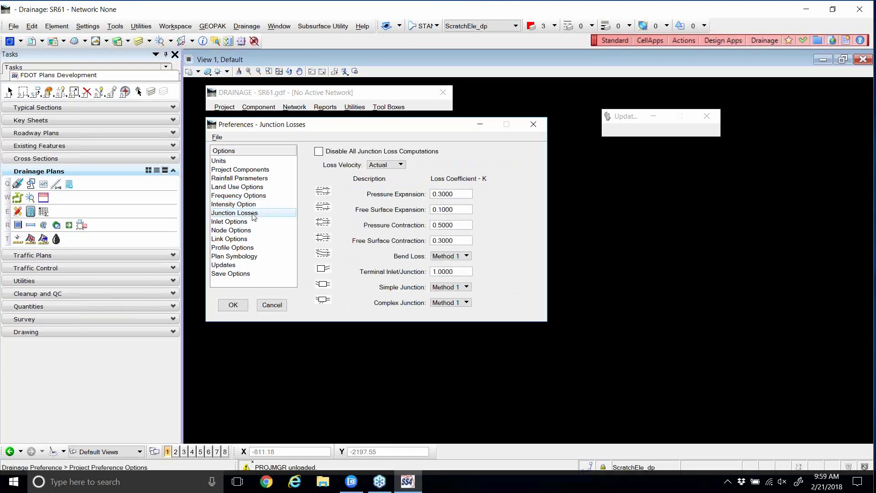
click(318, 152)
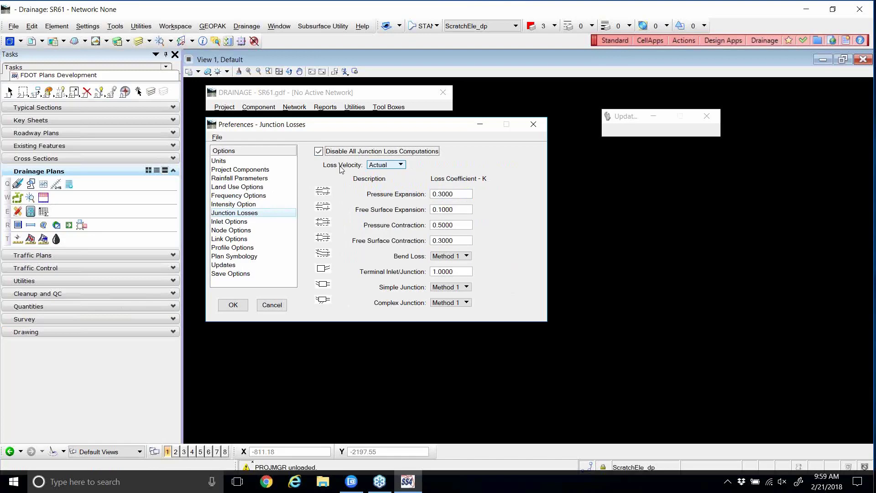
click(319, 152)
click(319, 152)
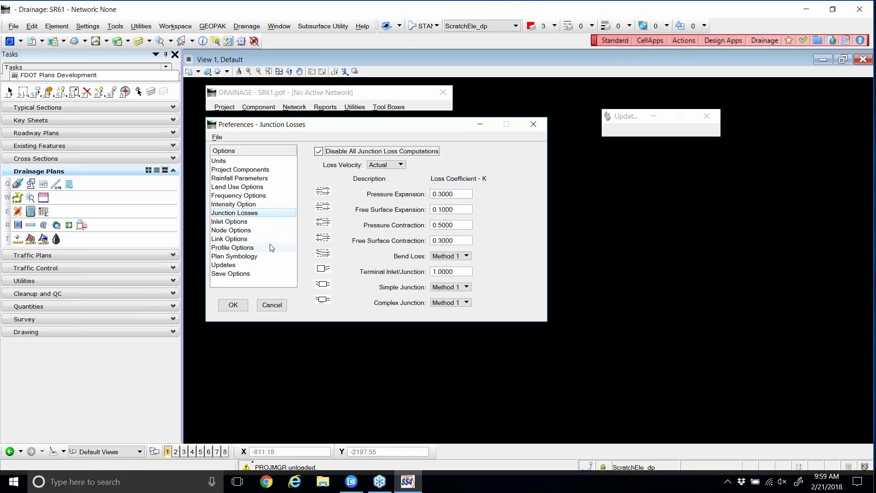
- In the Inlet Options preferences, extend superelevation shapes to the inlet at shape slope and set the default spread n value to 0.016
click(226, 222)
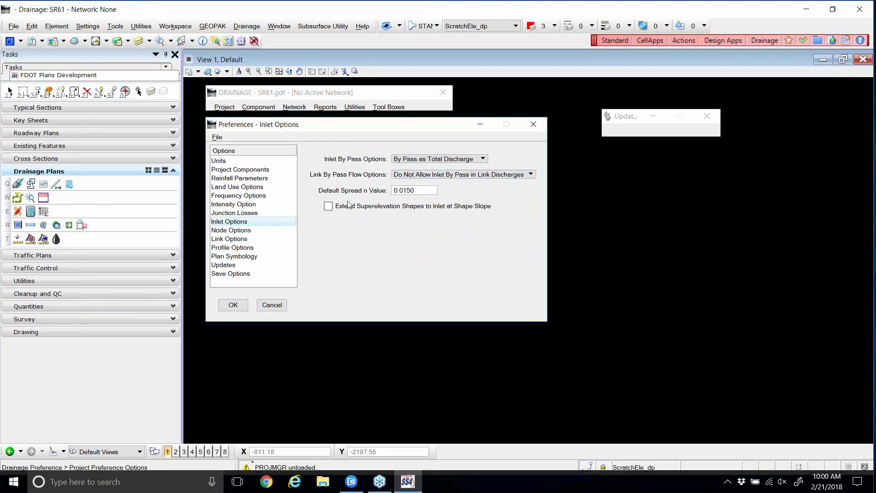
click(330, 206)
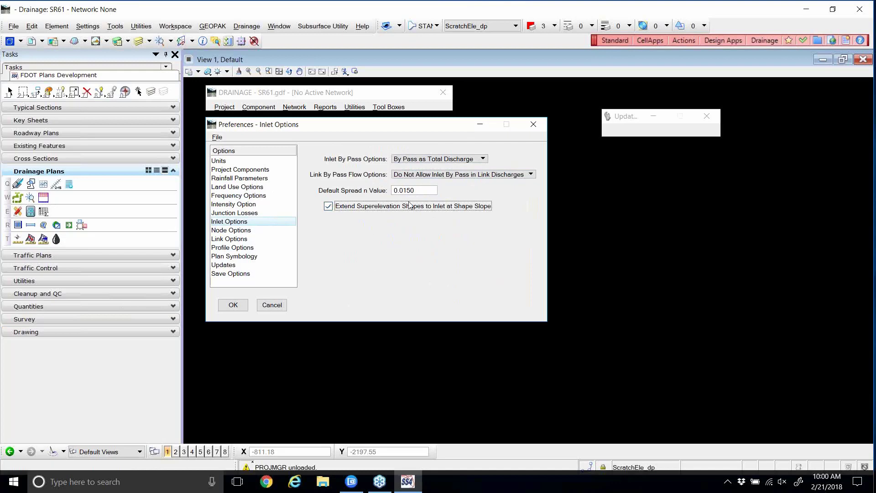
drag(416, 191, 372, 190)
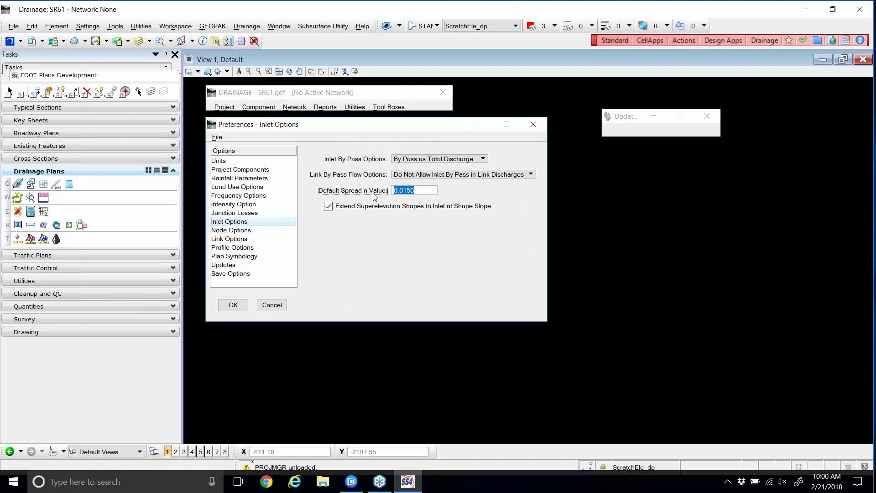
text(0.016)
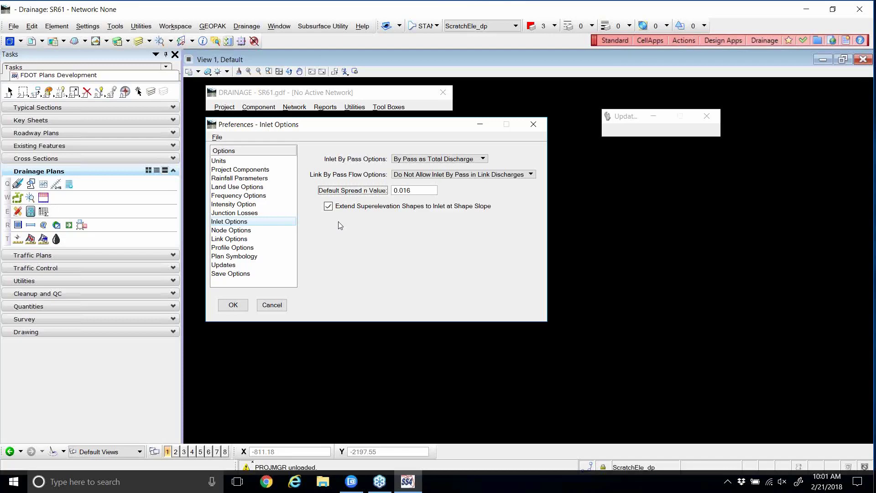
- Set the default node ID prefix to "S-" and the minimum freeboard to 1.125 in the Node Options preferences
click(241, 231)
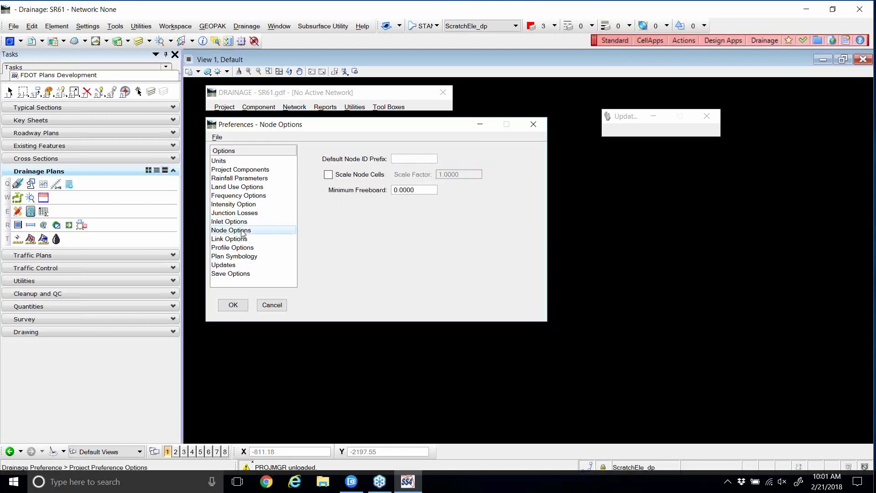
click(409, 159)
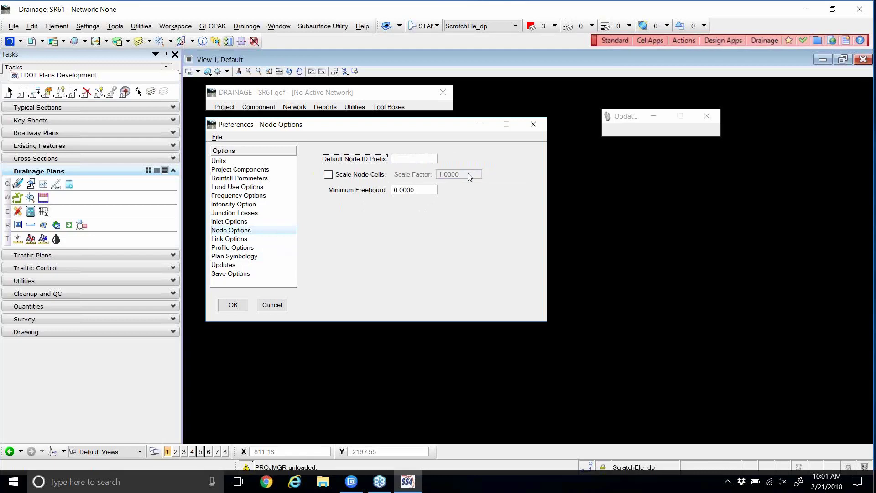
text(S-)
drag(428, 189, 377, 183)
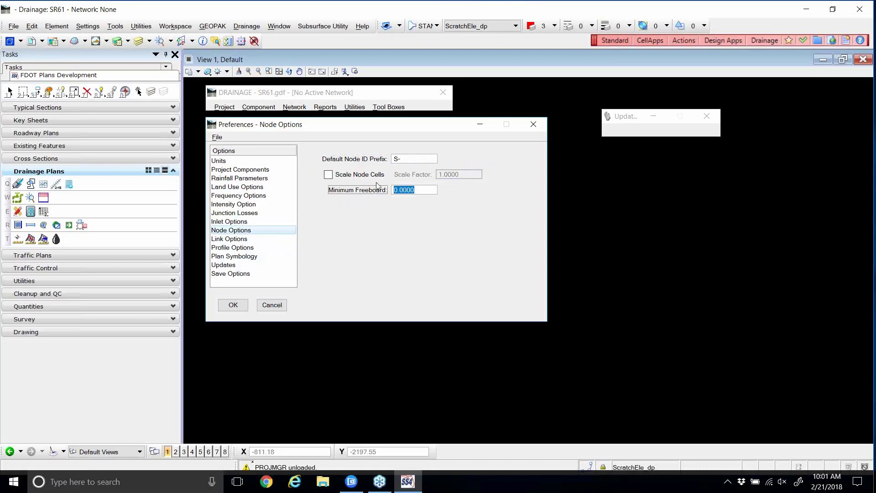
text(1.125)
key(Tab)
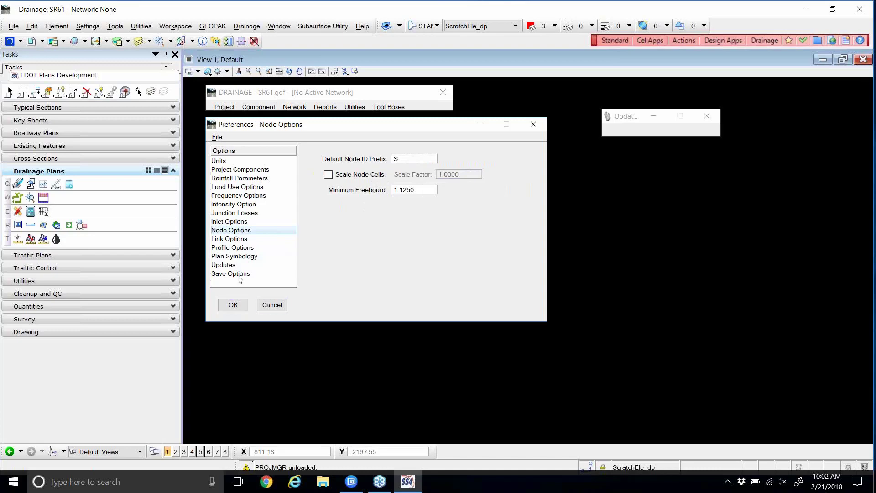
- In the Link Options preferences, set the default link ID prefix to "Pipe-" and the elevation option to at Actual Link End
click(229, 240)
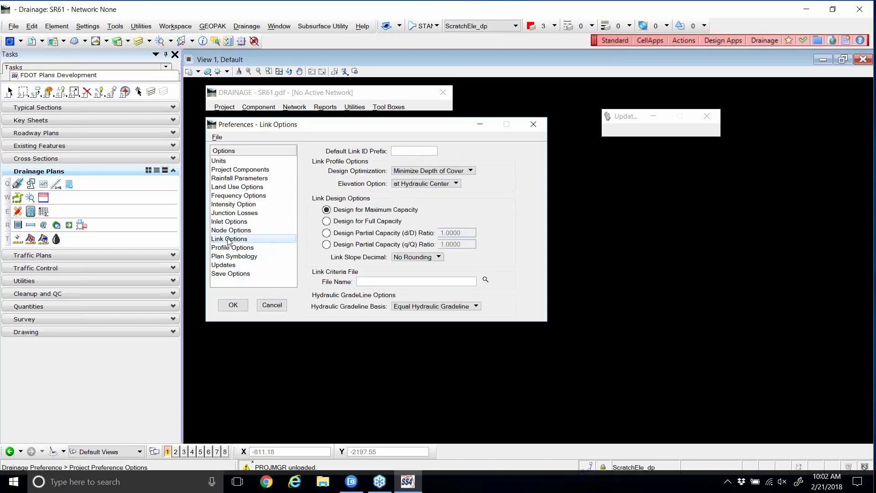
click(410, 151)
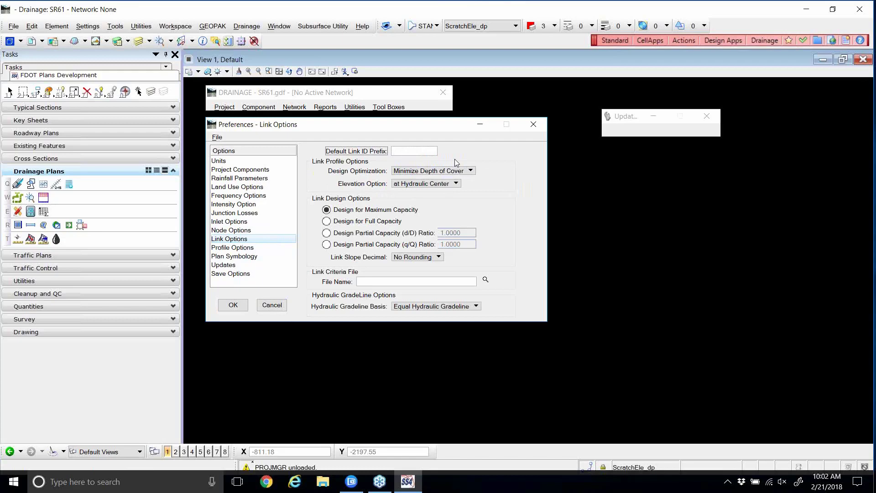
text(Pipe-)
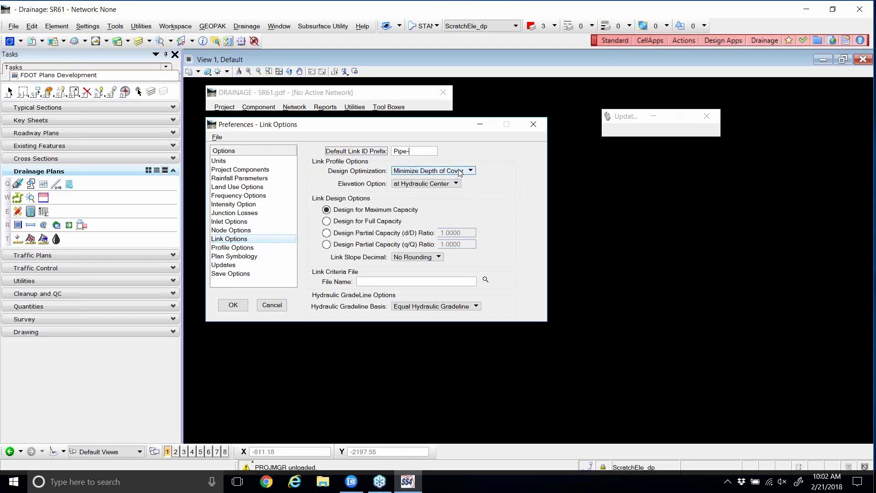
click(434, 183)
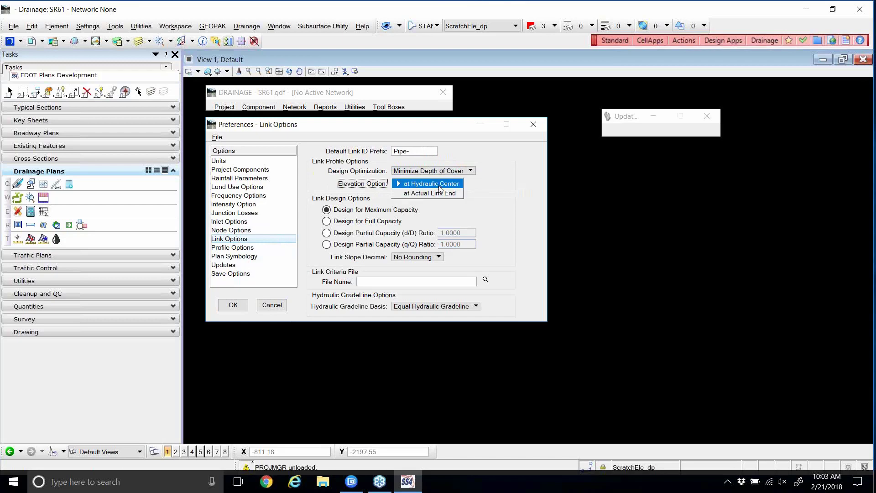
click(440, 193)
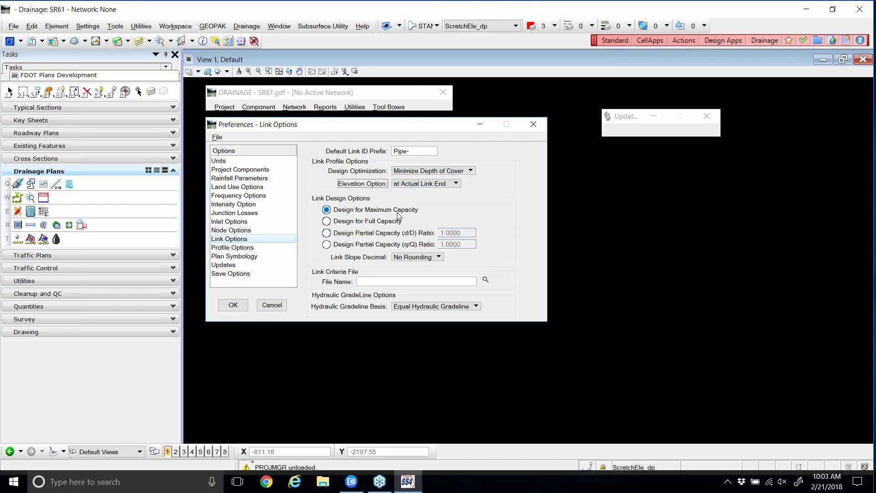
- Round the link slope to 2 decimals in the link design options
click(431, 258)
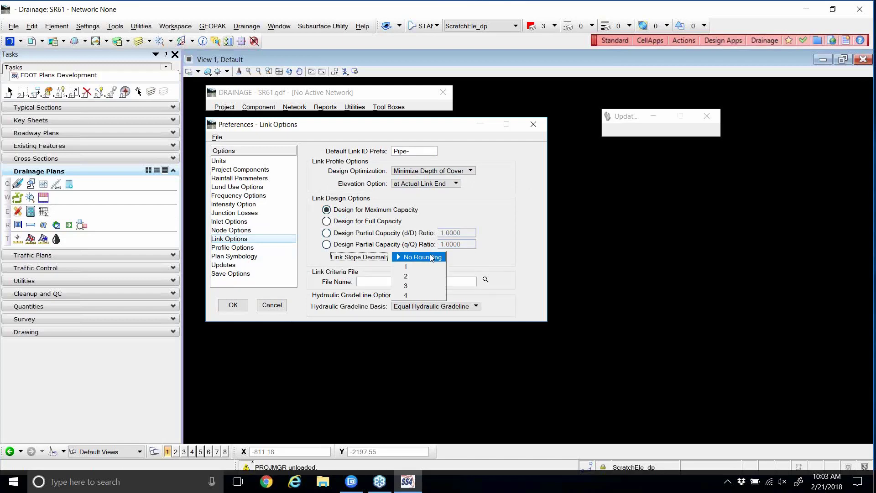
click(409, 277)
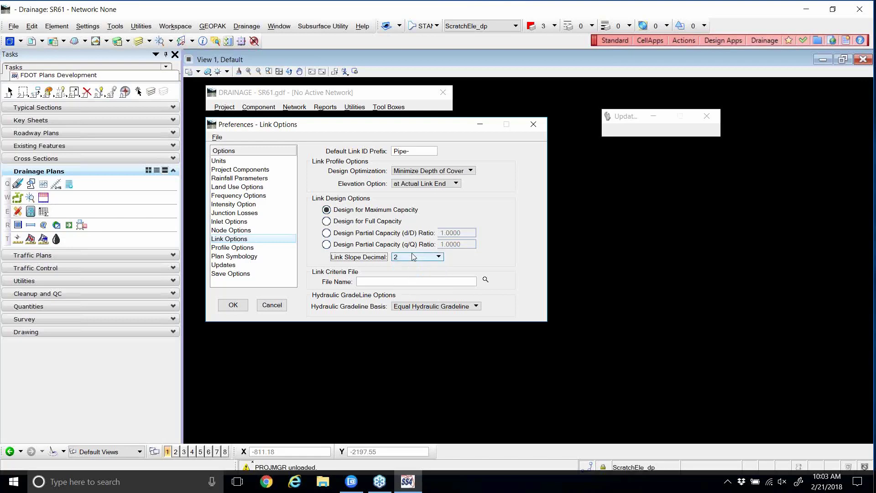
click(423, 260)
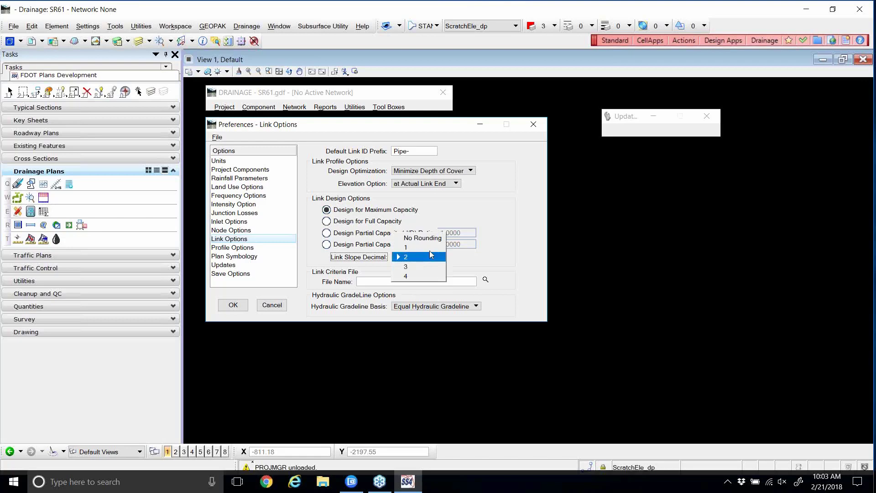
click(412, 258)
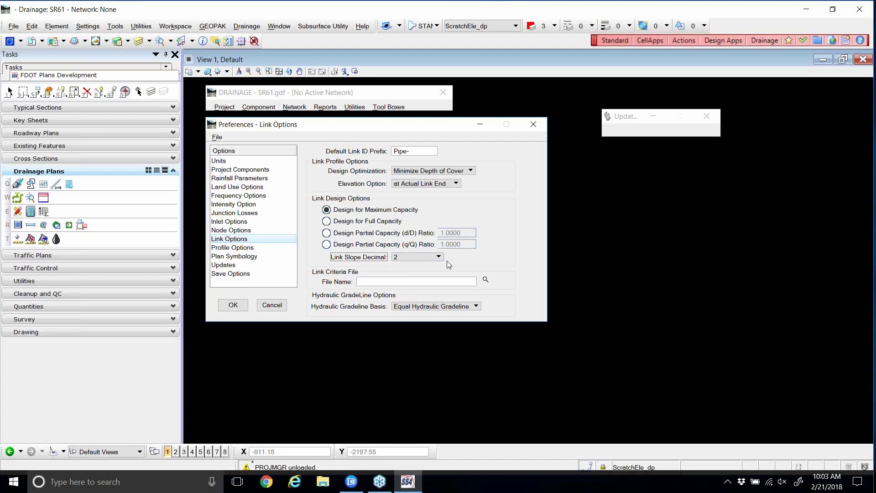
- Set the link criteria file to pipe.x and the hydraulic gradeline basis to Equal Hydraulic Gradeline
click(485, 280)
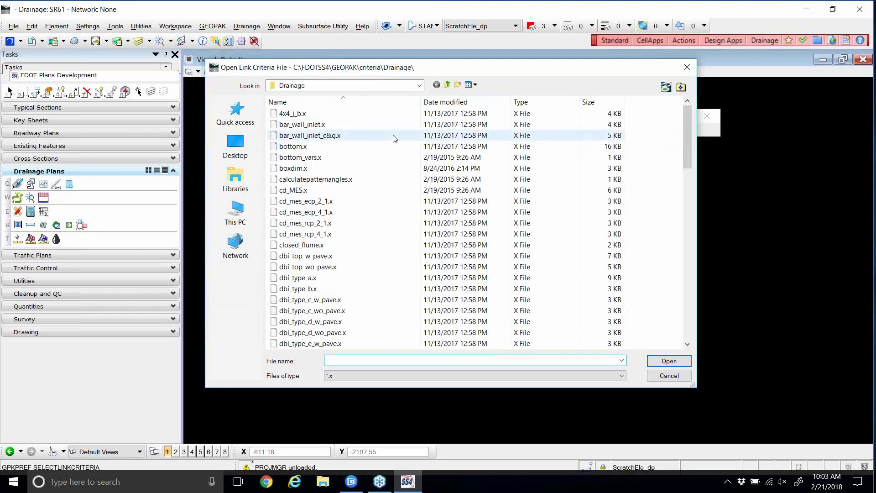
scroll(396, 142, down, 3)
scroll(400, 170, down, 10)
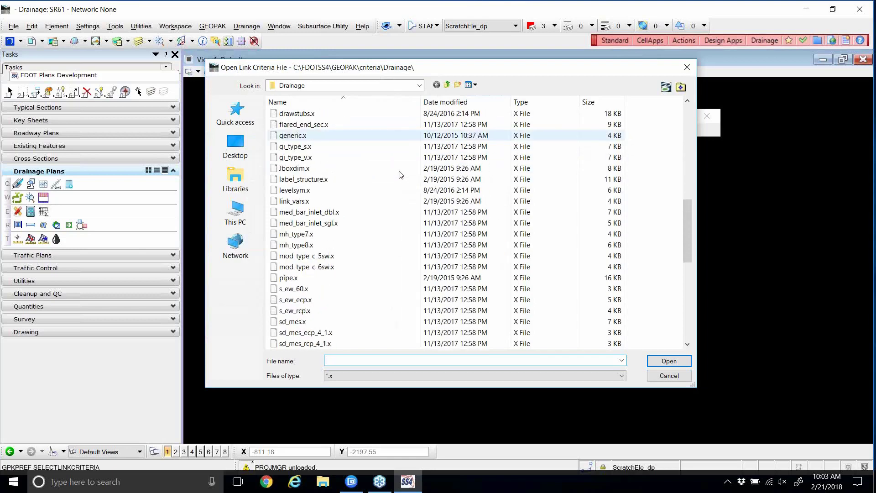
click(310, 180)
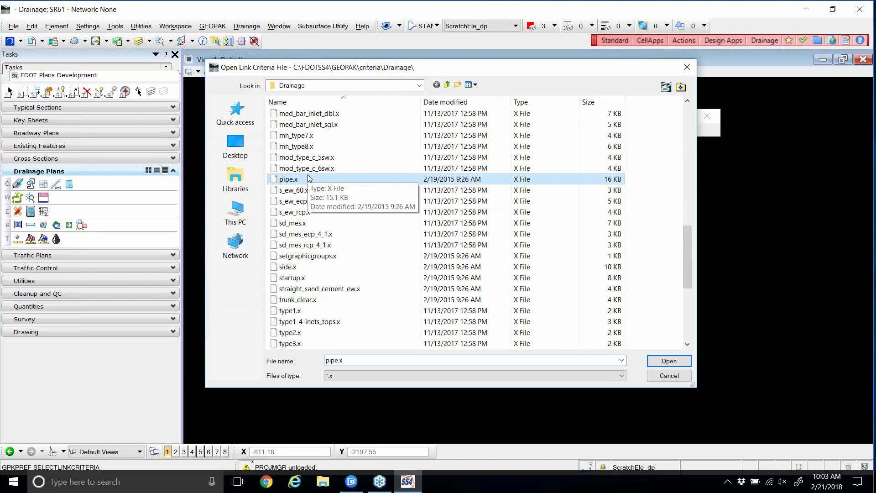
double_click(292, 181)
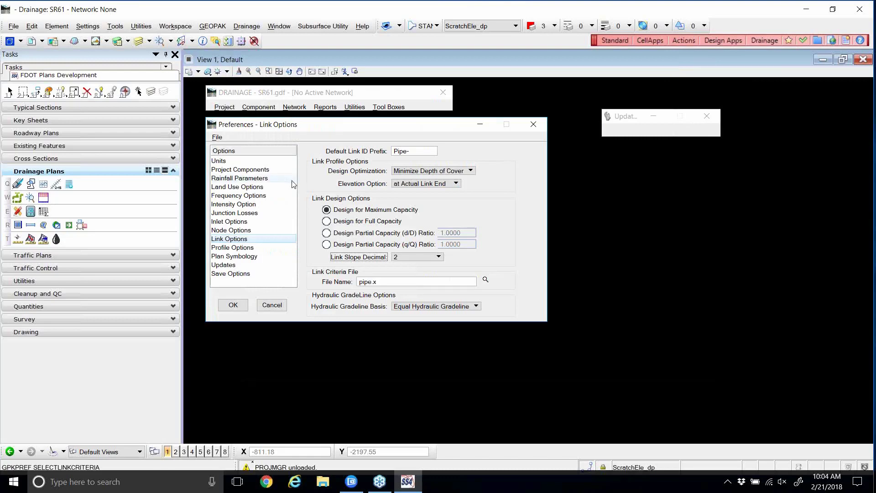
click(486, 279)
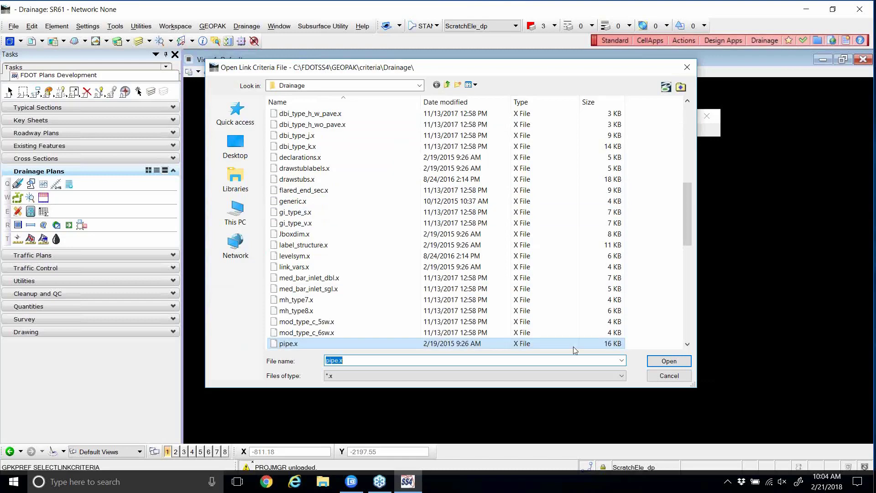
click(657, 362)
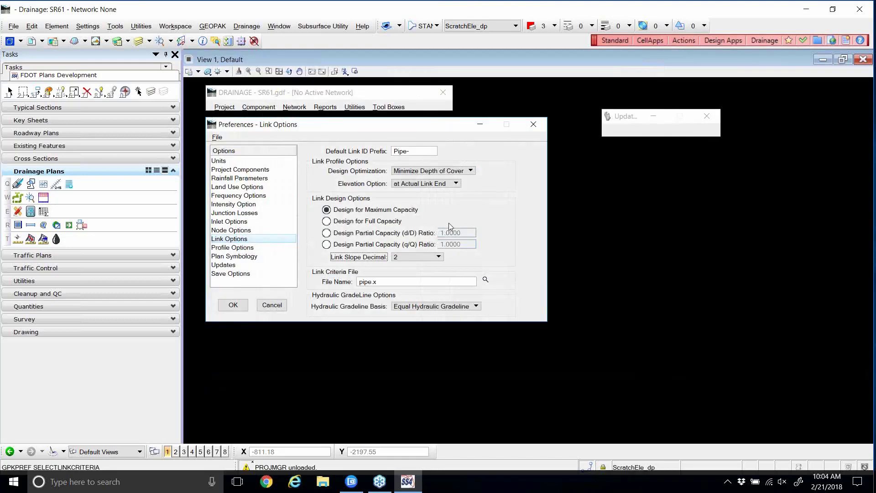
click(443, 306)
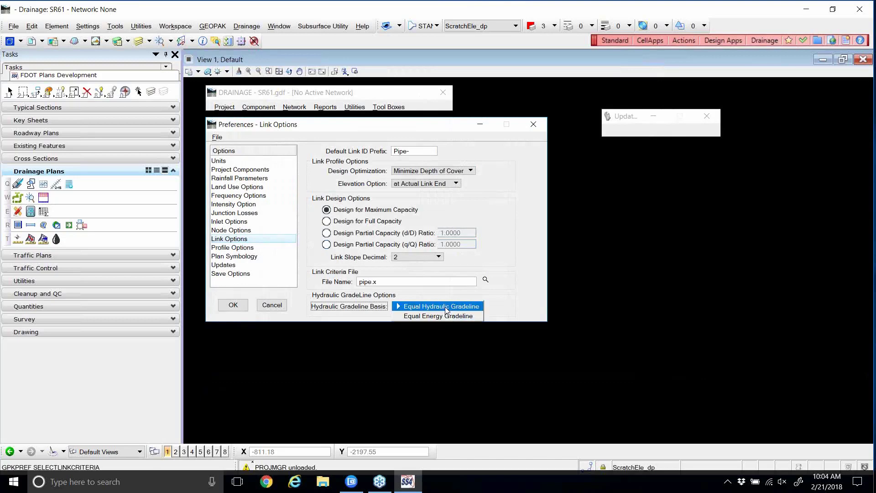
click(445, 308)
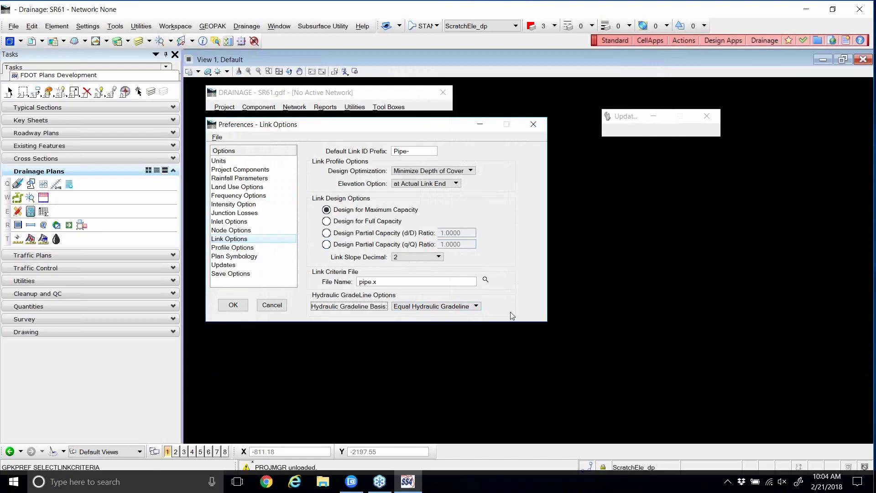
- In the Profile Options preferences, set the default profile ID prefix to "Pro-" and enable creating Cogo chains and profiles
click(244, 249)
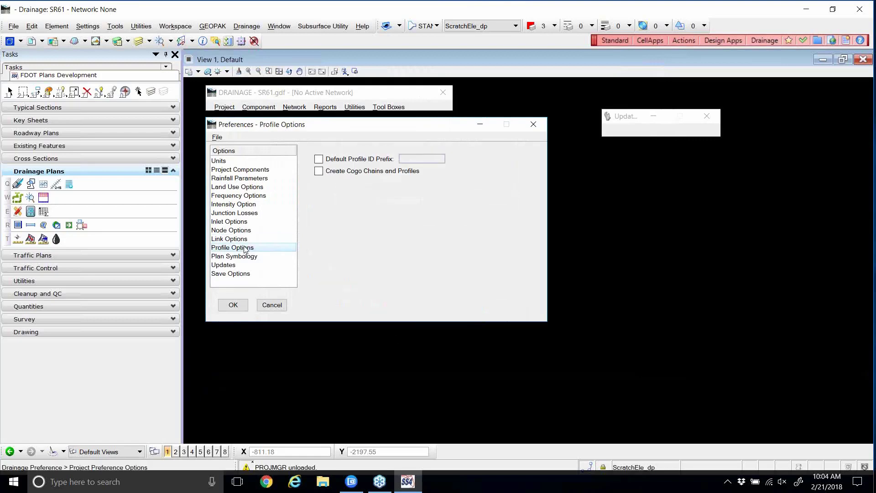
click(318, 158)
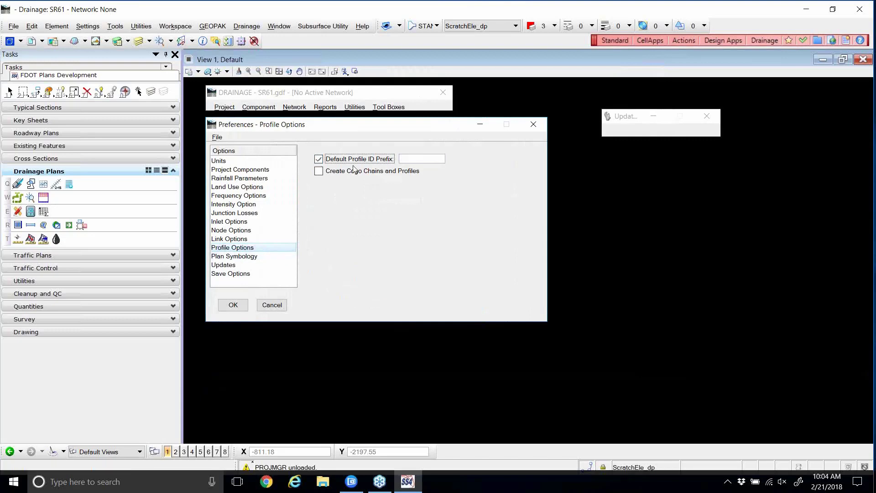
click(411, 160)
text(Pro-)
click(319, 172)
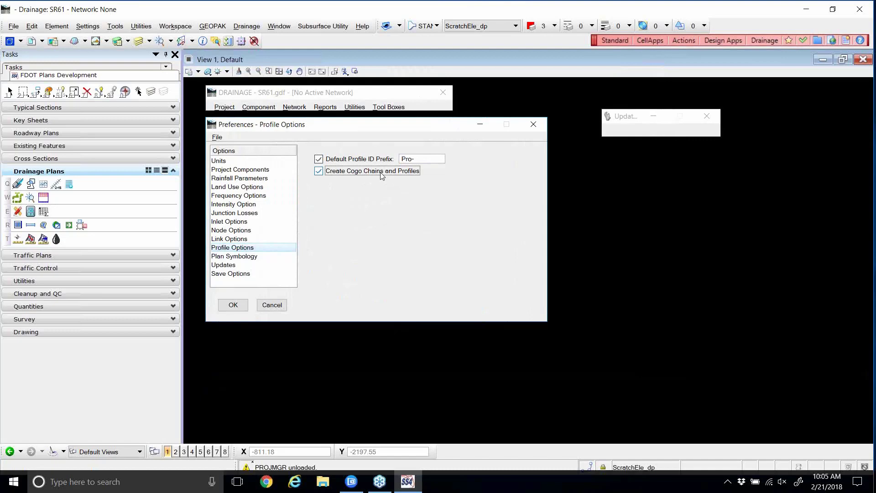
click(322, 172)
click(320, 171)
drag(343, 127, 335, 129)
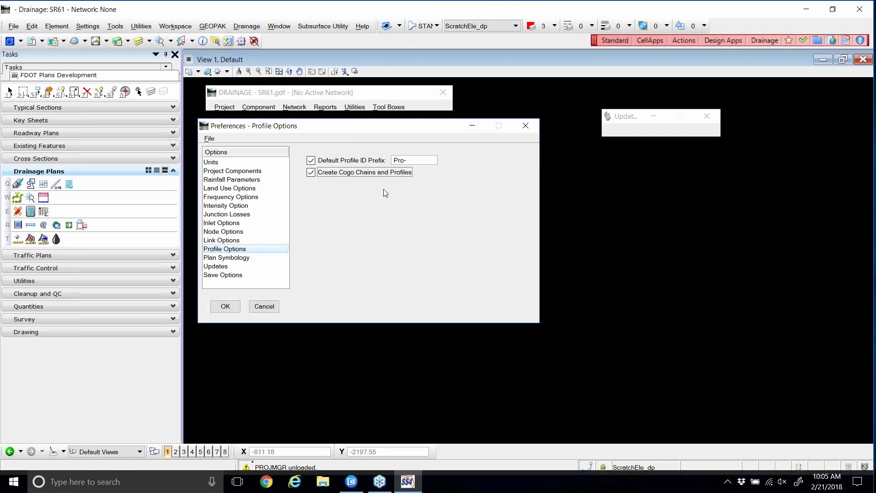
- Open the Plan Symbology preferences and examine the linear and text symbology assigned to the drainage components and nodes
click(243, 259)
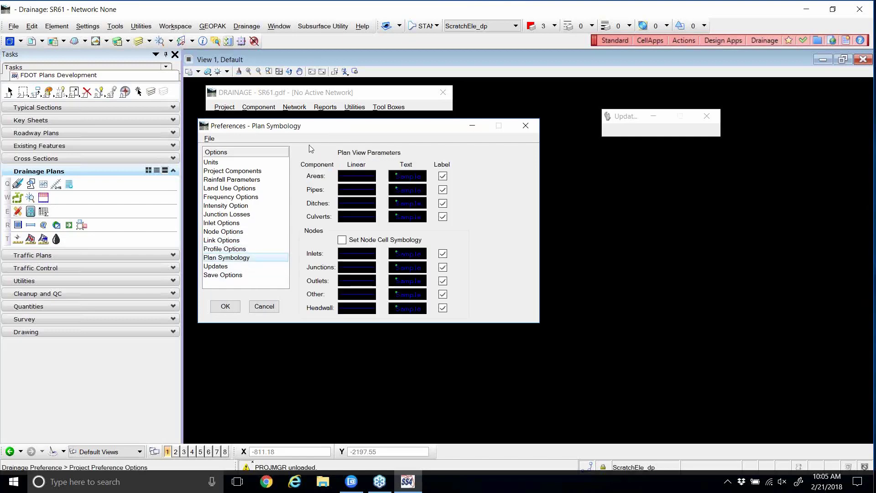
drag(323, 130, 345, 130)
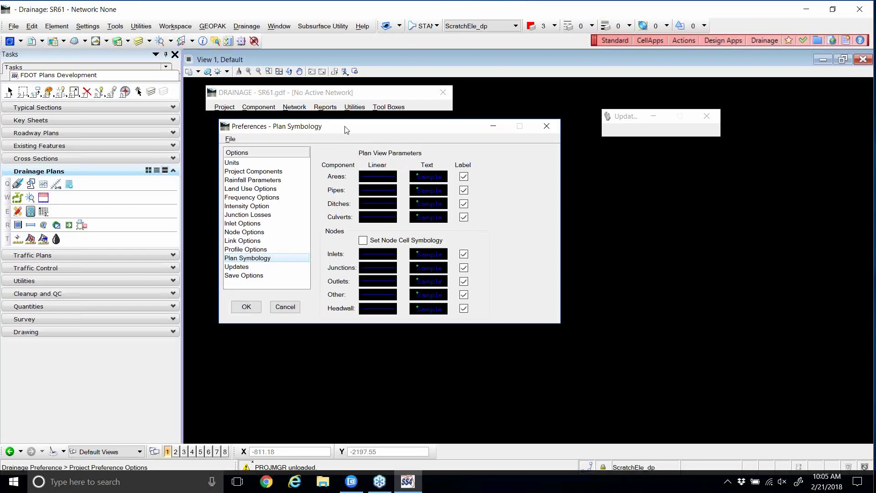
drag(345, 130, 346, 130)
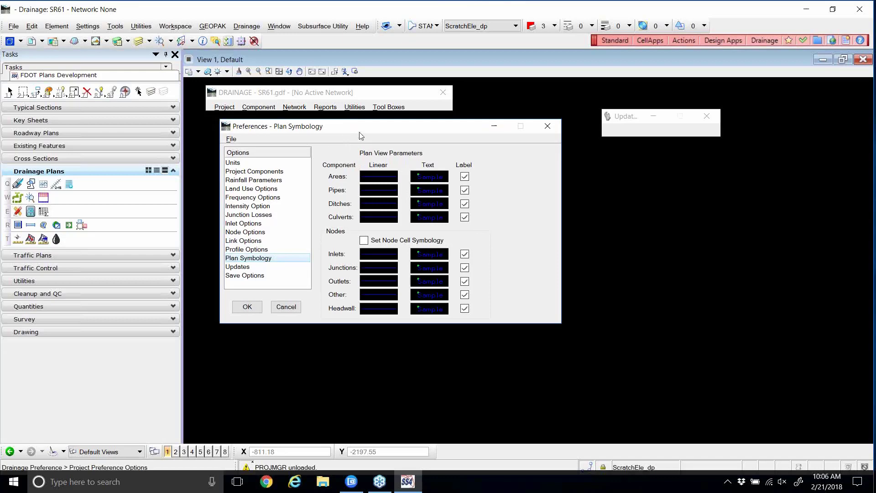
drag(359, 133, 341, 134)
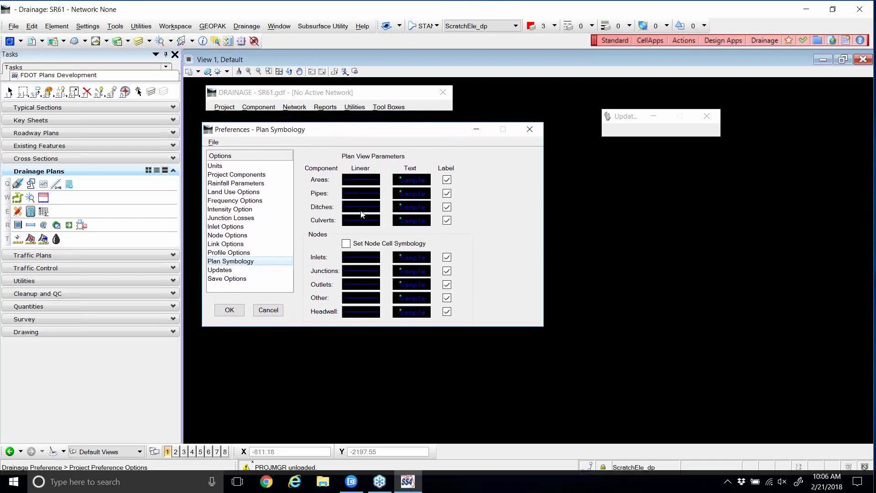
mouse_move(355, 194)
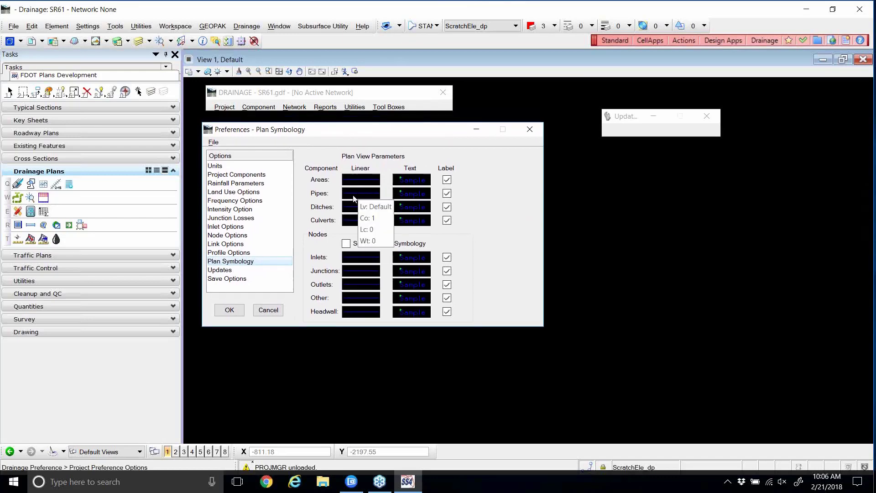
mouse_move(360, 220)
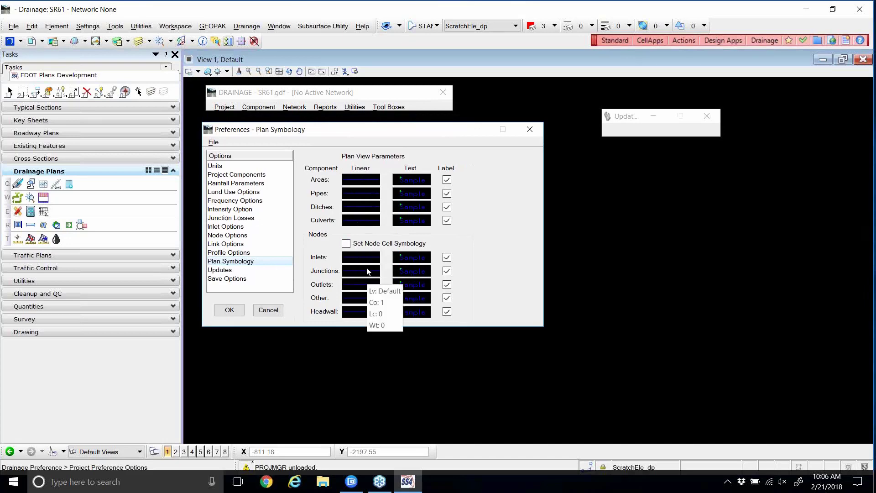
mouse_move(358, 261)
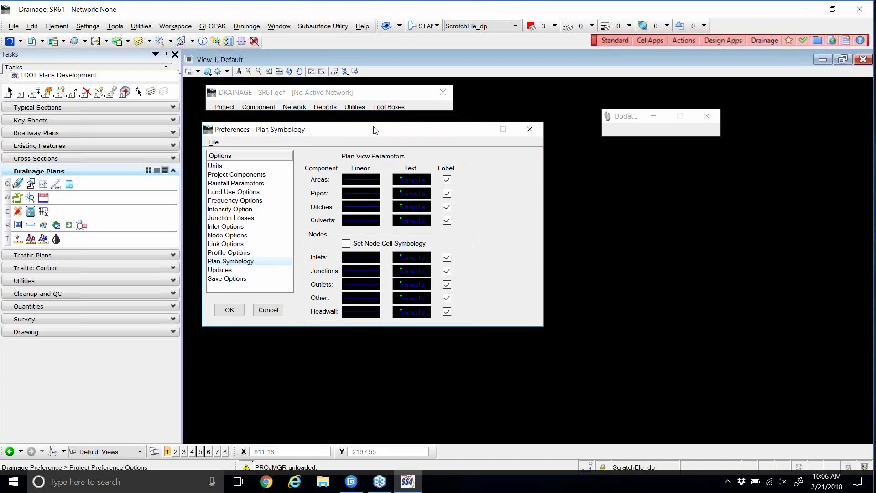
drag(373, 128, 373, 124)
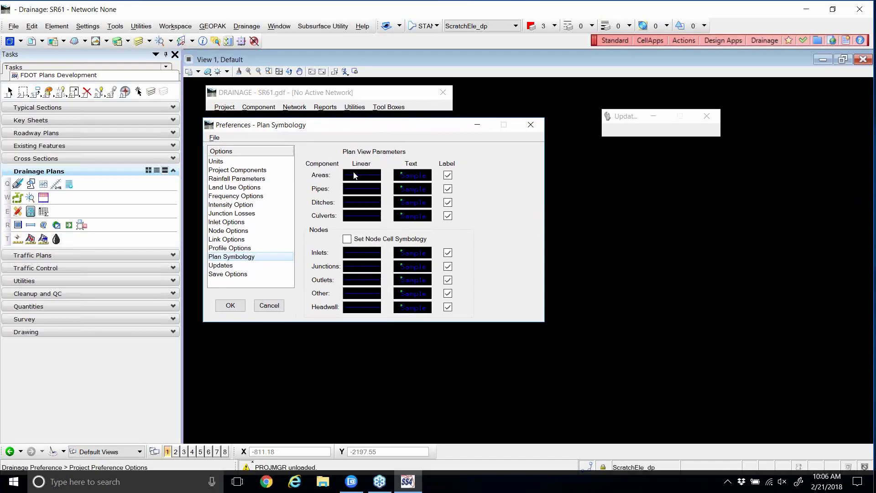
mouse_move(355, 174)
mouse_move(415, 180)
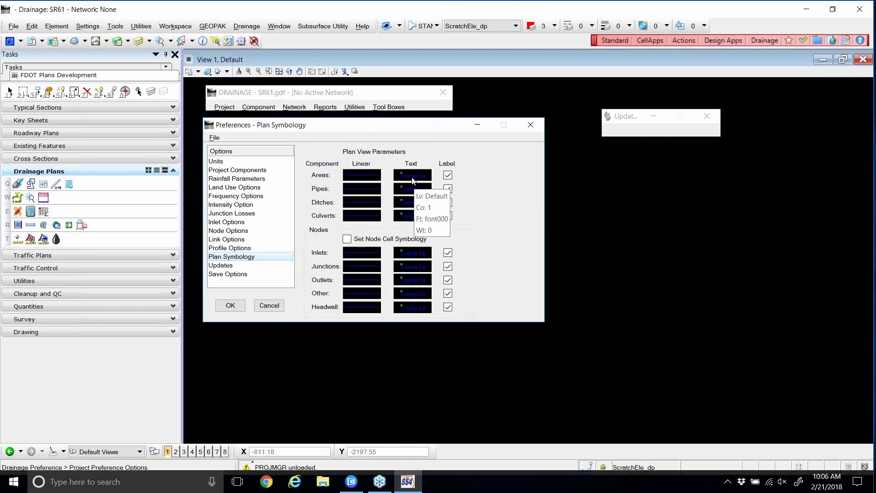
- Set the linear plan symbology for areas to color 3, line style 3 and weight 4
double_click(363, 177)
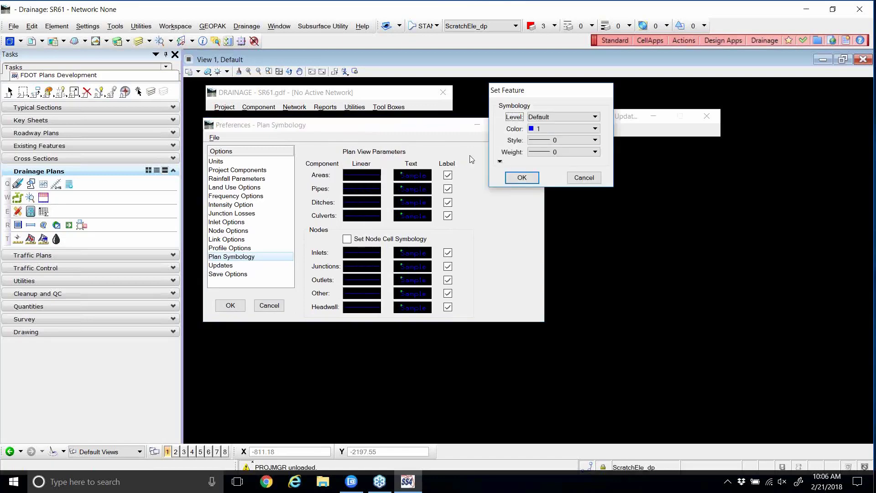
click(580, 129)
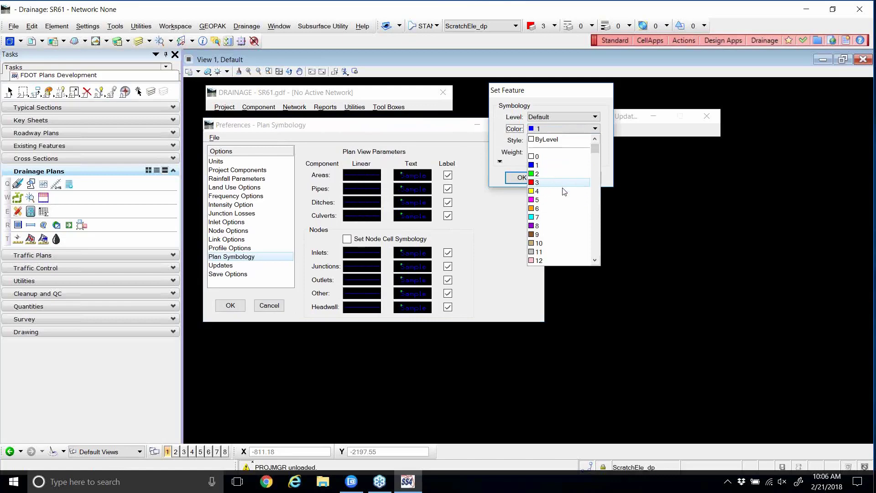
click(534, 183)
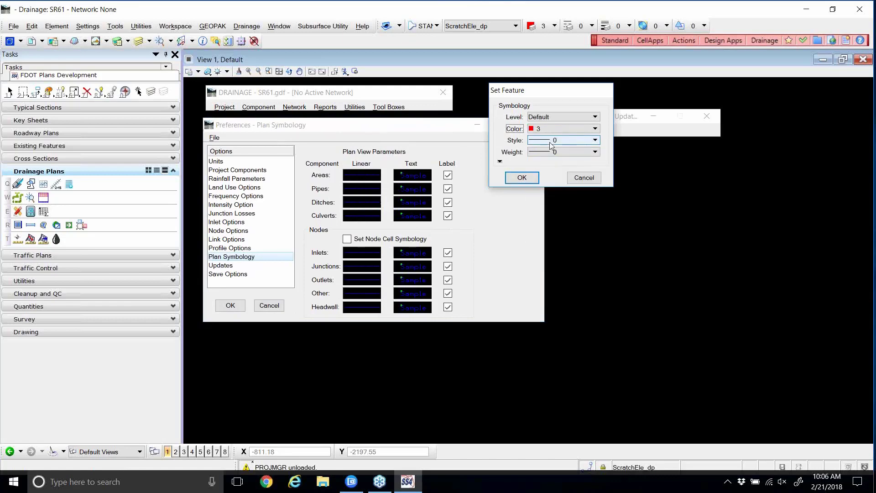
click(585, 141)
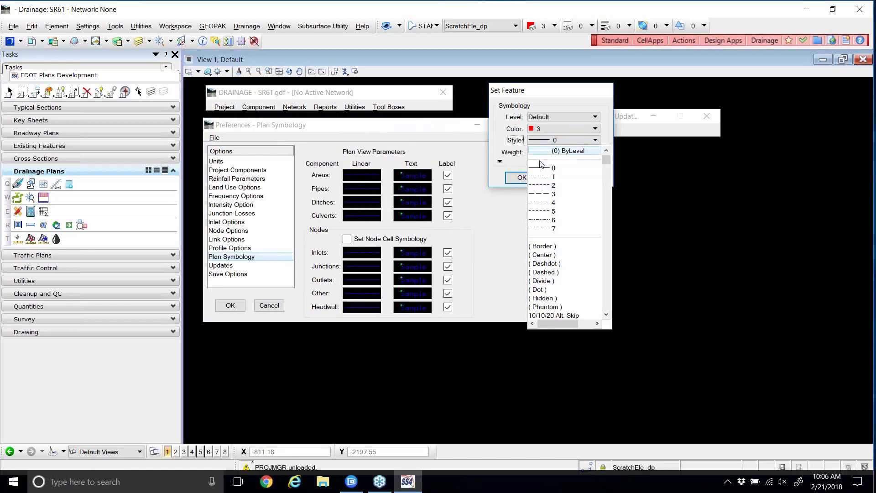
click(541, 194)
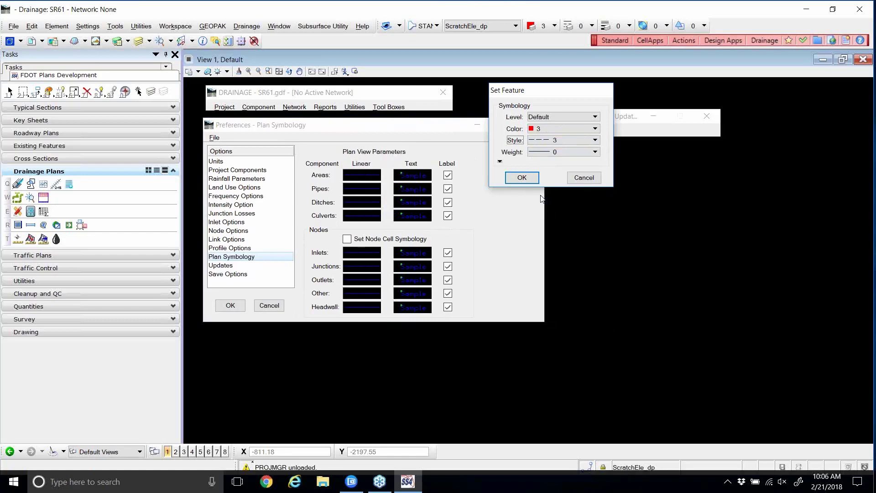
click(532, 152)
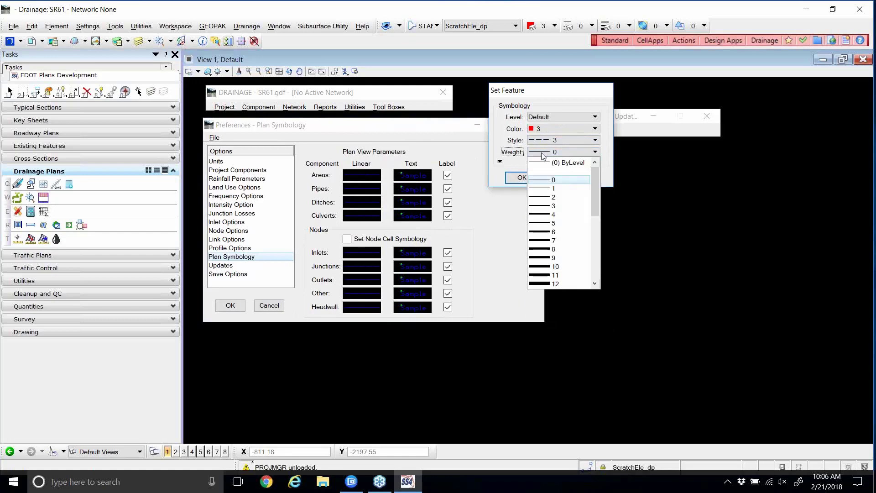
click(544, 214)
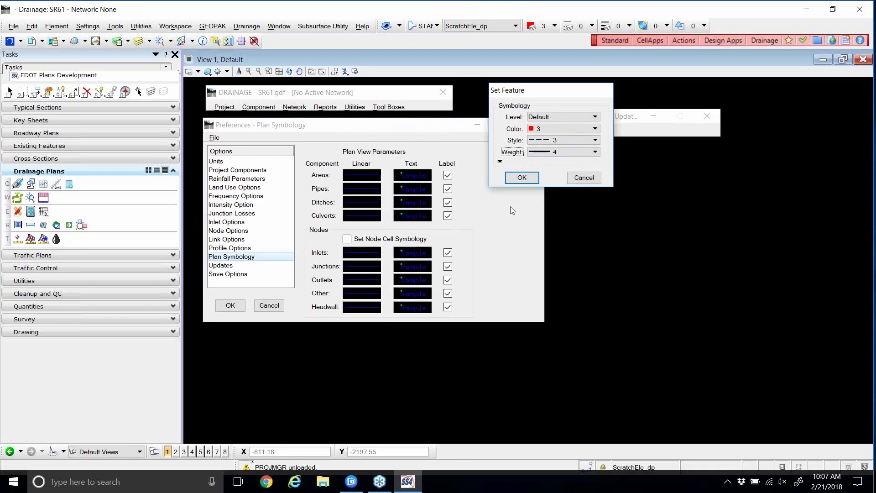
click(521, 179)
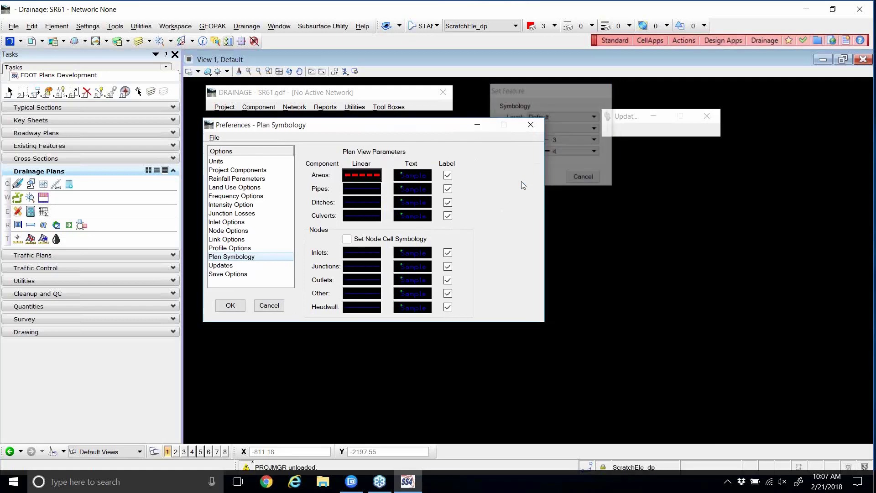
- Copy the linear symbology of the areas and paste it onto their text symbology
mouse_move(358, 182)
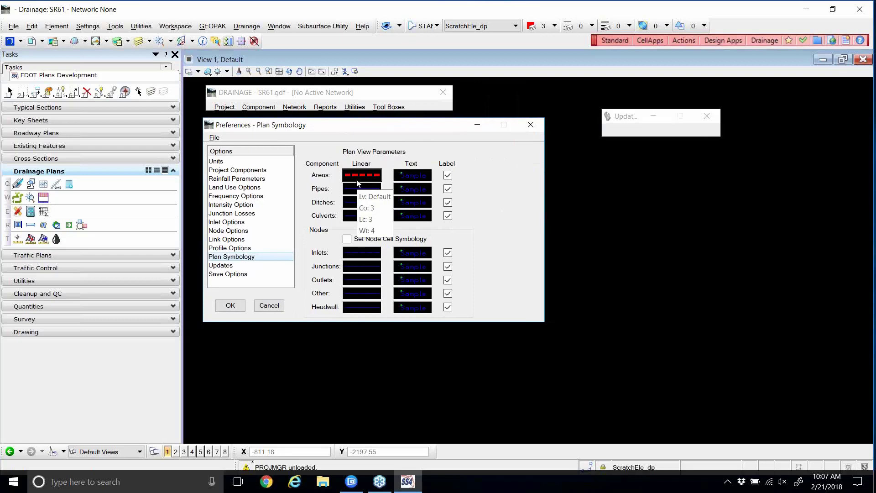
right_click(360, 180)
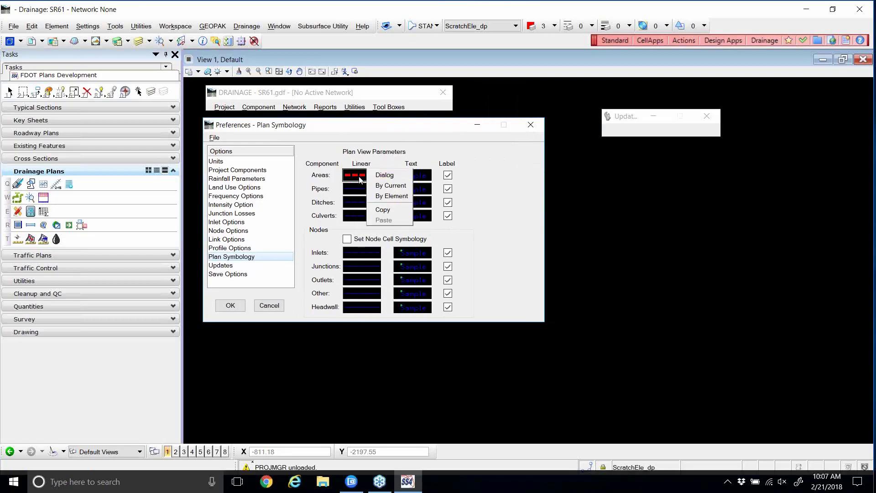
click(382, 210)
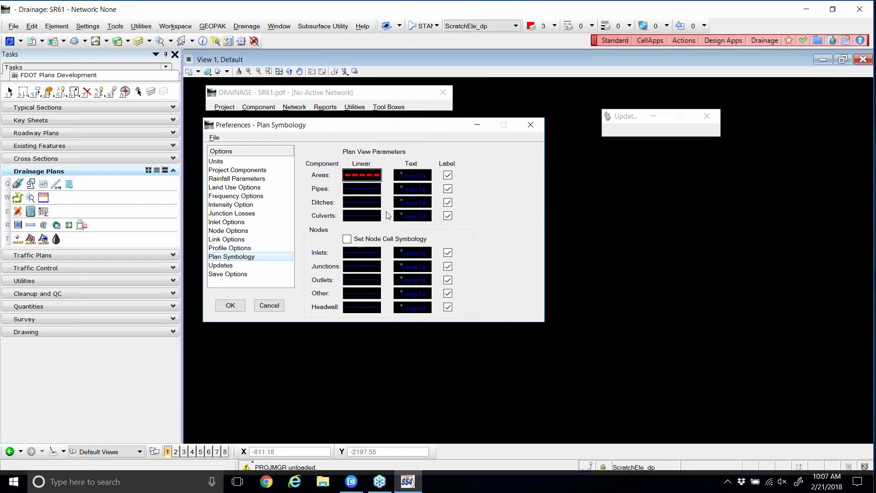
right_click(415, 178)
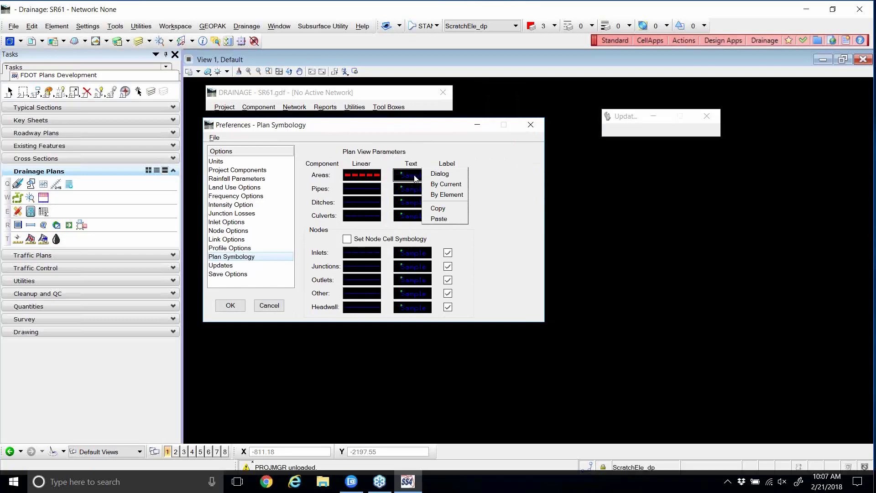
click(439, 219)
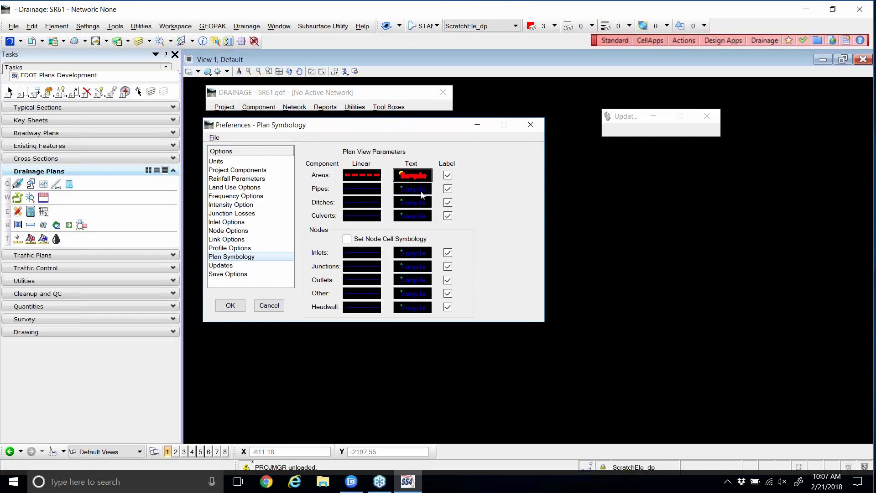
mouse_move(412, 177)
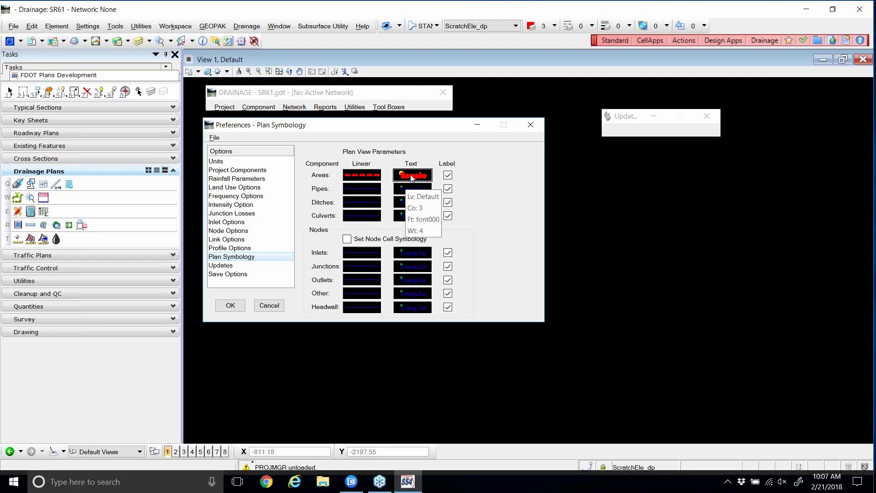
- Assign a thinner line weight to the text symbology of the areas
double_click(412, 178)
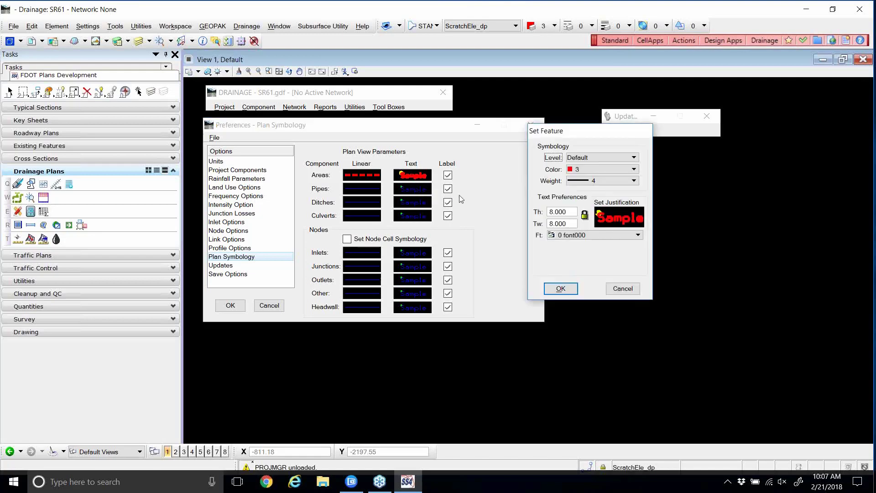
click(593, 181)
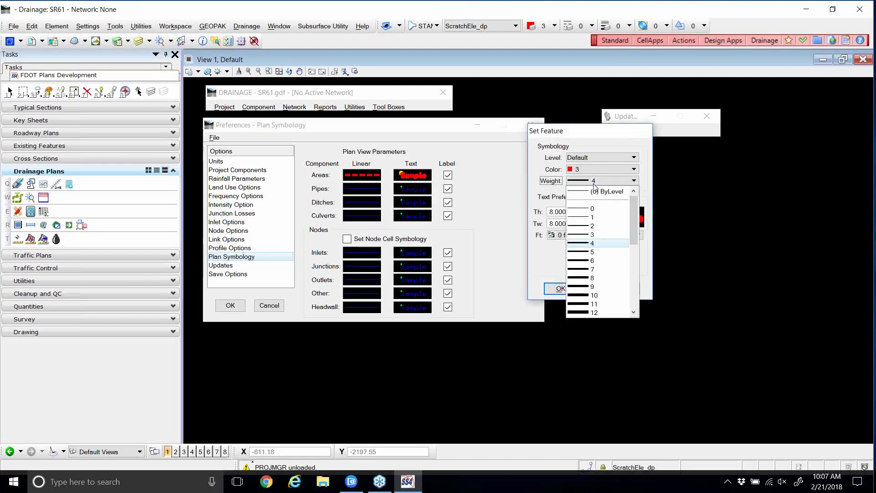
click(589, 211)
click(561, 288)
mouse_move(425, 178)
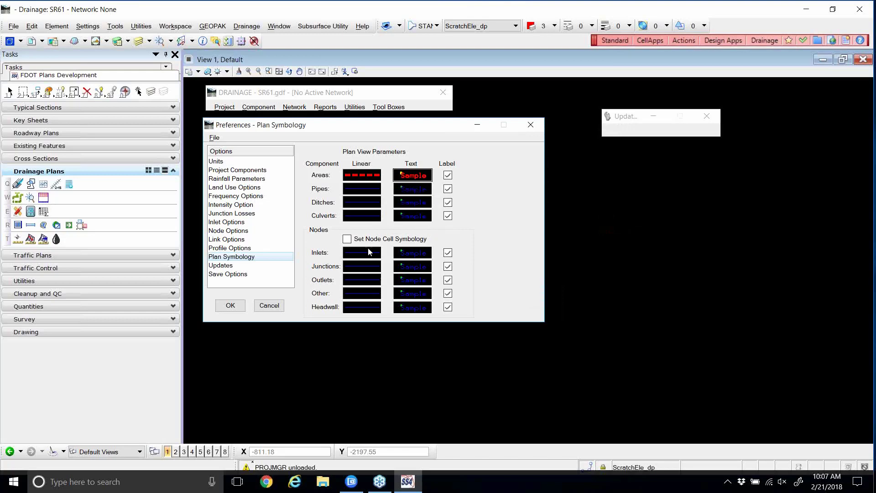
- Set the linear plan symbology for pipes to color 7 and weight 3
click(358, 192)
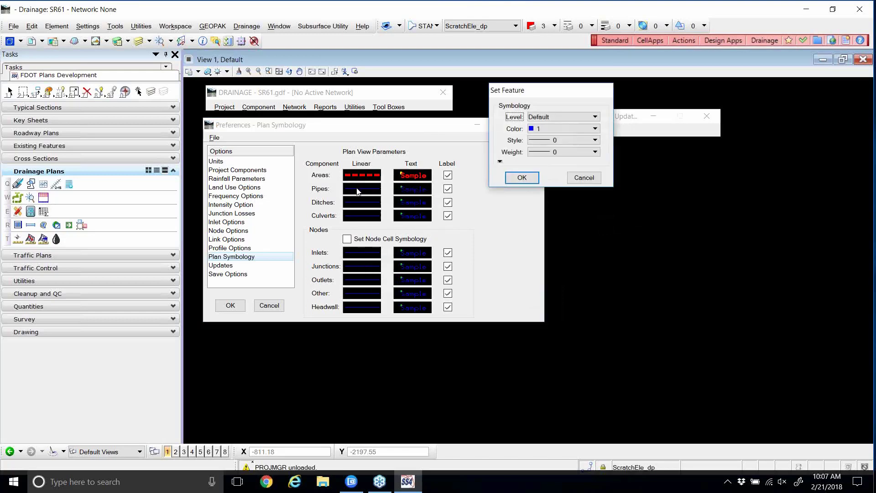
click(549, 128)
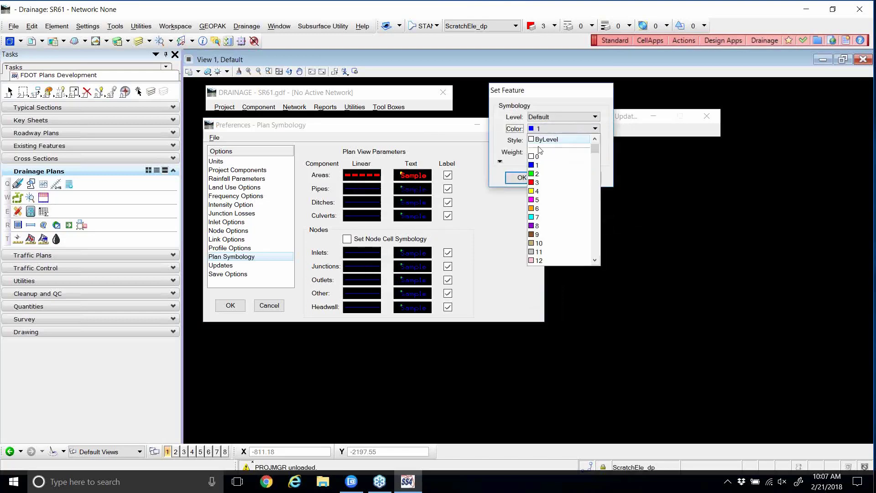
click(548, 217)
click(547, 156)
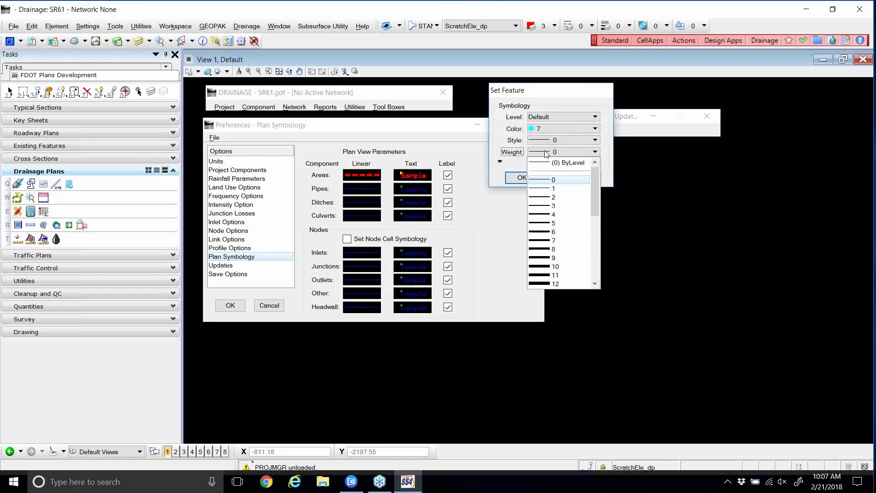
click(545, 209)
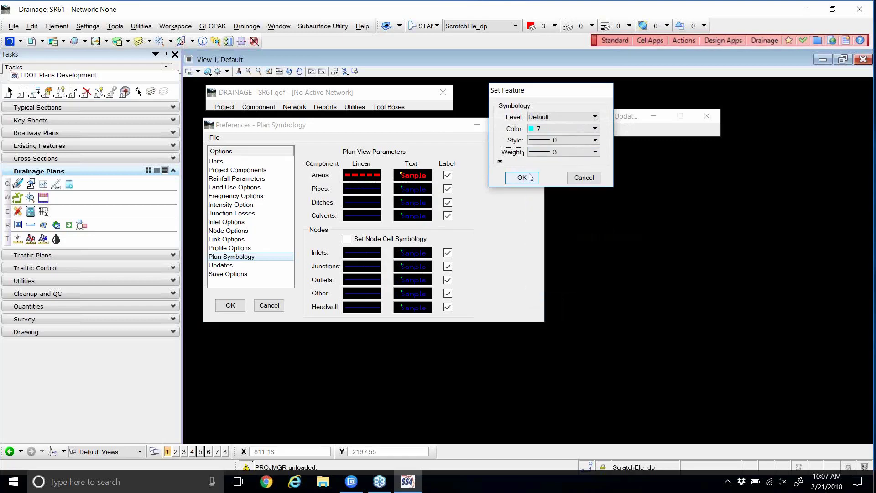
click(522, 177)
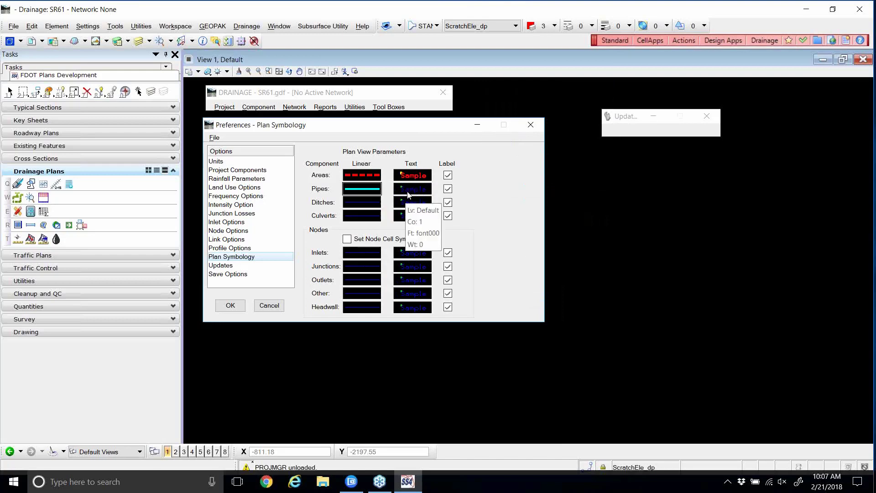
- Paste the pipes' linear symbology onto their text symbology and set the text weight to 1
right_click(410, 189)
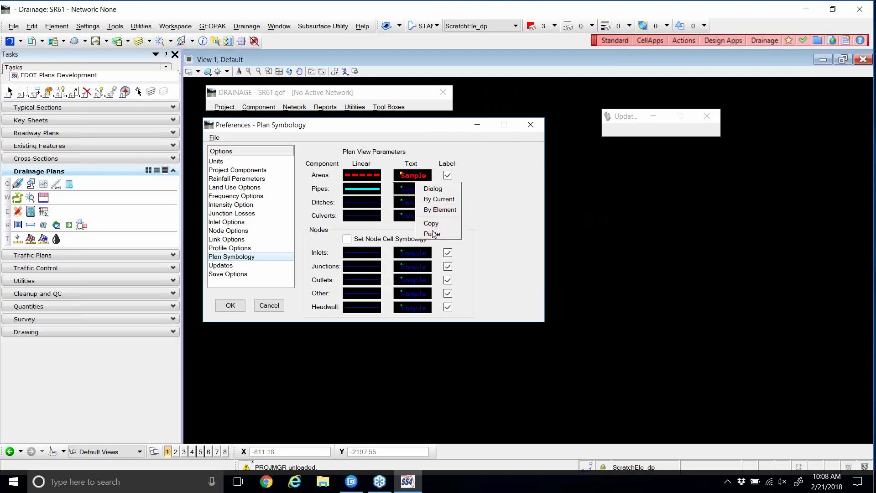
click(432, 234)
click(413, 189)
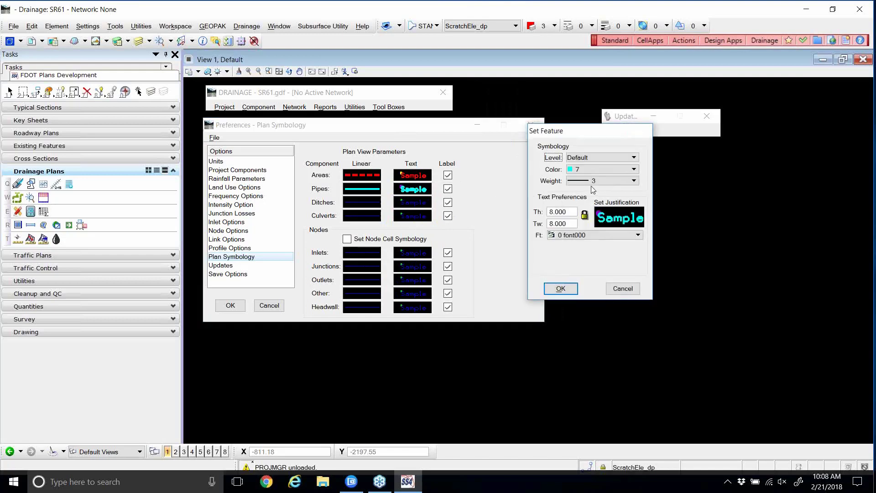
click(586, 182)
click(579, 213)
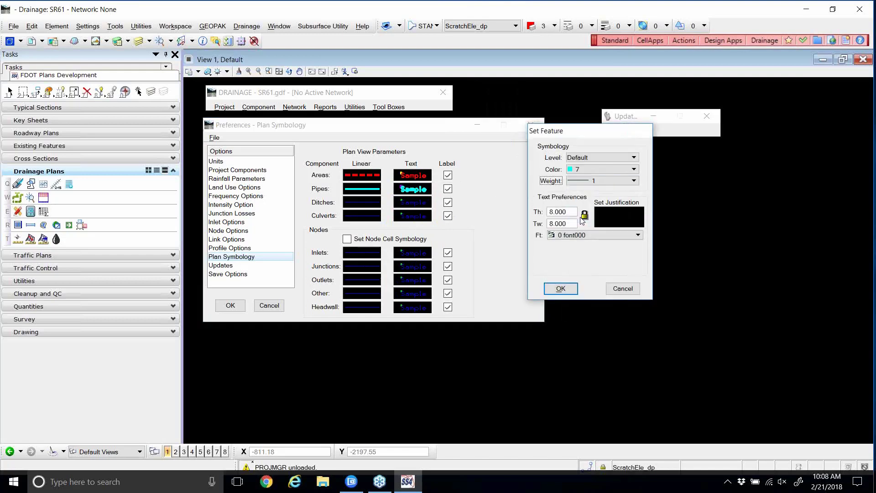
click(560, 289)
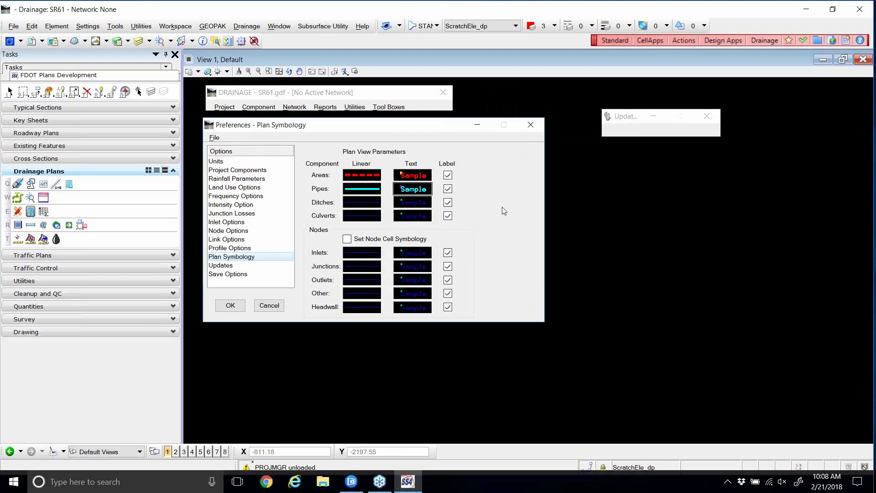
- Enable Set Node Cell Symbology and set the inlets' linear symbology to color 6 and weight 3
mouse_move(364, 216)
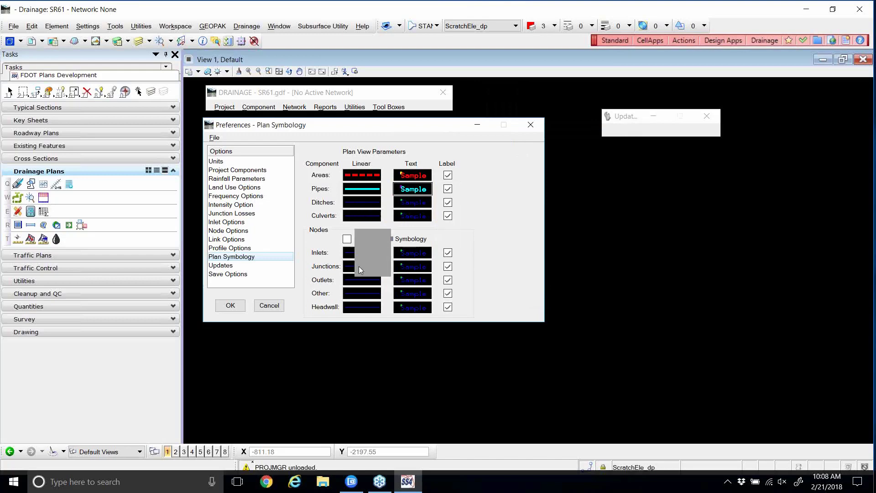
click(347, 239)
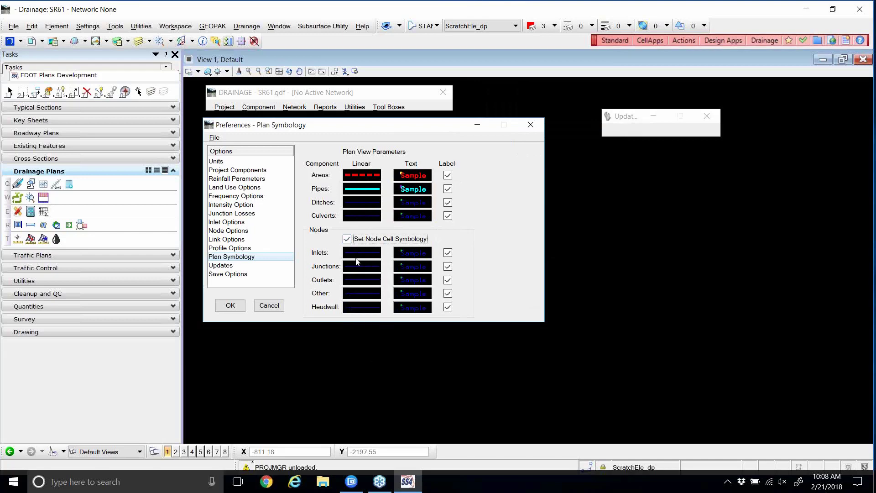
click(356, 253)
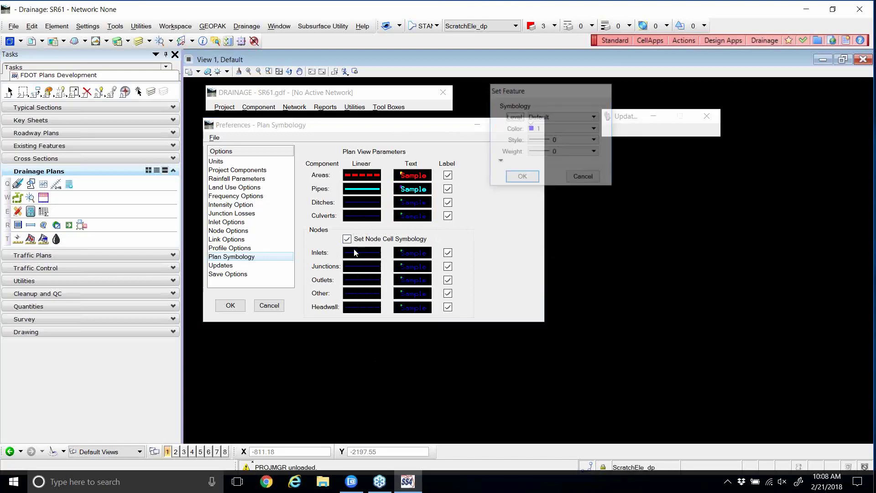
click(553, 128)
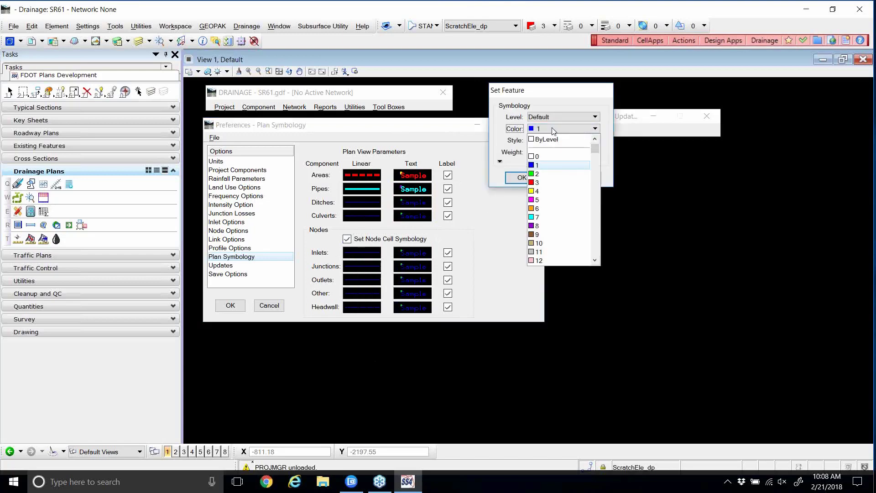
click(535, 208)
click(557, 152)
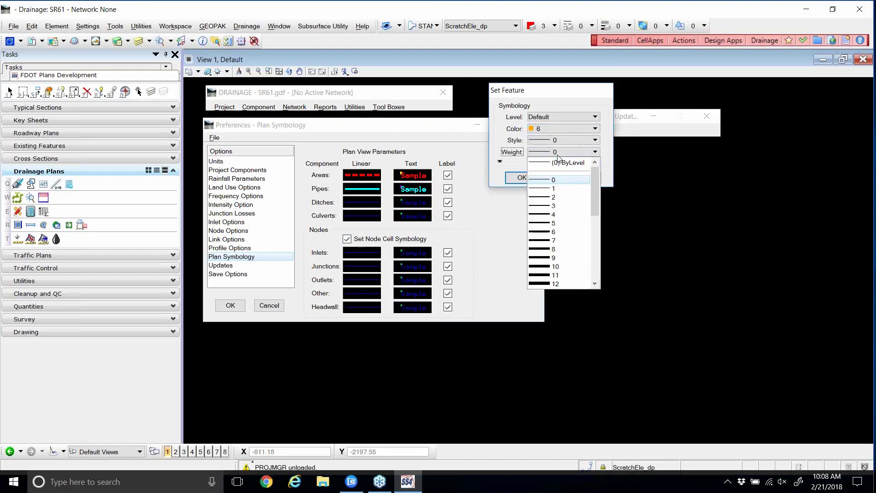
click(538, 205)
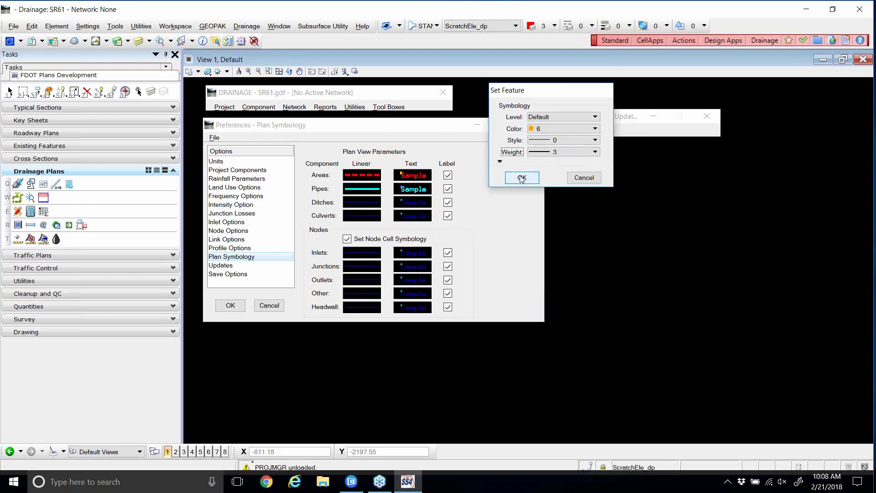
click(520, 177)
- Copy the inlets' linear symbology onto the linear symbology of the junctions and outlets
right_click(363, 252)
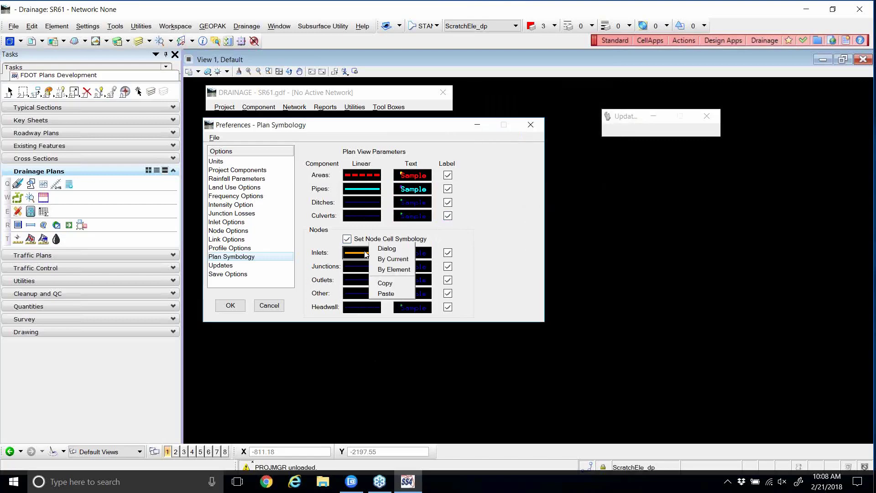
click(383, 283)
right_click(360, 267)
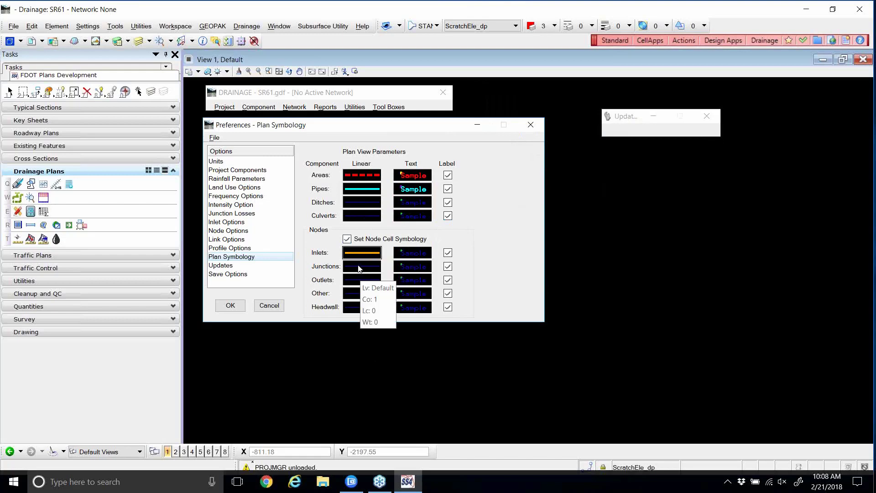
click(383, 309)
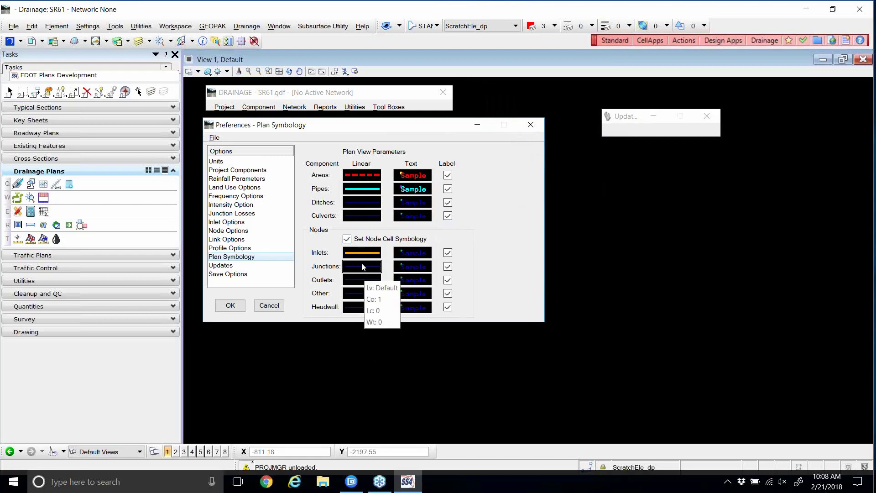
right_click(360, 256)
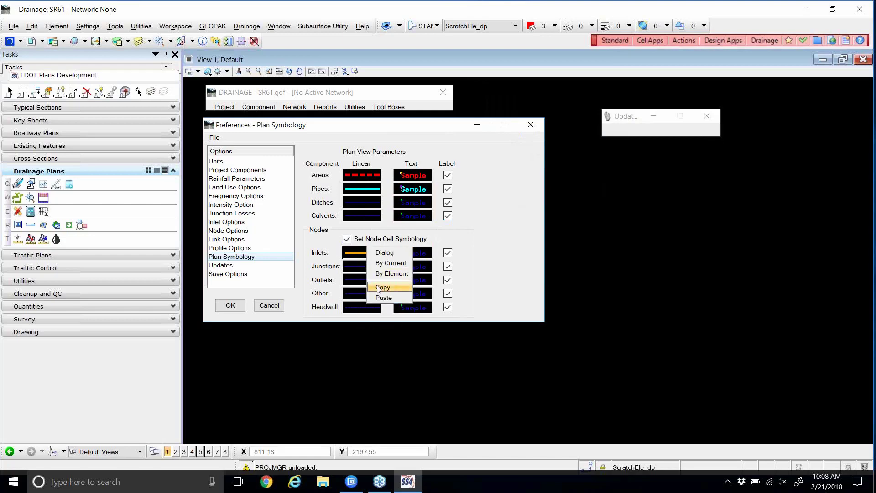
click(381, 284)
right_click(353, 268)
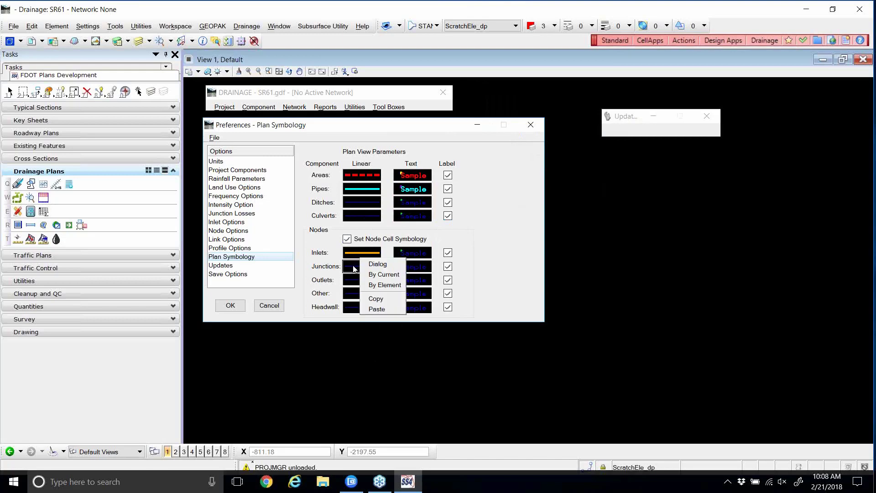
click(376, 309)
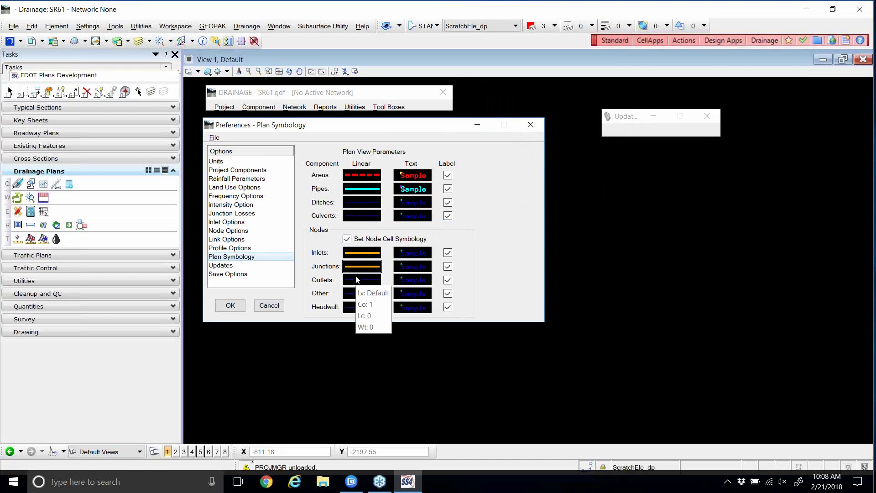
right_click(358, 281)
click(380, 321)
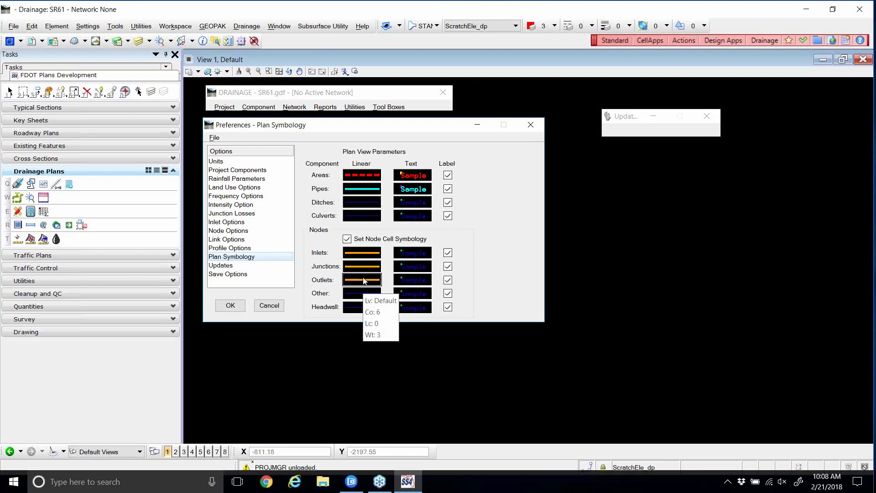
- Paste the copied inlet linear symbology onto the text symbology of the inlets, junctions and outlets
right_click(420, 251)
click(438, 296)
right_click(413, 267)
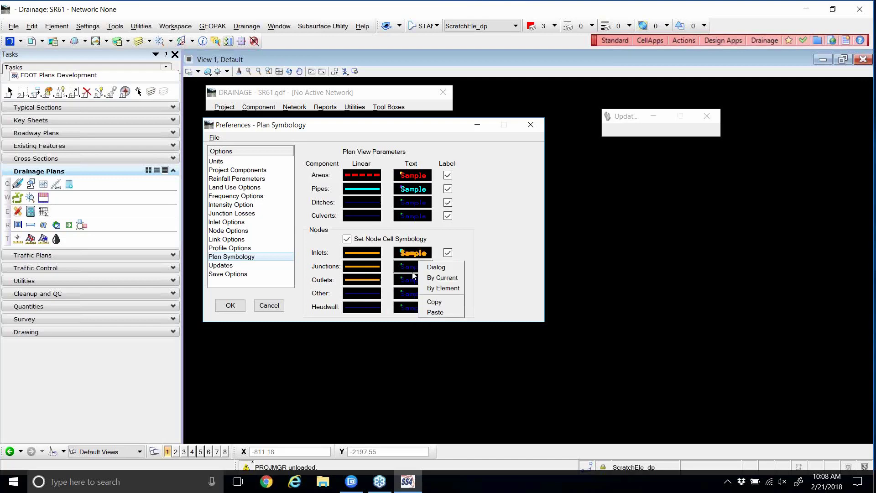
click(433, 313)
right_click(409, 284)
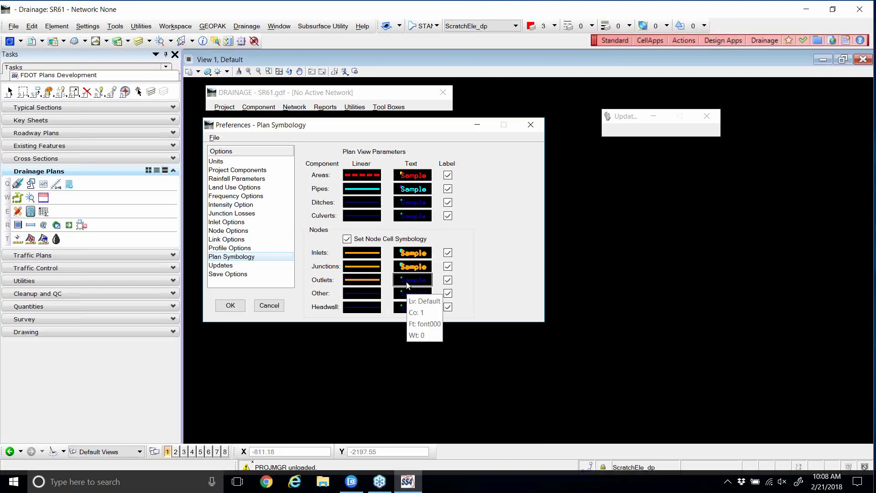
click(431, 325)
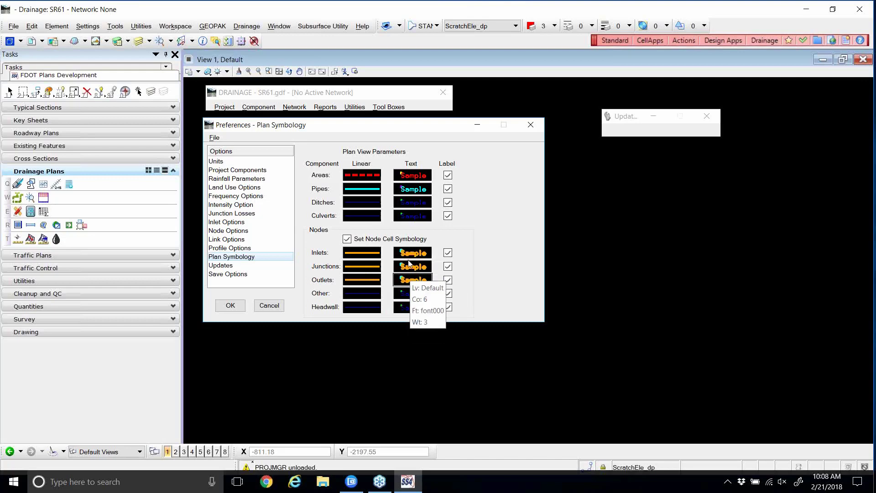
- Set the weight of the inlets' text symbology to 1
double_click(409, 258)
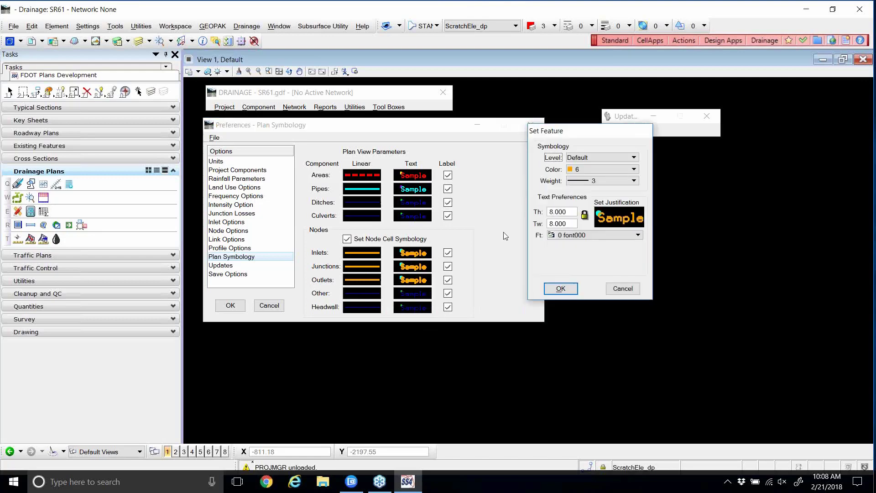
click(584, 182)
click(592, 218)
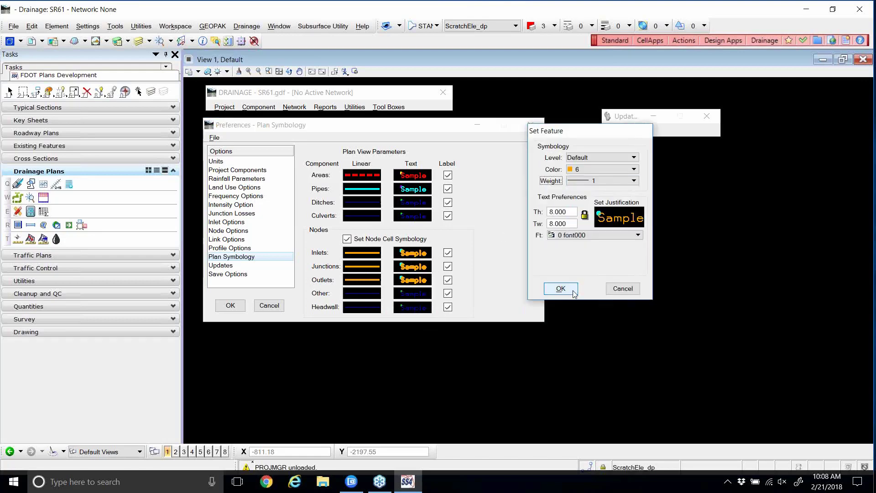
click(560, 288)
- Copy the inlets' text symbology onto the text symbology of the junctions and outlets
right_click(424, 252)
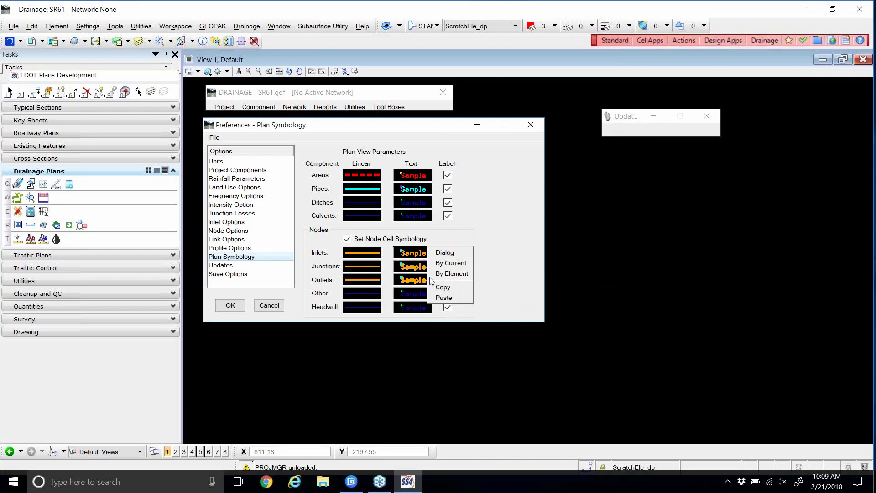
click(442, 290)
right_click(412, 266)
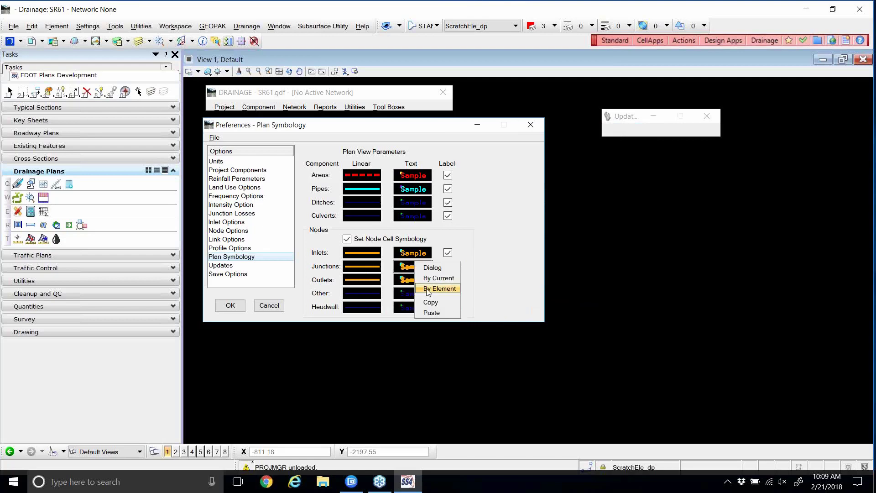
click(430, 303)
right_click(422, 279)
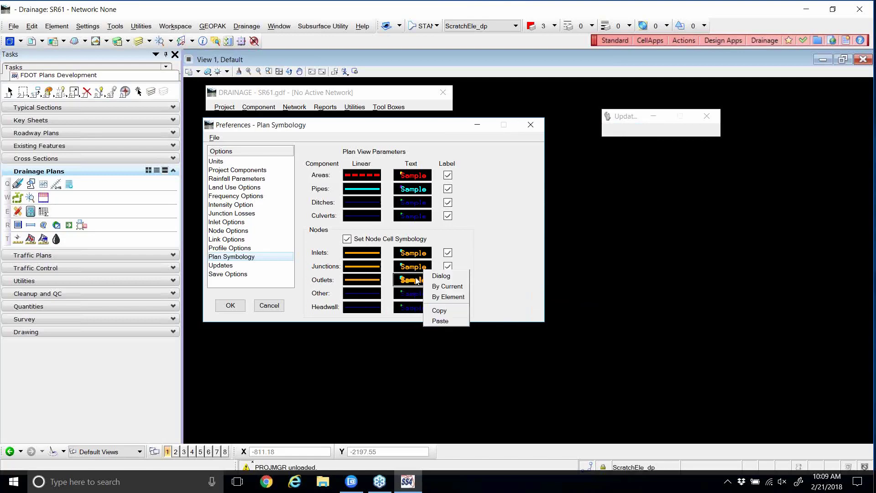
click(439, 321)
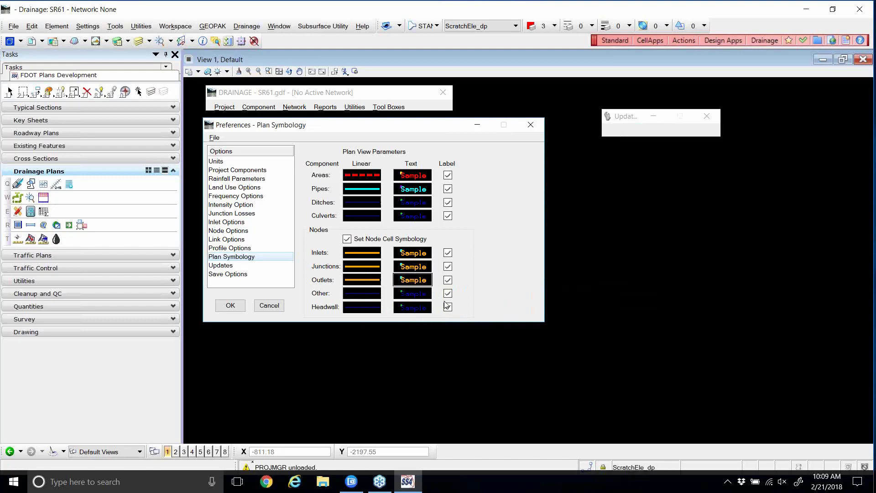
right_click(361, 179)
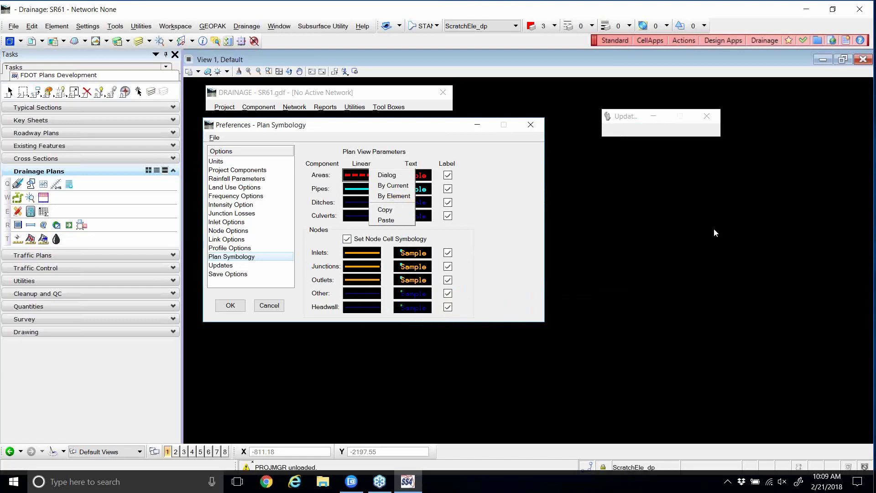
click(427, 129)
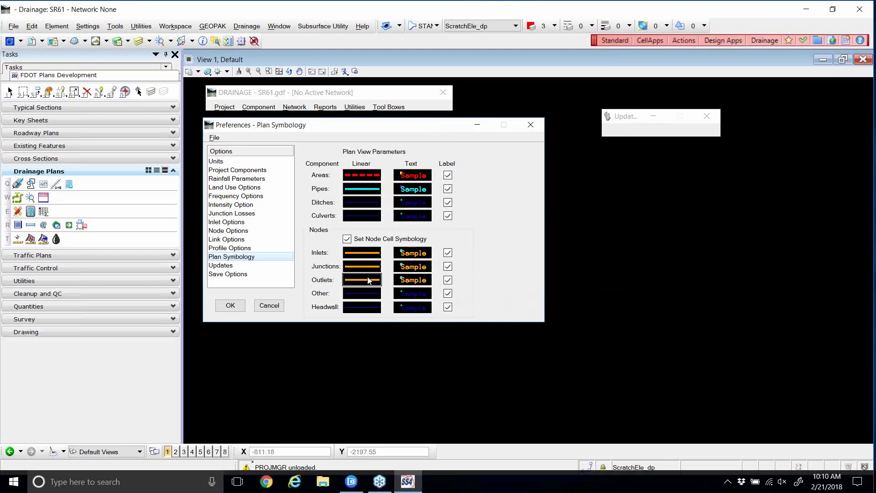
- Enable all six automatic update options in the Updates preferences, from link updates on node relocations through network updates on profile edit
click(229, 266)
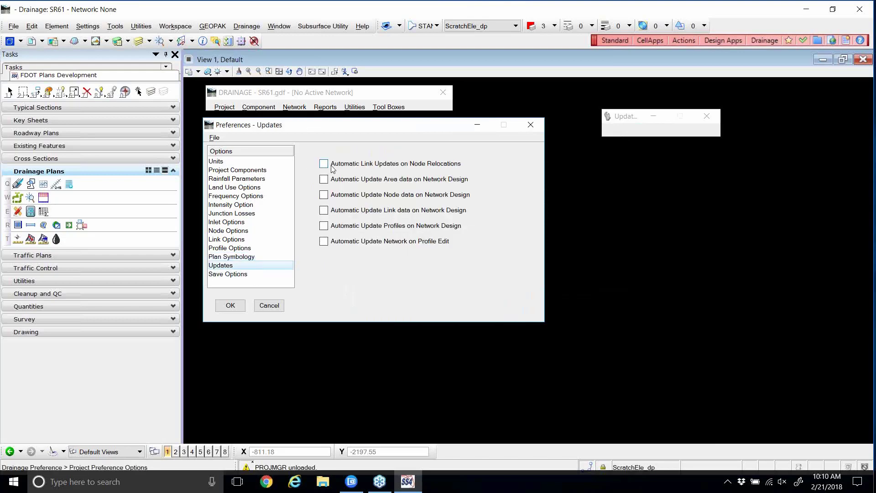
click(324, 164)
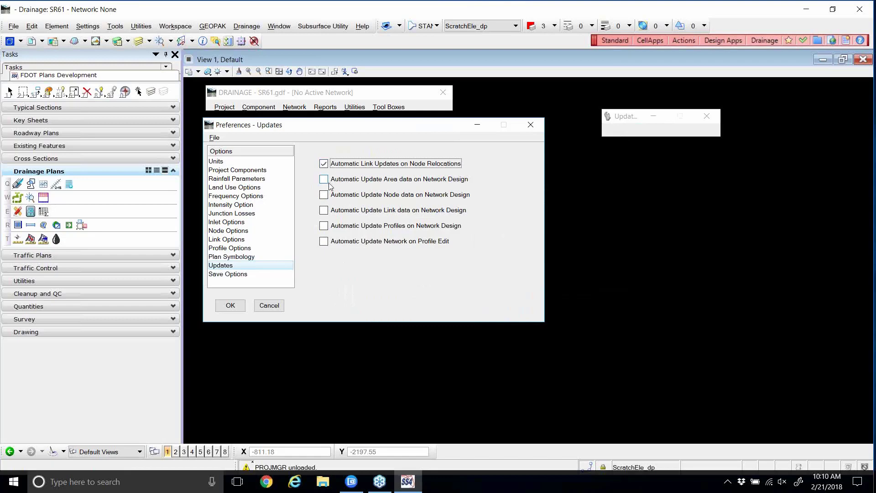
click(323, 180)
click(324, 195)
click(323, 210)
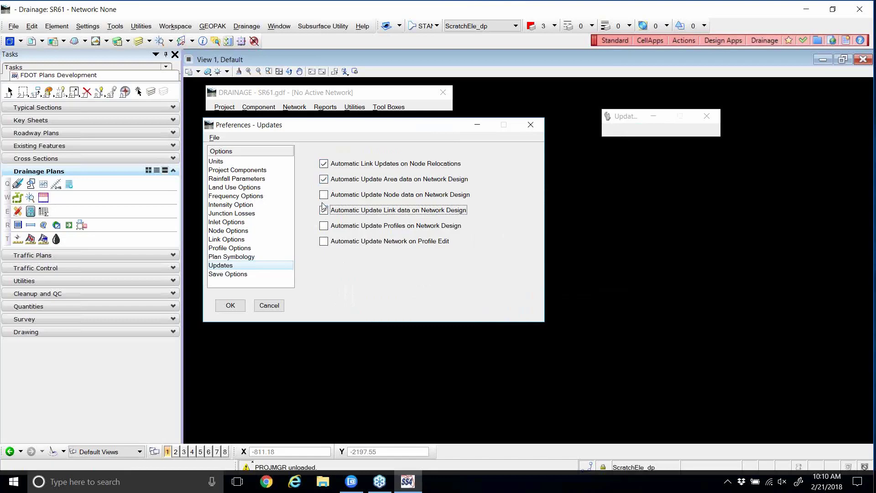
click(324, 226)
click(323, 242)
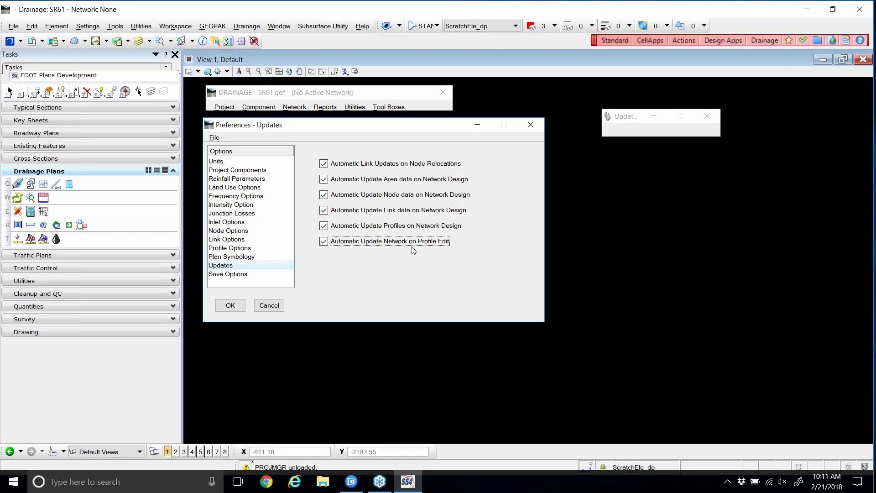
- Enable Automatic Backup and Automatic Save in the Save Options preferences, with a 10 Minute save interval
click(251, 277)
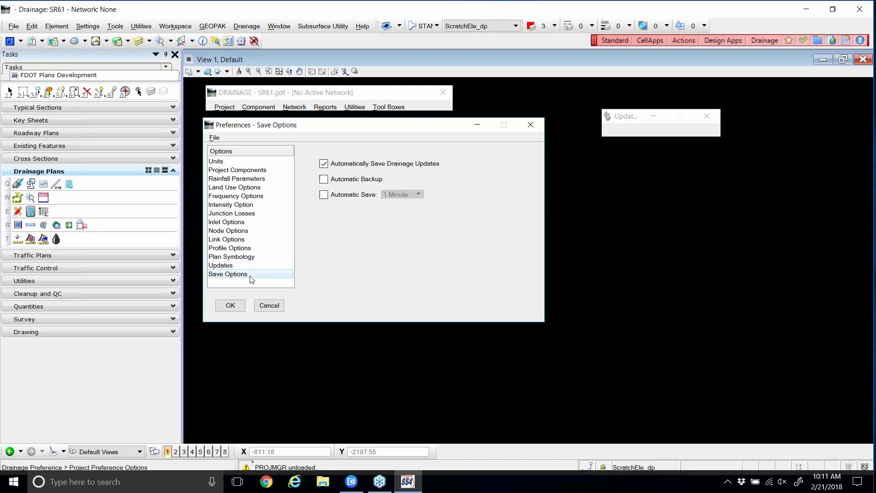
click(335, 180)
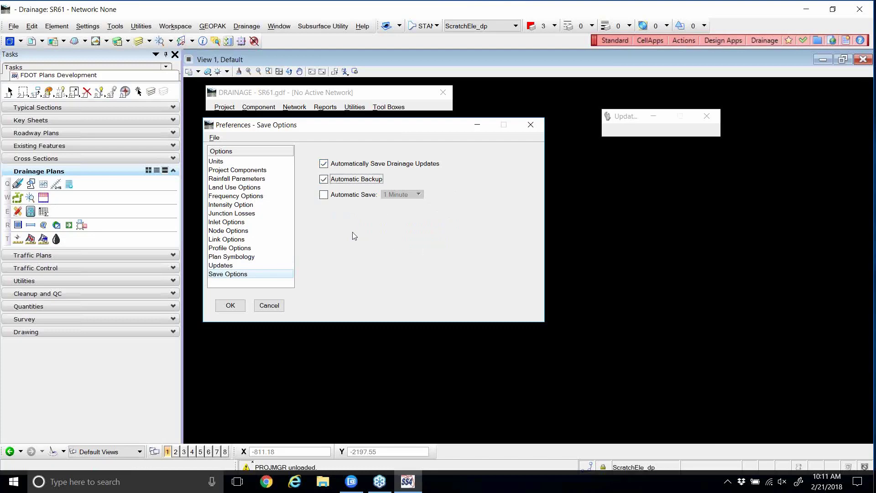
click(324, 195)
click(416, 195)
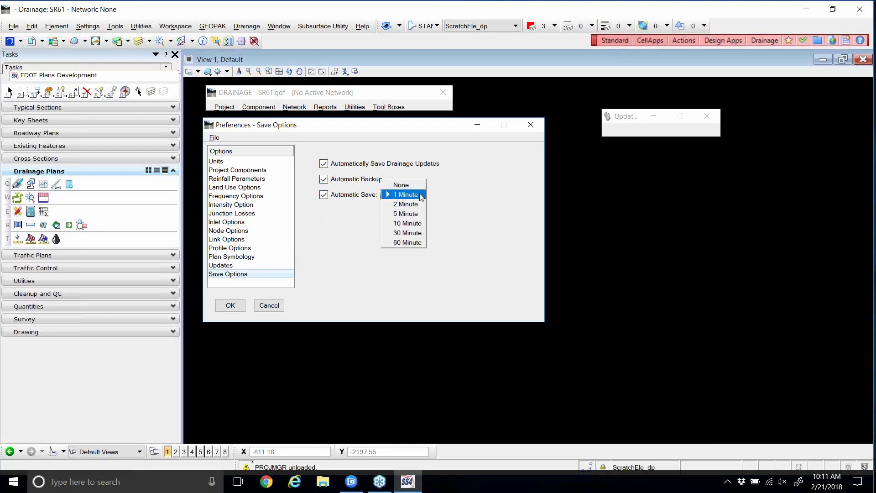
click(407, 223)
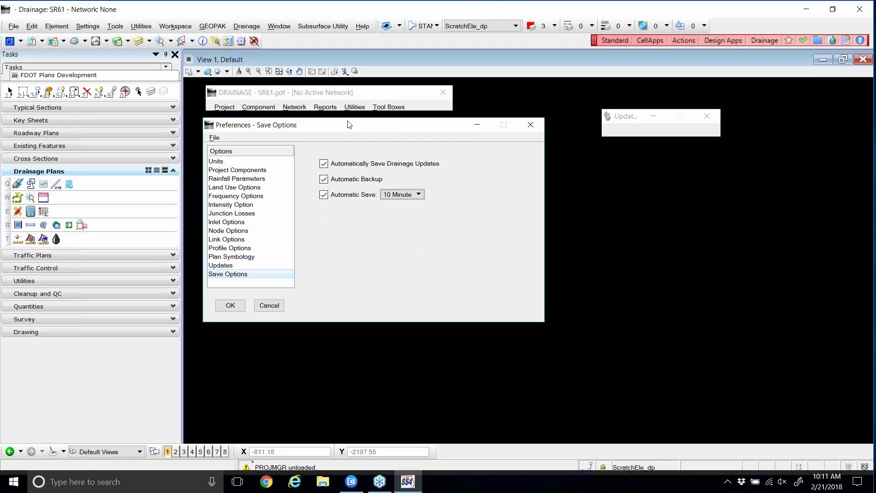
drag(350, 124, 358, 124)
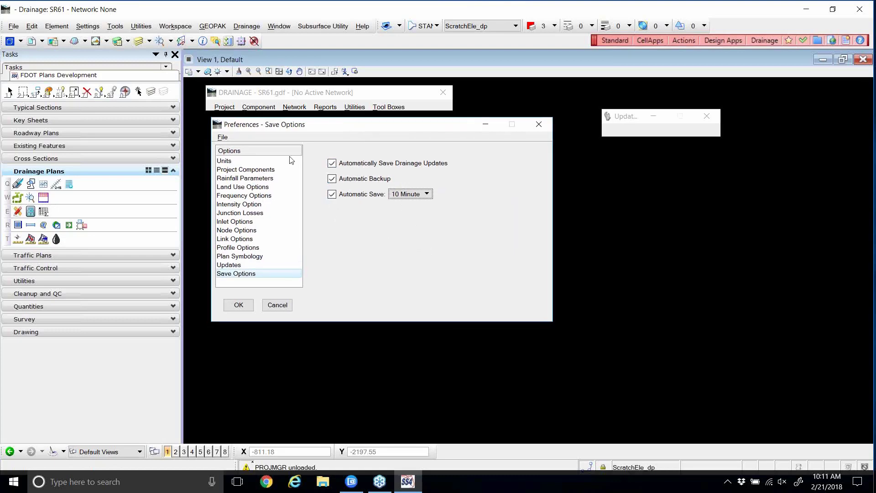
- Save the drainage preferences to a DPF file named SR61 on the Desktop
click(223, 137)
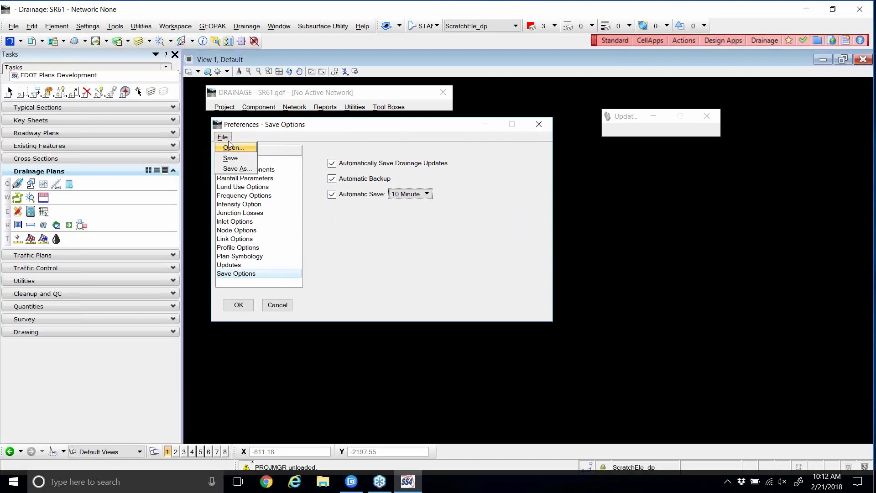
click(237, 169)
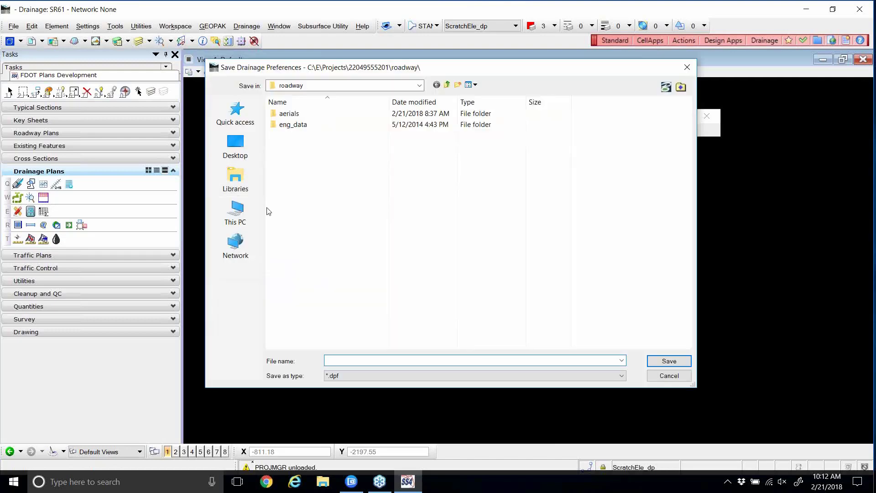
click(241, 153)
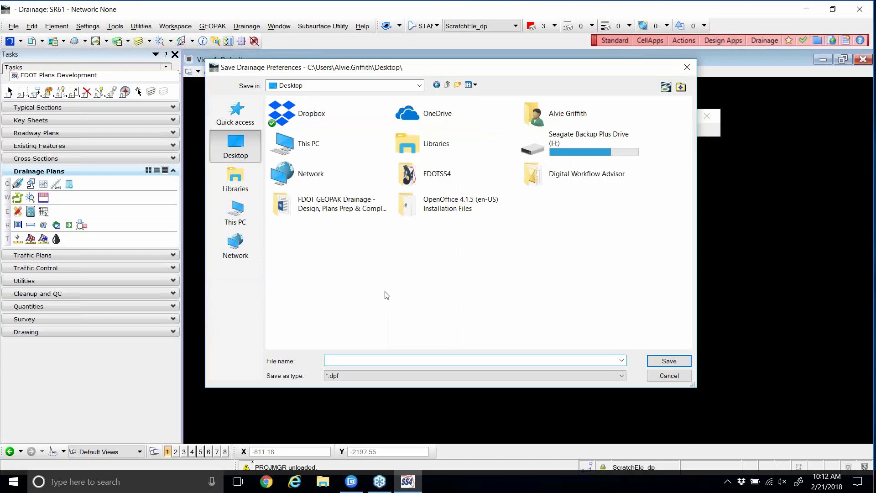
text(SR61)
click(667, 362)
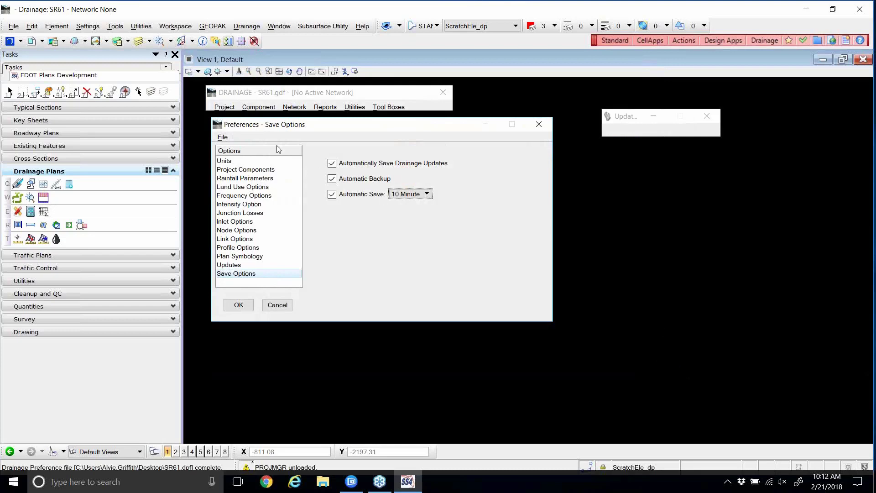
click(222, 138)
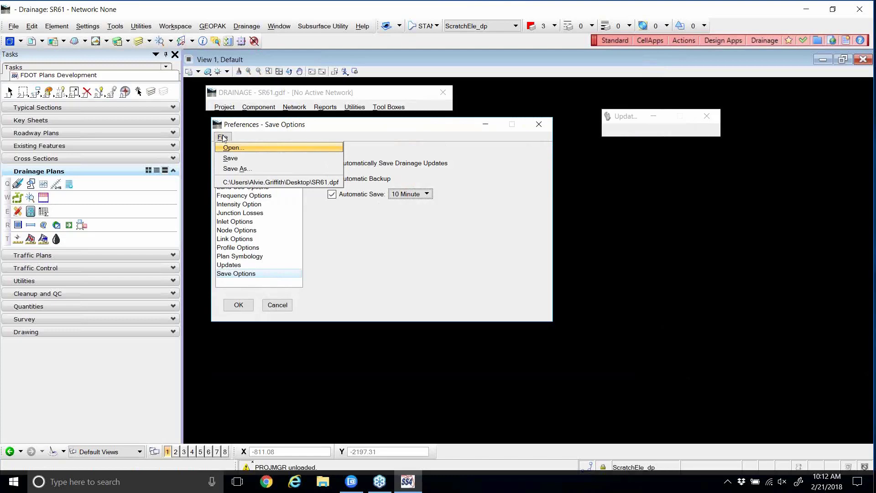
click(355, 132)
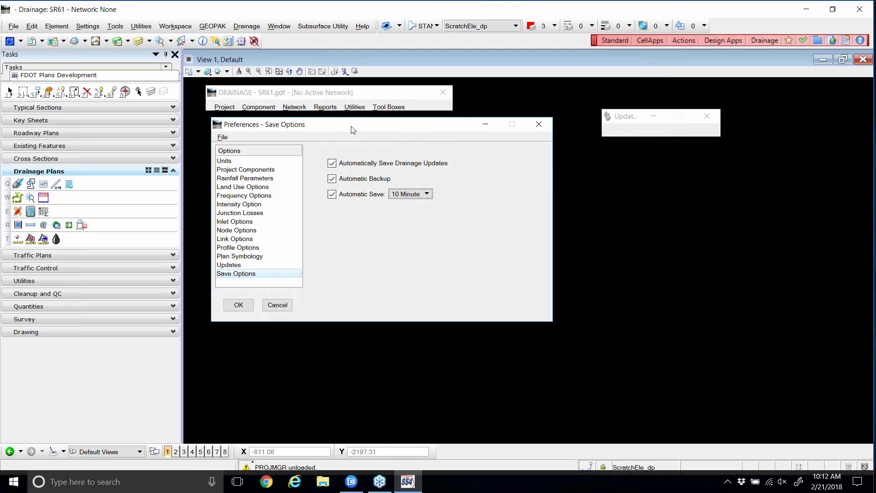
click(224, 137)
click(233, 147)
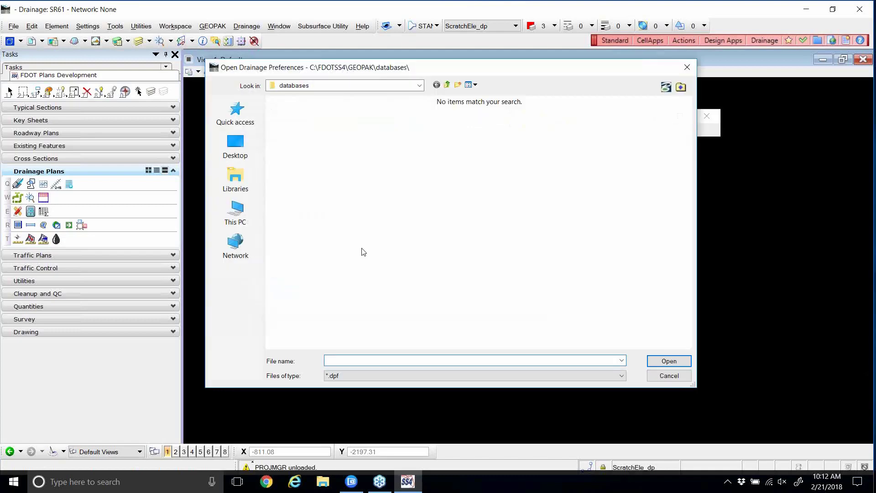
click(250, 157)
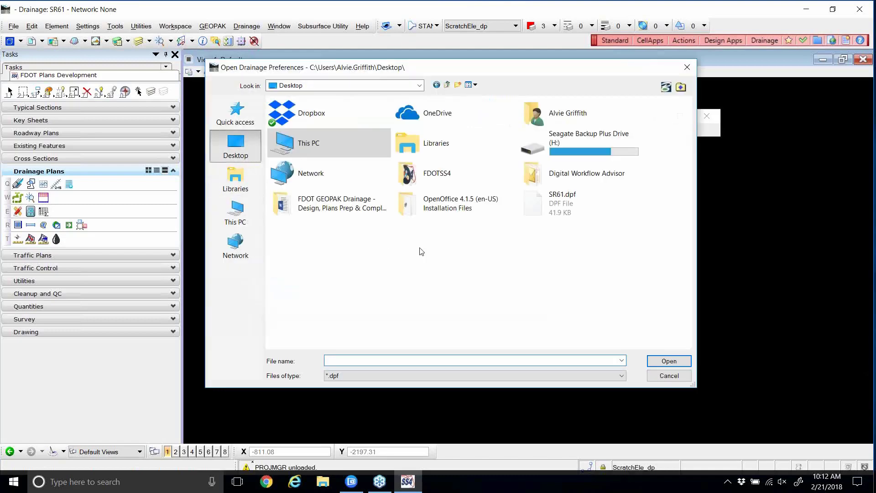
click(556, 211)
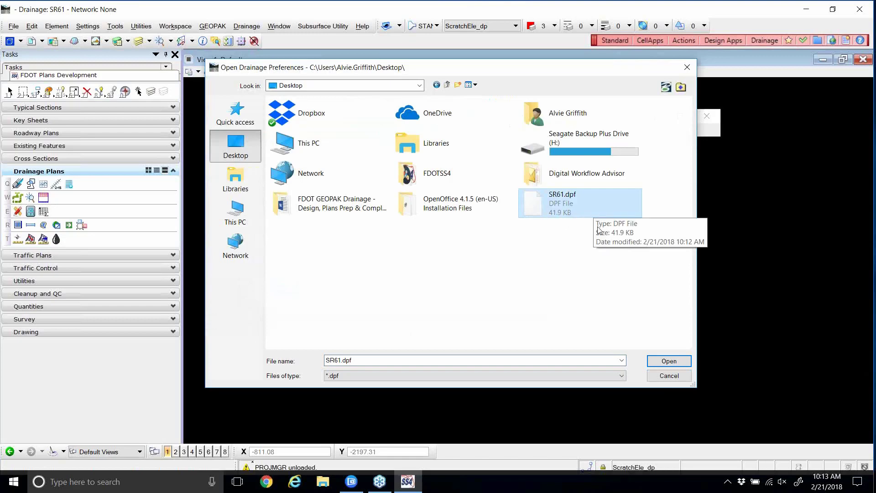
click(668, 375)
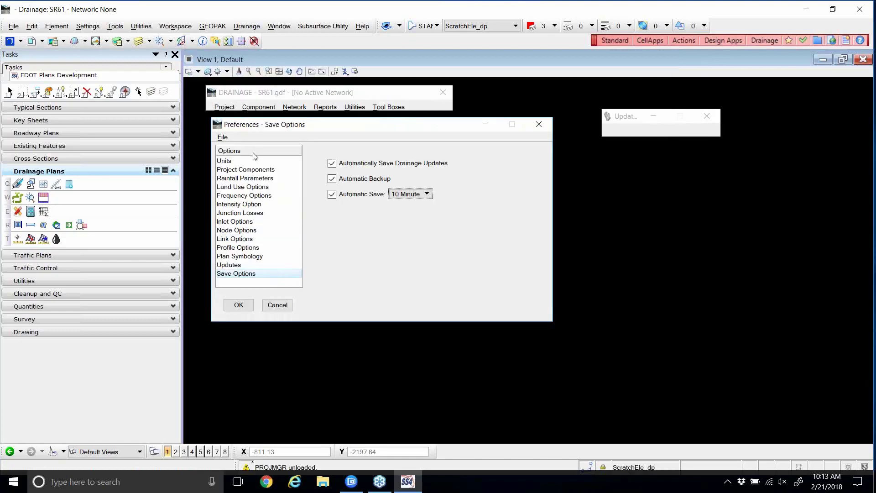
- Accept the preferences without attaching the shape file RDXSRD01.DGN as a reference, and store the changes
click(238, 305)
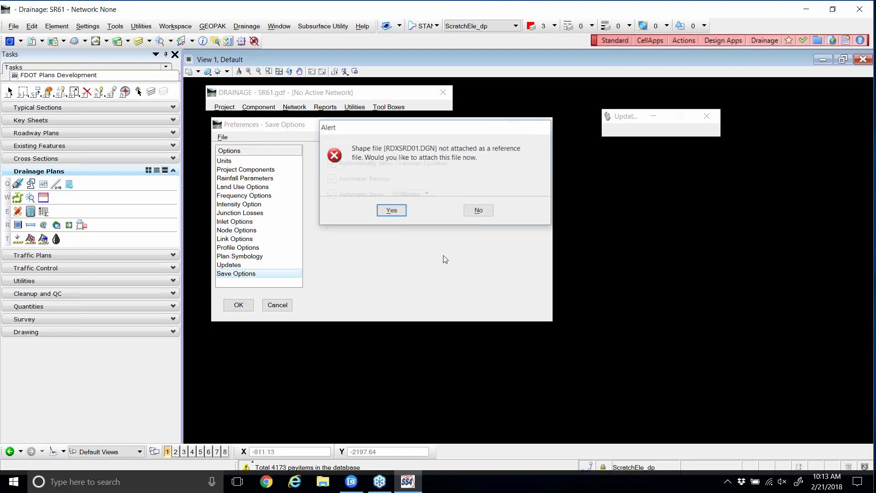
click(487, 212)
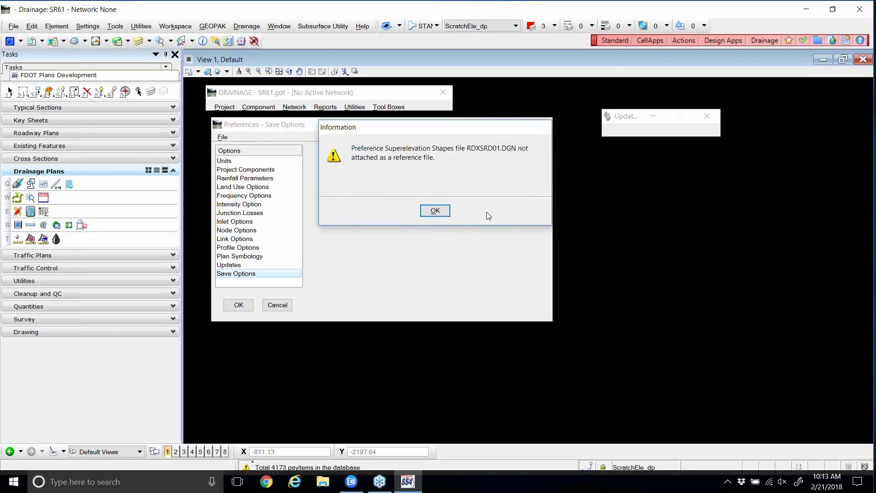
click(440, 211)
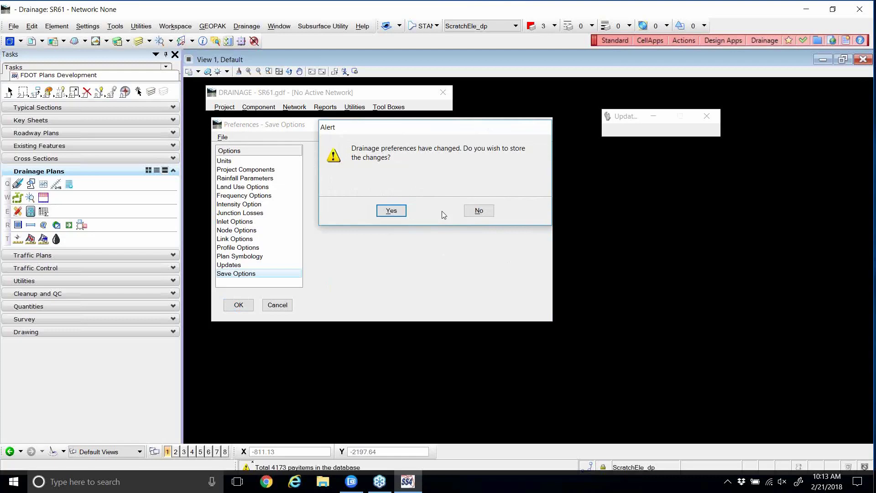
click(394, 212)
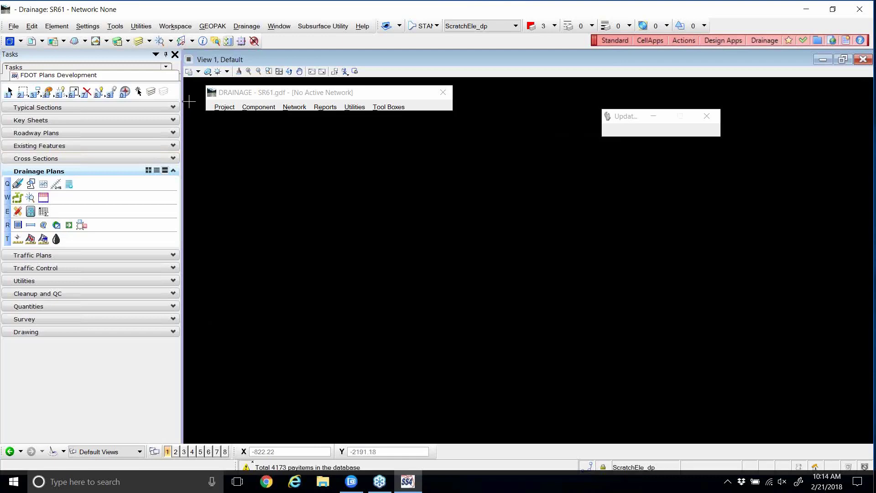
- Export the project preferences to ASCII as SR61_Prefs.drp in the project's drainage folder
click(228, 107)
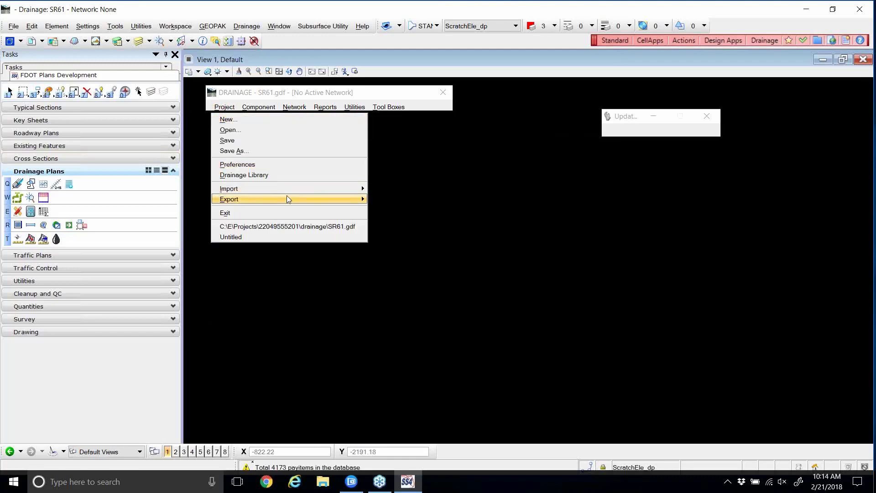
mouse_move(294, 199)
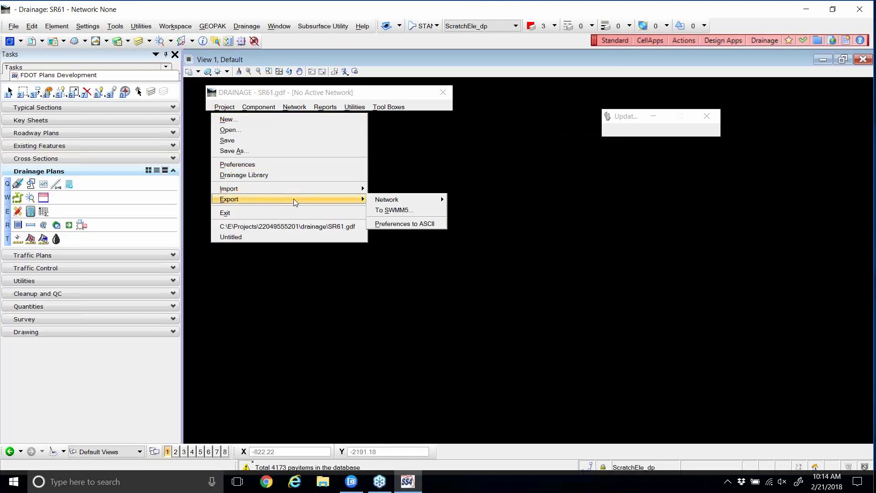
click(412, 226)
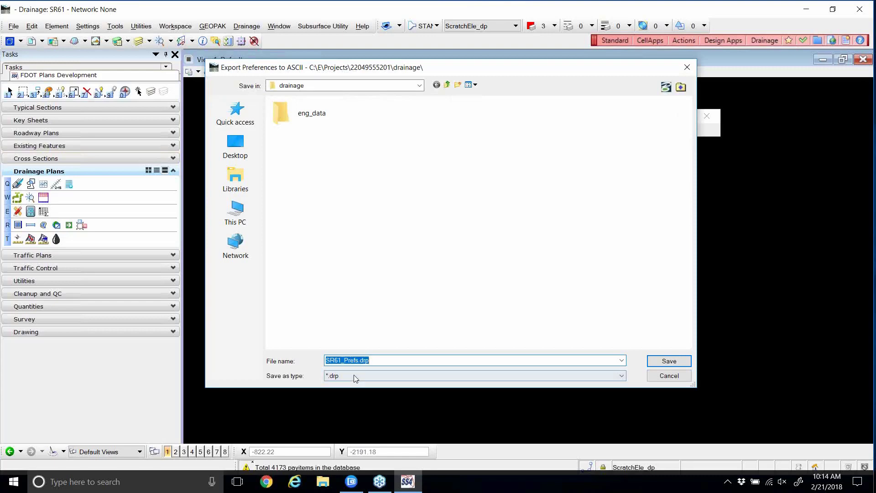
click(355, 359)
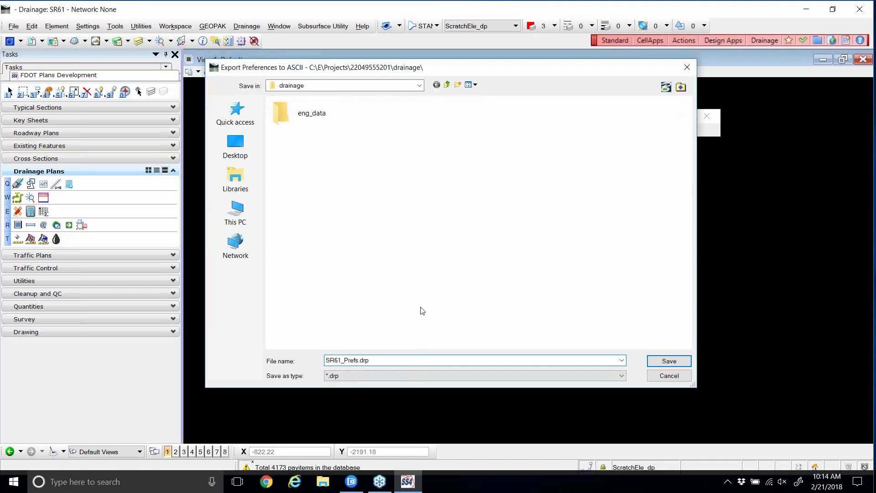
click(380, 363)
click(669, 361)
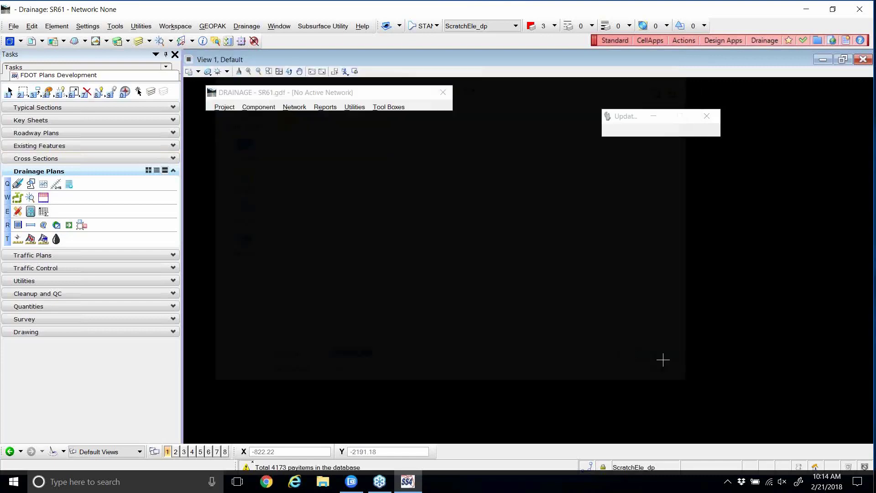
click(323, 481)
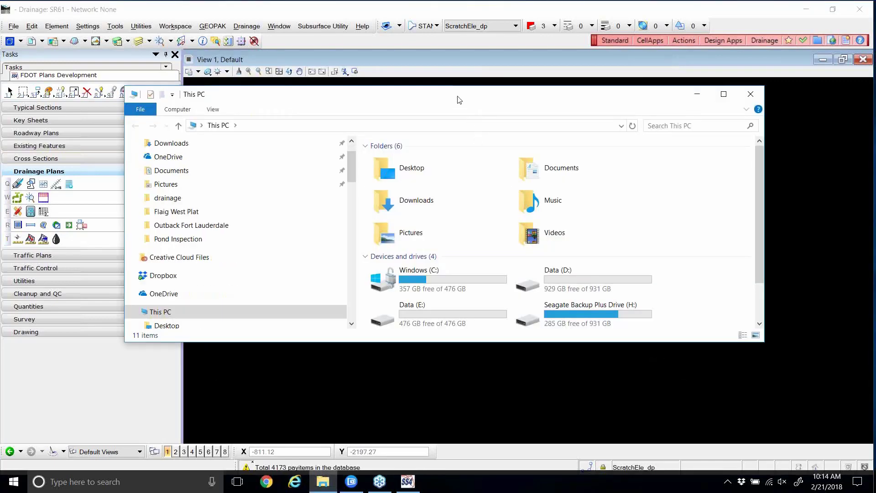
drag(458, 94, 471, 83)
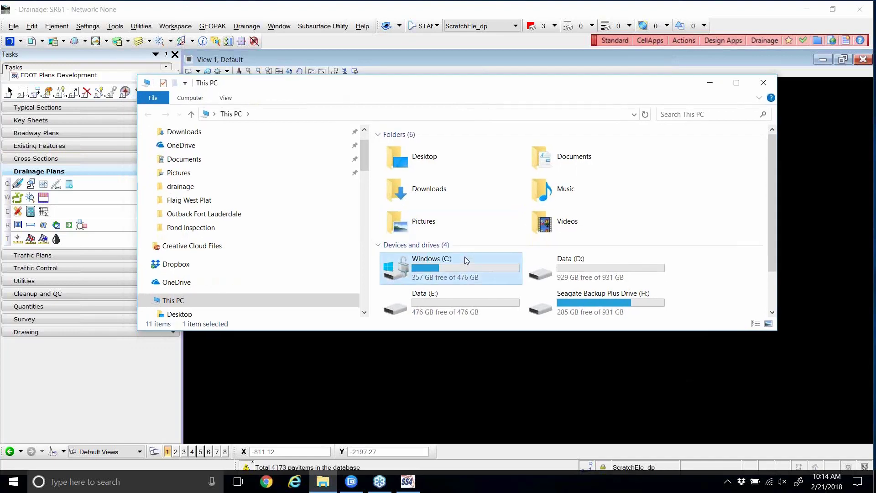
double_click(464, 257)
double_click(423, 225)
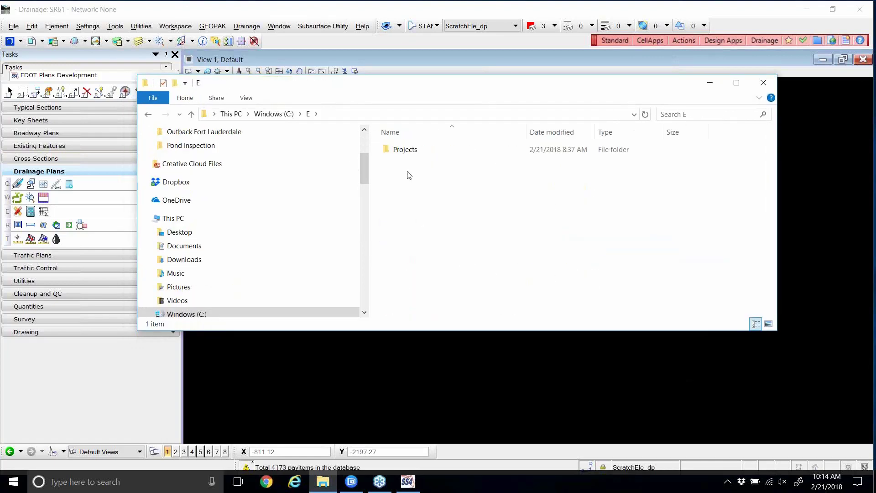
double_click(401, 154)
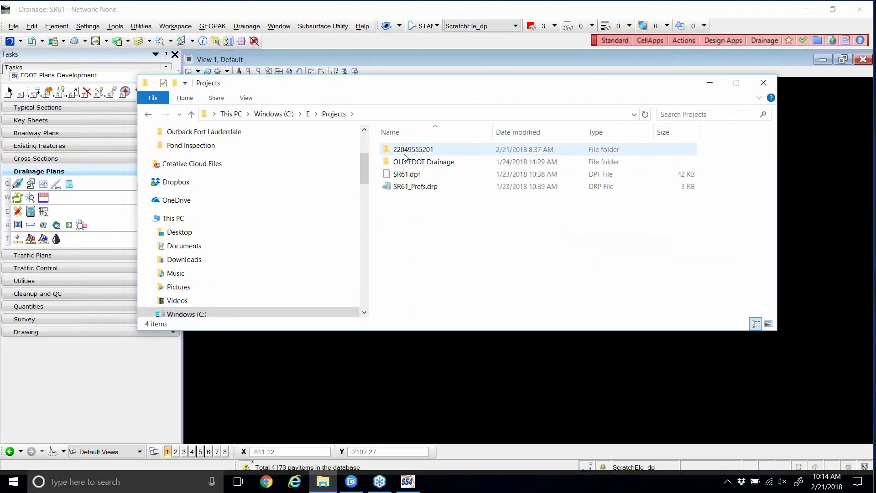
double_click(408, 149)
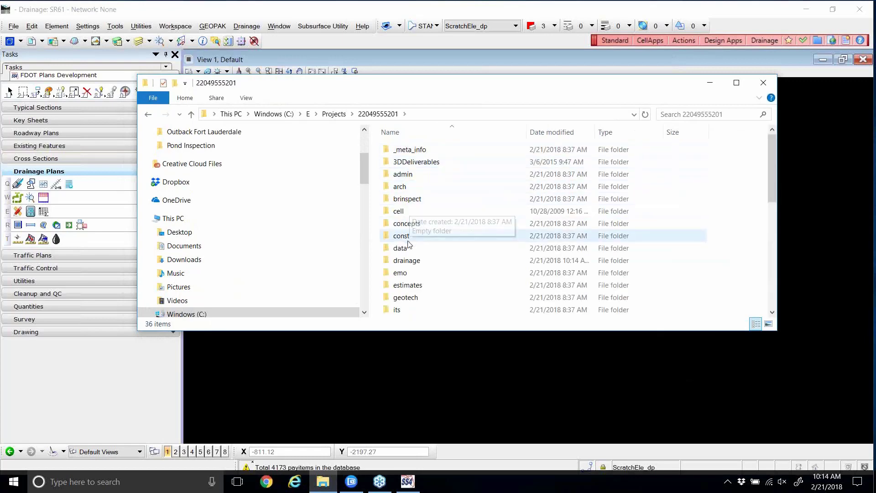
double_click(406, 260)
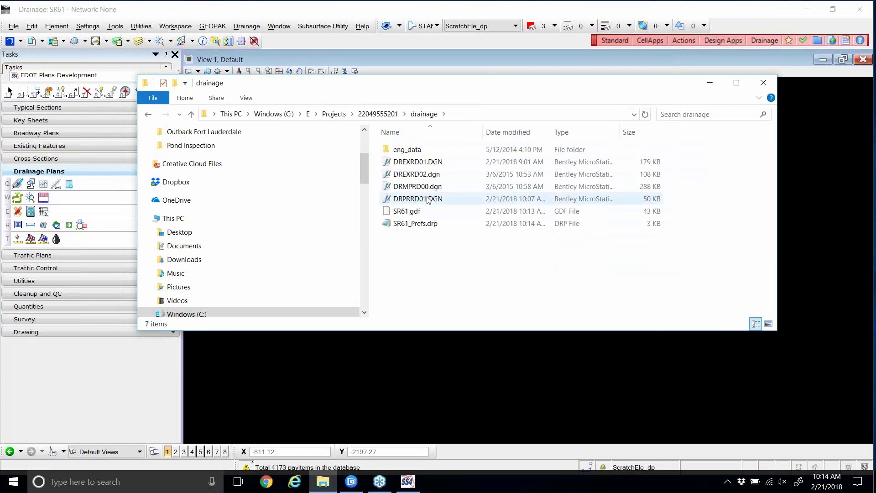
double_click(417, 229)
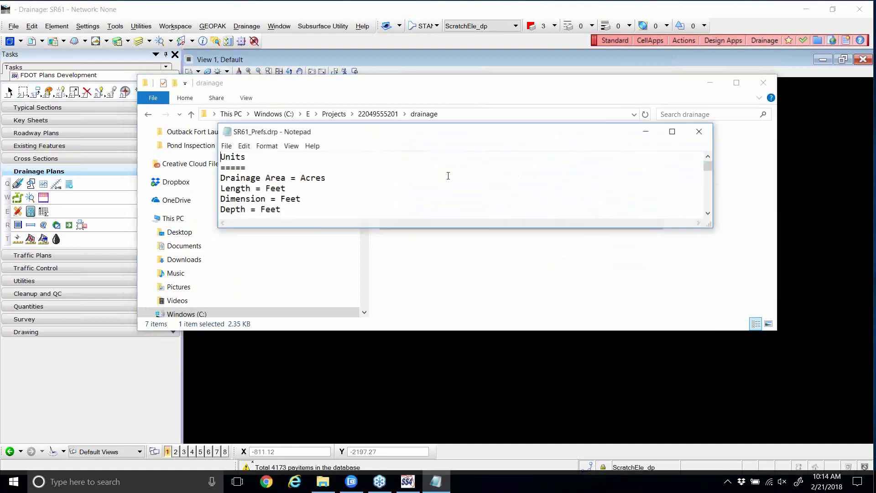
- Enlarge the SR61_Prefs.drp text view, read through all exported preference categories, and close the file
drag(447, 118, 437, 44)
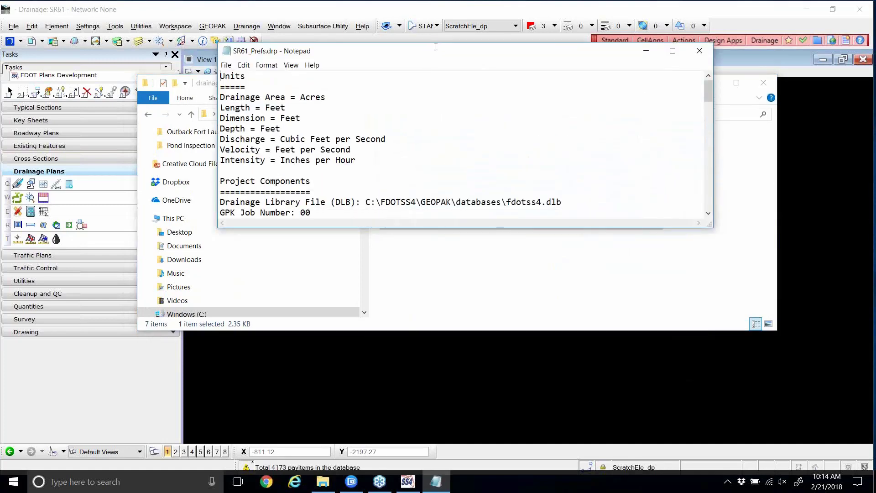
drag(446, 229, 438, 415)
scroll(396, 222, down, 3)
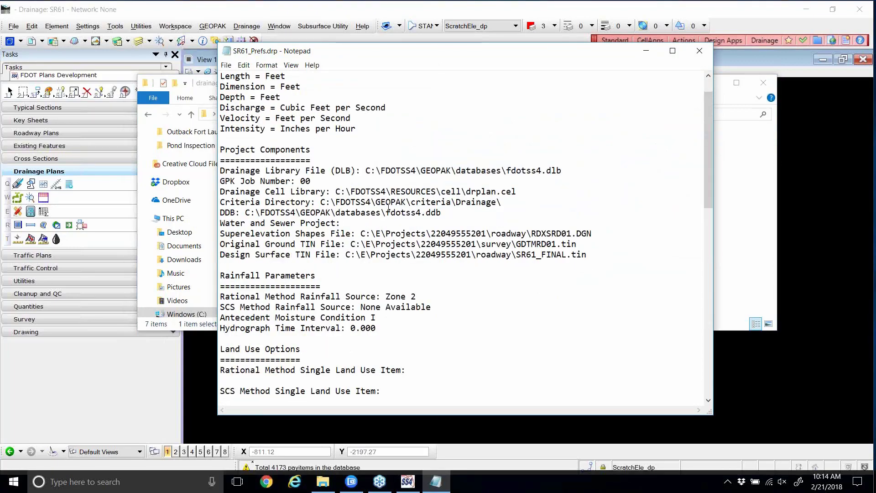
scroll(389, 206, down, 15)
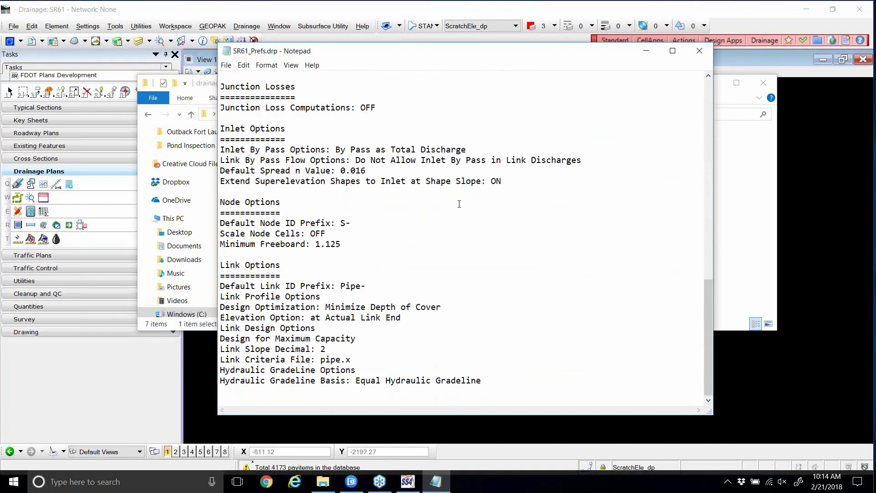
scroll(459, 204, up, 17)
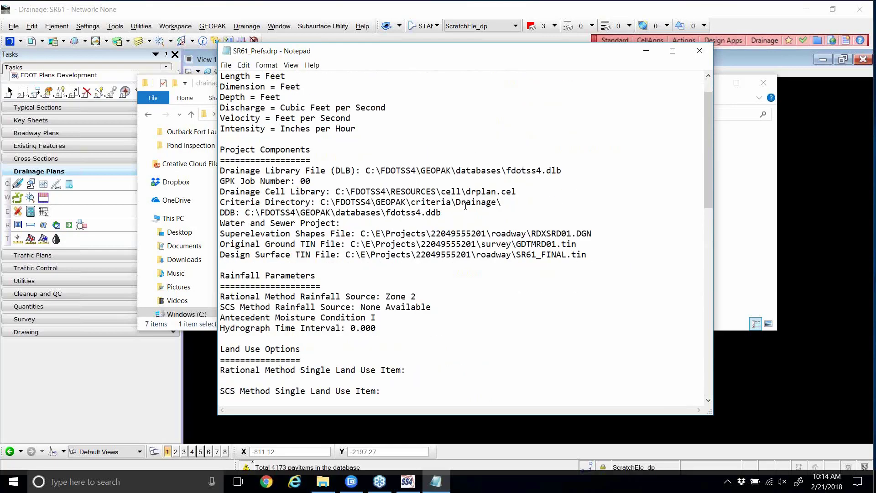
scroll(466, 205, down, 2)
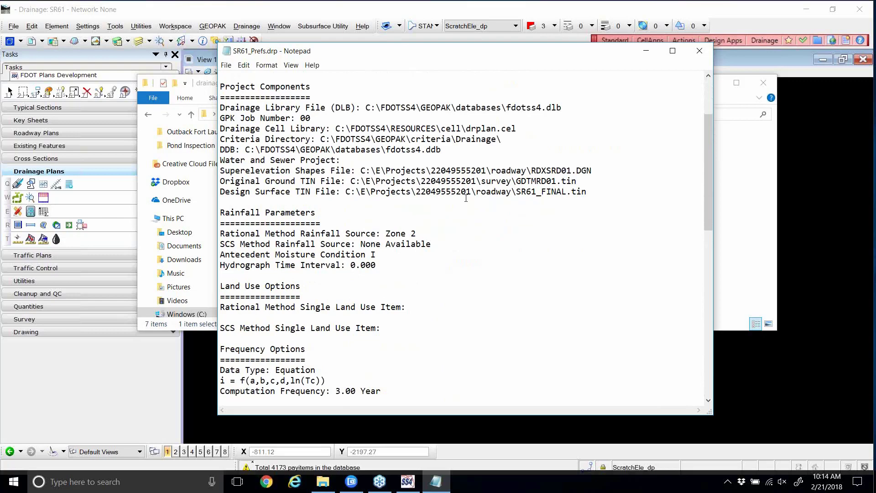
click(698, 51)
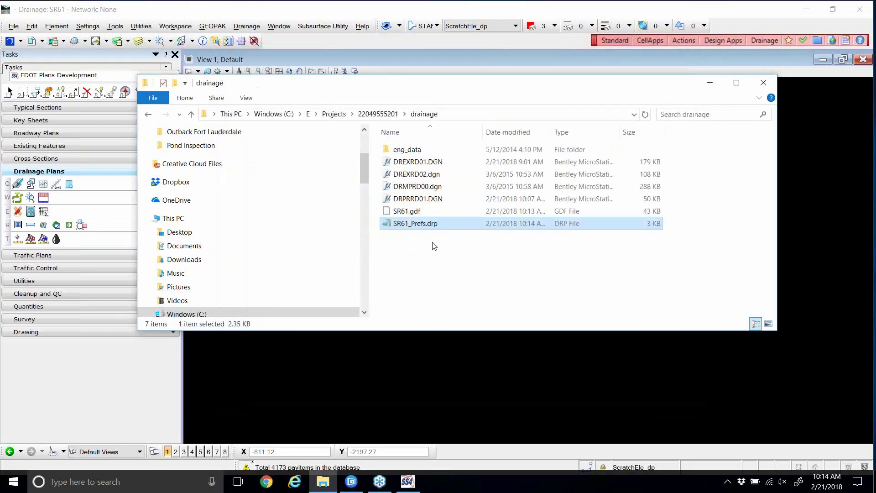
- Switch back to GEOPAK Drainage, reopen the project preferences to review their file open and save options, and accept them
click(393, 10)
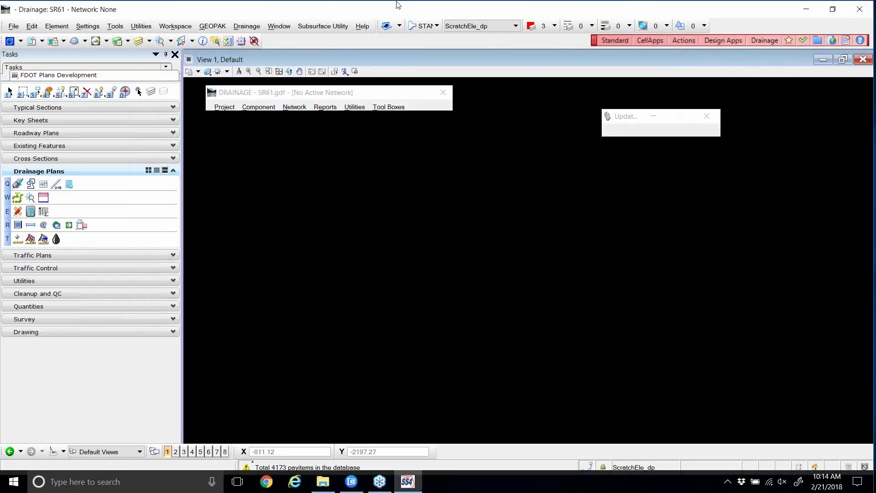
click(224, 107)
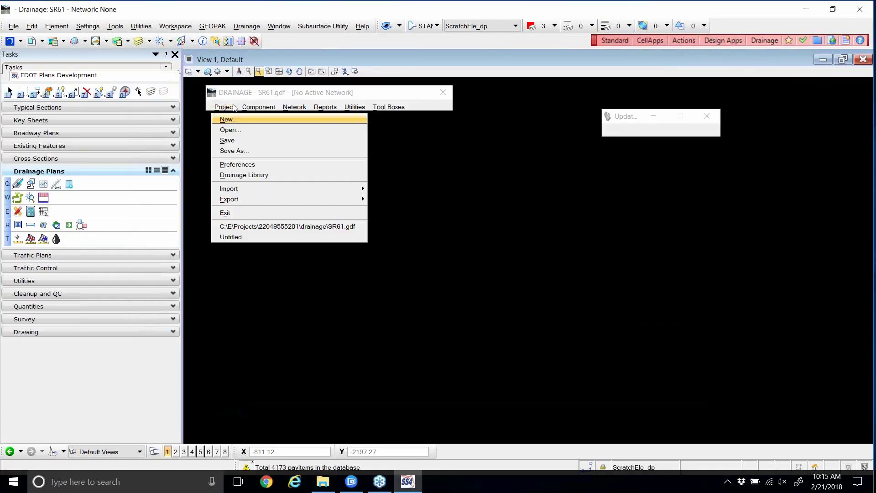
click(249, 166)
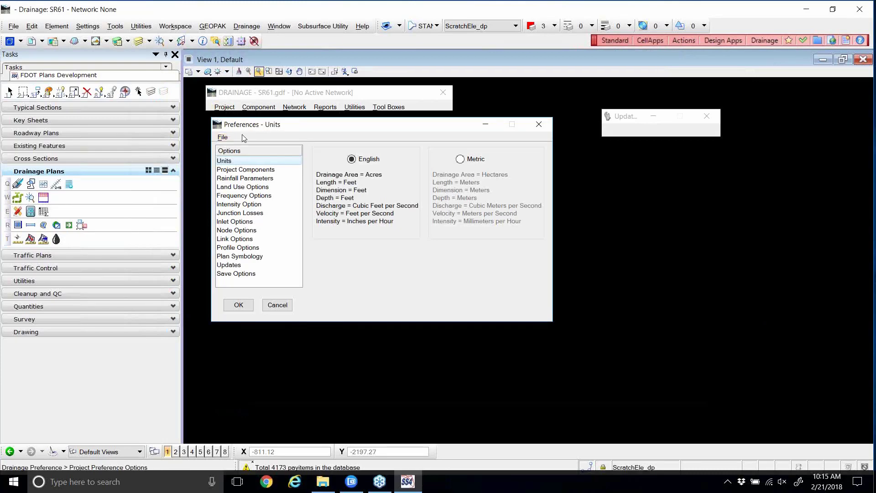
click(223, 138)
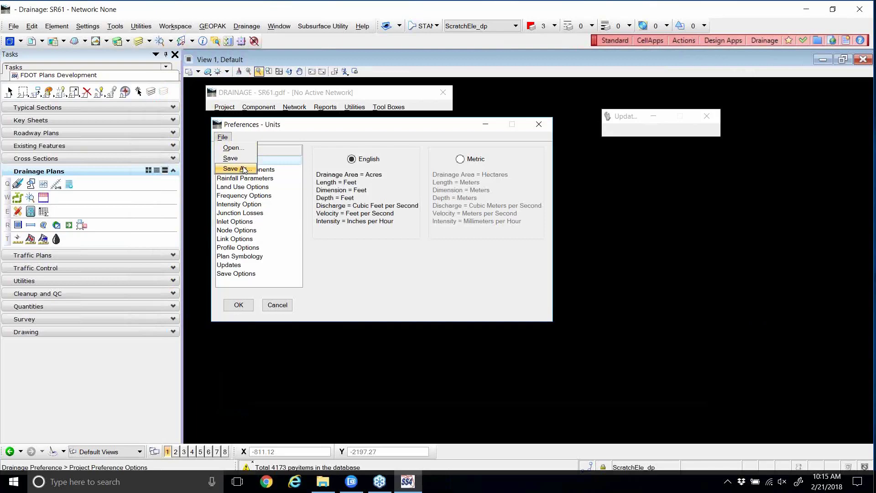
click(360, 127)
drag(342, 127, 329, 127)
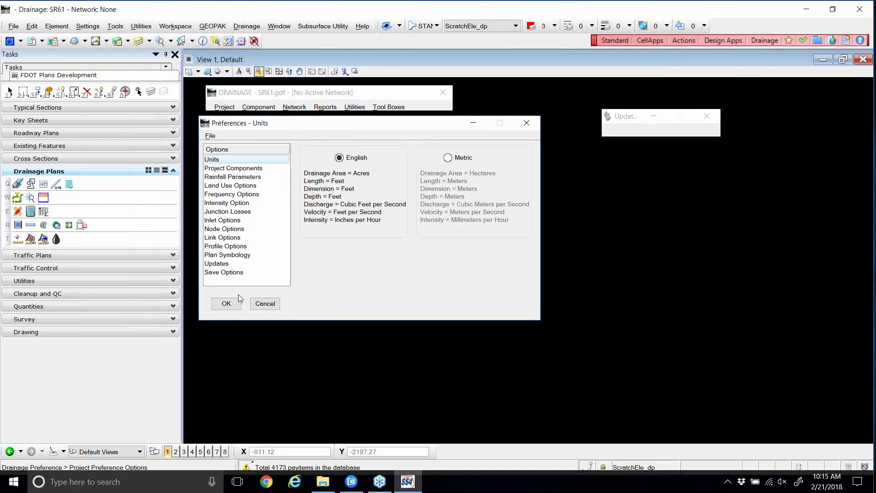
click(231, 303)
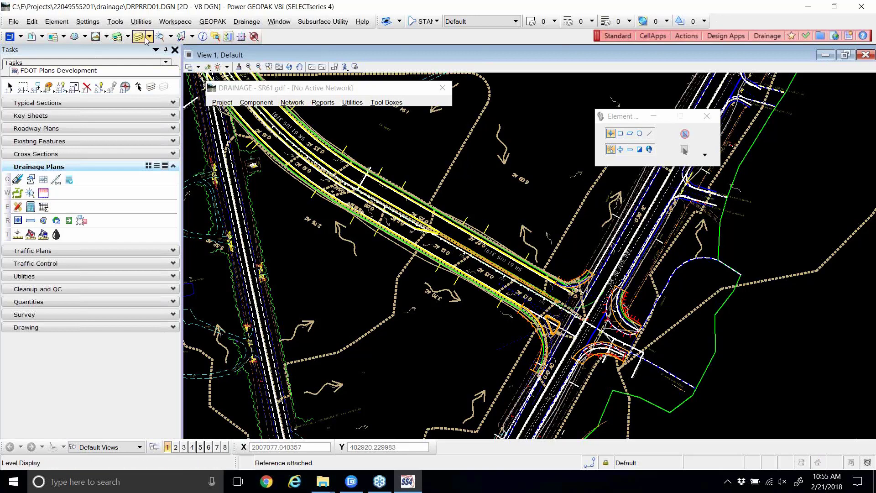
- Review the reference files attached to DRPRRD01.DGN, and close Power GEOPAK
click(33, 37)
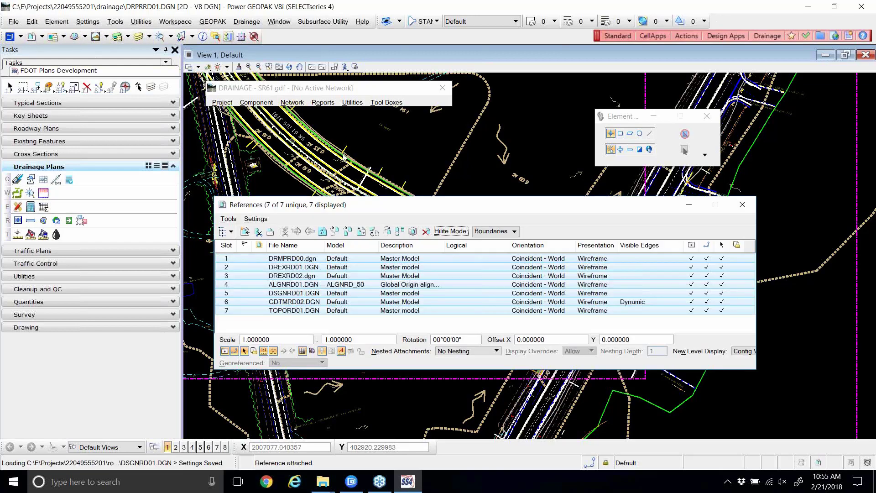
drag(539, 204, 552, 196)
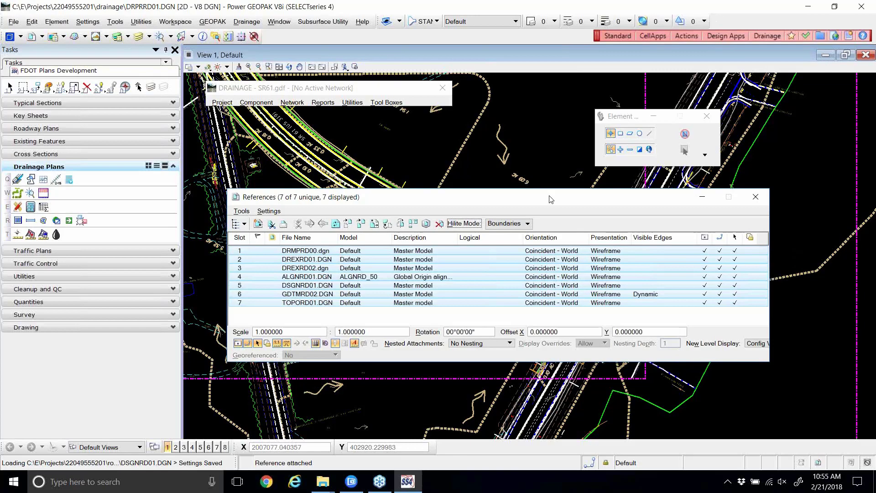
click(860, 5)
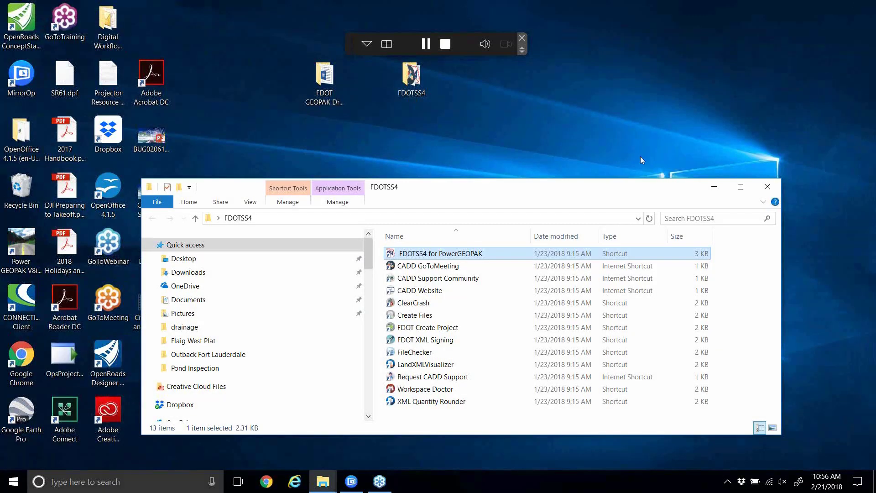
- Browse to the C:\E\Projects folder in File Explorer
drag(612, 192, 640, 95)
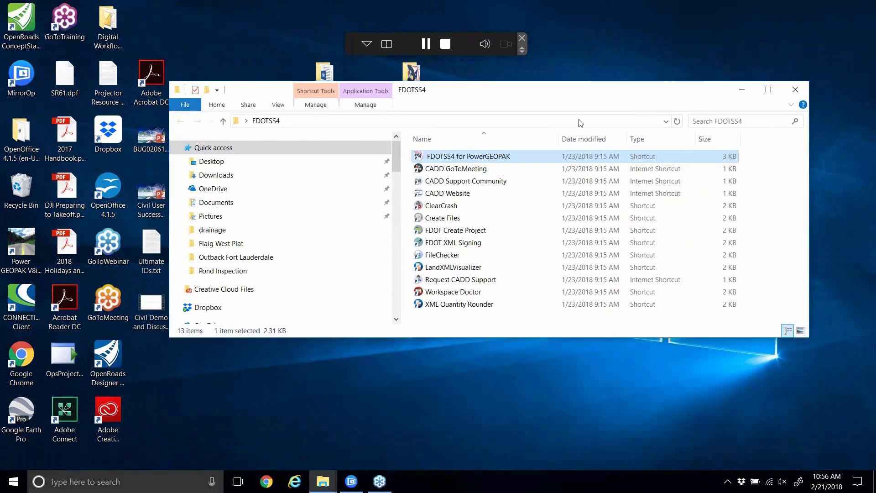
scroll(395, 242, down, 1)
scroll(346, 228, down, 3)
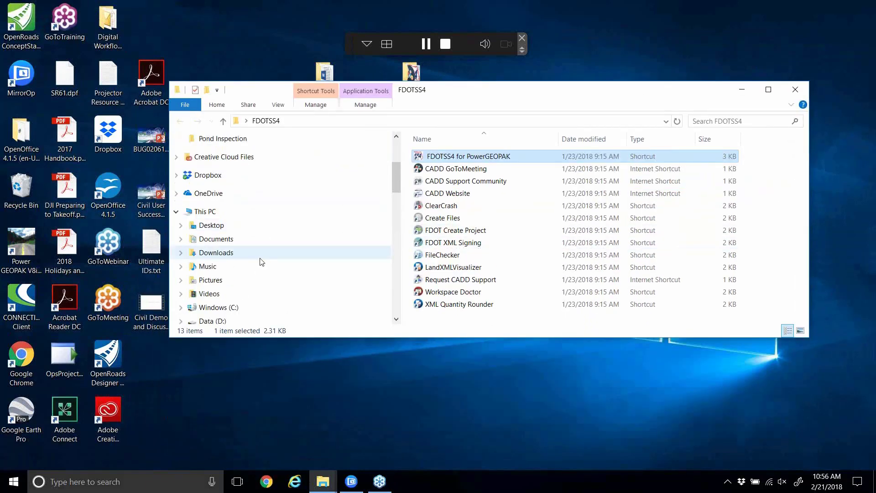
click(231, 307)
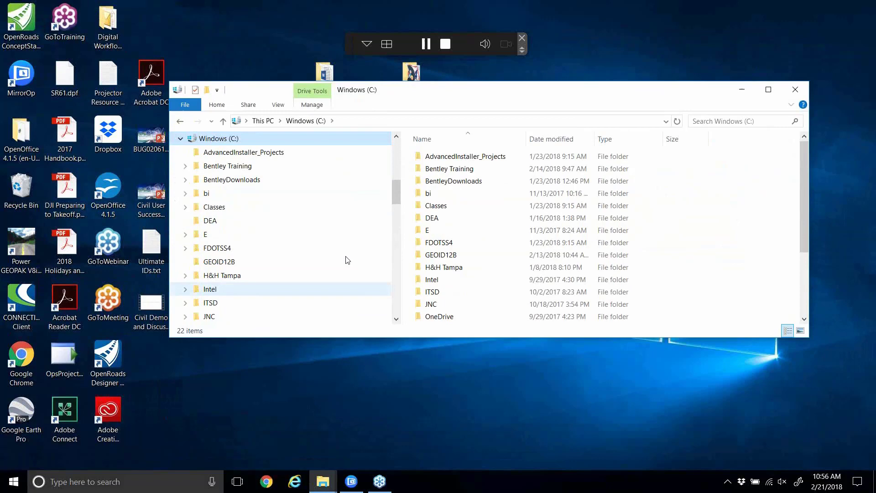
double_click(423, 231)
double_click(442, 159)
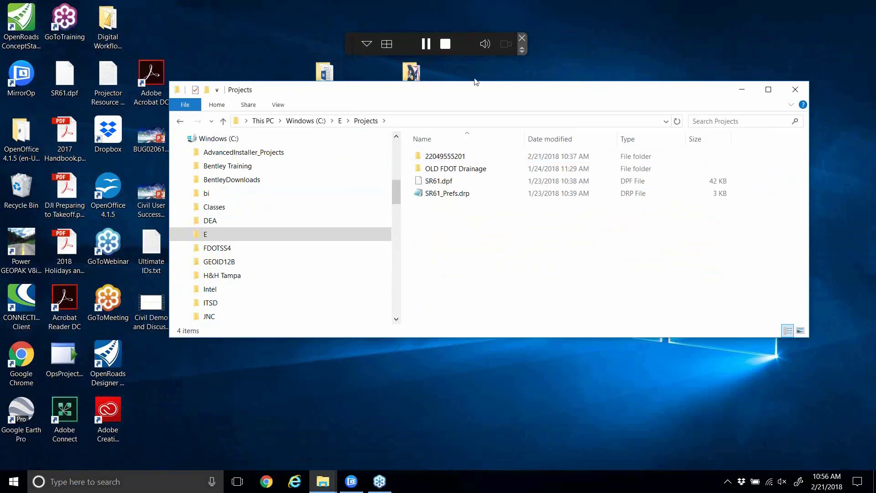
drag(463, 92, 457, 135)
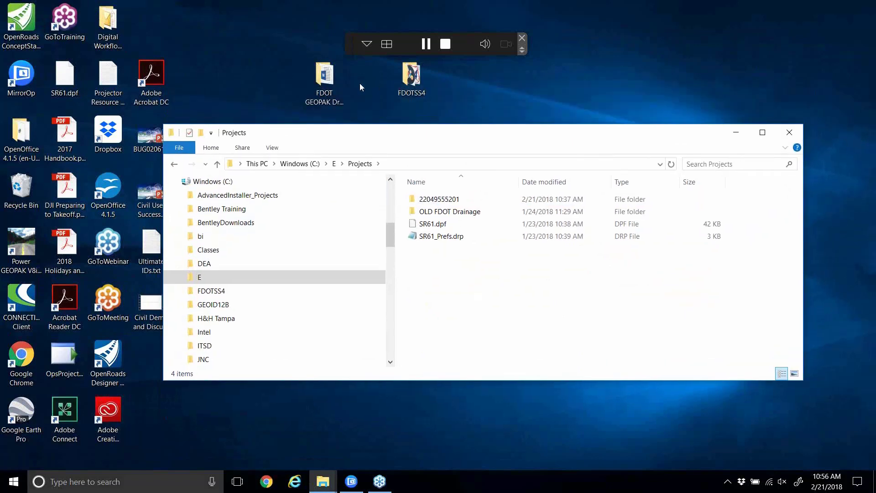
double_click(336, 82)
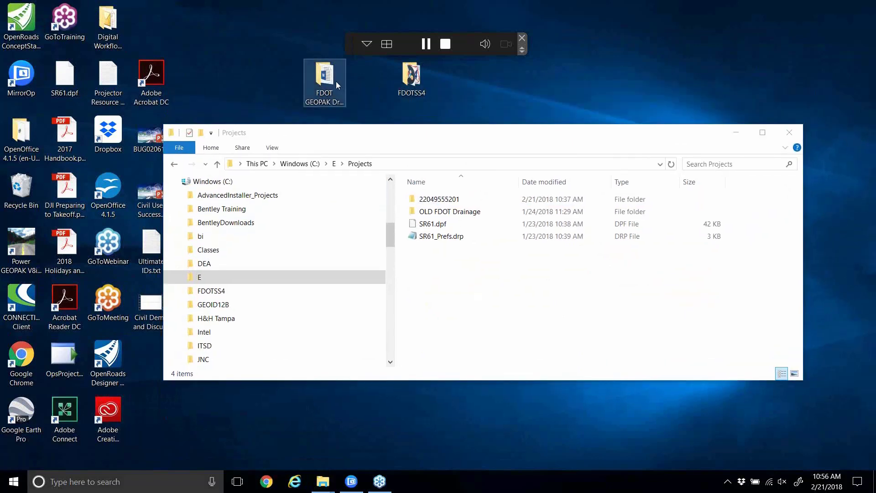
double_click(456, 226)
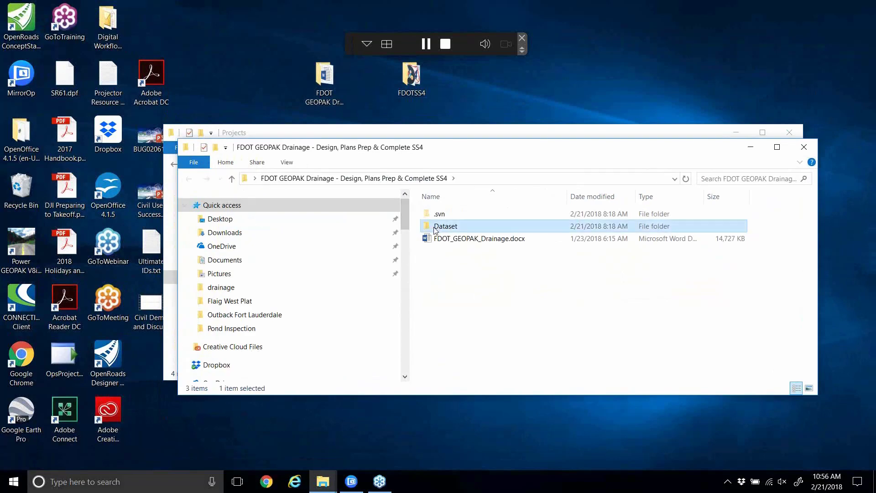
double_click(484, 251)
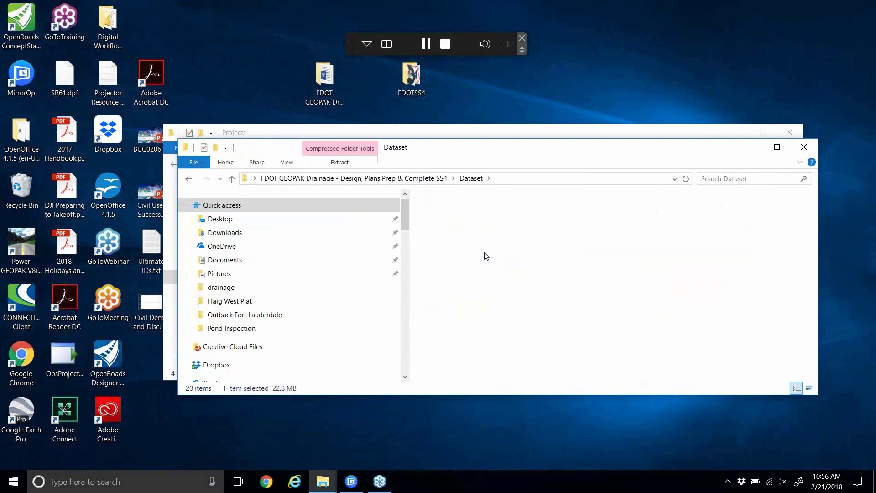
double_click(459, 214)
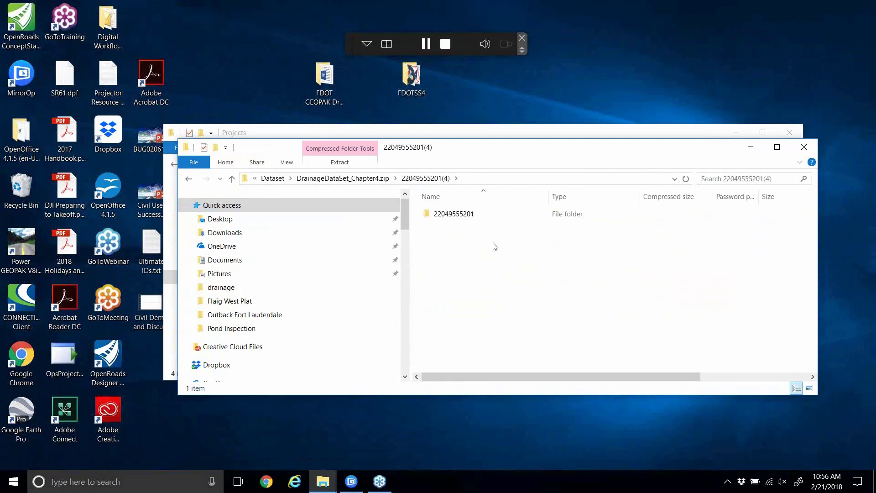
click(463, 214)
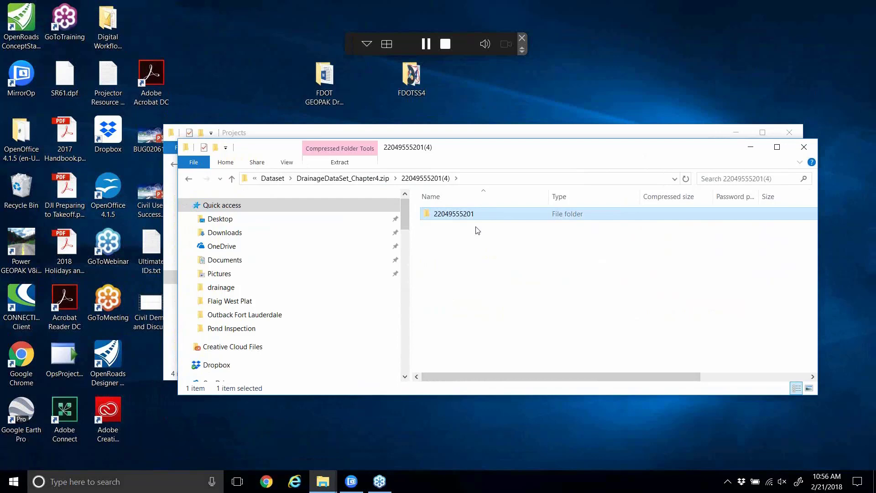
- Close the dataset and Projects folder windows, and launch FDOTSS4 for PowerGEOPAK from the FDOTSS4 folder
click(804, 147)
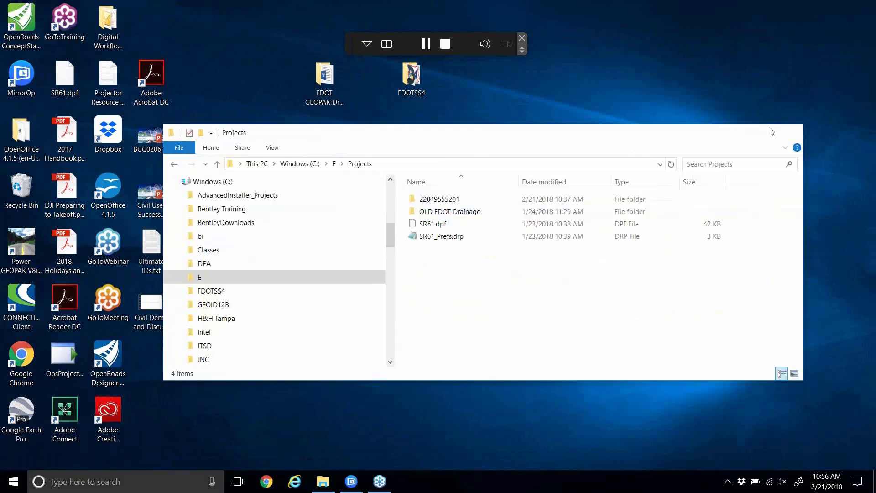
click(794, 132)
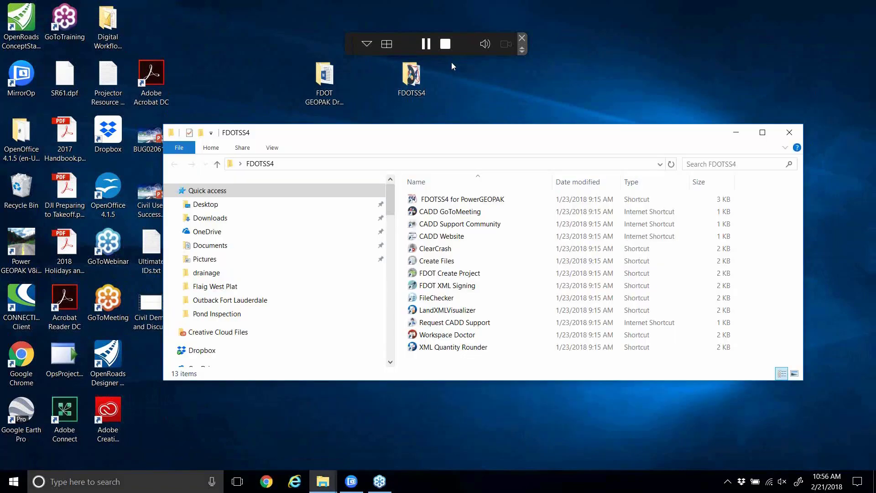
double_click(445, 200)
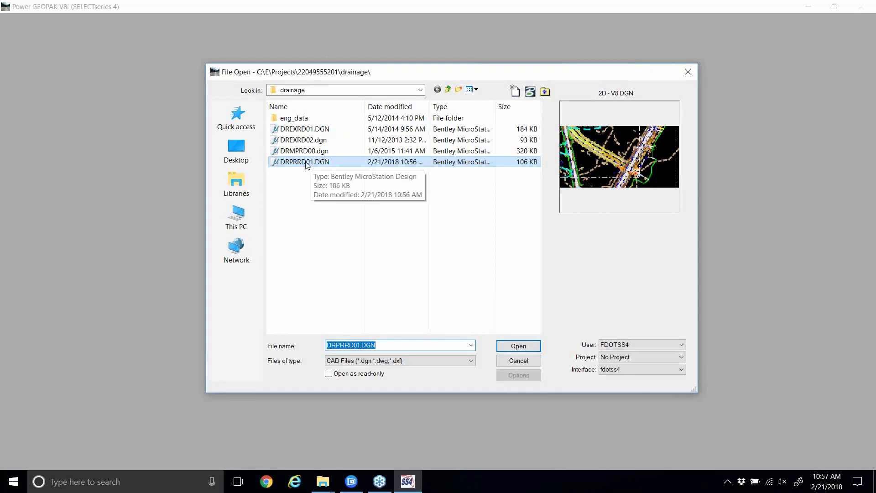
- Open DRPRRD01.DGN, then load the SR61.gdf drainage project without attaching the RDXSRD01.DGN shape file
click(514, 346)
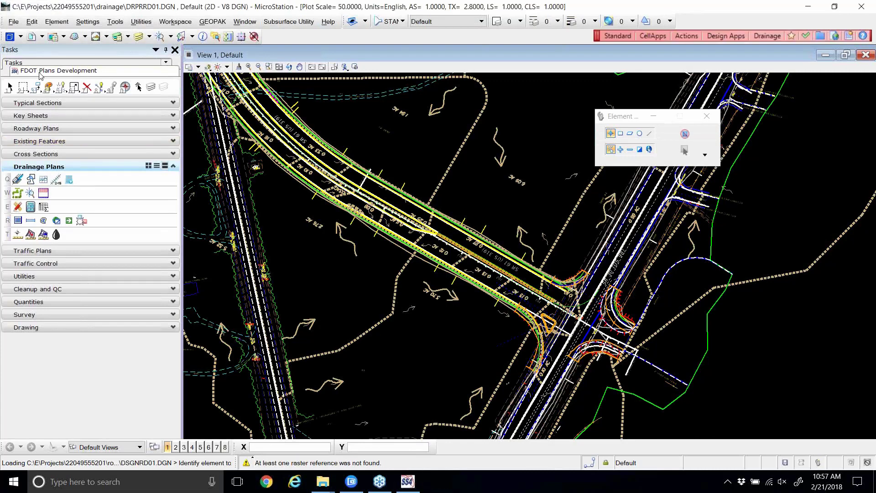
click(18, 180)
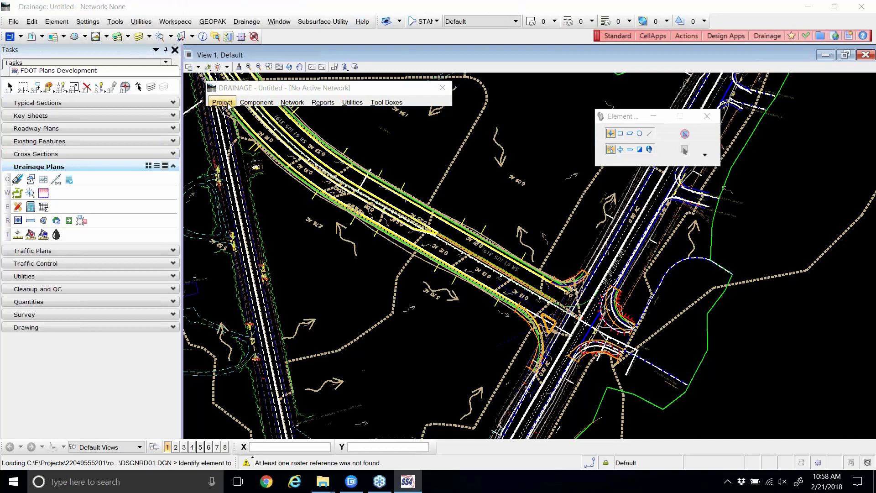
click(228, 103)
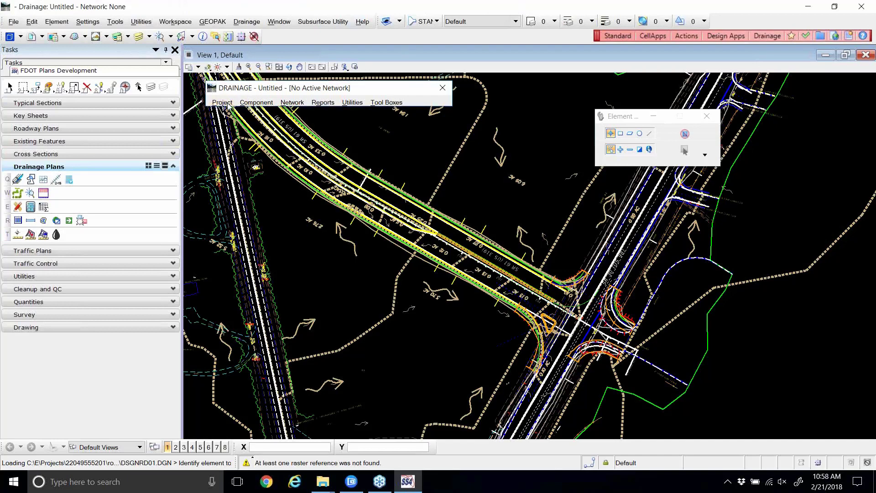
click(226, 104)
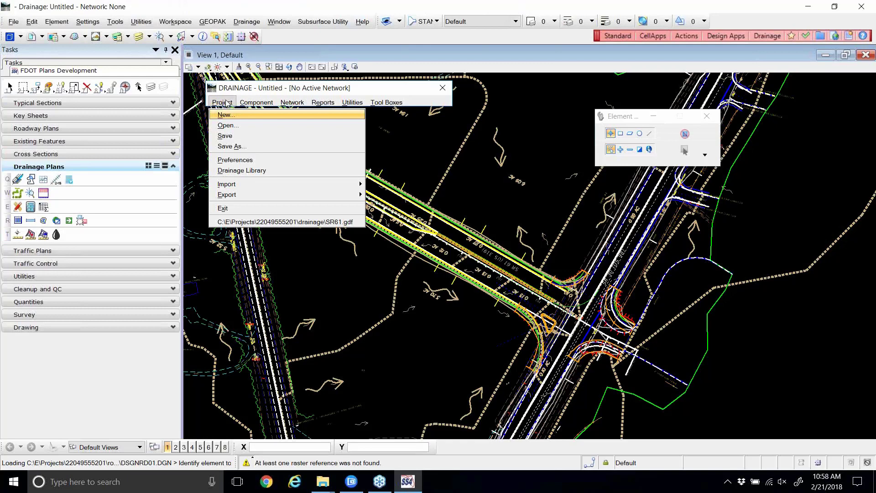
click(292, 224)
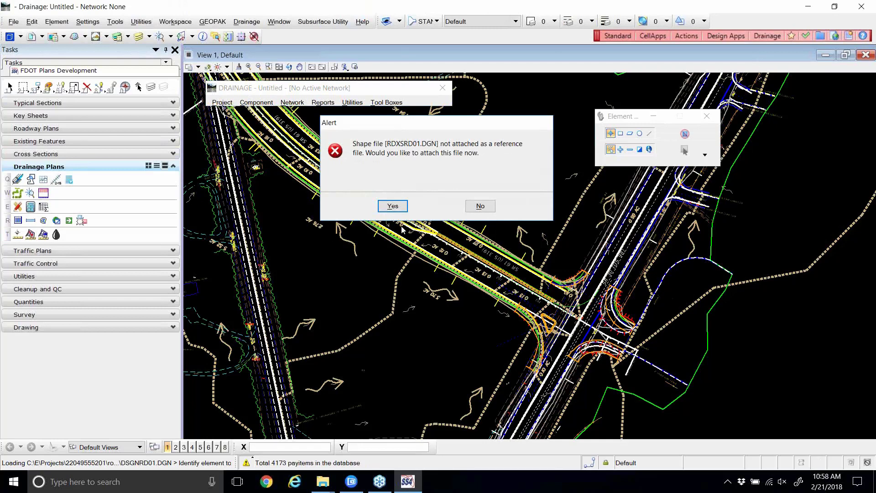
click(481, 206)
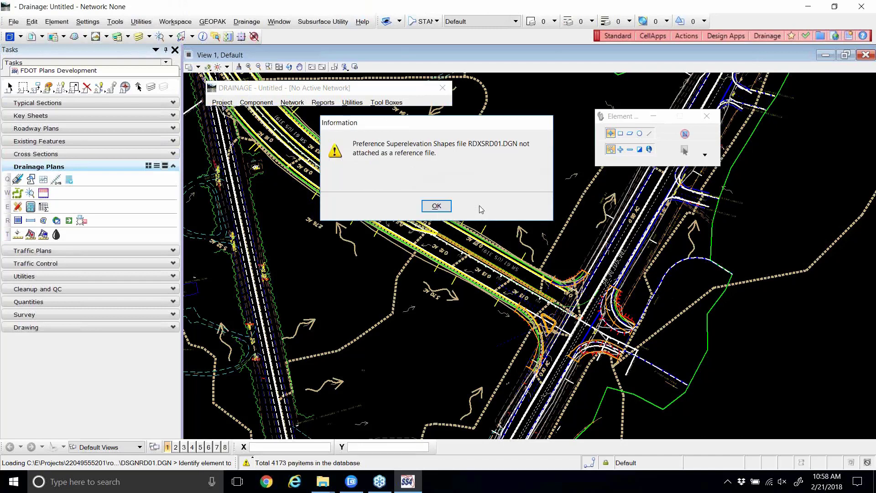
click(436, 206)
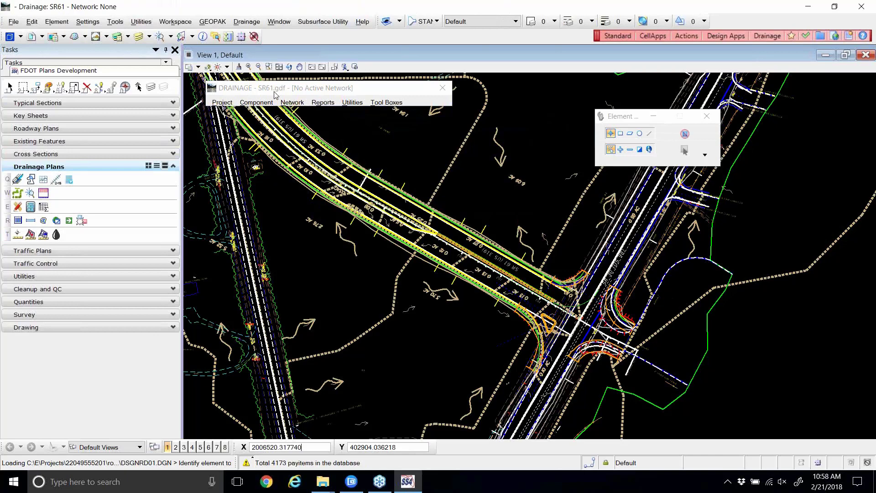
- Load the SR61.dpf preferences file from the Desktop into the drainage project's preferences
click(222, 102)
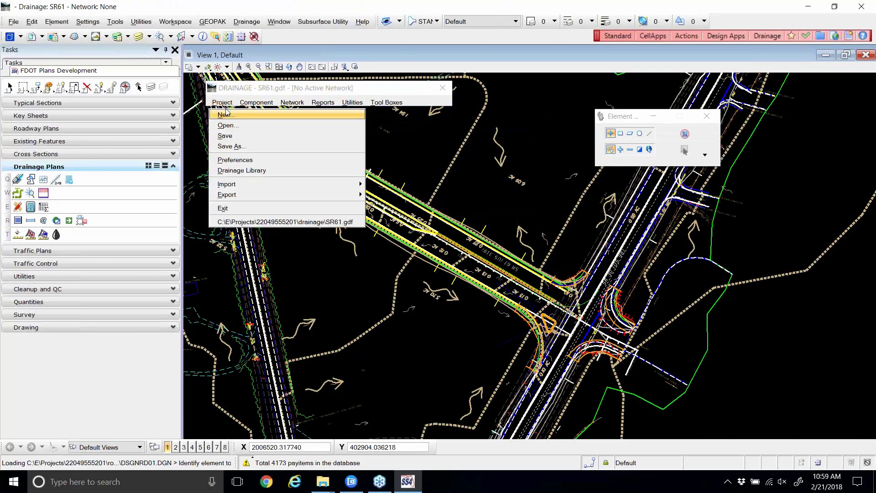
click(251, 164)
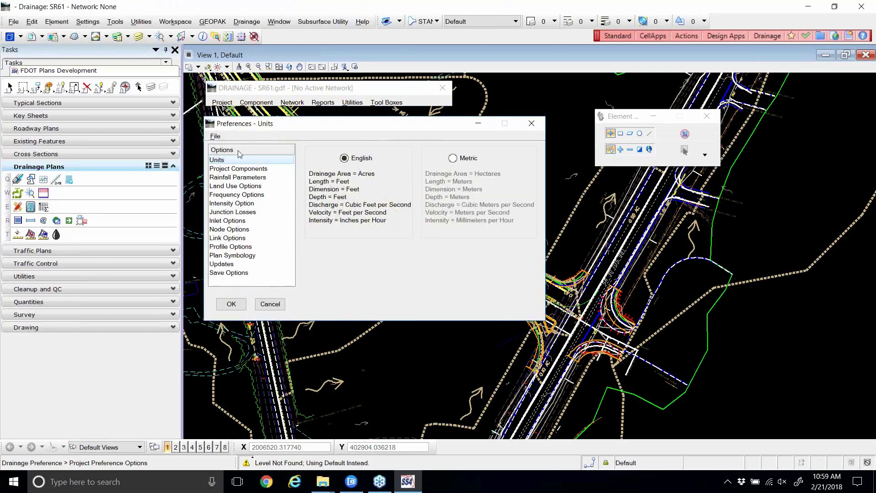
drag(299, 127, 319, 126)
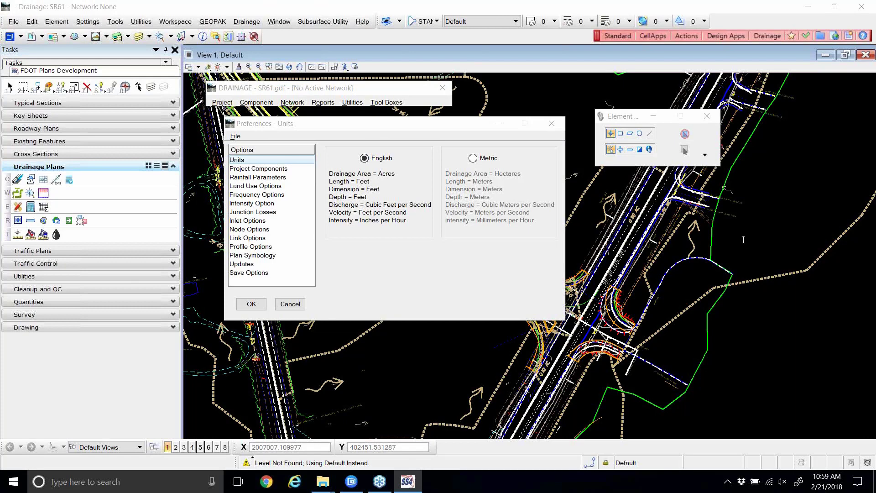
click(236, 137)
click(243, 152)
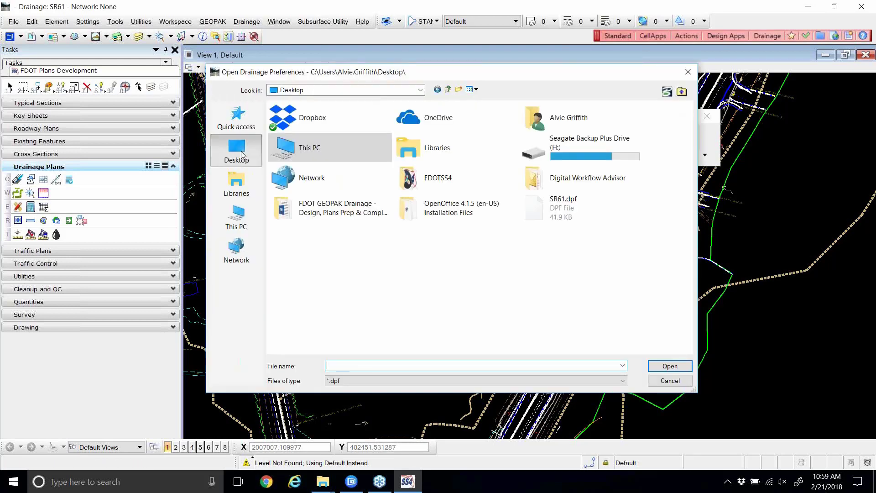
click(568, 212)
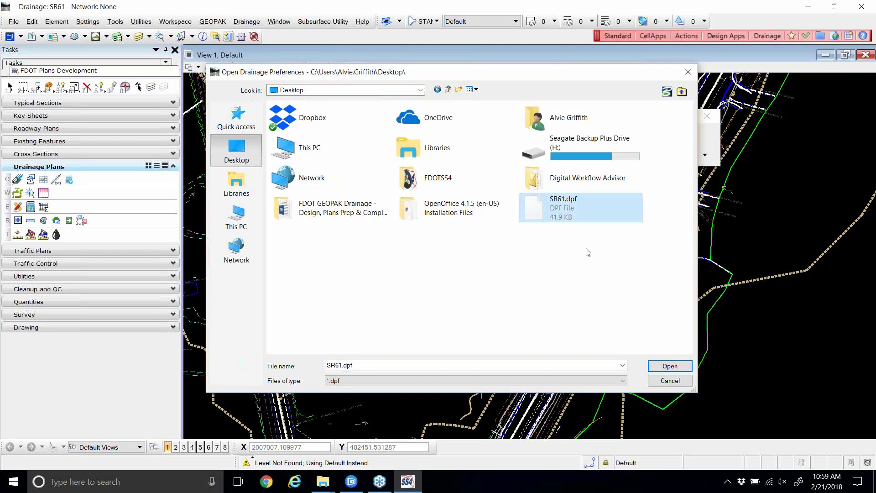
double_click(561, 207)
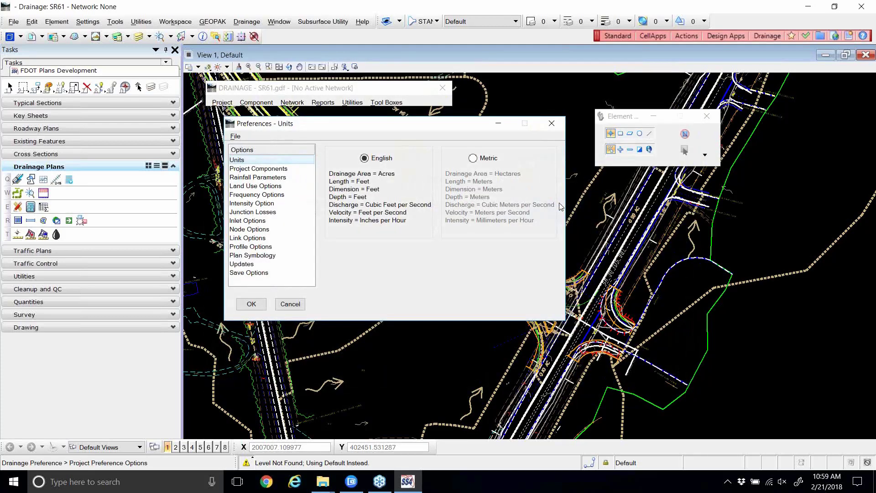
- Accept the loaded drainage preferences without attaching RDXSRD01.DGN, and store the changes
click(262, 304)
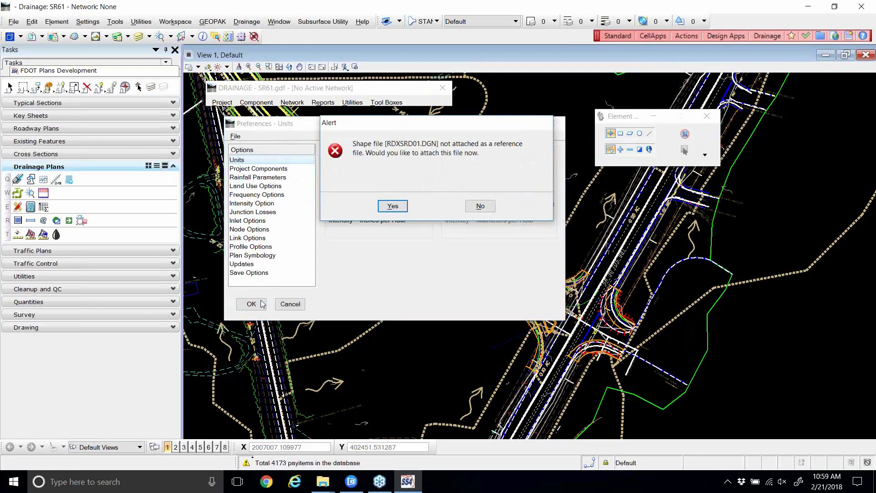
click(486, 206)
click(447, 205)
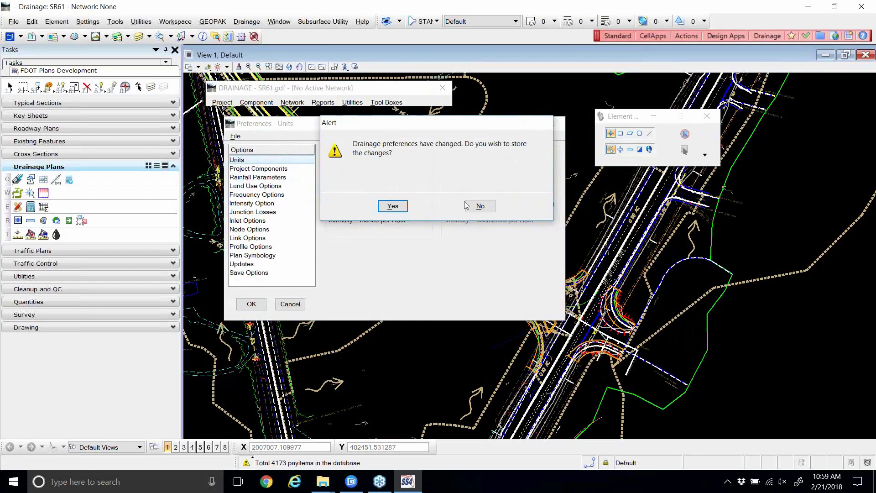
click(399, 207)
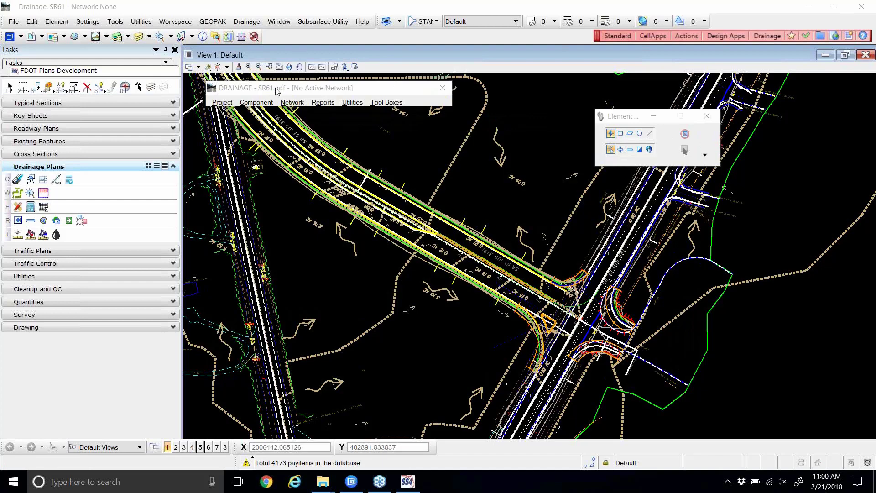
- Review the references attached to DRPRRD01.DGN, widening the Description column and highlighting ALGNRD01.DGN's boundary, and close the list
click(238, 66)
click(30, 39)
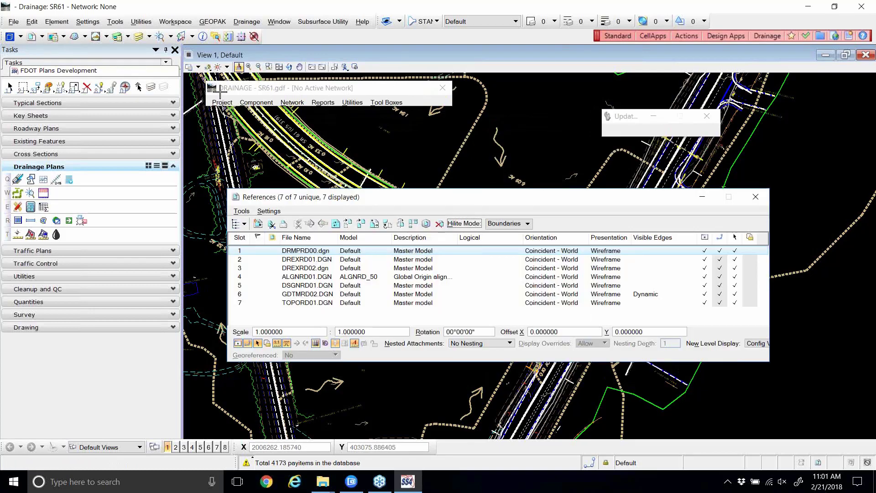
drag(469, 202, 470, 171)
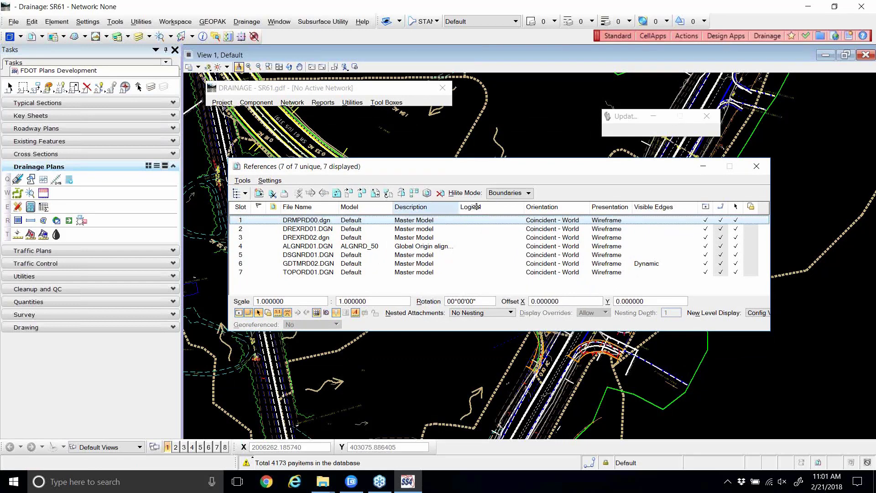
drag(476, 207, 475, 208)
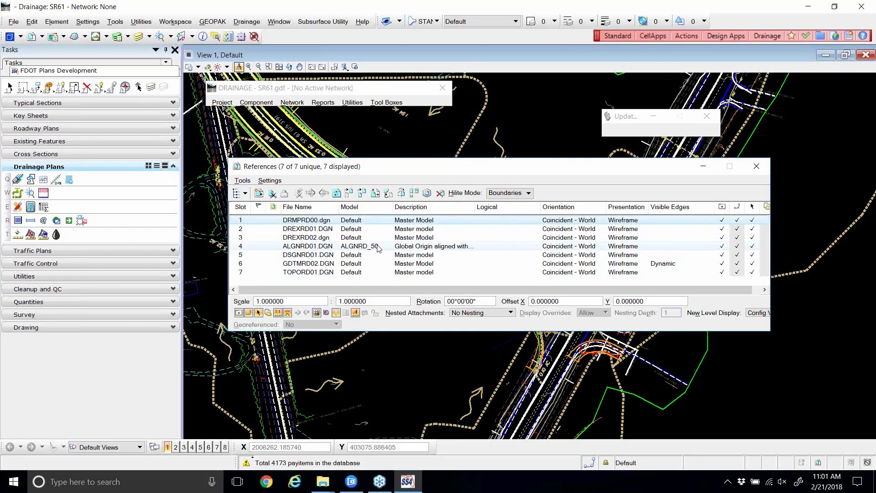
click(377, 247)
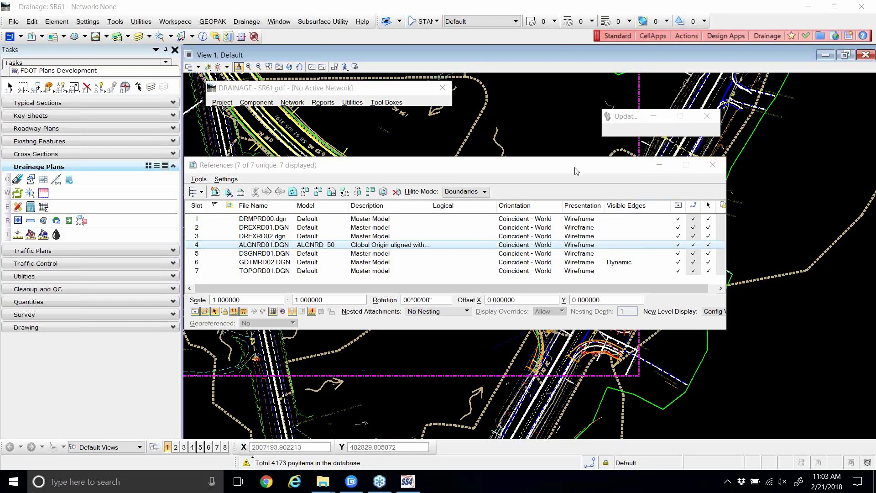
drag(575, 167, 615, 167)
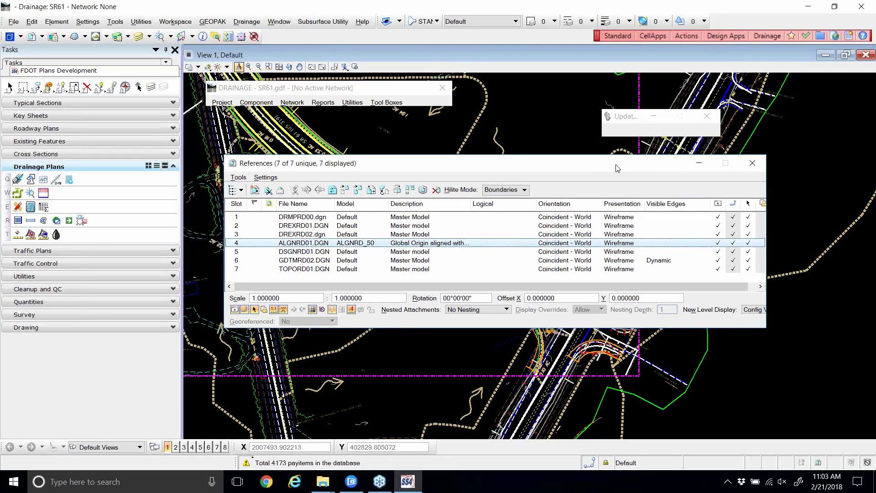
click(752, 163)
scroll(602, 250, up, 3)
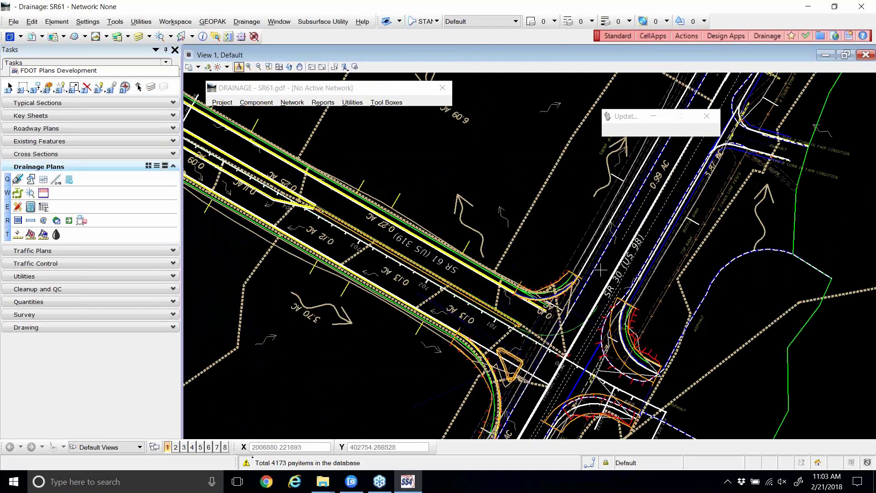
scroll(602, 248, down, 2)
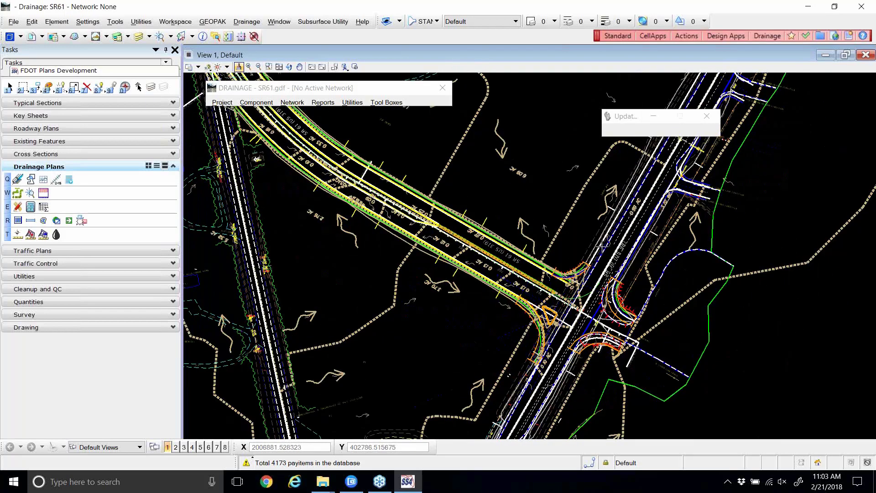
- Reopen the reference list and turn off the display of every reference except DREXRD02.dgn
click(30, 37)
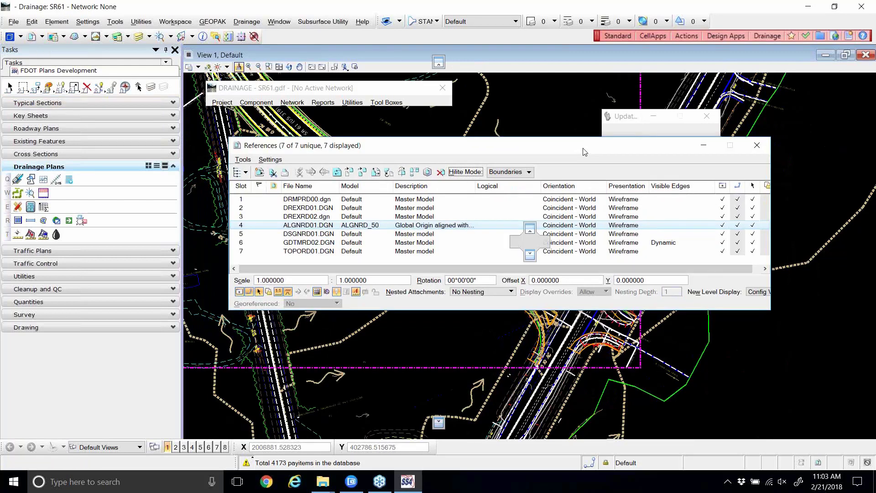
drag(584, 152, 584, 143)
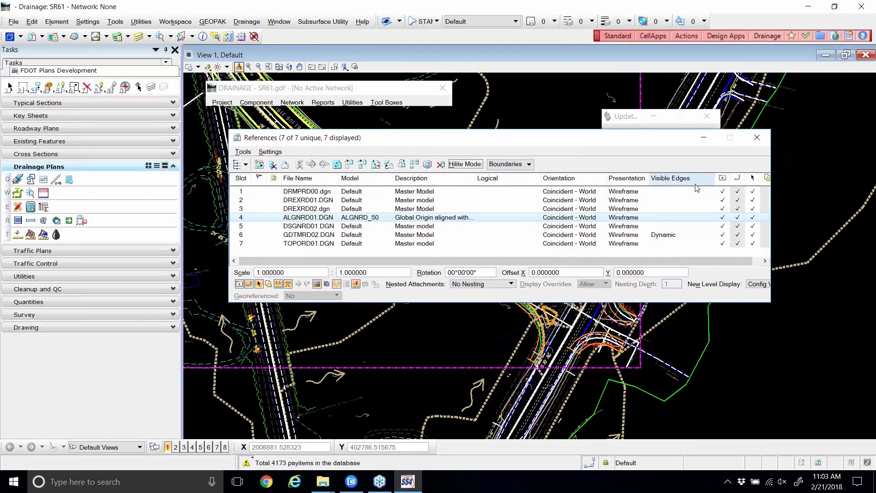
click(722, 191)
click(725, 200)
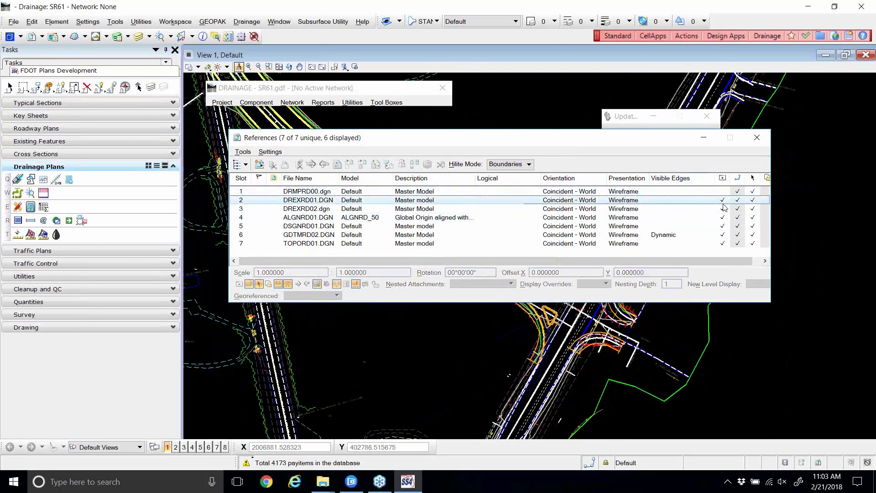
click(723, 218)
click(723, 226)
click(722, 234)
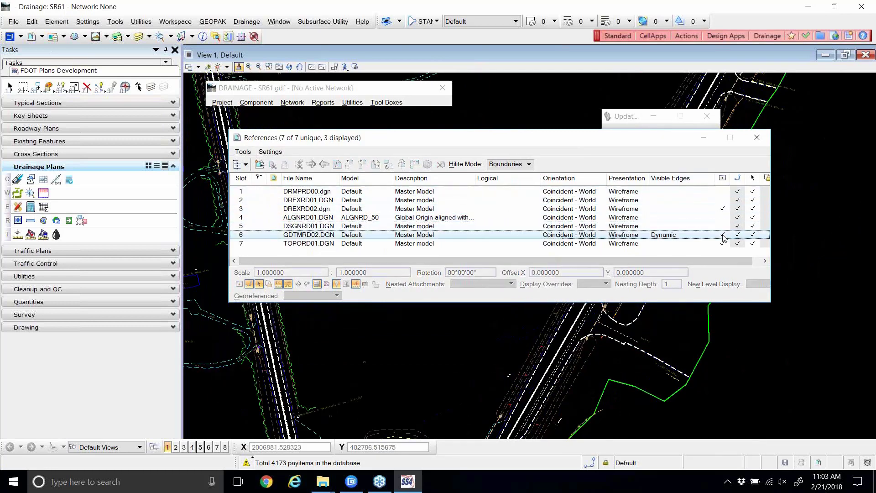
click(723, 234)
click(722, 243)
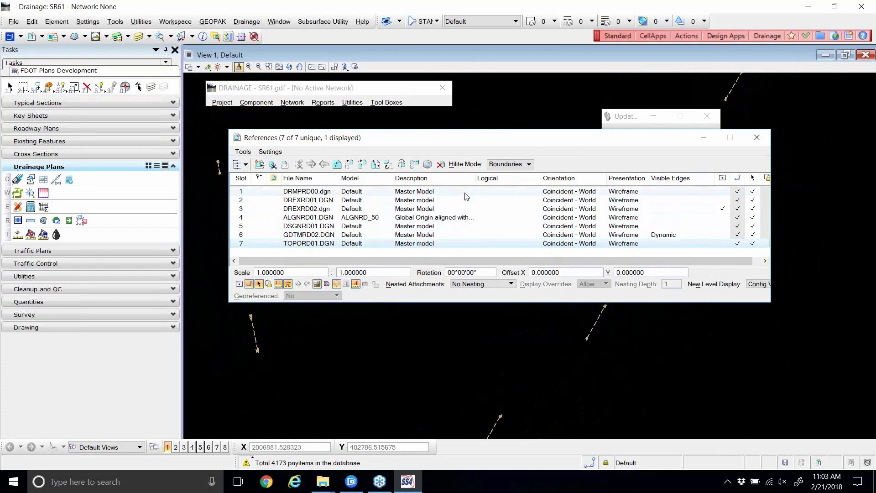
- Turn the display of all seven references back on together and close the reference list
shift+click(436, 190)
click(721, 192)
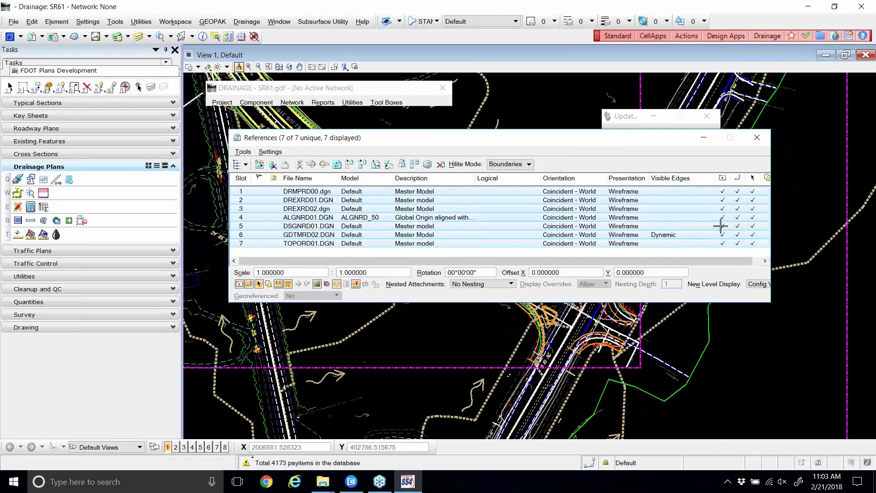
click(756, 138)
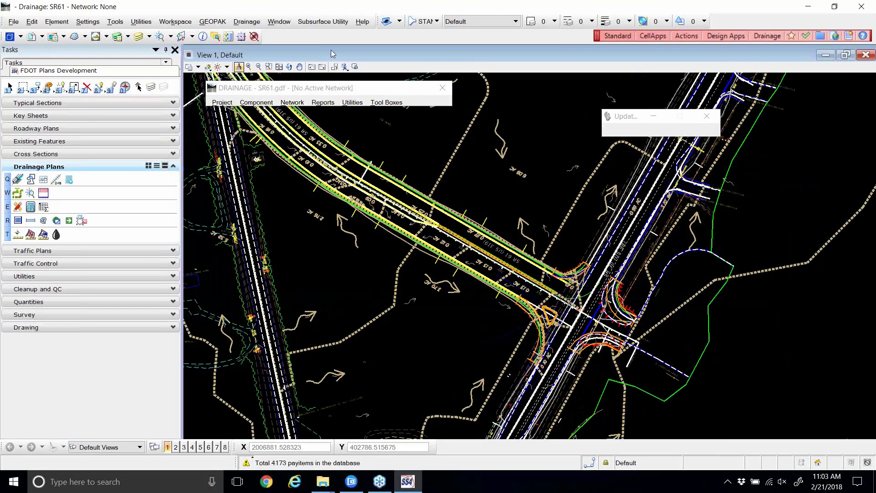
- Open the level display for View 1 and review the levels of references DREXRD01.DGN, DREXRD02.dgn and DSGNRD01.DGN
click(138, 38)
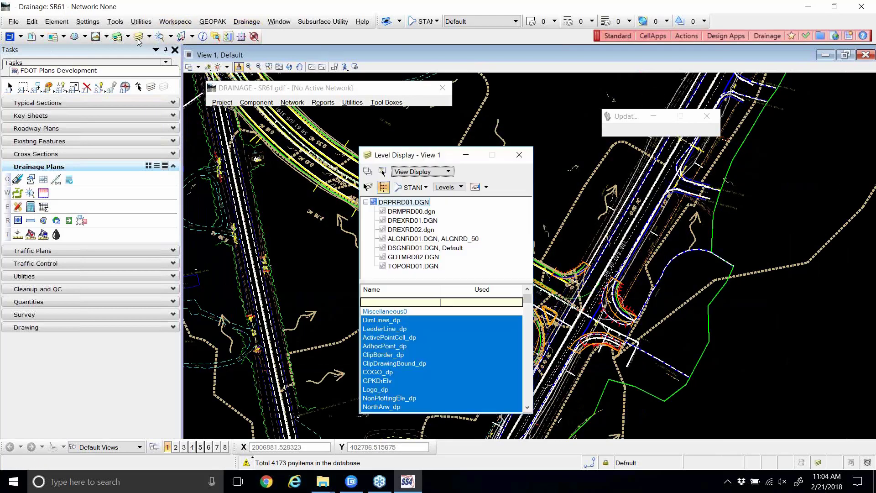
drag(402, 157, 435, 114)
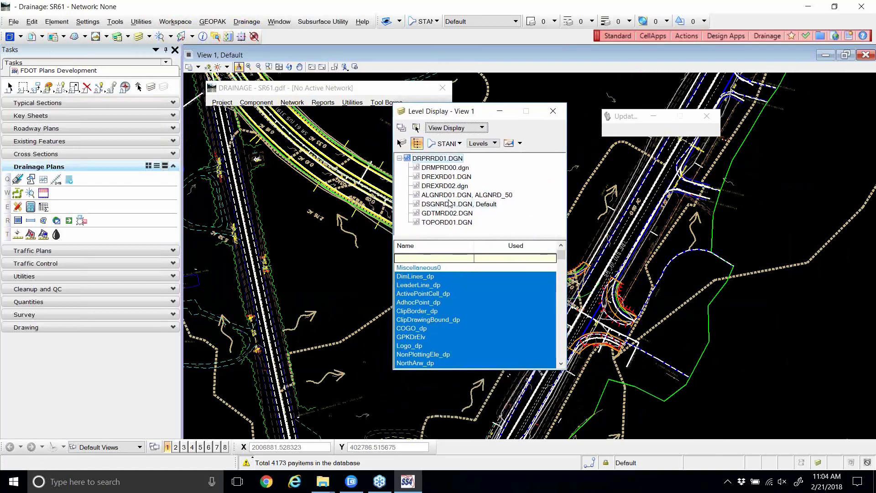
click(443, 178)
click(445, 187)
click(446, 206)
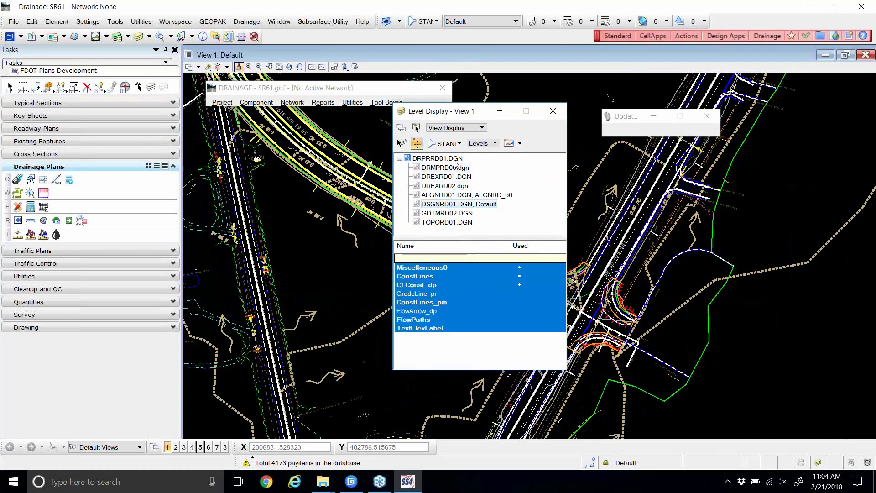
- Apply the Used Levels filter to the level display
click(457, 143)
scroll(475, 197, down, 3)
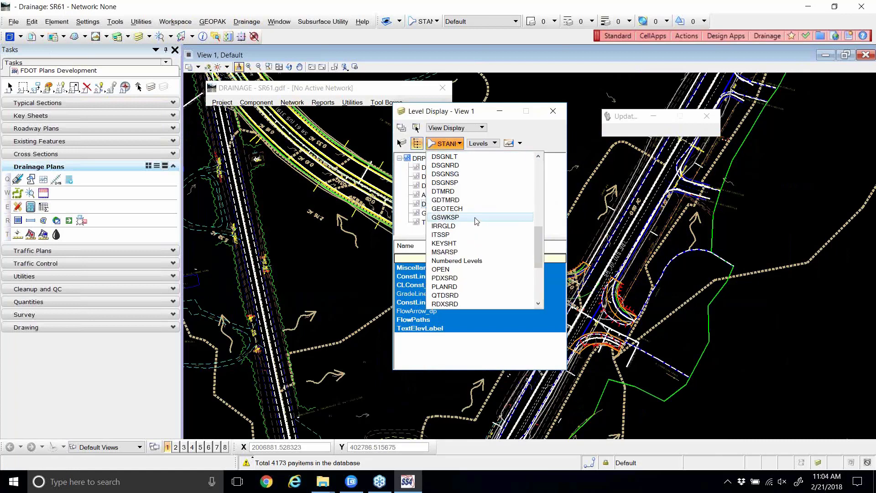
drag(539, 257, 539, 180)
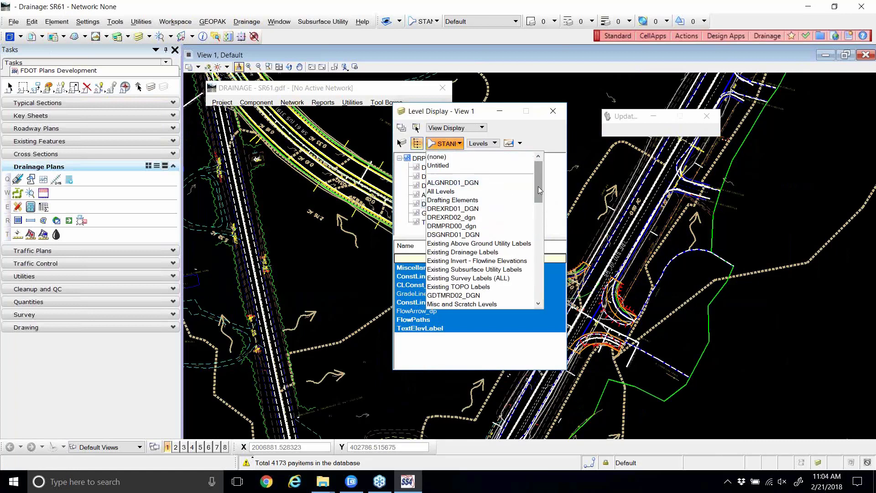
drag(538, 188, 535, 292)
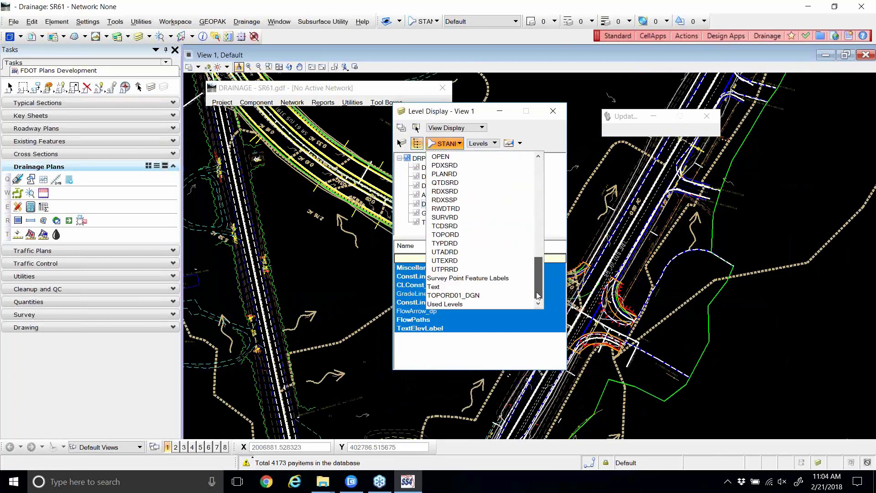
click(463, 305)
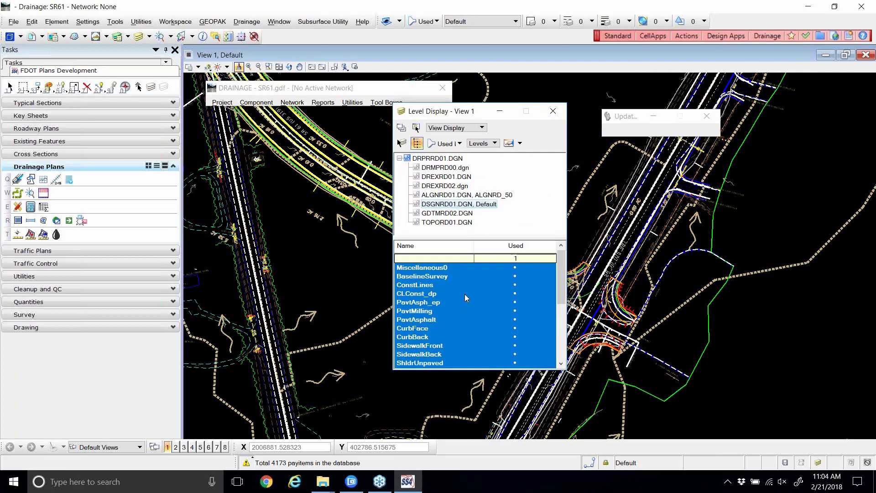
- Review the used levels of references DRMPRD00.dgn, DSGNRD01.DGN and DREXRD02.dgn, and close the level display
click(443, 186)
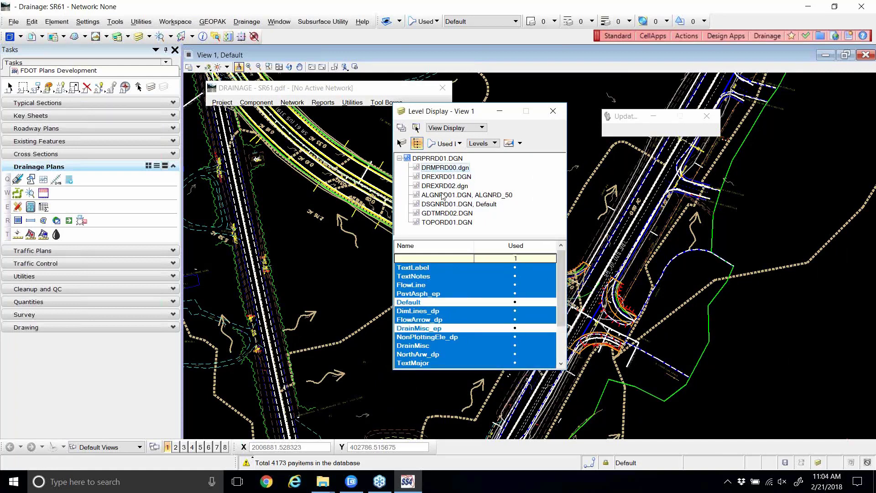
click(443, 195)
click(442, 204)
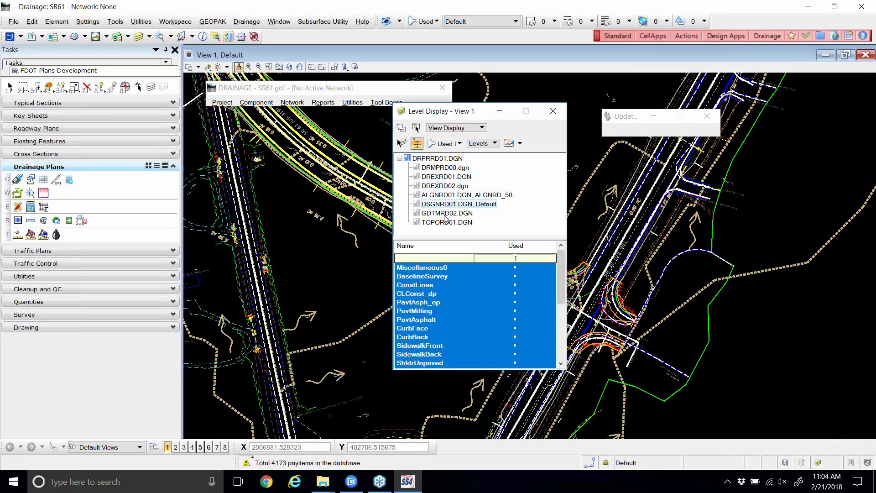
click(447, 185)
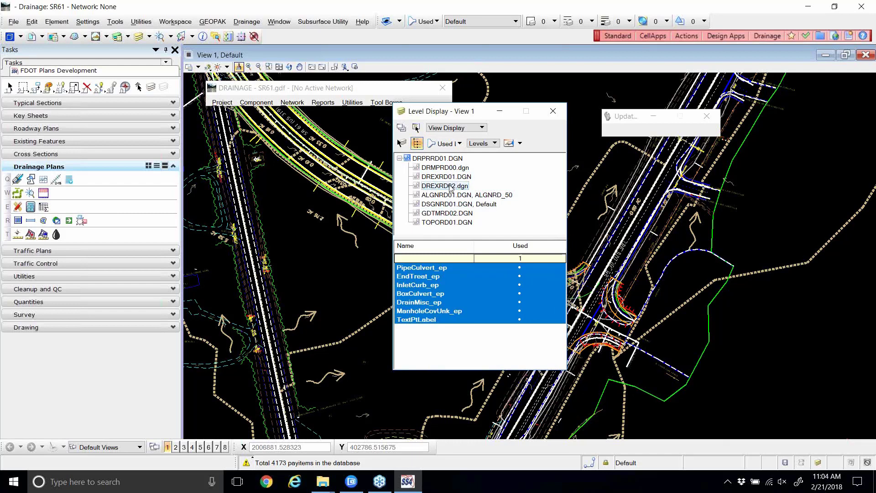
click(553, 111)
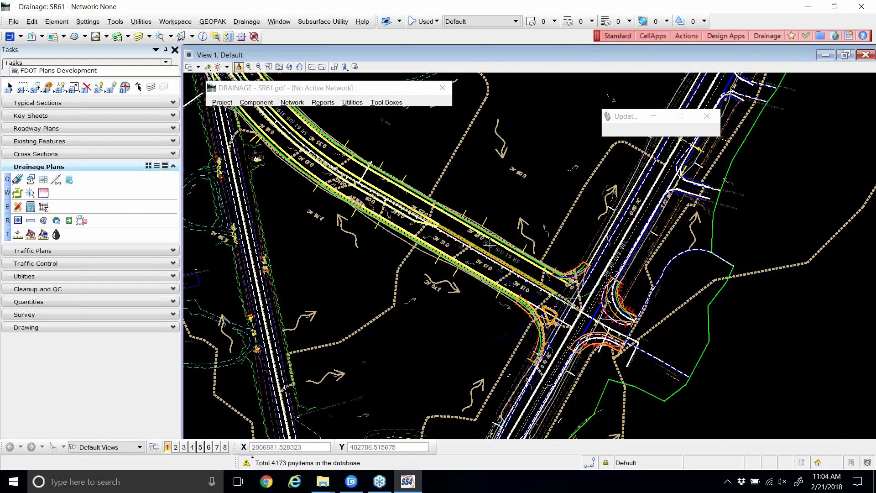
- With Element Selection, examine the SR61 centerline, drainage areas, flow arrows and drainage divides near the SR 30 intersection
click(9, 87)
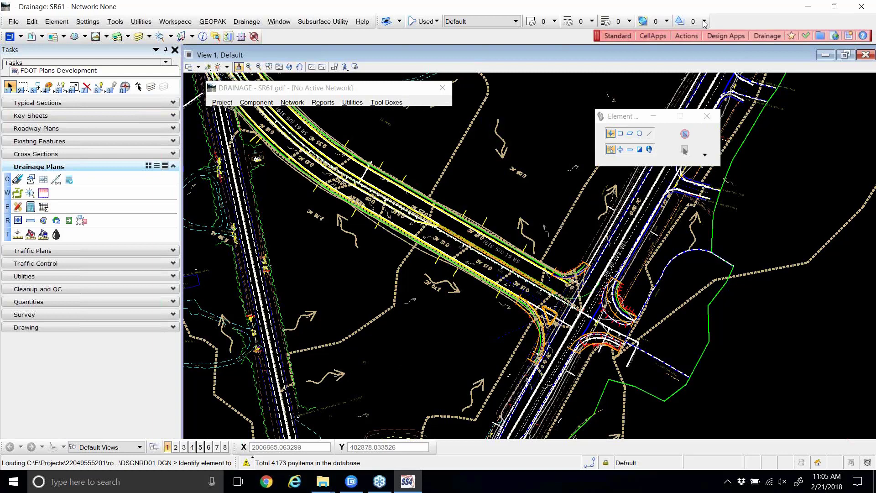
scroll(579, 322, up, 4)
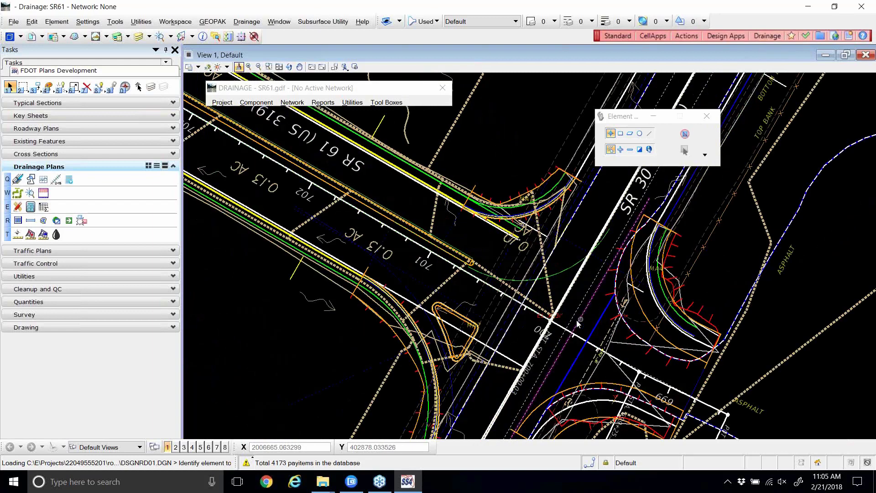
mouse_move(554, 322)
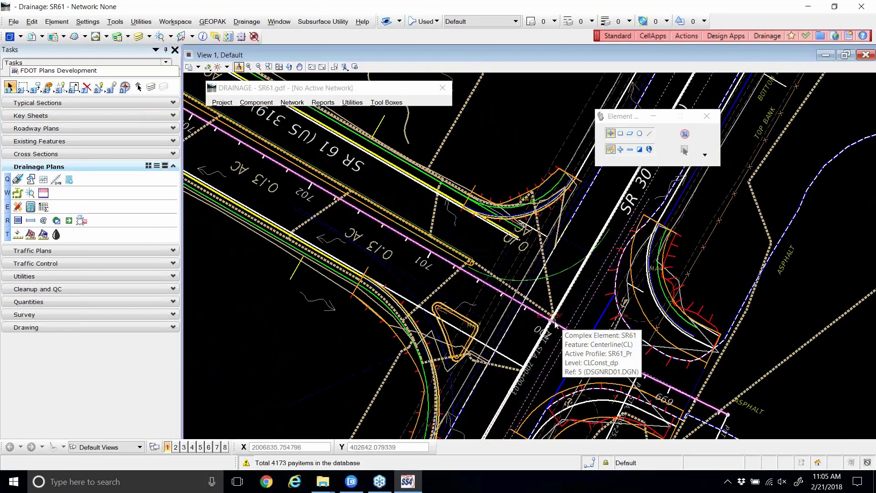
scroll(584, 345, down, 2)
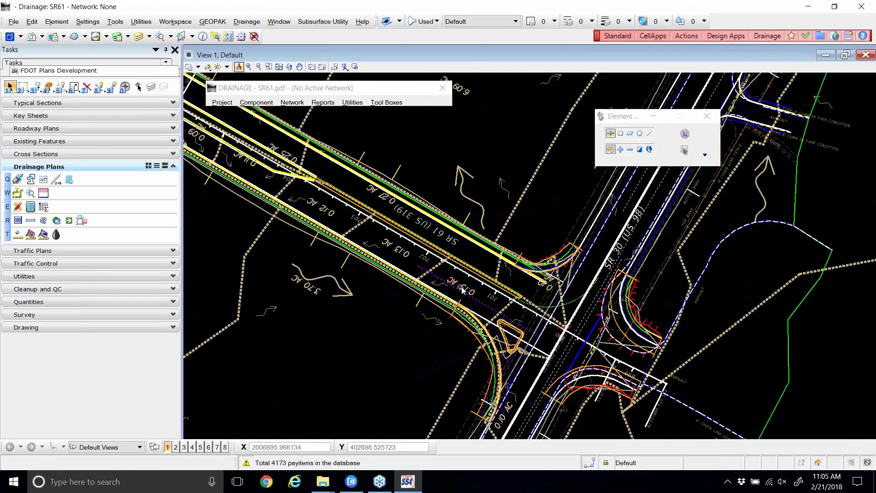
scroll(462, 289, up, 3)
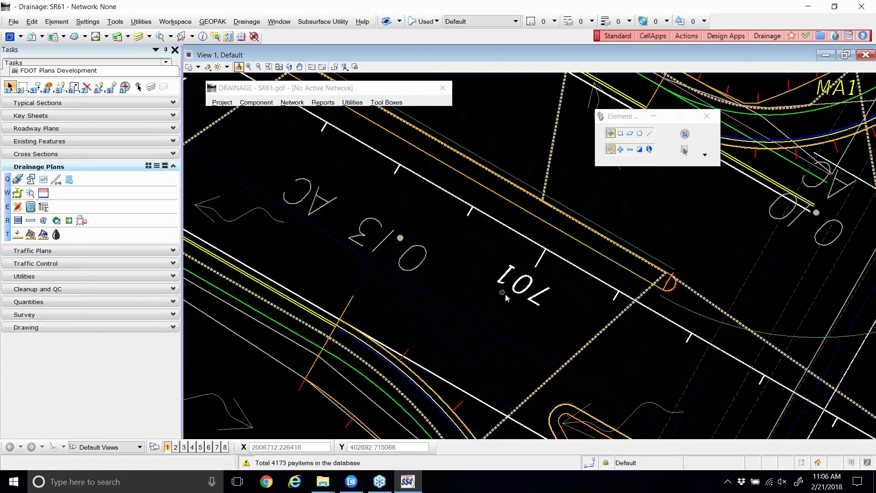
scroll(505, 294, down, 3)
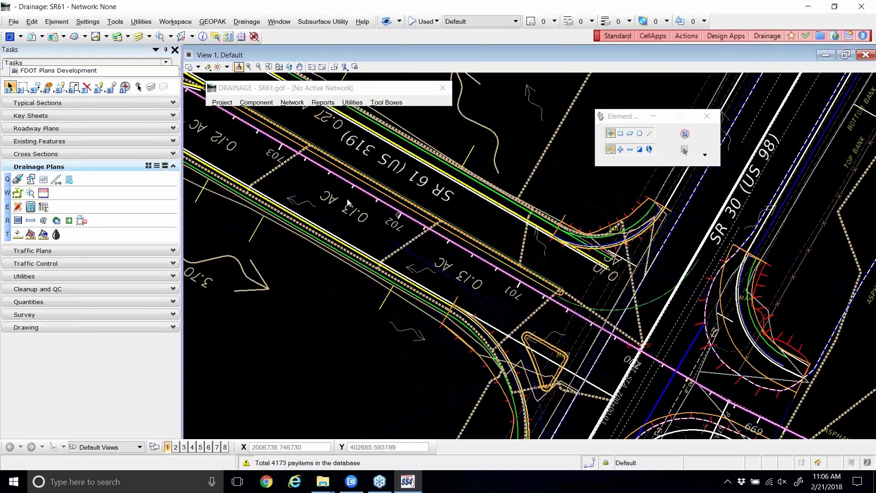
scroll(371, 265, up, 2)
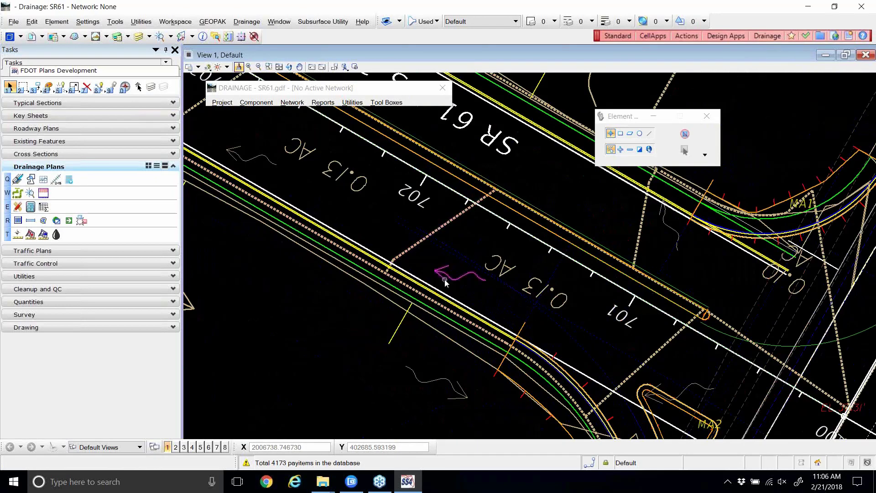
scroll(398, 290, down, 2)
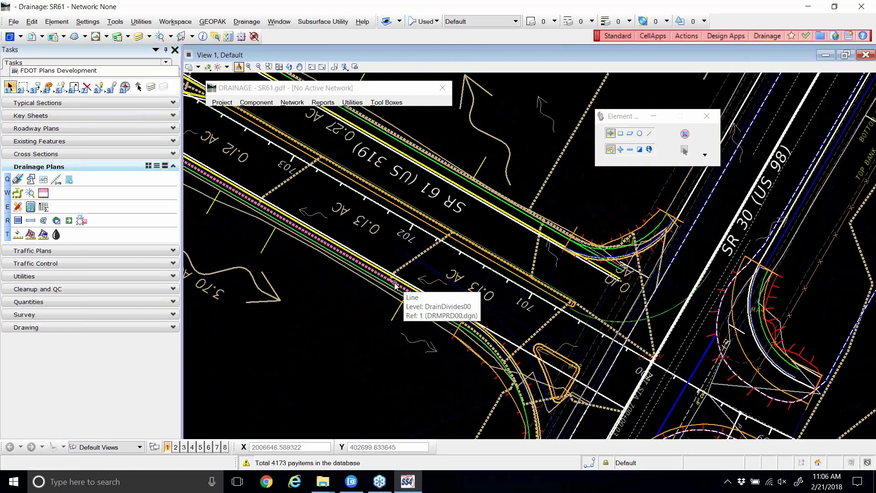
- Add a new drainage node with the ID S-200 and an empty description
click(264, 103)
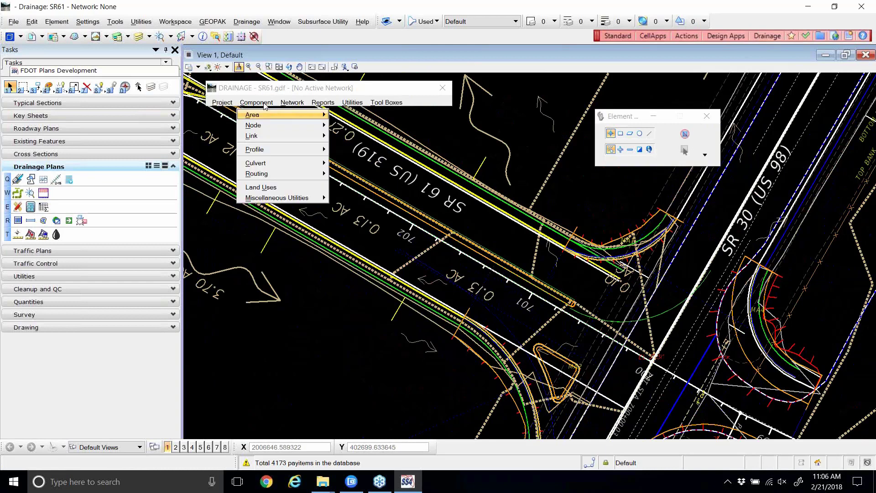
mouse_move(278, 129)
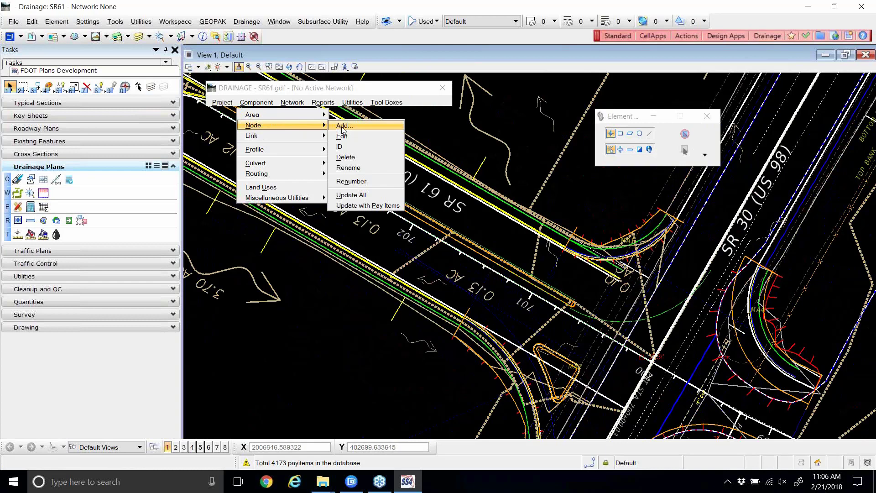
mouse_move(320, 104)
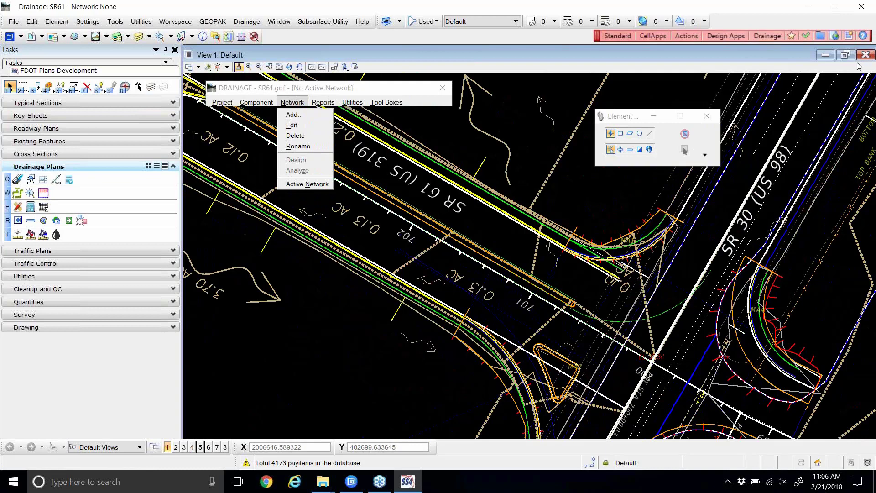
mouse_move(257, 103)
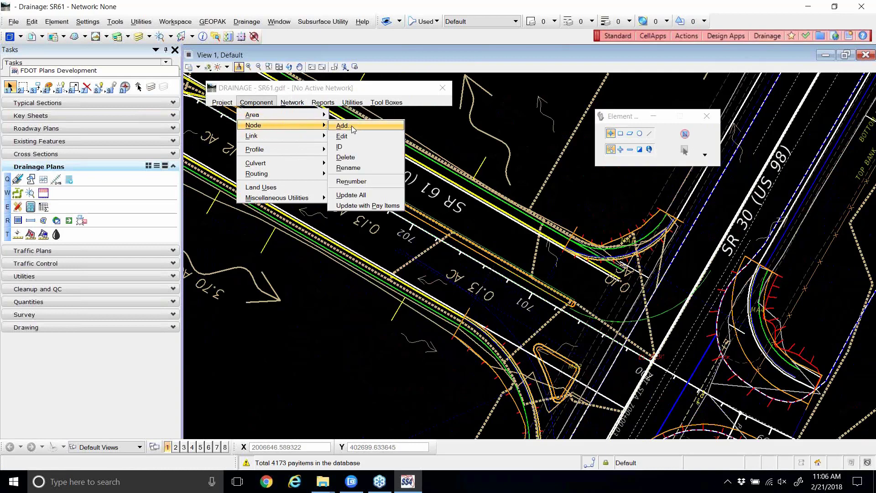
click(342, 126)
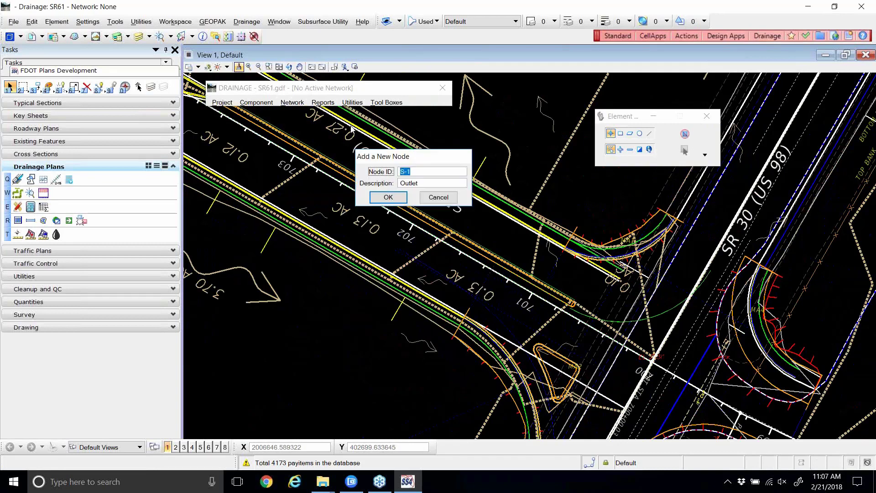
text(S-200)
key(Tab)
key(BackSpace)
click(389, 197)
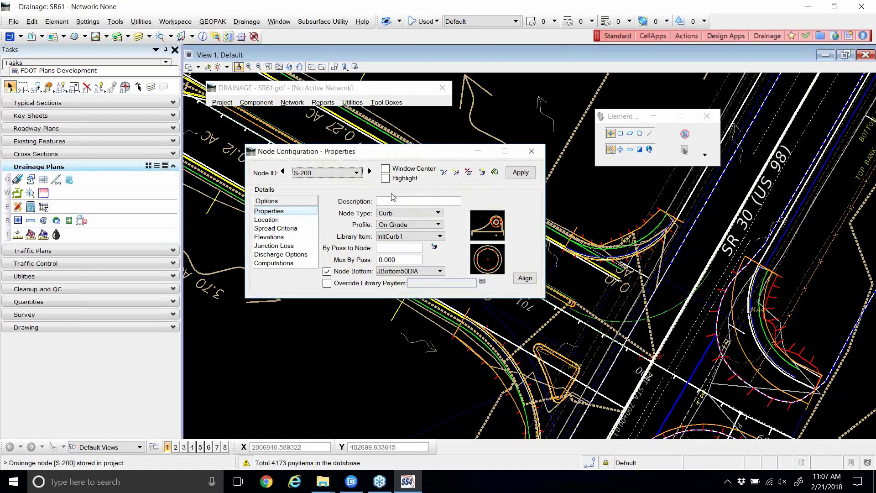
- Turn on Window Center and Highlight in the configuration of node S-200
drag(407, 153, 391, 122)
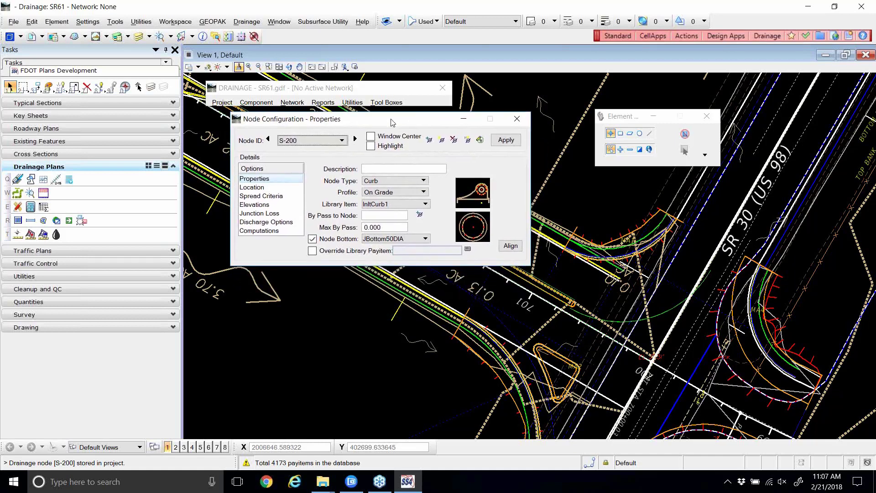
click(371, 136)
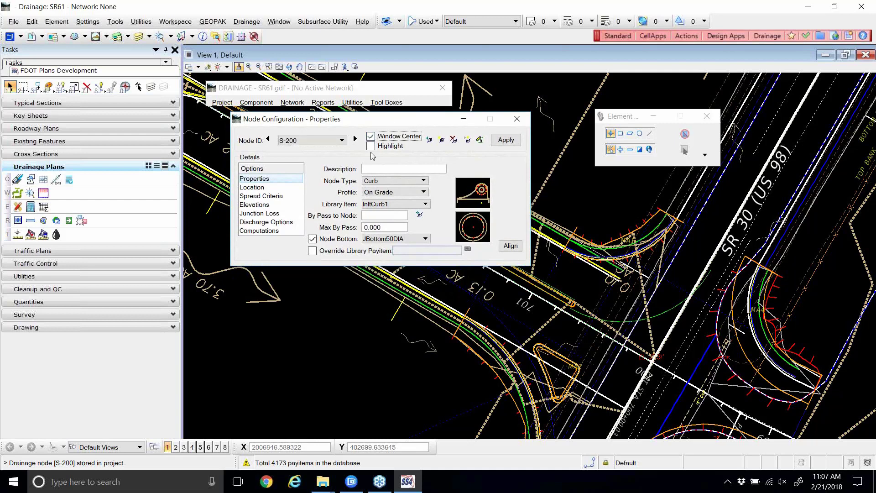
click(370, 147)
click(429, 139)
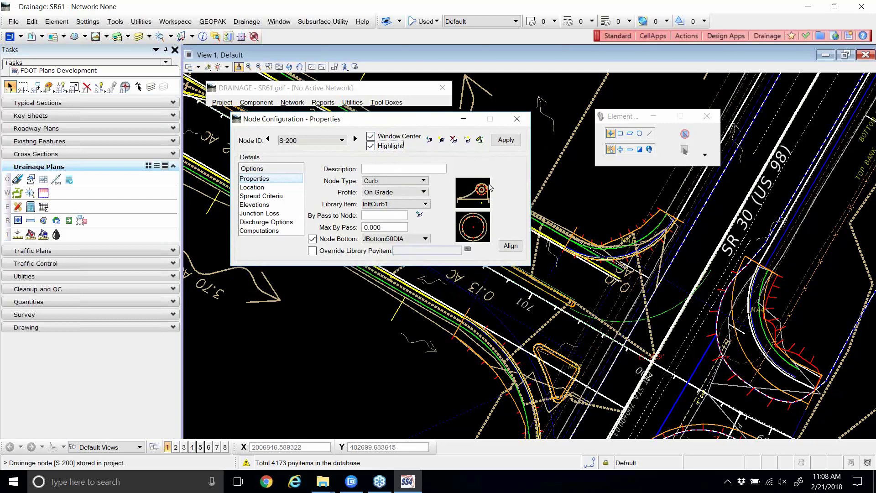
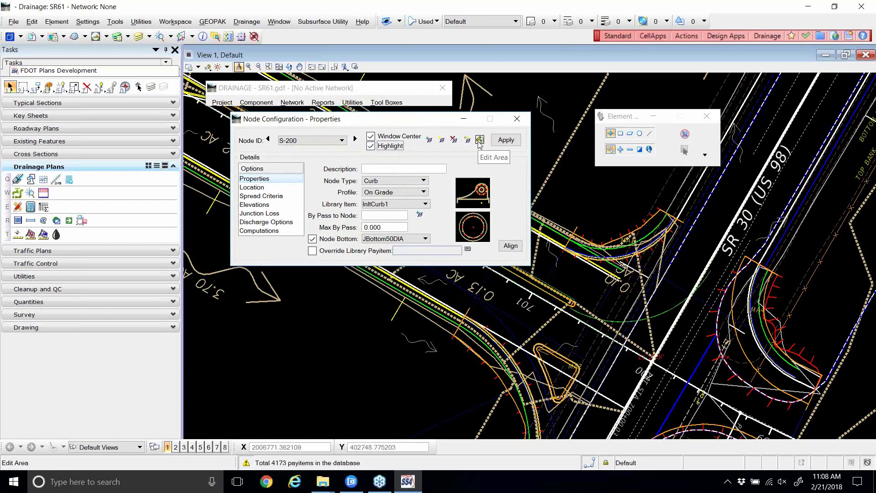
click(479, 140)
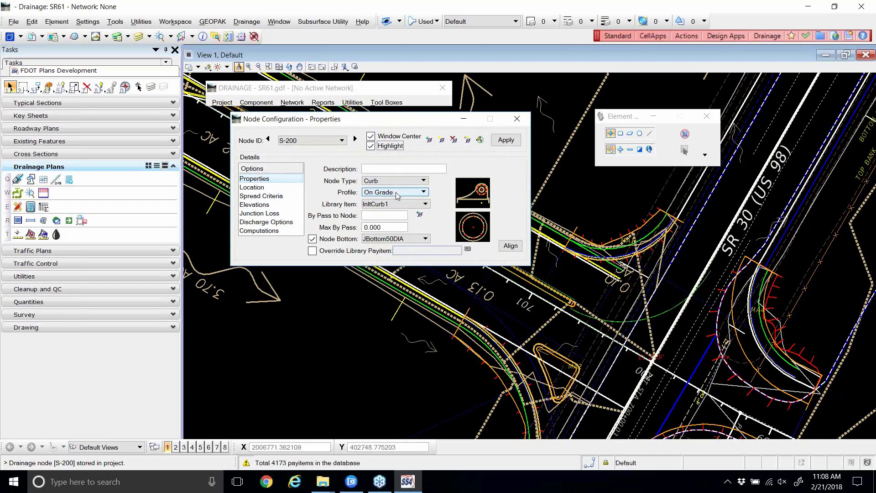
- Browse the curb inlet library items for node S-200 and choose InltCurb1
click(409, 206)
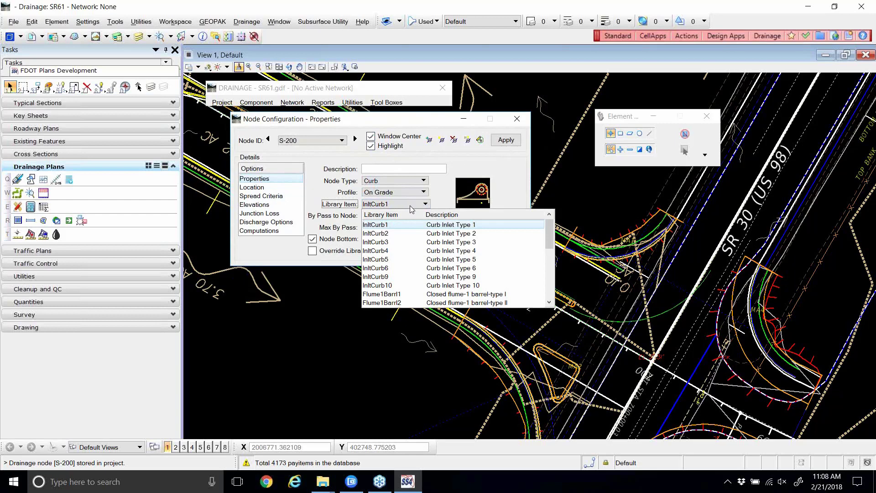
scroll(415, 246, down, 7)
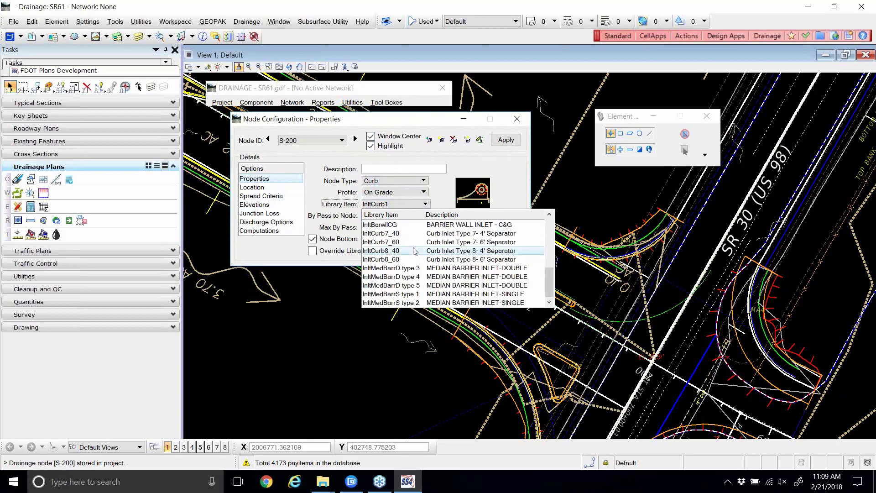
scroll(415, 260, up, 3)
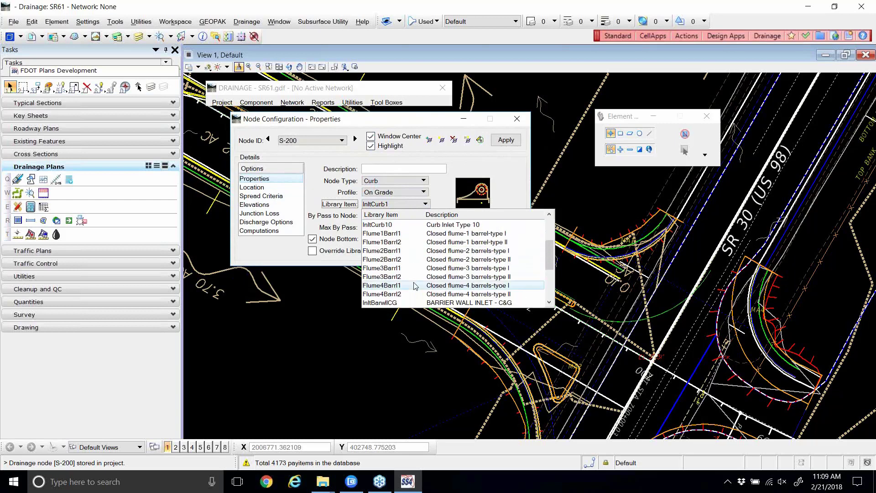
scroll(407, 263, up, 3)
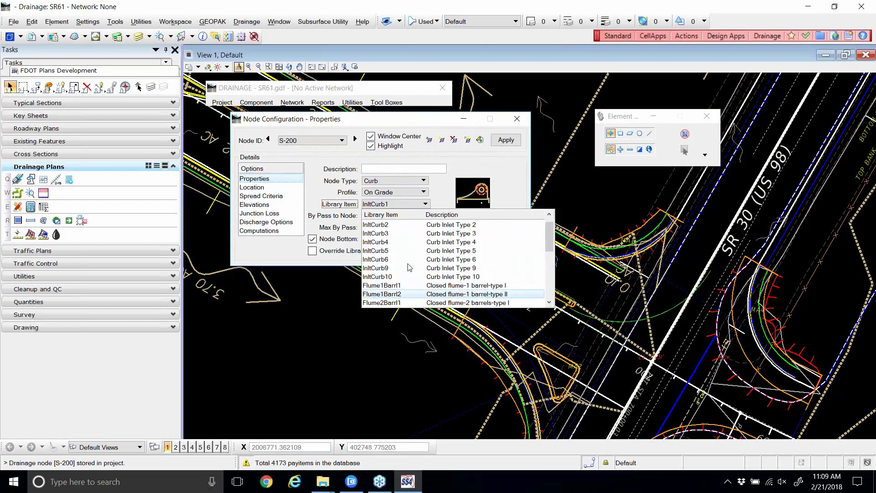
click(388, 225)
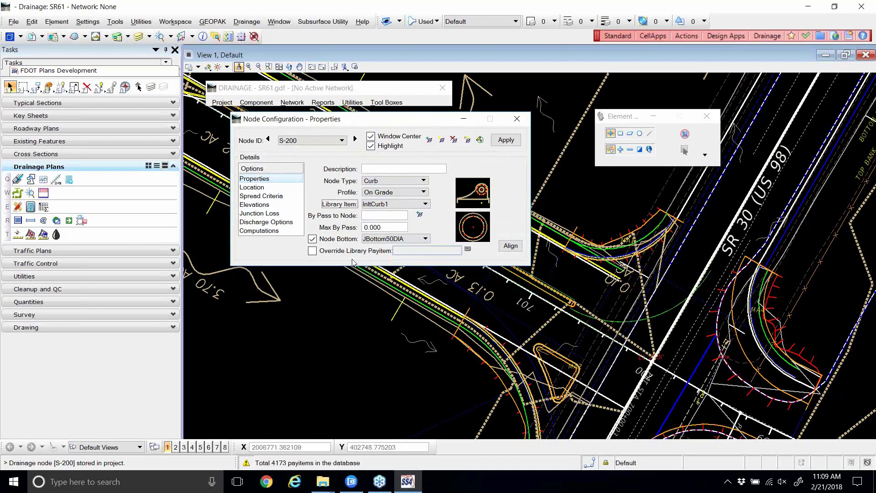
- Keep the node bottom enabled for node S-200 and set it to the 3.5-foot-diameter library item PBottom35DIA
click(312, 239)
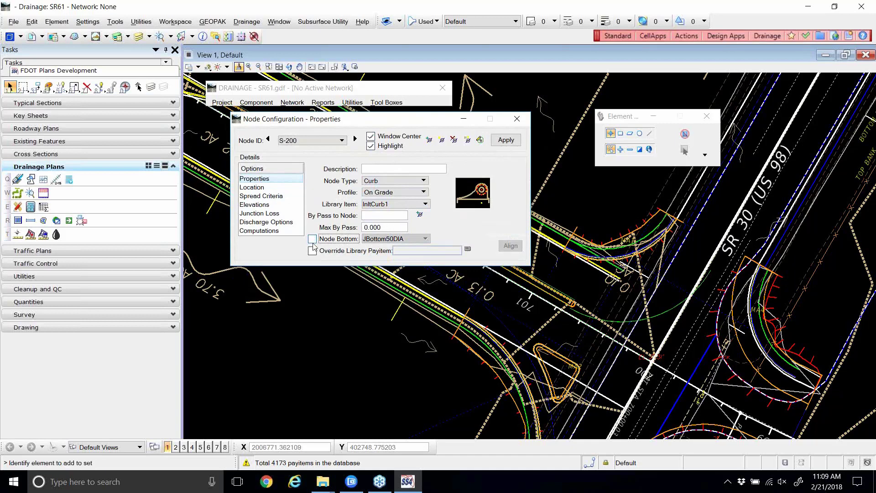
click(312, 238)
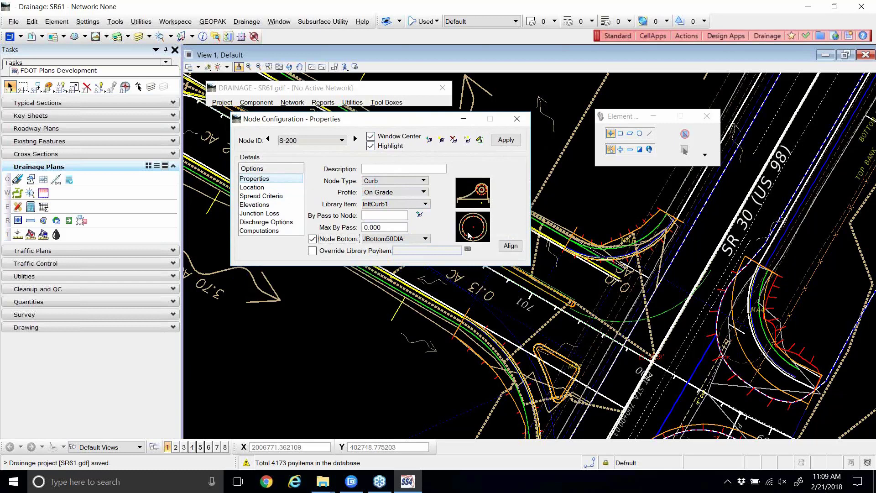
click(425, 239)
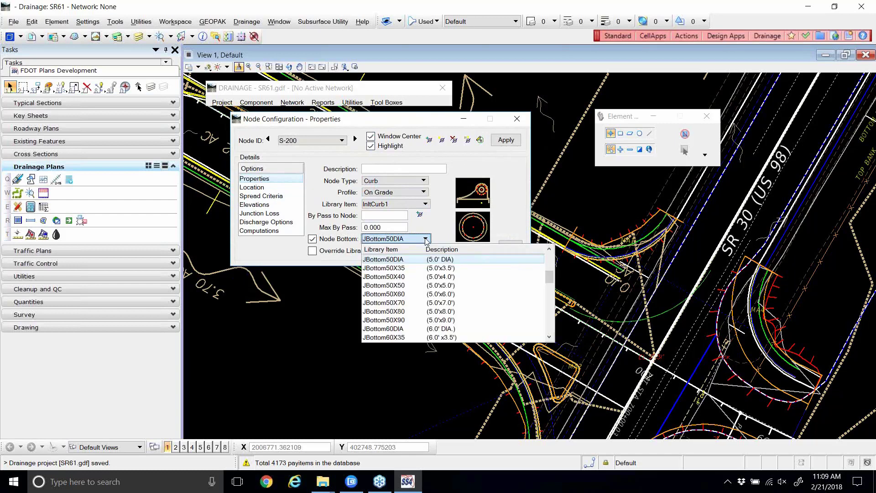
scroll(416, 284, up, 3)
scroll(416, 284, down, 12)
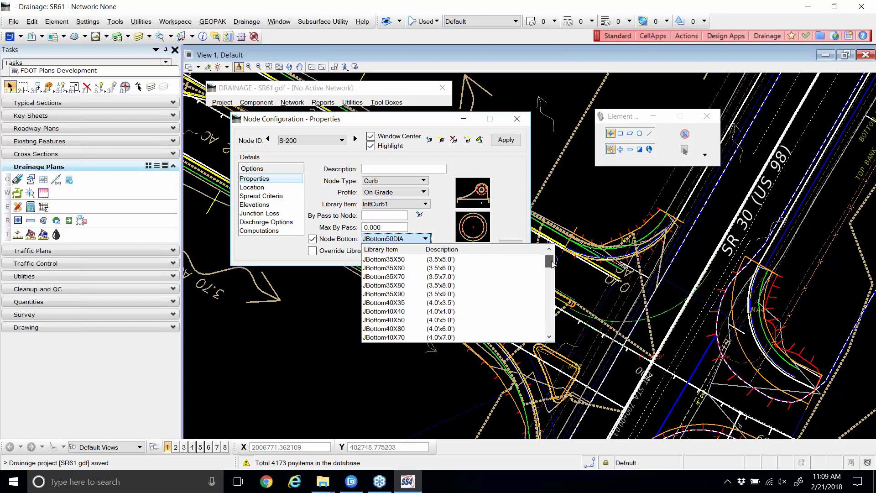
mouse_move(552, 331)
mouse_down()
mouse_move(551, 257)
mouse_move(542, 331)
mouse_up()
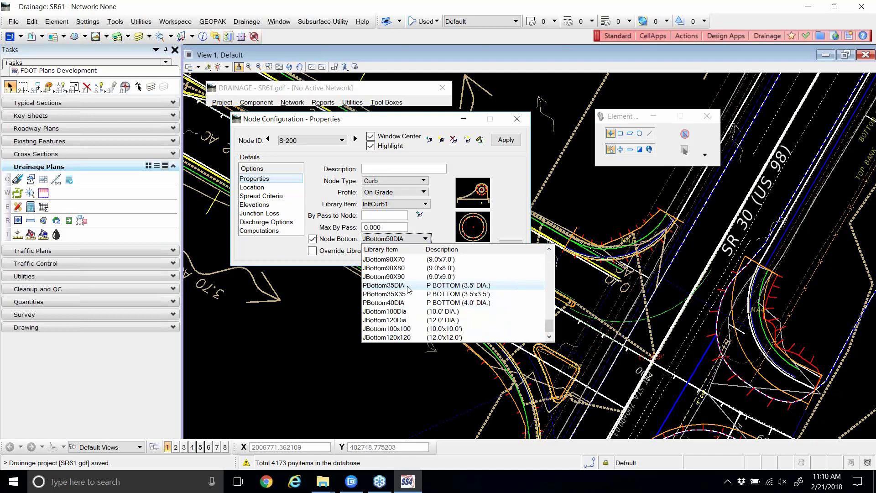
click(409, 288)
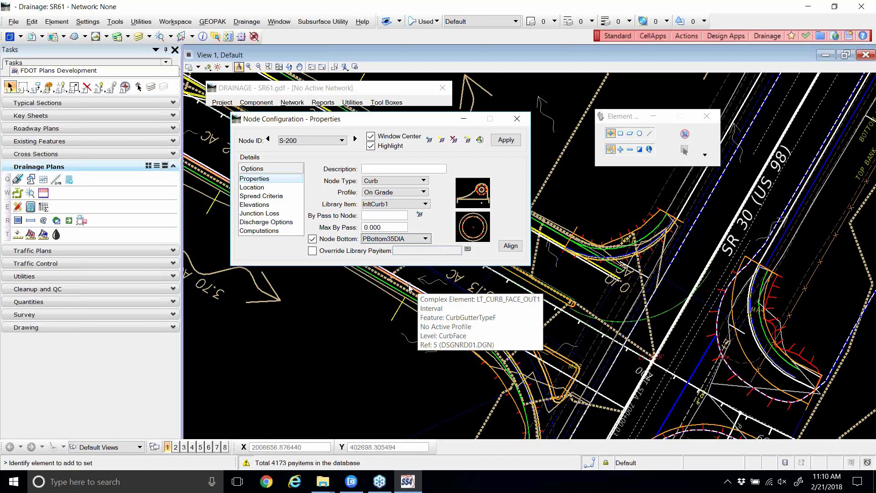
mouse_move(395, 128)
mouse_down()
mouse_move(384, 122)
mouse_move(382, 129)
mouse_up()
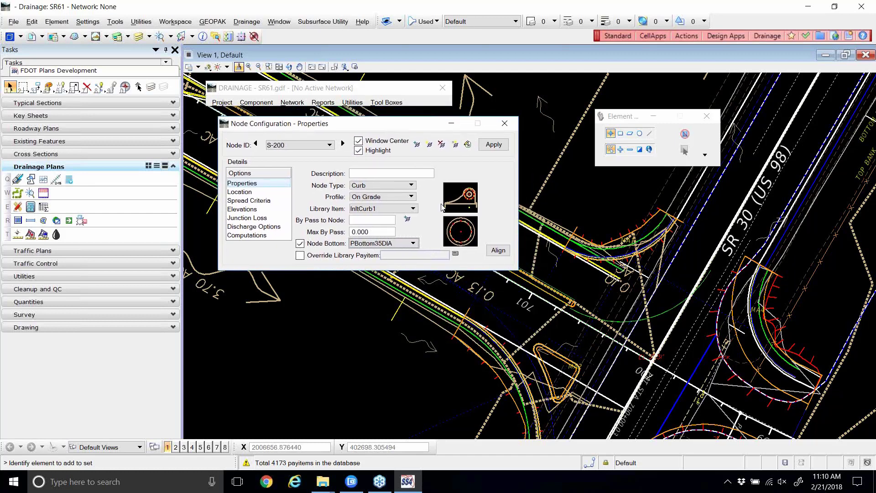
click(499, 251)
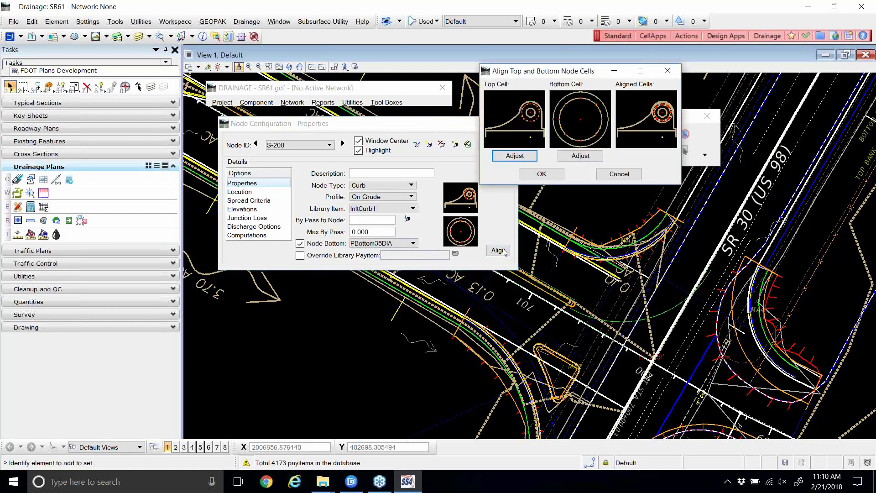
click(515, 156)
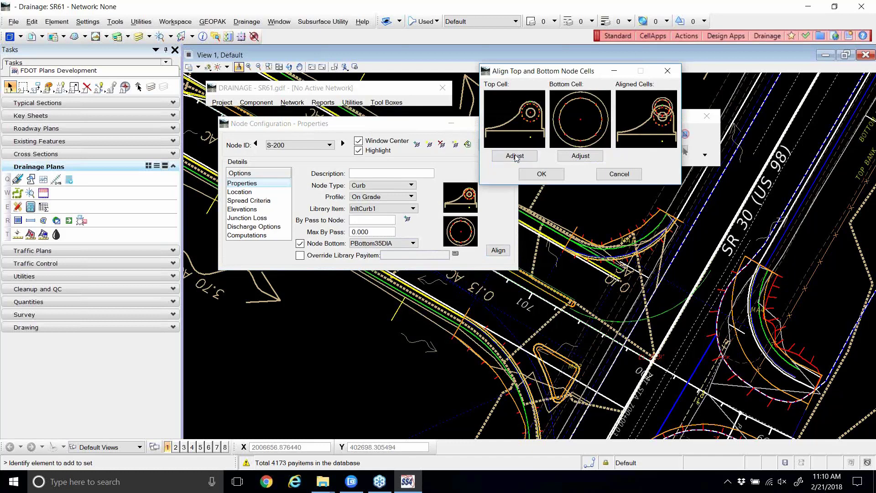
click(579, 155)
click(584, 156)
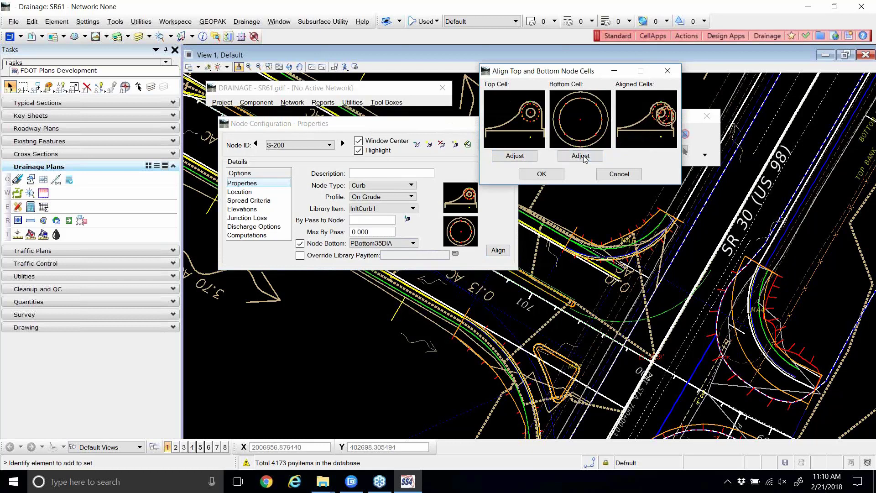
click(515, 156)
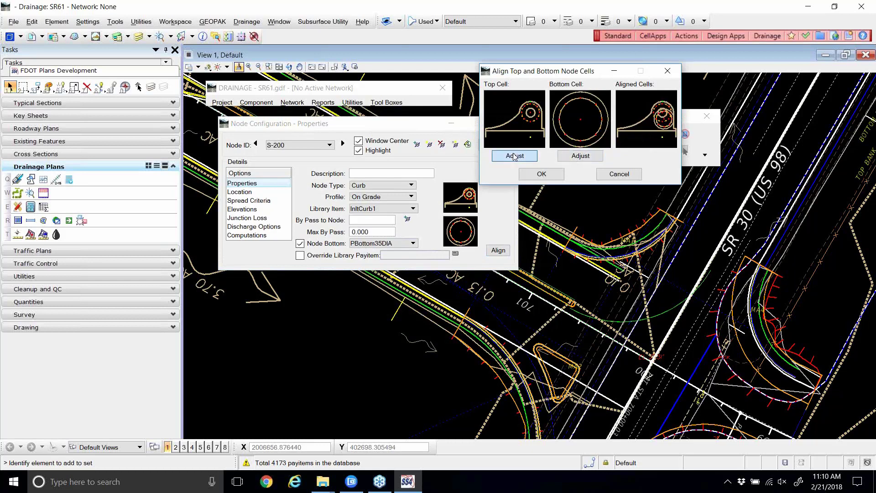
click(514, 156)
click(514, 156)
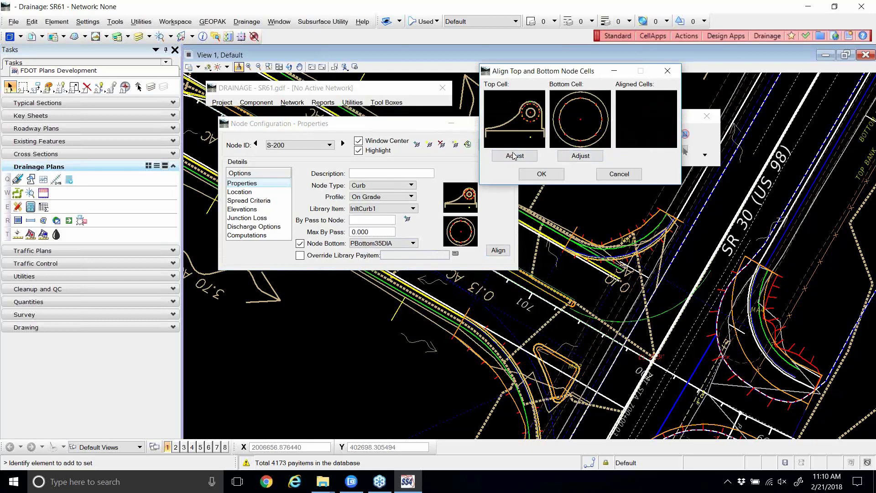
click(514, 156)
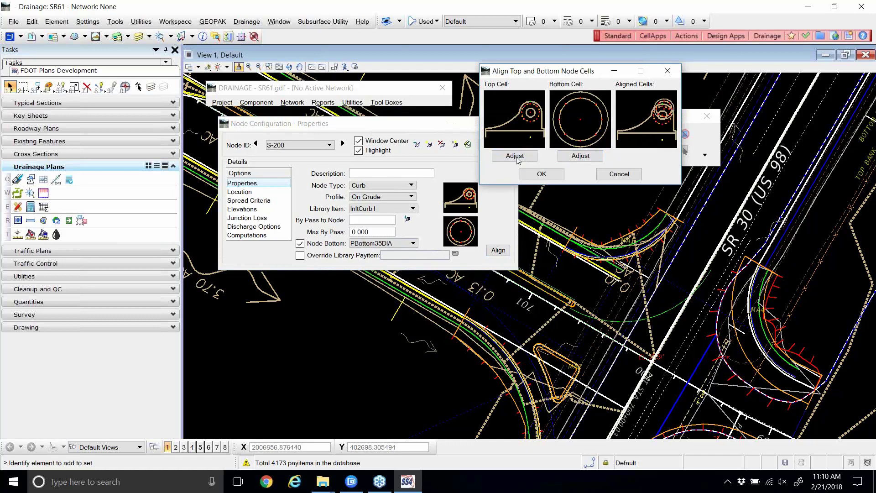
click(514, 156)
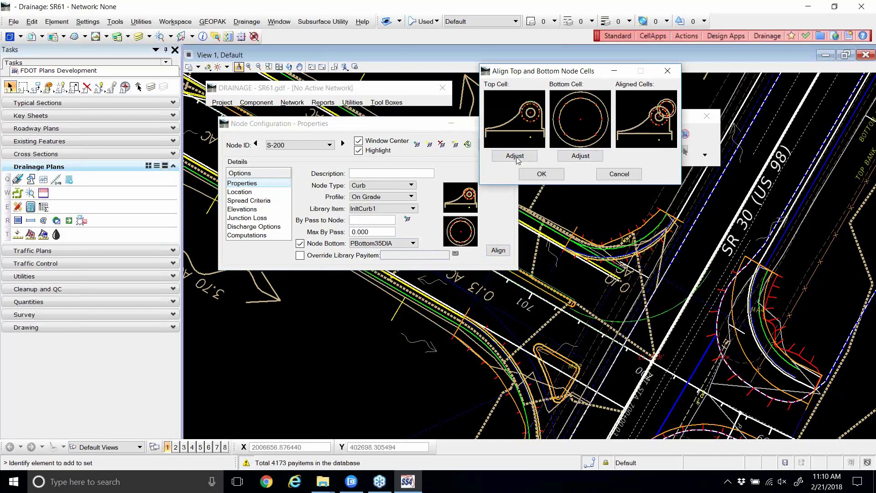
click(602, 175)
- Adjust the top and bottom node cells until the circular bottom is centred on the curb inlet's round opening, and accept the alignment
click(498, 250)
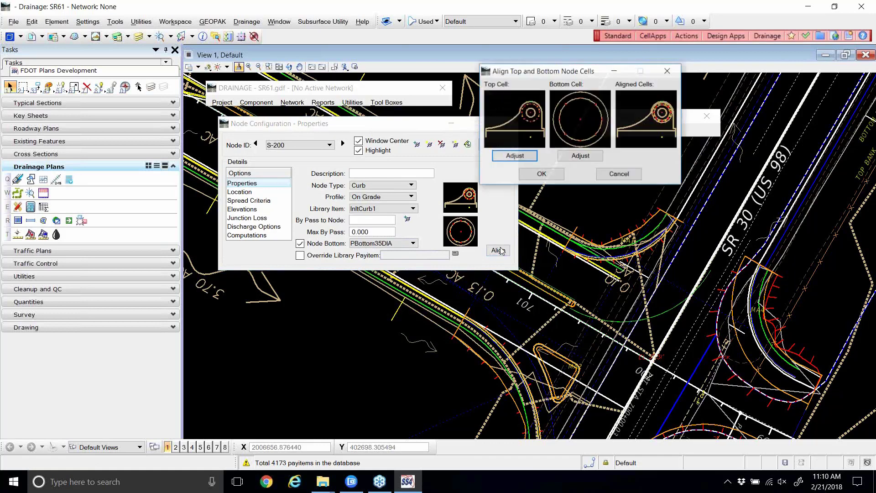
click(517, 159)
click(517, 160)
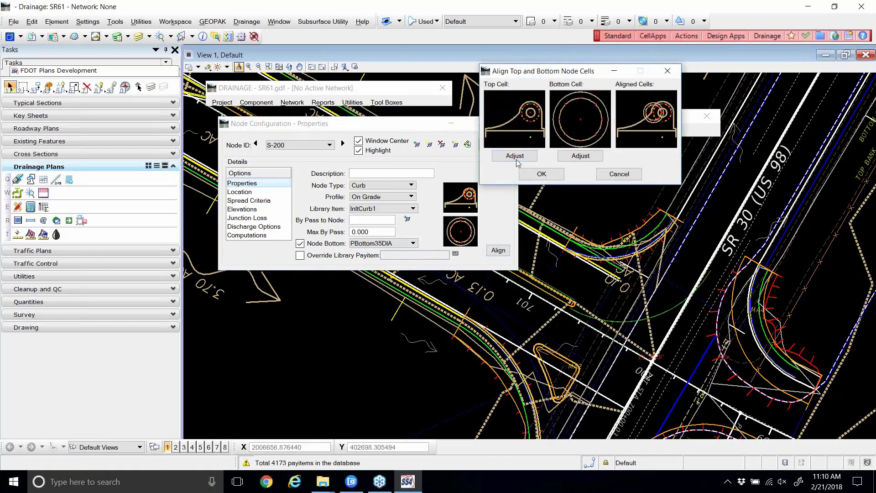
click(576, 157)
click(518, 155)
click(518, 156)
click(518, 155)
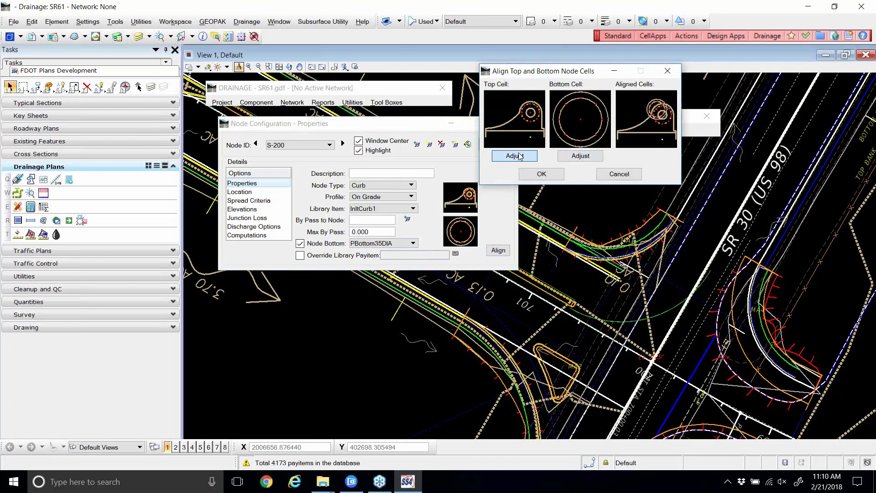
click(573, 156)
click(573, 157)
click(573, 158)
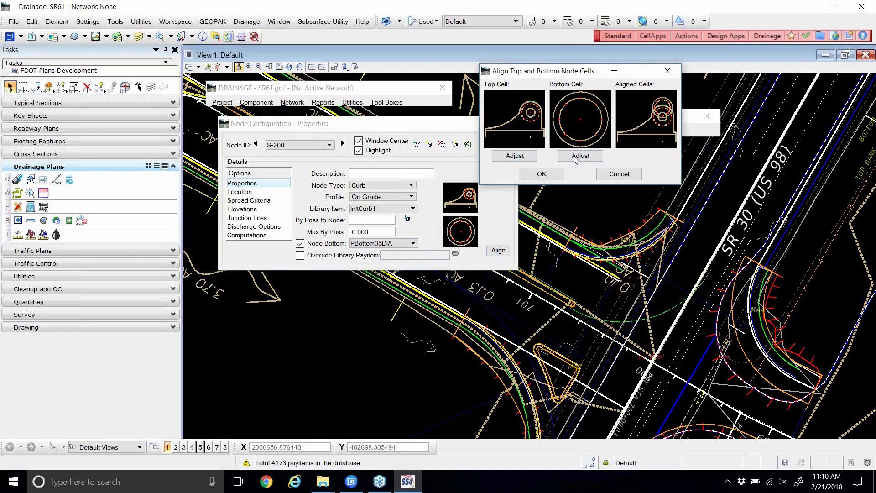
click(571, 158)
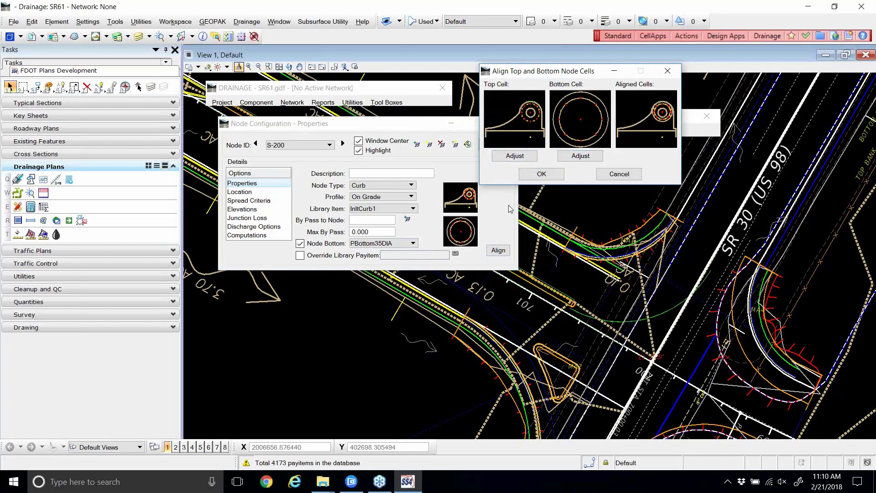
click(538, 174)
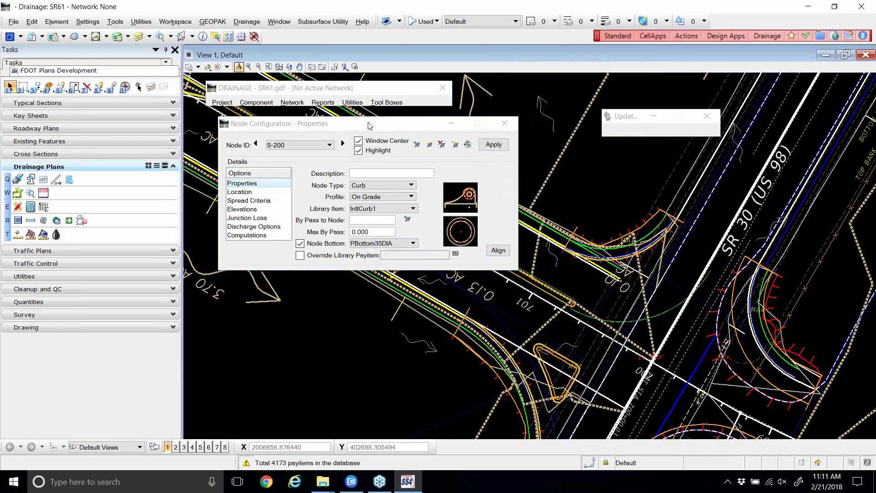
- In the location settings of node S-200, enable chain SR61 and profile SR61_PR as references
mouse_move(369, 125)
mouse_down()
mouse_move(473, 126)
mouse_move(635, 77)
mouse_up()
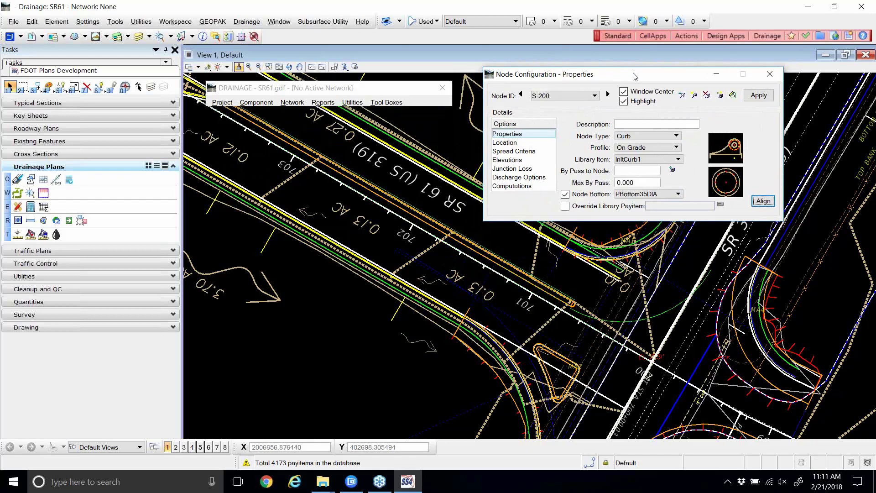
click(519, 145)
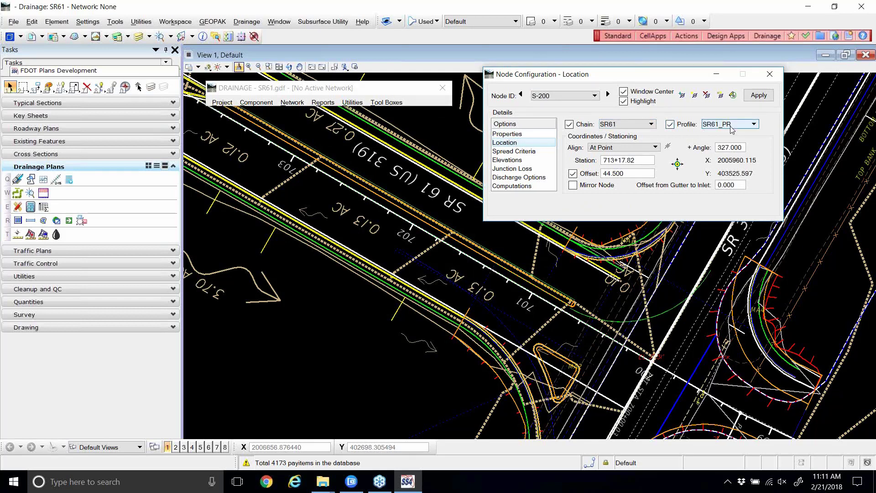
click(572, 126)
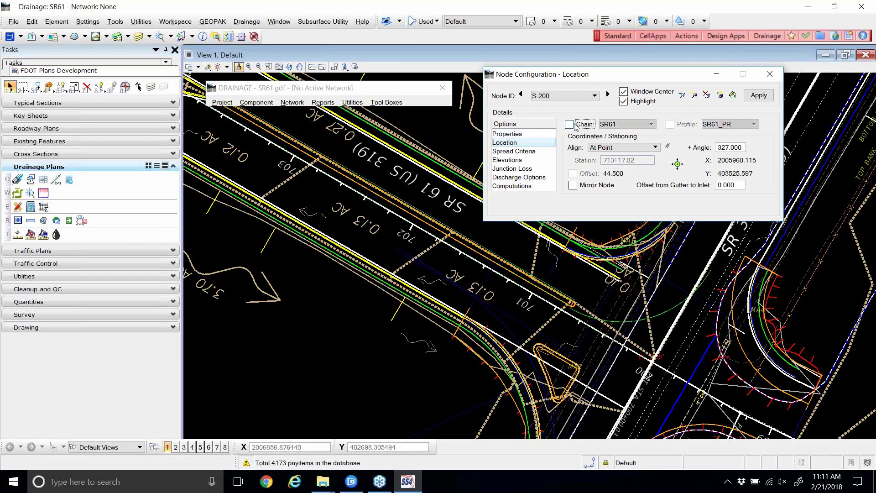
click(569, 125)
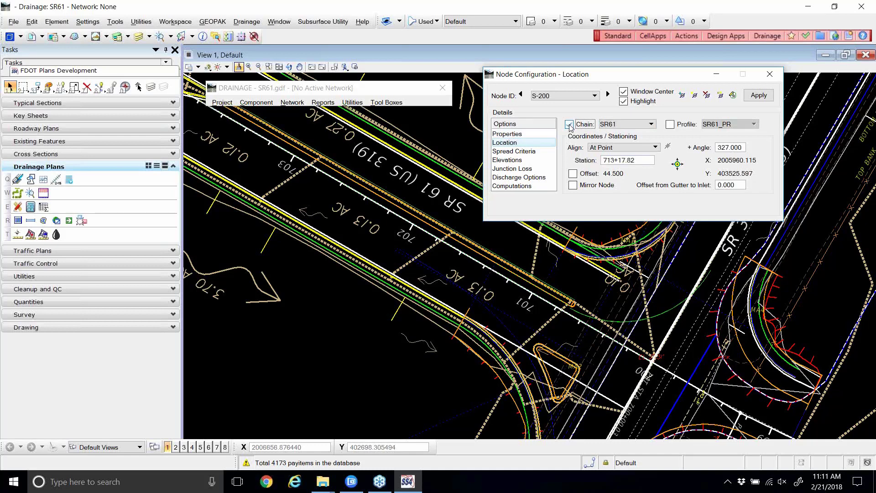
click(671, 125)
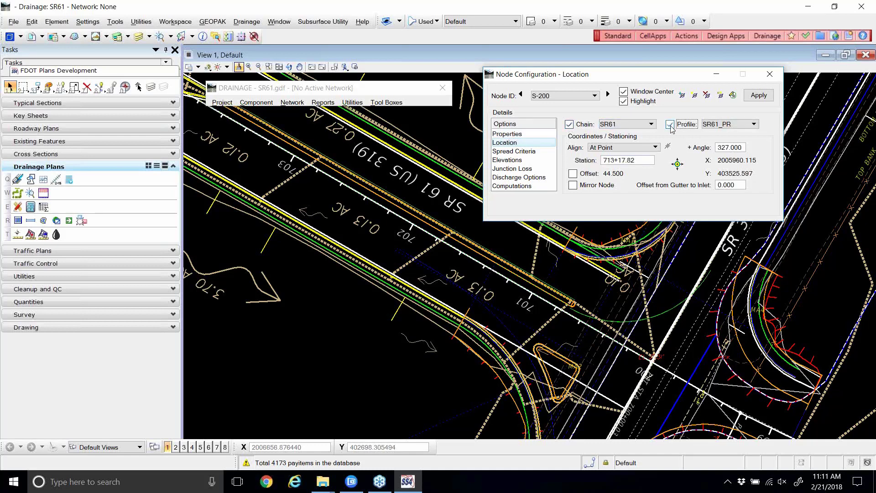
click(648, 125)
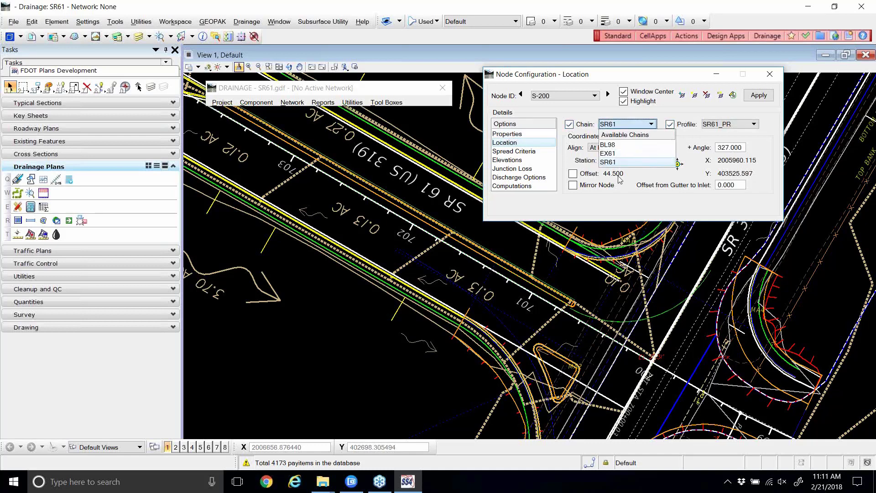
click(626, 163)
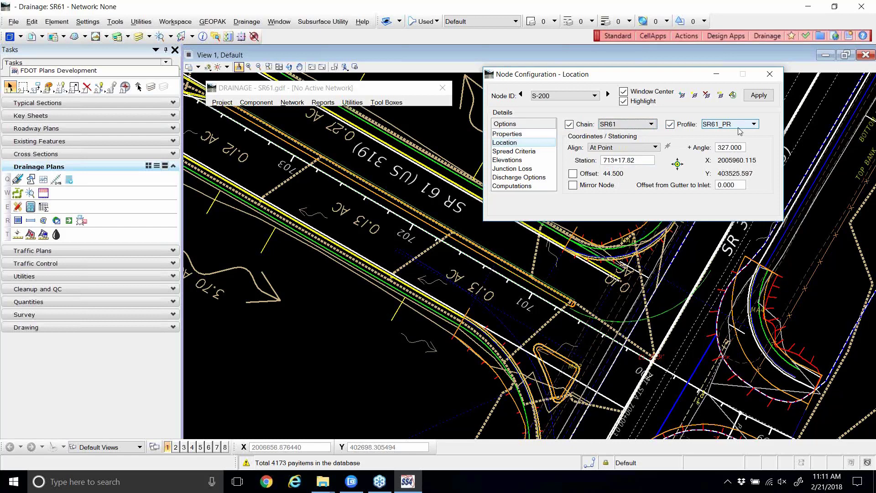
- Try dynamic placement of node S-200 along SR61 near station 702
click(678, 164)
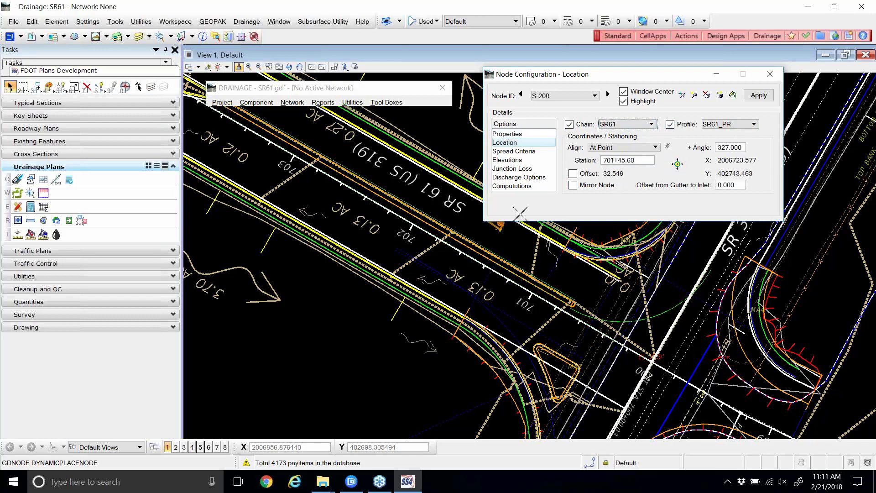
scroll(439, 249, up, 2)
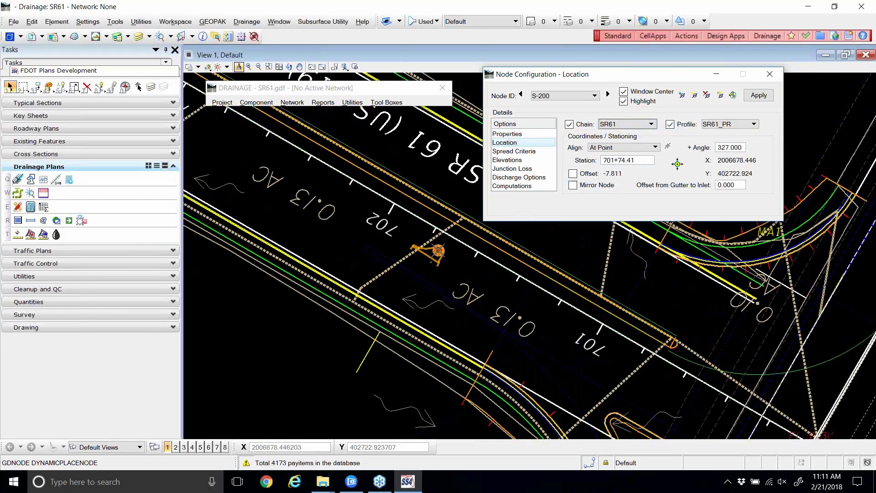
scroll(447, 260, down, 2)
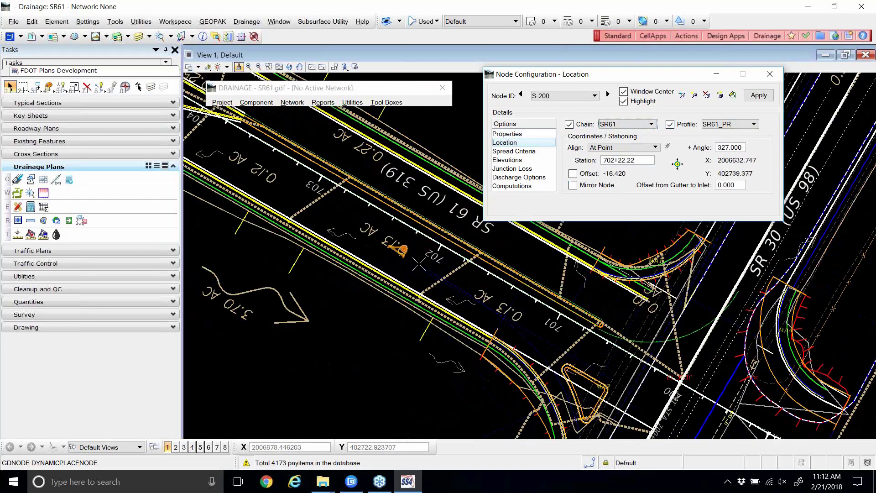
scroll(440, 293, up, 2)
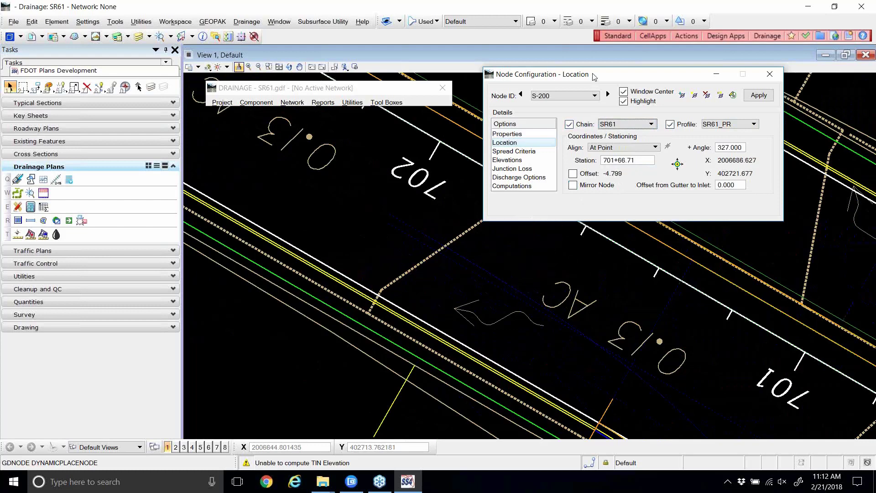
- Set the alignment of node S-200 to Tangent to Element and identify edge-of-pavement line LT_PVT_EOP_OUT1 as the reference
drag(594, 77, 582, 70)
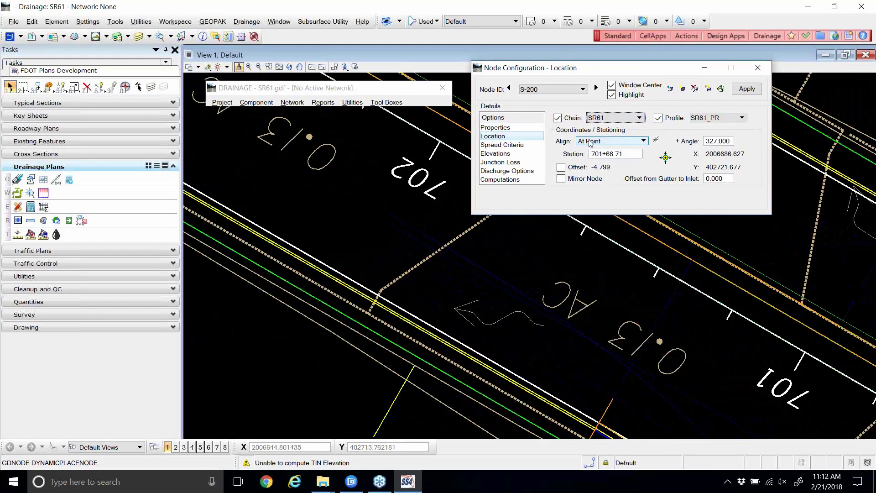
click(616, 141)
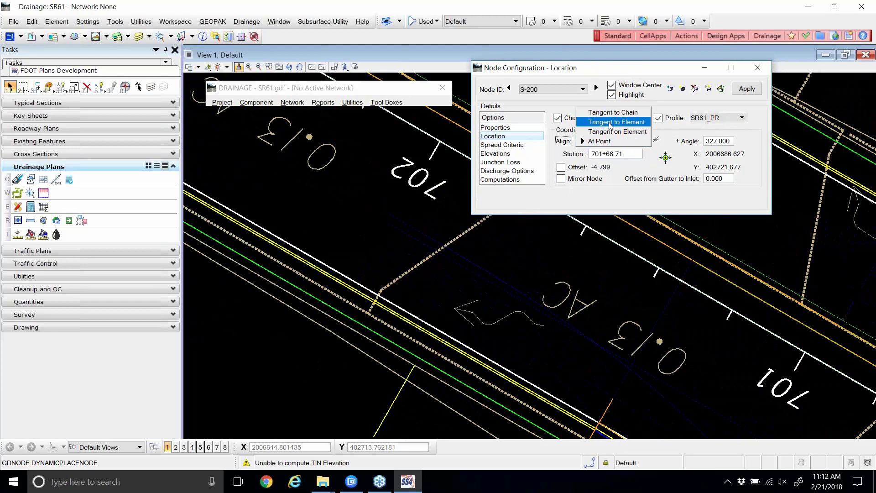
click(610, 123)
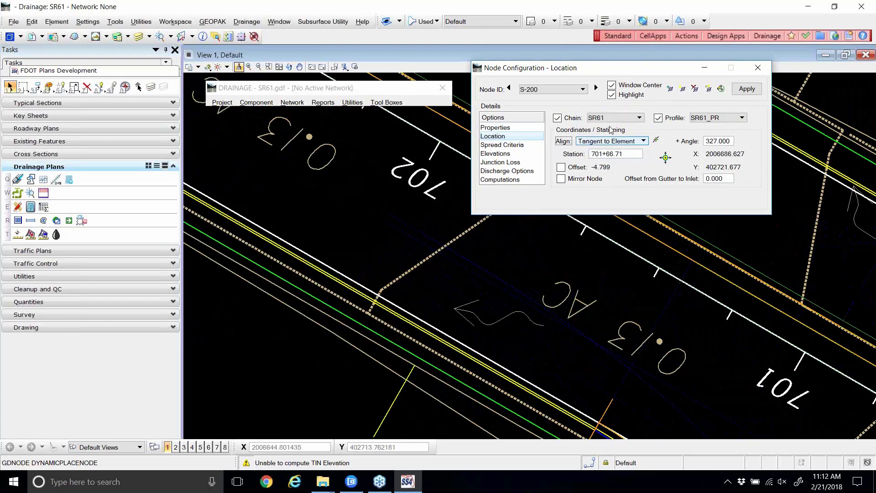
click(656, 140)
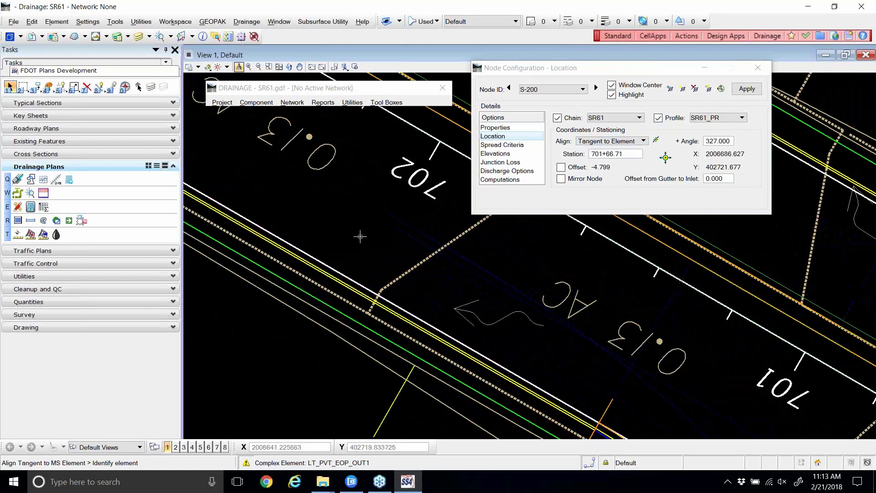
- Preview the Tangent to Element placement of node S-200 dynamically along SR61 around station 702
click(666, 158)
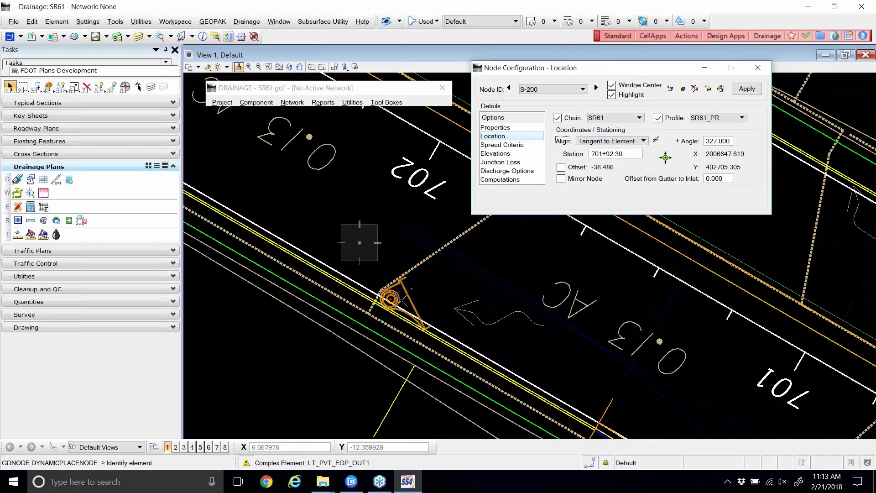
scroll(387, 242, down, 4)
scroll(408, 260, down, 2)
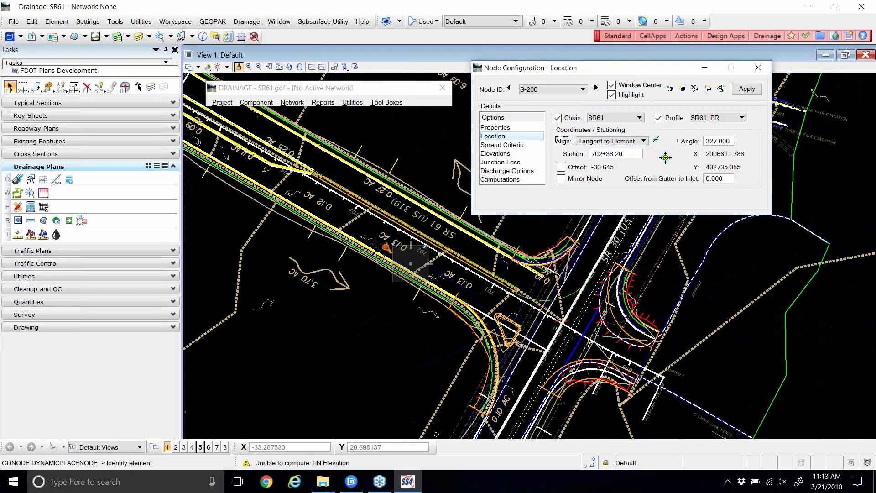
scroll(410, 264, up, 2)
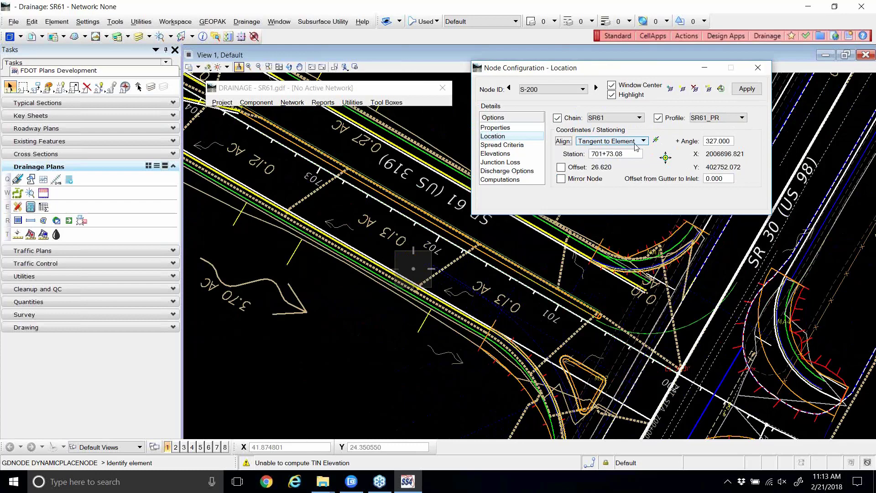
scroll(420, 261, up, 2)
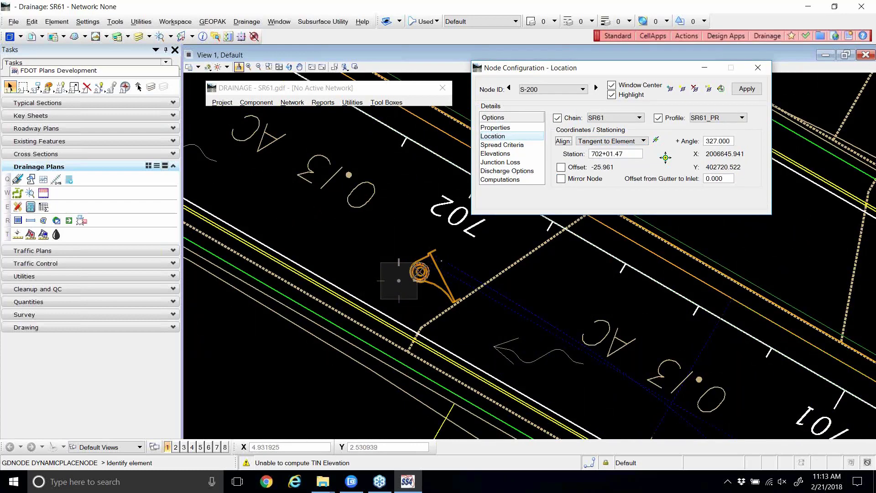
scroll(420, 272, down, 1)
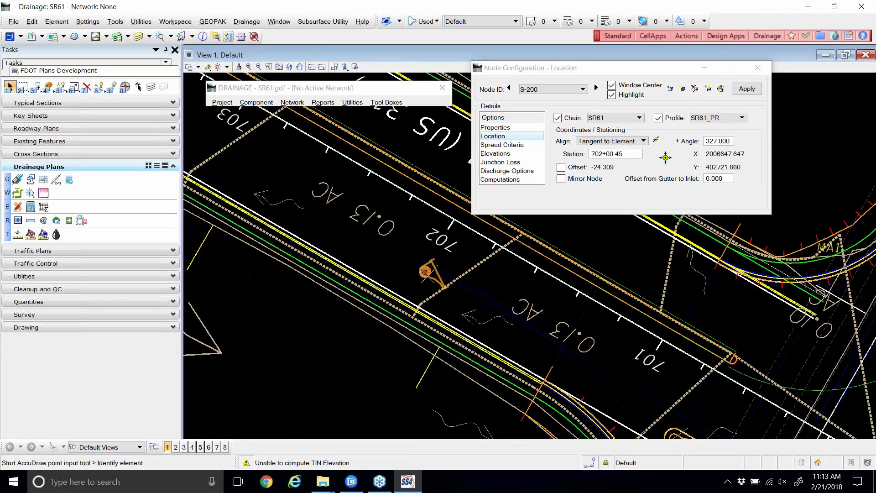
scroll(404, 273, up, 2)
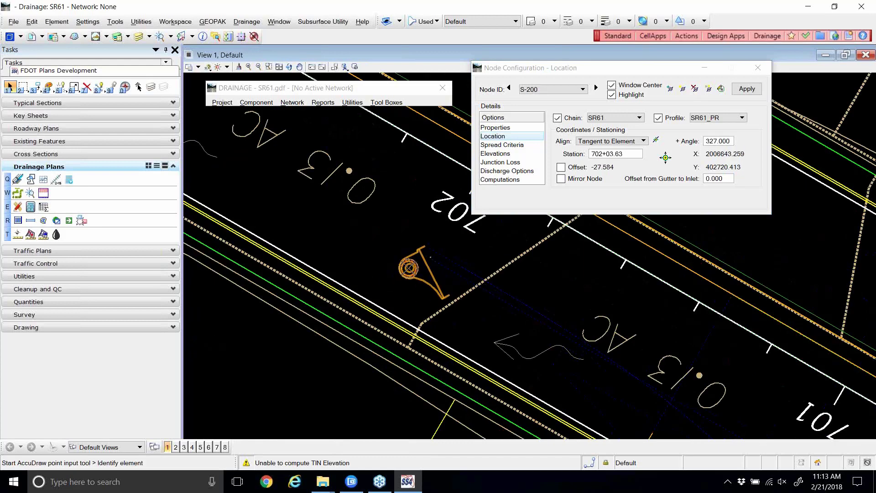
- Switch the alignment of node S-200 to Tangent on Element and identify edge-of-pavement line LT_PVT_EOP_OUT1
click(625, 142)
click(624, 152)
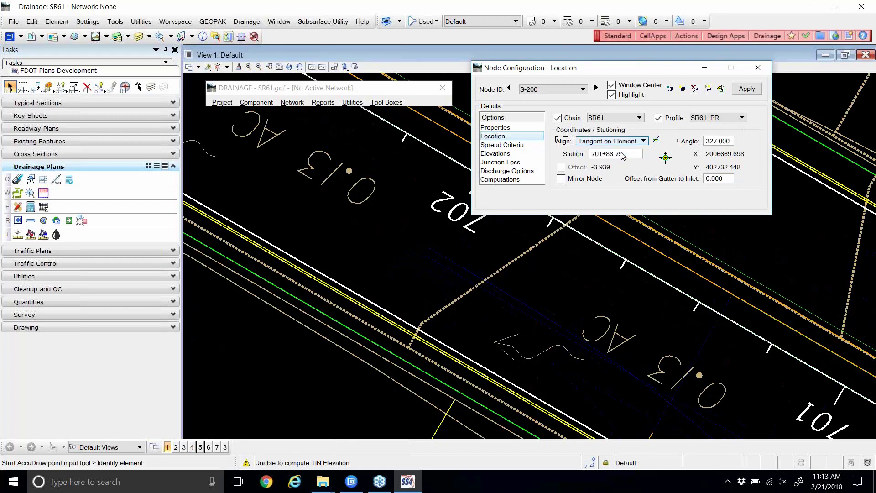
click(656, 140)
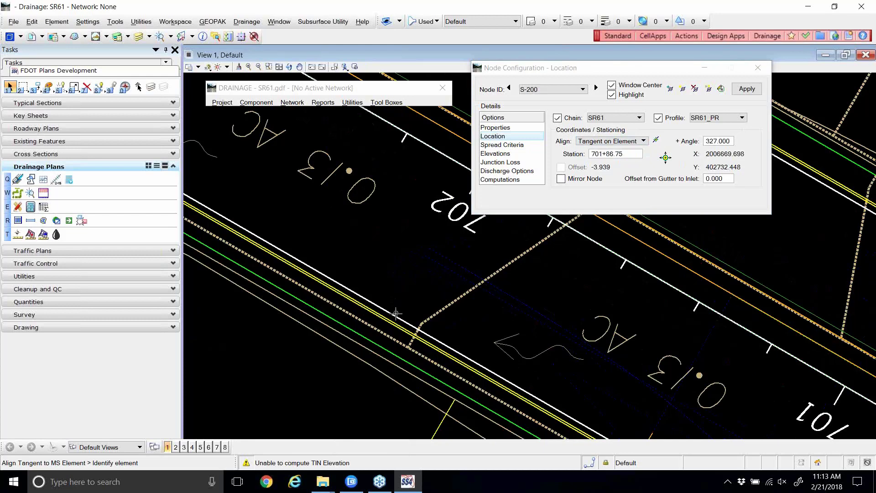
click(405, 290)
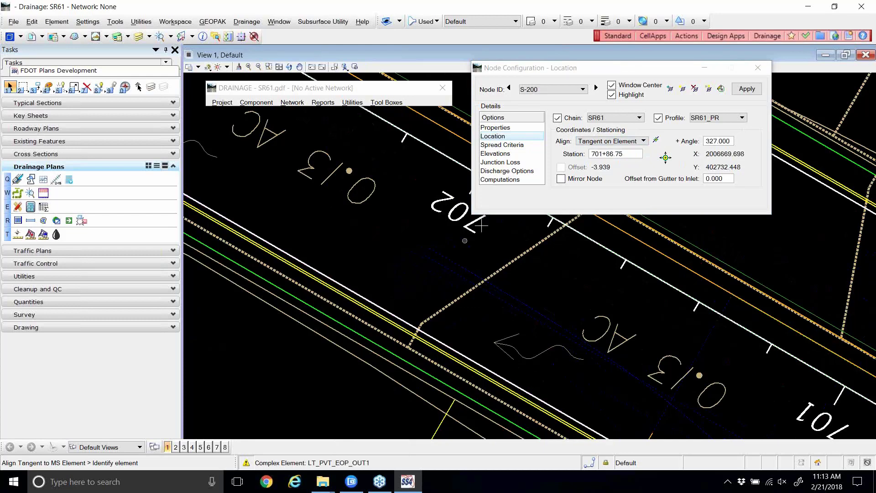
- Start dynamic placement of node S-200 and set its angle to 0 so the inlet runs parallel to the pavement edge
click(666, 159)
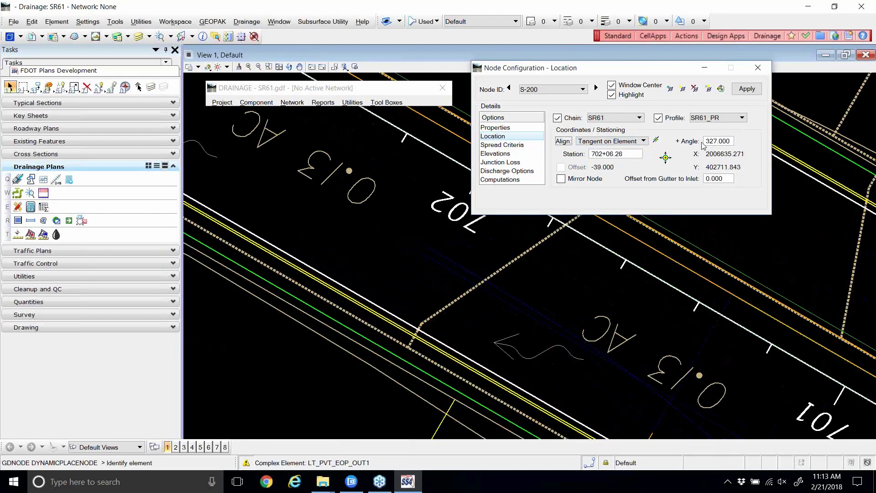
drag(732, 141, 693, 142)
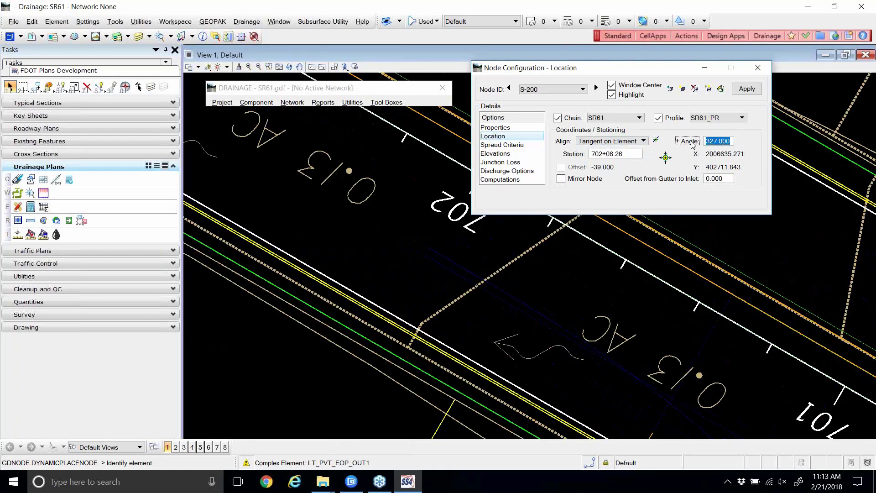
text(0)
key(Tab)
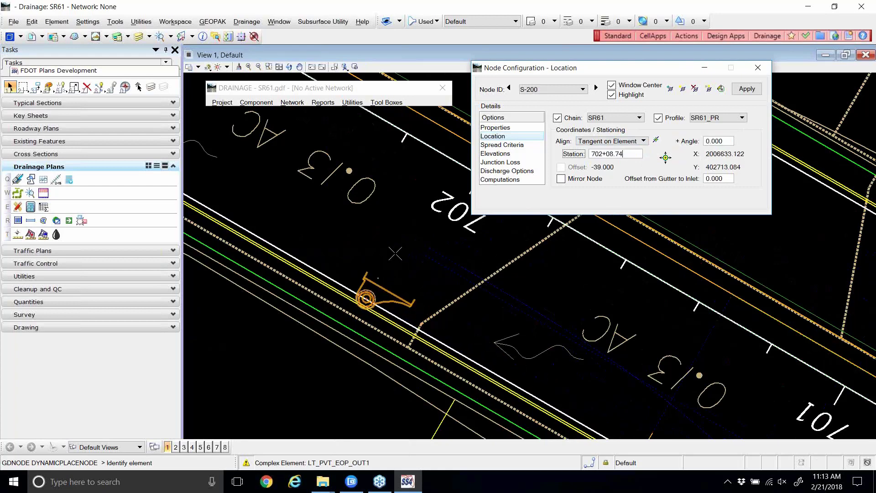
- Change the alignment of node S-200 back to Tangent to Element and re-identify edge-of-pavement line LT_PVT_EOP_OUT1
click(589, 141)
click(607, 131)
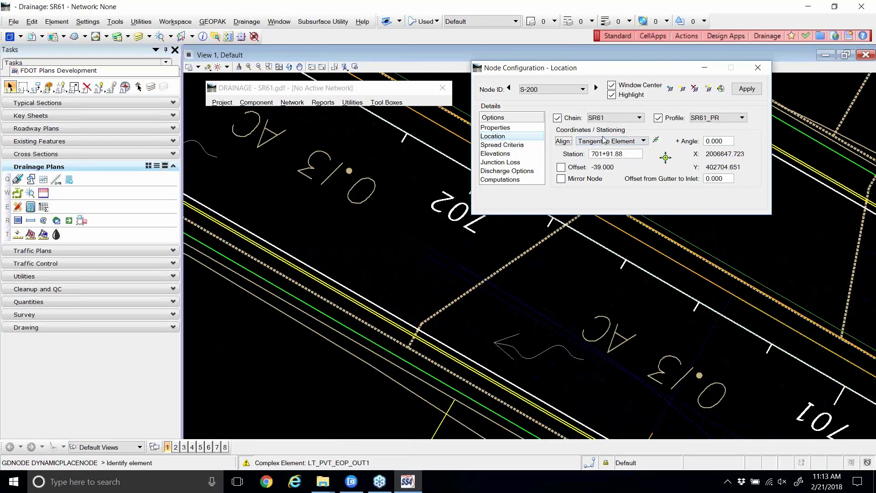
click(656, 140)
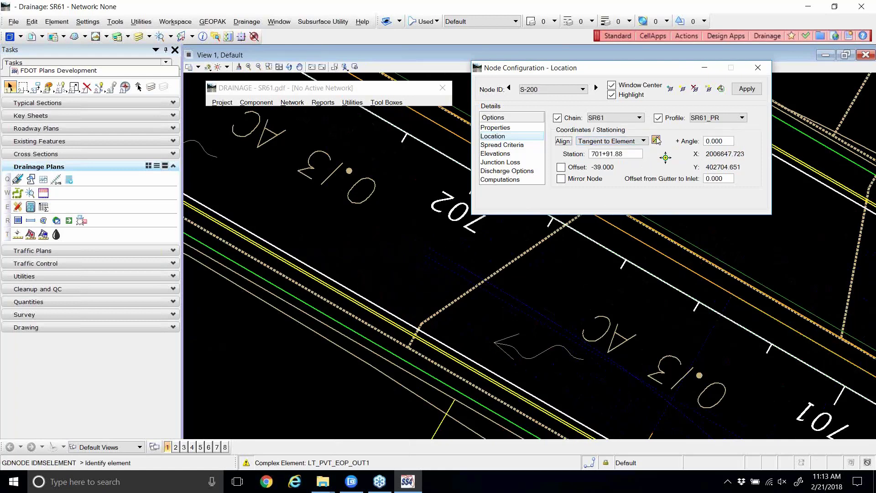
click(386, 309)
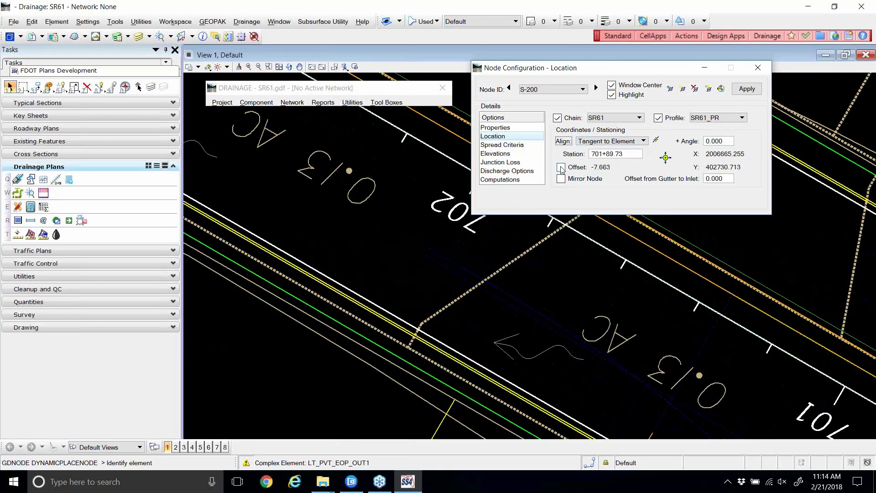
- Set the station of node S-200 to 701+90 and check its position in the plan
click(631, 155)
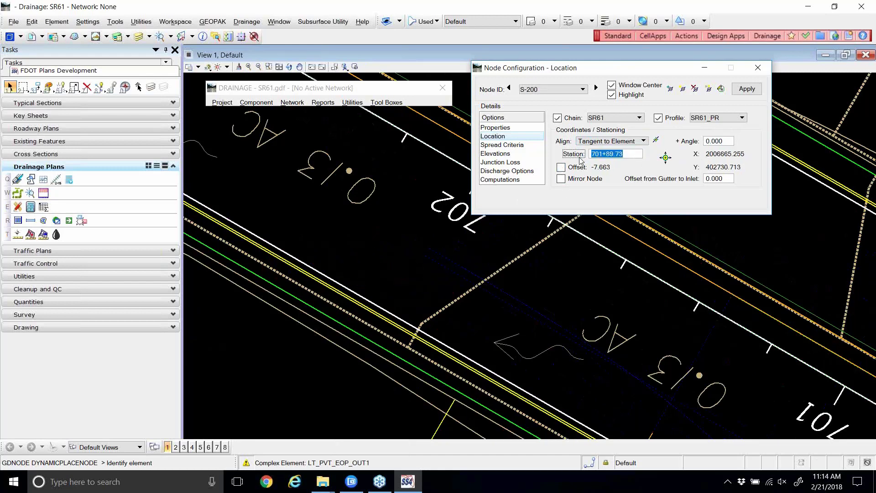
text(70190)
key(Return)
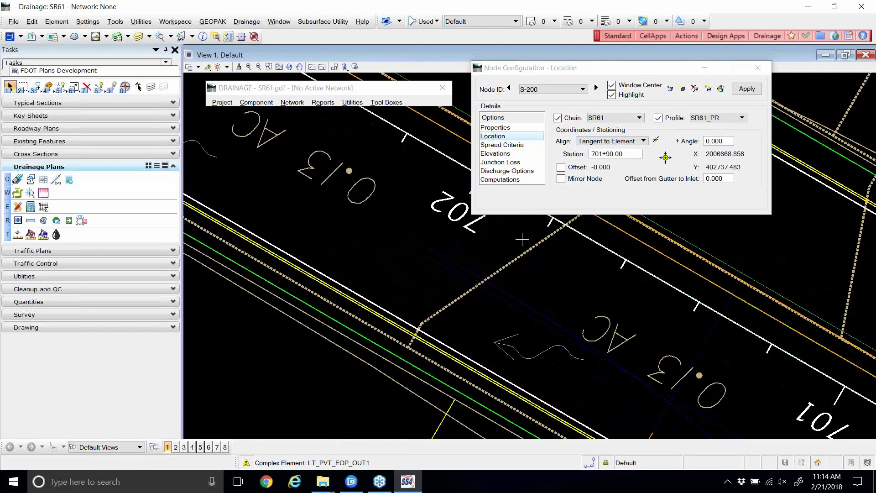
scroll(407, 247, down, 4)
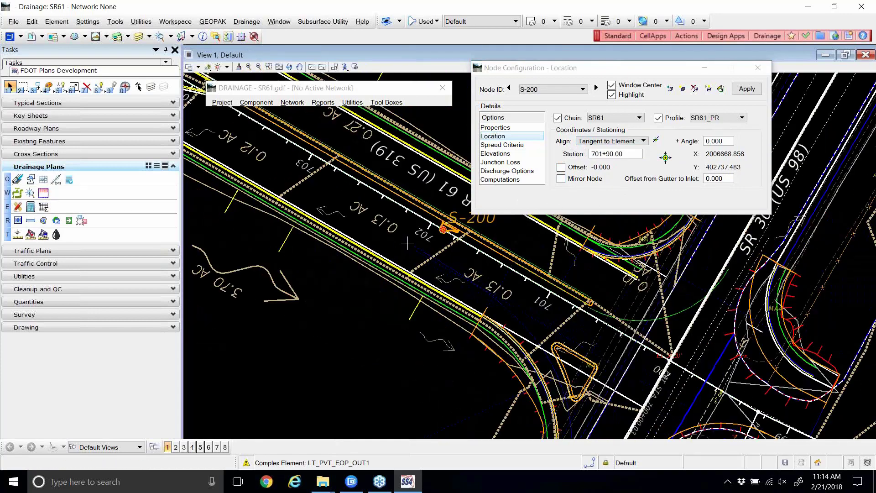
scroll(461, 217, up, 3)
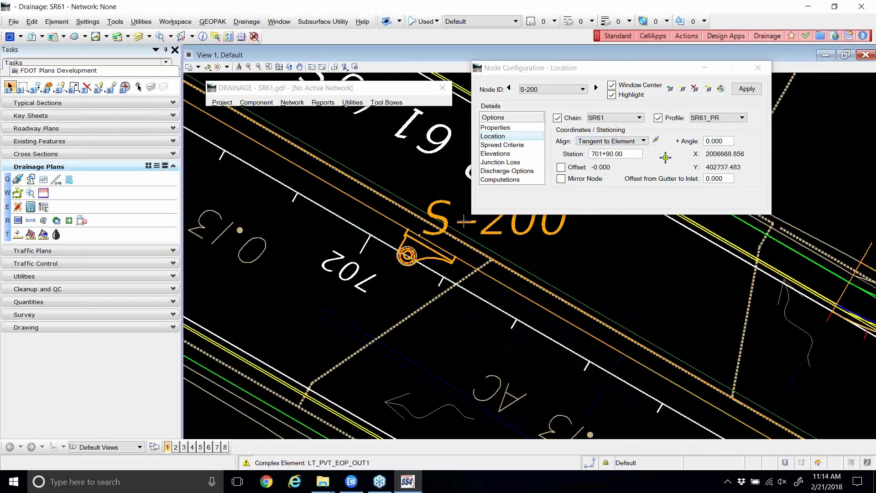
- Lock the offset of node S-200 at -44.5 and inspect how the inlet sits against the SR61 curb
click(561, 168)
click(561, 167)
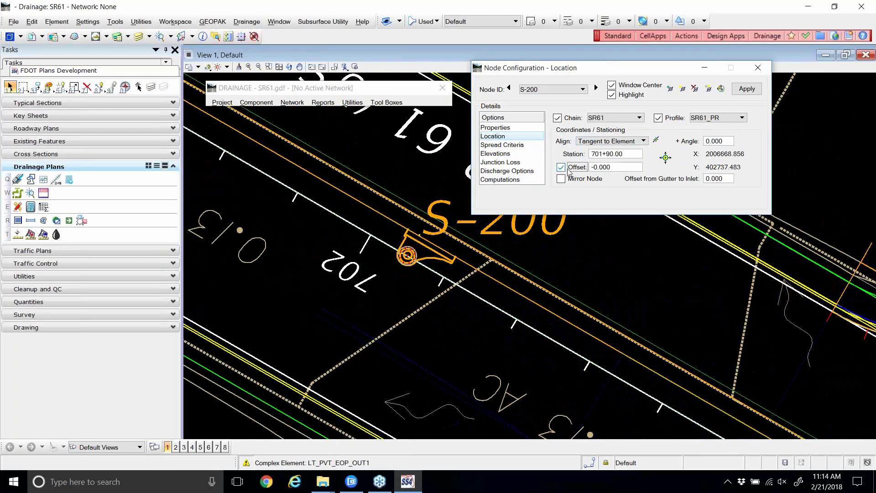
drag(608, 167, 584, 172)
key(BackSpace)
text(-44.5)
key(Return)
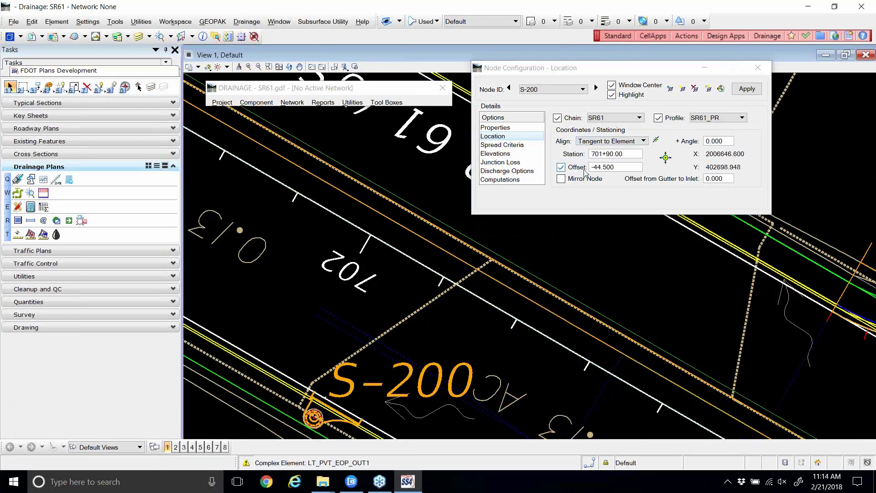
scroll(313, 410, up, 5)
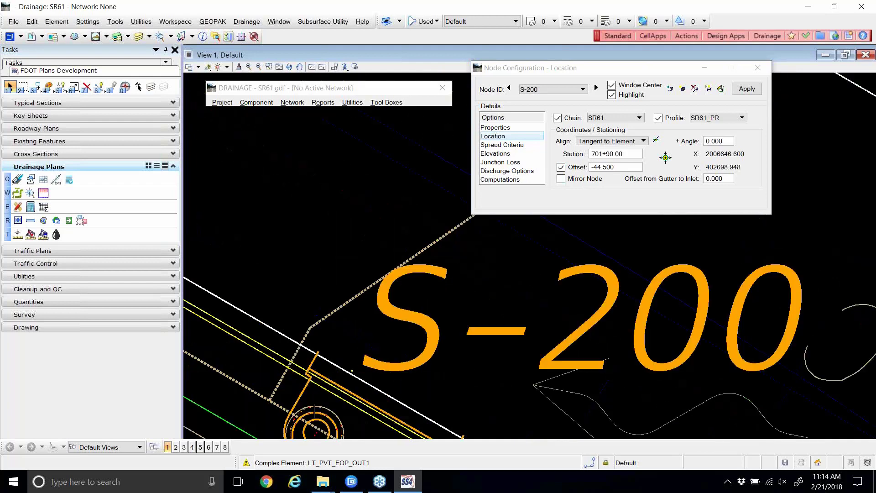
scroll(365, 264, down, 1)
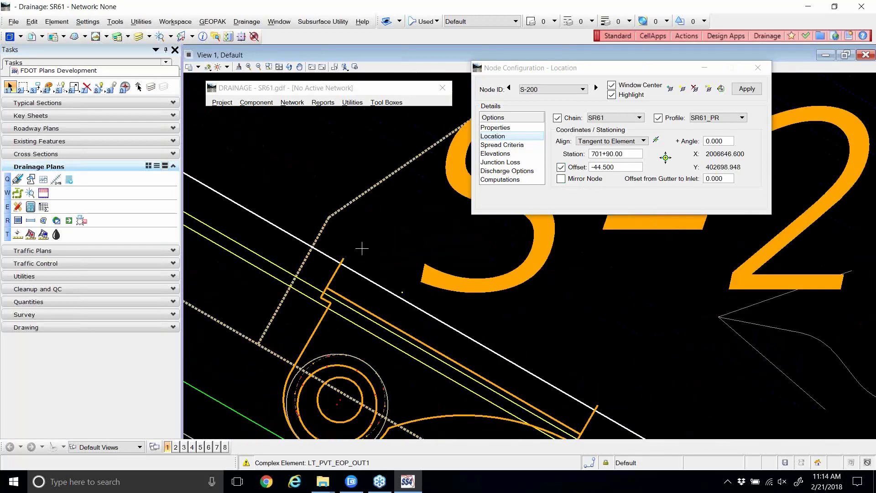
scroll(423, 237, down, 2)
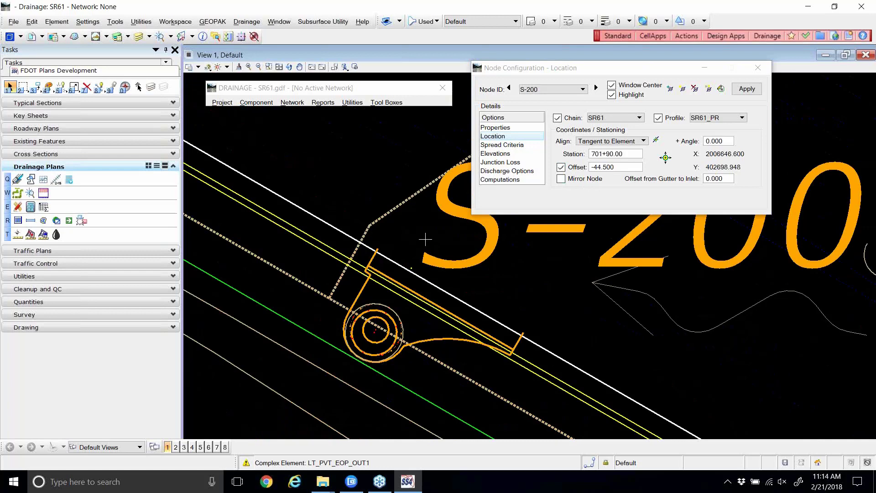
- Try the mirrored orientation of node S-200 with dynamic placement, and turn mirroring off again
click(561, 180)
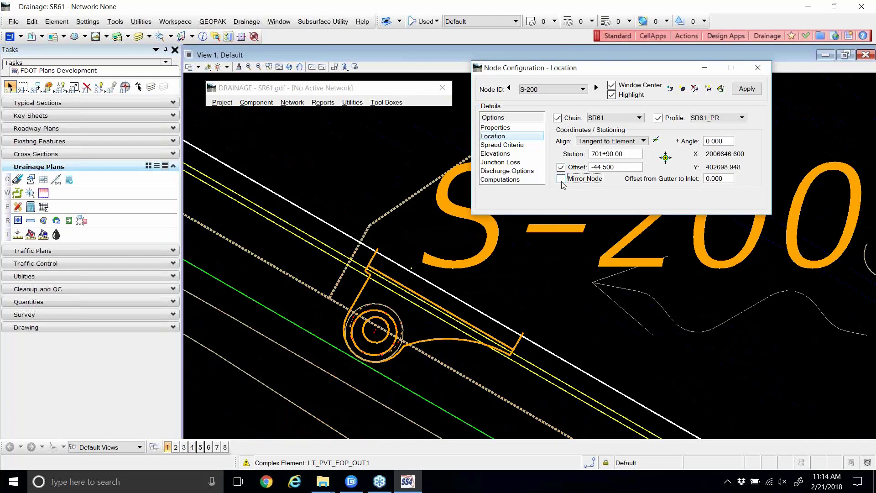
click(561, 179)
click(665, 157)
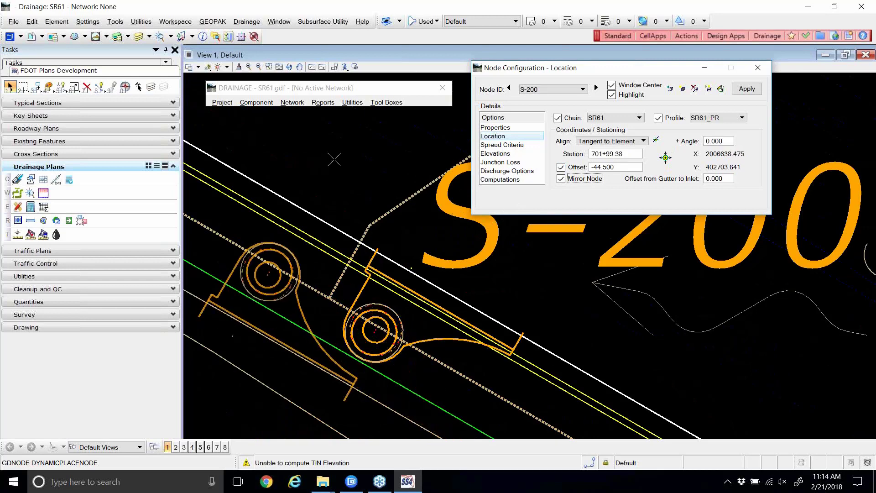
right_click(332, 161)
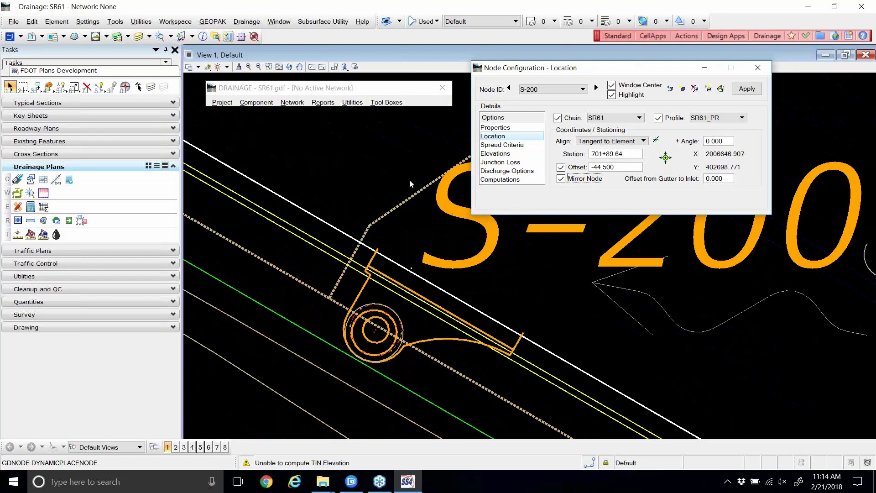
click(565, 181)
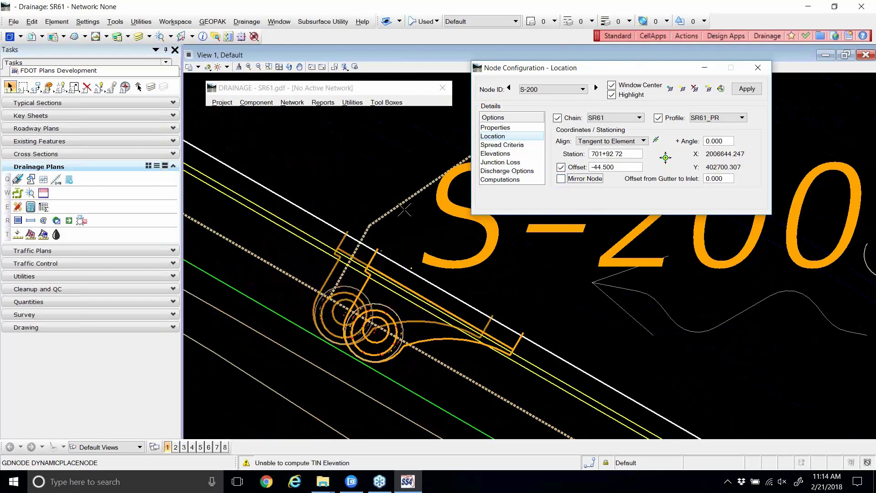
- Enter station 701+90.00 for node S-200 to fix its position along SR61
drag(629, 157, 554, 148)
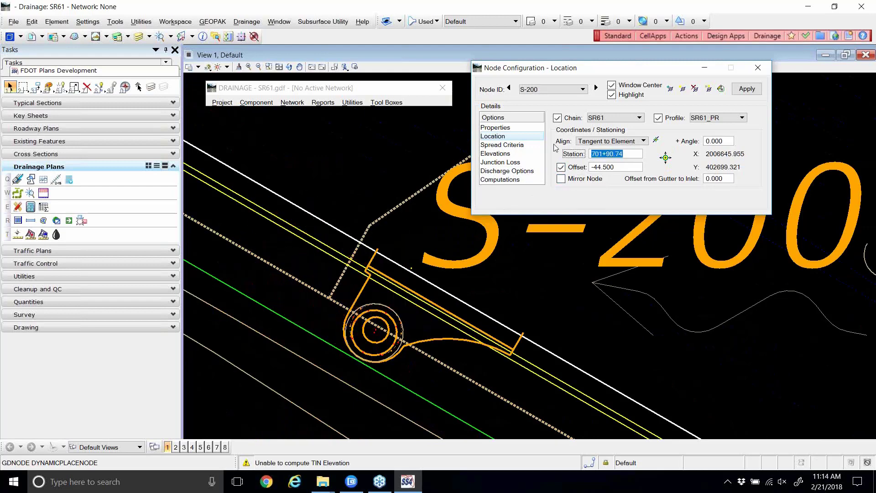
text(701+90.00)
key(Return)
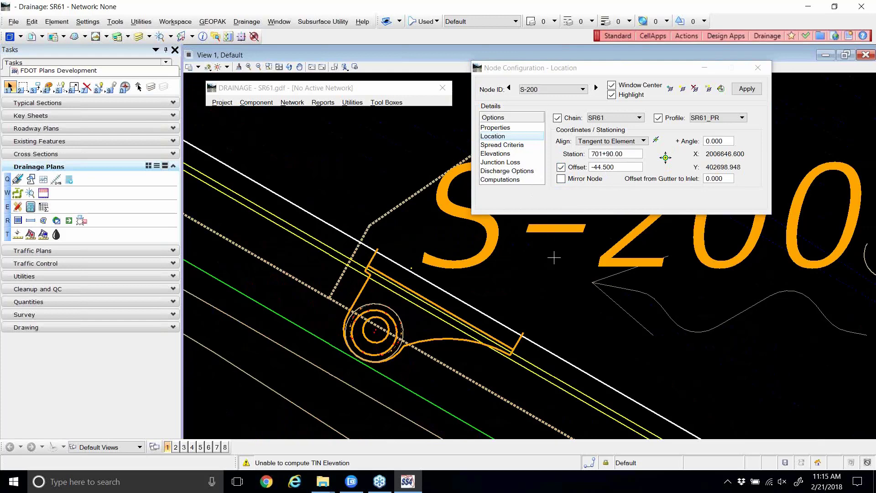
click(666, 163)
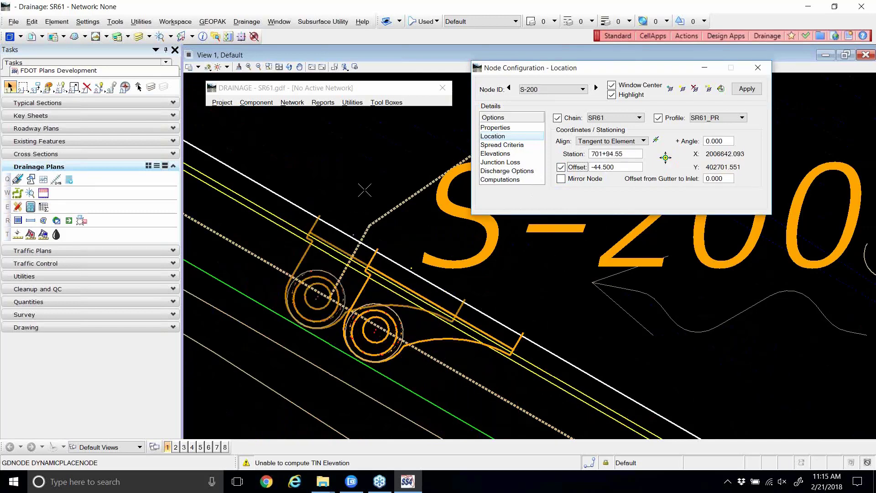
right_click(509, 274)
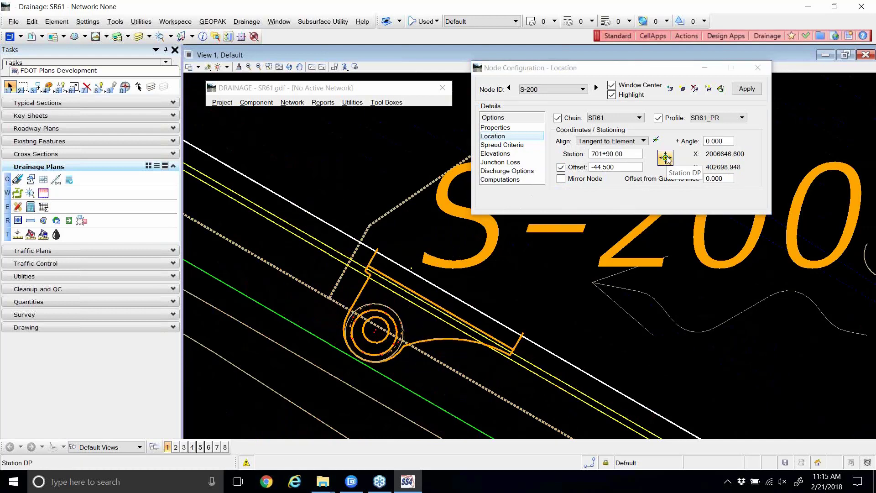
click(665, 158)
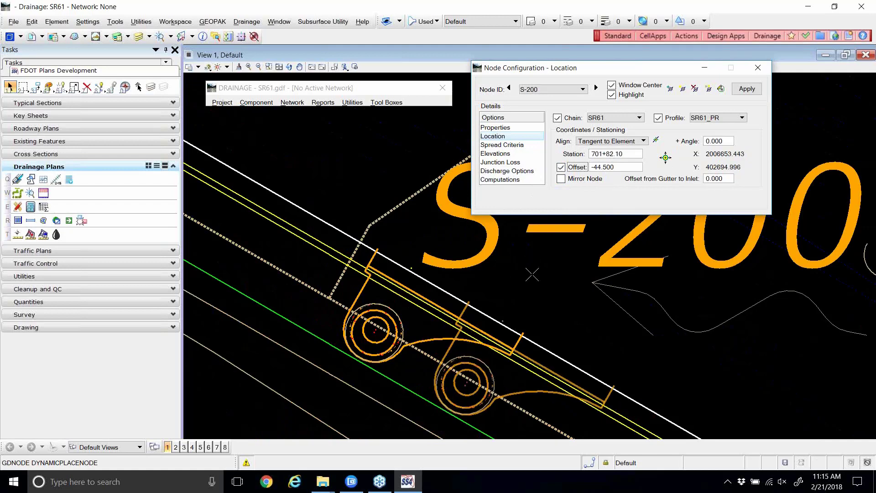
right_click(355, 184)
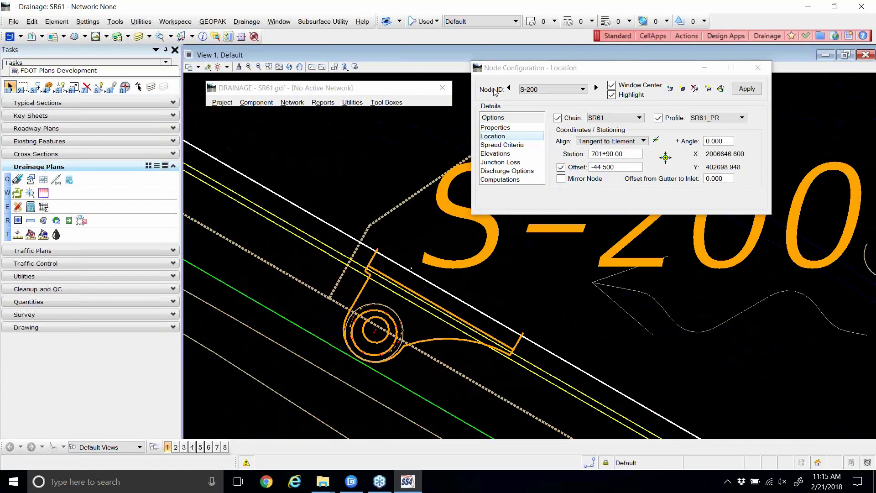
- Set the longitudinal slope source of node S-200 to Reference PGL and check the slope against the node's profile and station settings
click(512, 145)
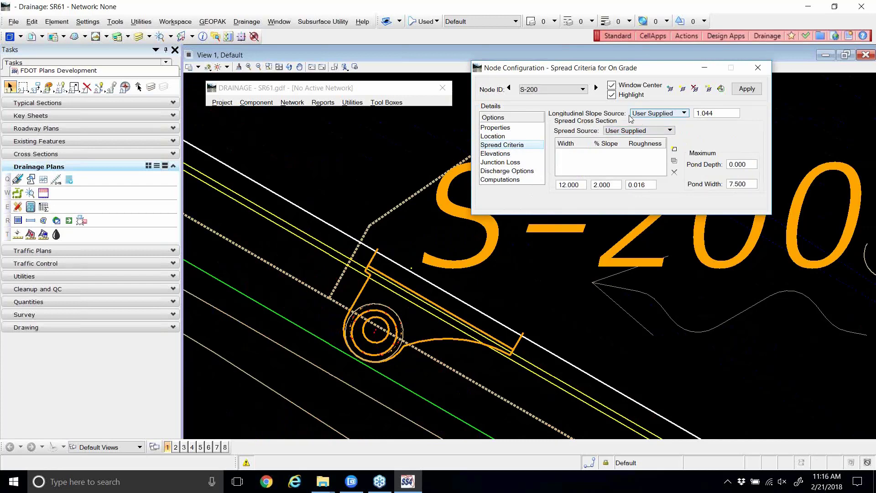
click(682, 114)
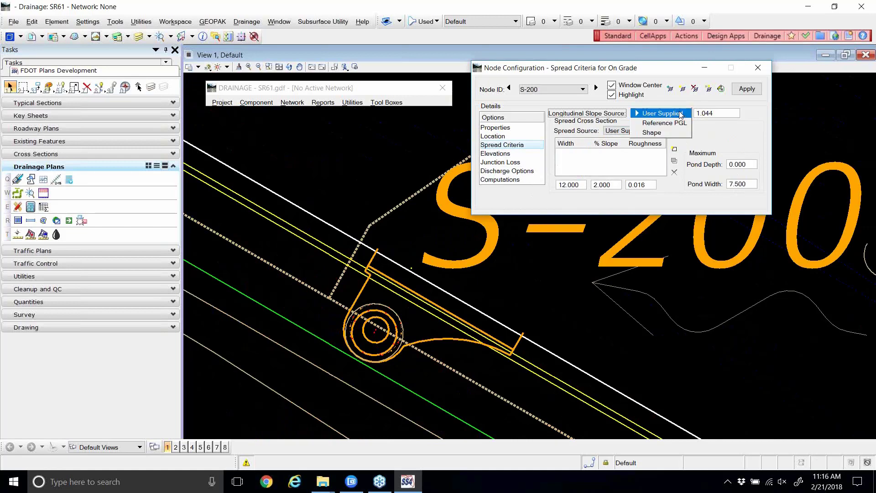
click(659, 124)
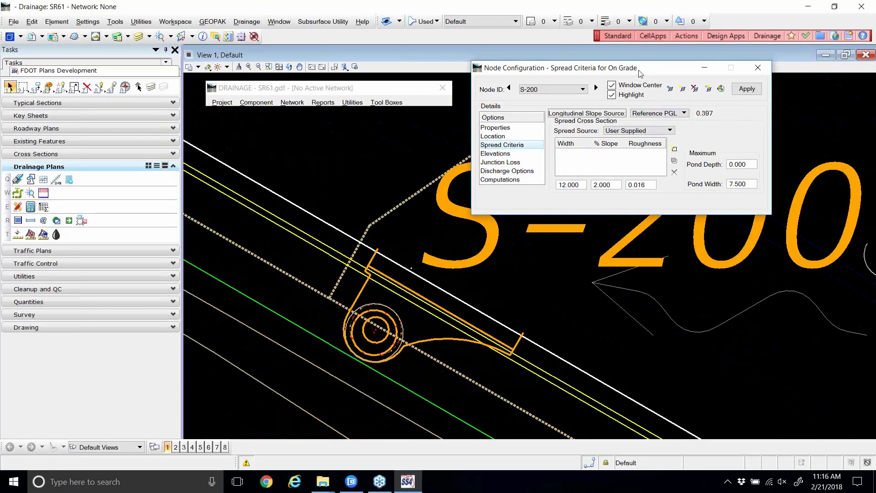
drag(640, 73, 631, 84)
click(483, 154)
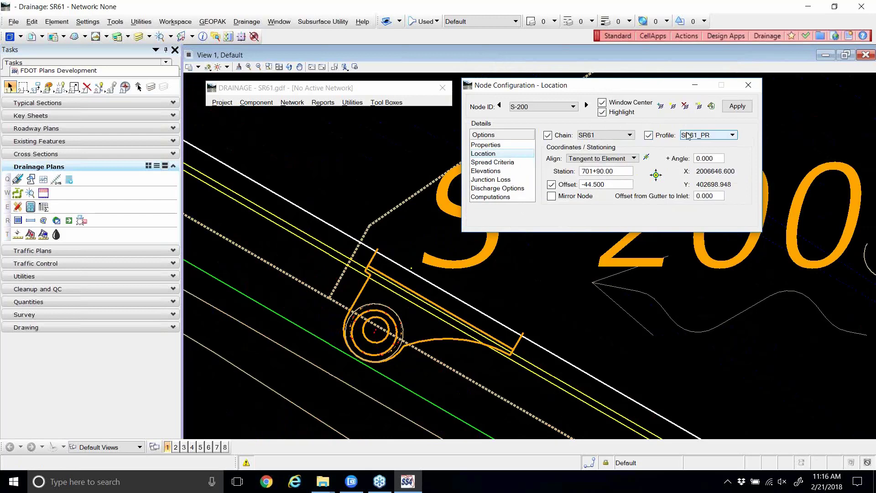
click(493, 163)
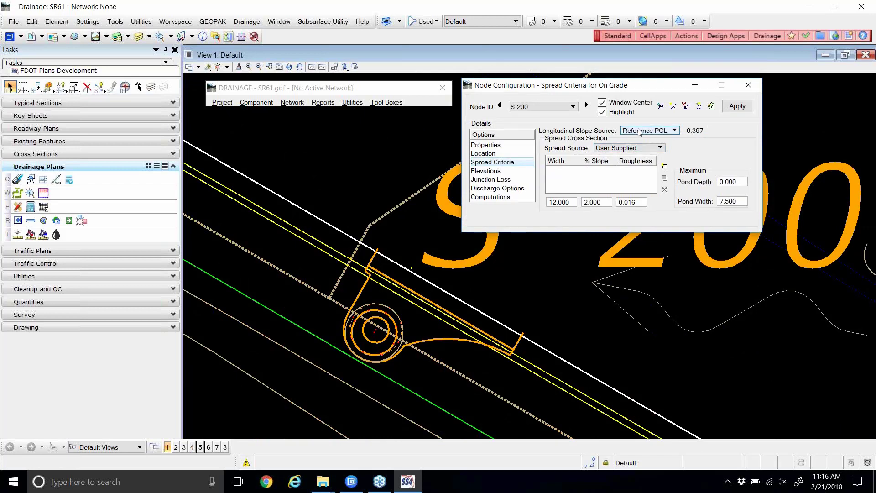
click(484, 154)
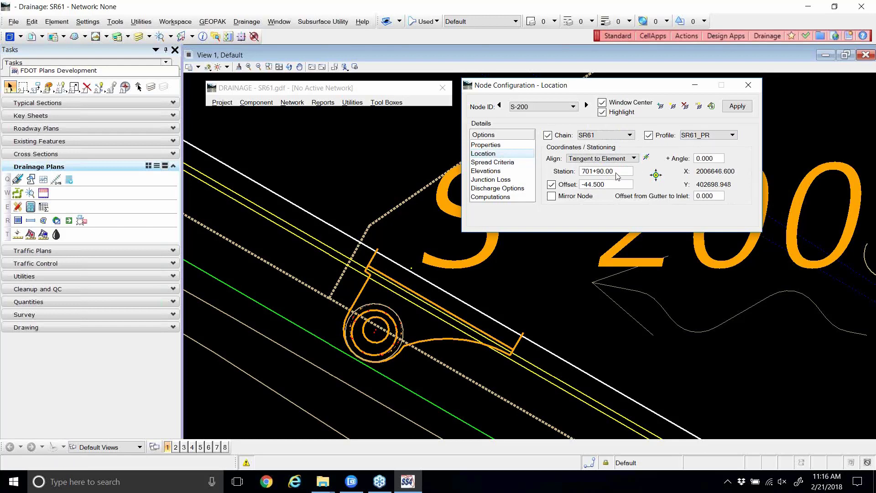
click(496, 163)
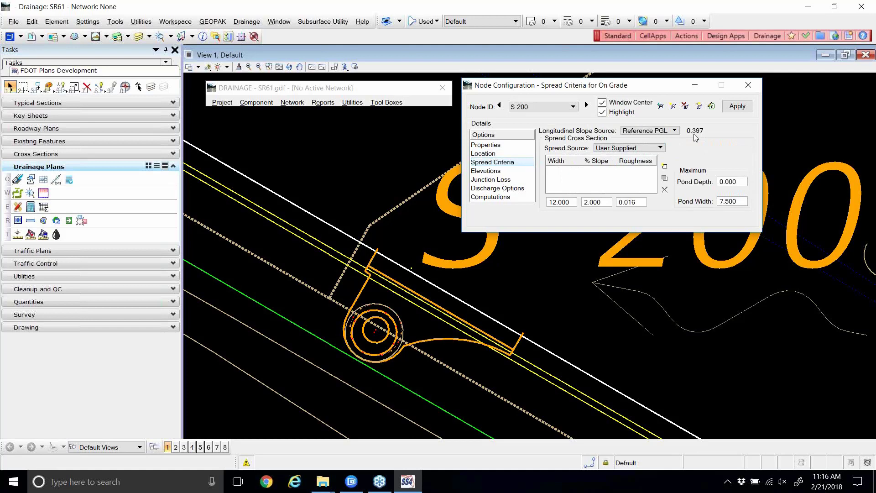
- Set the spread source for node S-200's cross section to Reference TIN, keeping the inlet in view beside the dialog
click(660, 148)
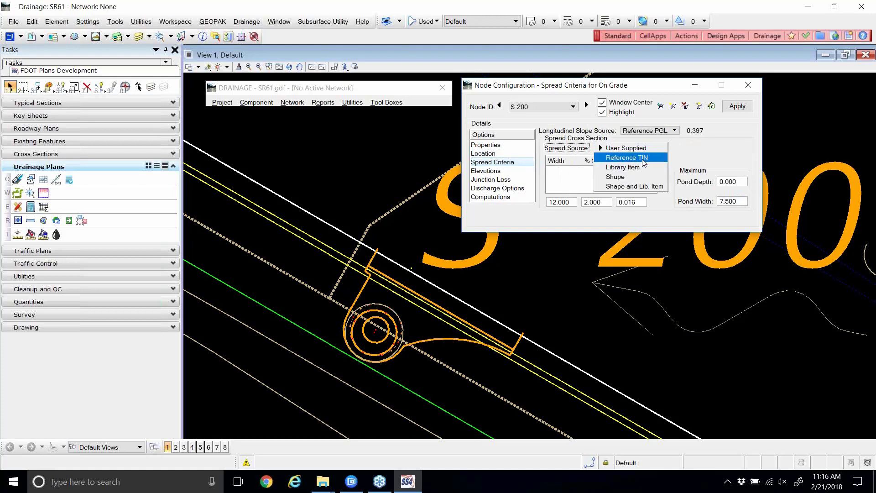
click(644, 158)
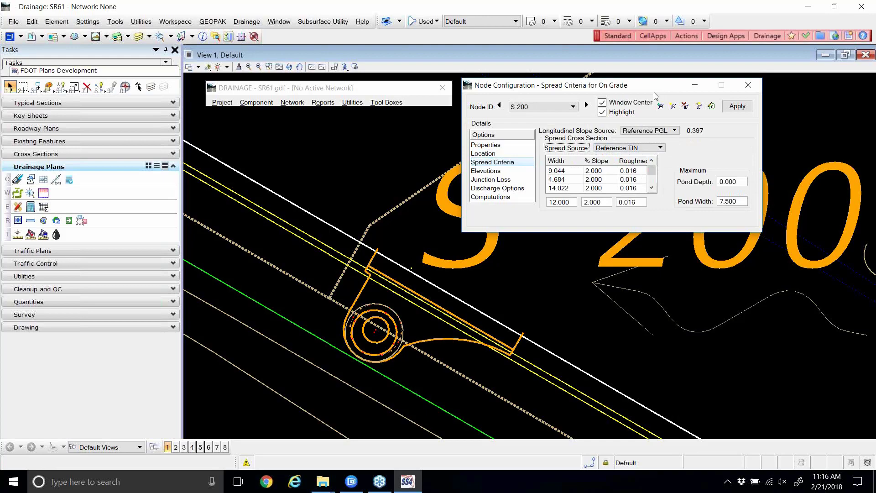
mouse_move(655, 93)
mouse_down()
mouse_move(749, 242)
mouse_move(731, 260)
mouse_up()
scroll(537, 183, down, 5)
scroll(604, 152, up, 2)
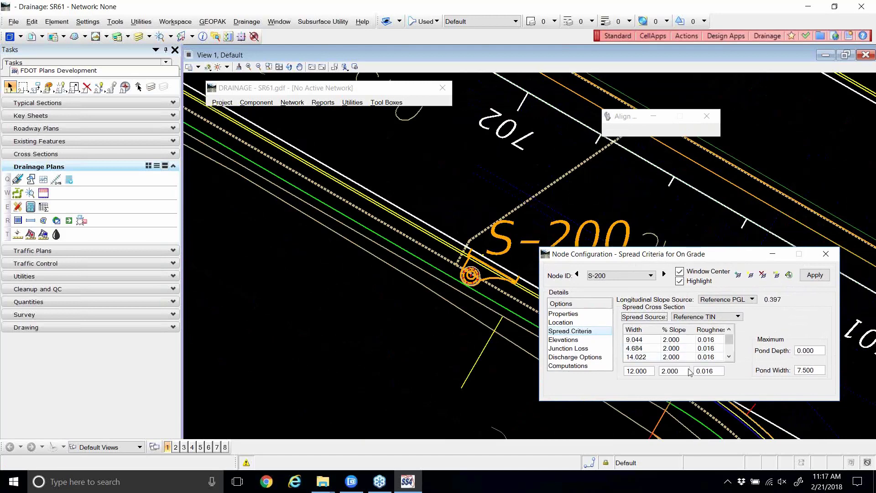
- Examine the width, slope and roughness of each segment in the Reference TIN spread cross section
click(729, 358)
click(729, 357)
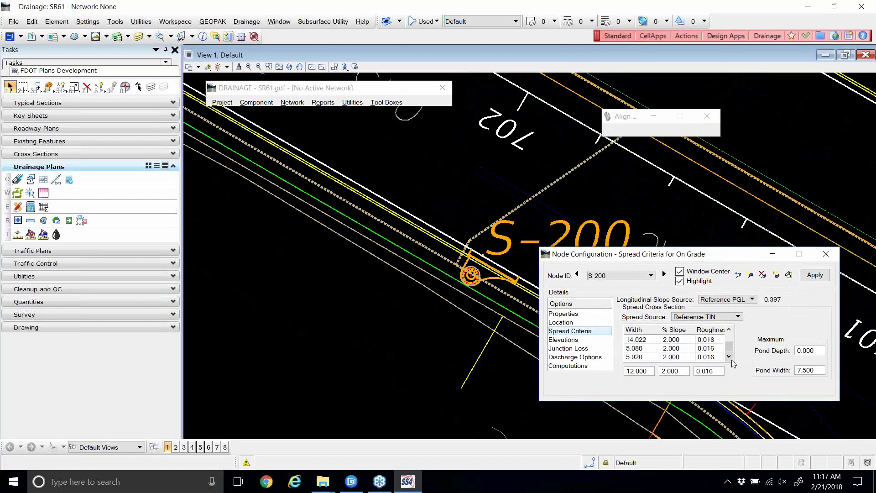
click(727, 329)
click(728, 329)
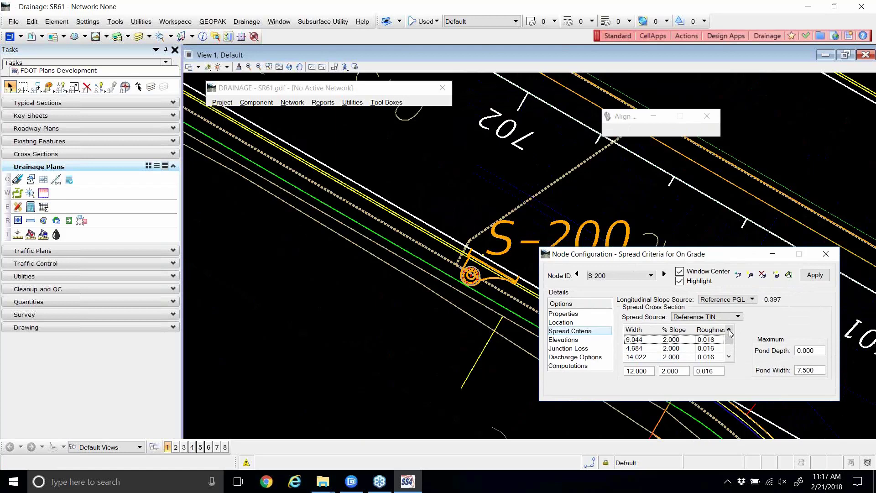
click(651, 340)
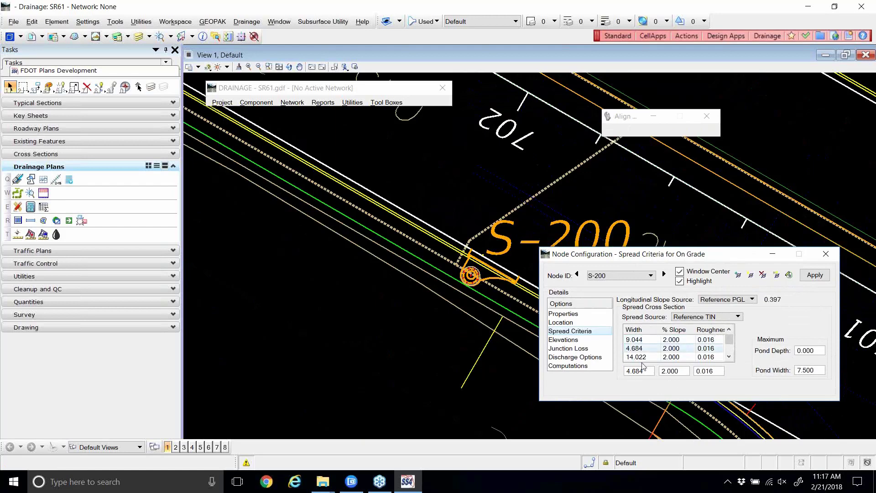
click(643, 358)
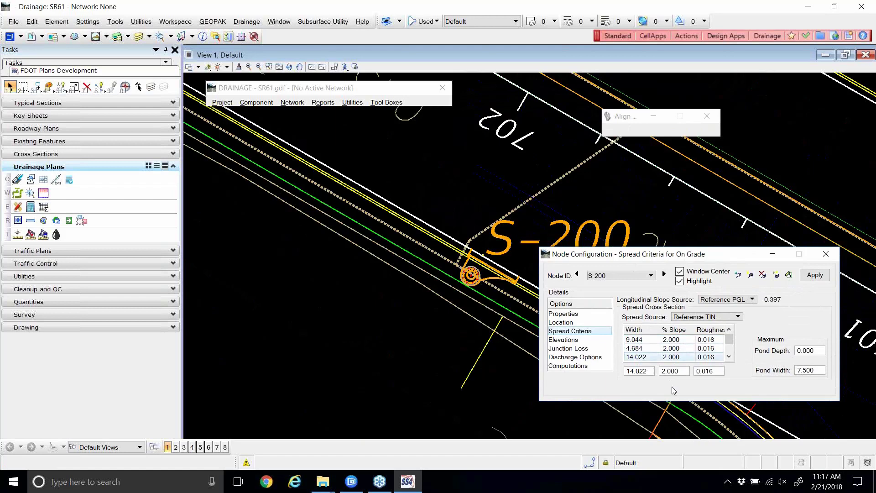
click(728, 357)
click(728, 356)
click(638, 348)
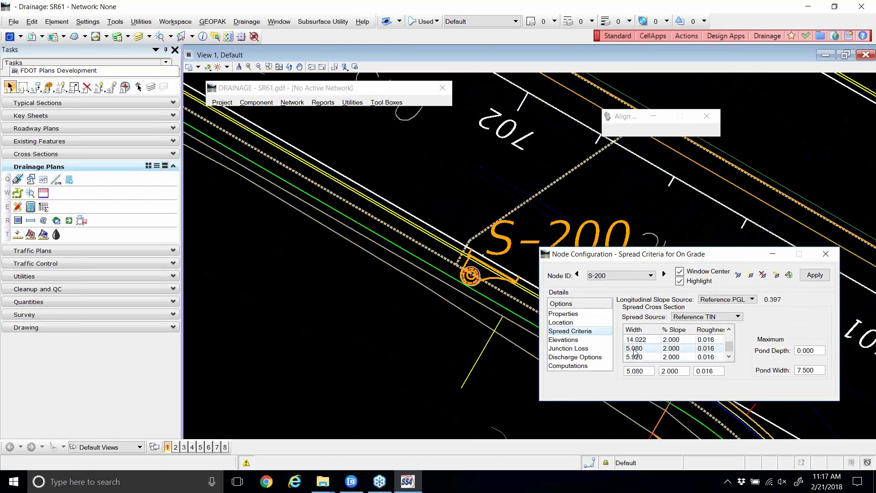
click(639, 357)
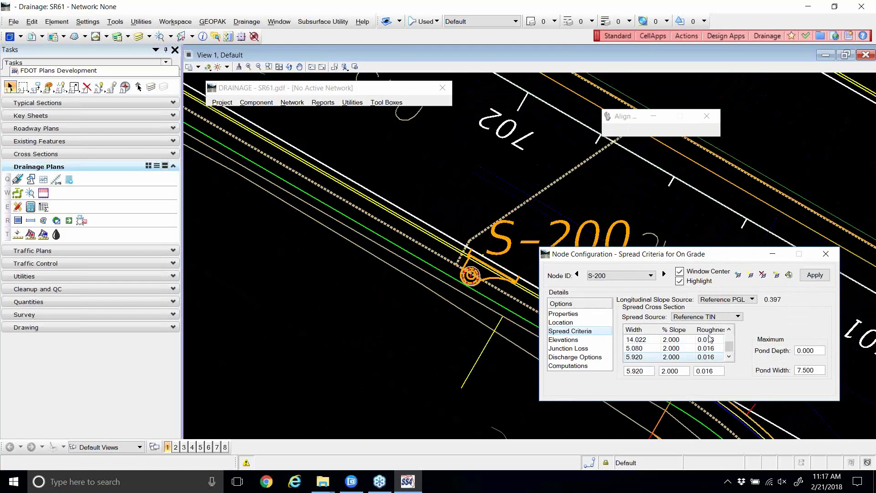
- Set the spread source to Library Item and try the std lane + aux + 10' item and the standard and auxiliary lane item
drag(702, 250, 671, 146)
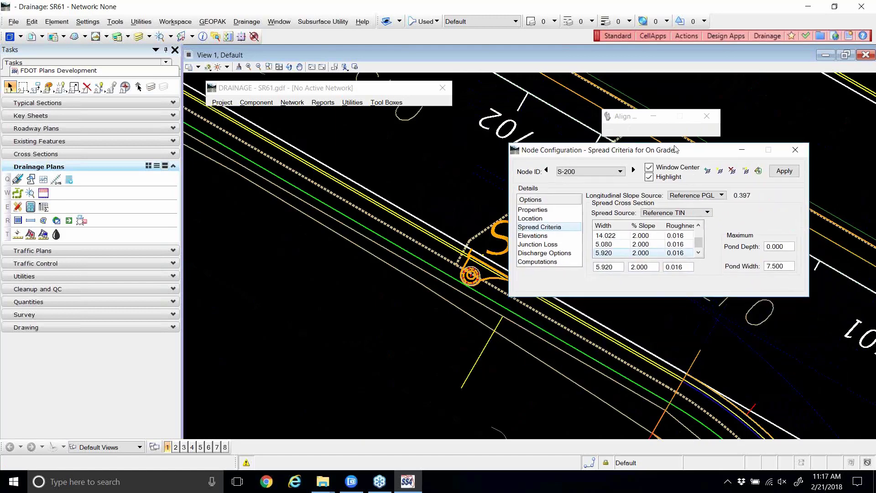
click(707, 212)
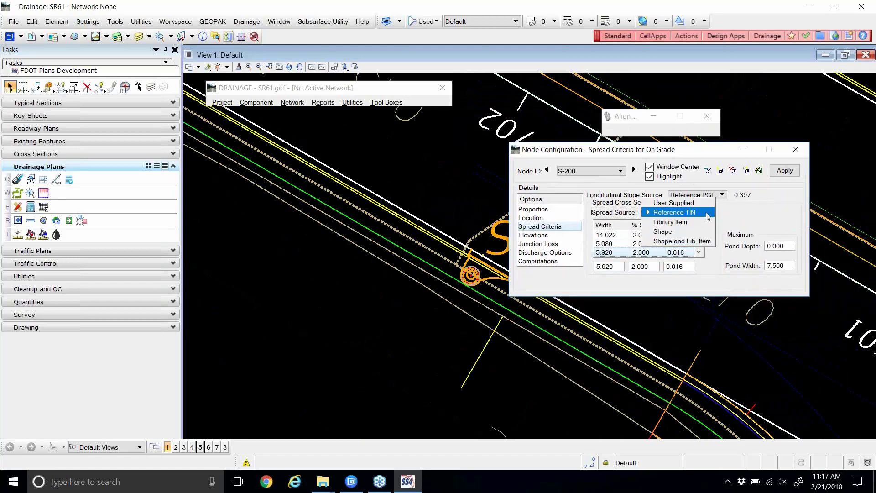
click(672, 226)
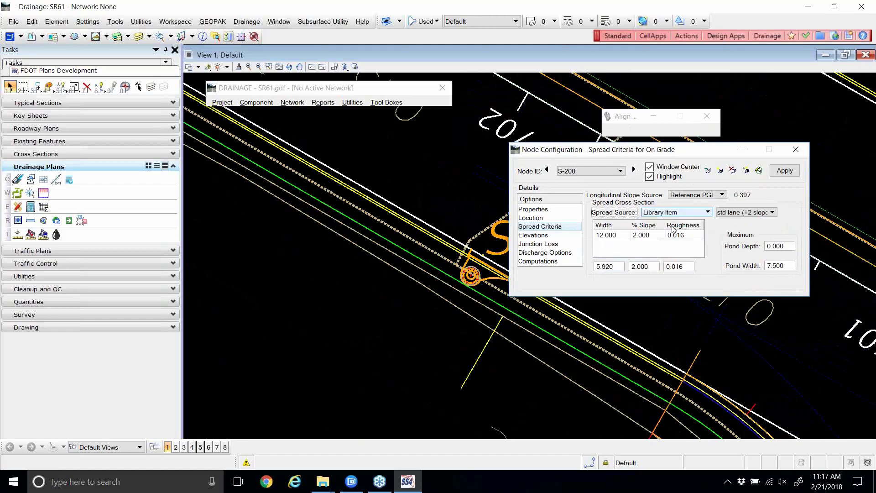
click(740, 213)
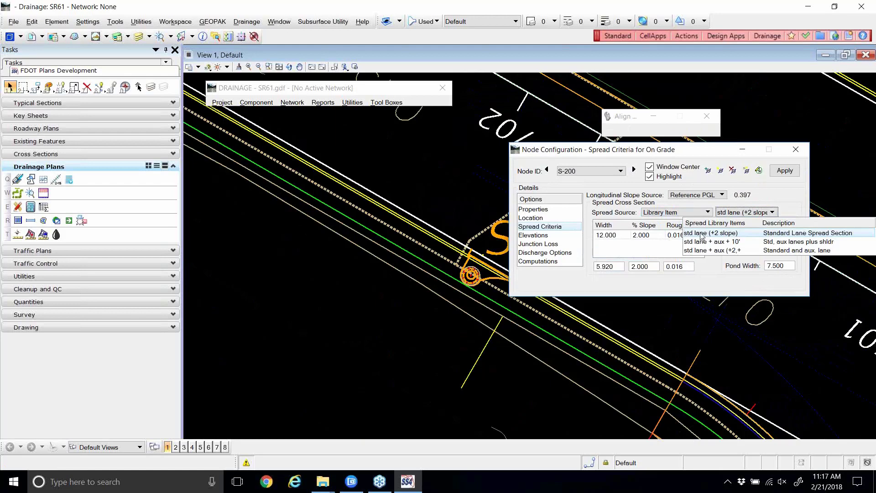
click(703, 242)
click(736, 217)
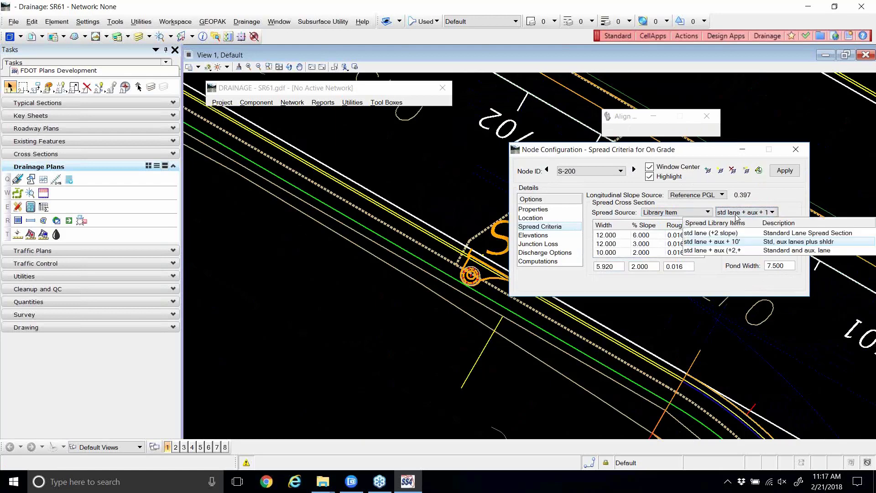
click(720, 250)
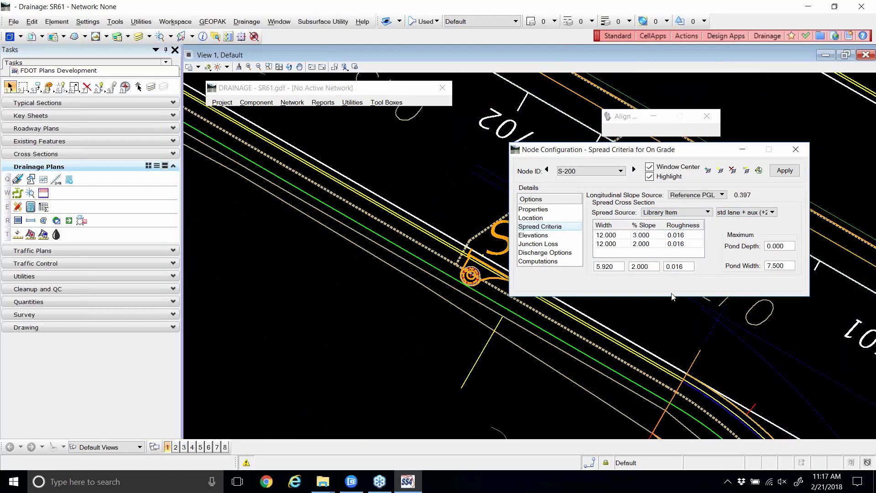
- Switch node S-200's spread source from the library item back to Reference TIN
click(677, 213)
click(679, 203)
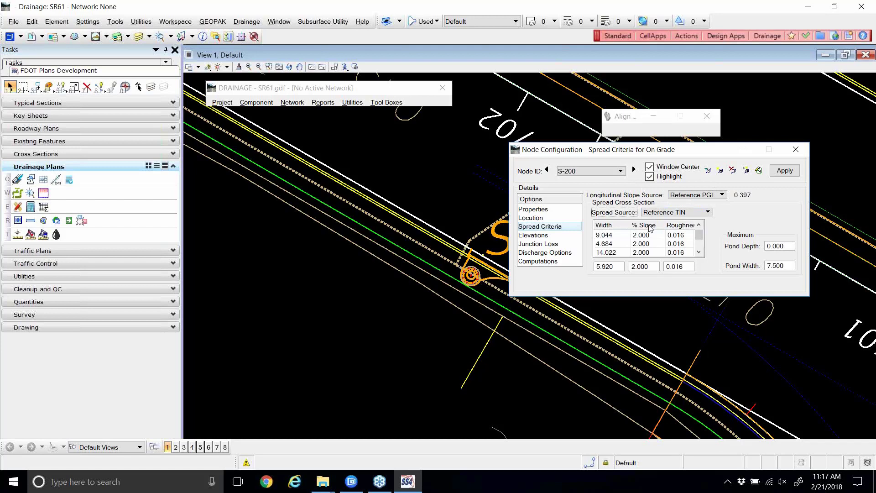
drag(646, 156, 633, 161)
click(865, 22)
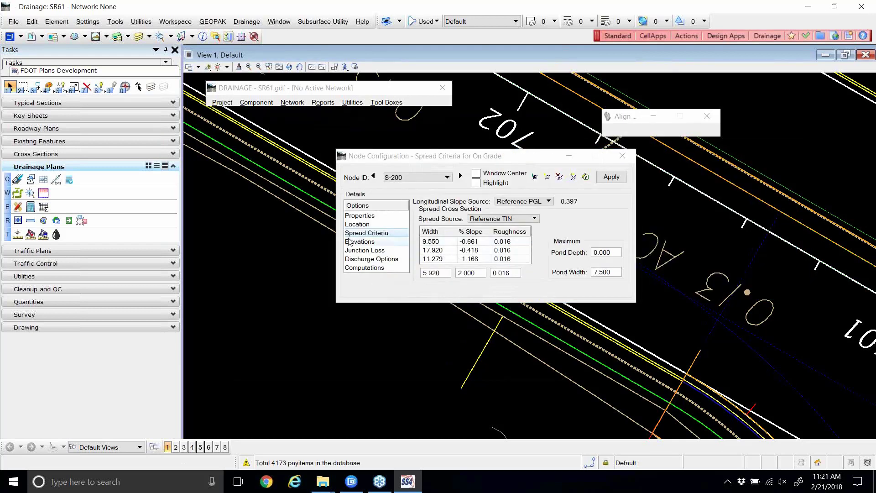
- Review the Location settings of node S-200 and return to its spread criteria
click(358, 224)
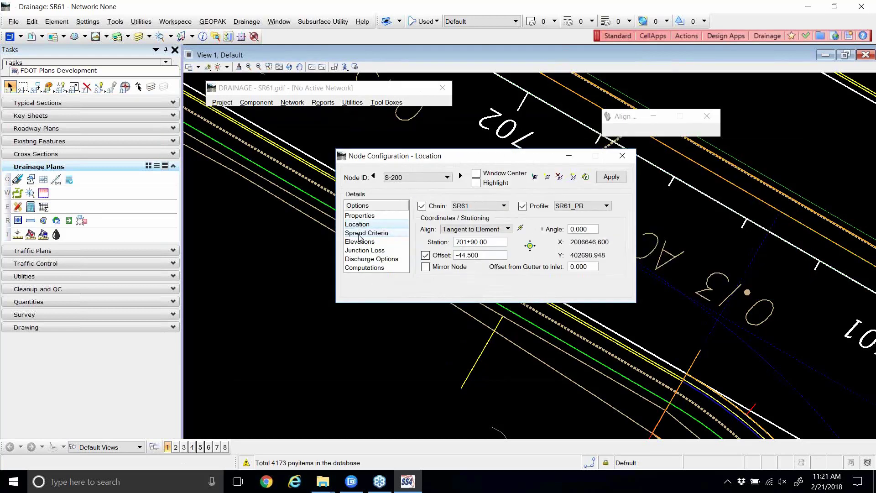
click(360, 234)
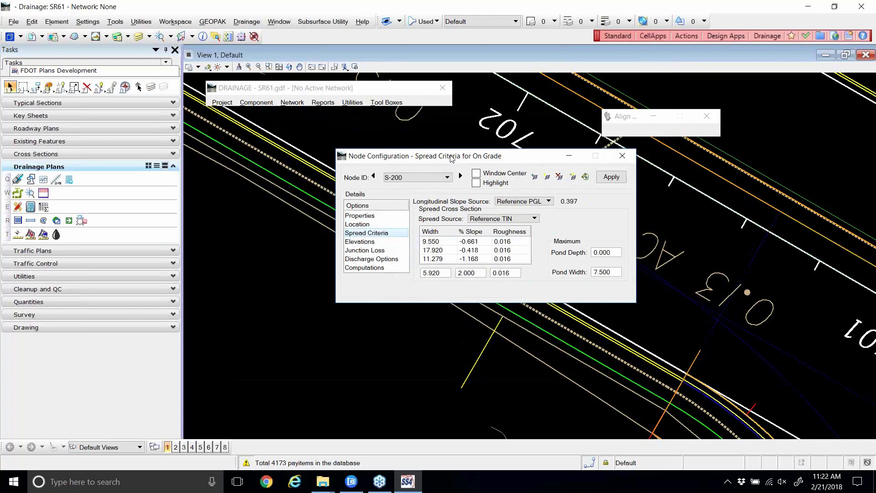
drag(454, 158, 415, 148)
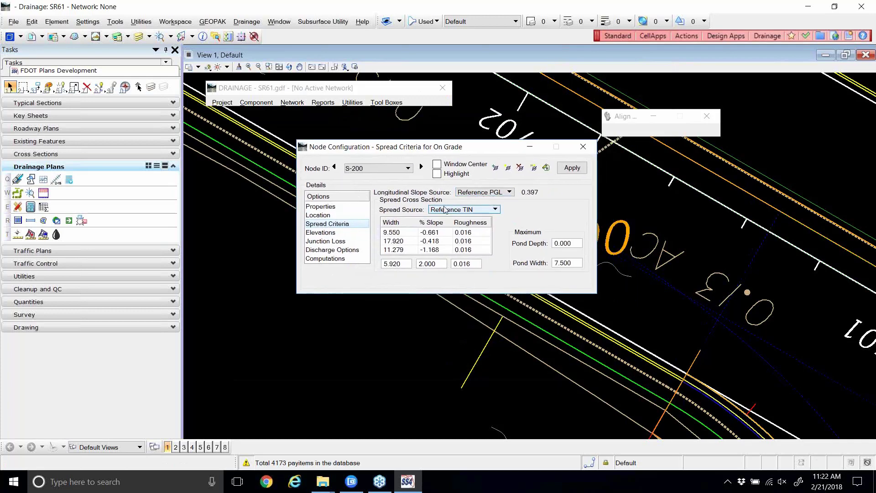
- Switch the longitudinal slope source to User Supplied and back to Reference PGL
click(498, 195)
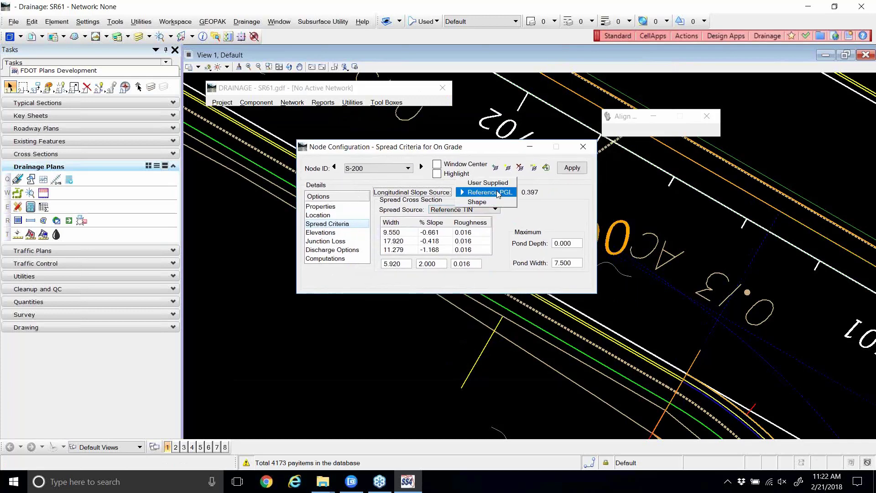
click(487, 182)
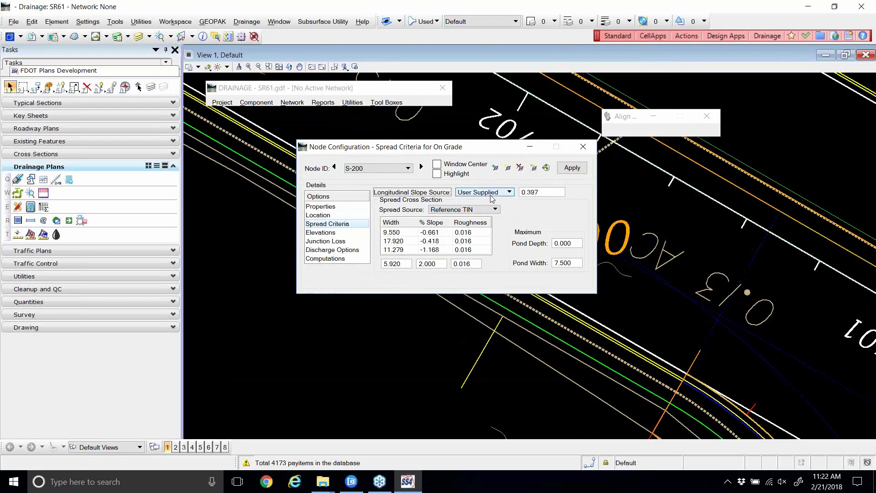
click(488, 192)
click(493, 202)
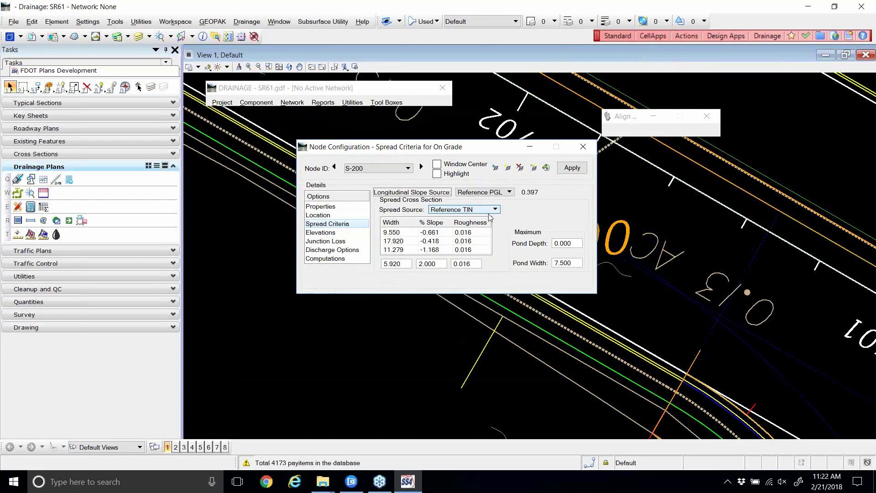
- Set node S-200's spread source to Library Item and choose the std lane + aux + 10' cross section
click(487, 211)
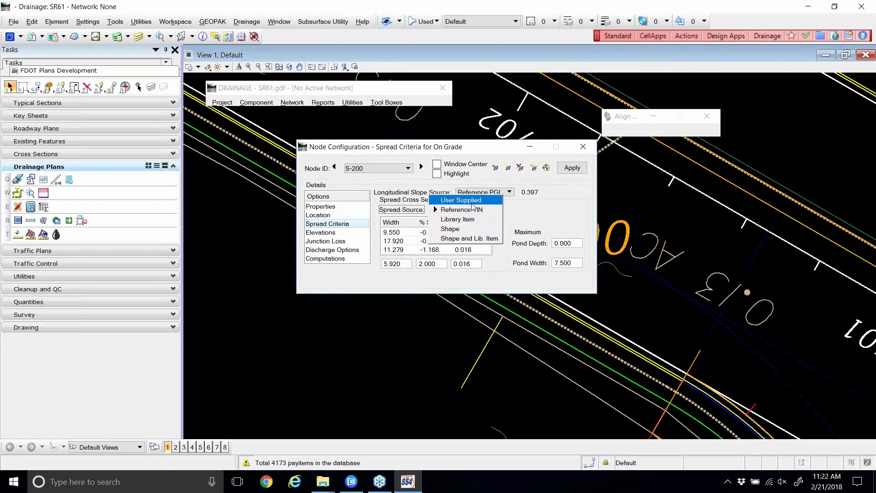
click(472, 204)
click(472, 210)
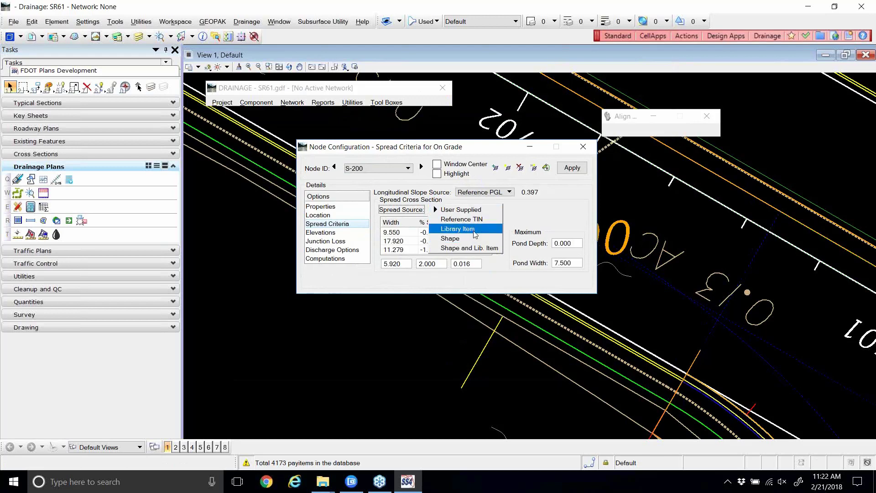
click(475, 230)
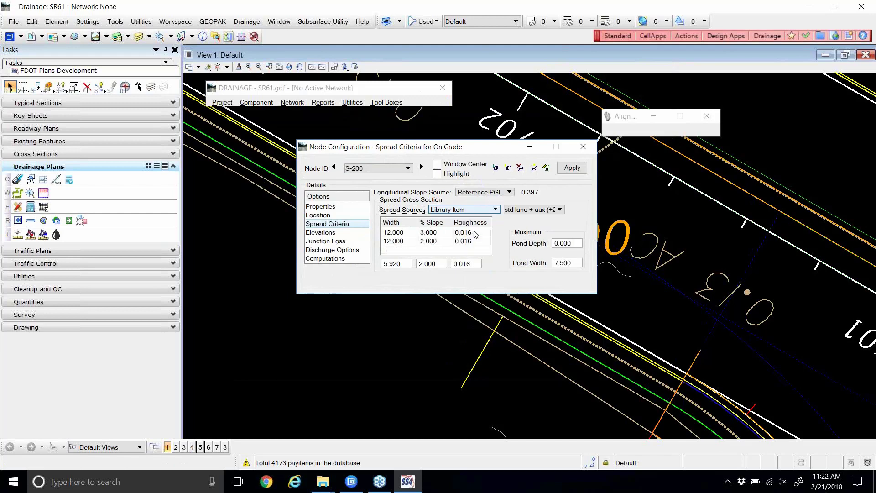
click(523, 210)
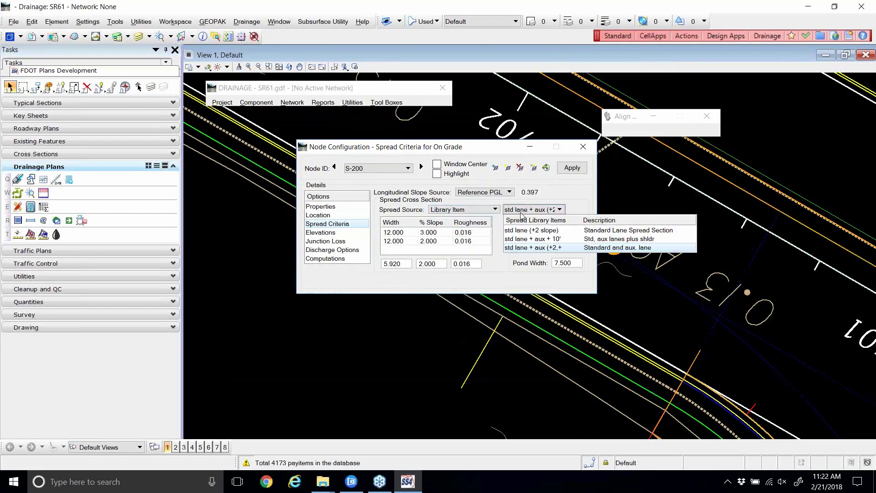
click(516, 239)
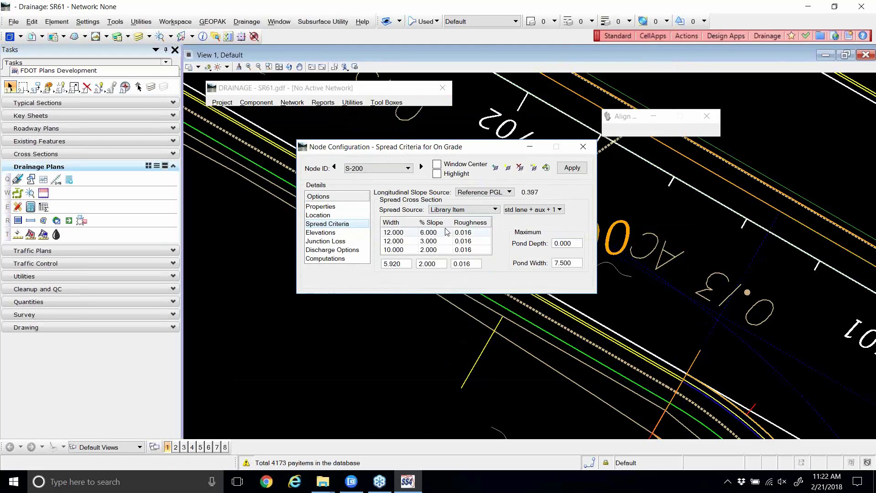
- Examine the width, slope and roughness of each lane and shoulder segment in the selected library cross section
drag(466, 148, 438, 240)
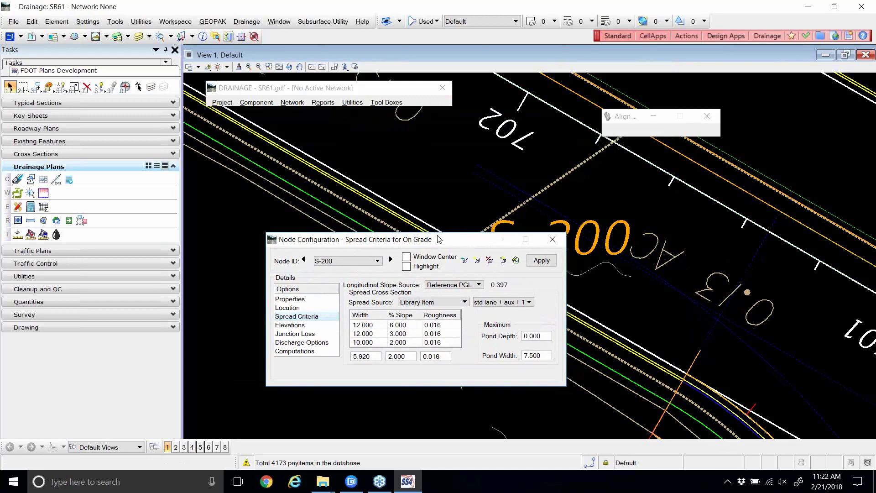
drag(438, 239, 434, 209)
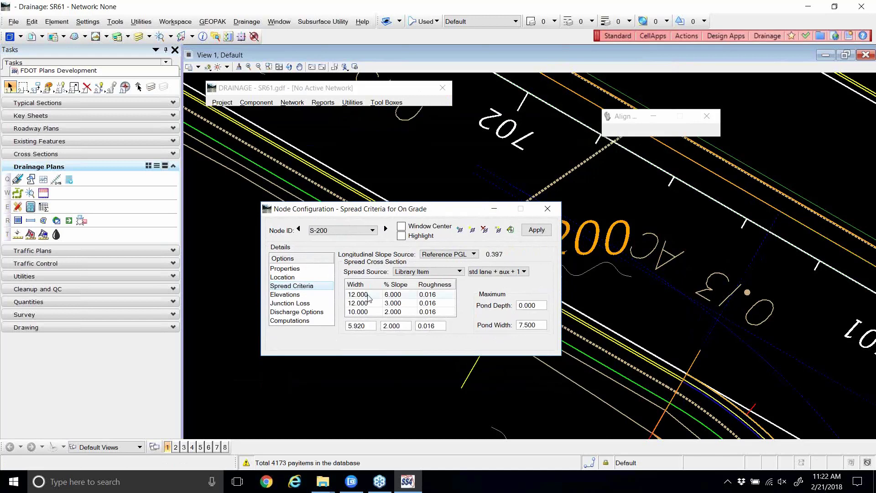
click(361, 312)
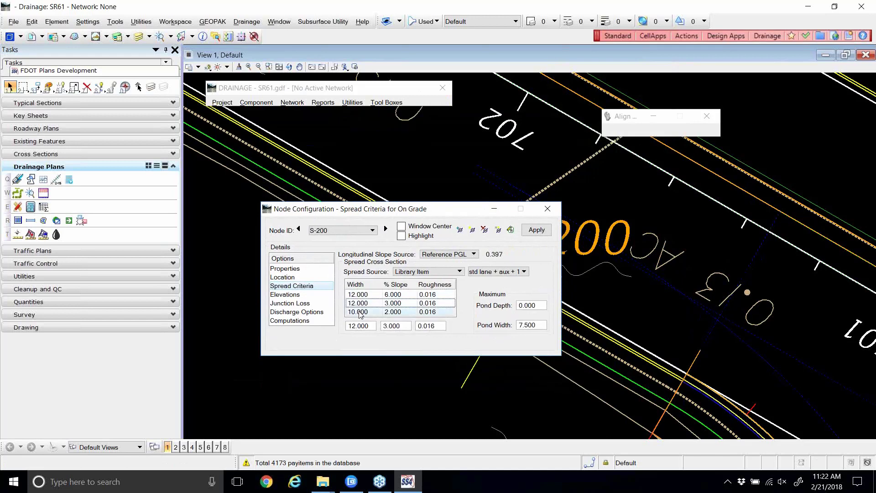
click(363, 295)
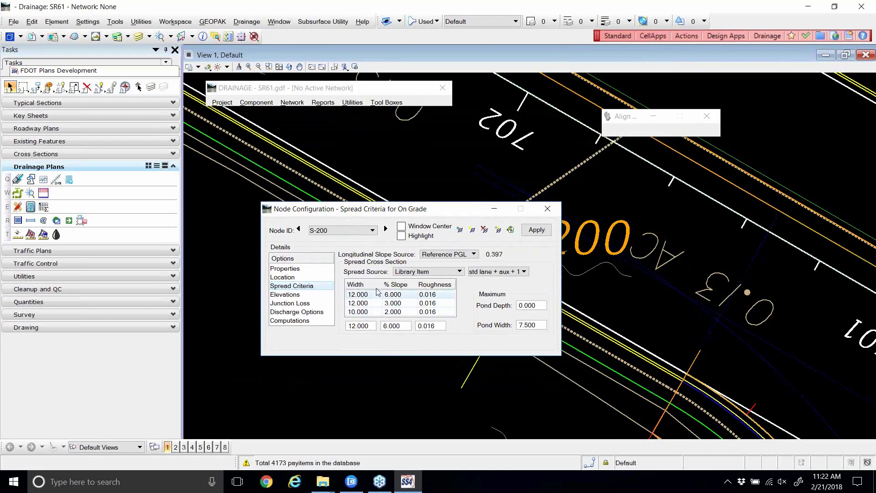
click(355, 313)
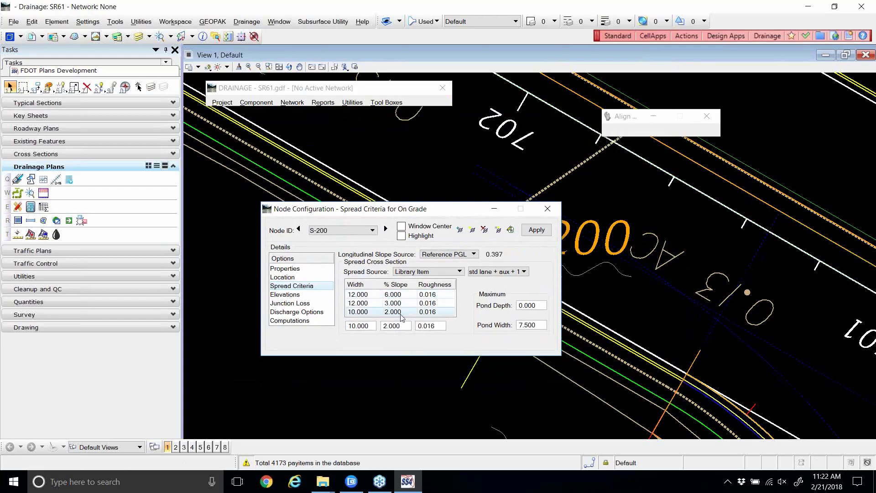
click(370, 303)
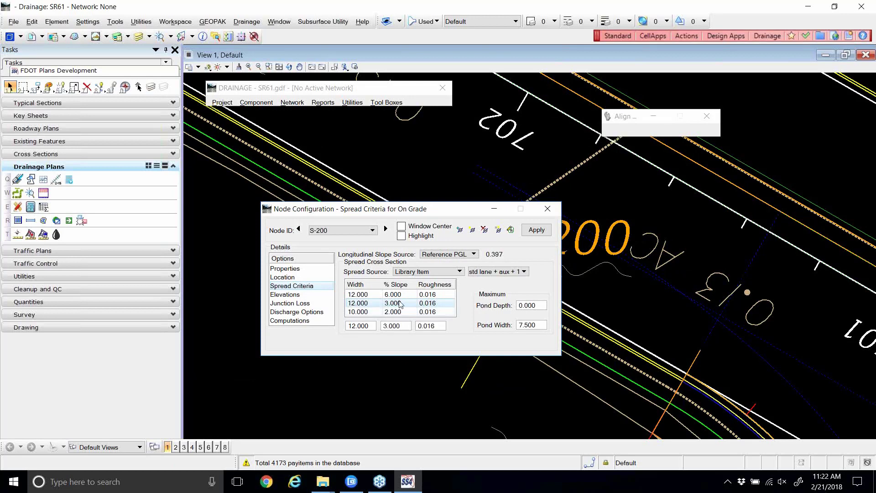
click(357, 295)
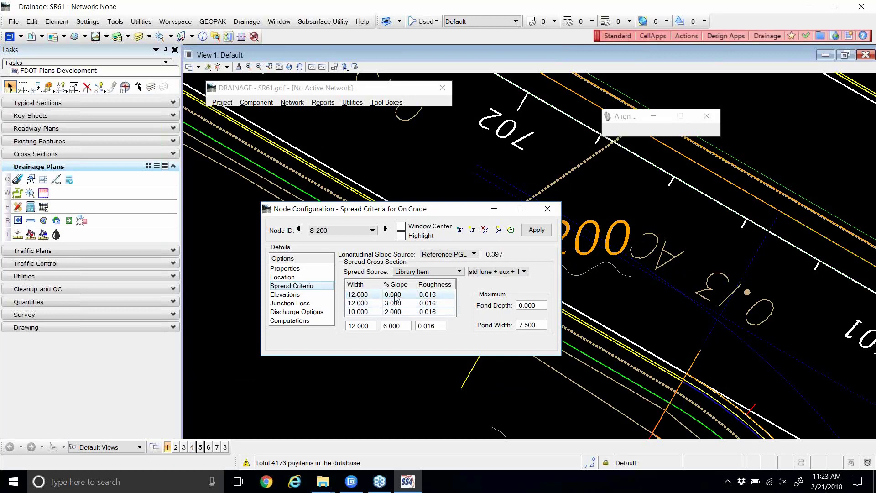
- Set the spread source of node S-200 to Reference TIN, keeping Reference PGL as its longitudinal slope source
click(434, 272)
click(428, 262)
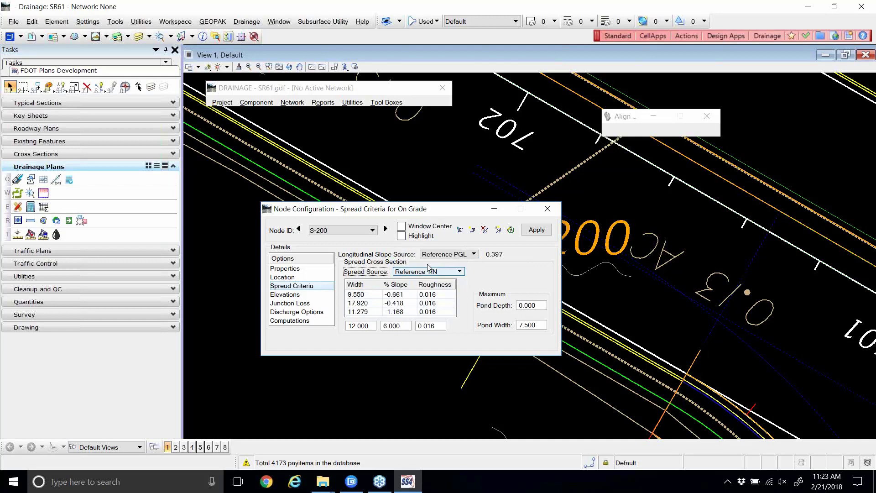
drag(434, 213, 454, 147)
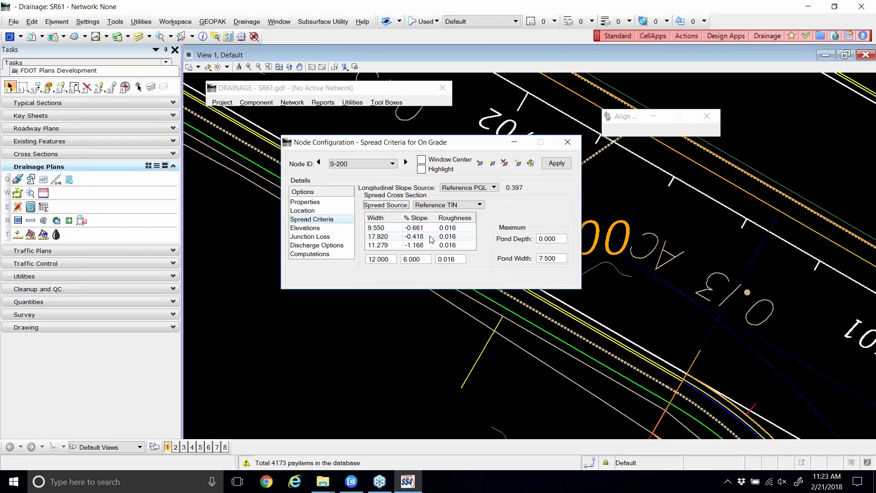
- Set node S-200's elevation reference surface to the SR61_FINAL.tin file in the project's roadway folder
click(324, 229)
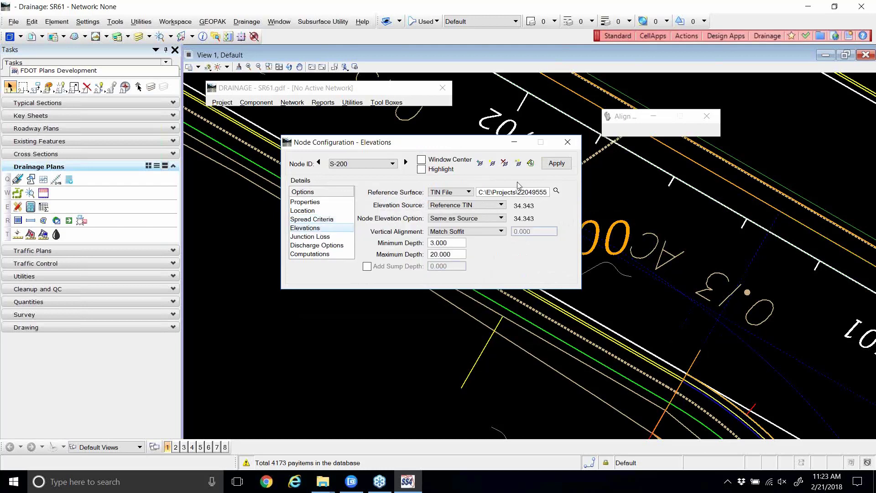
click(556, 191)
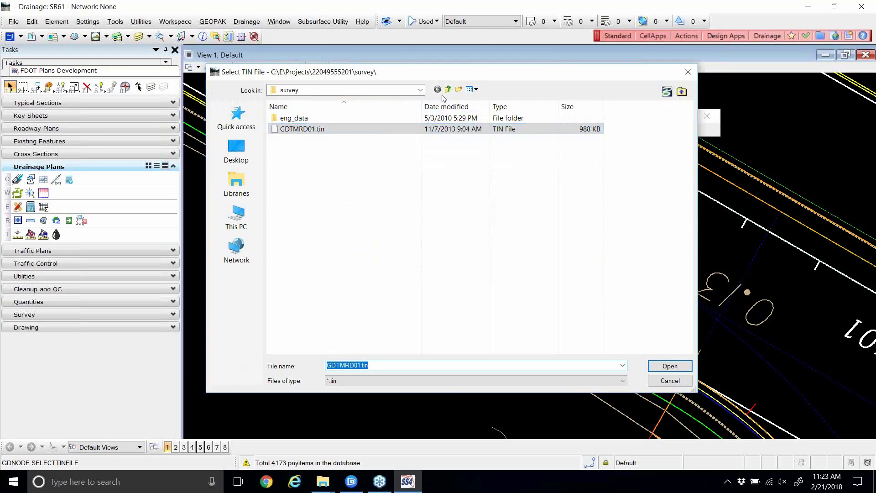
click(449, 89)
scroll(372, 221, down, 1)
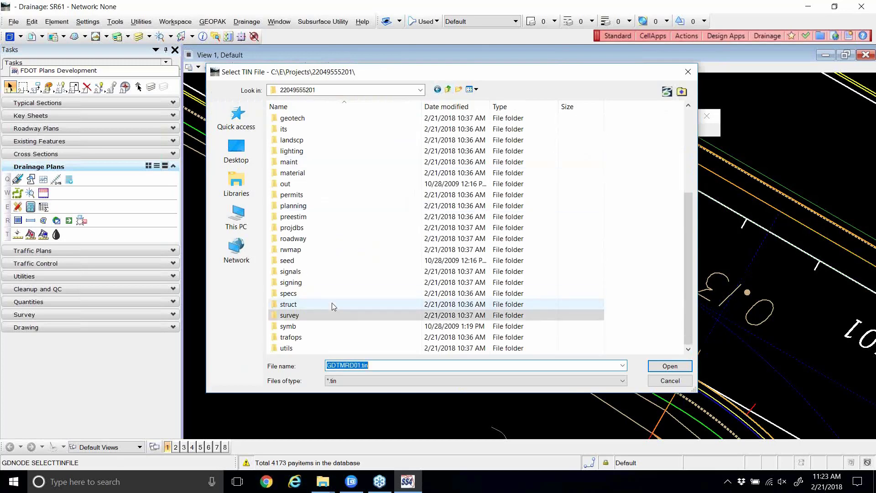
double_click(301, 239)
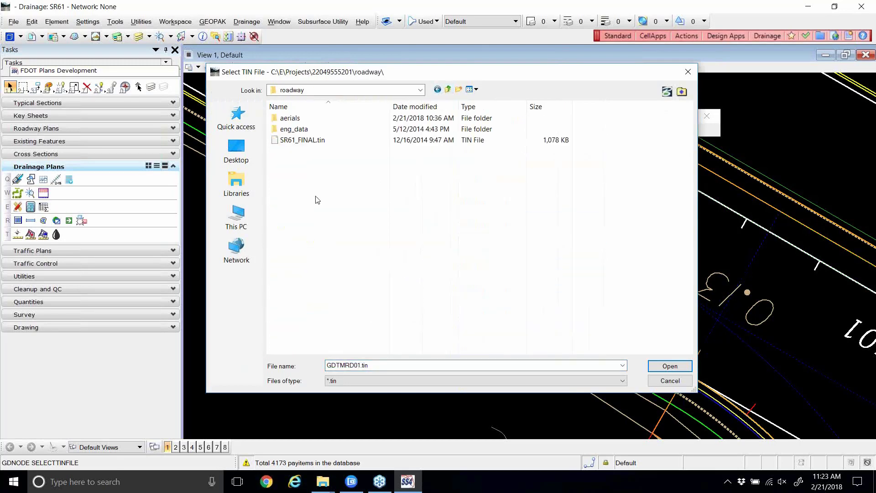
double_click(316, 141)
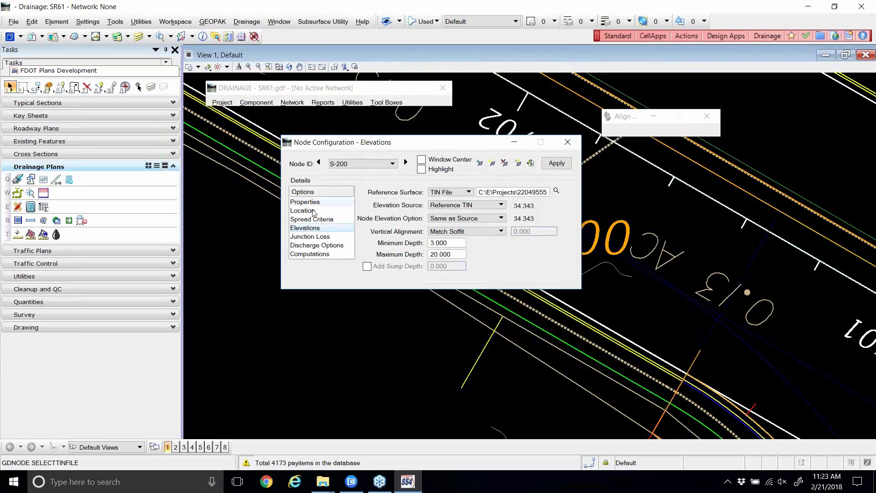
- Examine the spread cross section taken from the TIN and check it against the reference surface in the Elevations settings
click(316, 220)
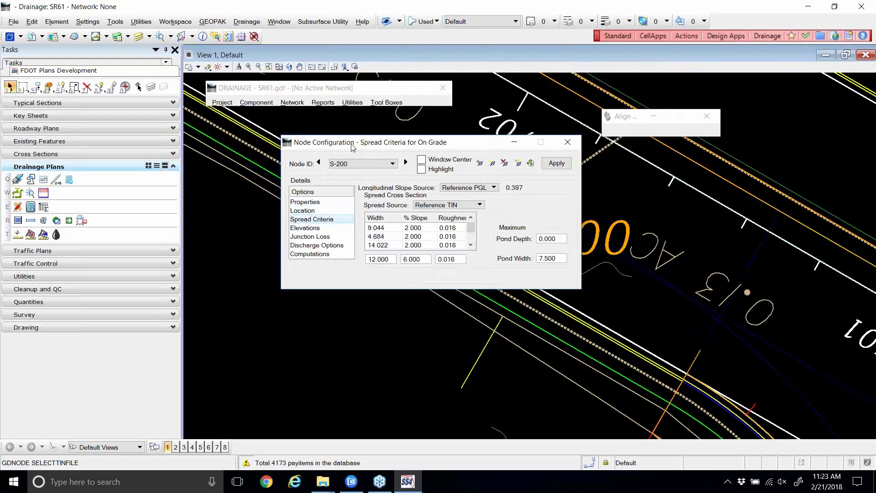
drag(352, 145, 336, 129)
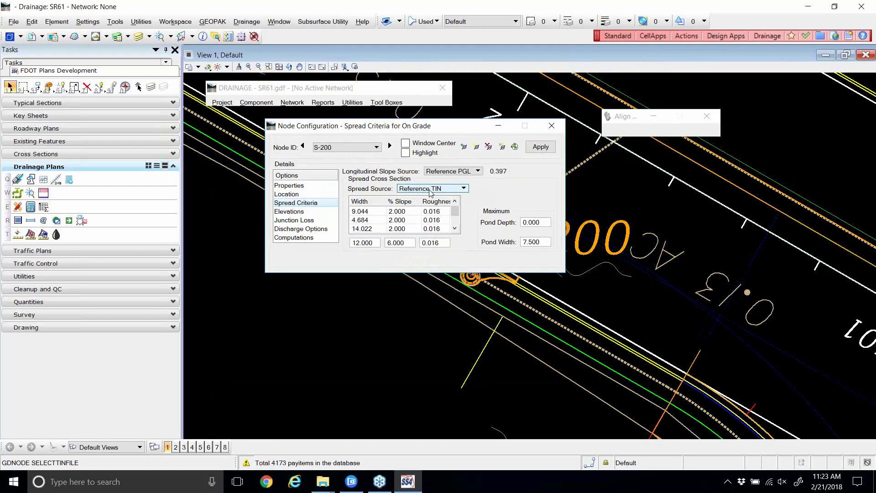
click(290, 212)
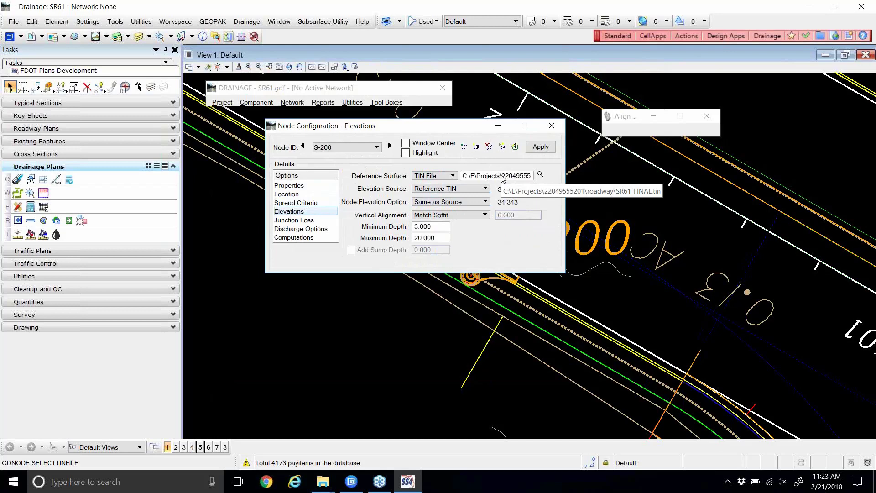
click(289, 203)
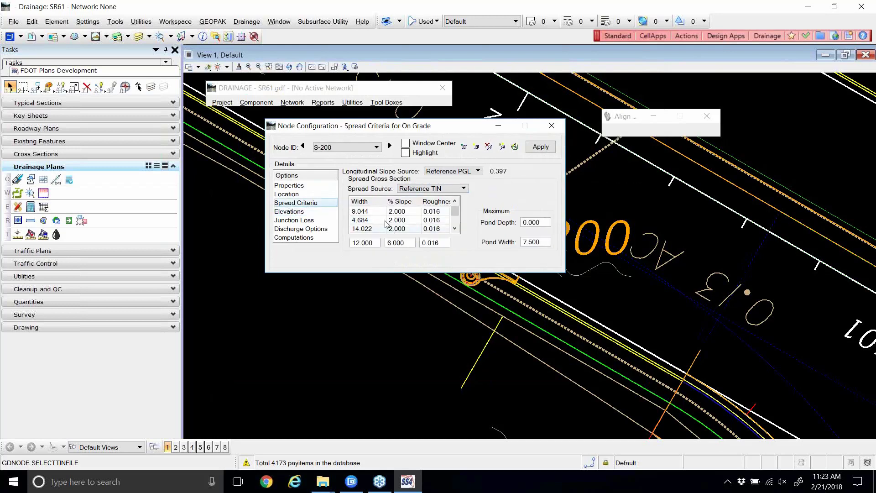
click(292, 212)
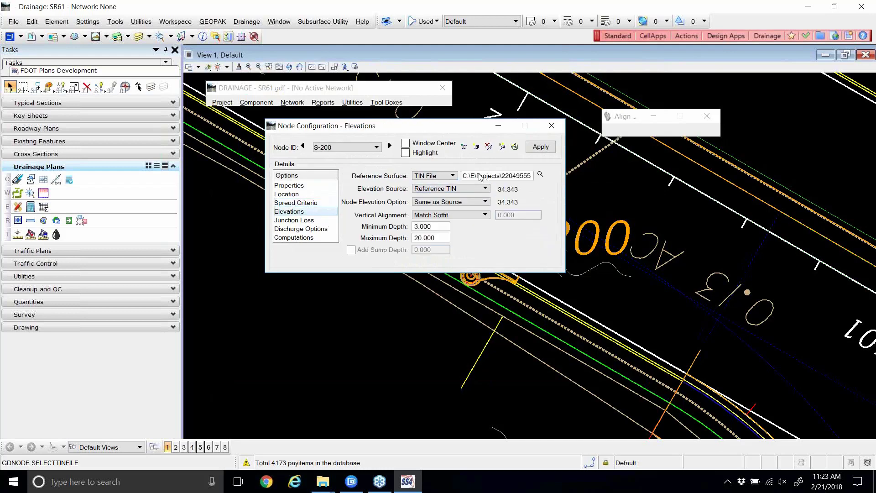
click(311, 203)
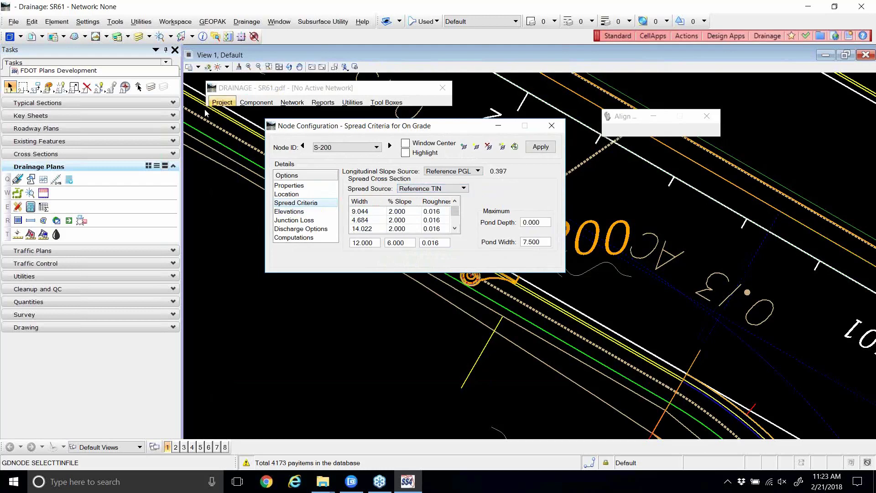
- Review the project component preferences, including the original ground and design surface TIN files, and close them without changes
click(223, 103)
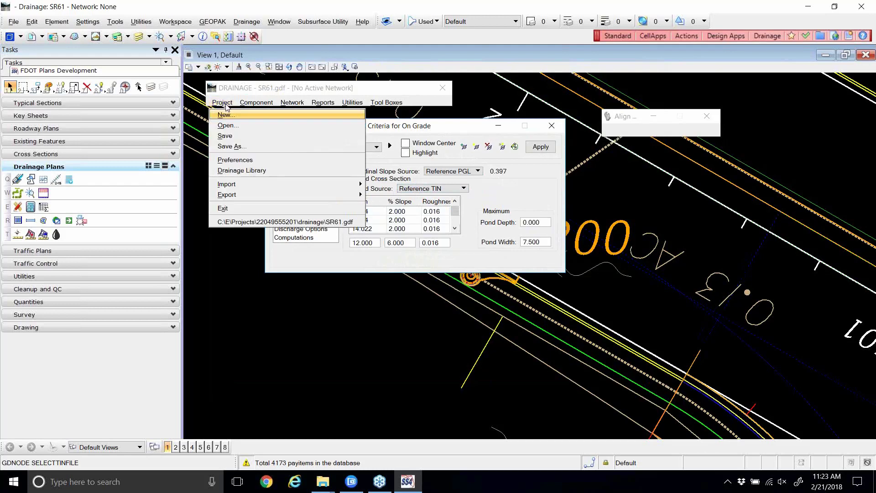
click(250, 160)
click(254, 170)
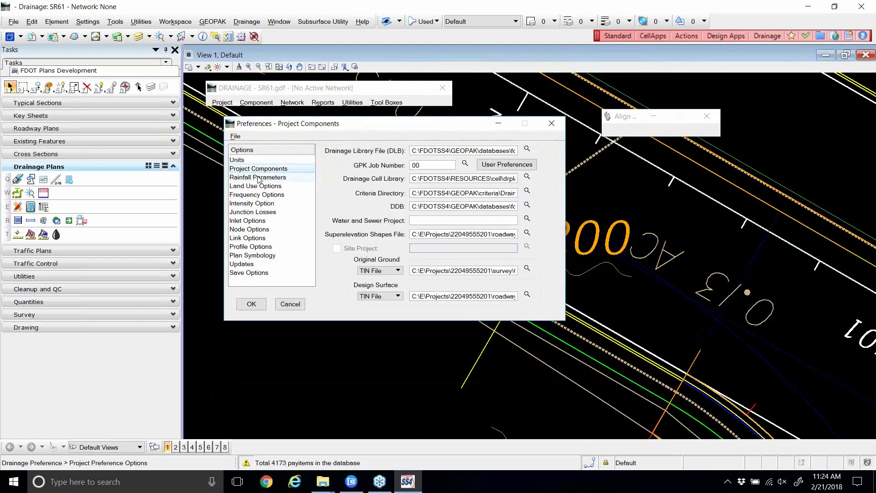
click(290, 304)
- Recheck node S-200's reference surface and review the maximum pond width and depth in its spread criteria
click(288, 212)
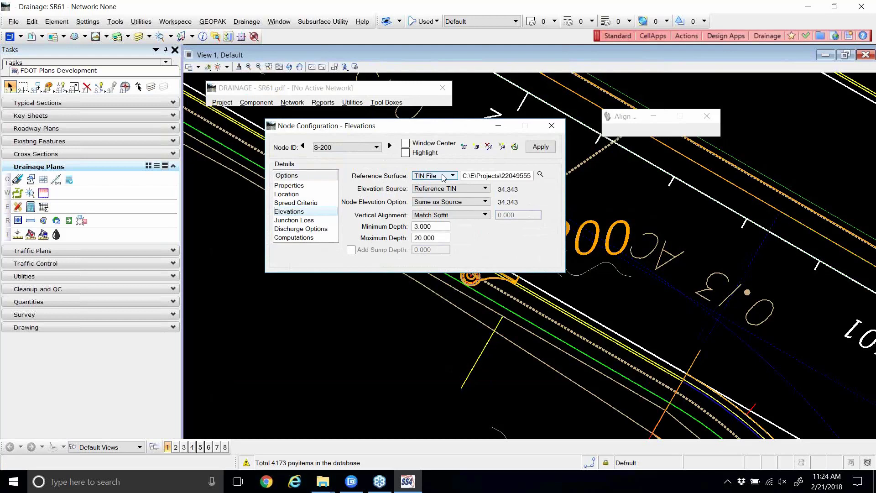
click(292, 205)
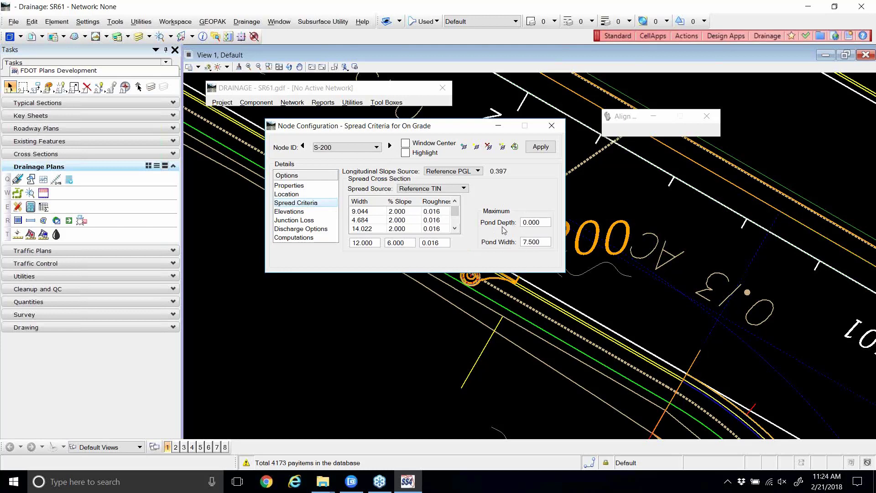
drag(544, 245, 514, 245)
click(539, 224)
- Review the elevation source choices, node elevation option, and minimum and maximum depths in node S-200's Elevations settings
click(298, 213)
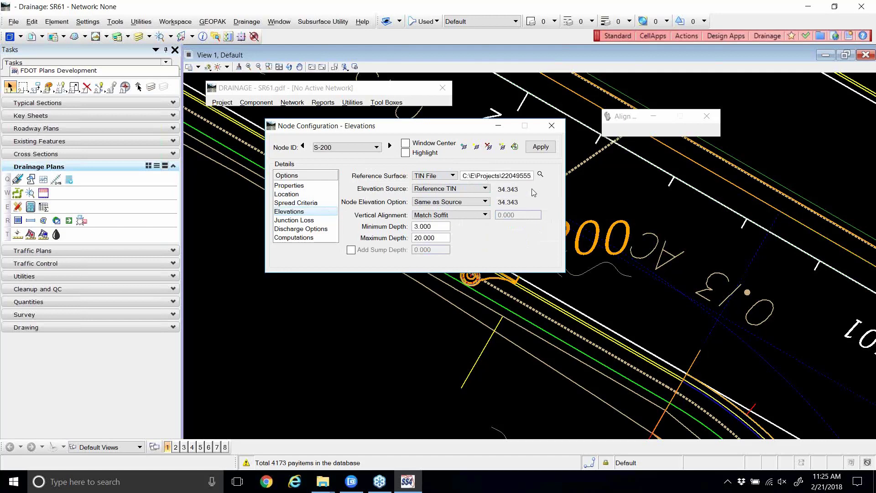
click(469, 189)
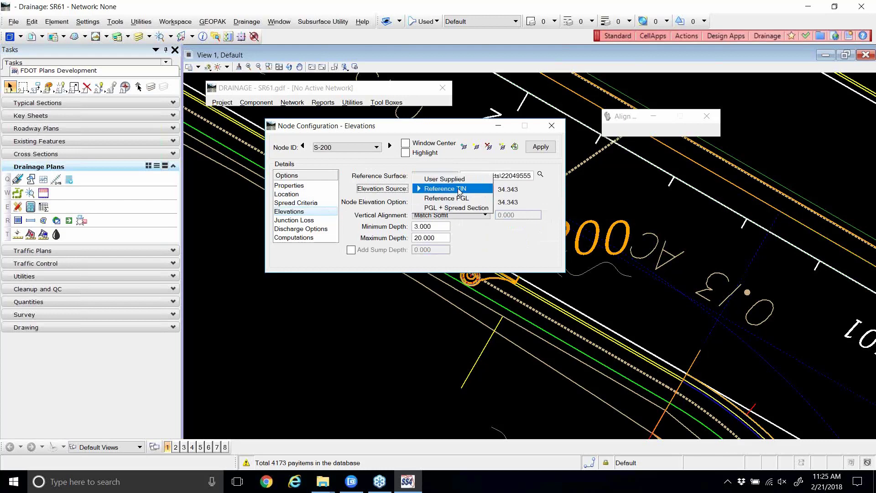
click(453, 192)
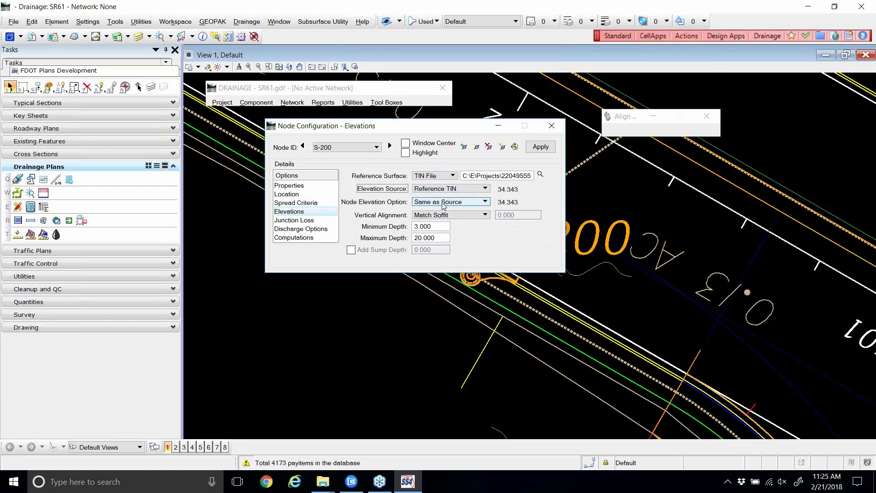
click(442, 205)
click(442, 210)
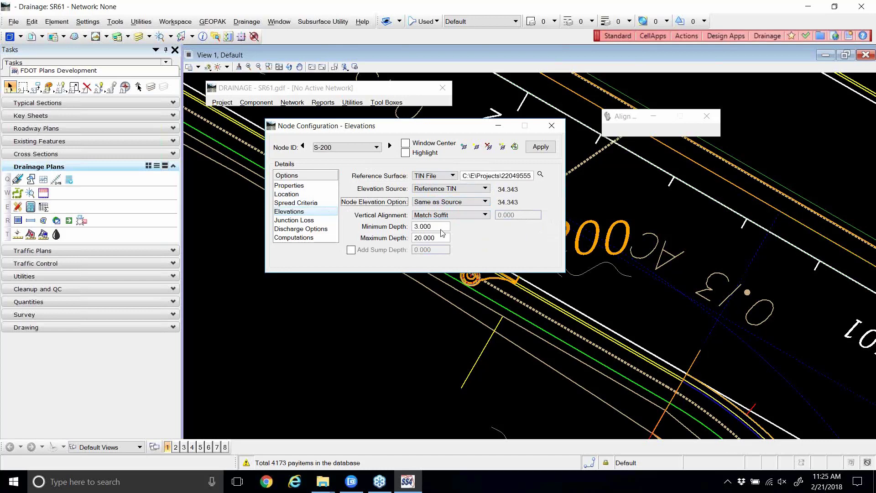
drag(442, 226, 412, 241)
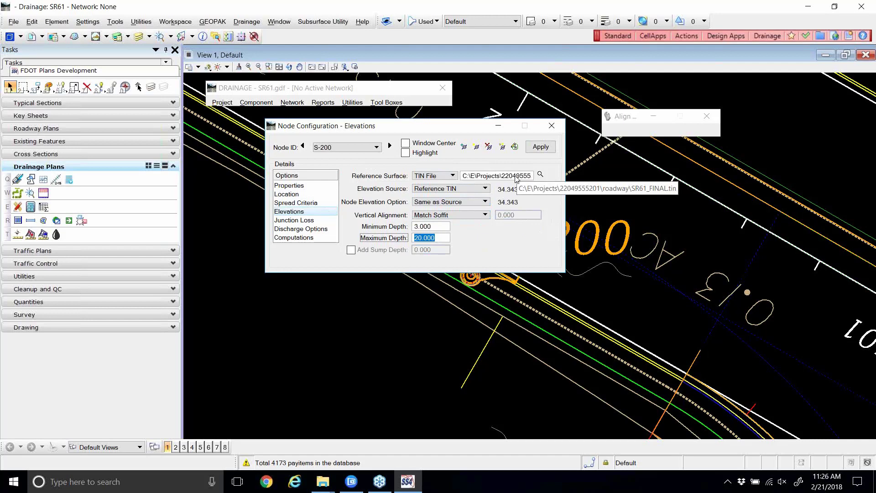
- Try the alternative junction loss methods for node S-200 and return the selection to Defined Equations
click(307, 220)
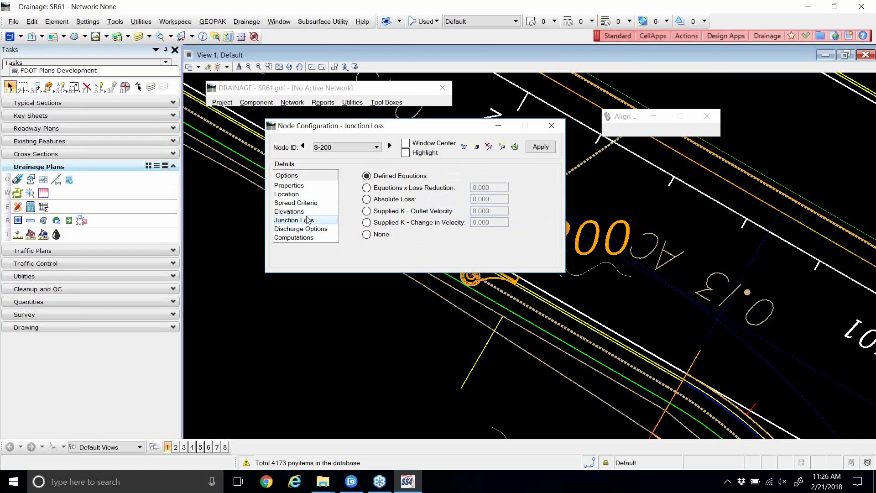
click(369, 189)
click(369, 199)
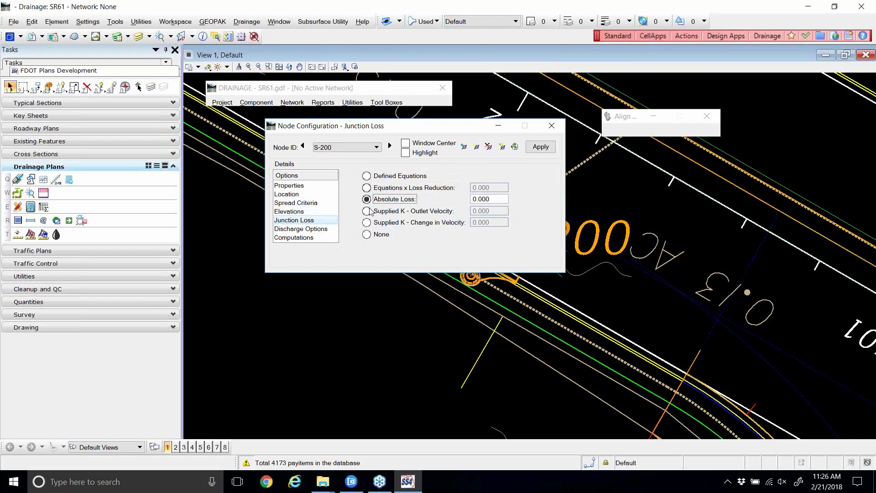
click(367, 211)
click(367, 233)
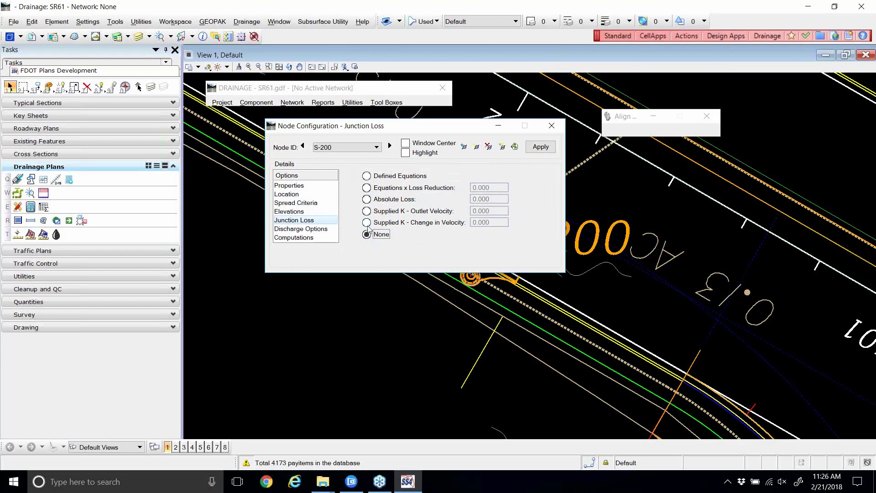
click(367, 223)
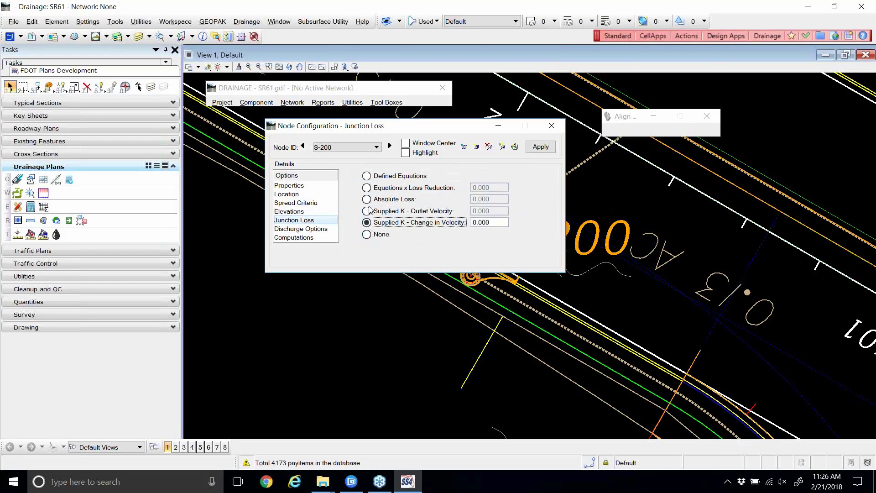
click(369, 210)
click(368, 199)
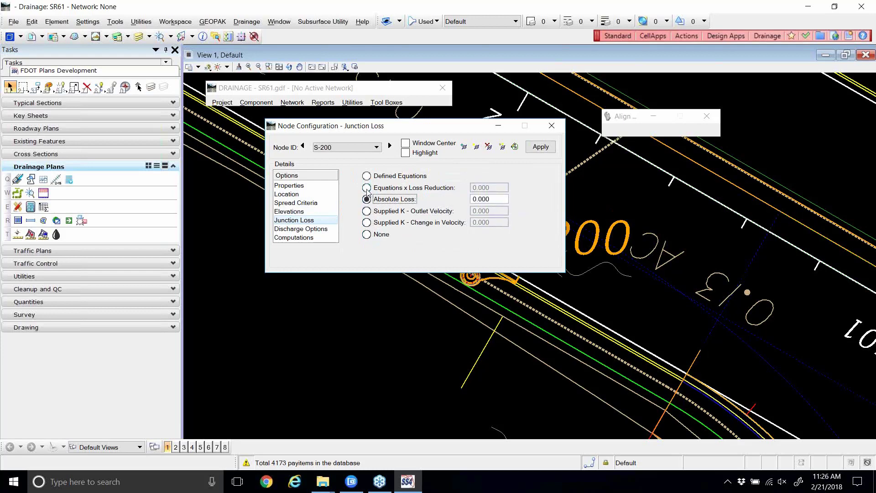
click(367, 188)
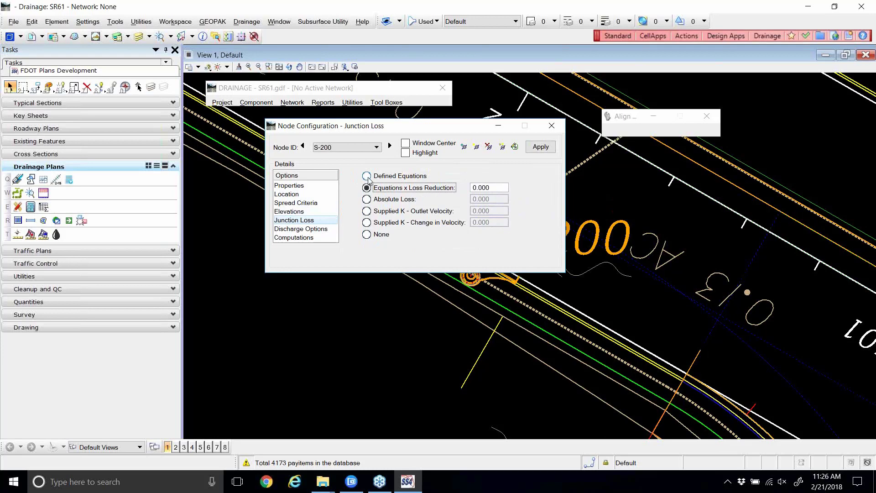
click(367, 176)
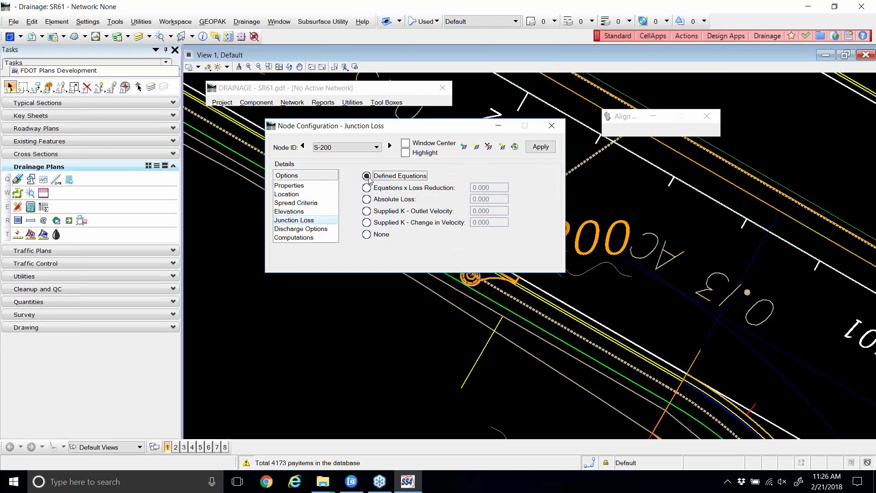
- Review the discharge options and inlet computations, apply node S-200's configuration to the project and close it
click(324, 230)
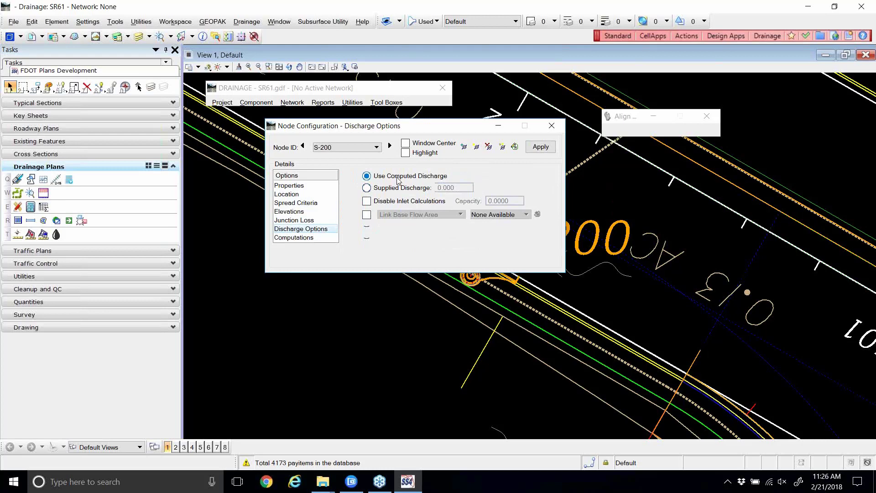
click(313, 240)
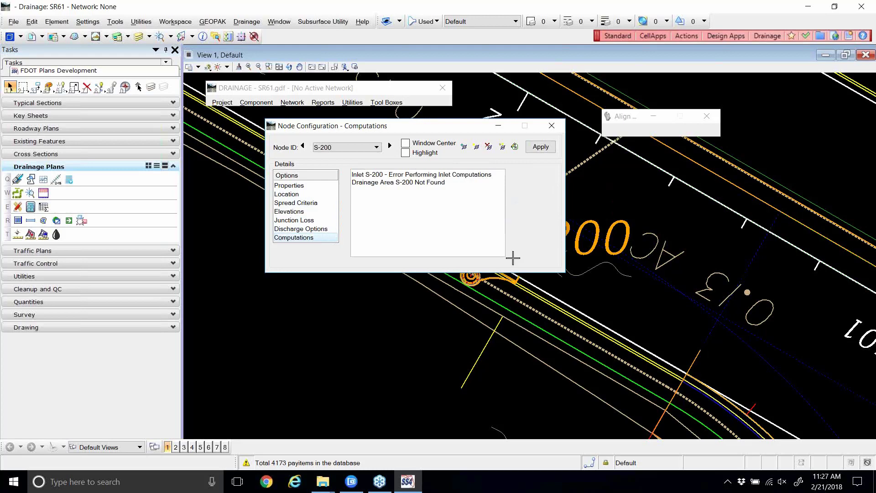
click(539, 148)
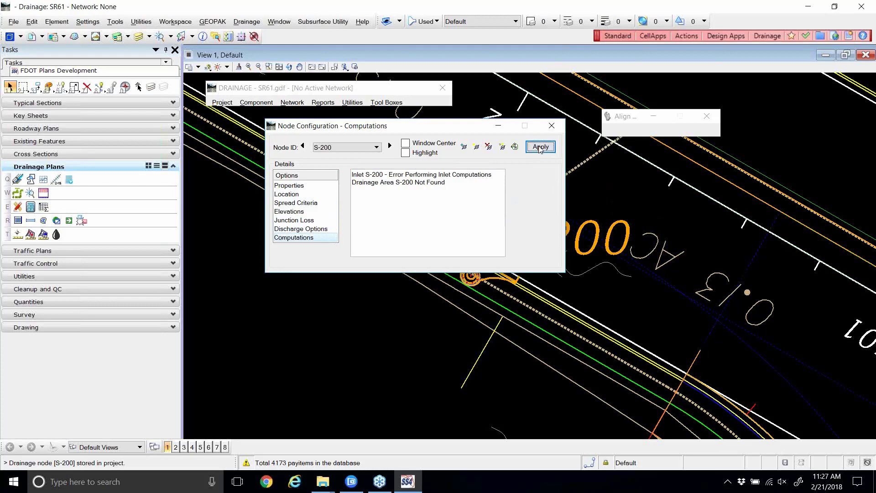
drag(391, 130, 350, 136)
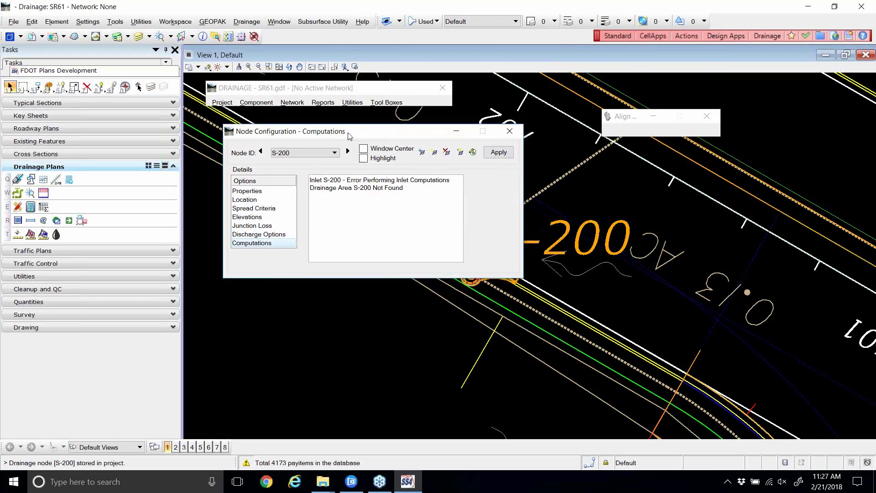
click(510, 131)
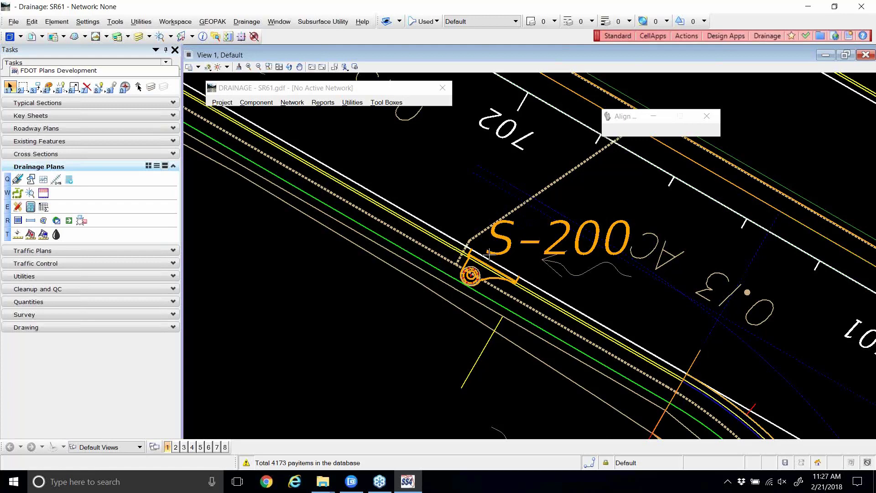
- Reopen node S-200 for editing and review its inlet computations and spread criteria
click(293, 103)
mouse_move(256, 102)
mouse_move(309, 126)
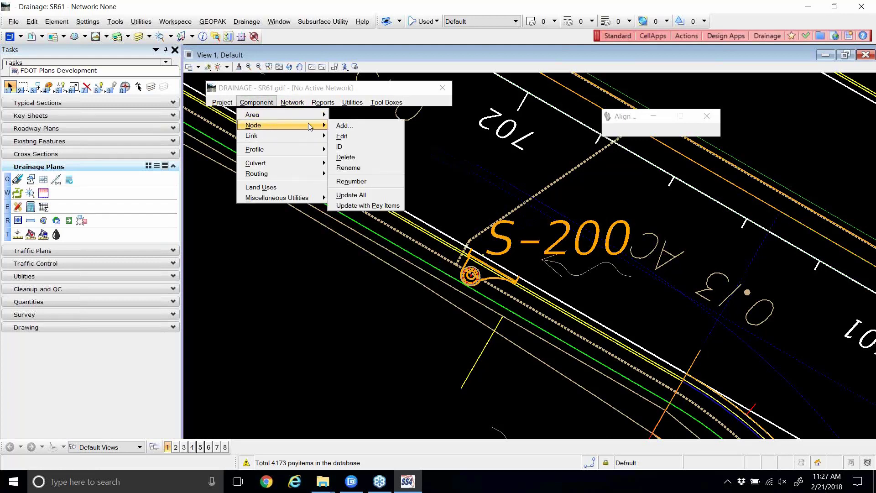
click(342, 136)
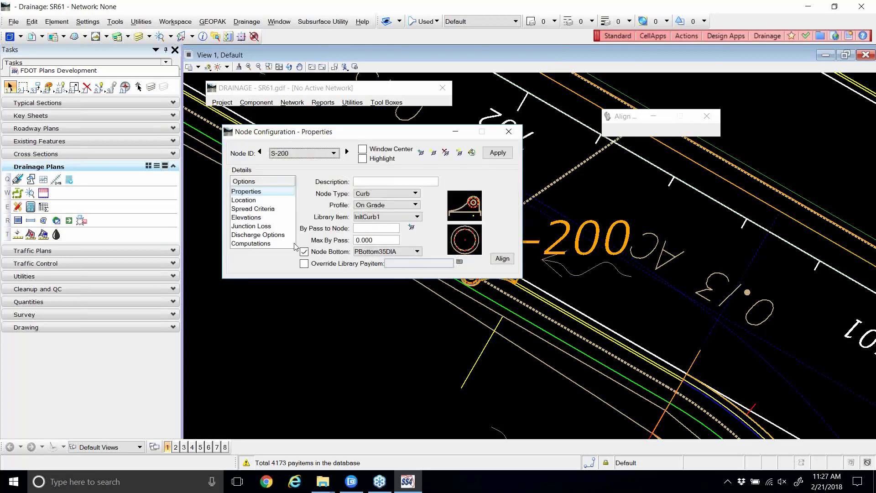
click(263, 244)
click(255, 209)
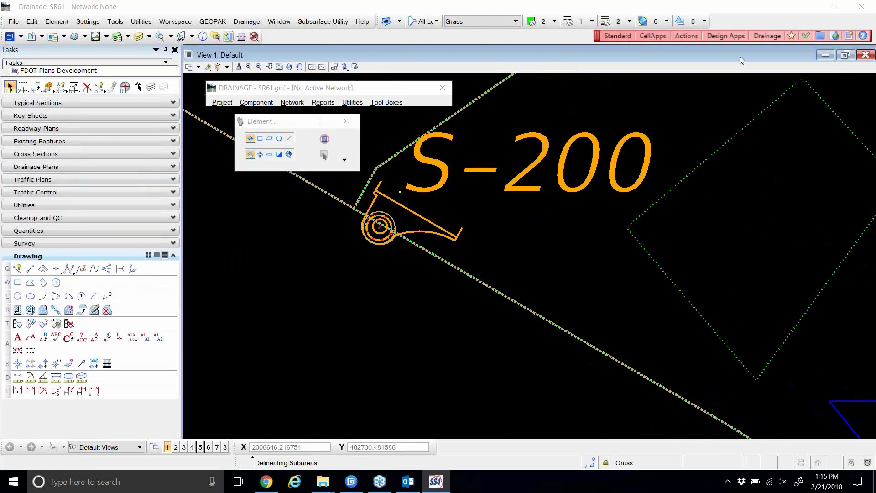
- Delete the dotted green Grass shape and the blue BuildingRes2 shape inside the drainage area beside node S-200
scroll(313, 242, down, 5)
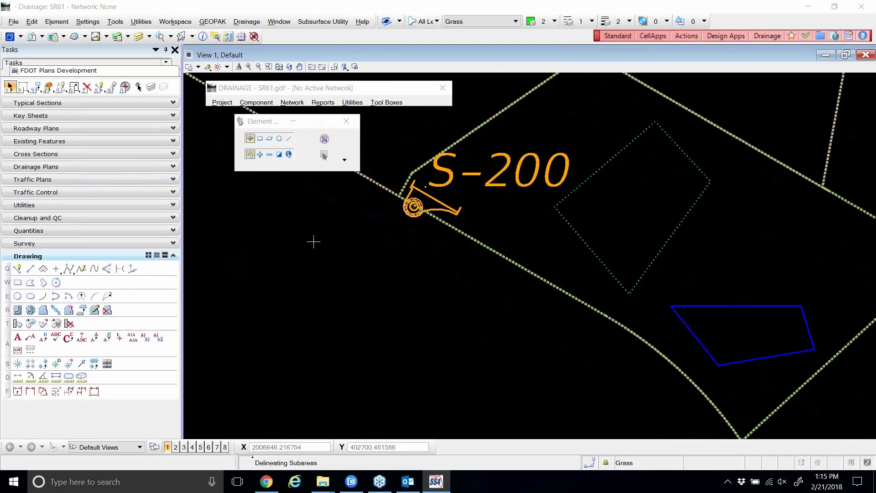
scroll(394, 290, up, 3)
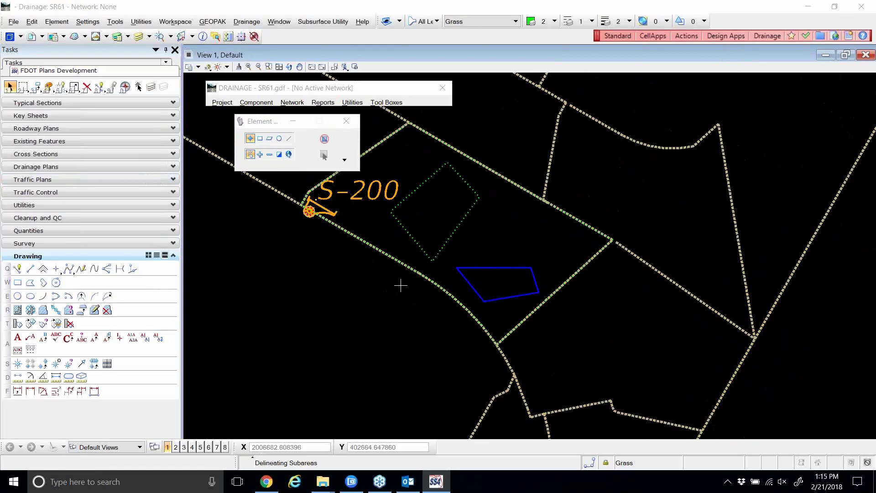
click(87, 86)
click(430, 175)
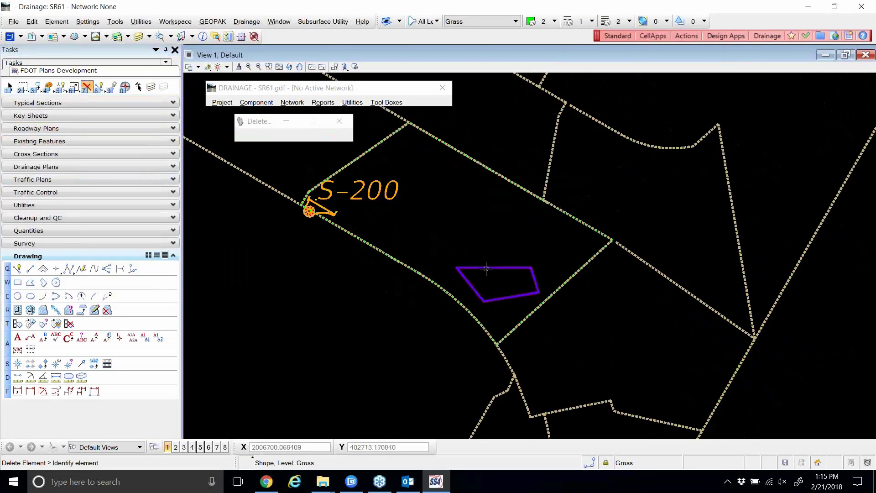
click(486, 267)
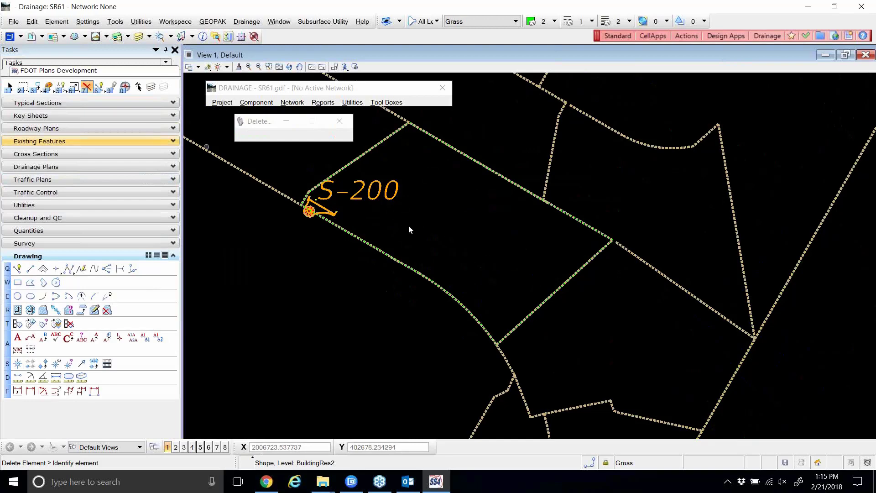
click(10, 86)
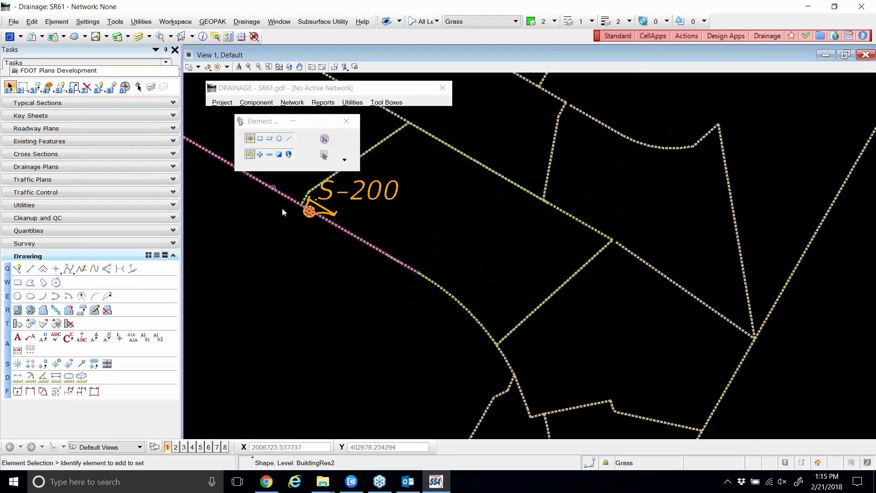
- Open node S-200's configuration for editing, move the dialog clear of the drawing, and display its Location settings
scroll(298, 199, up, 5)
click(349, 239)
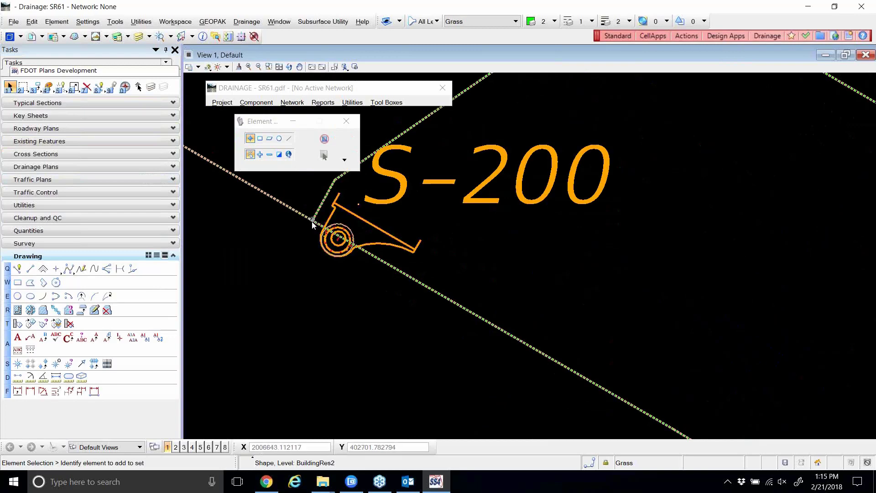
scroll(313, 224, down, 5)
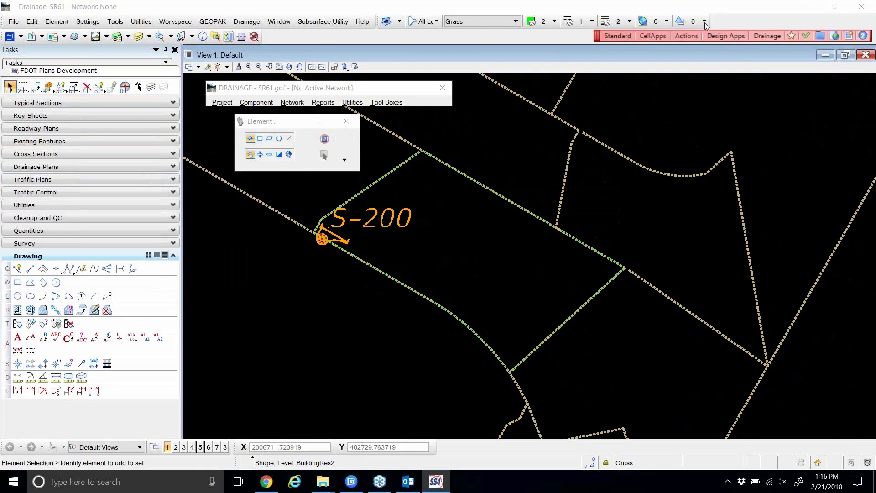
click(265, 103)
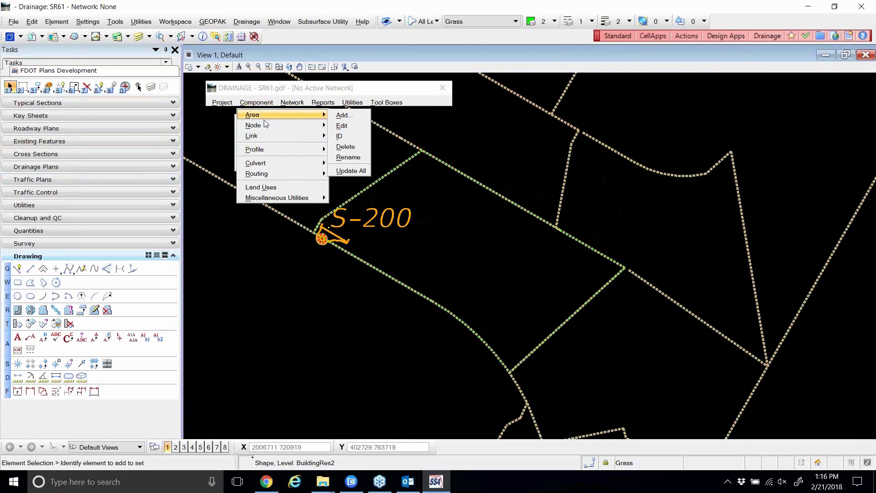
mouse_move(271, 124)
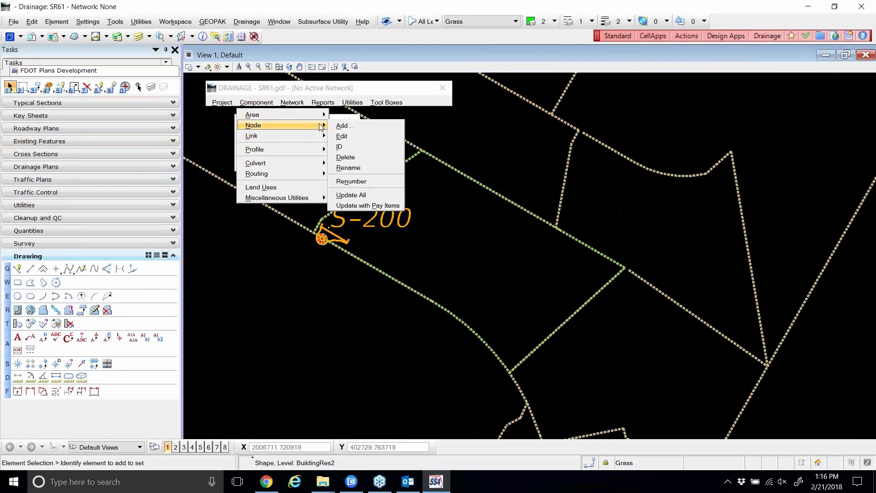
click(343, 136)
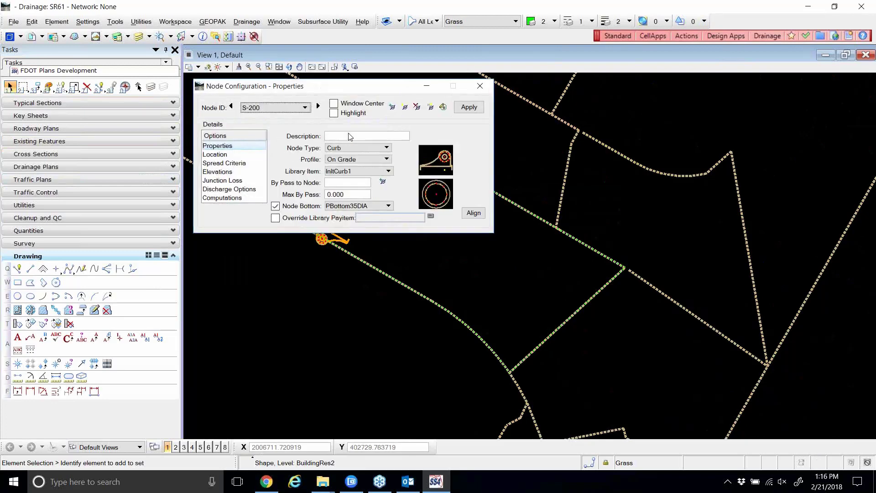
drag(457, 89, 652, 84)
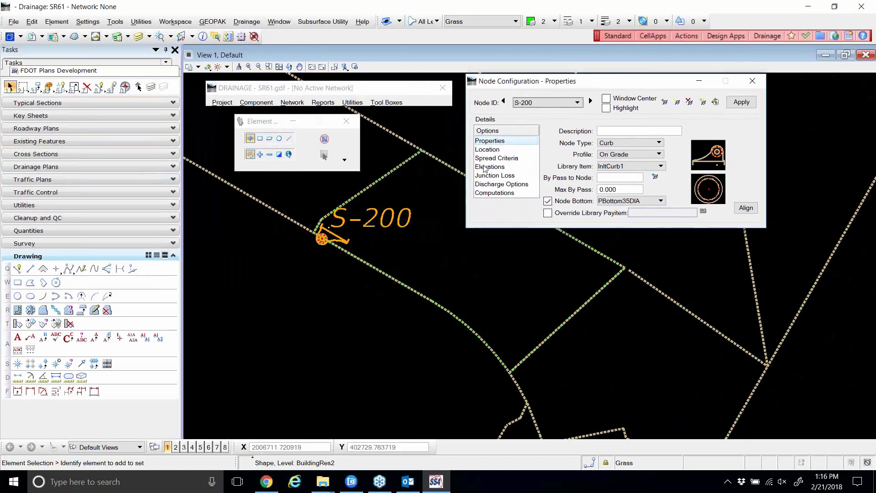
click(487, 149)
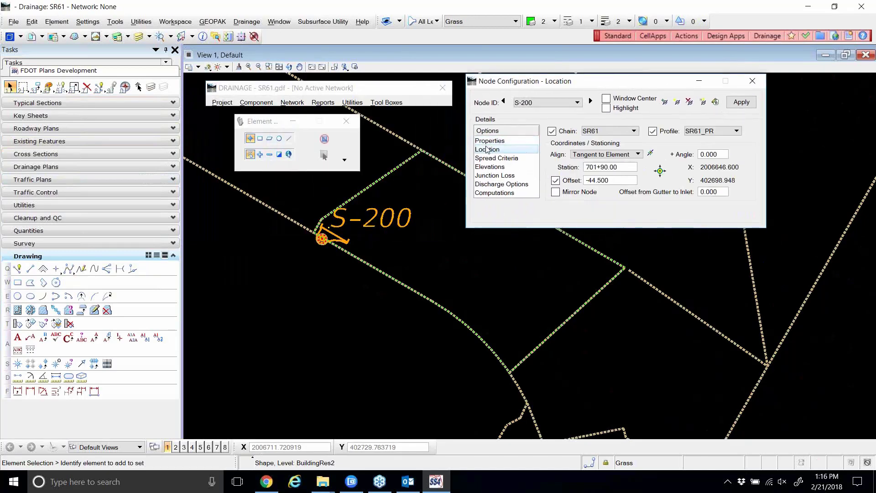
- Start dynamic placement of node S-200, set its alignment to At Point, unlock its offset, and preview free positions around the existing inlet
click(660, 171)
scroll(342, 236, up, 2)
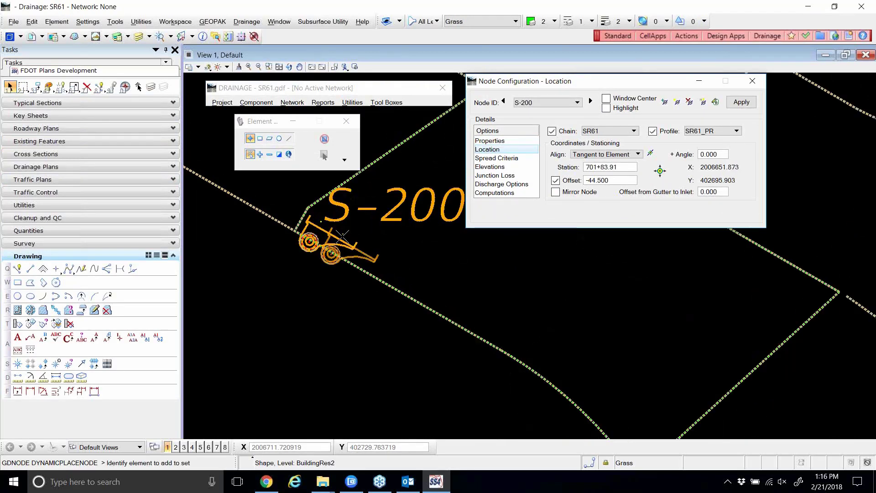
click(595, 155)
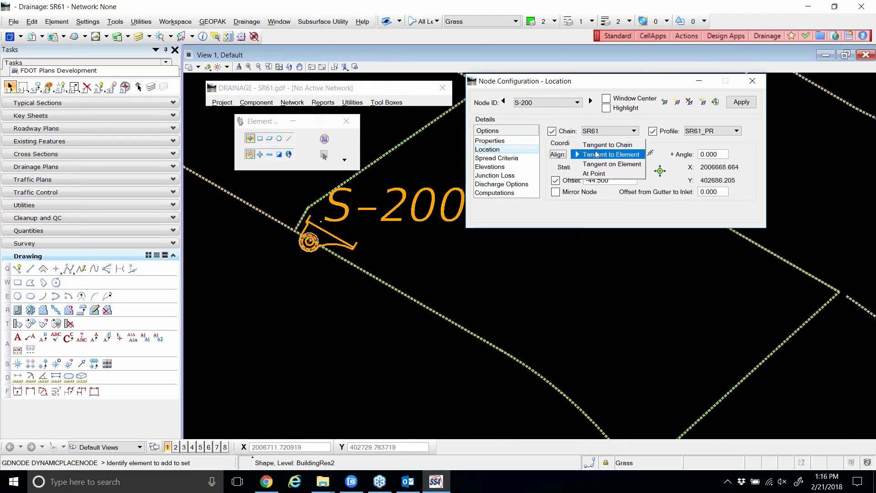
click(594, 174)
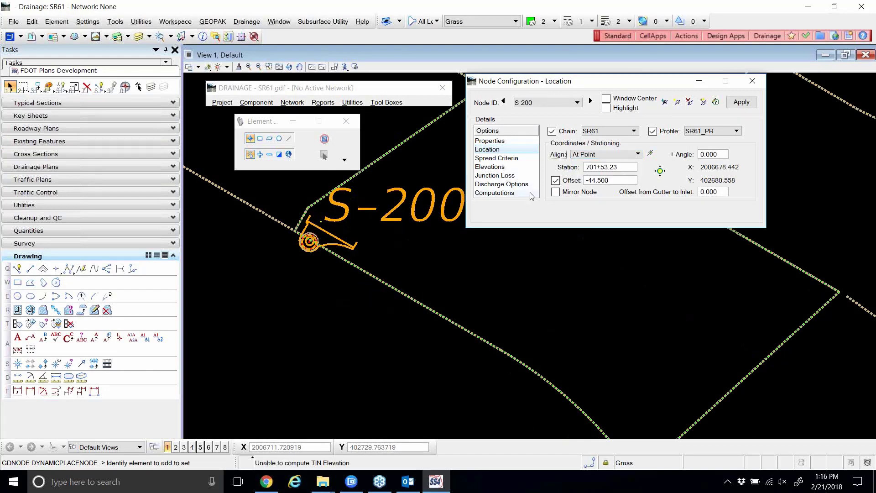
click(555, 180)
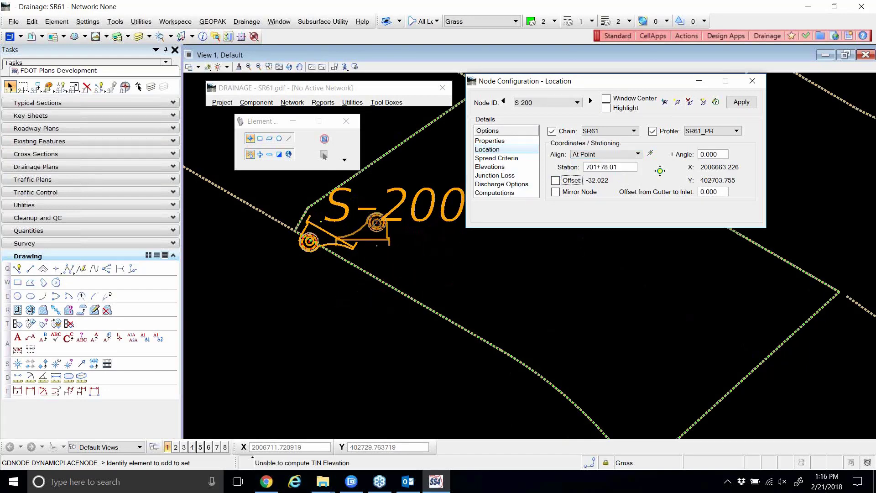
scroll(383, 246, up, 5)
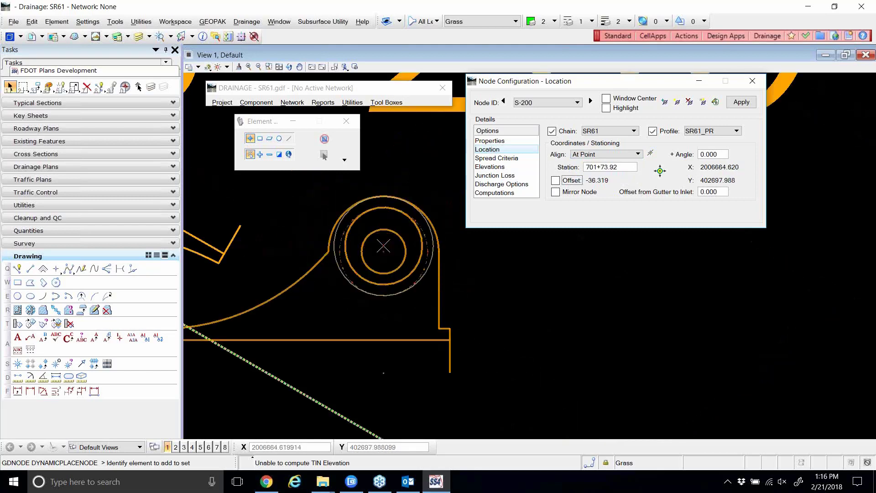
scroll(384, 247, down, 3)
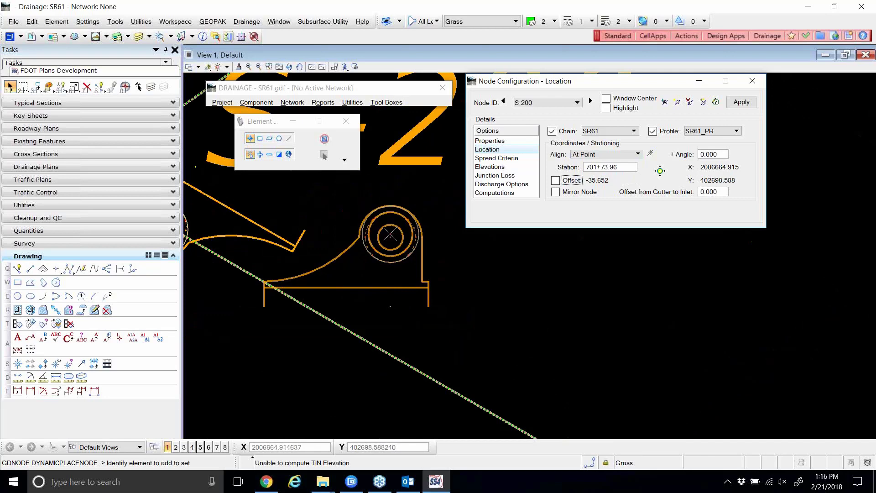
scroll(388, 237, down, 5)
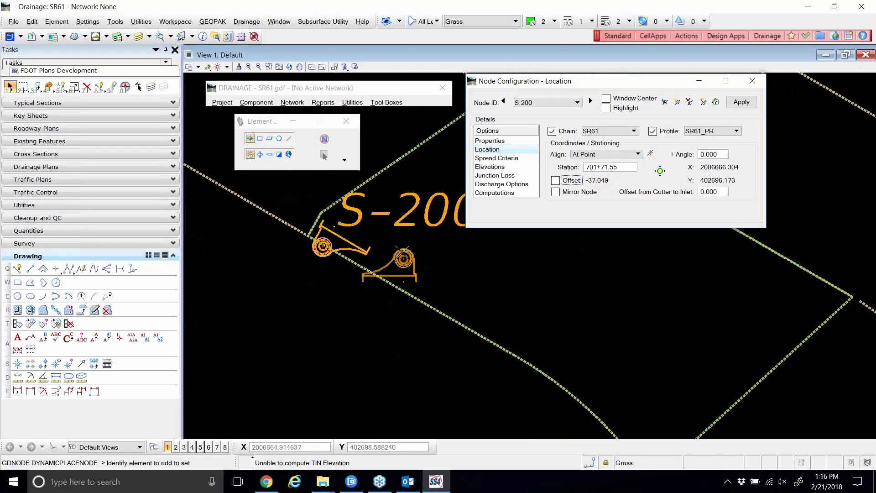
scroll(312, 234, up, 4)
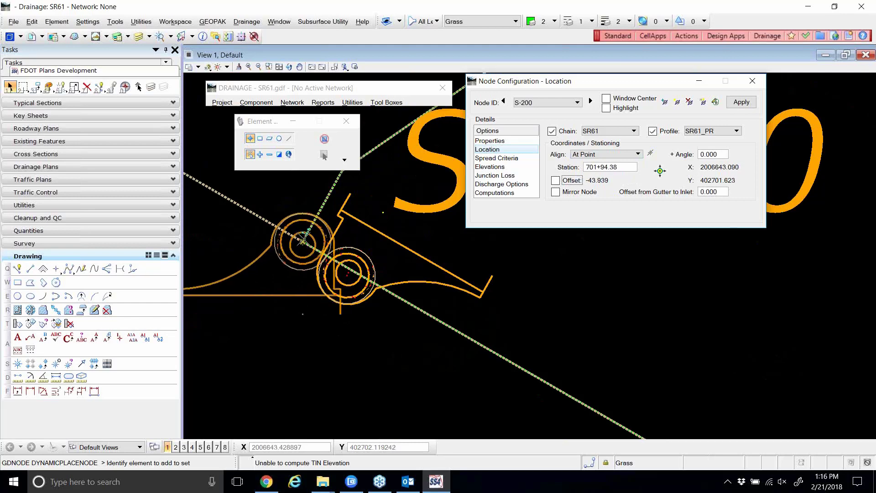
scroll(290, 250, down, 2)
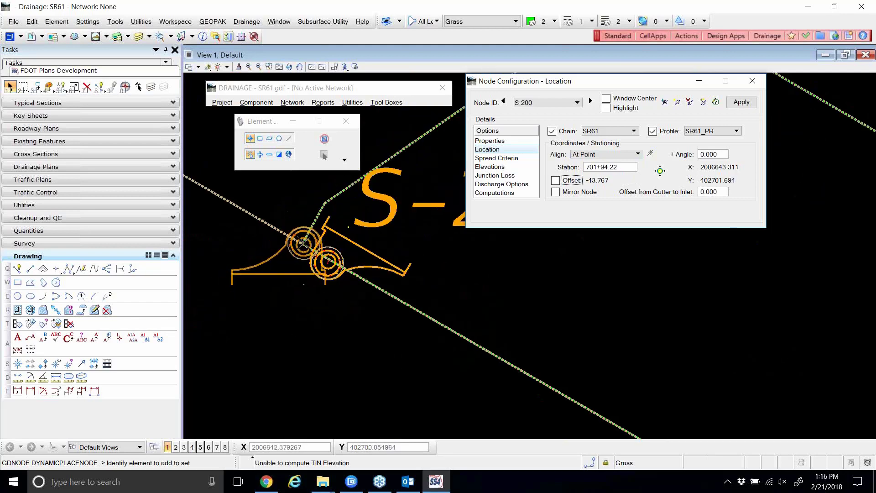
- Restart dynamic placement of node S-200, try it at the drainage area's upper corner, and switch its offset lock on and back off
drag(570, 85, 604, 105)
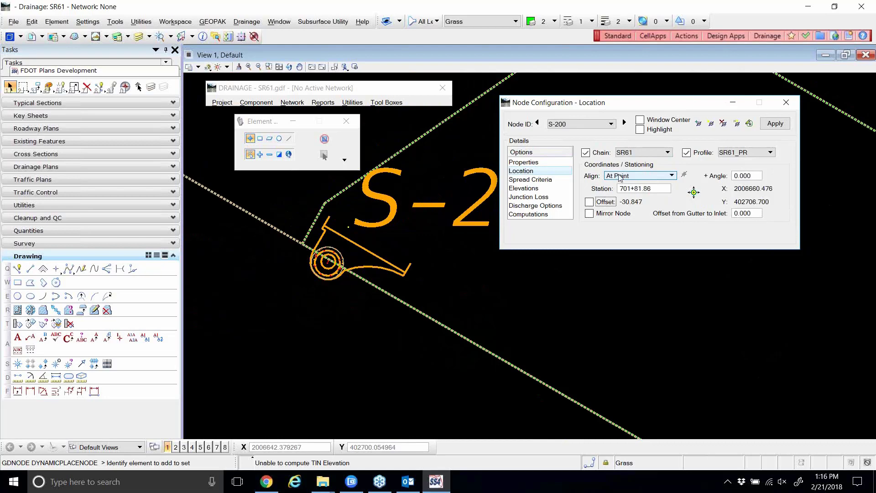
click(693, 193)
scroll(404, 239, up, 4)
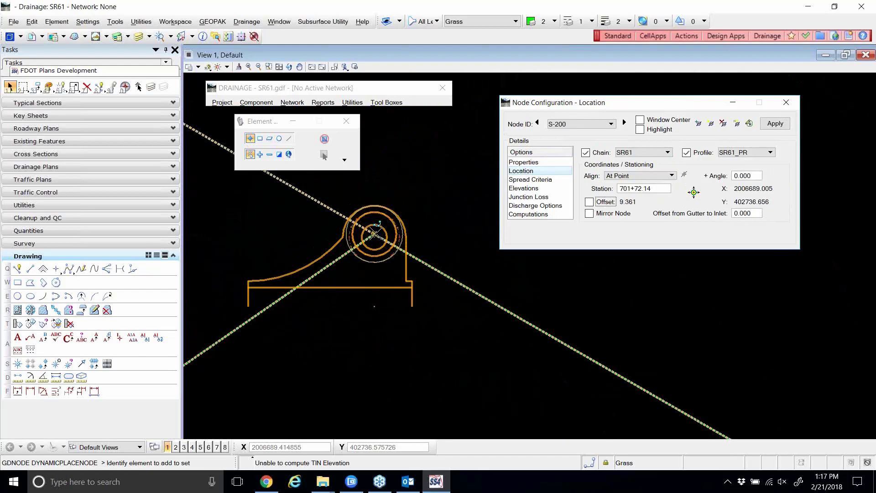
scroll(374, 234, down, 6)
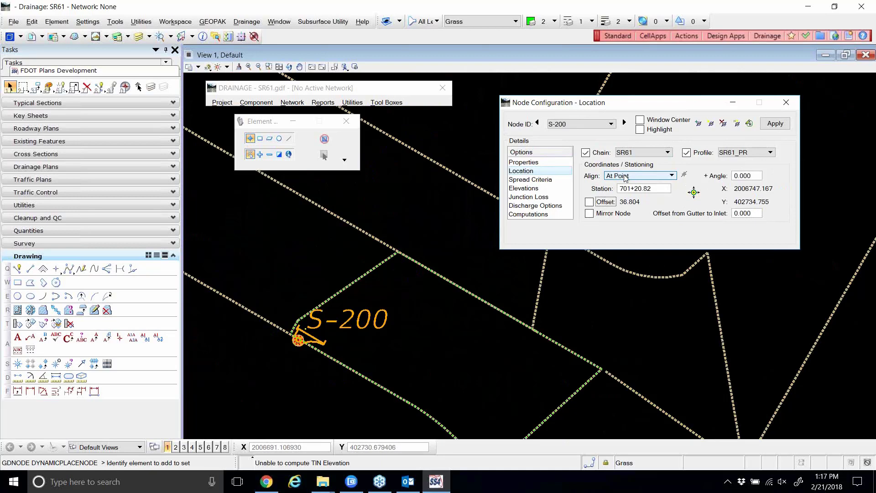
click(589, 203)
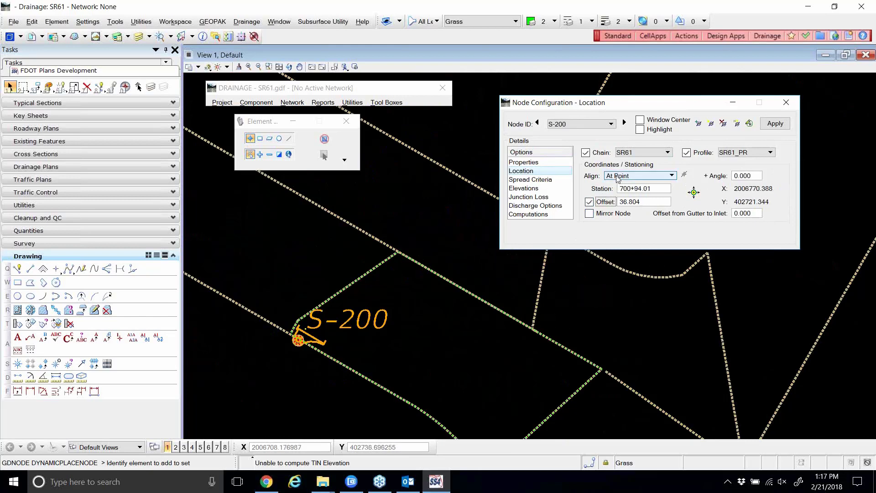
click(589, 202)
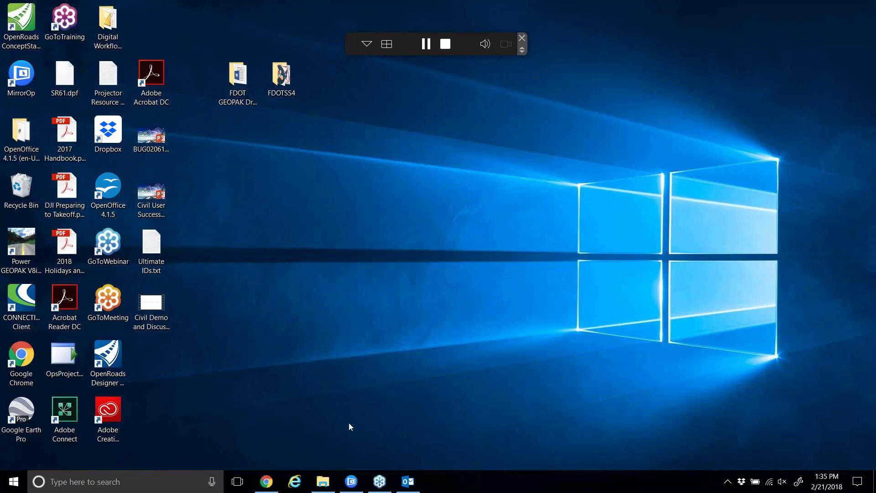
click(323, 481)
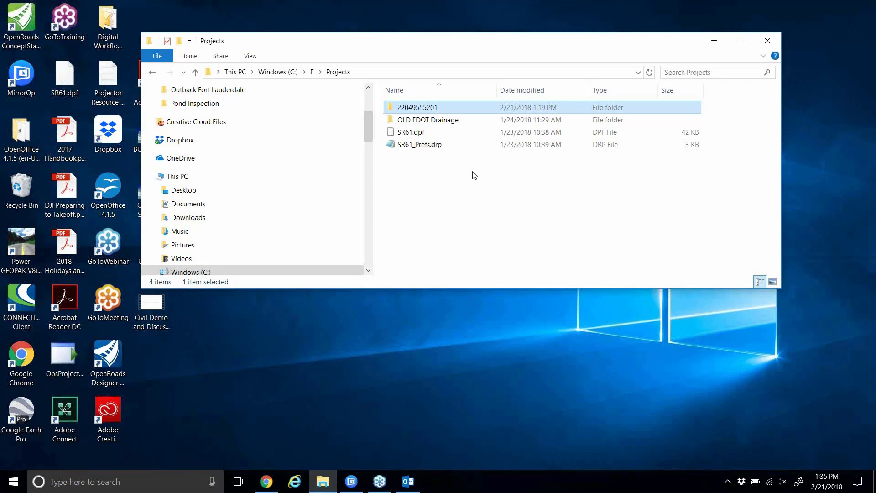
drag(416, 46, 401, 144)
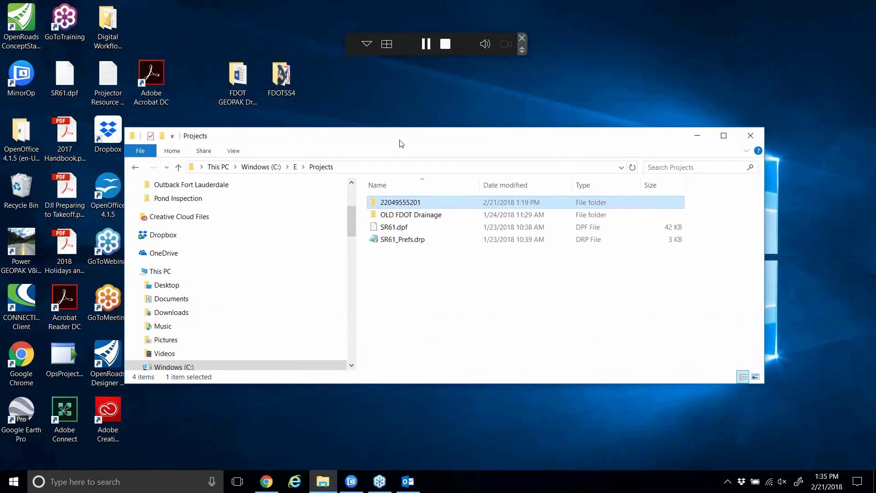
key(Delete)
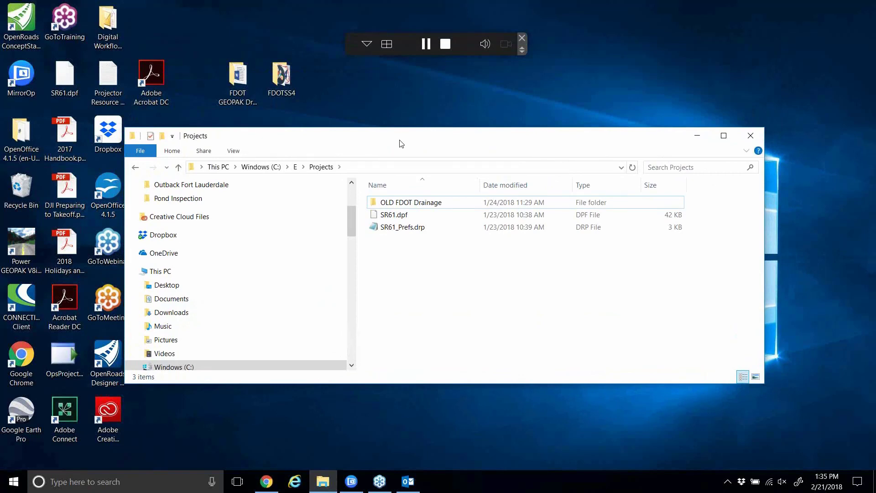
- Open the Dataset folder inside the desktop's FDOT GEOPAK Drainage folder, arranging its window below the Projects window
double_click(243, 95)
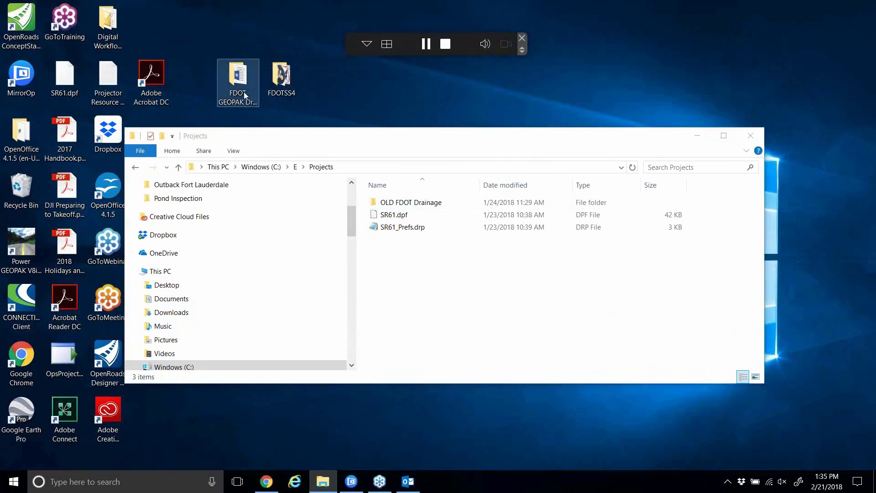
drag(290, 155, 287, 214)
drag(316, 137, 315, 28)
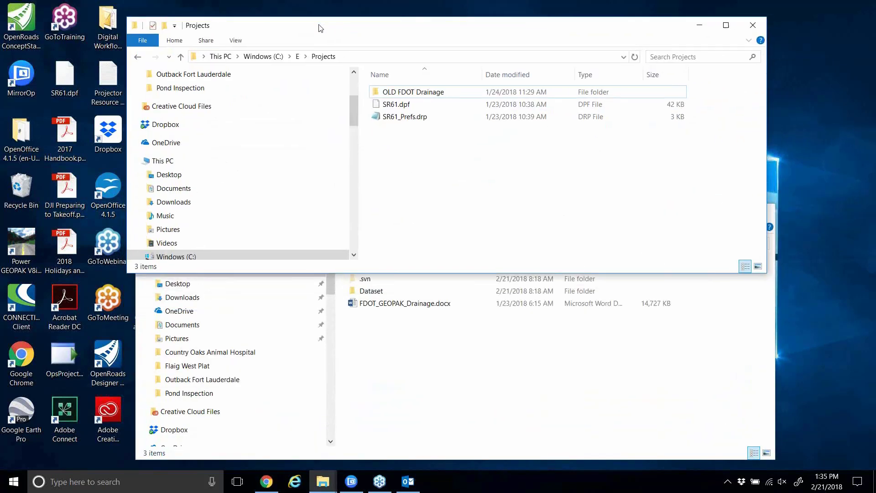
click(405, 422)
double_click(372, 291)
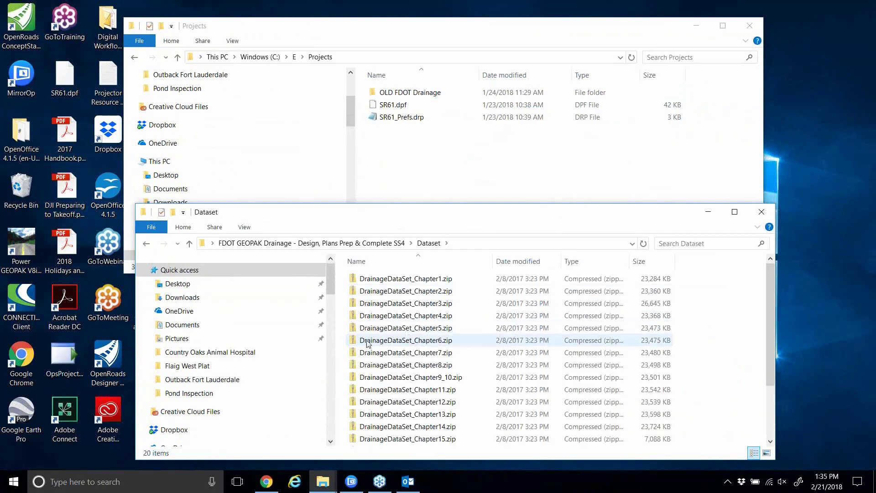
double_click(372, 332)
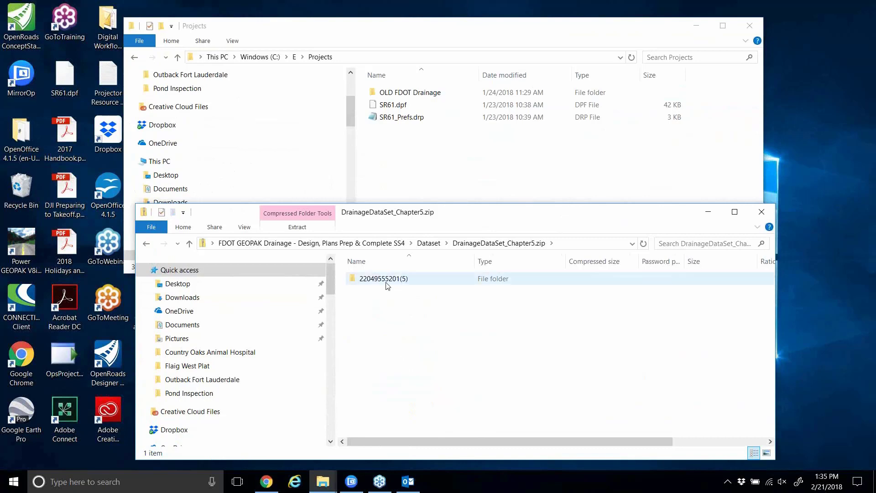
double_click(387, 283)
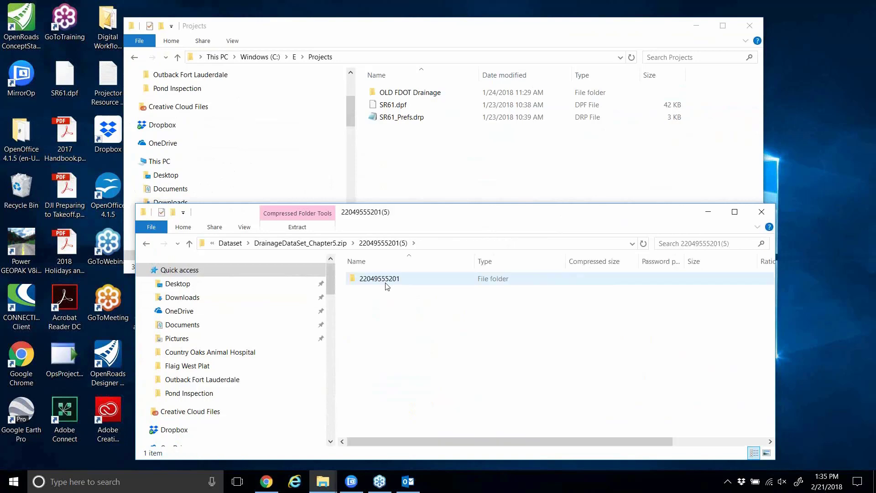
click(387, 282)
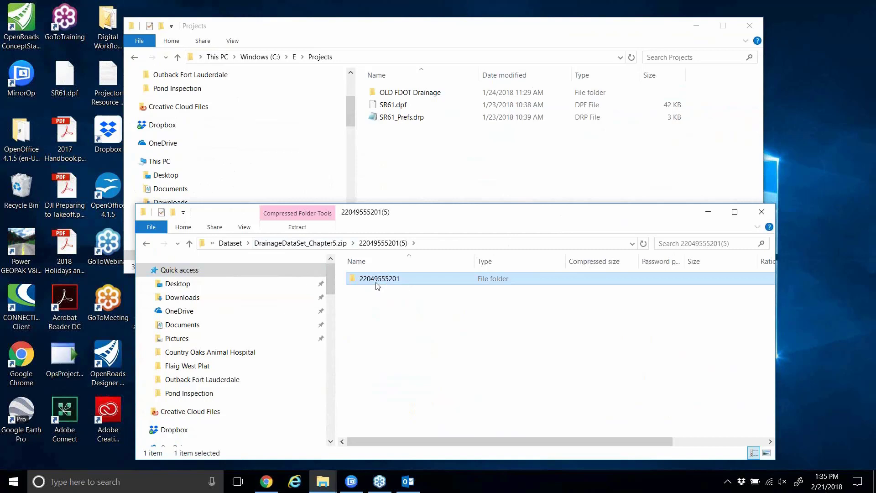
drag(378, 284, 464, 155)
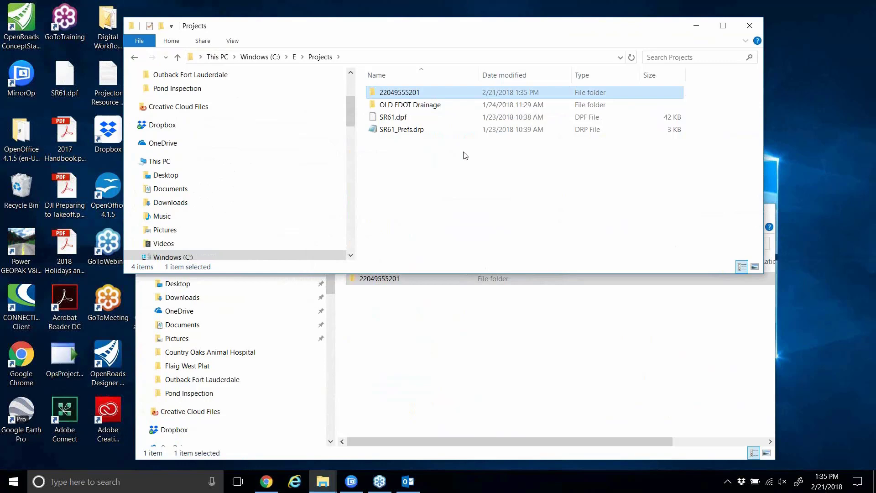
double_click(393, 93)
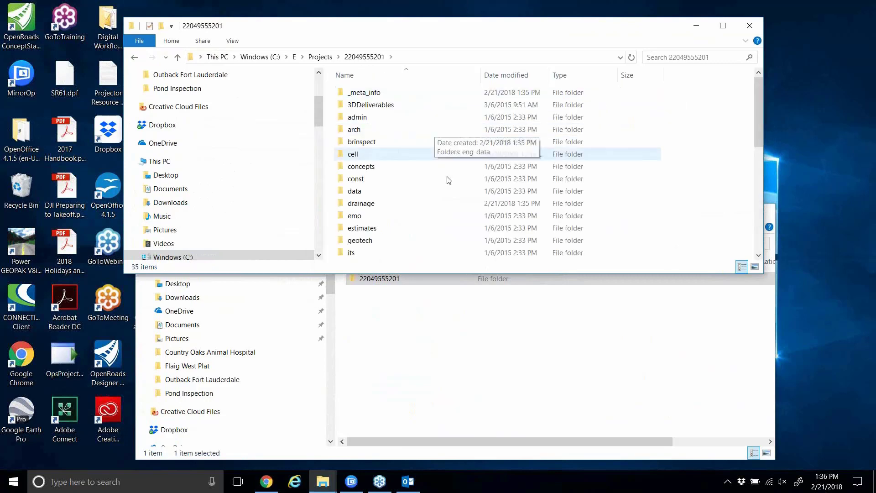
scroll(442, 148, down, 7)
scroll(442, 152, up, 7)
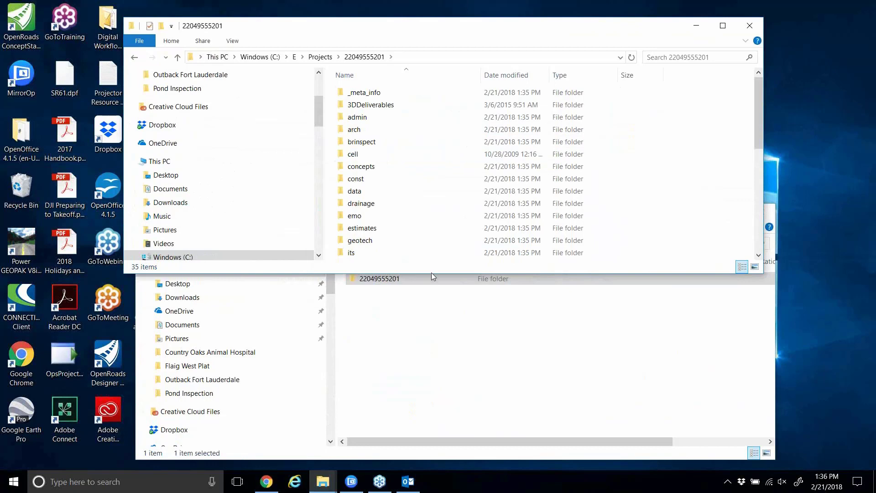
drag(434, 277, 454, 386)
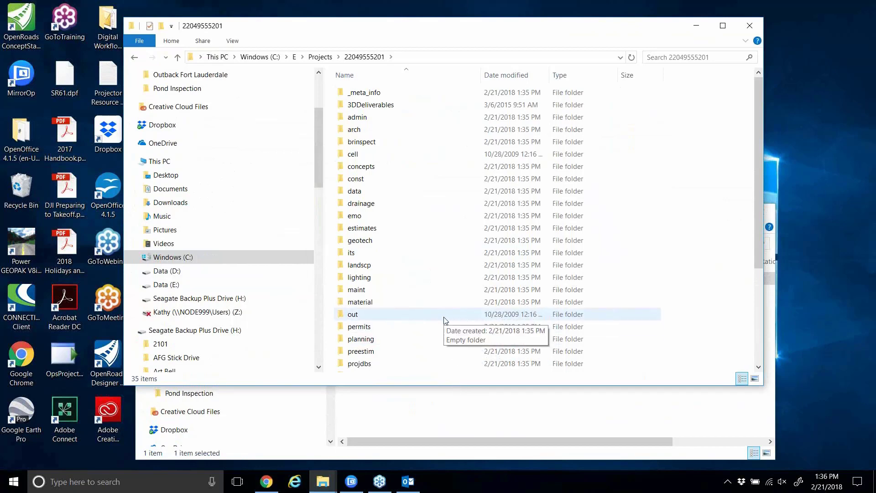
click(390, 96)
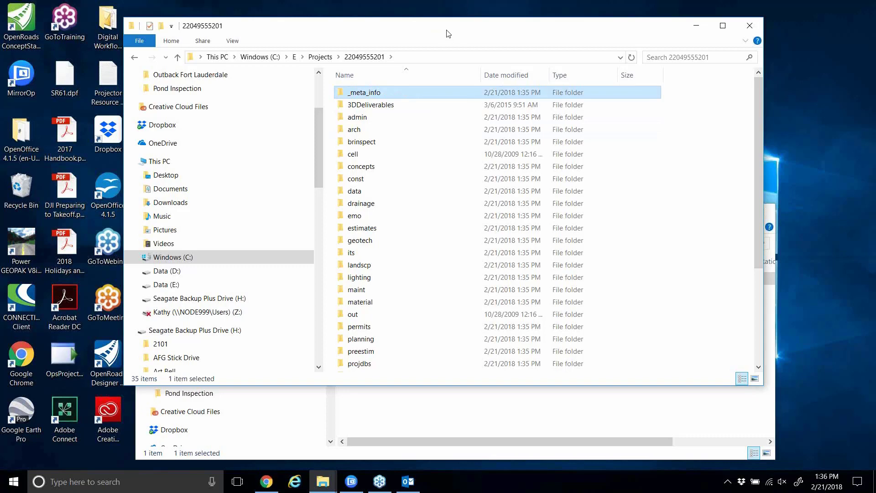
drag(456, 30, 388, 43)
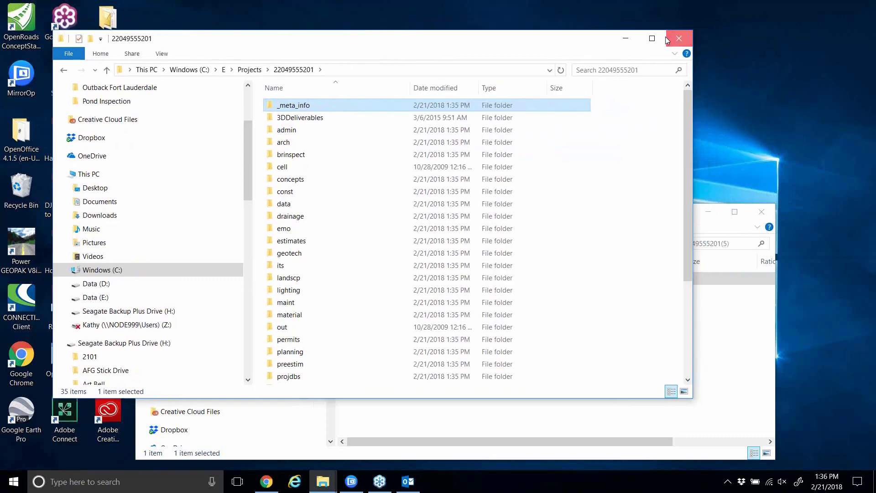
click(678, 38)
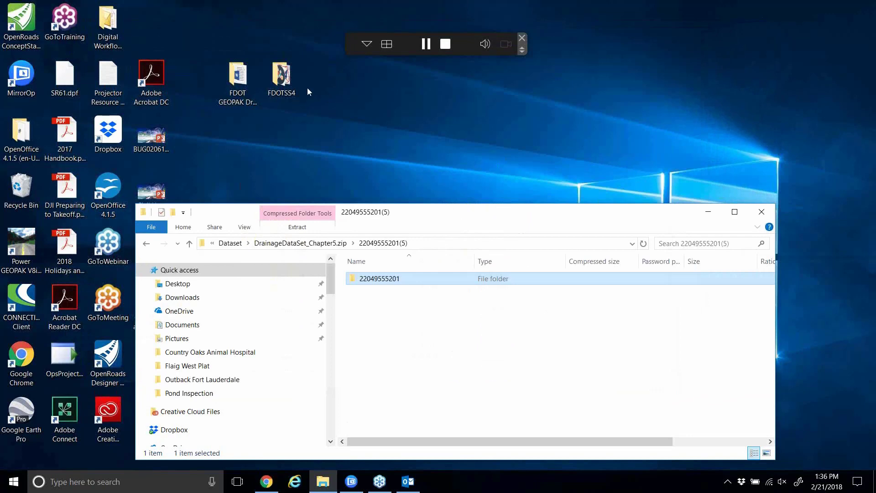
- Launch FDOTSS4 for PowerGEOPAK from the desktop's FDOTSS4 folder and close the Chapter 5 dataset window
click(282, 89)
double_click(283, 91)
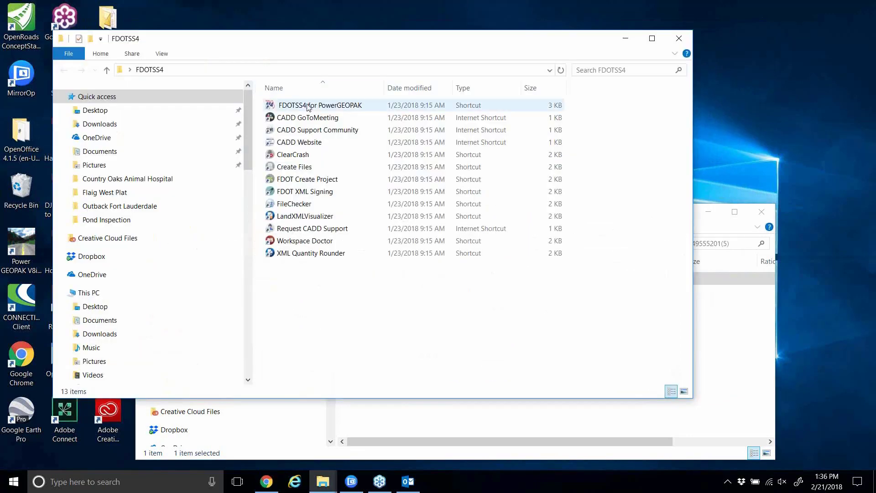
double_click(307, 105)
click(758, 363)
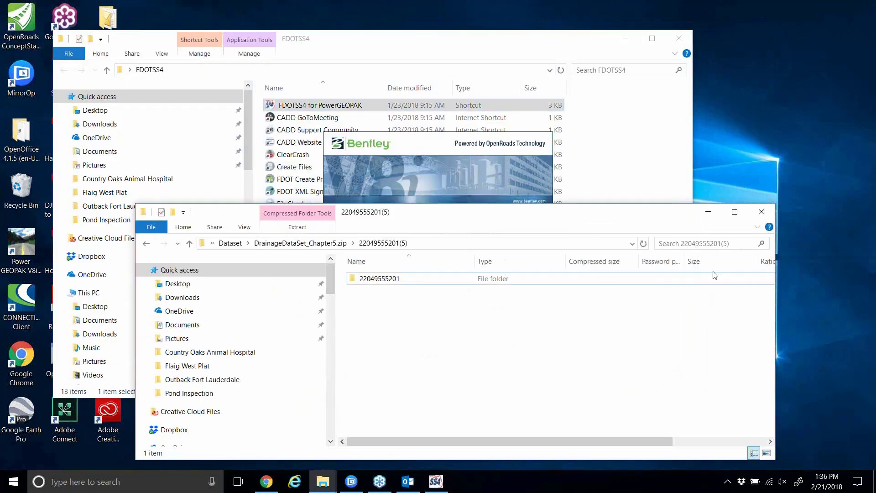
drag(650, 214, 560, 165)
click(675, 171)
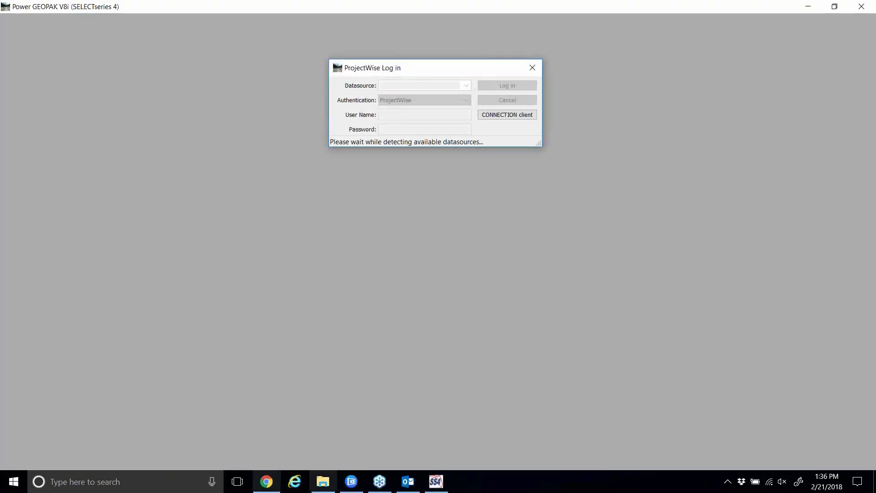
- Skip the ProjectWise login and open DRPRRD01.DGN from the project's drainage folder, with View 1 maximized
mouse_move(406, 479)
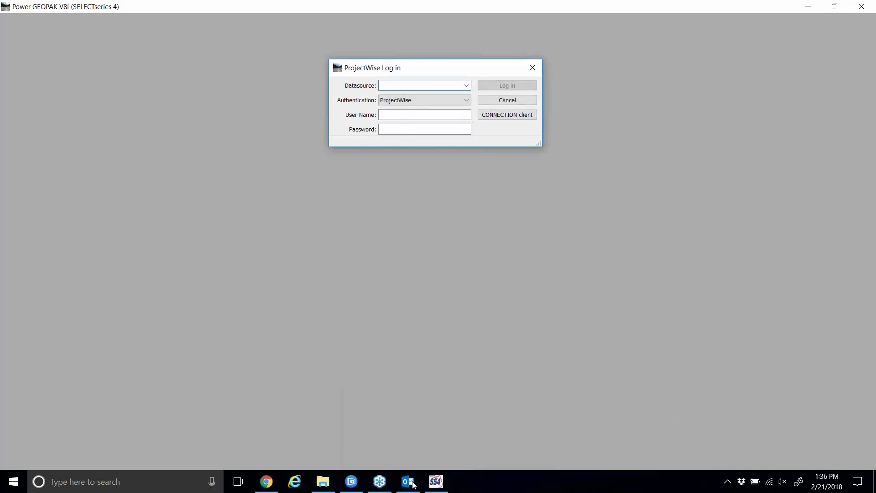
click(507, 101)
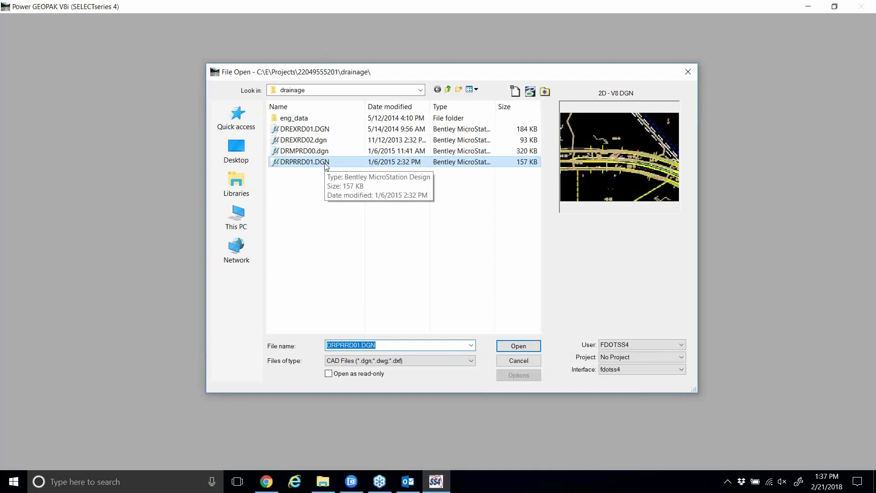
click(511, 349)
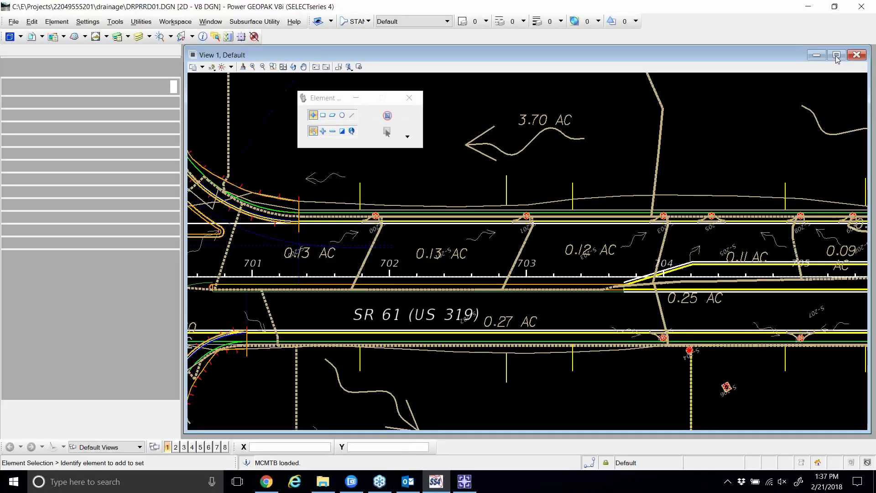
click(836, 55)
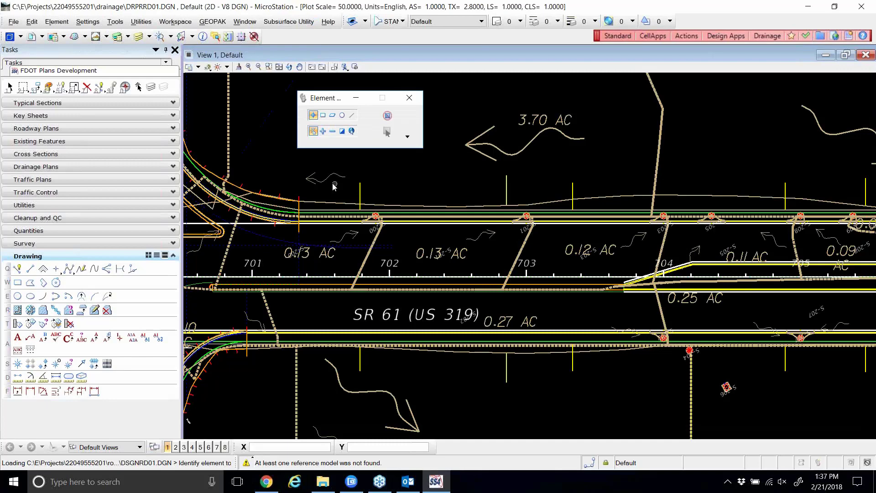
drag(336, 98, 332, 90)
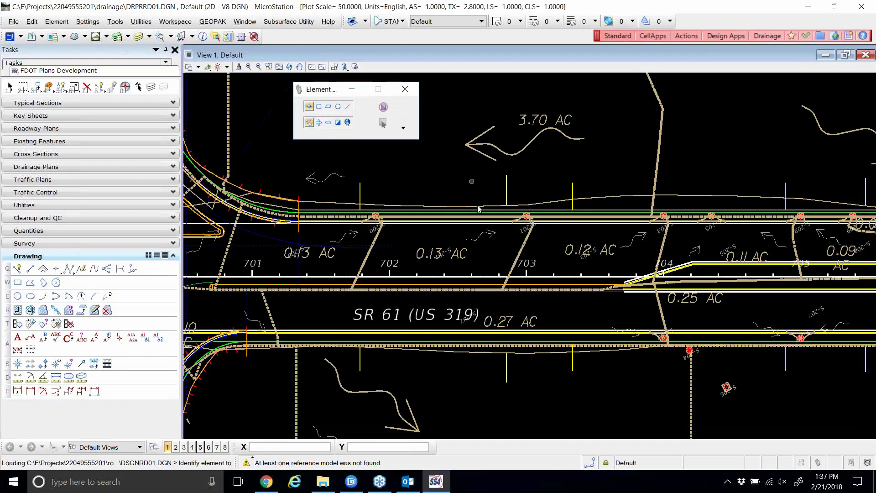
scroll(477, 209, down, 1)
scroll(423, 281, up, 1)
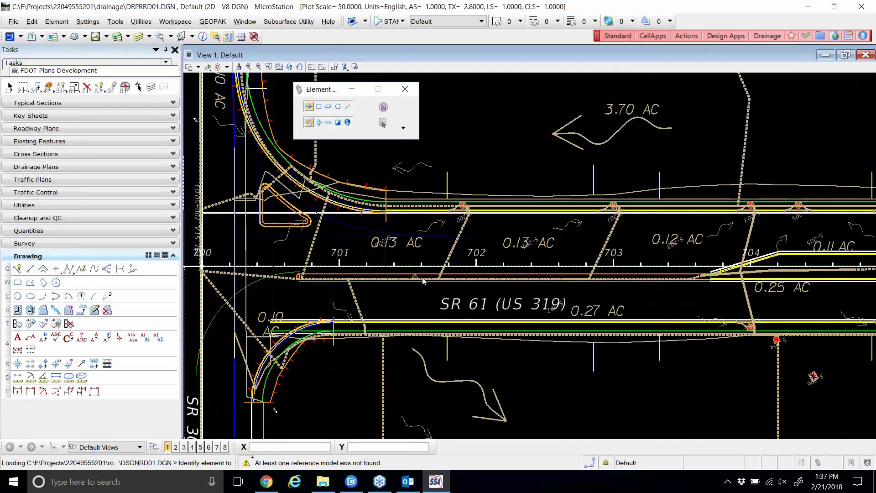
mouse_move(434, 277)
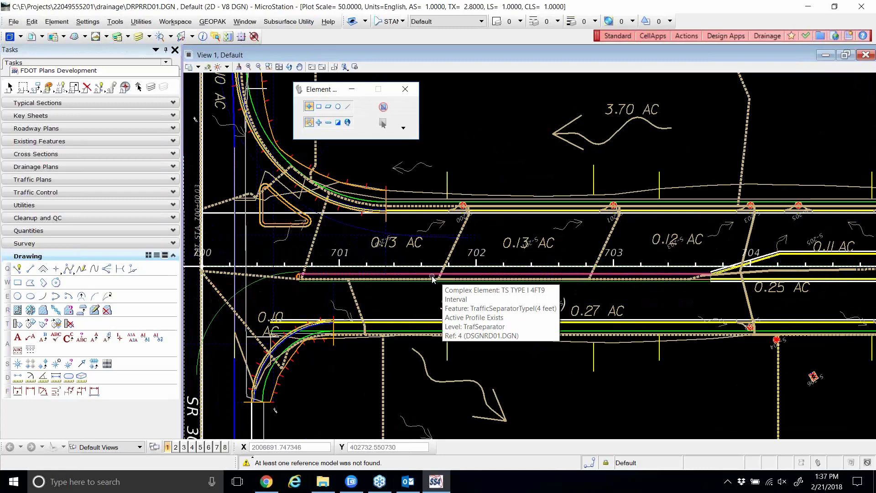
- Try to start the Drainage application from the Drainage Plans tasks, with the Drawing task group collapsed
click(173, 255)
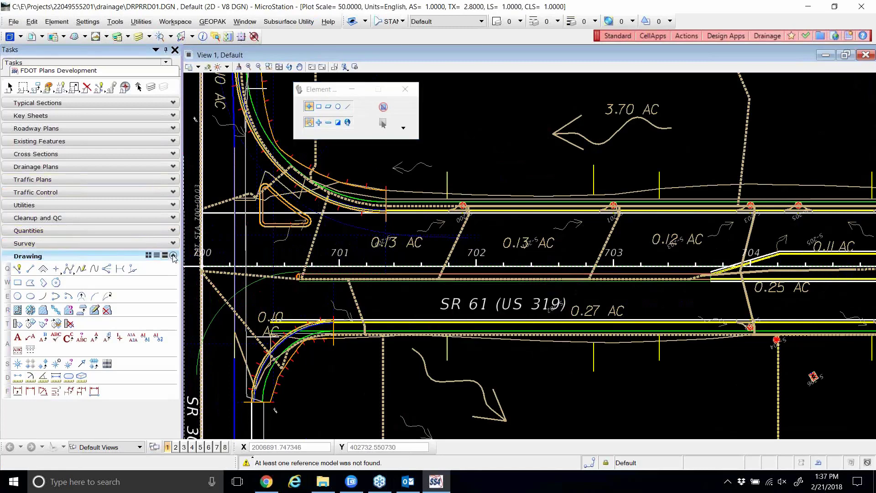
click(173, 256)
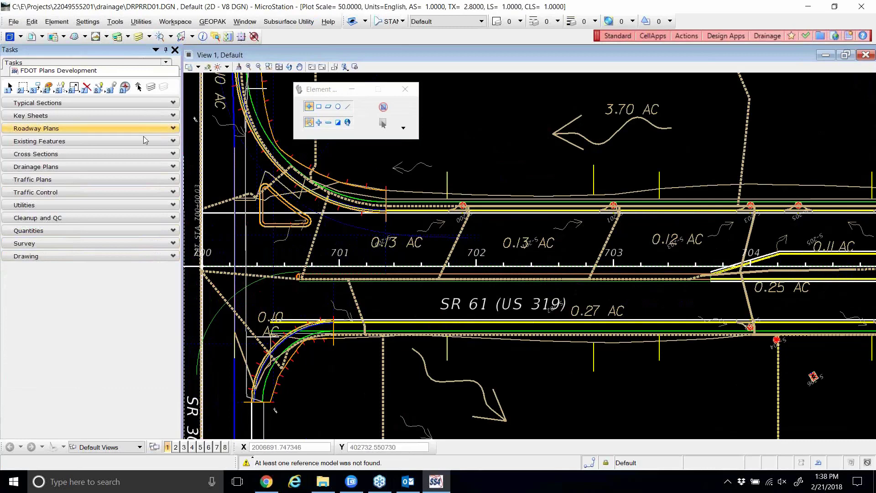
click(173, 167)
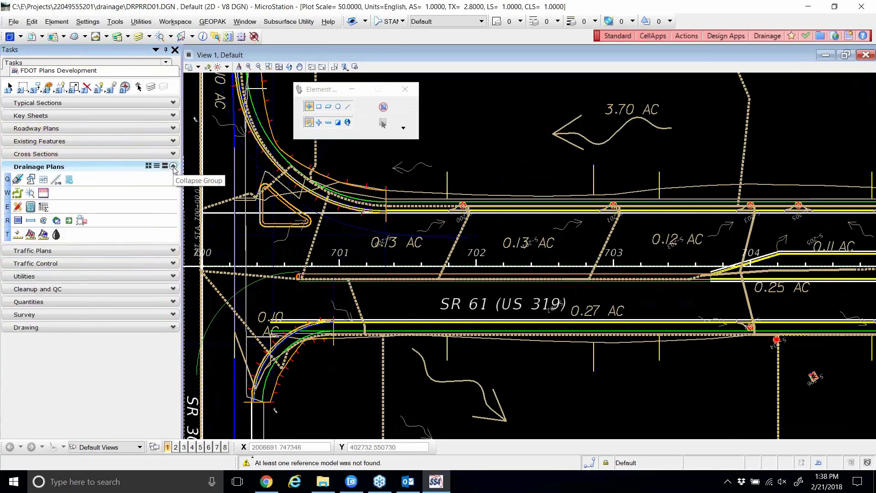
click(18, 179)
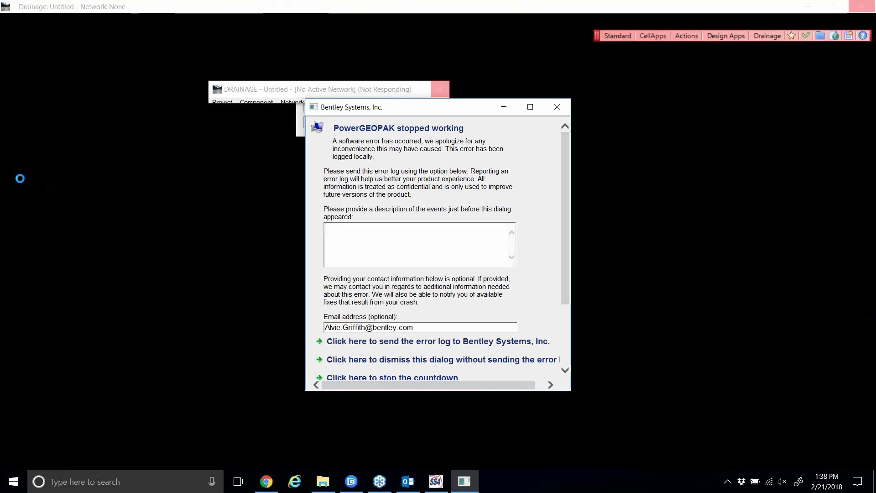
- Run ClearCrash from the FDOTSS4 folder to end the hung PowerGEOPAK session, and relaunch FDOTSS4 for PowerGEOPAK with DRPRRD01.DGN
click(323, 481)
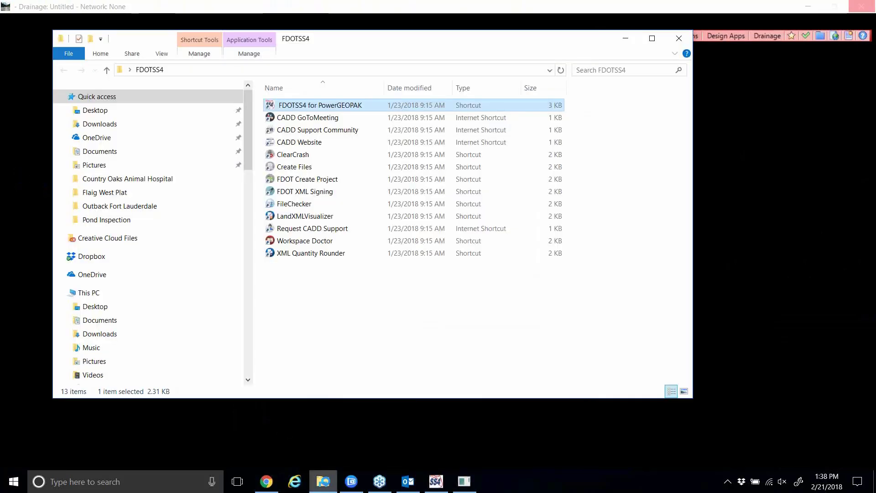
mouse_move(296, 158)
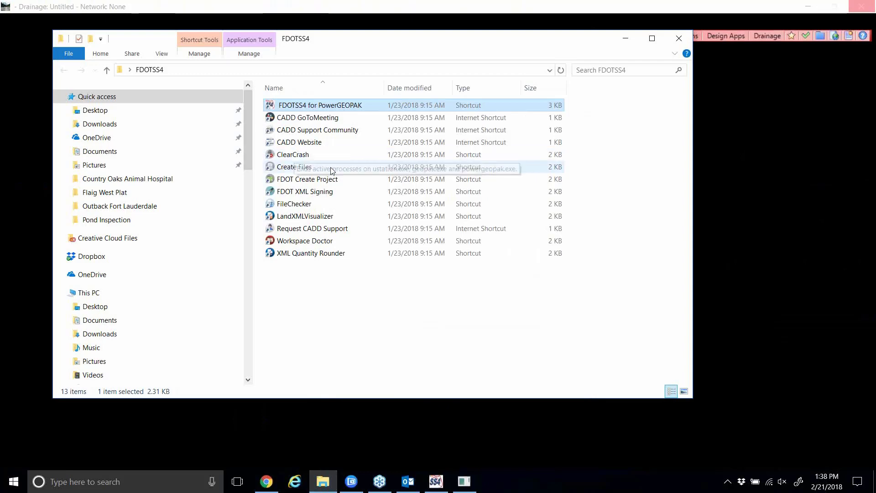
double_click(308, 158)
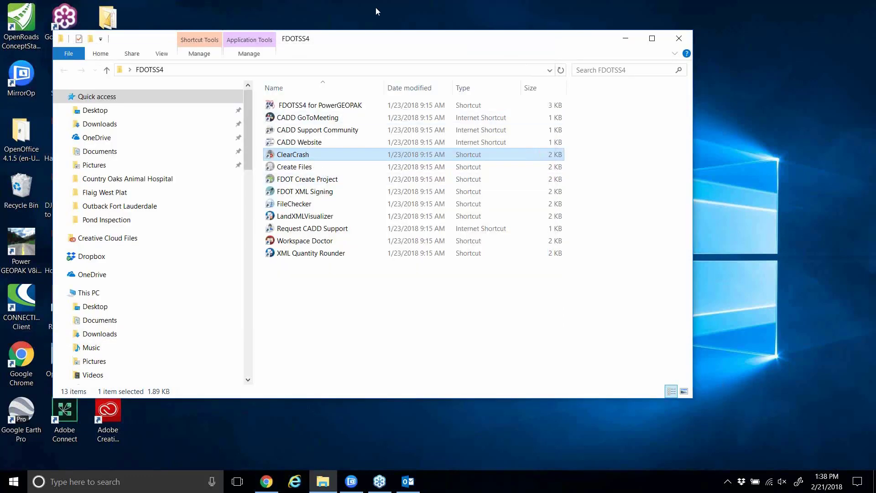
drag(400, 38, 451, 52)
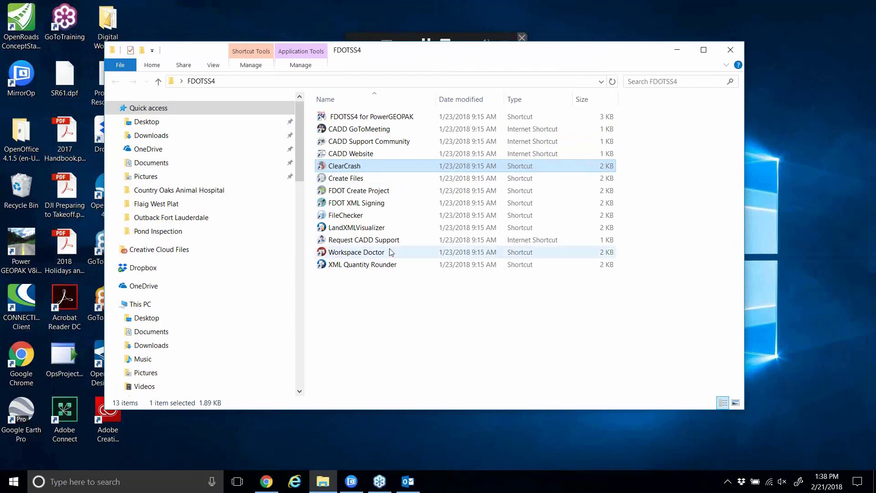
click(393, 119)
double_click(393, 117)
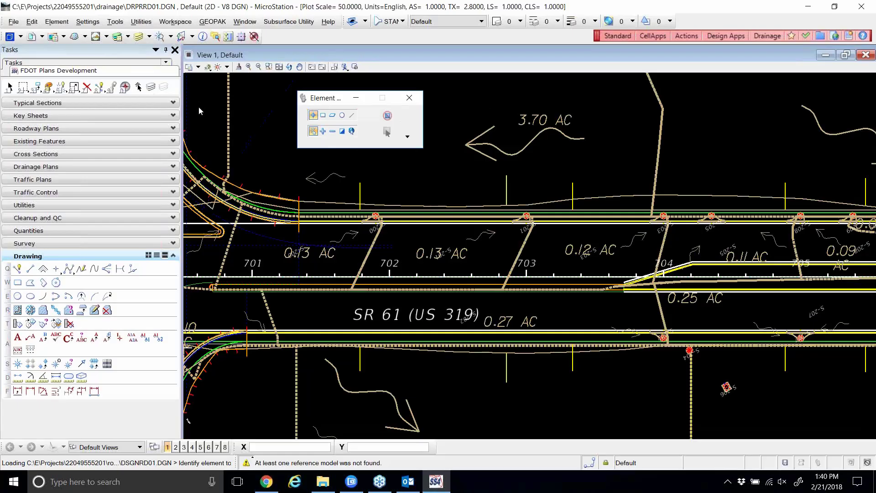
- Start the Drainage application from the Drainage Plans tasks and load the recent project SR61.gdf, acknowledging the criteria directory notice
click(152, 167)
click(17, 180)
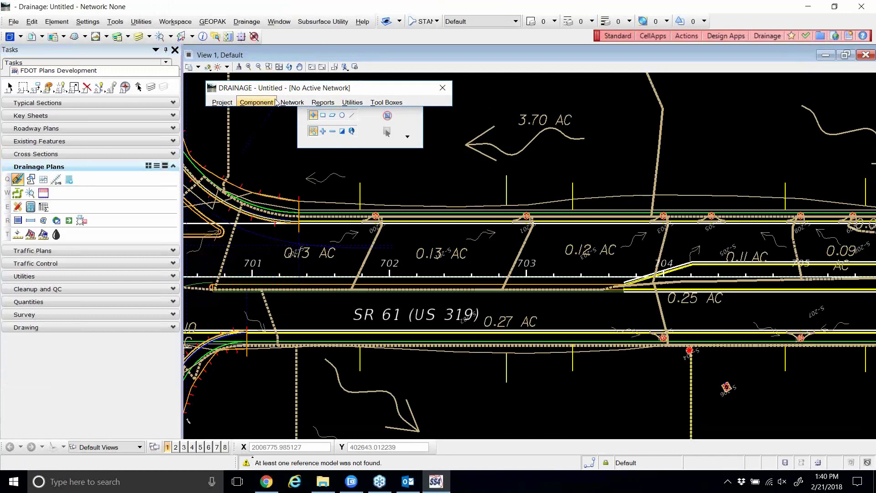
drag(266, 93, 276, 102)
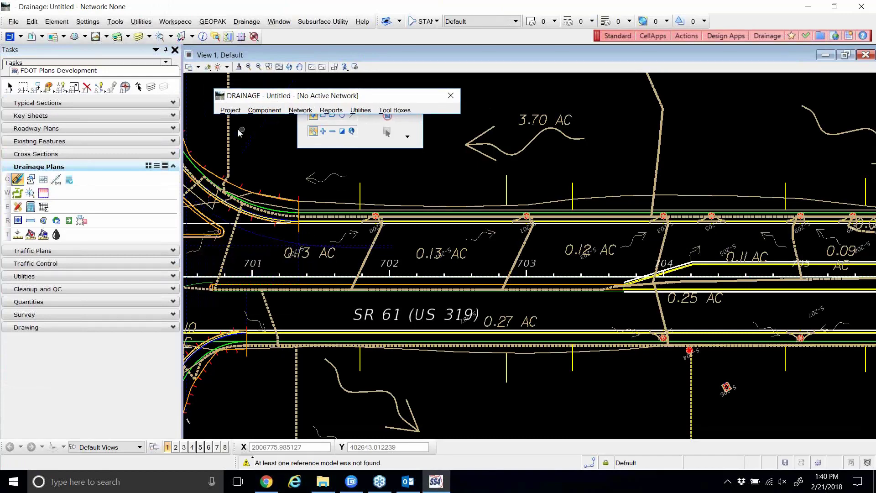
click(231, 111)
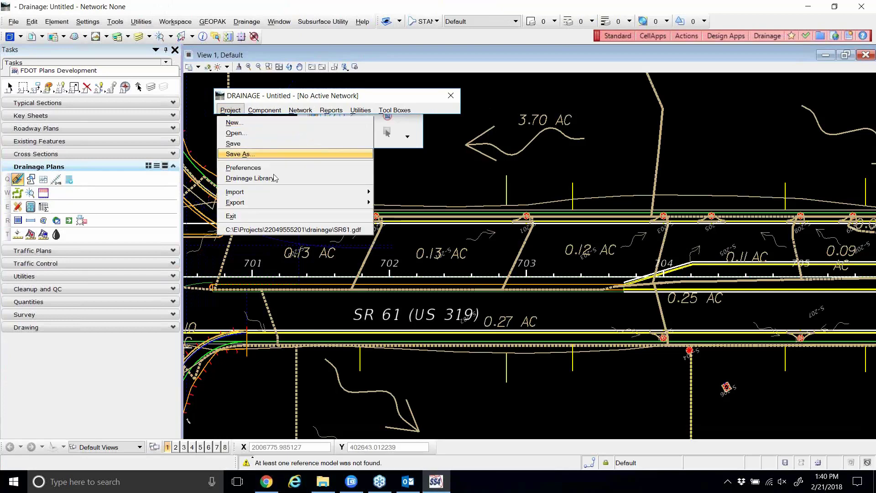
click(355, 229)
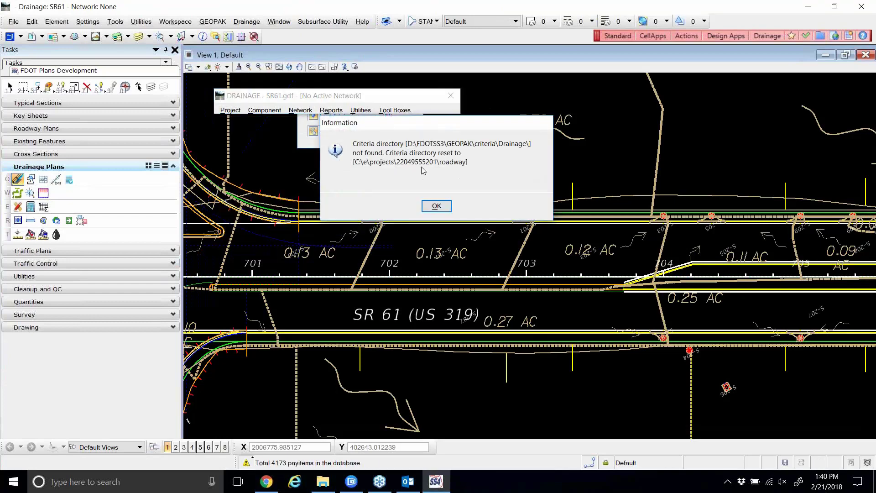
click(436, 206)
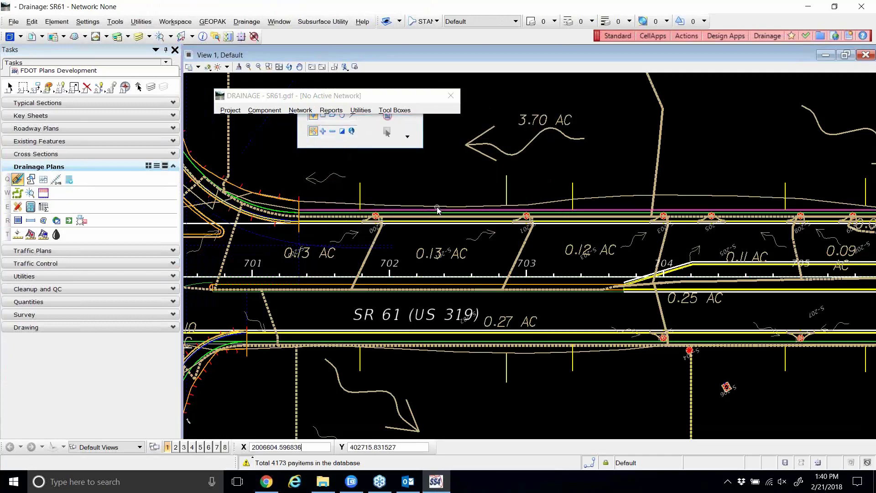
- Load the drainage preferences file SR61.dpf from the desktop into the SR61 project's preferences
click(233, 111)
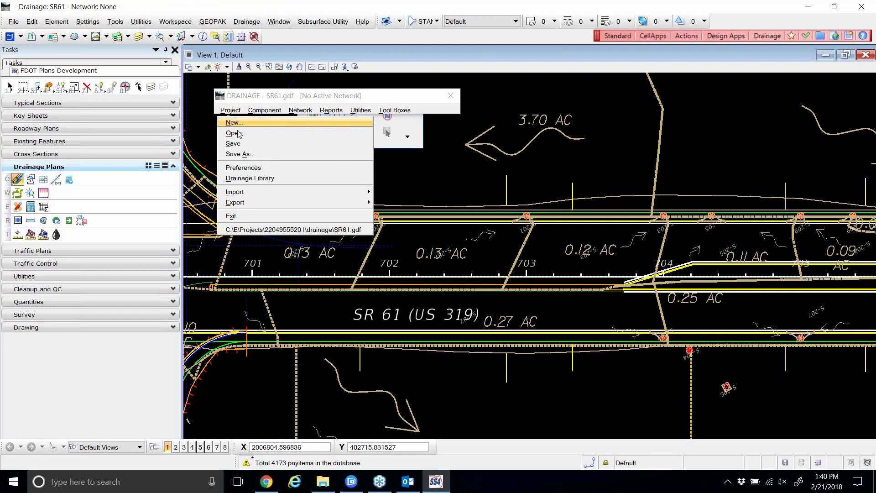
click(250, 168)
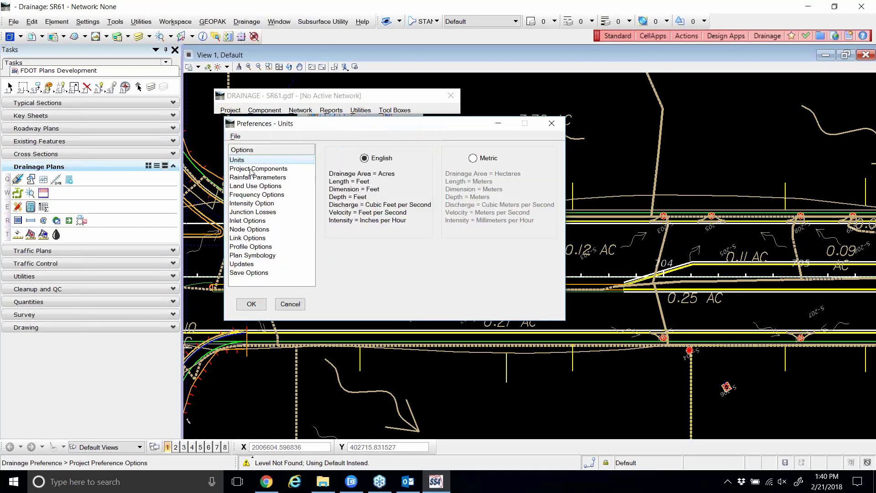
click(237, 137)
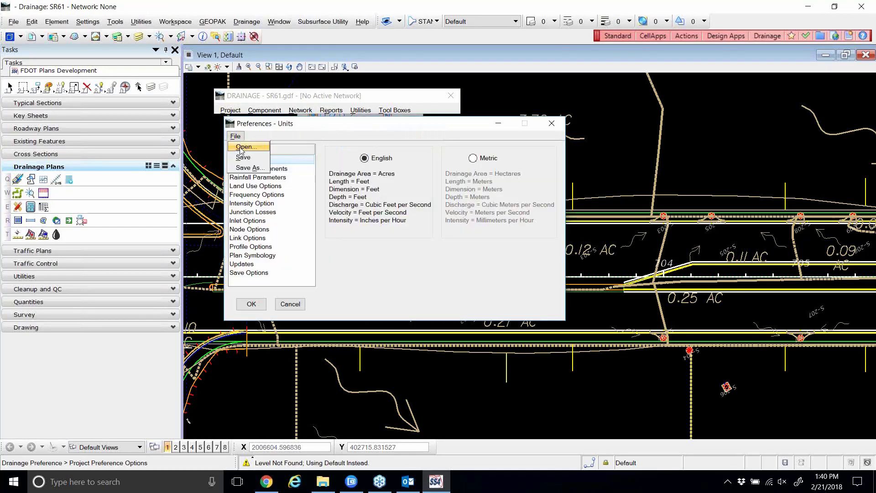
click(243, 146)
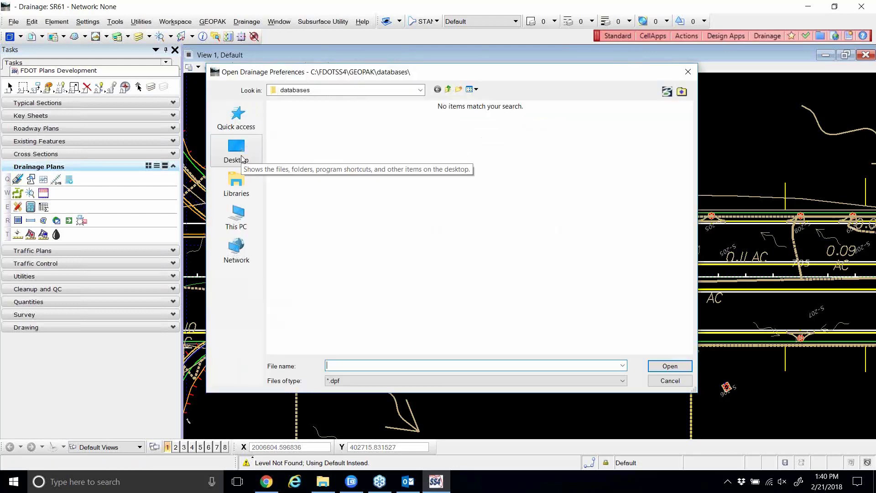
click(240, 151)
click(554, 210)
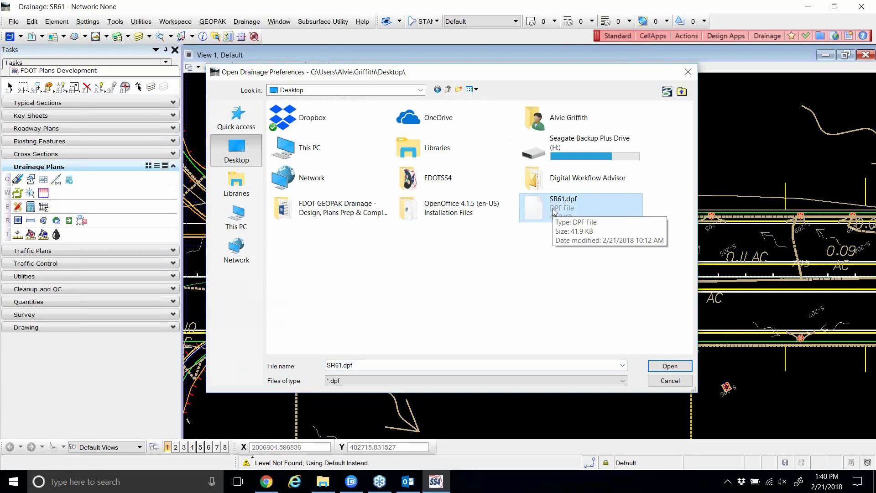
click(659, 366)
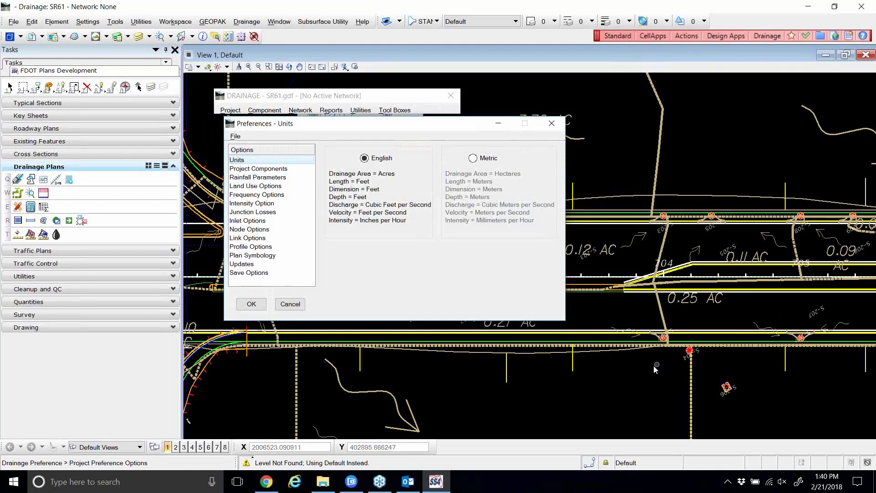
- Apply the loaded drainage preferences and store the changes, without attaching the shape file RDXSRD01.DGN as a reference
click(252, 305)
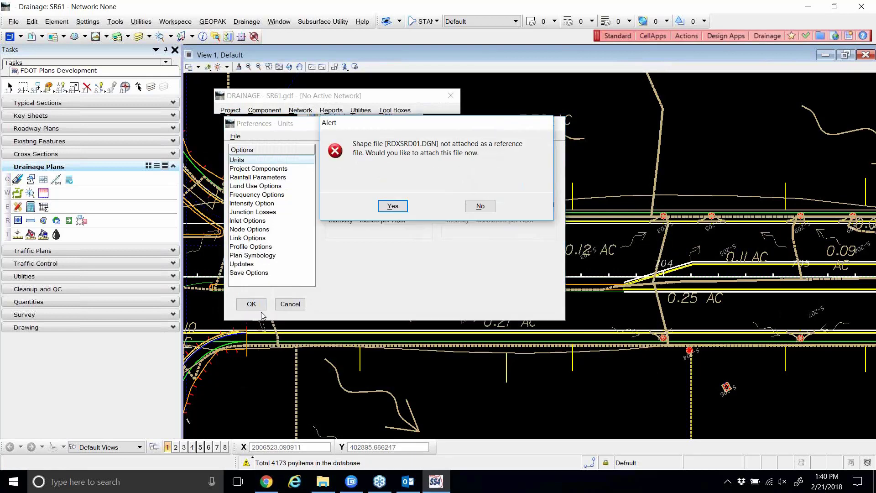
click(481, 206)
click(436, 206)
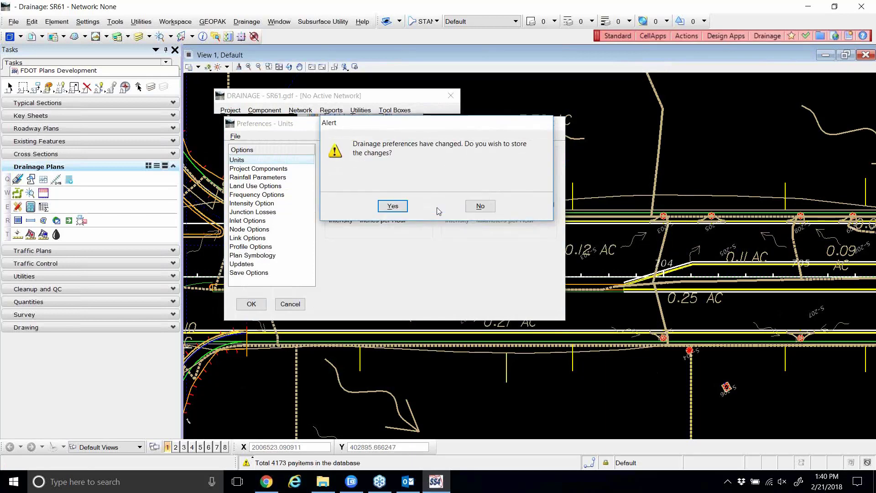
click(391, 207)
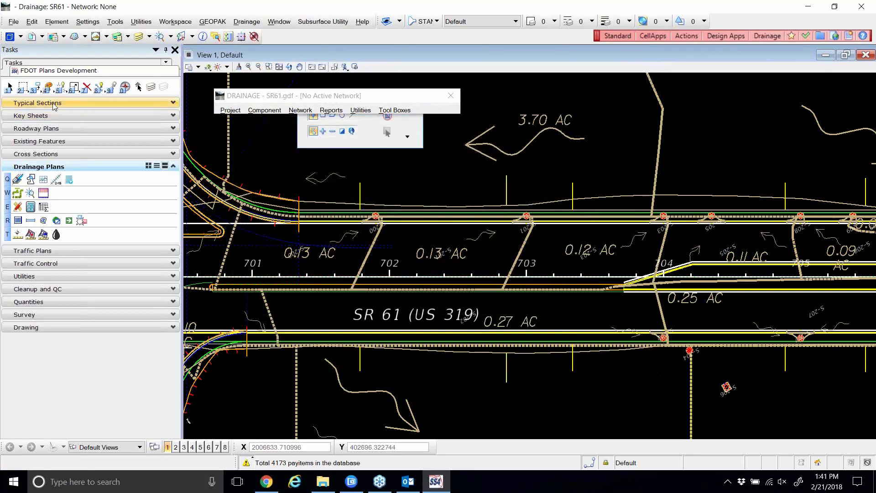
- Activate Element Selection and move the Drainage and Element Selection windows apart so both are accessible
click(11, 87)
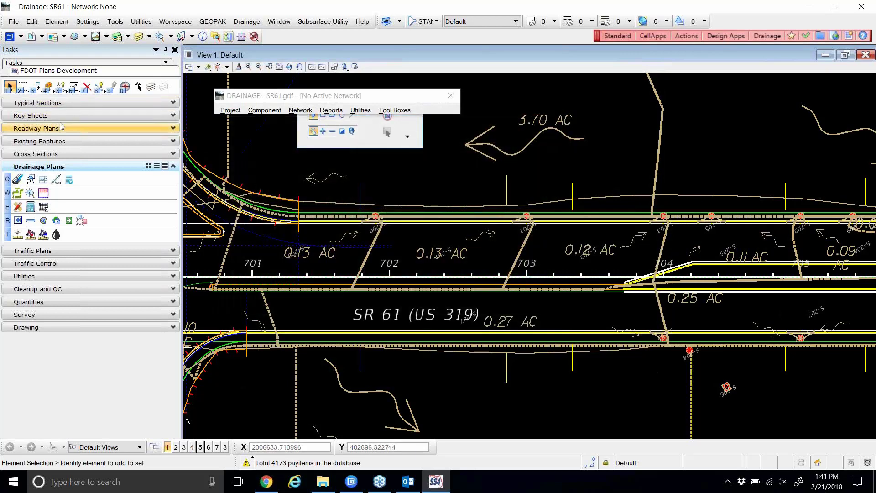
scroll(375, 216, up, 5)
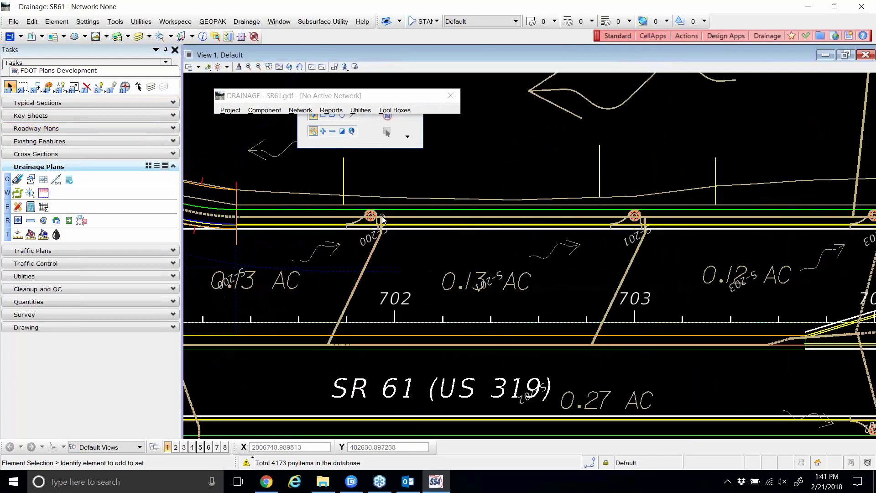
scroll(375, 216, down, 5)
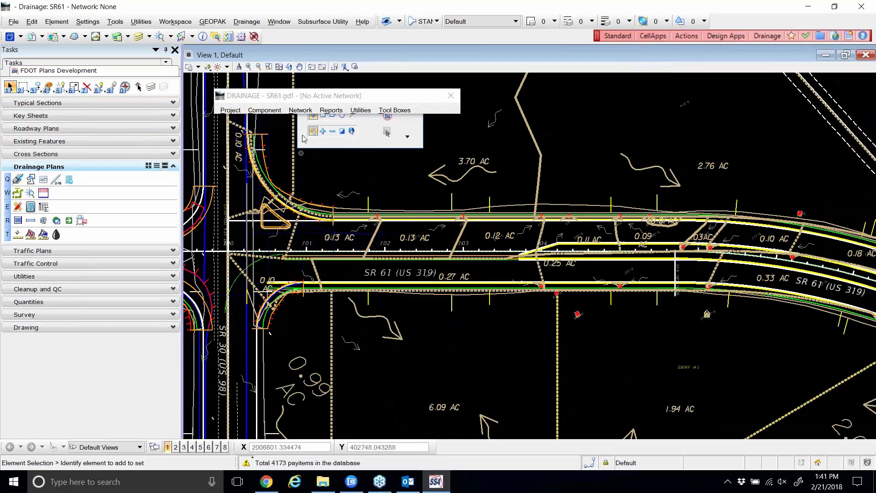
drag(315, 97, 310, 93)
drag(365, 139, 502, 150)
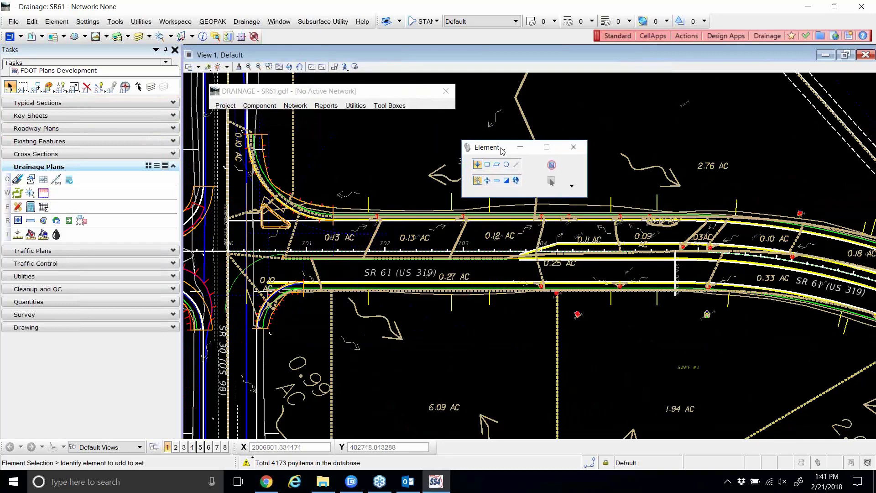
- Update all drainage areas in the SR61 project so the plan graphics use the loaded preferences
click(258, 107)
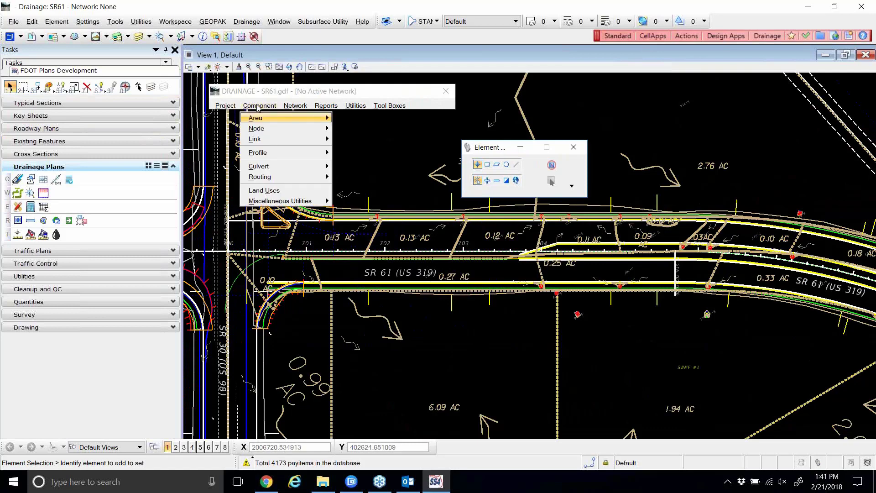
mouse_move(275, 116)
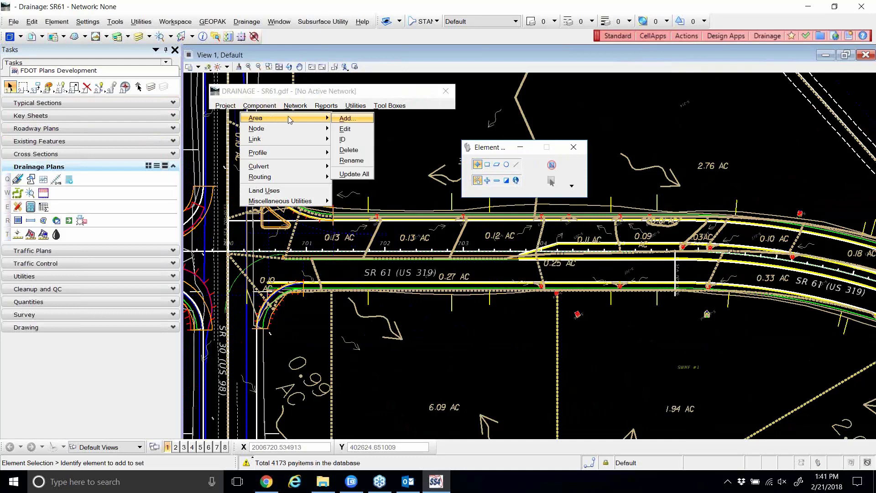
click(354, 174)
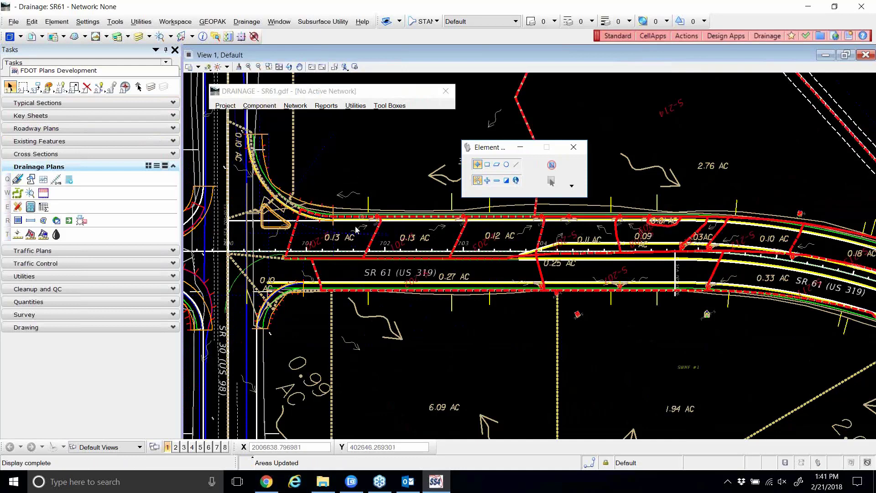
scroll(356, 230, up, 5)
scroll(456, 224, down, 3)
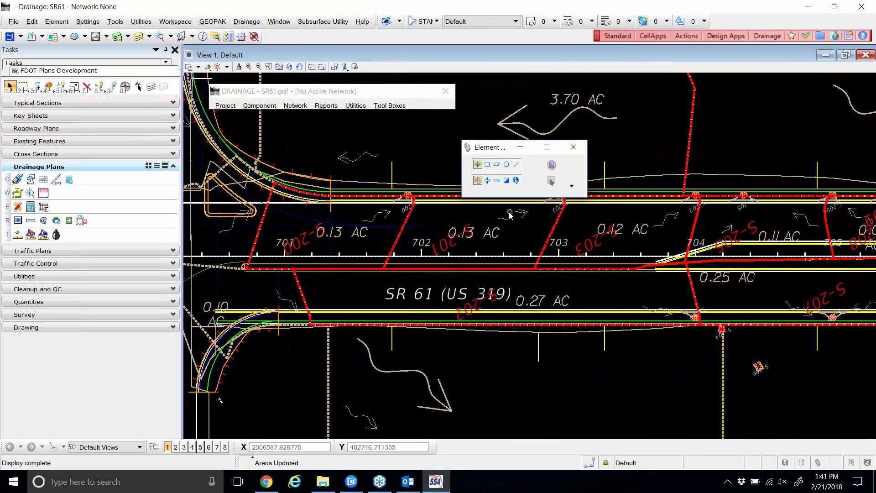
- Update all drainage nodes in the project and inspect the inlets at S-200 and S-201
click(267, 107)
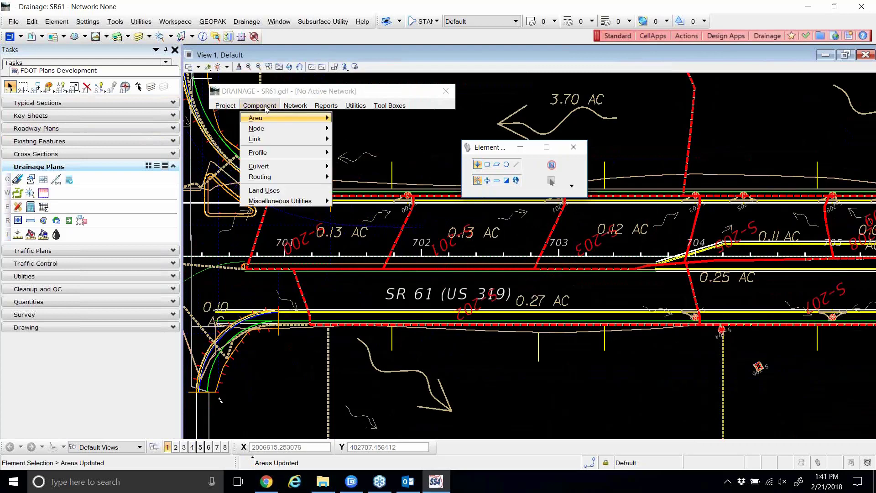
mouse_move(283, 132)
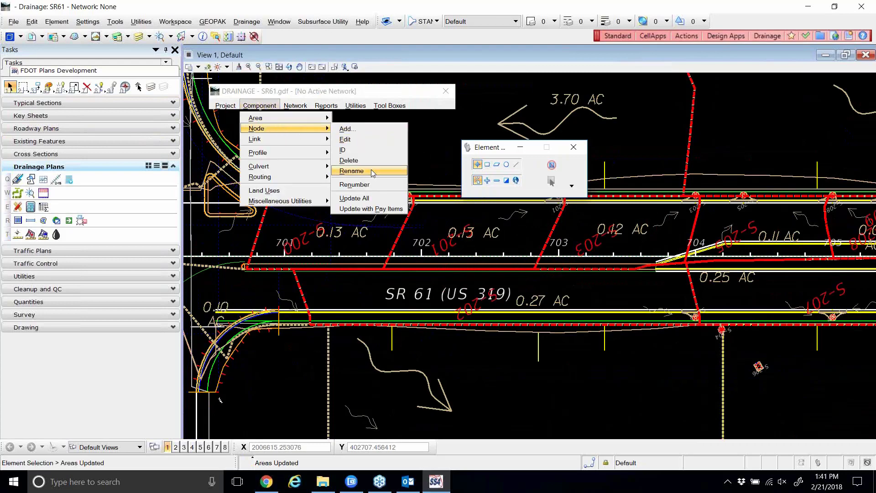
click(375, 200)
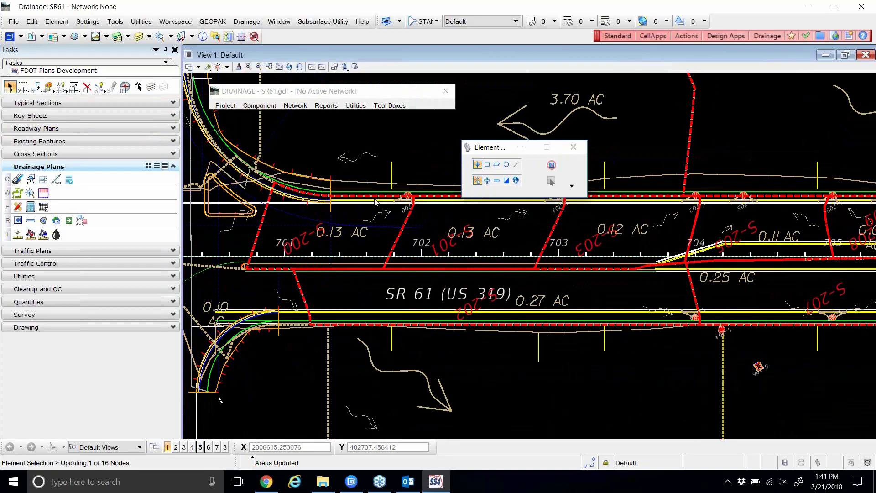
scroll(377, 212, up, 2)
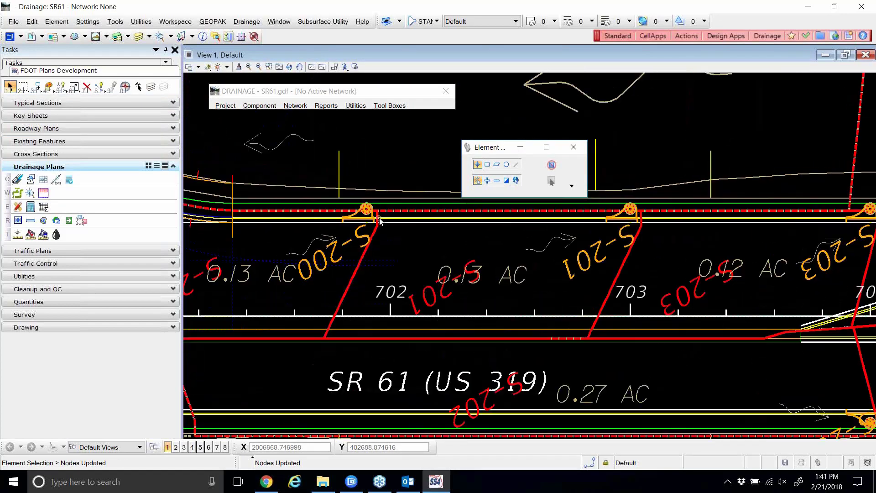
scroll(365, 211, up, 2)
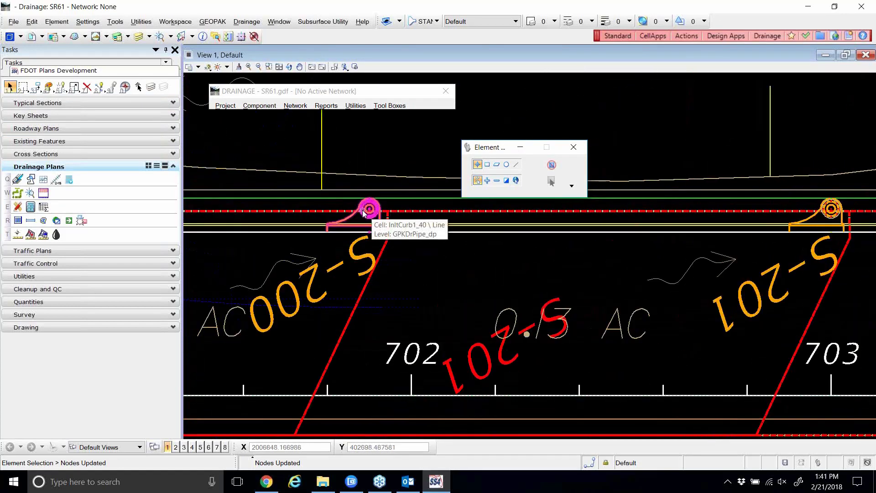
scroll(366, 201, down, 2)
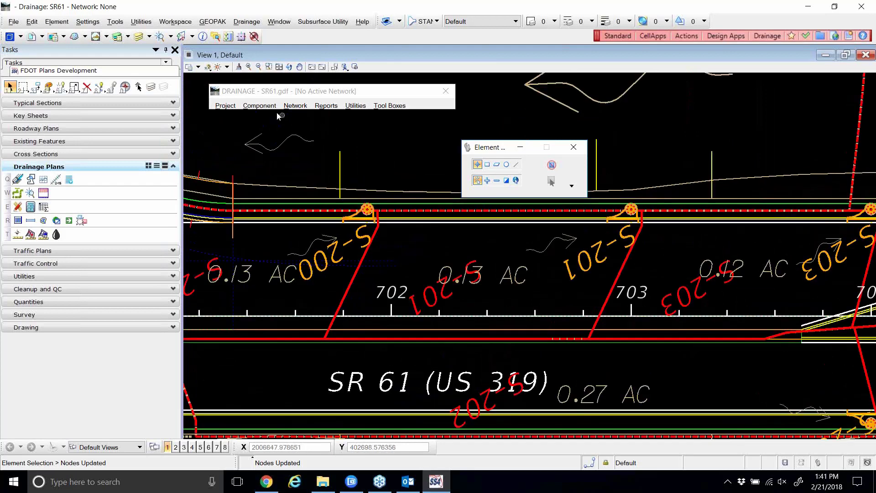
click(259, 105)
mouse_move(304, 140)
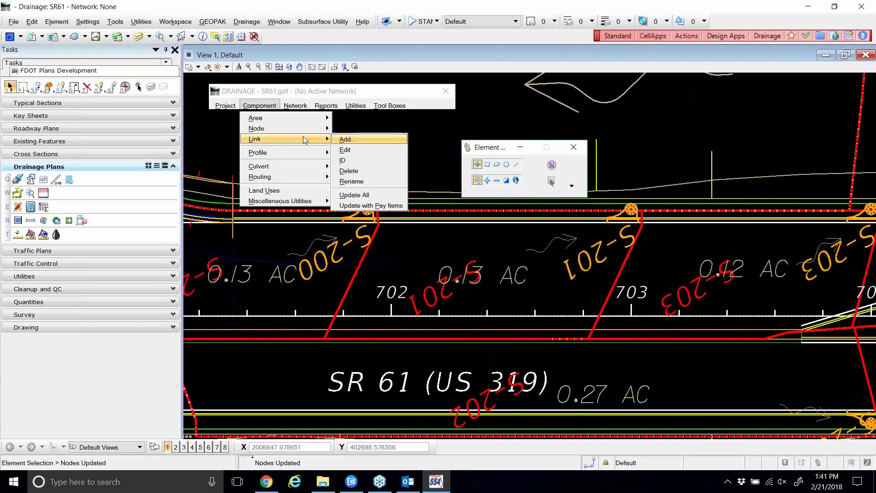
click(349, 140)
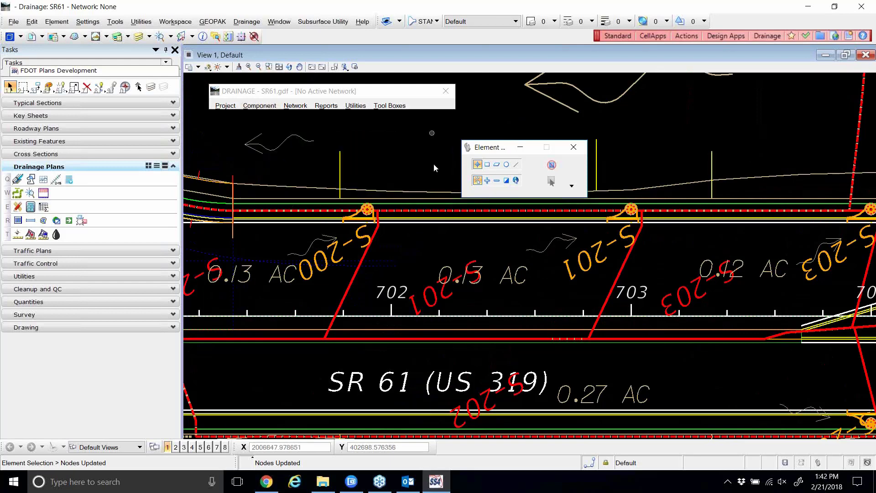
scroll(416, 209, down, 2)
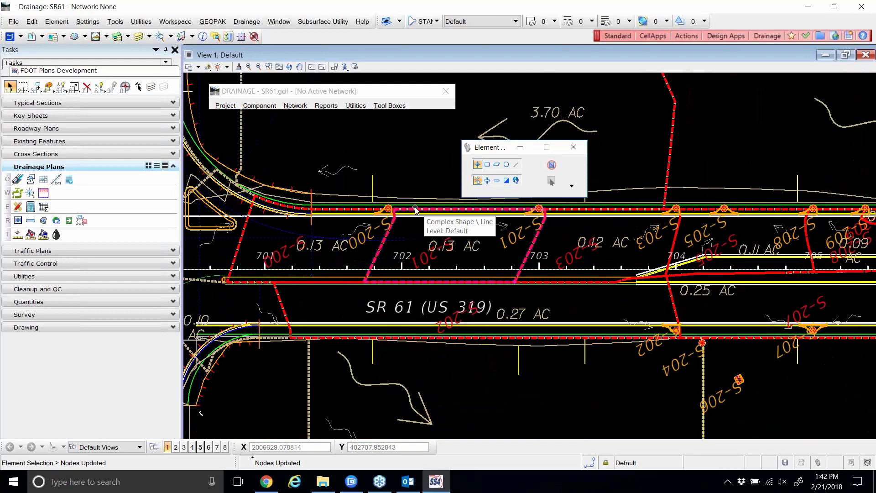
- Review the Plan Symbology preferences for areas, pipes and nodes, and close them without attaching RDXSRD01.DGN
click(231, 106)
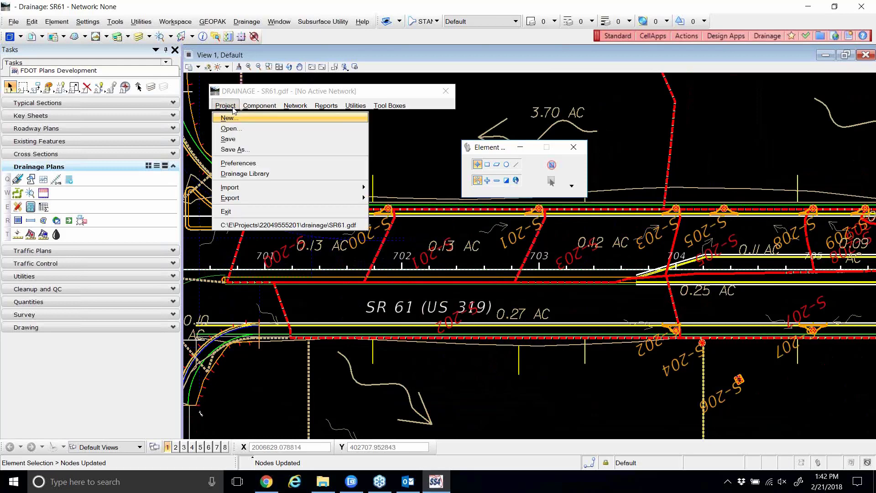
click(238, 164)
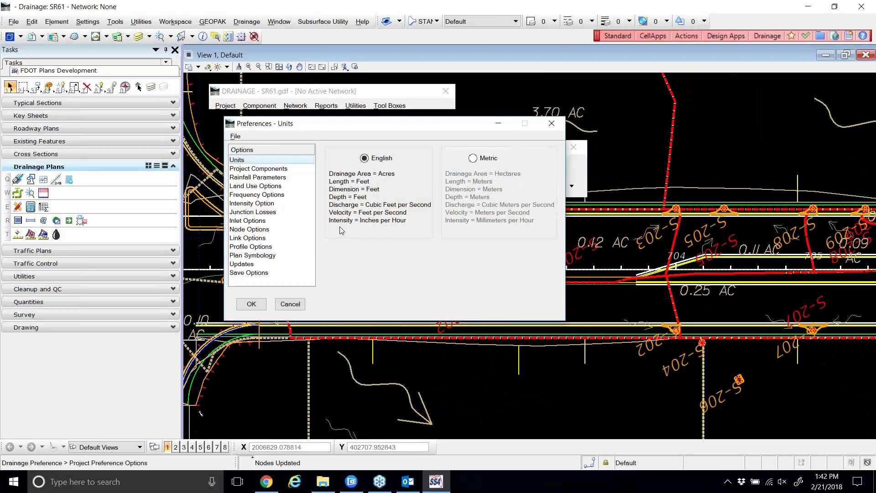
click(259, 256)
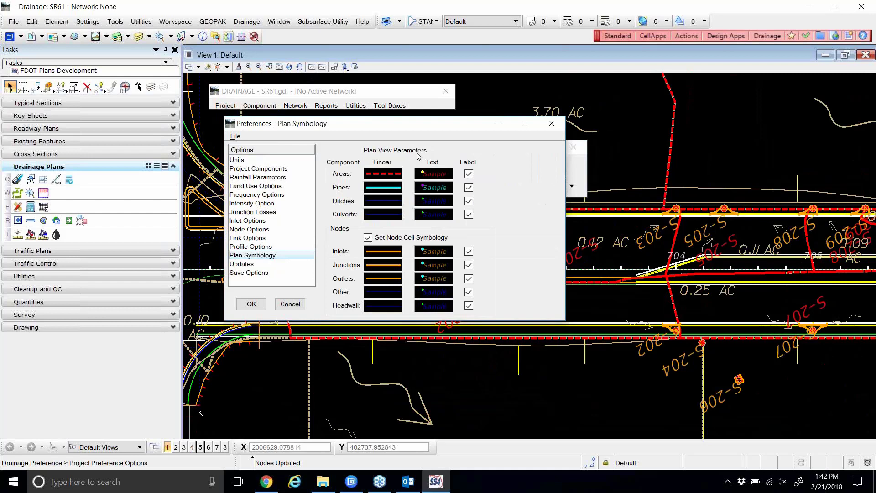
mouse_move(393, 176)
click(267, 305)
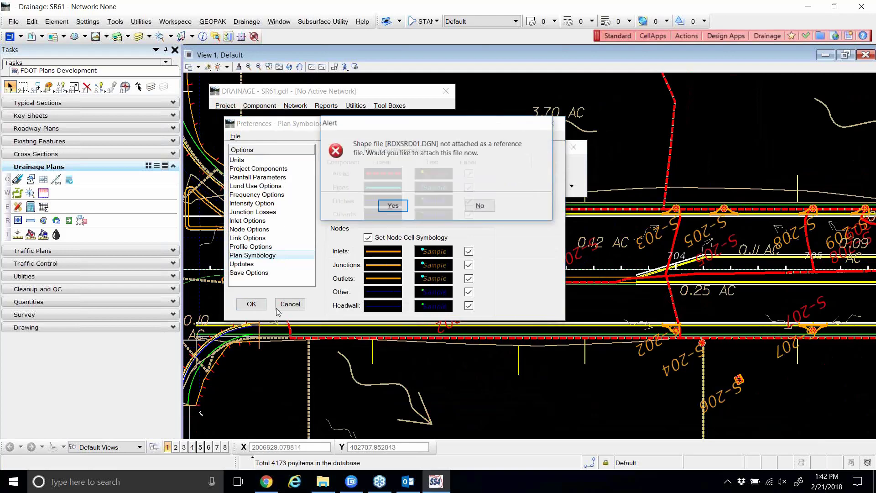
click(478, 204)
click(437, 206)
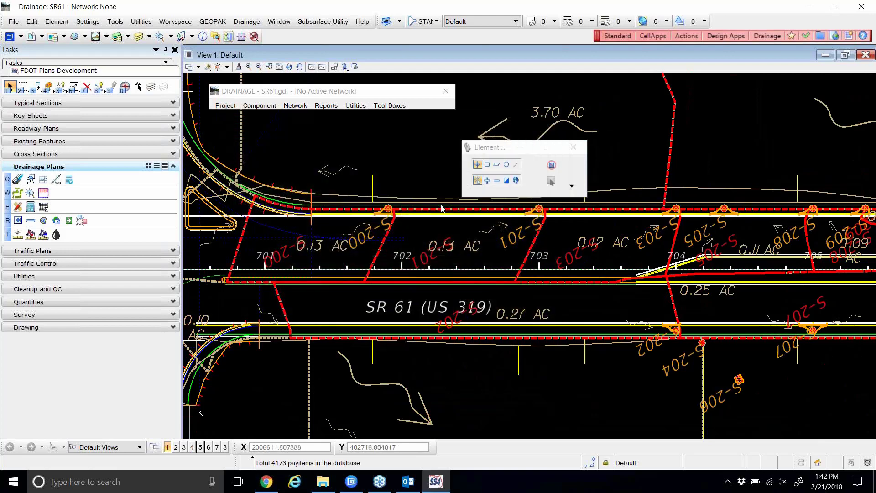
click(266, 106)
mouse_move(270, 119)
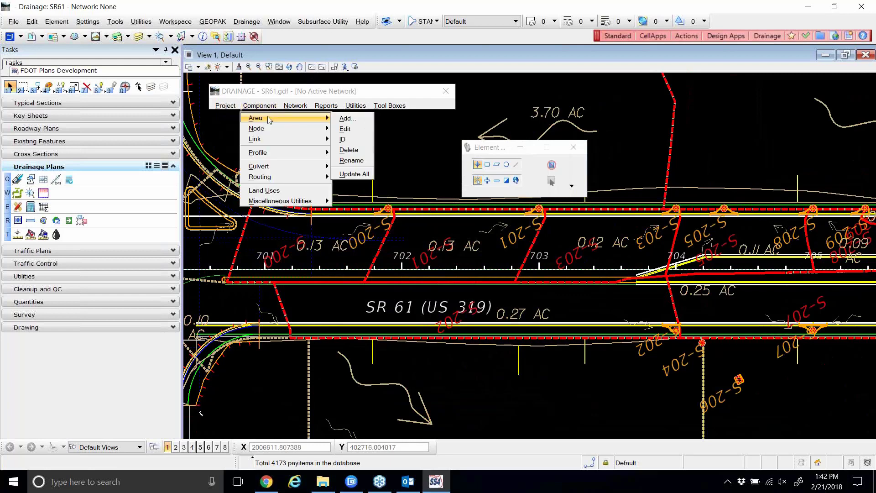
mouse_move(271, 139)
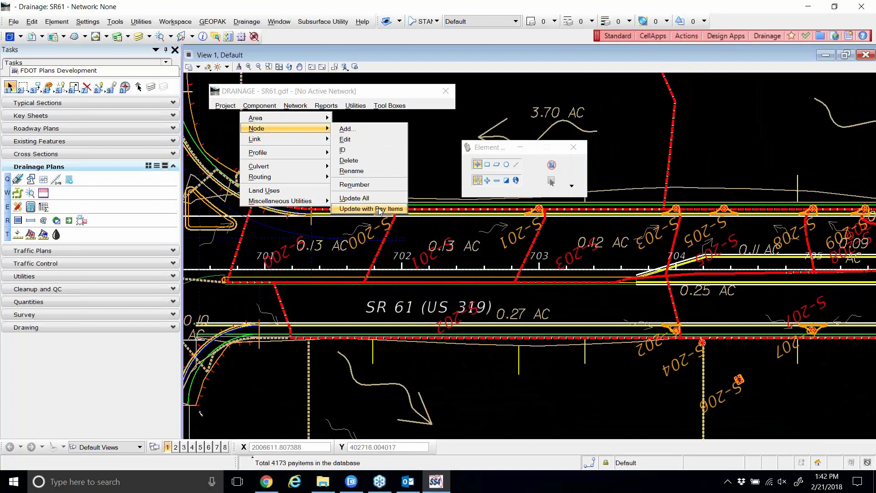
click(449, 140)
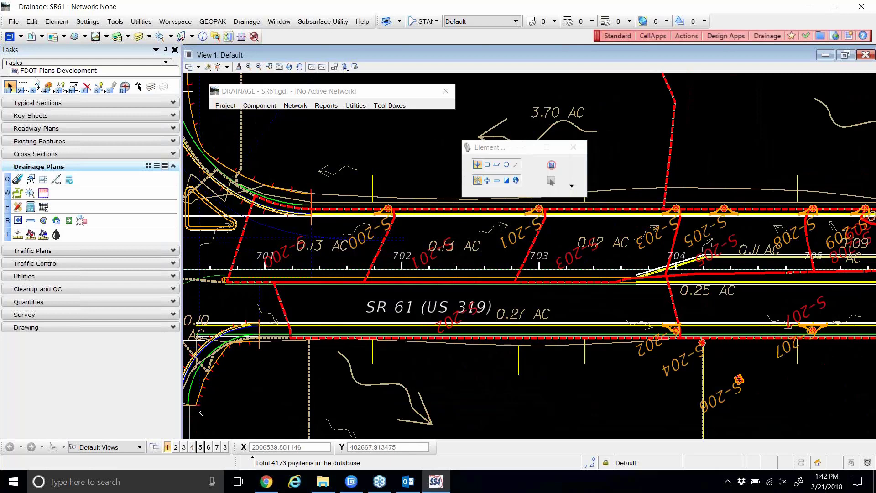
click(10, 86)
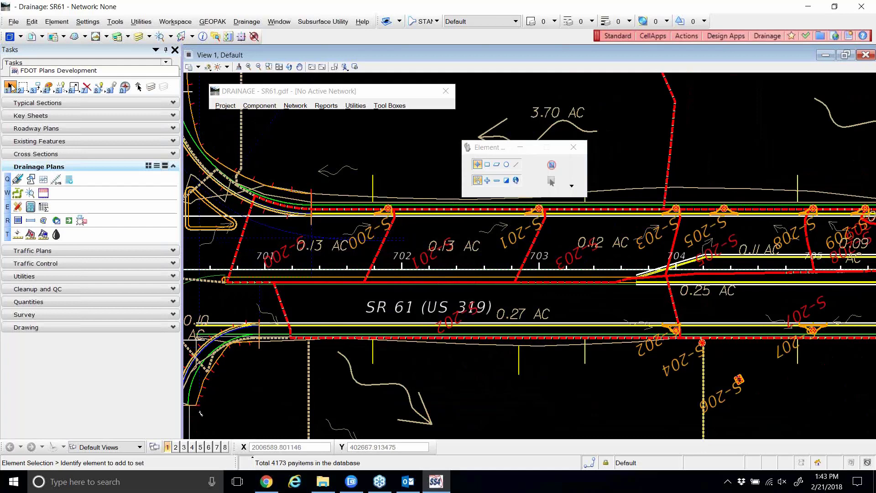
- Review node S-200's elevation settings, including vertical alignment and minimum and maximum depth, and close its configuration without changes
click(260, 105)
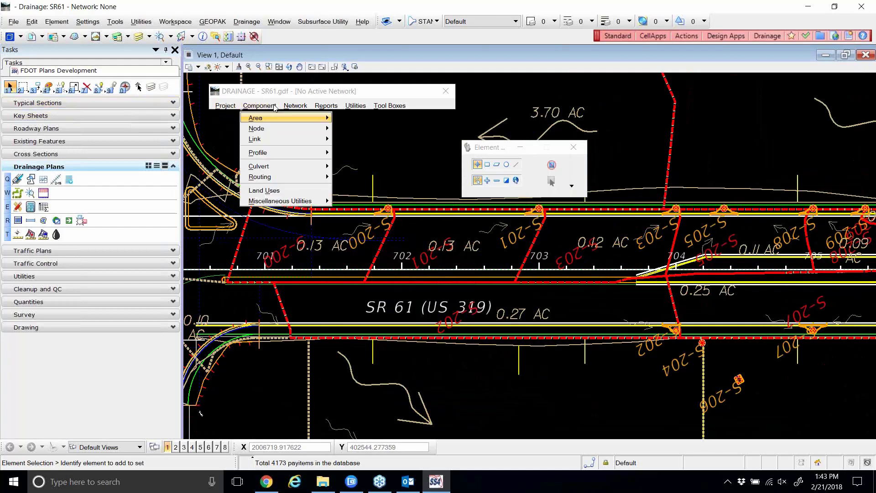
mouse_move(300, 132)
click(359, 138)
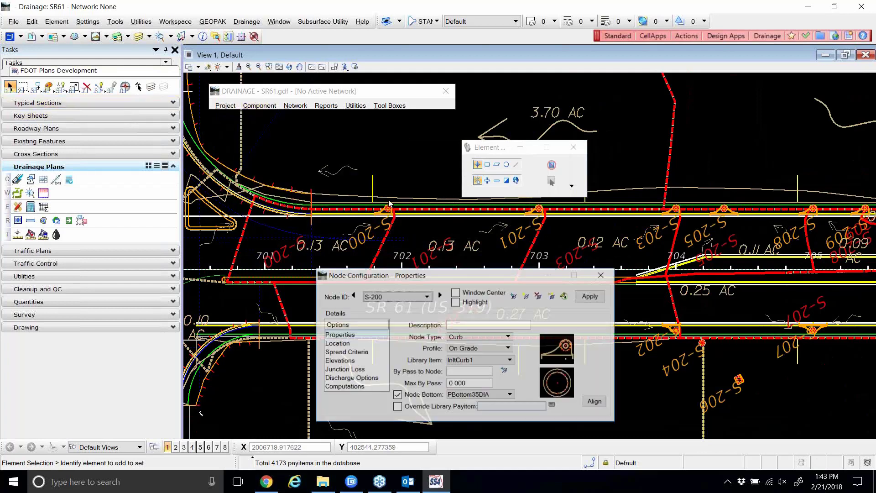
drag(419, 278, 337, 124)
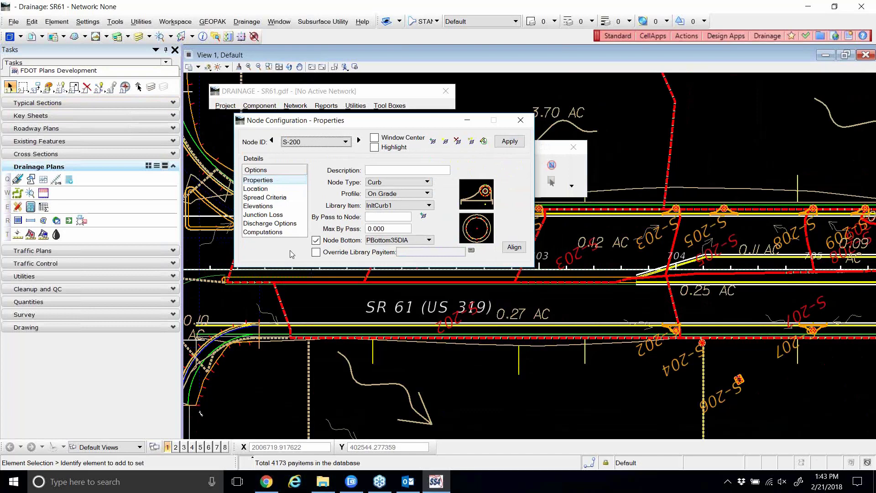
click(283, 207)
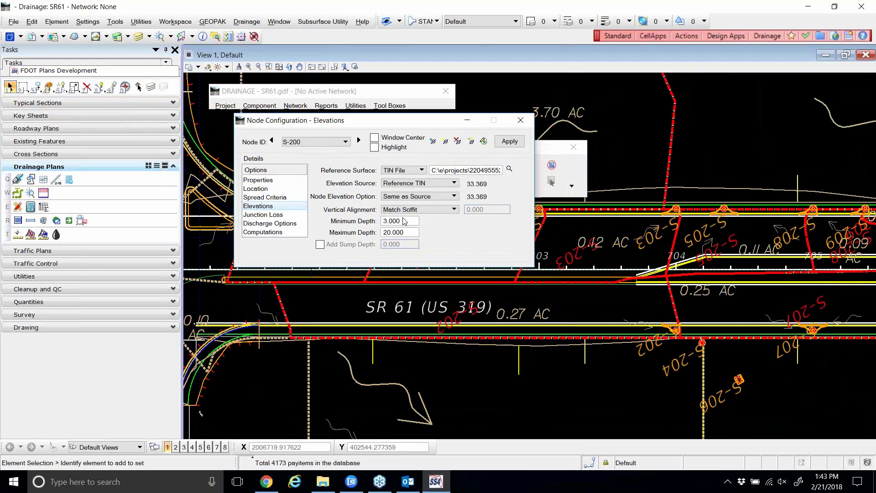
click(405, 232)
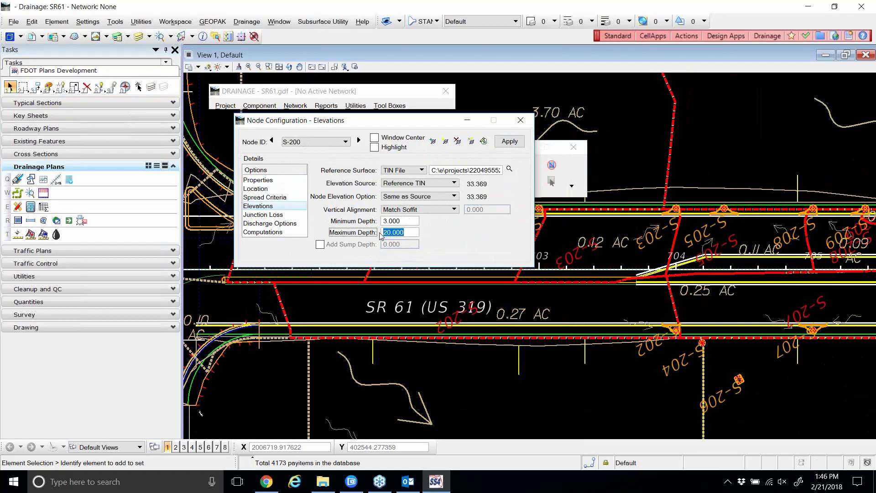
click(521, 121)
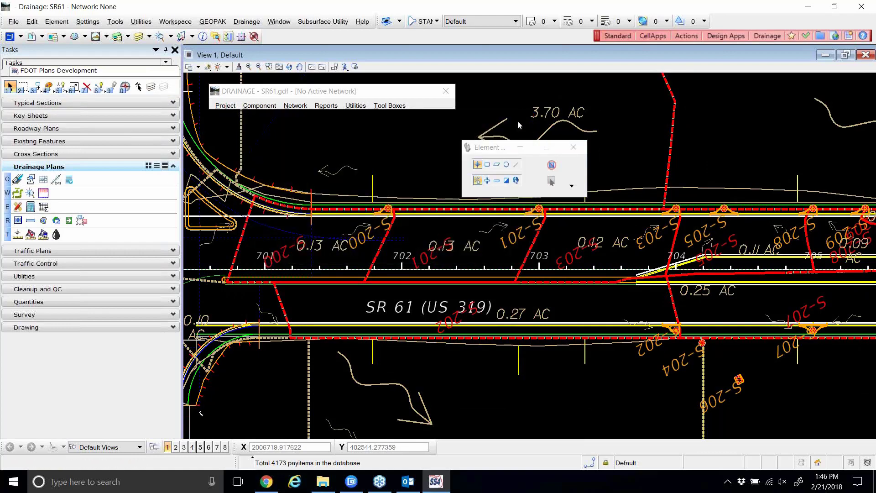
- Add a new drainage link with the ID Pipe-200
drag(339, 91, 373, 82)
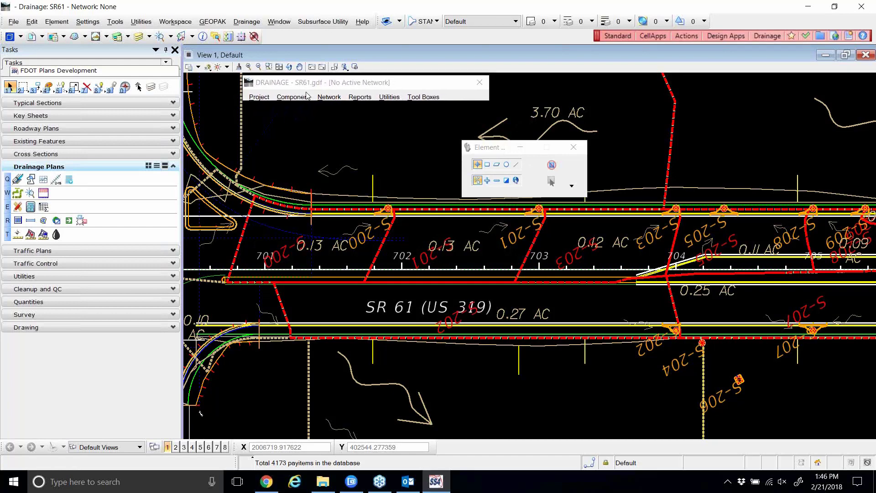
click(292, 97)
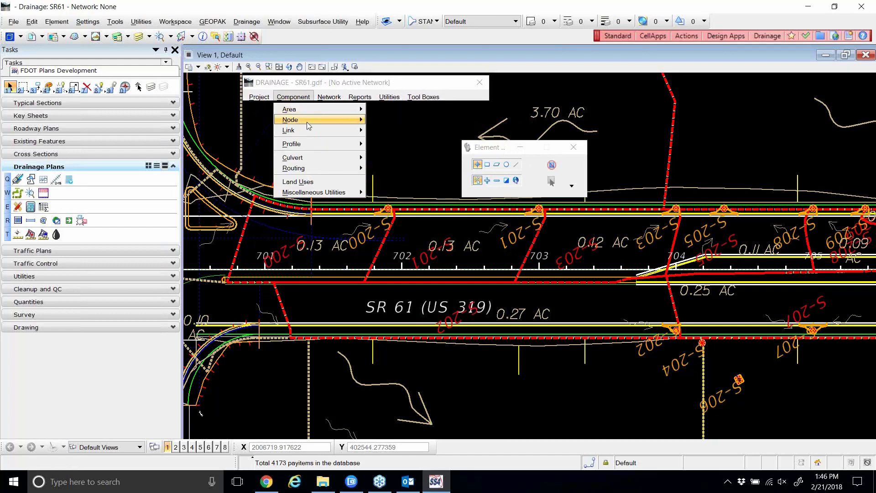
mouse_move(319, 131)
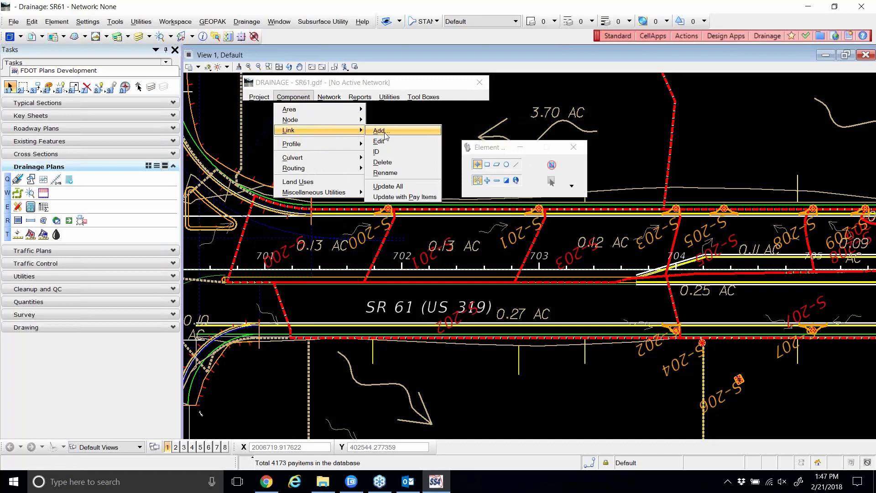
click(384, 135)
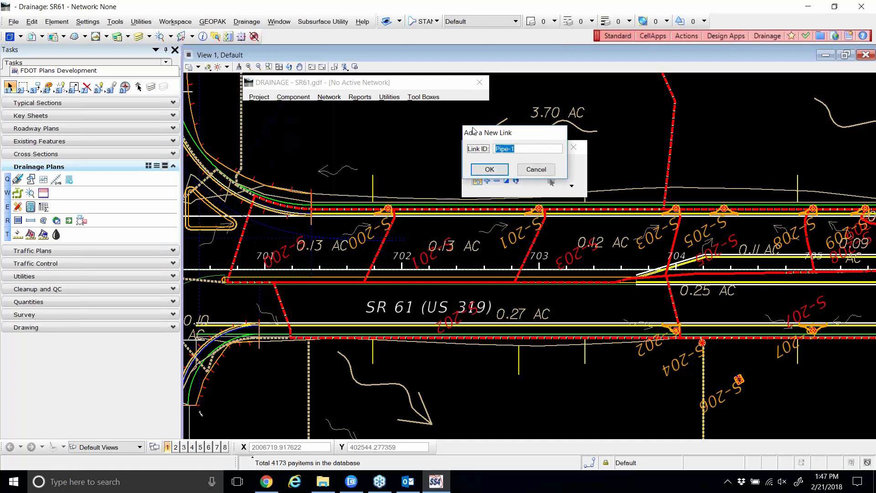
drag(473, 131, 391, 116)
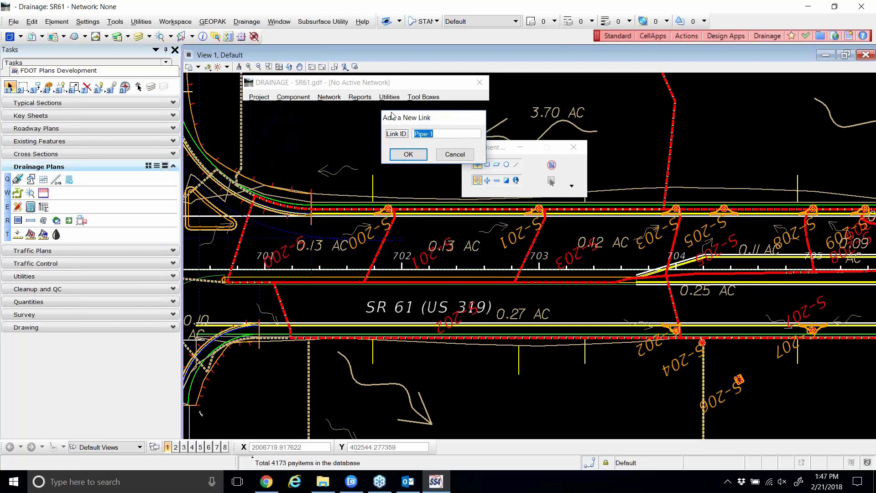
key(Right)
text(200)
click(408, 154)
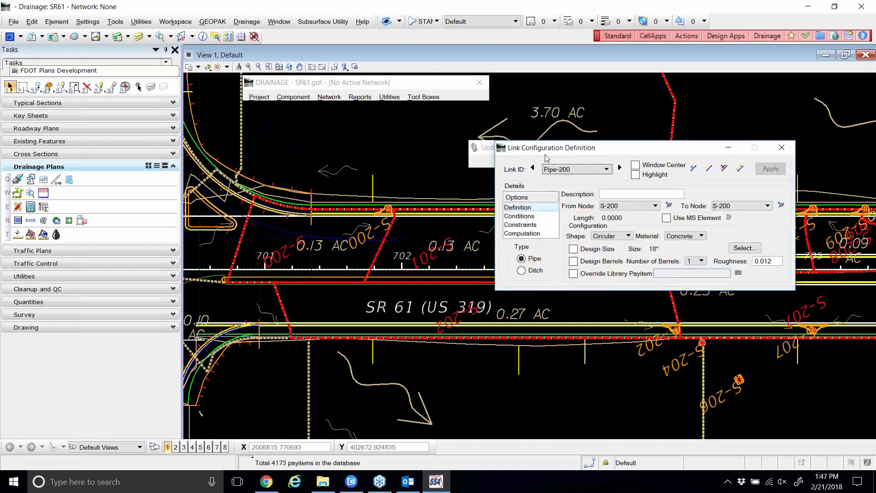
- Enable Window Center and Highlight in the Pipe-200 link configuration and move its window clear of the inlets
drag(539, 149, 294, 119)
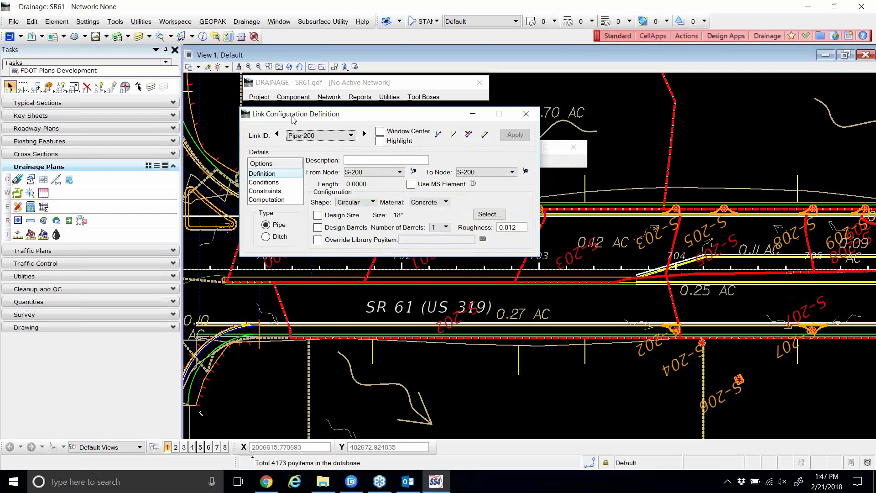
click(326, 137)
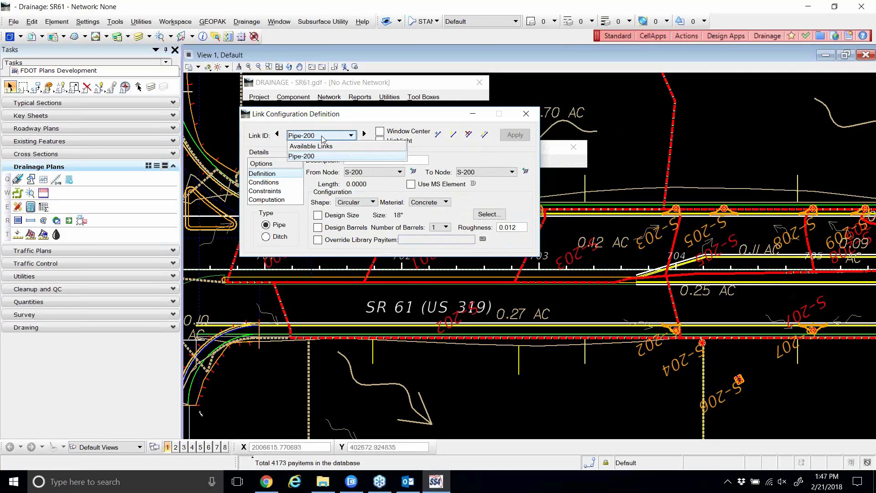
click(323, 137)
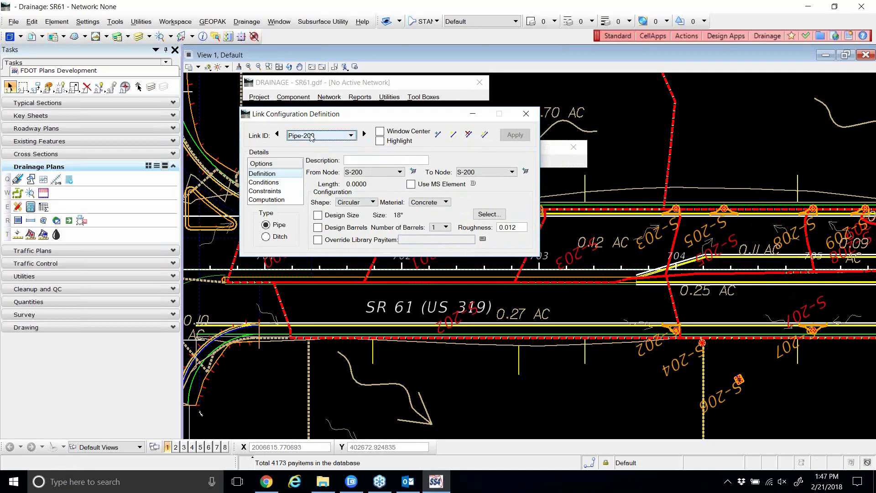
click(379, 132)
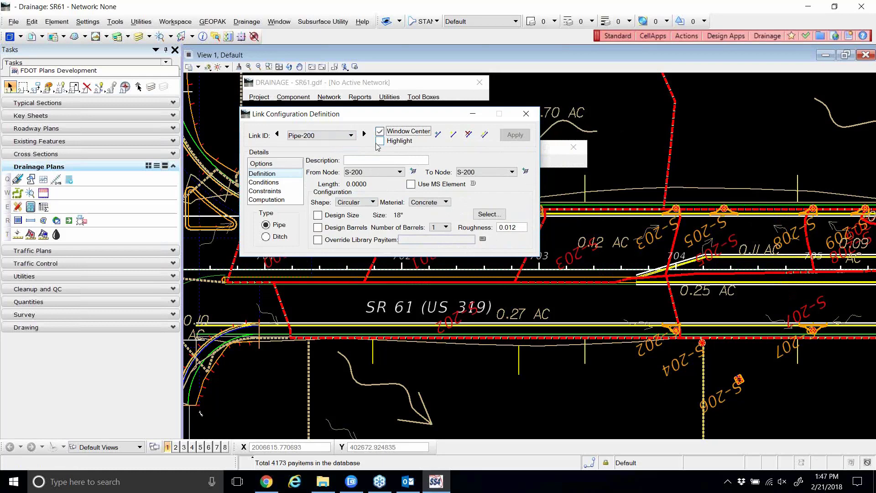
click(380, 141)
drag(437, 117, 706, 92)
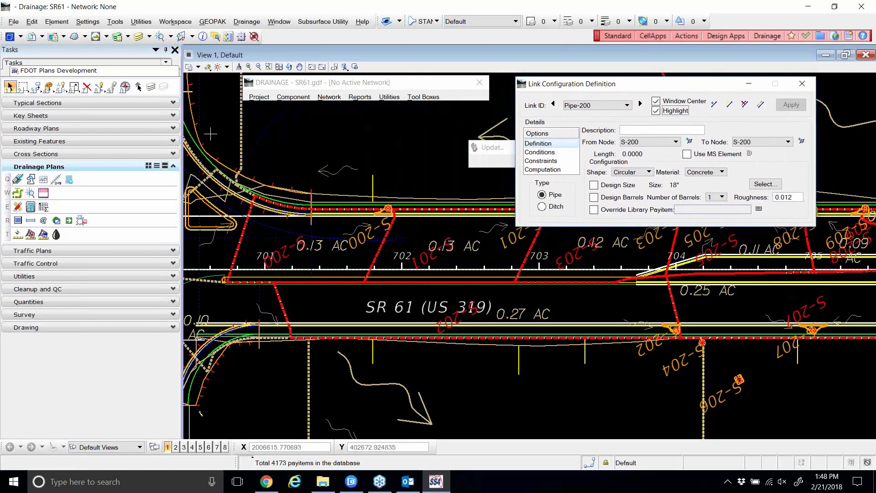
- Open the node configuration beside the link configuration and enable Window Center and Highlight for nodes
click(300, 102)
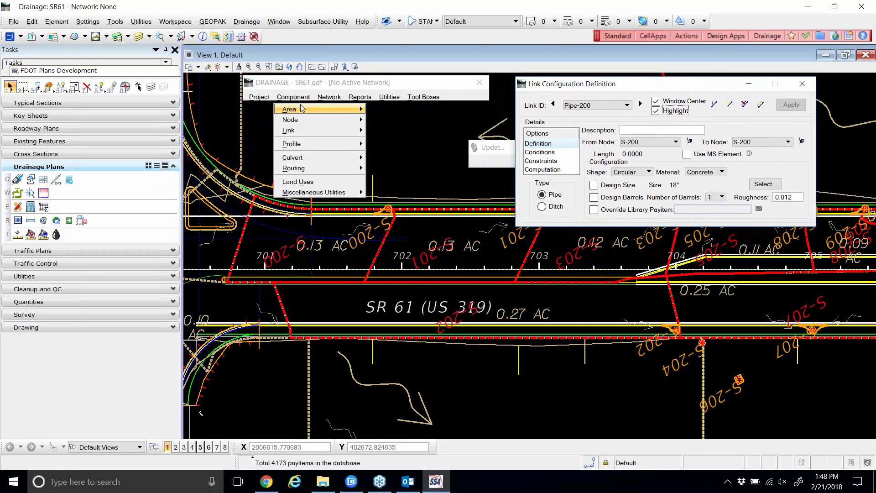
mouse_move(305, 121)
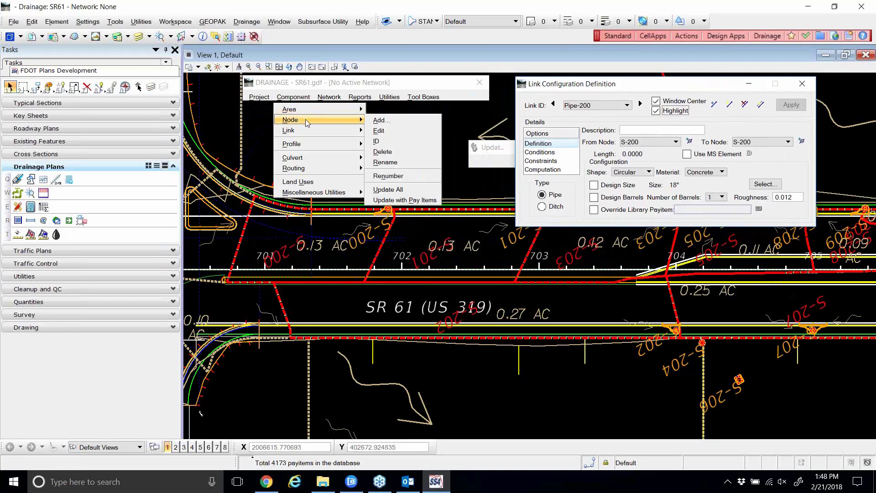
click(383, 124)
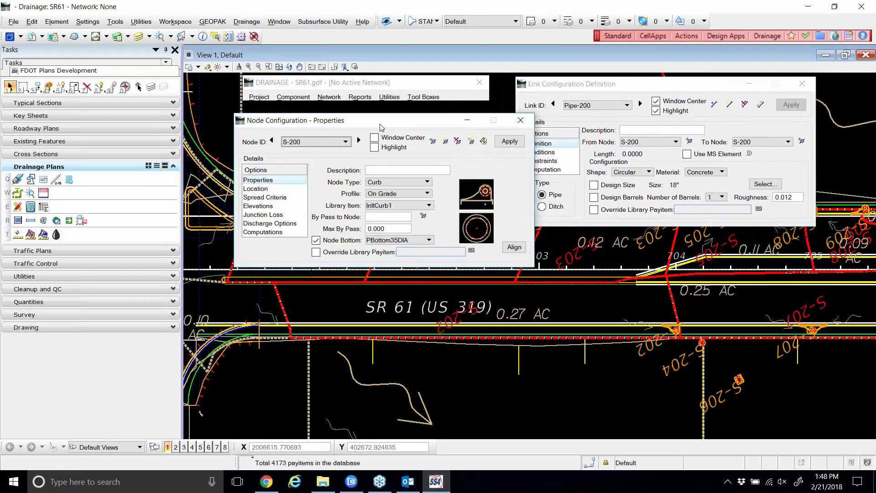
drag(542, 88, 557, 90)
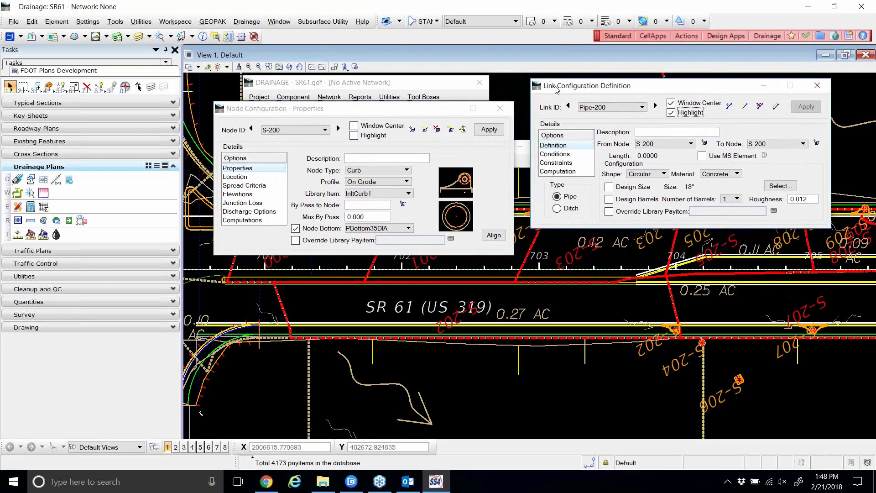
click(355, 126)
click(354, 135)
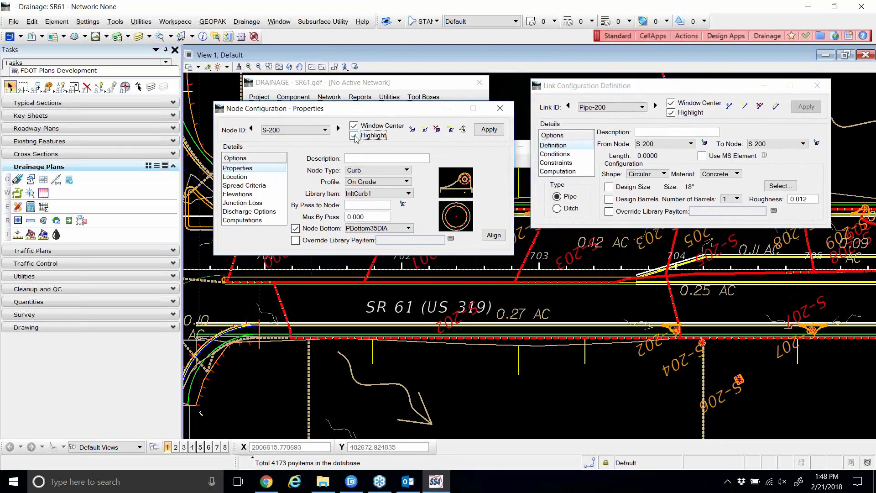
- Step through the nodes from S-201 to S-206 and back to S-204, viewing each highlighted structure in plan
click(338, 129)
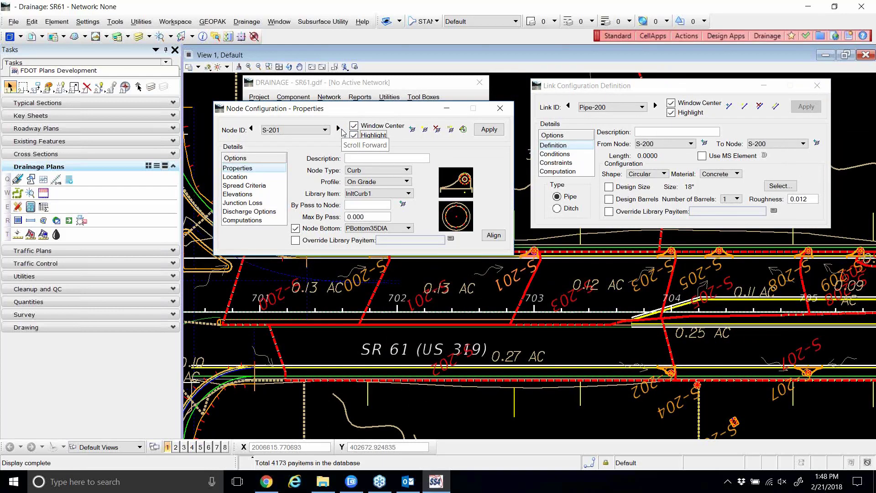
click(338, 128)
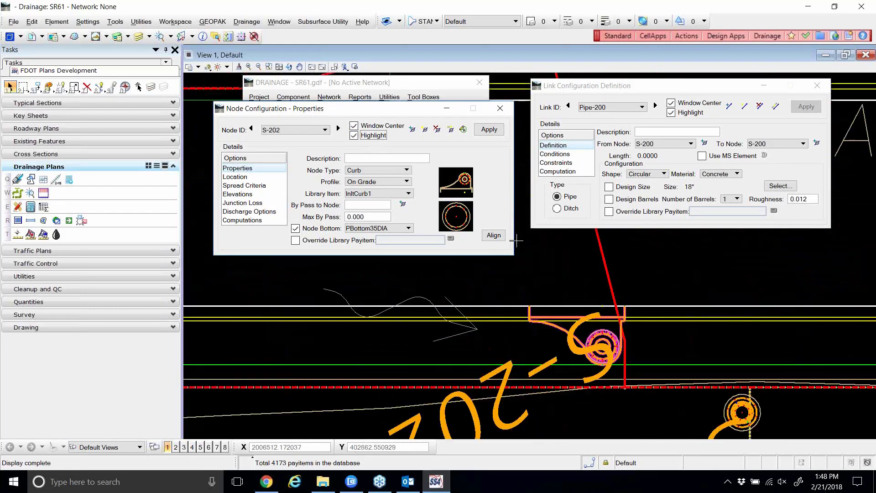
click(338, 129)
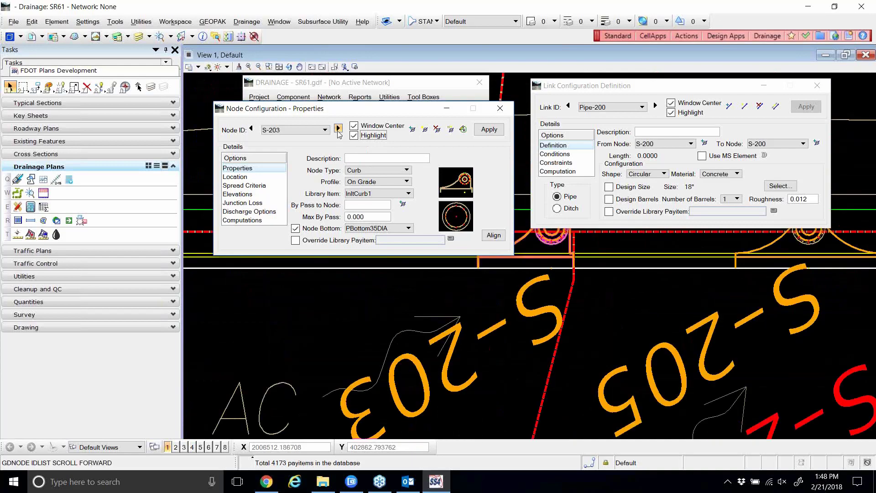
click(338, 129)
click(338, 129)
click(338, 129)
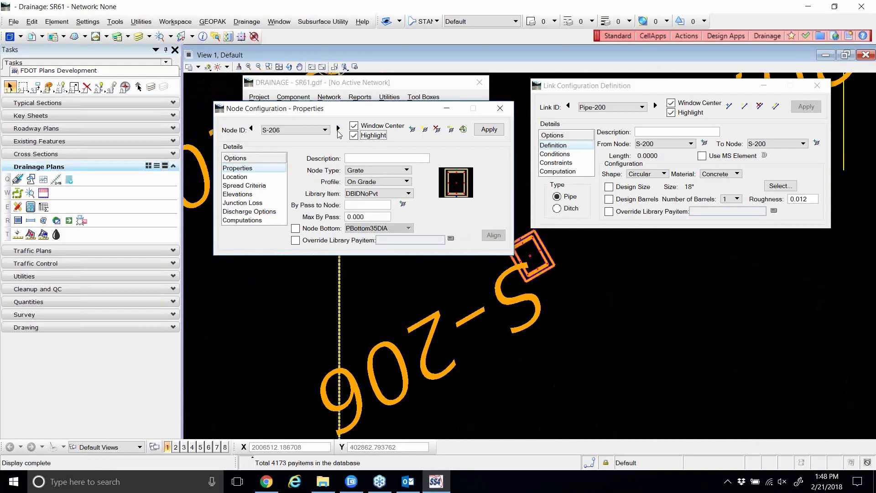
click(250, 129)
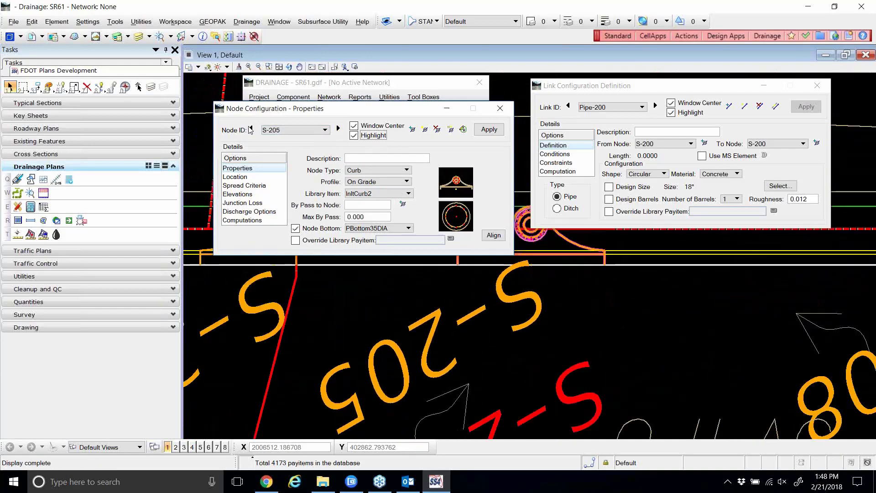
click(250, 129)
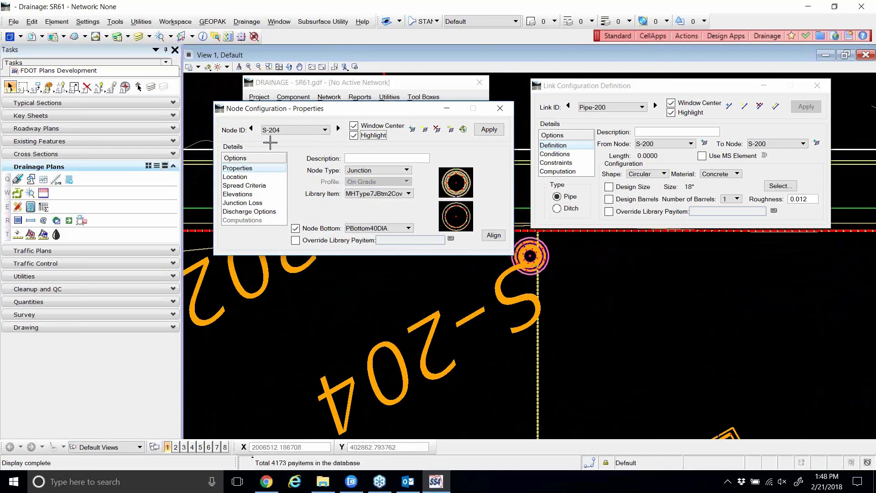
- Browse on to node S-207 and back to S-202 at different zoom levels to examine how the view centers on each
scroll(450, 320, down, 6)
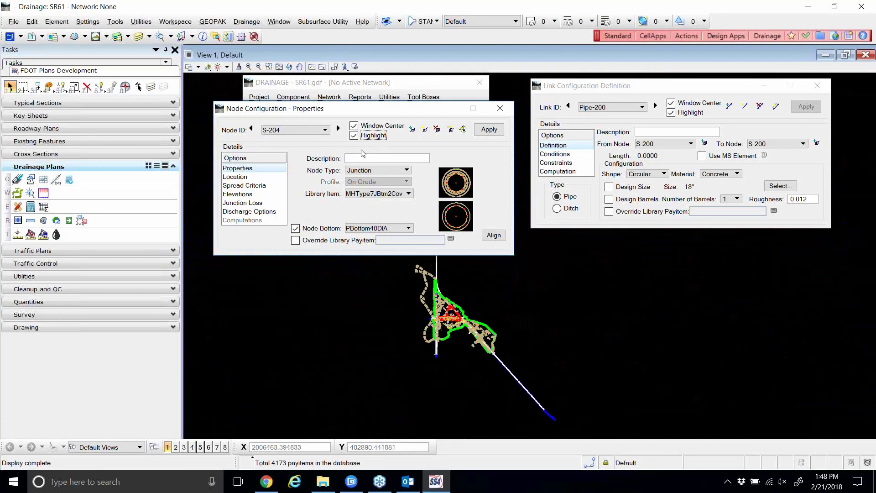
click(338, 129)
click(338, 129)
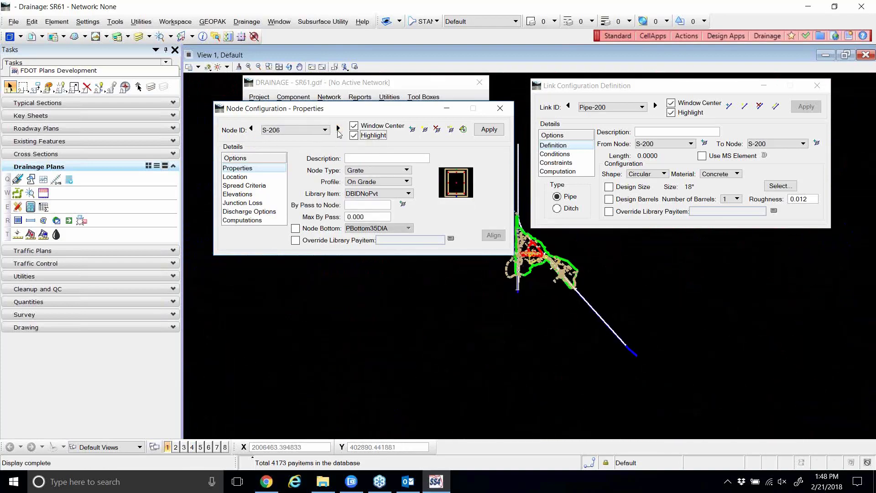
click(338, 129)
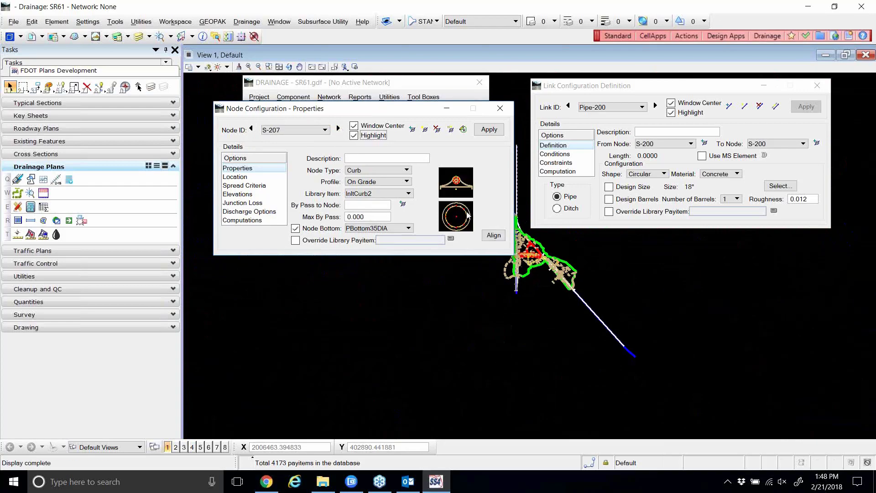
scroll(525, 250, up, 5)
scroll(546, 272, up, 2)
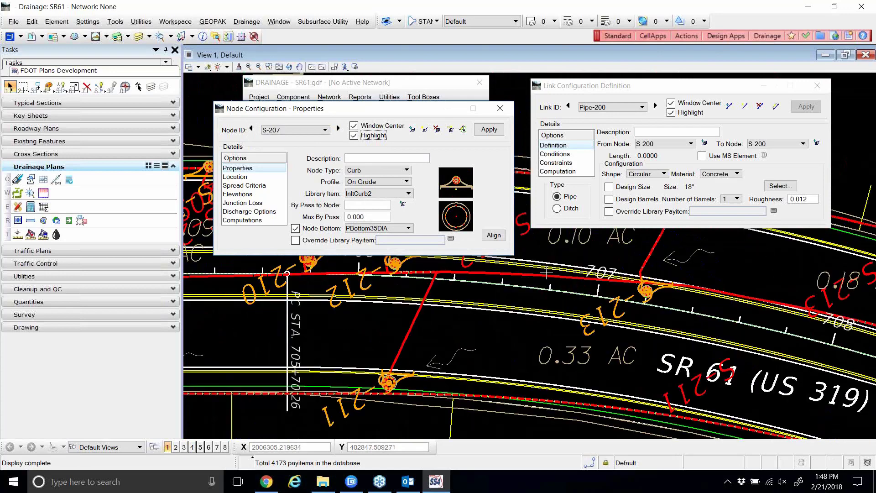
scroll(687, 285, up, 3)
scroll(661, 292, down, 3)
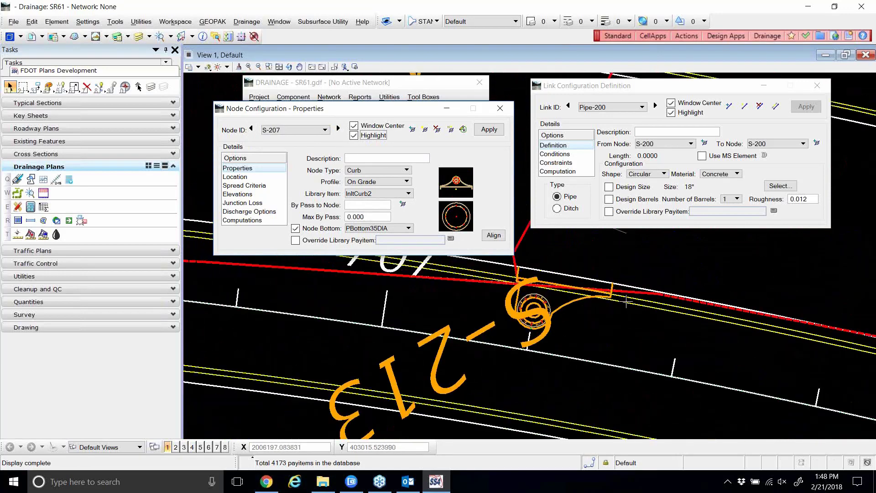
click(250, 129)
click(250, 129)
click(250, 130)
click(250, 129)
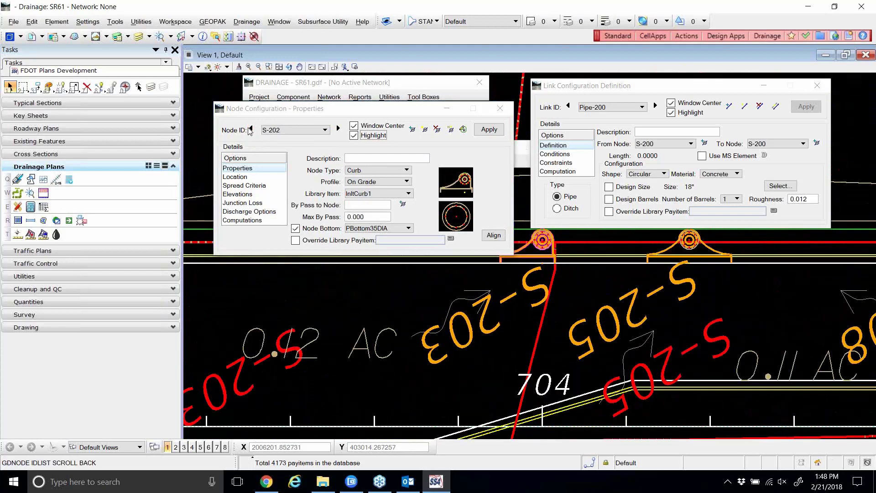
click(250, 130)
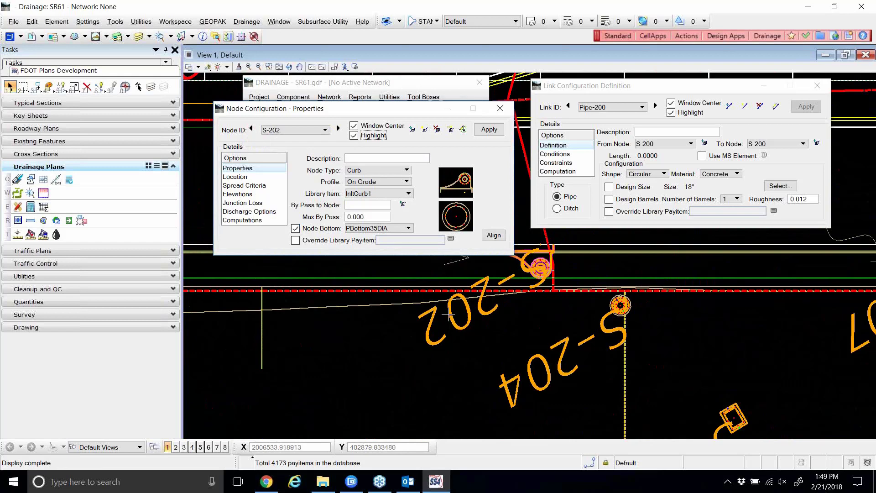
- Identify node S-204 graphically in plan to load its properties, and close the node configuration
scroll(646, 294, up, 1)
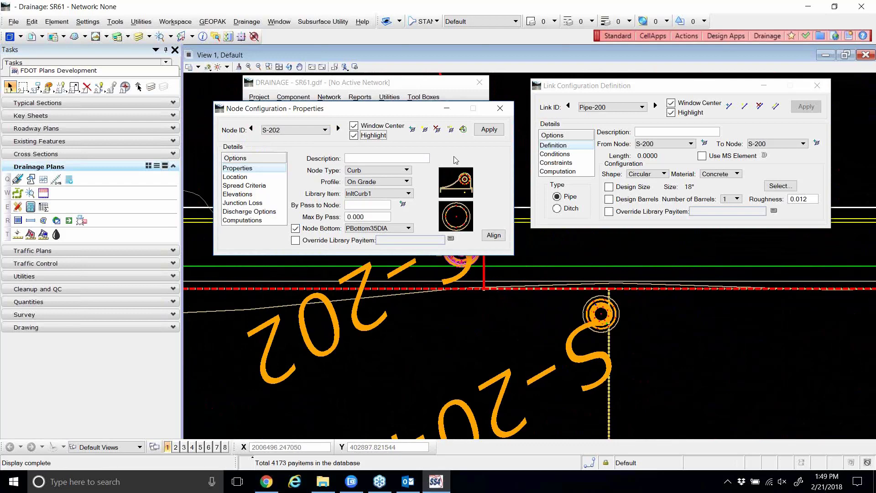
click(412, 129)
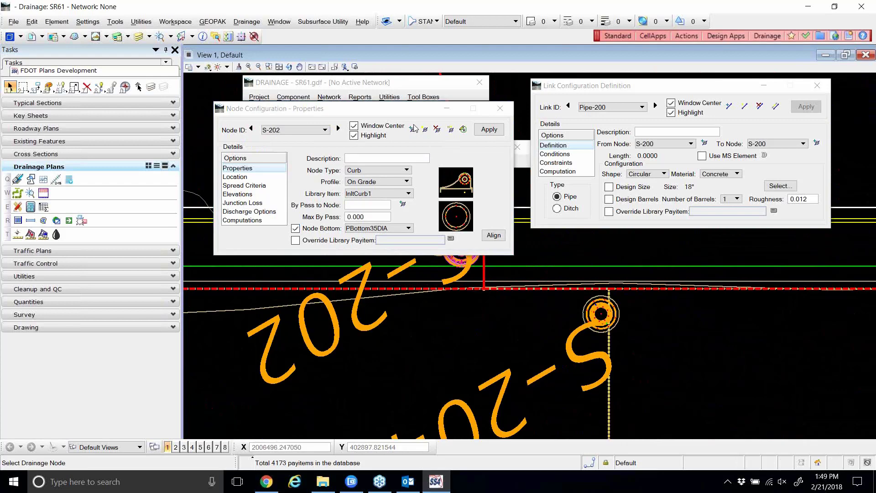
click(598, 301)
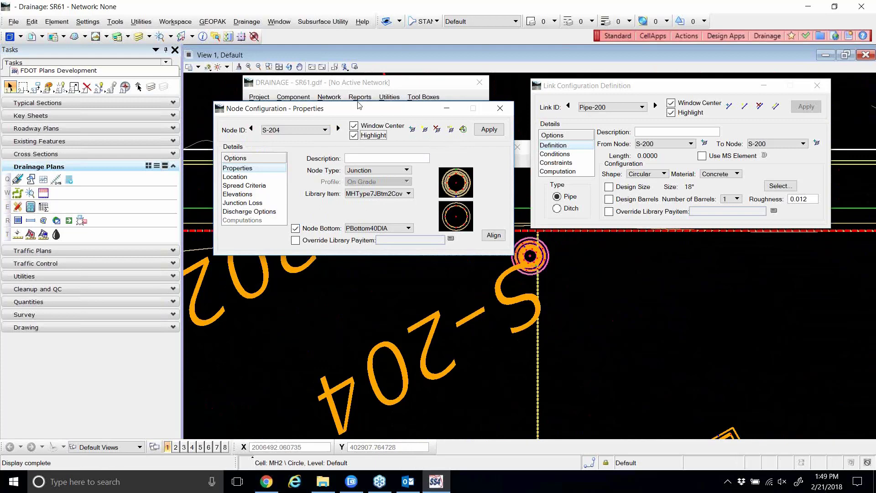
click(500, 108)
- Open the drainage area definition for editing, move its window aside and enable Window Center and Highlight
click(297, 98)
mouse_move(297, 110)
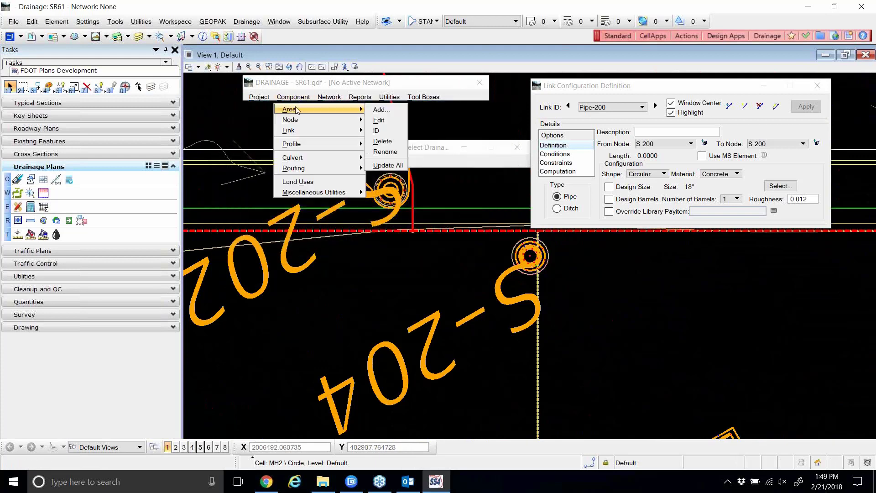
click(379, 121)
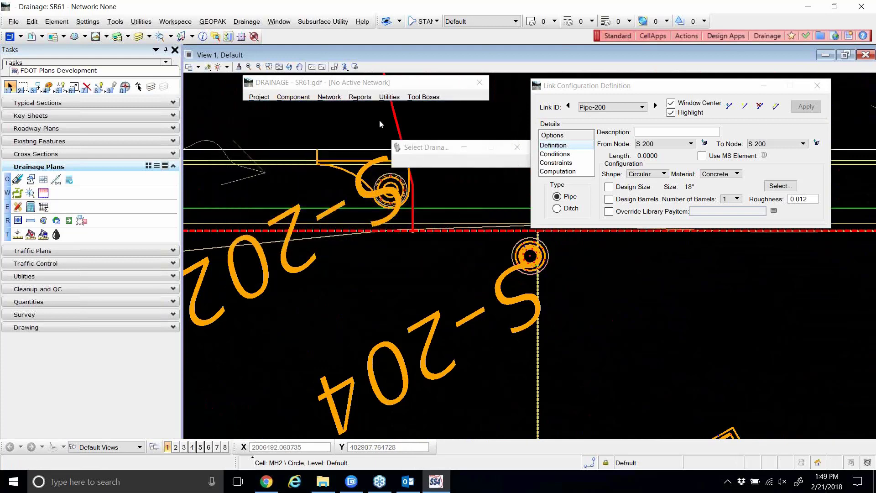
drag(445, 282, 554, 251)
click(564, 263)
click(563, 273)
- Step forward through the drainage areas to S-210, viewing each highlighted boundary, and move the definition window clear of the plan
click(547, 267)
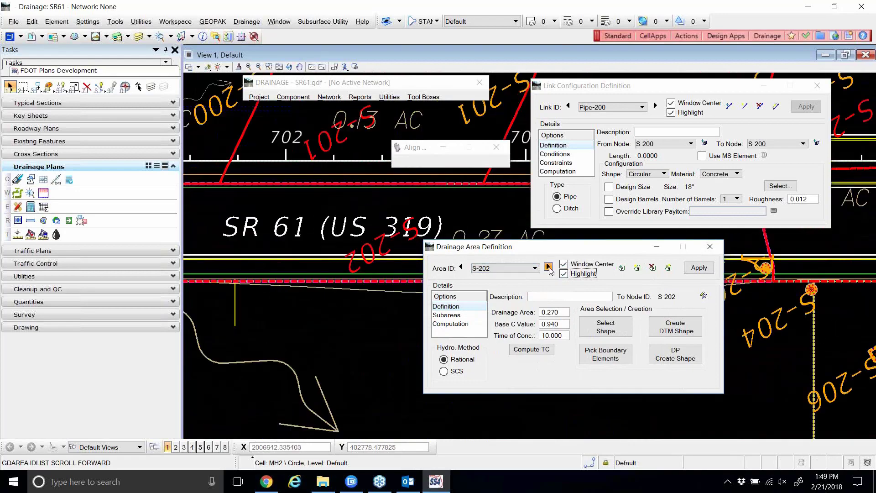
click(550, 267)
click(549, 268)
click(549, 268)
click(549, 268)
click(550, 268)
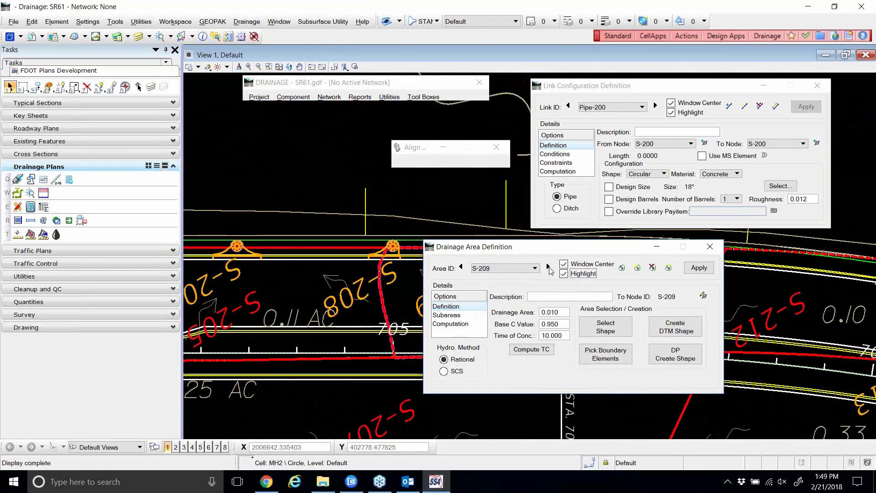
click(549, 268)
drag(535, 253, 332, 86)
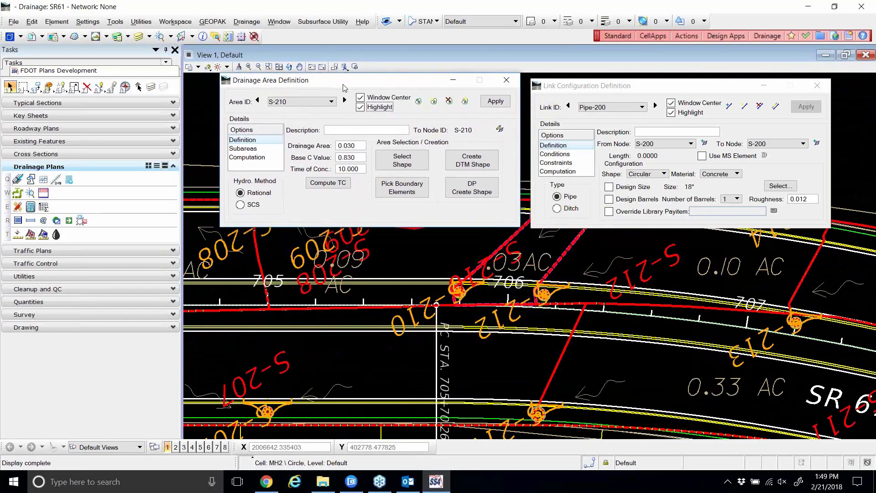
- Identify drainage area S-213 graphically in plan to load its definition, and close the area definition
click(419, 100)
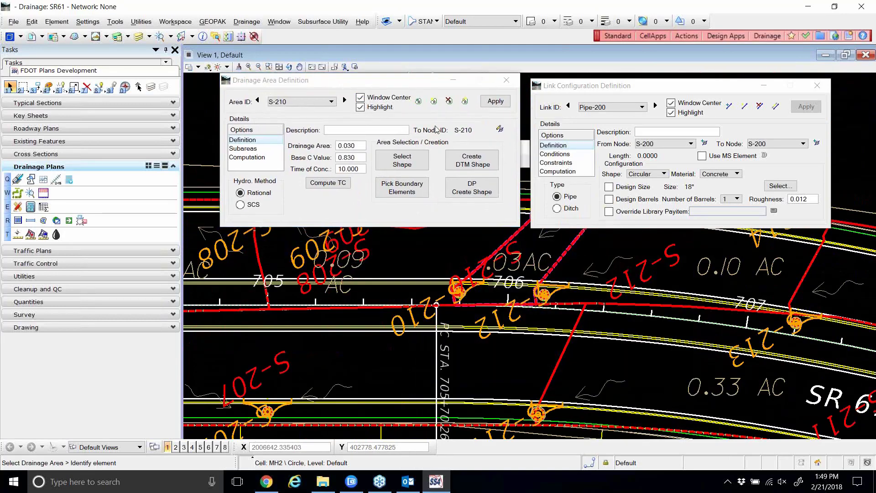
click(800, 283)
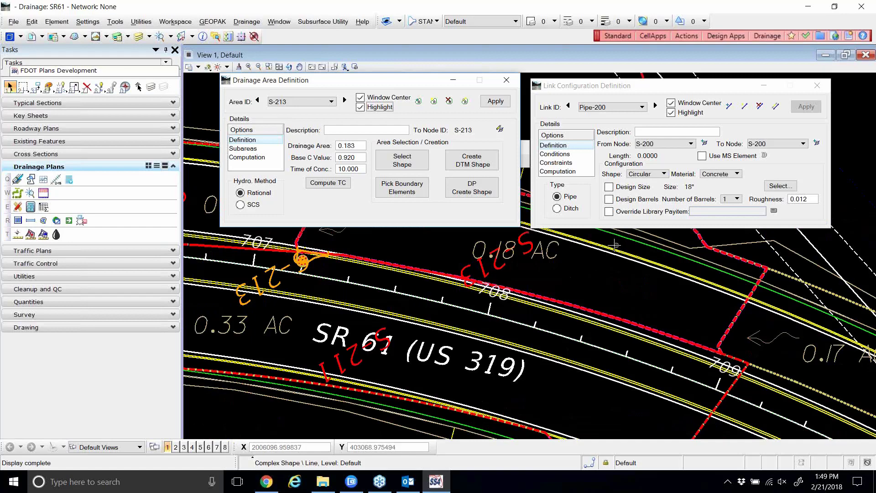
click(506, 80)
- Review the Conditions, Constraints and Computation pages of the Pipe-200 link configuration
drag(624, 94, 333, 127)
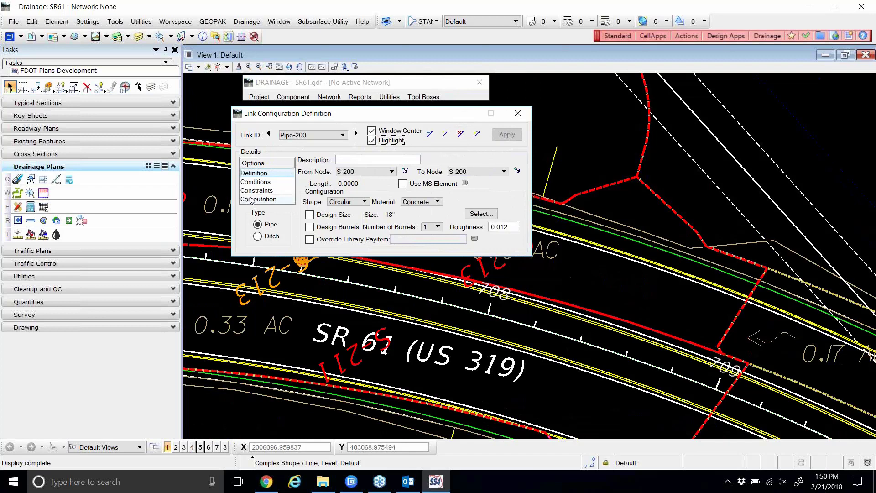
click(247, 182)
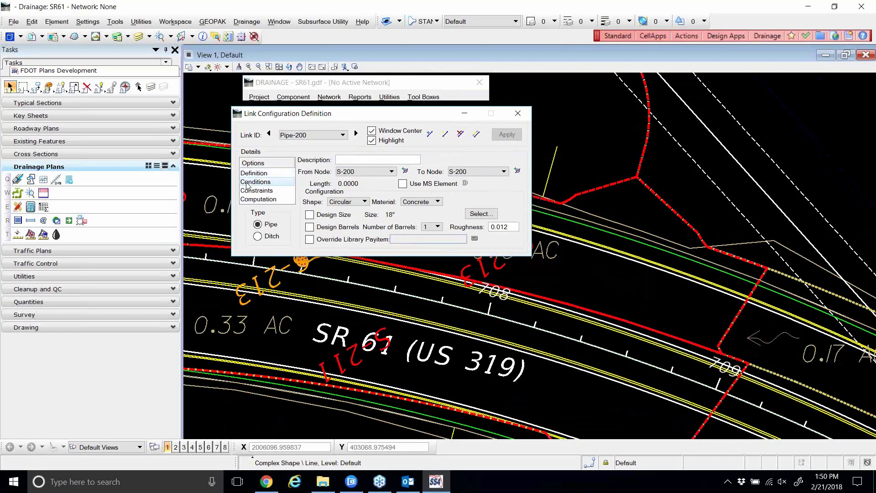
click(244, 191)
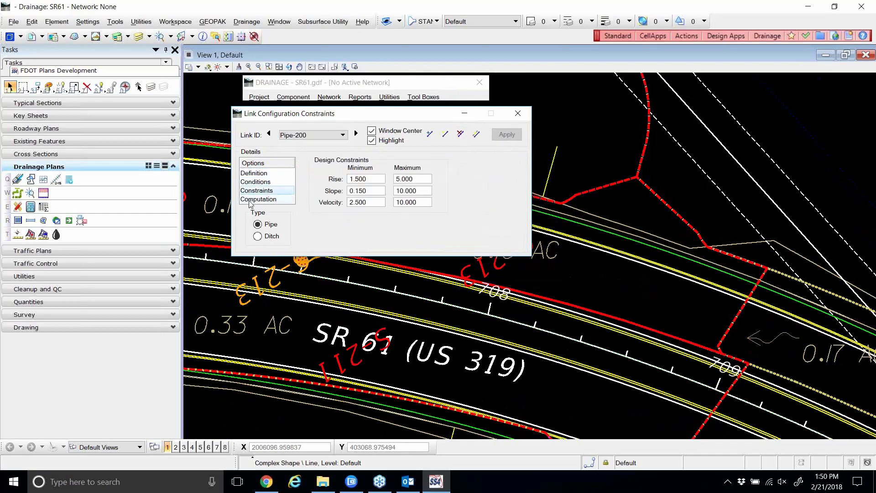
click(250, 200)
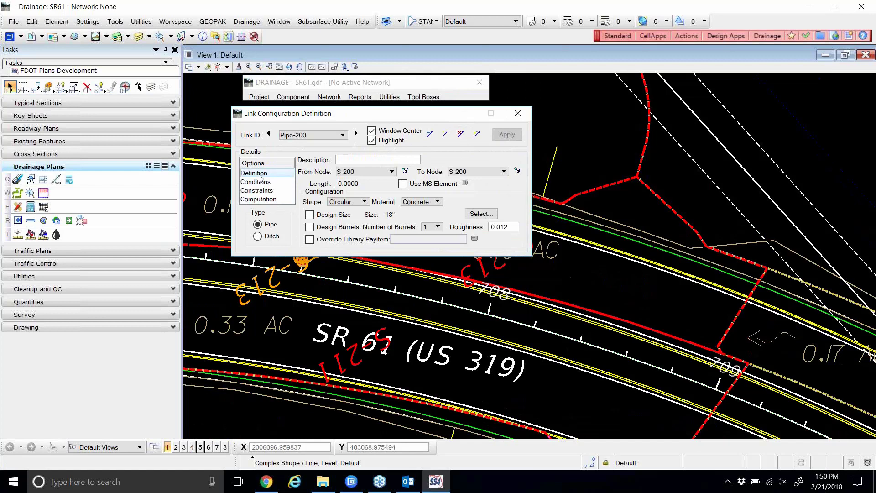
- Define Pipe-200 from node S-200 to node S-201, apply it, and move the configuration window clear of the pipe
drag(327, 119, 558, 119)
click(611, 172)
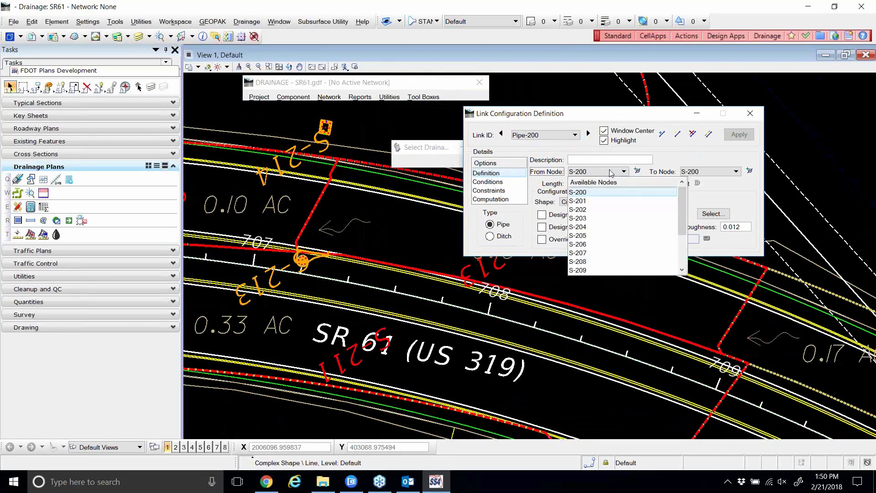
click(588, 193)
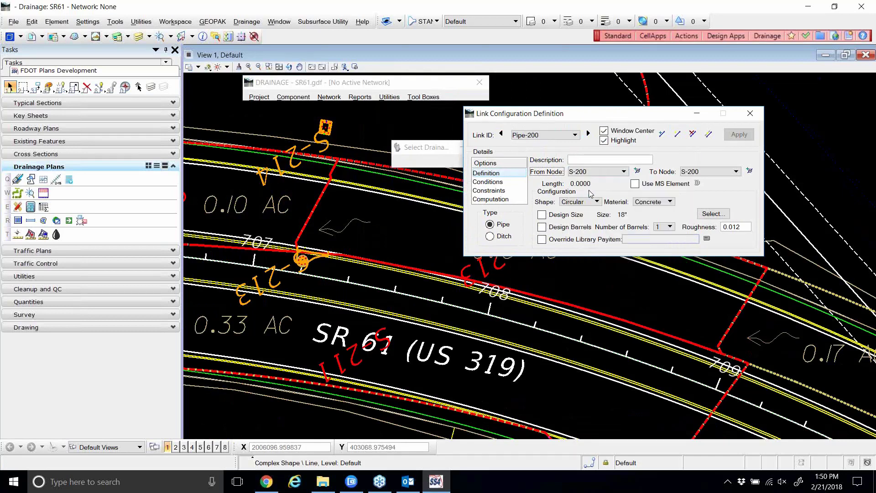
click(705, 172)
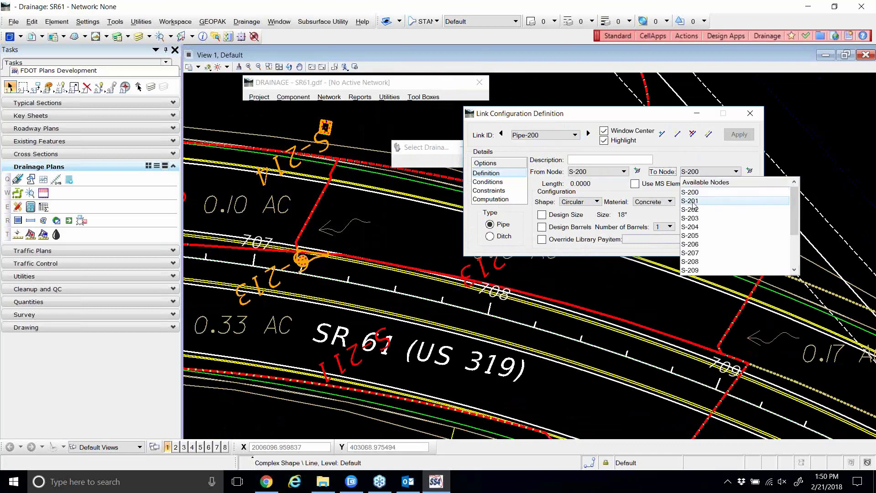
click(694, 206)
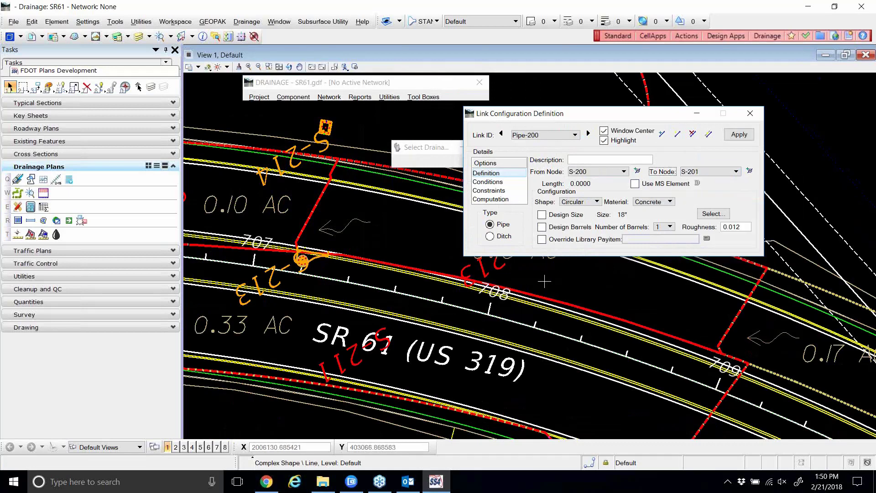
click(739, 134)
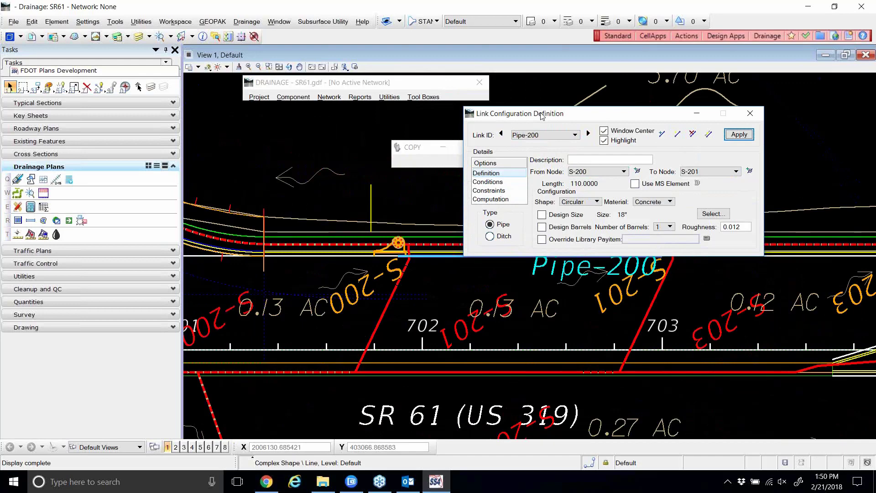
drag(541, 114, 301, 83)
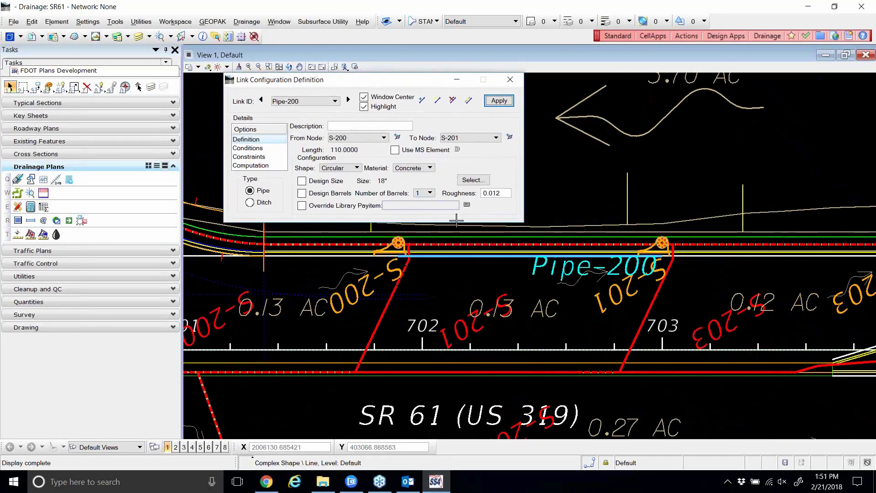
scroll(491, 237, up, 1)
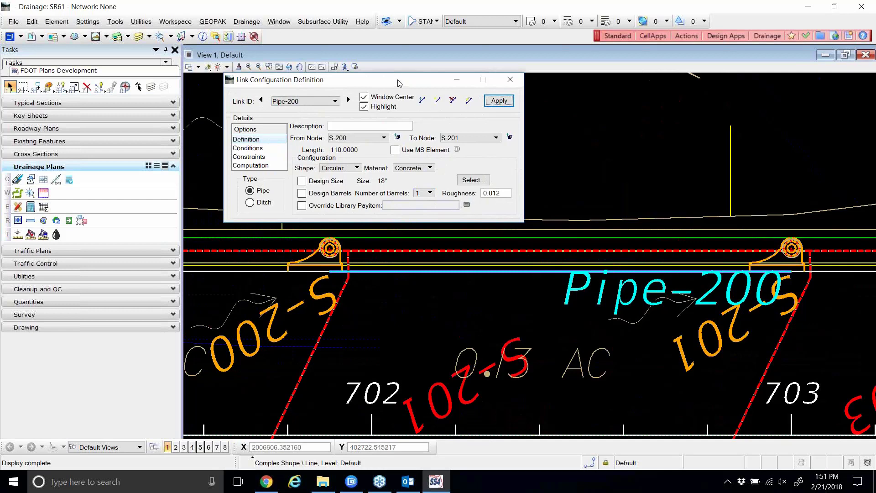
drag(404, 81, 445, 62)
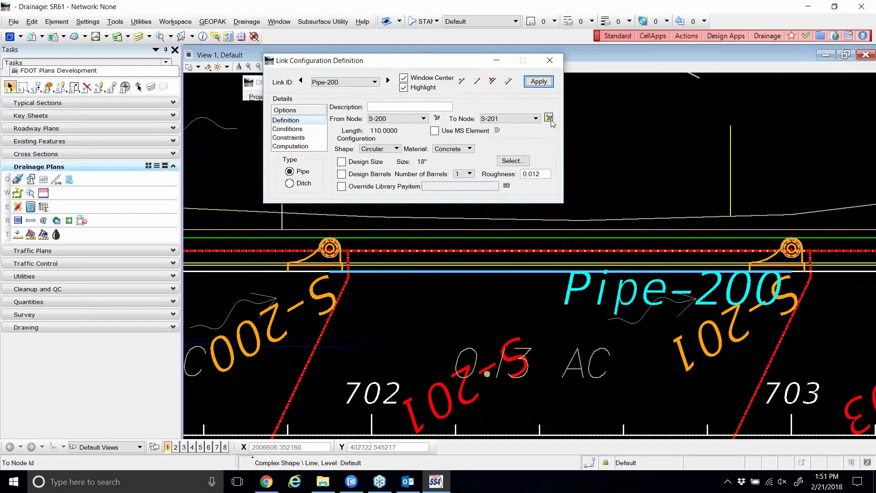
- Reselect S-200 graphically as the From Node, attaching the pipe at the uppermost point of the structure's dashed circle
click(437, 120)
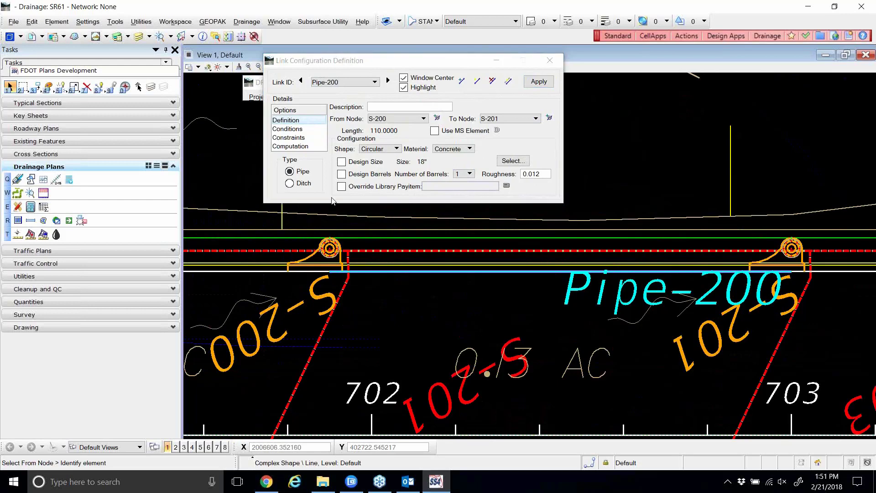
scroll(333, 244, up, 4)
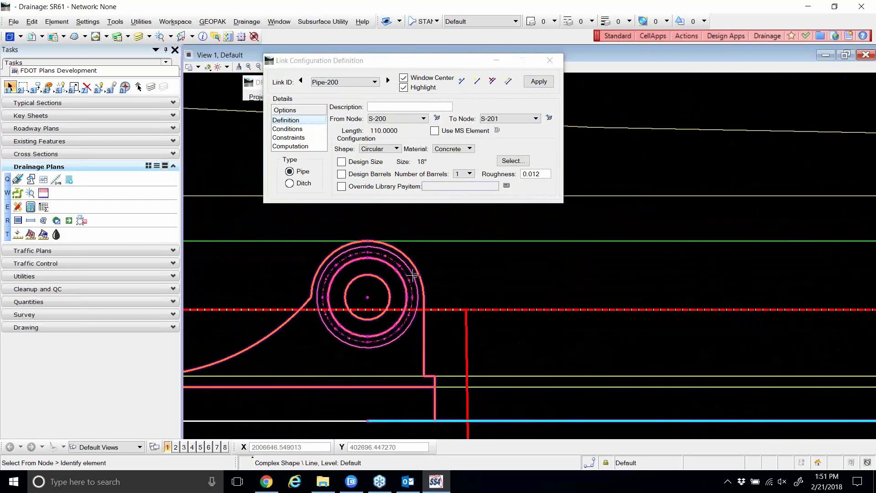
scroll(410, 278, up, 2)
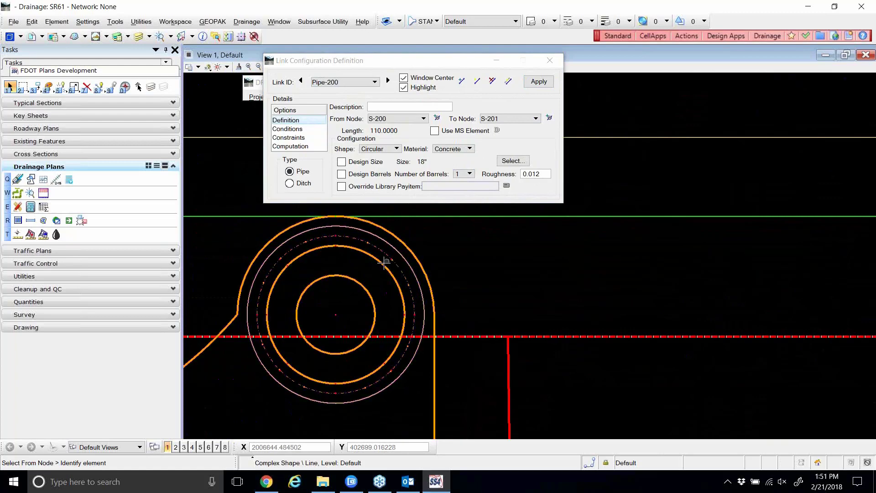
scroll(384, 261, up, 1)
scroll(498, 258, down, 1)
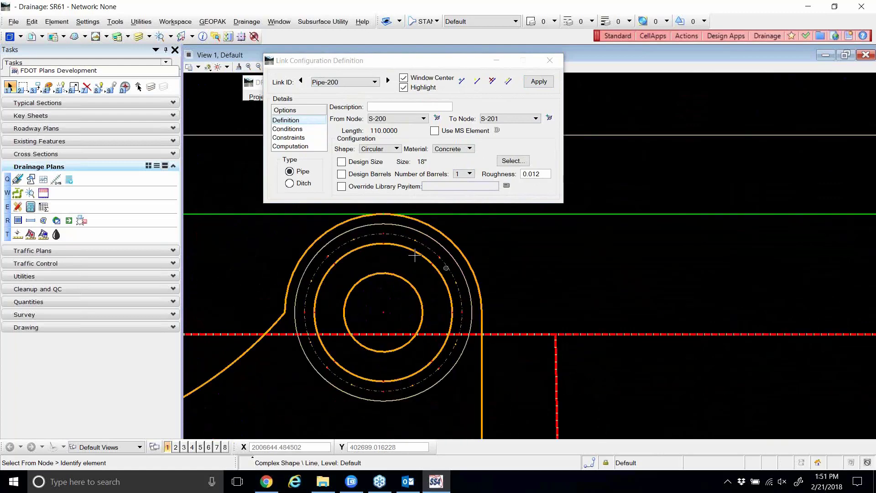
click(384, 233)
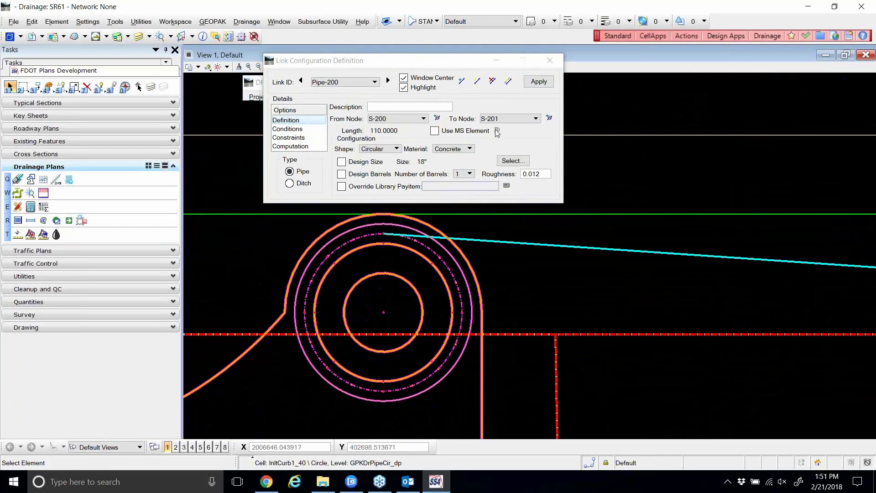
- Reselect S-201 graphically as the To Node, attaching the pipe at the lowest point of the structure's dashed circle
click(549, 118)
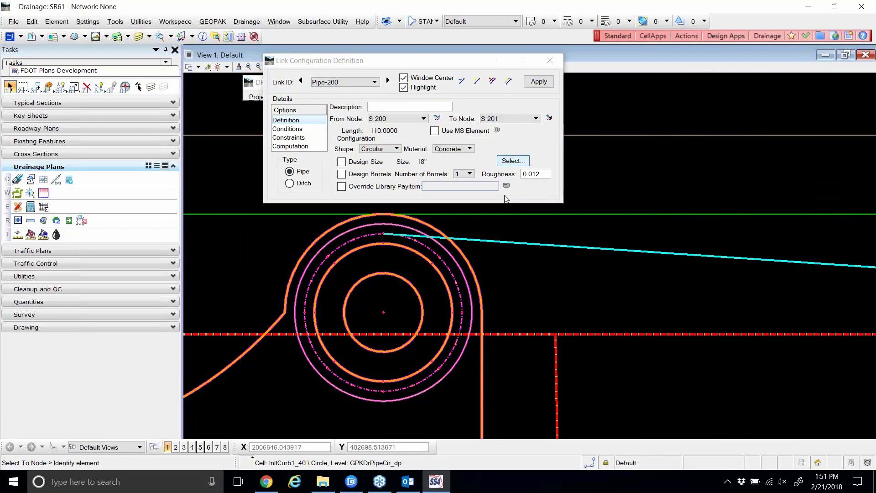
scroll(326, 260, down, 3)
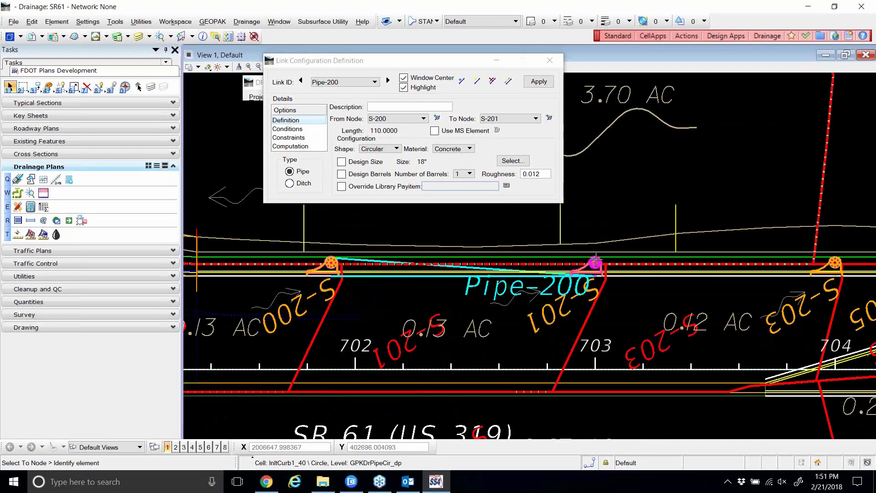
scroll(599, 261, up, 5)
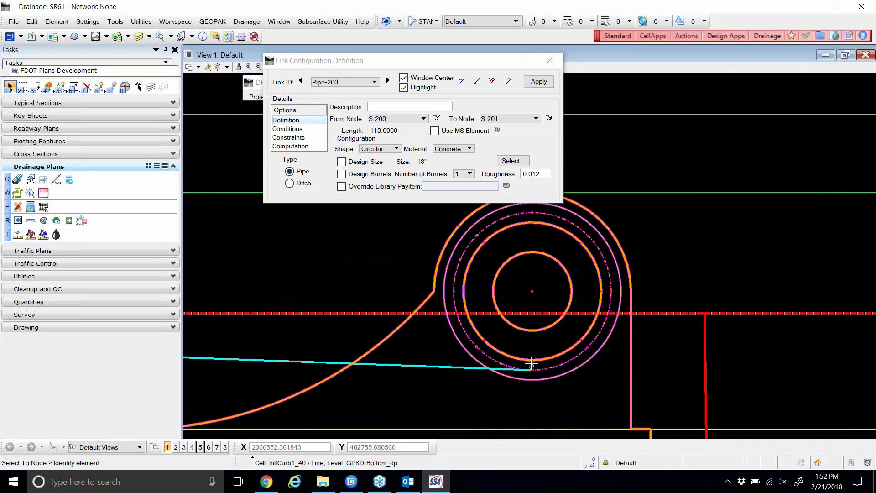
scroll(670, 242, down, 3)
scroll(694, 239, down, 3)
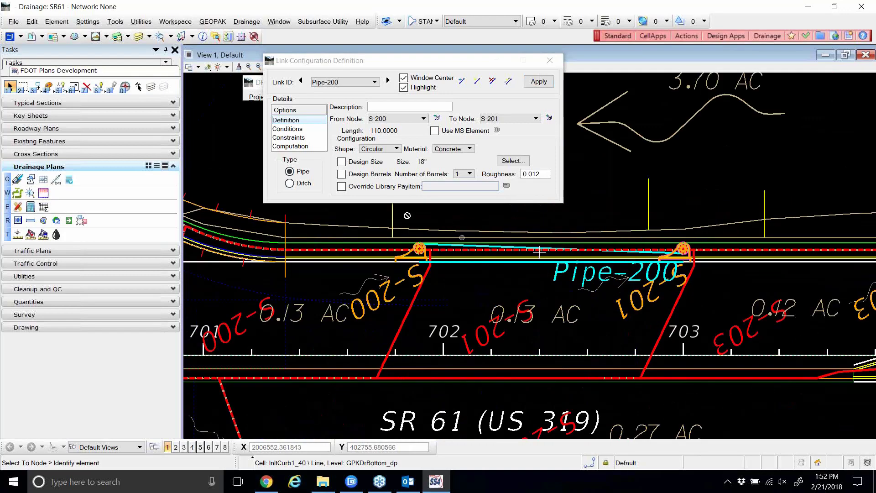
scroll(581, 264, up, 1)
scroll(581, 264, up, 1)
scroll(579, 266, down, 1)
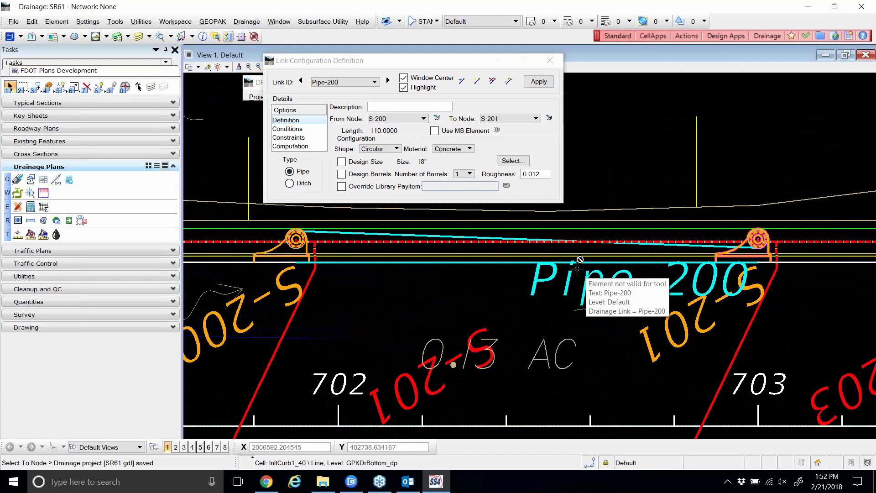
- Reattach the pipe's From Node end to the side of the S-200 dashed circle that faces S-201
click(437, 119)
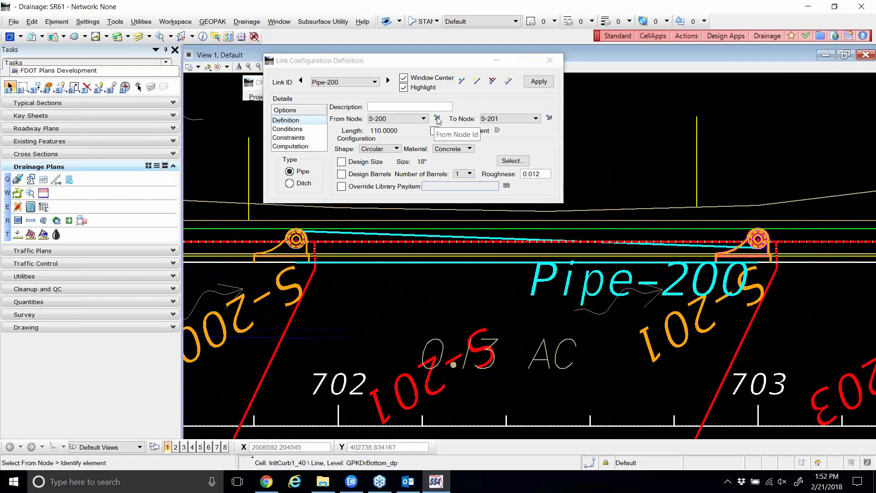
scroll(292, 235, up, 5)
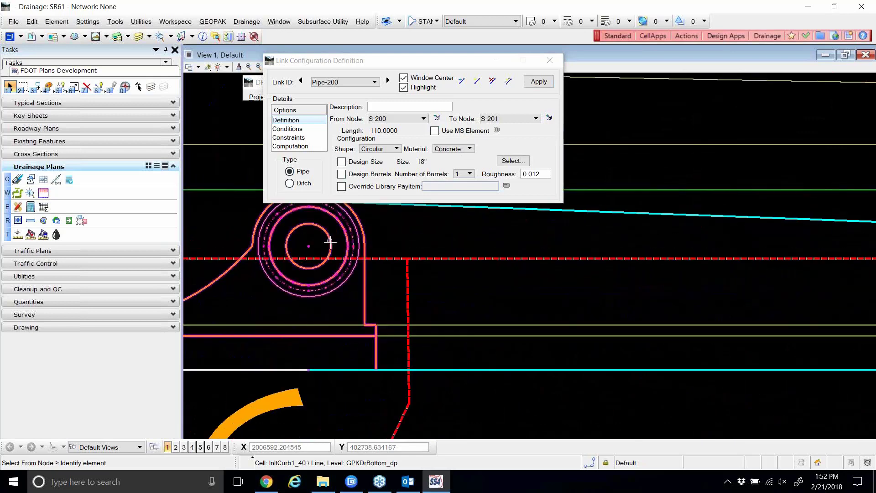
click(387, 264)
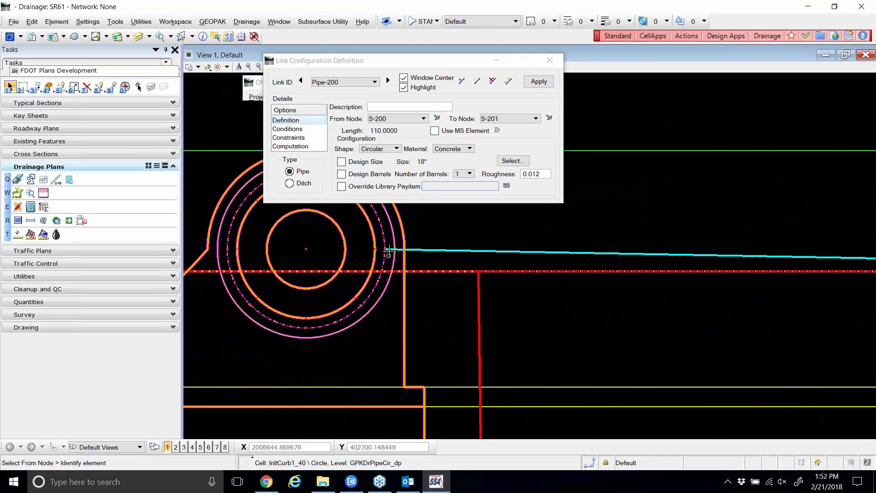
- Reattach Pipe-200's To Node end to the side of the S-201 dashed circle that faces S-200, and apply the change
click(549, 118)
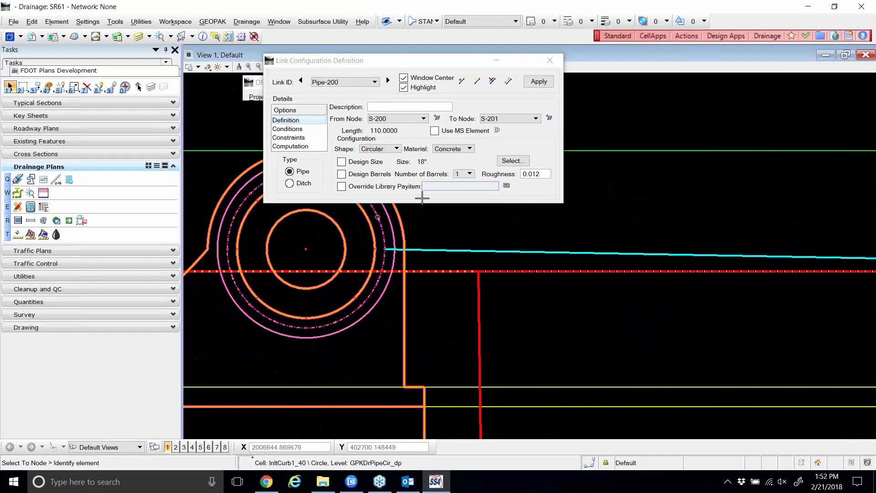
scroll(333, 211, down, 3)
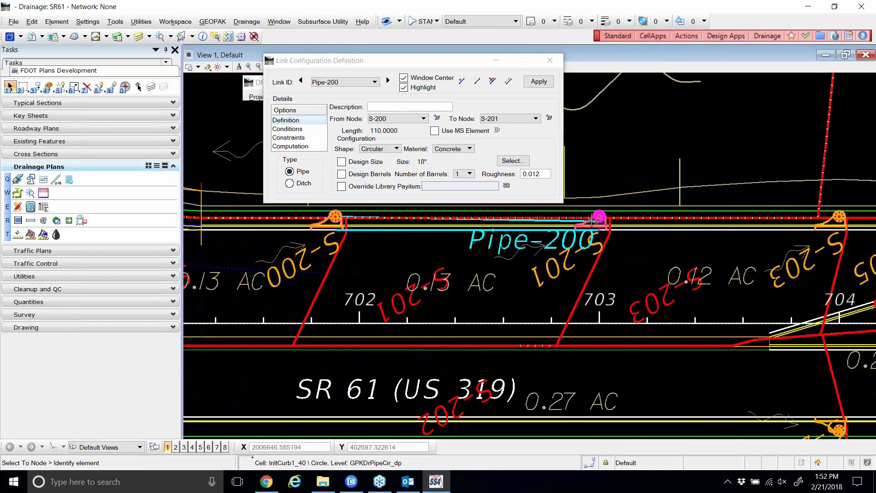
scroll(587, 219, up, 5)
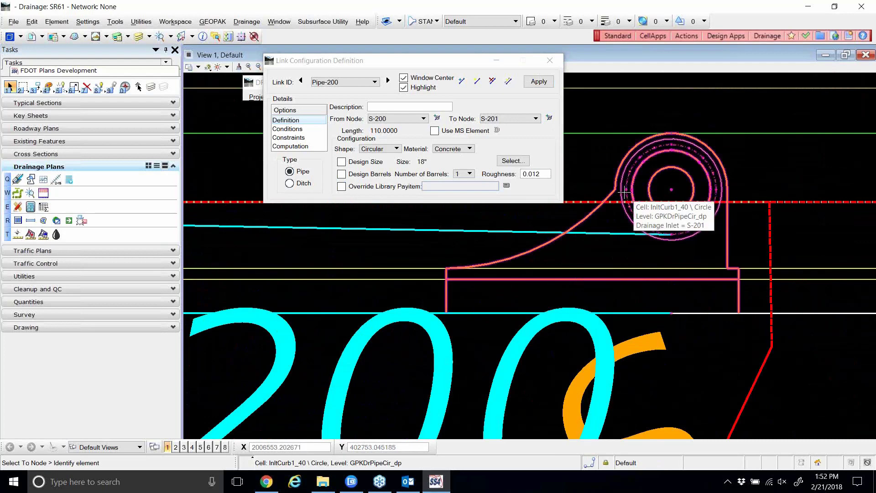
scroll(758, 276, down, 3)
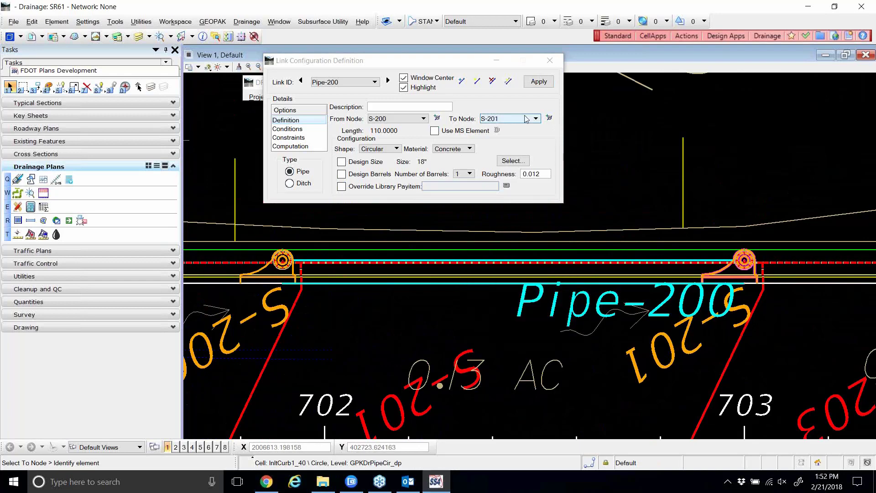
click(538, 82)
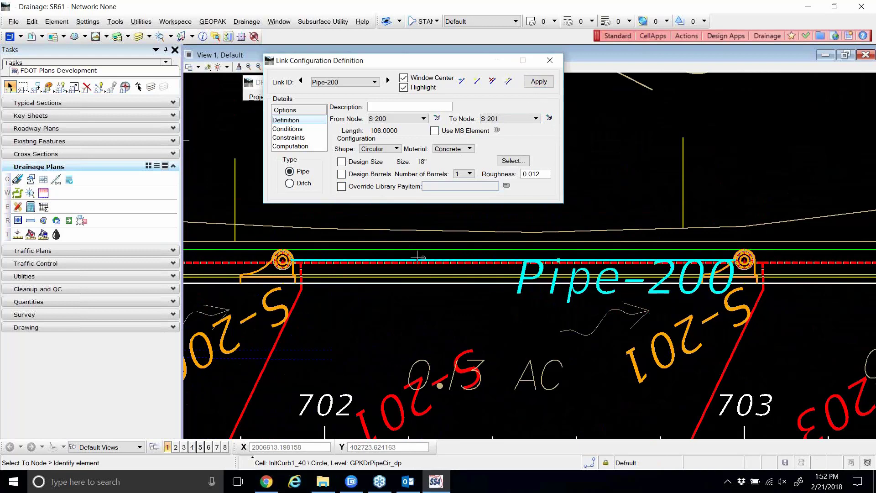
scroll(418, 260, up, 1)
scroll(425, 274, down, 1)
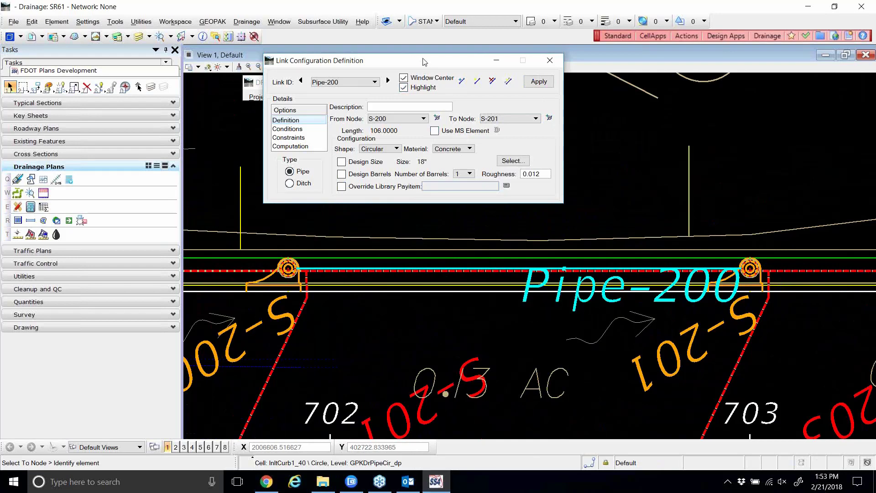
drag(424, 60, 425, 70)
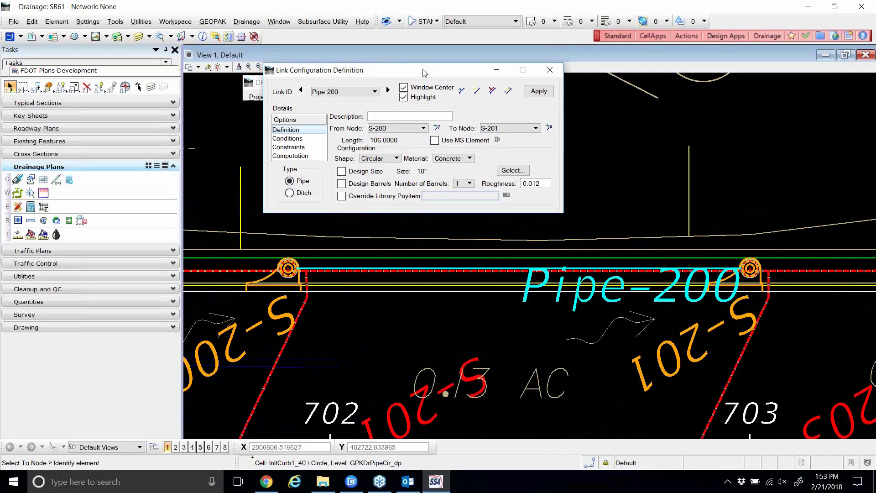
drag(423, 70, 423, 72)
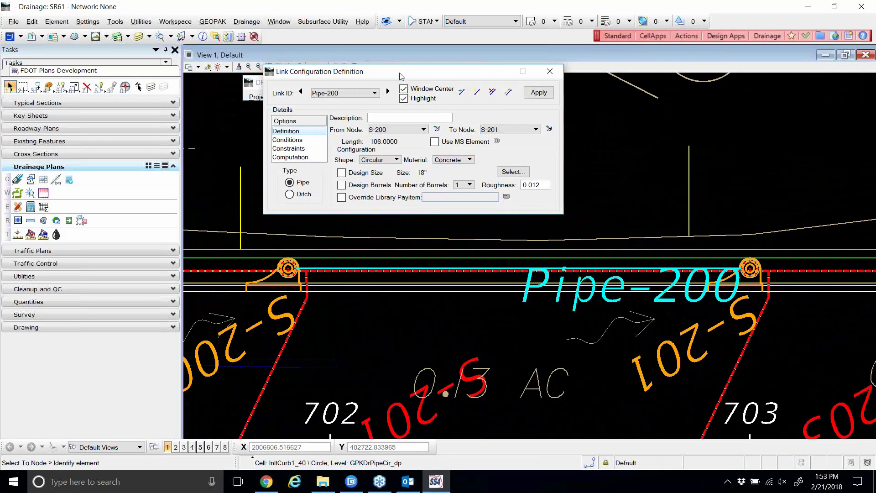
drag(400, 76, 402, 86)
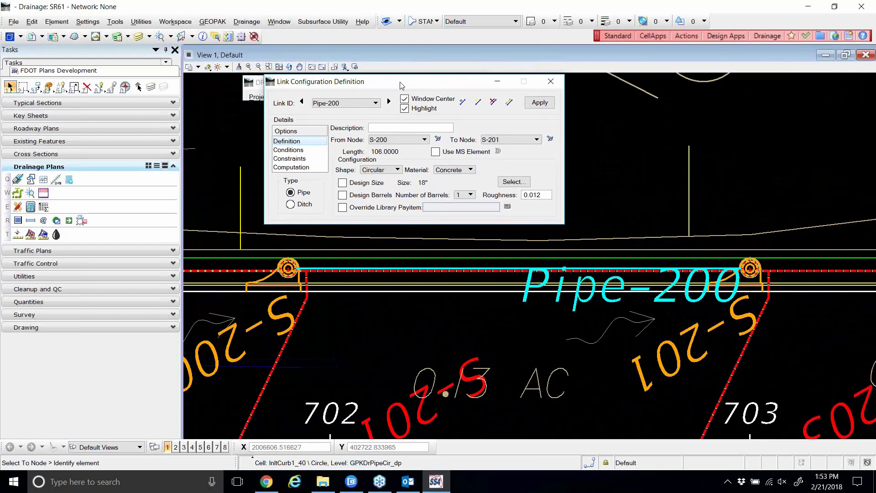
drag(402, 86, 403, 87)
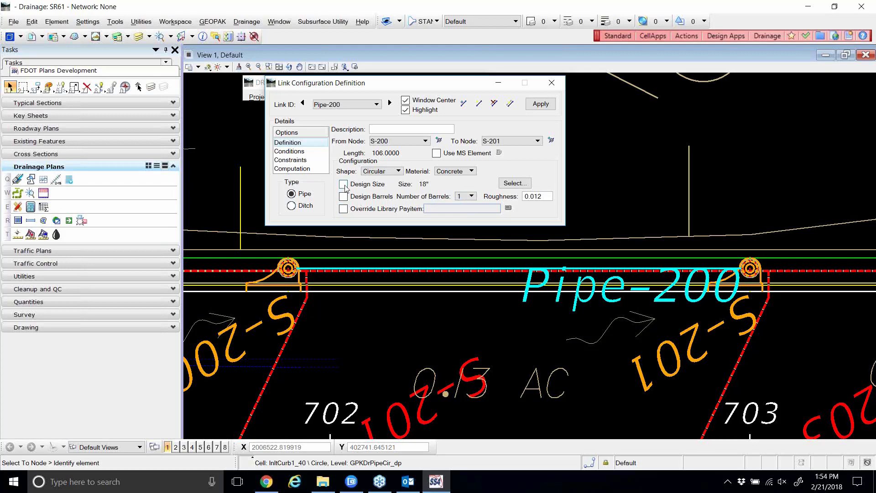
click(343, 184)
drag(422, 88, 442, 67)
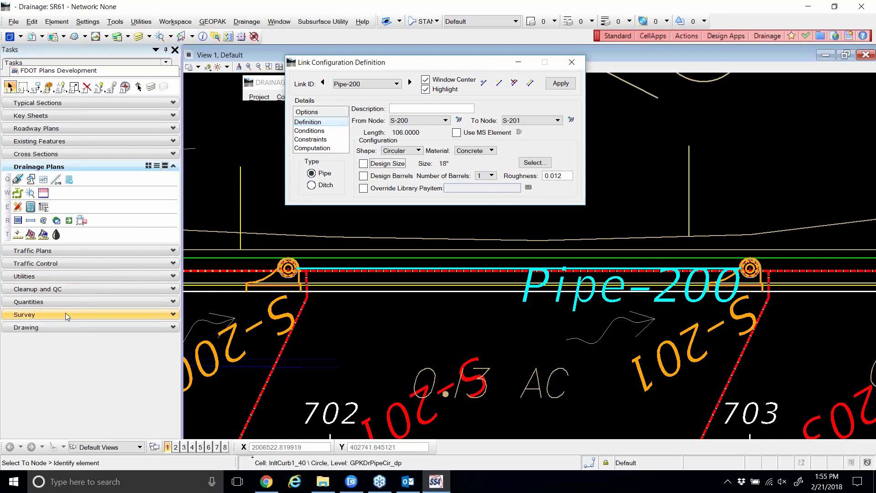
- Place a single diagonal line about 87 ft long that crosses Pipe-200 between S-200 and S-201
click(72, 328)
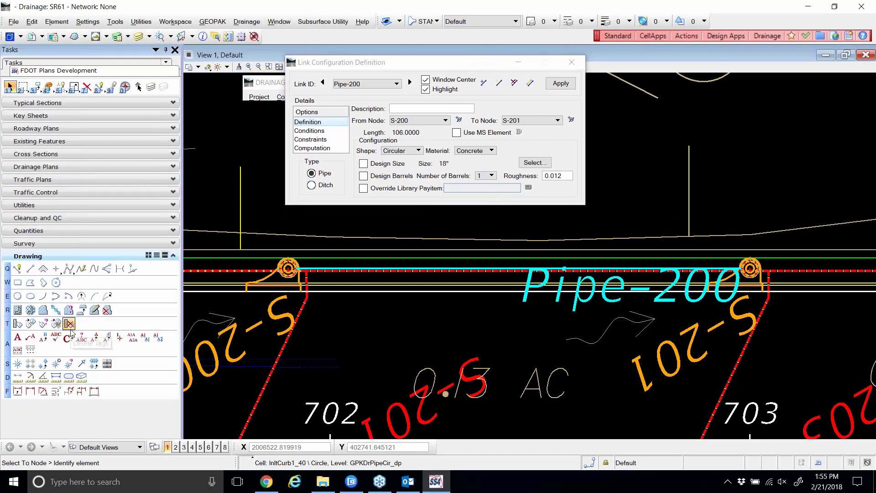
click(30, 268)
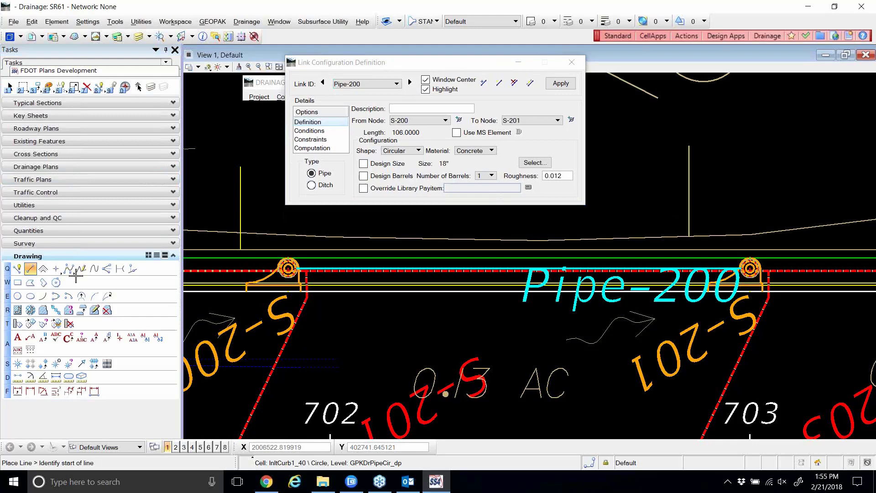
click(404, 353)
click(685, 121)
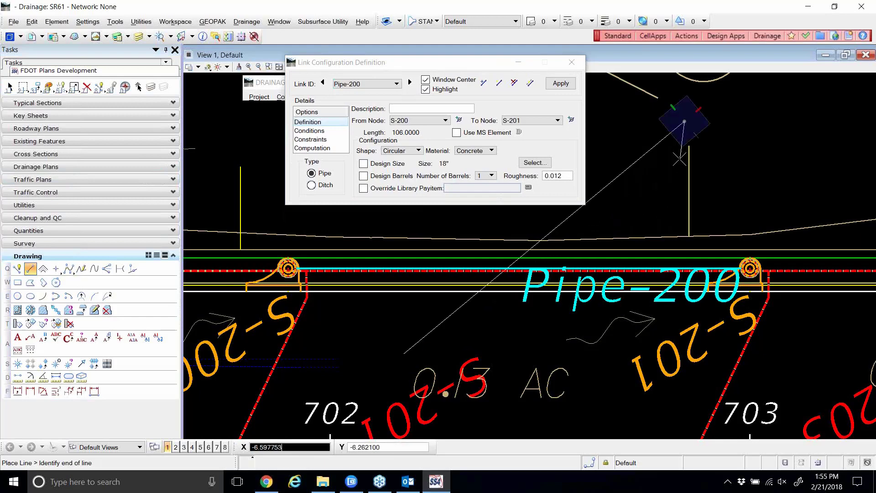
right_click(675, 162)
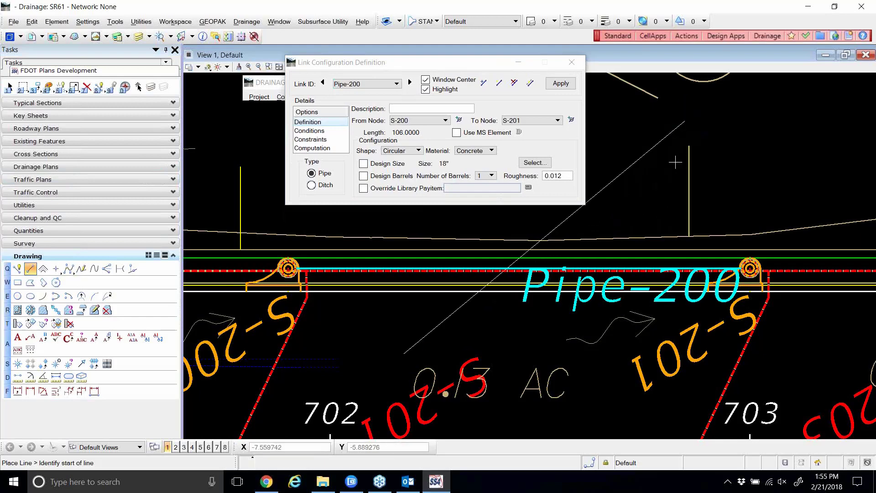
- Enable Use MS Element for Pipe-200 and pick the diagonal line as its user-defined link
click(457, 133)
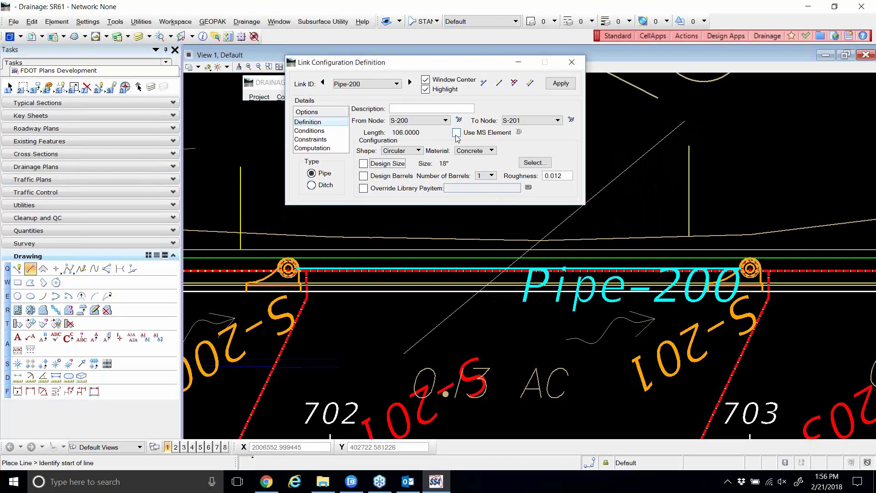
click(519, 132)
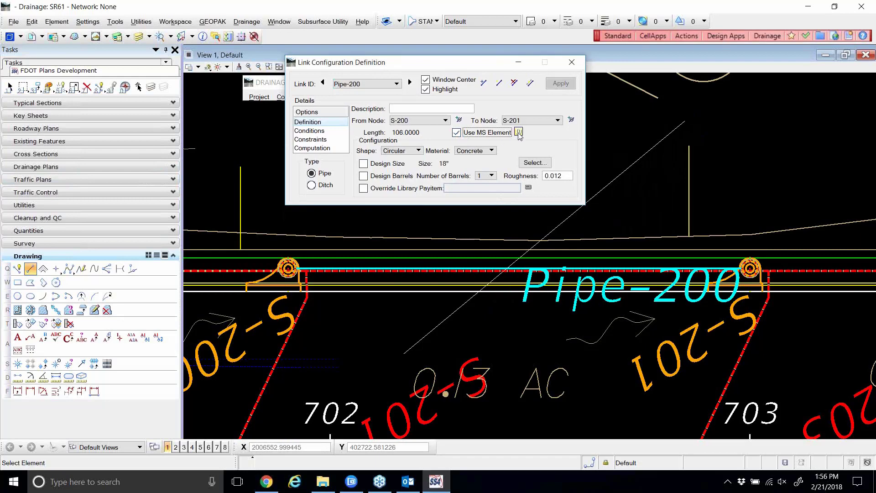
click(634, 158)
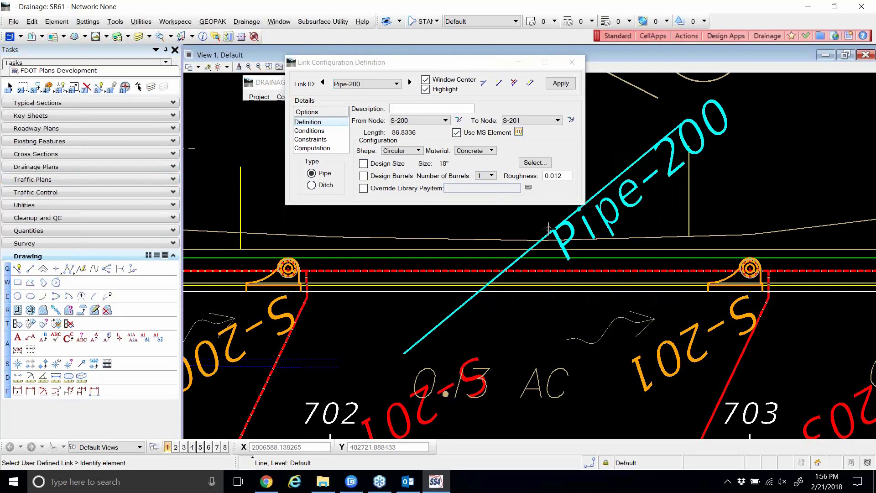
- Remove the user-defined link from Pipe-200 and reattach its From Node end to the side of S-200 that faces S-201
click(456, 132)
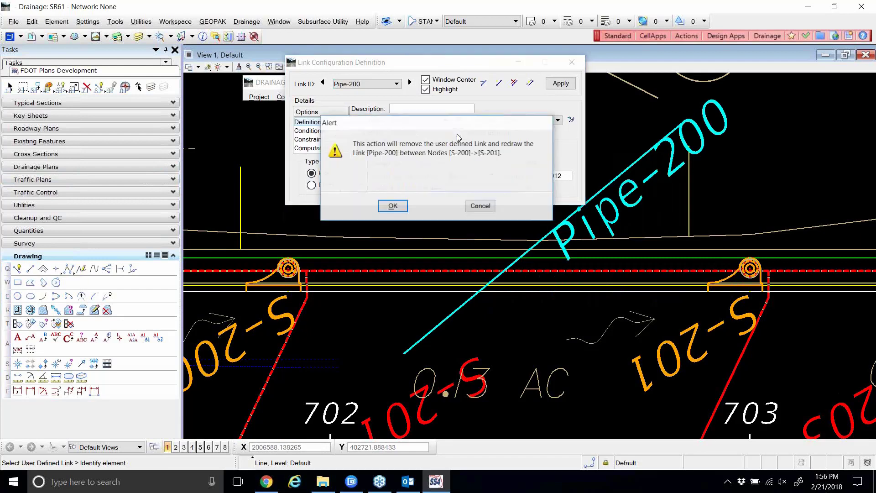
click(386, 210)
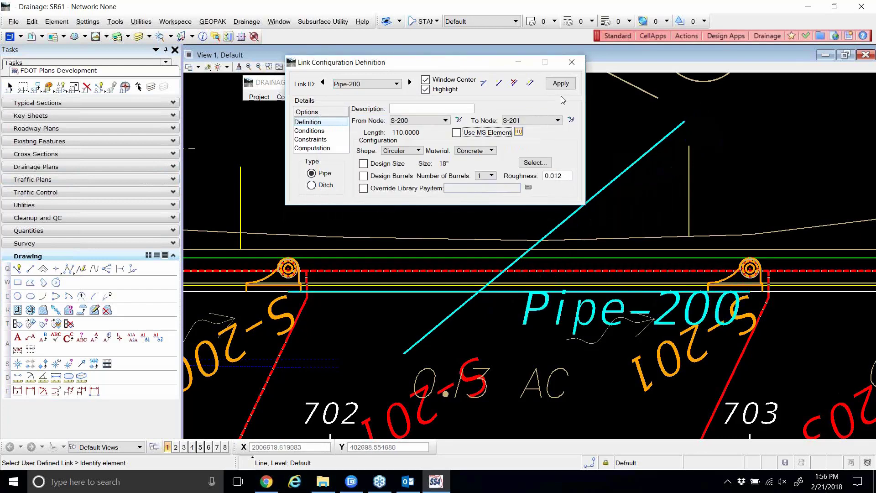
click(458, 120)
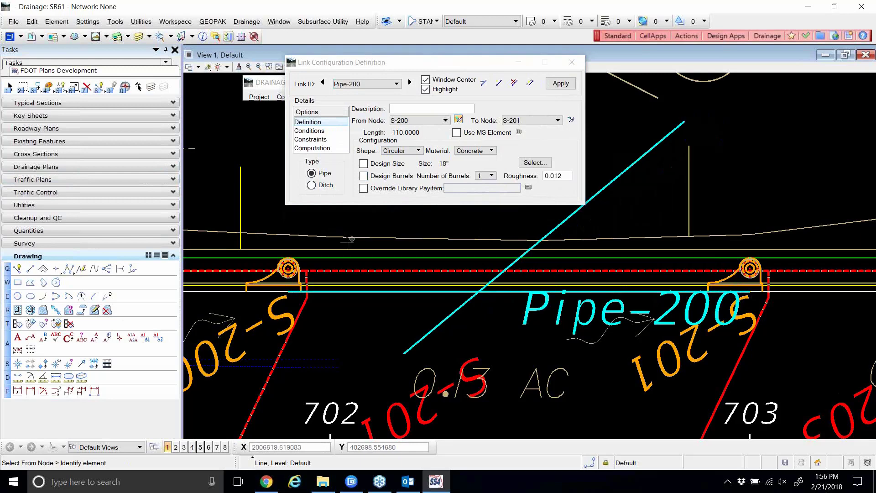
scroll(299, 270, up, 2)
click(299, 270)
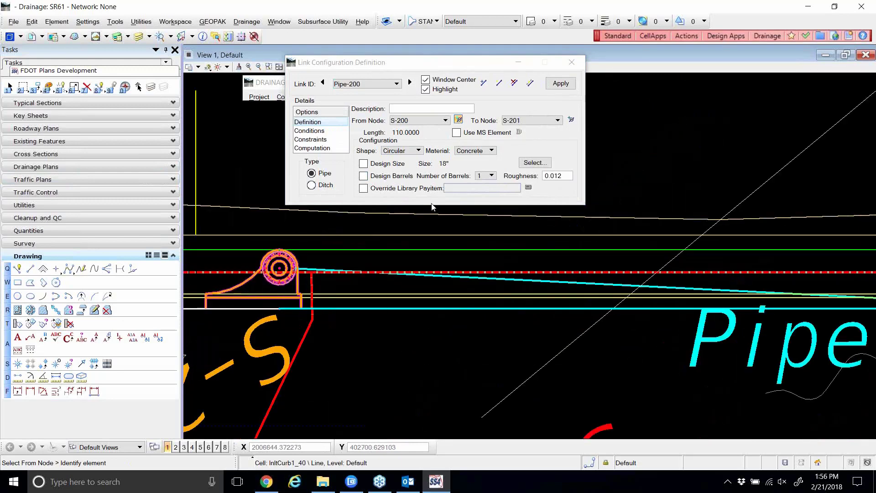
- Try to reattach Pipe-200's To Node end at S-201, apply it, and reset the link by toggling Use MS Element
click(571, 120)
scroll(484, 211, down, 1)
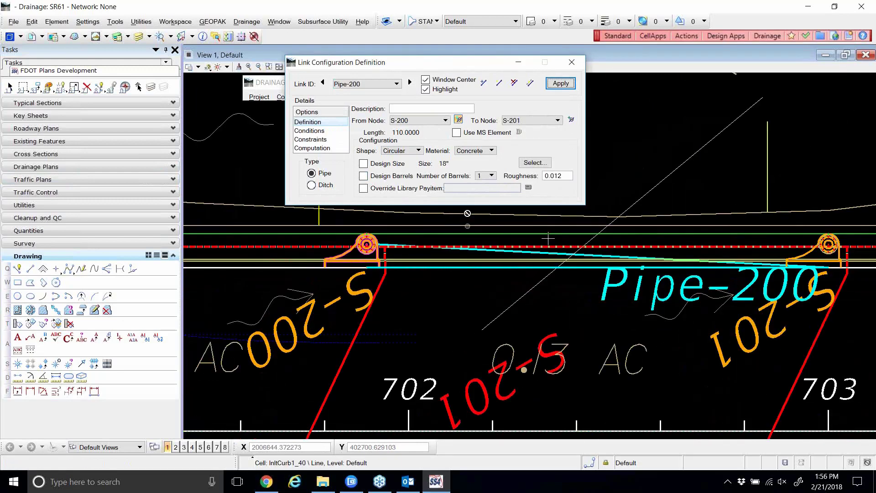
click(828, 245)
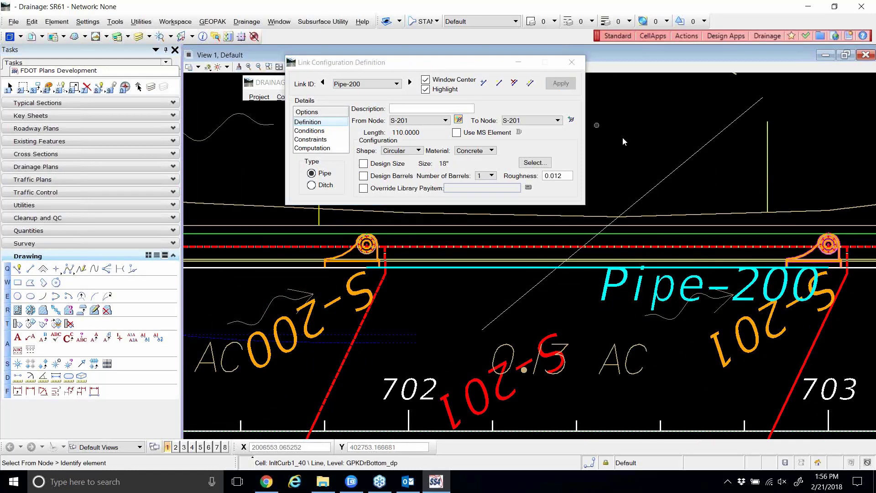
click(563, 85)
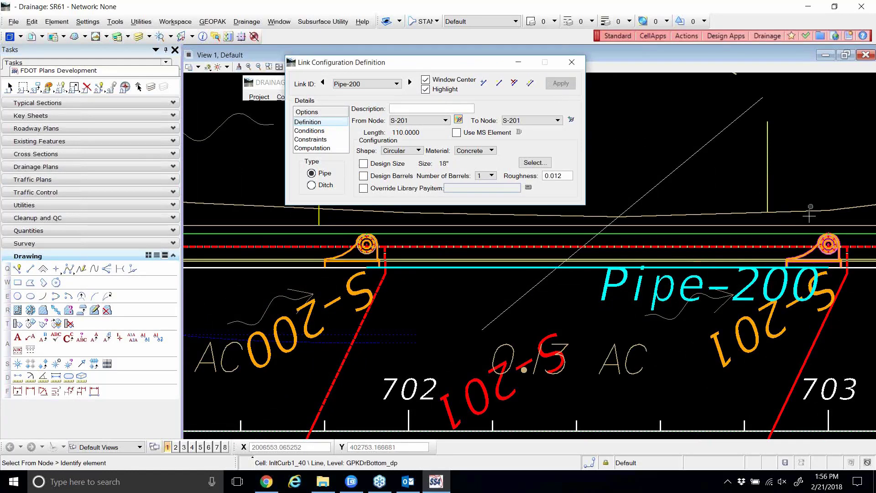
click(815, 245)
click(561, 83)
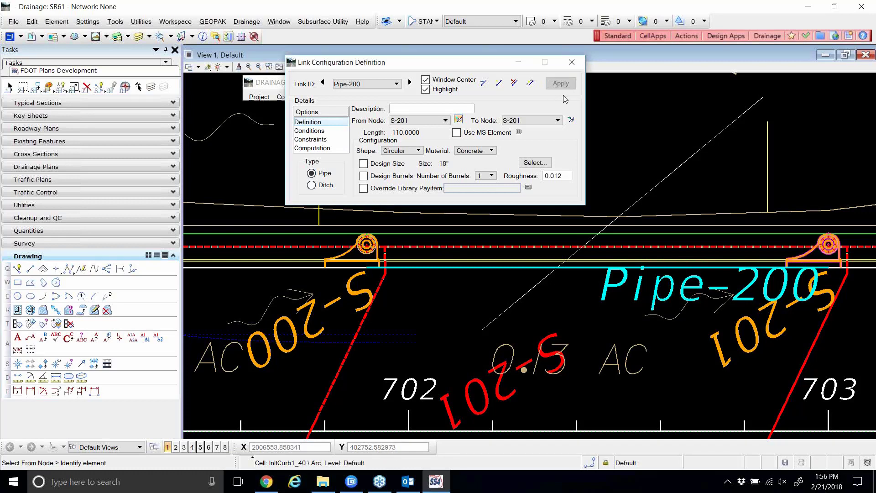
click(456, 133)
click(454, 135)
click(489, 203)
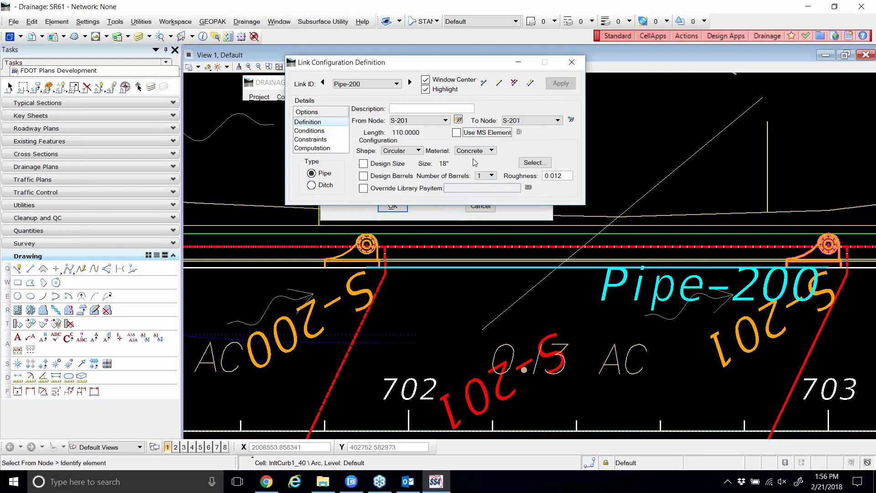
- Set Pipe-200's From Node back to S-200 and attach that end to the side of the structure facing S-201
click(442, 119)
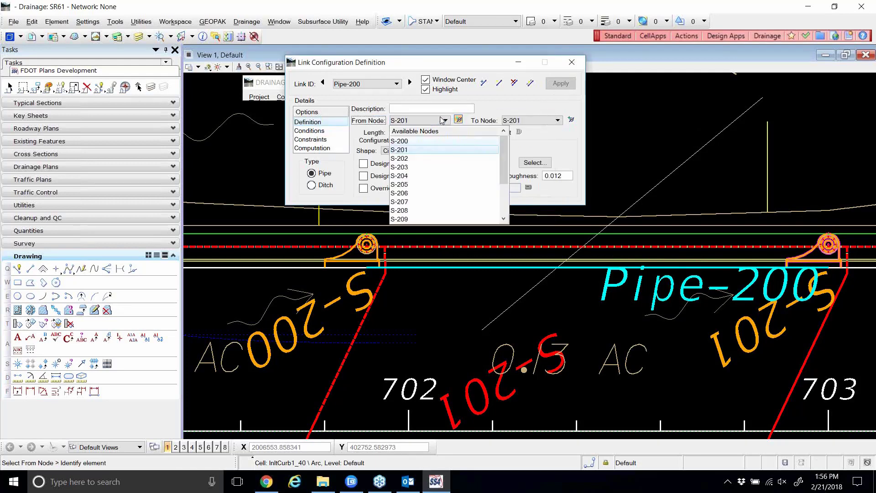
click(414, 142)
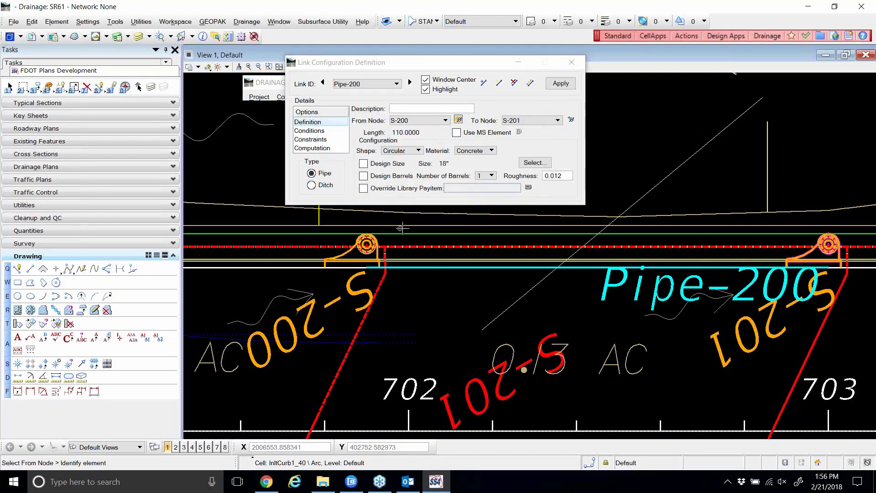
scroll(417, 239, down, 2)
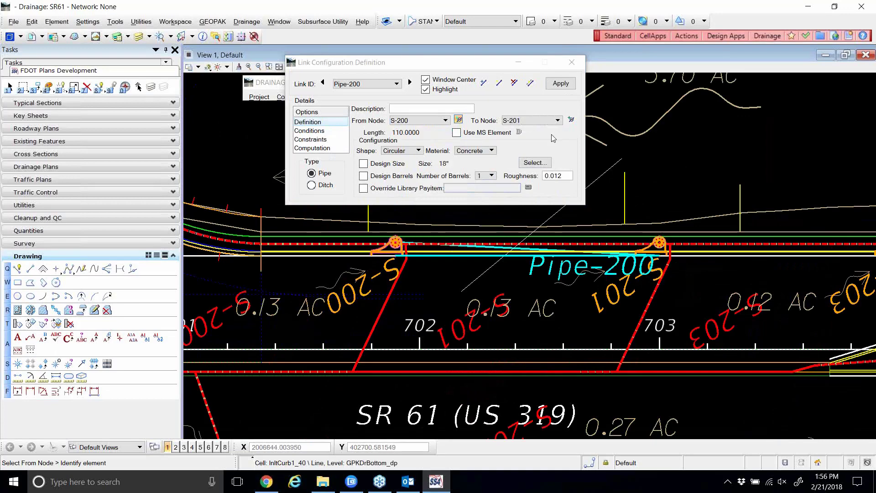
- Reattach Pipe-200's To Node end to the side of S-201 facing S-200, apply it, and move the configuration window clear of the link ID
click(570, 120)
scroll(623, 223, down, 2)
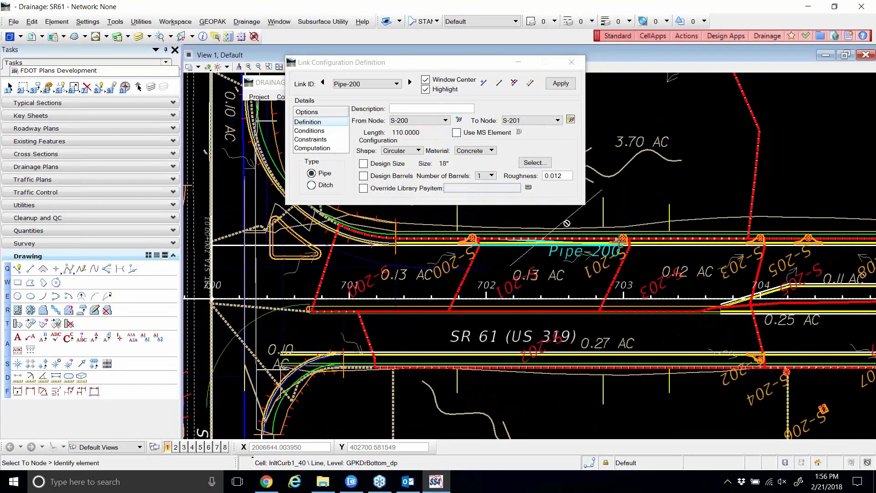
scroll(623, 222, up, 4)
click(632, 222)
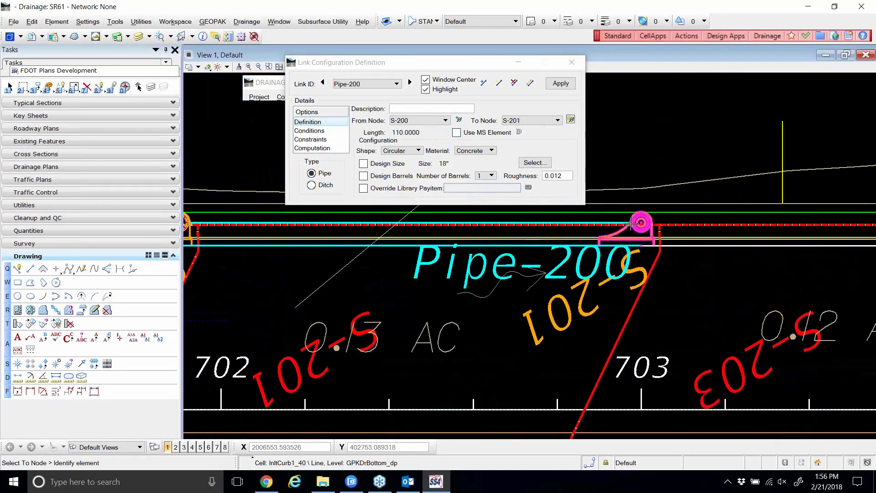
click(561, 83)
drag(456, 62, 545, 76)
scroll(509, 267, down, 1)
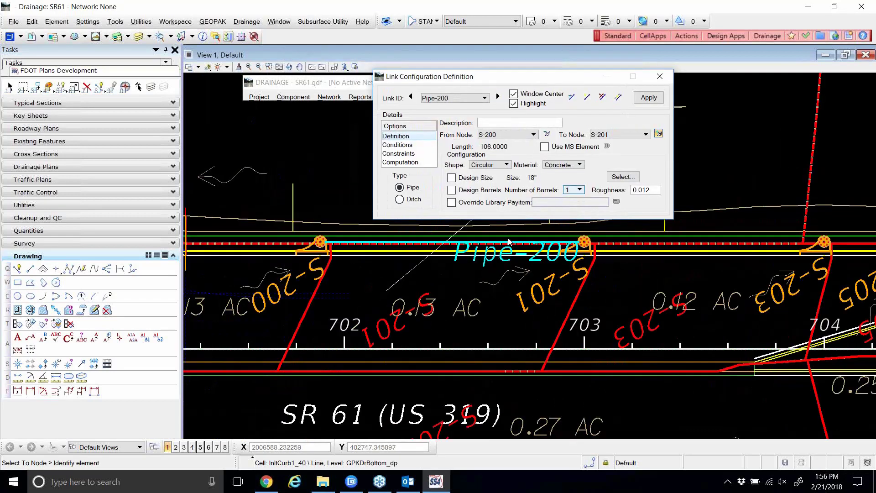
- Switch Pipe-200's To Node to S-200, set it back to S-201, and apply the link definition
click(628, 136)
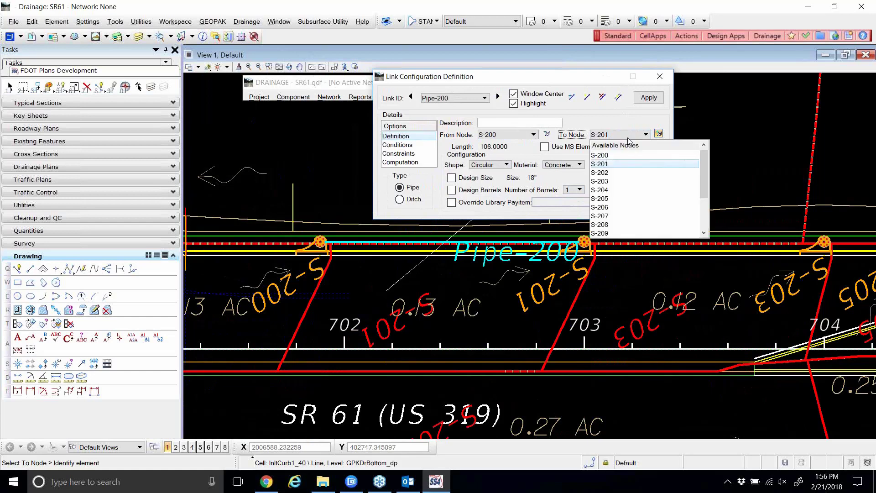
click(613, 156)
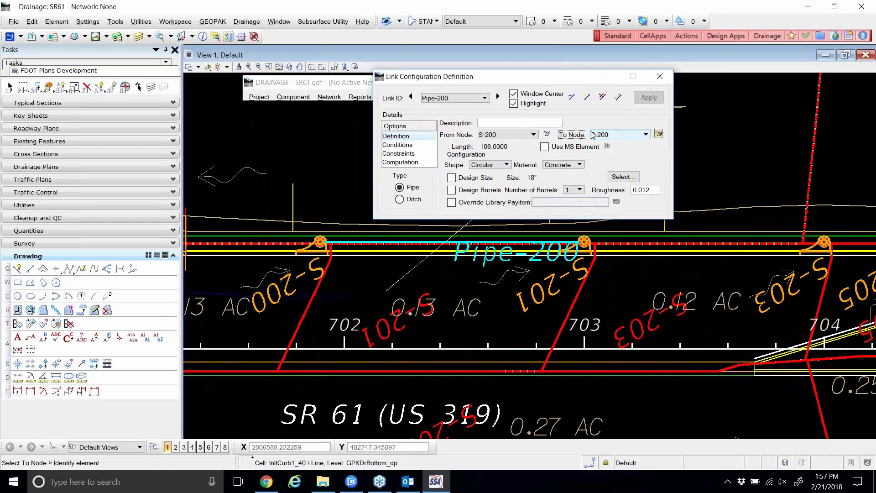
click(620, 136)
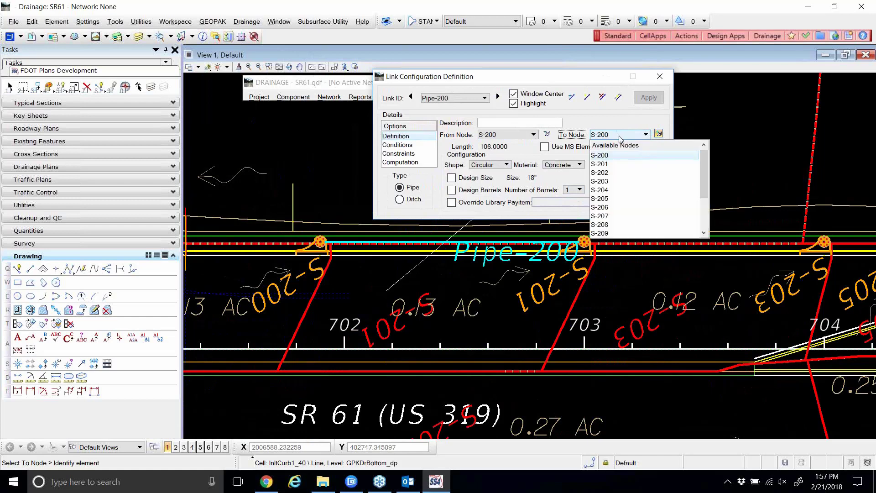
click(616, 163)
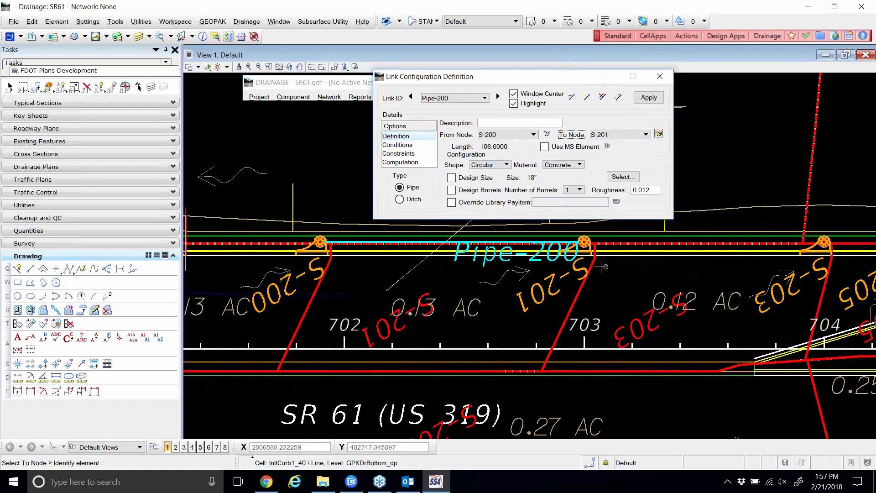
click(656, 100)
- Pick structure S-201 in the drawing as Pipe-200's From Node
click(547, 134)
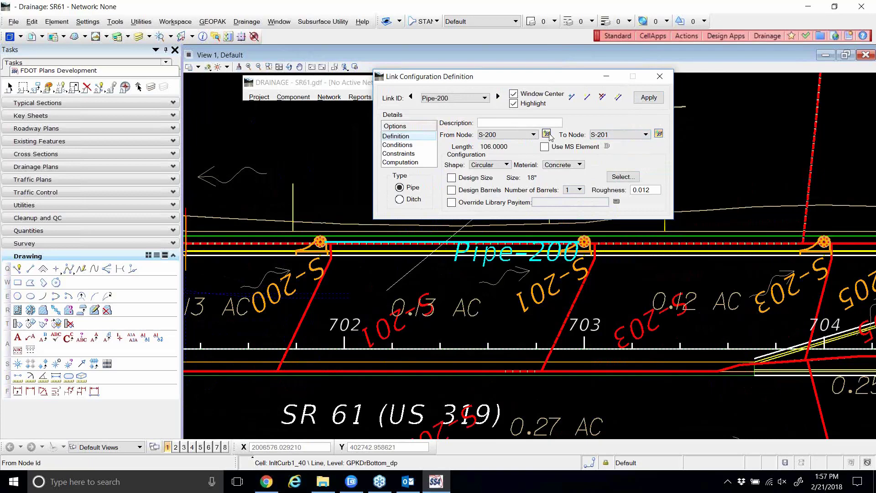
click(581, 235)
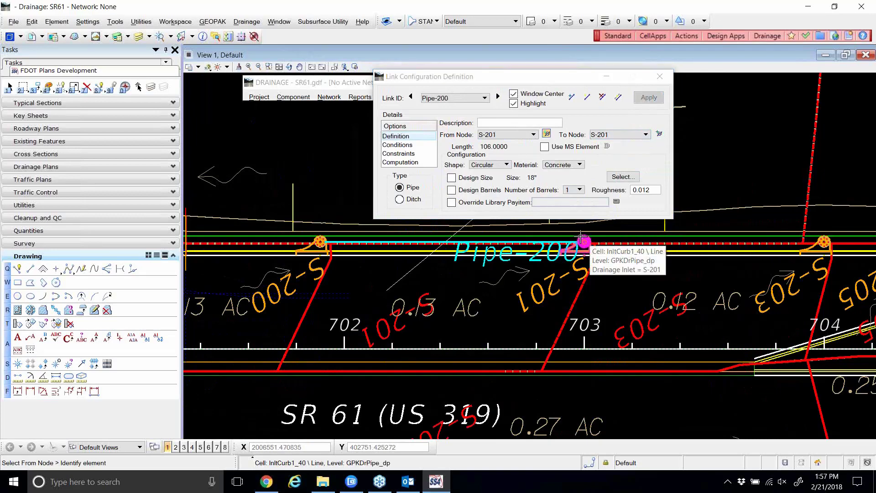
scroll(583, 235, up, 2)
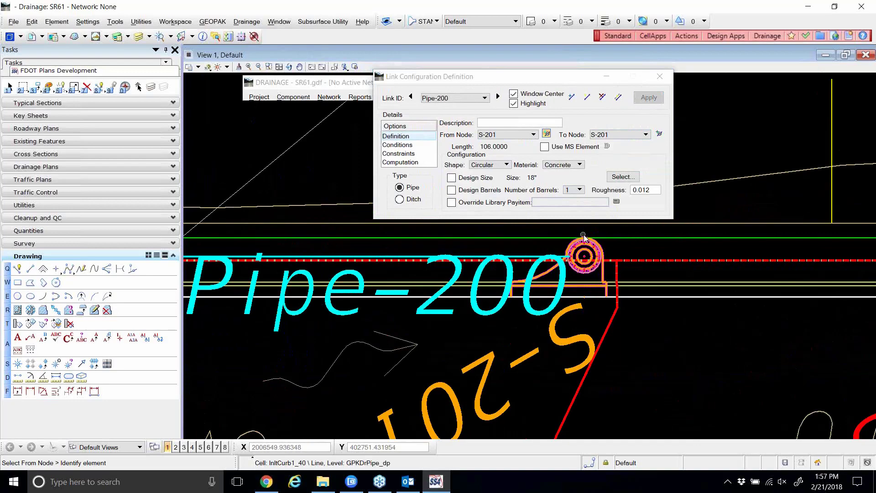
scroll(692, 267, down, 3)
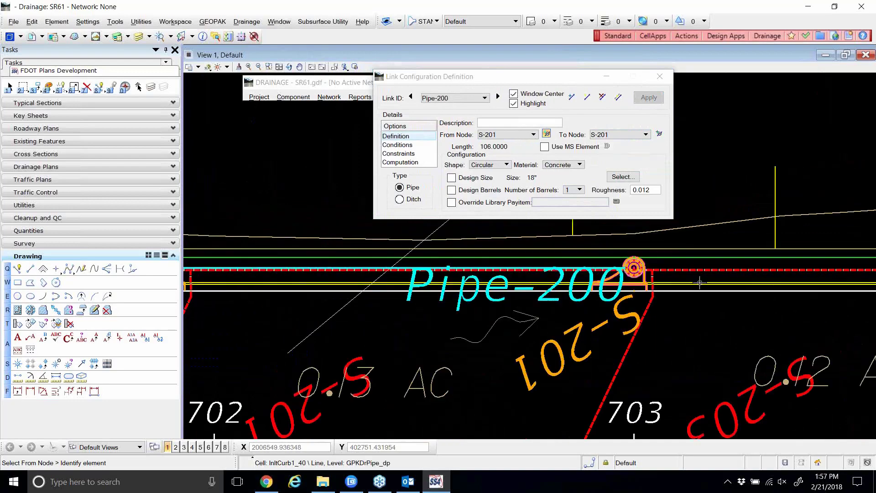
- Set Pipe-200's From Node back to S-200, attach it slightly above the structure's centre on the side facing S-201, and apply
click(546, 135)
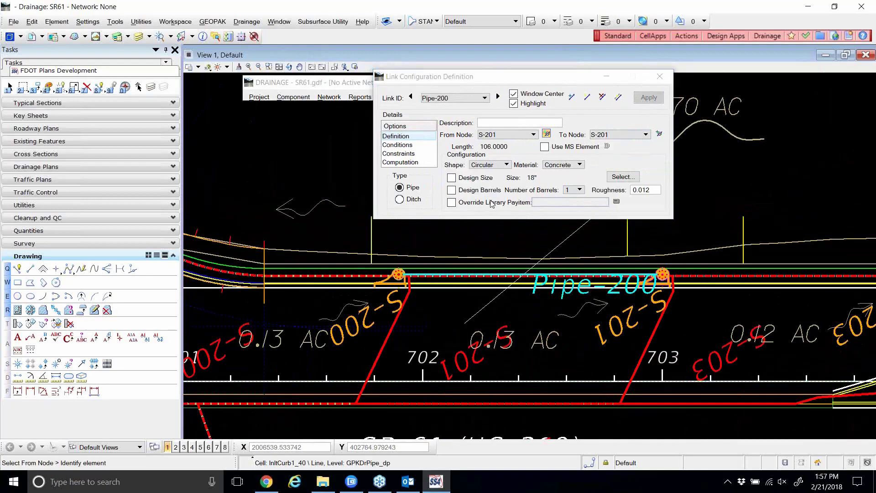
scroll(400, 273, up, 3)
click(404, 258)
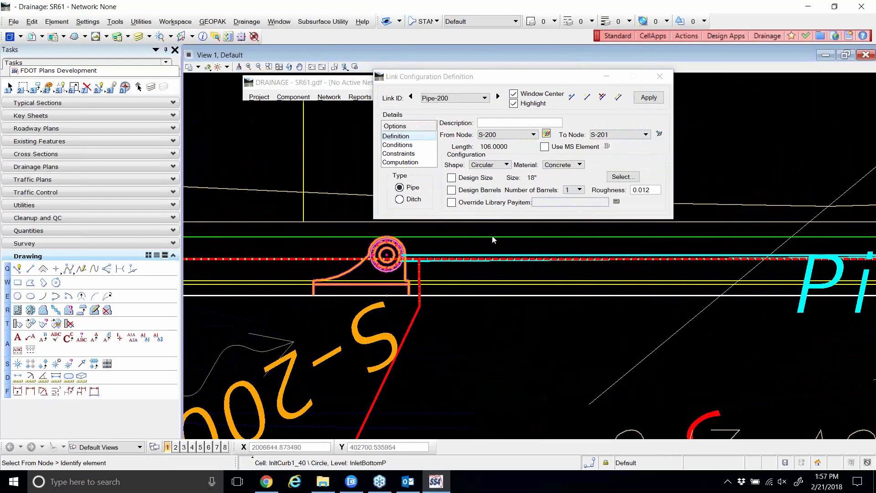
scroll(427, 248, up, 2)
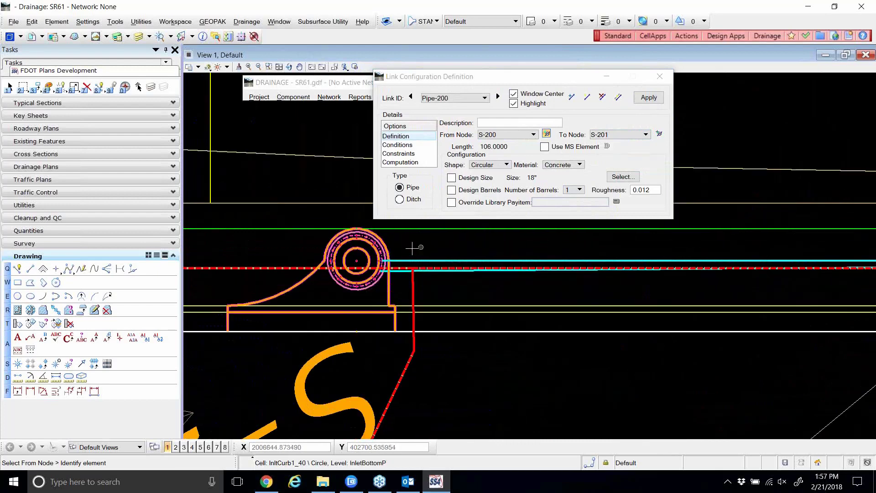
click(548, 135)
click(391, 254)
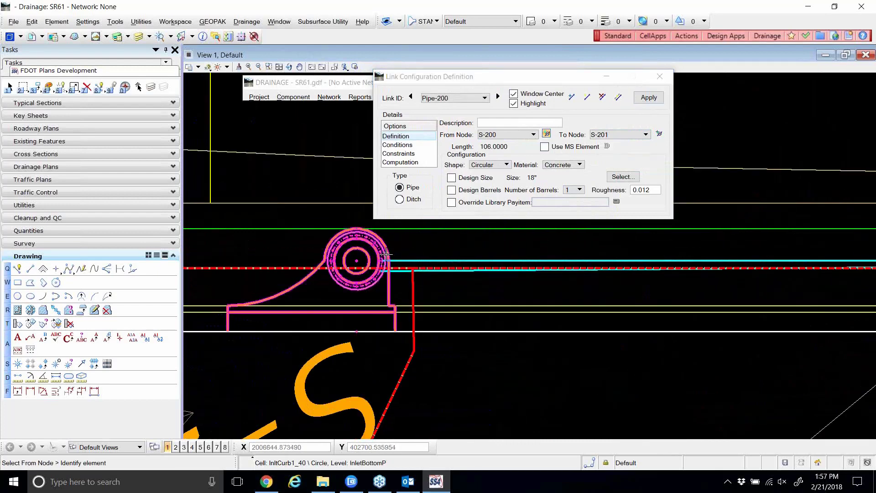
click(649, 97)
scroll(339, 259, down, 3)
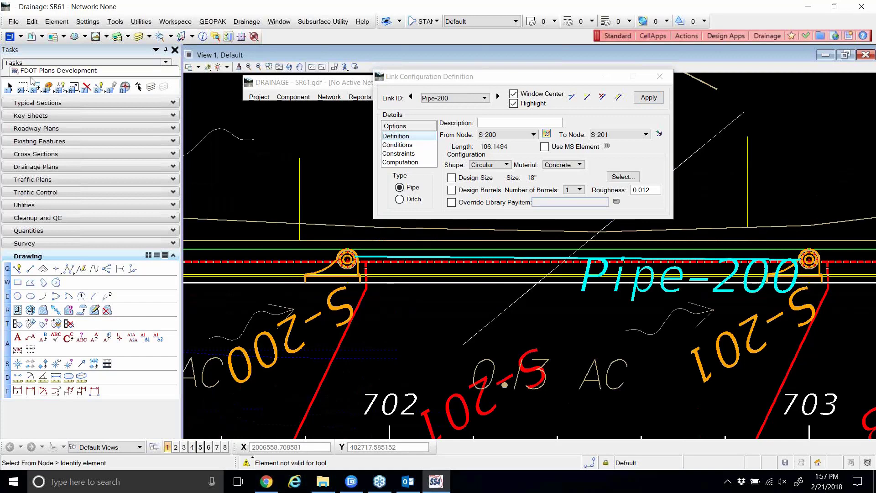
- Delete the stray diagonal line that crosses Pipe-200 between S-200 and S-201
click(9, 86)
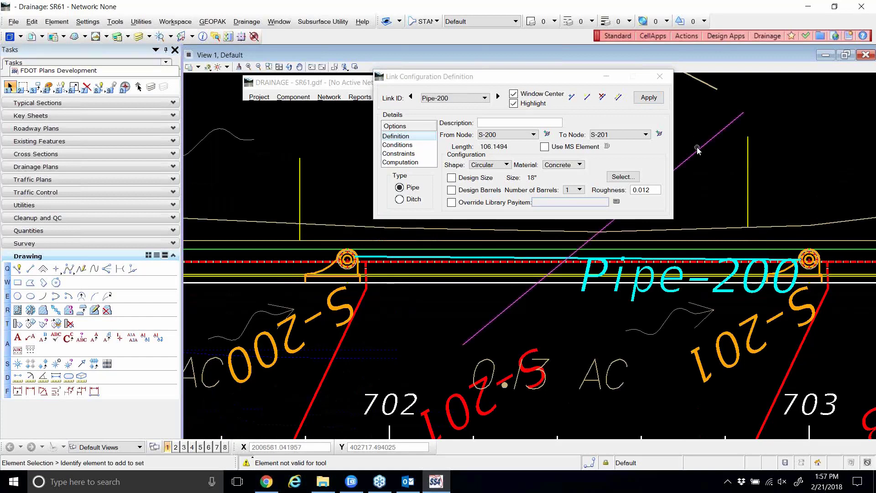
click(698, 147)
key(Delete)
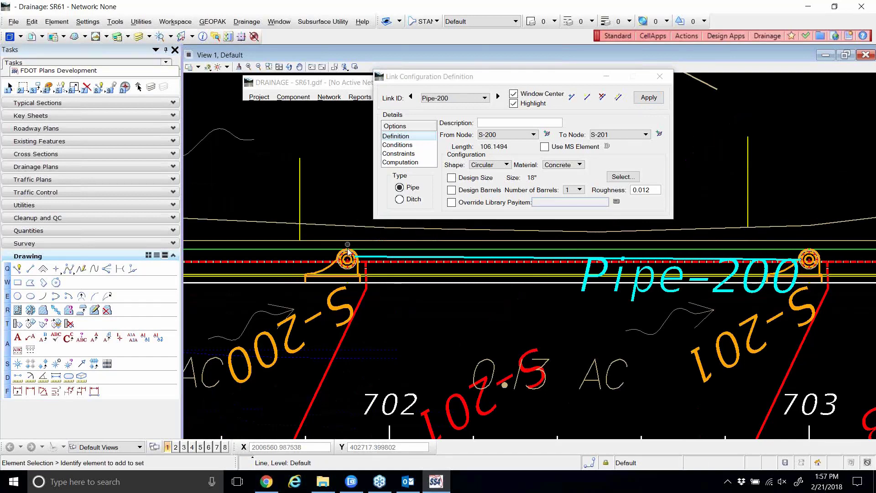
- Reattach Pipe-200's From Node end at S-200, level with the structure's centre on the side facing S-201, and apply it
scroll(349, 254, up, 8)
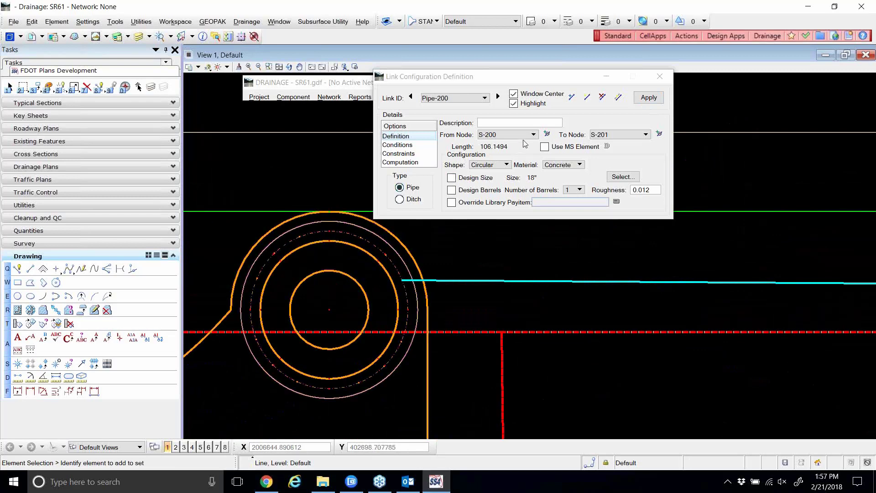
click(547, 134)
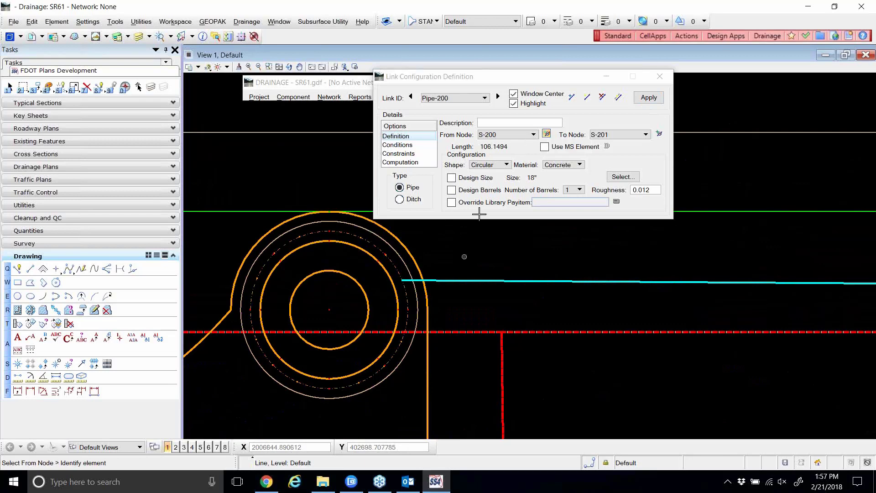
click(413, 300)
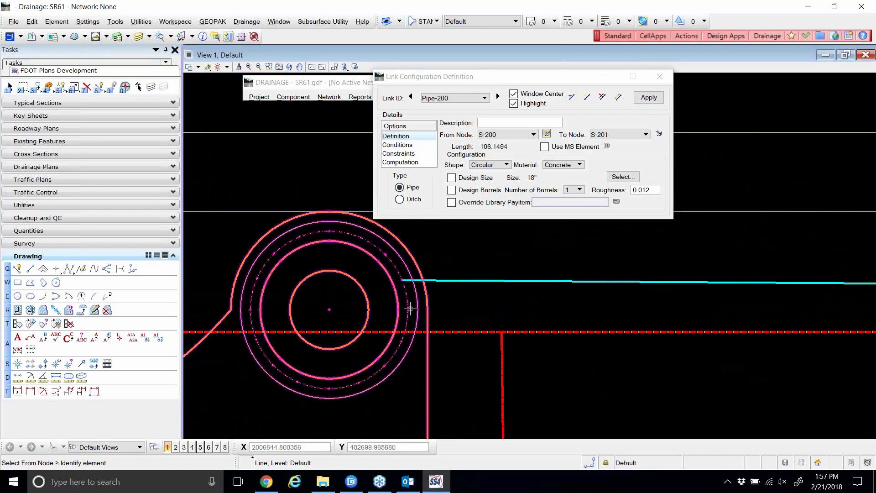
click(648, 98)
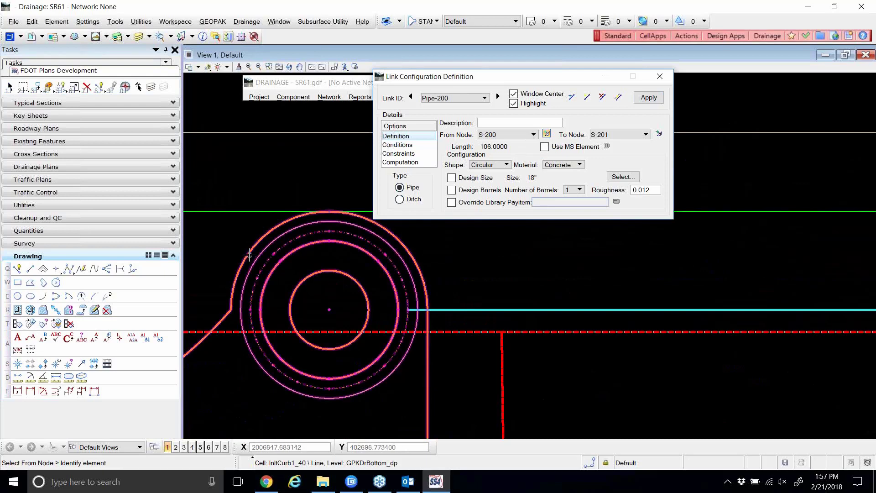
scroll(310, 297, down, 5)
scroll(314, 296, down, 5)
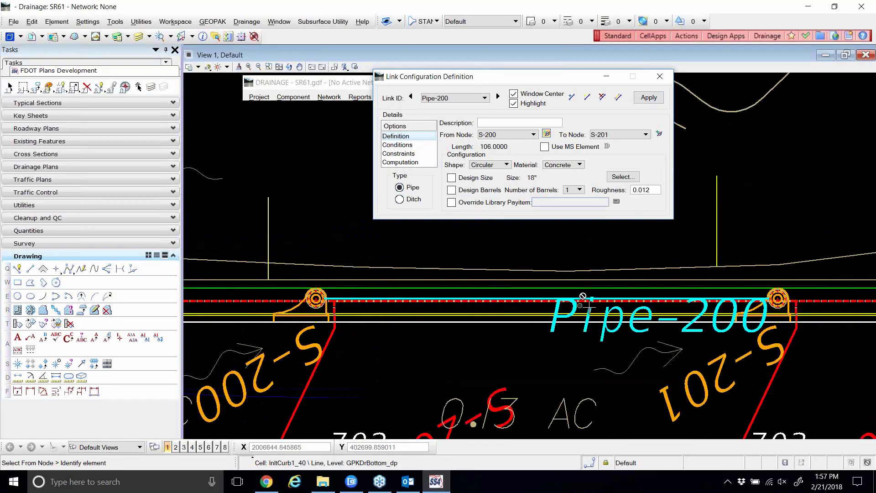
scroll(742, 301, up, 5)
scroll(758, 260, down, 2)
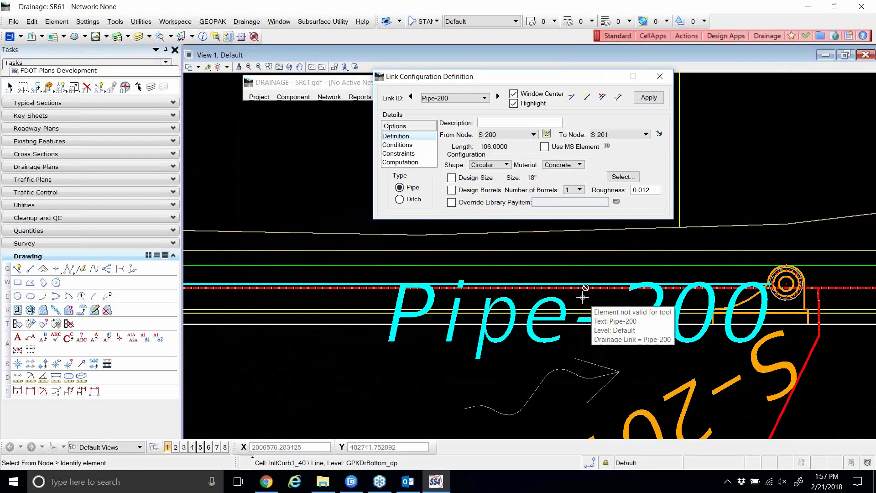
- Examine Pipe-200's profile conditions and its minimum and maximum rise constraints
click(399, 145)
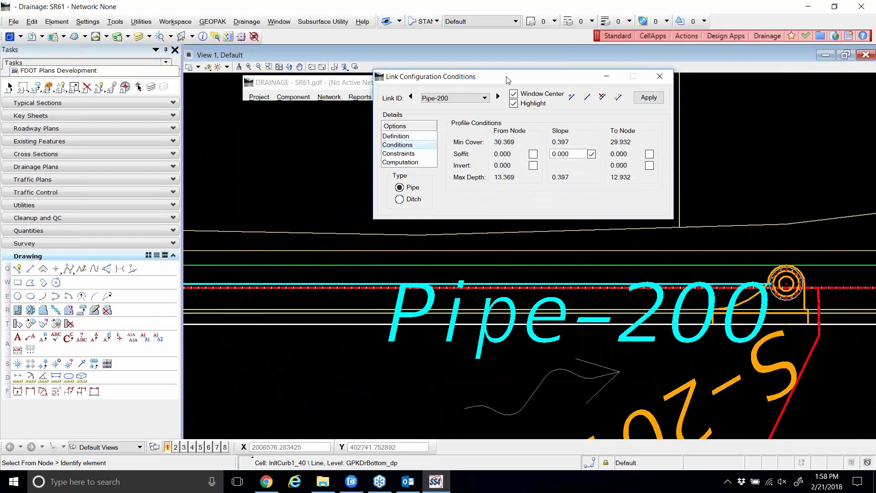
drag(514, 81, 487, 79)
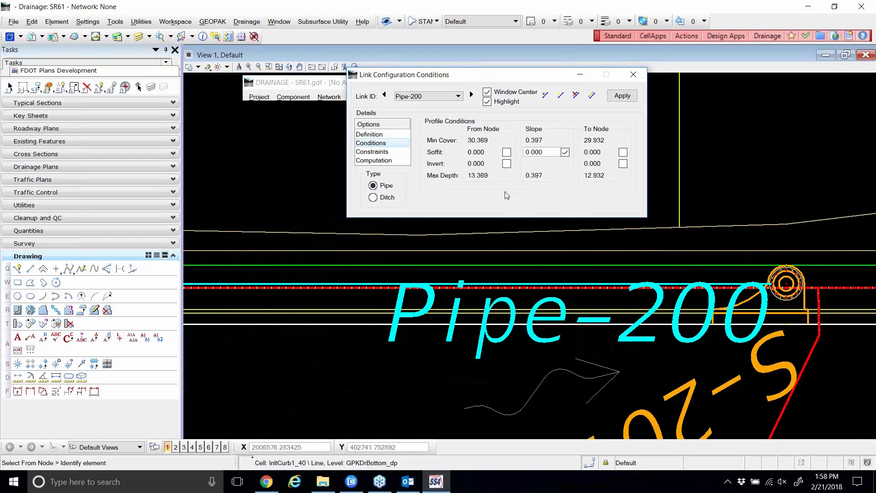
click(372, 152)
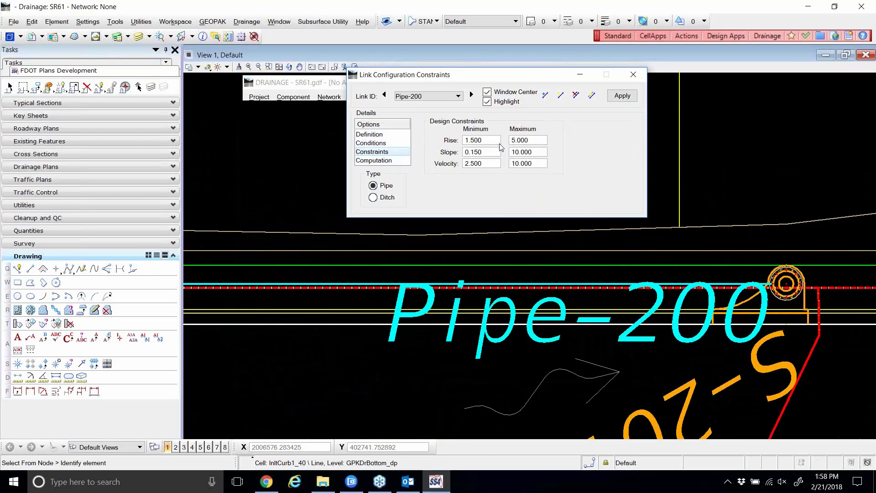
double_click(479, 141)
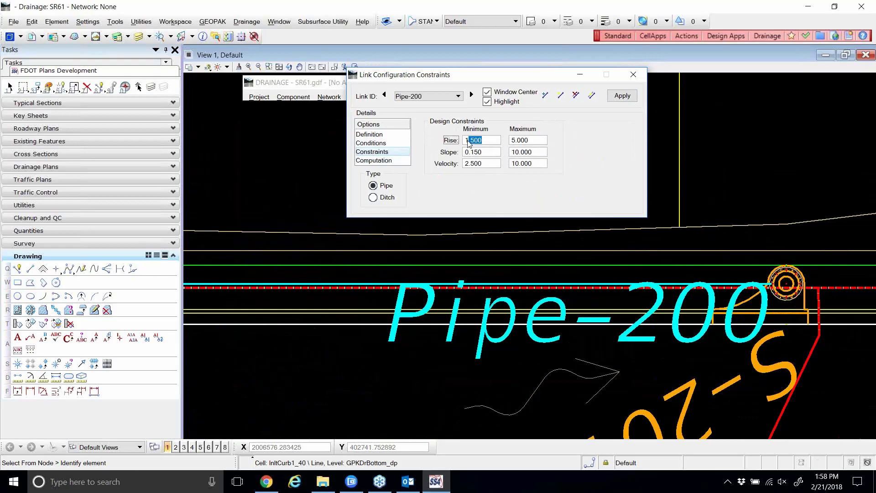
double_click(529, 141)
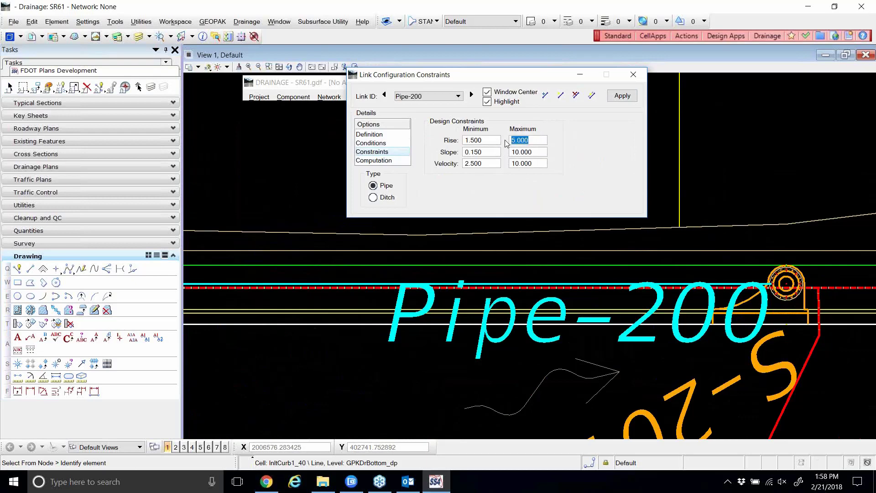
click(371, 135)
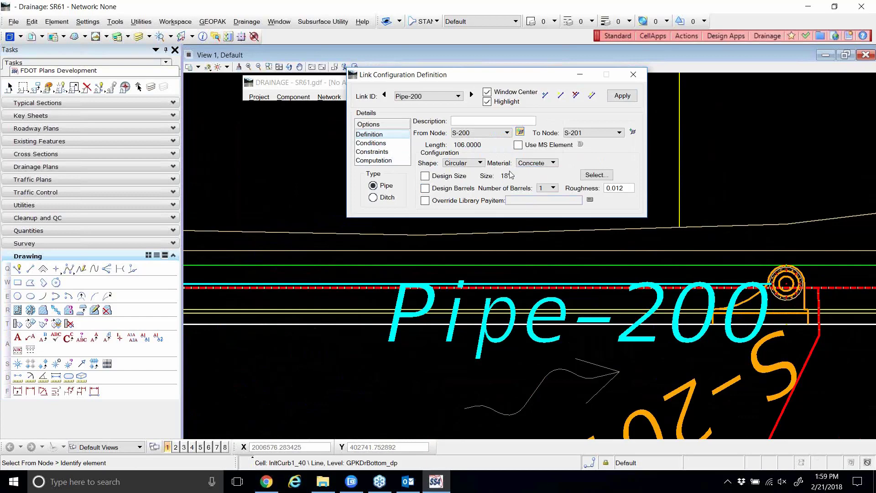
- Compare Pipe-200's minimum and maximum rise constraints with the pipe size settings in its definition
click(373, 151)
drag(483, 141, 459, 142)
click(531, 143)
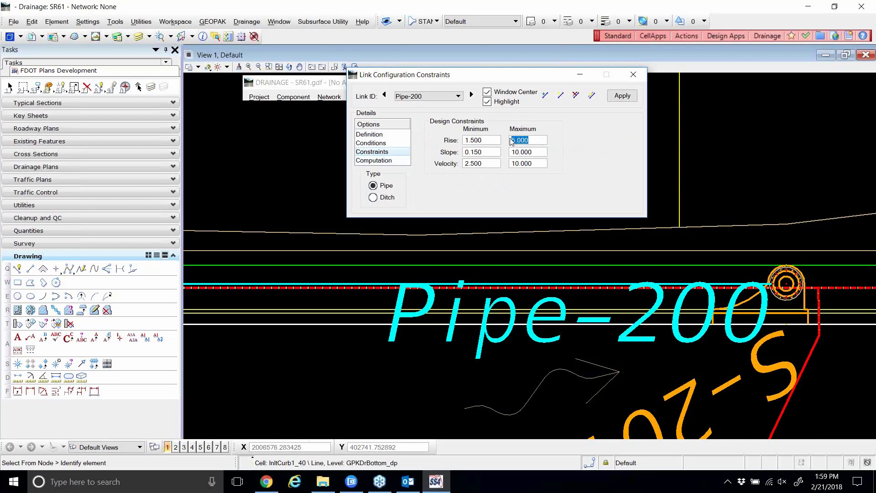
click(486, 142)
drag(487, 141, 462, 141)
drag(534, 141, 505, 144)
click(375, 135)
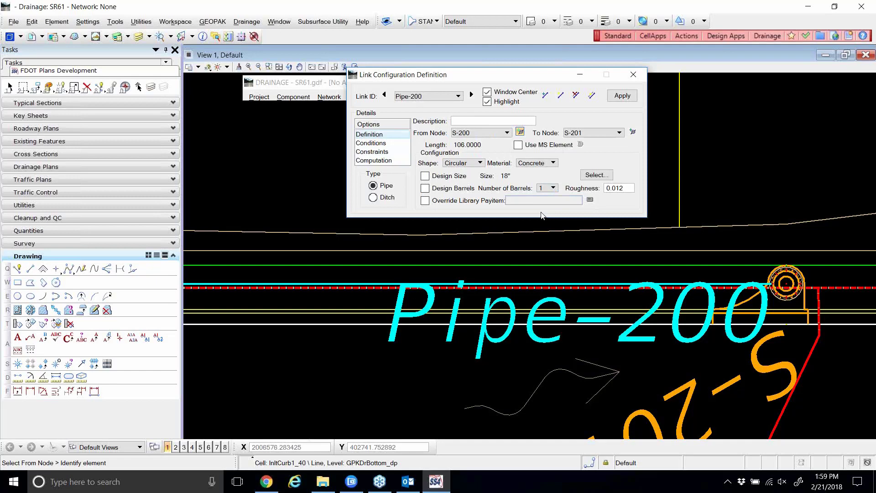
- Review Pipe-200's profile conditions and its minimum and maximum slope and velocity constraints
click(368, 143)
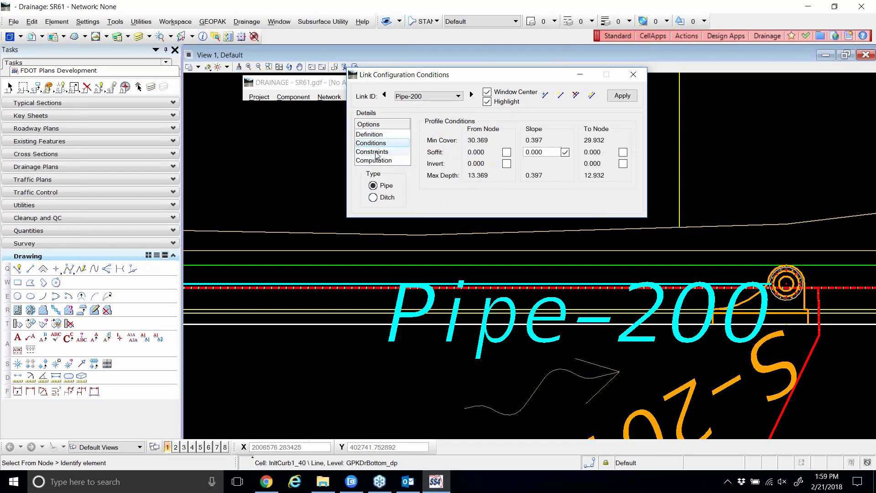
click(377, 154)
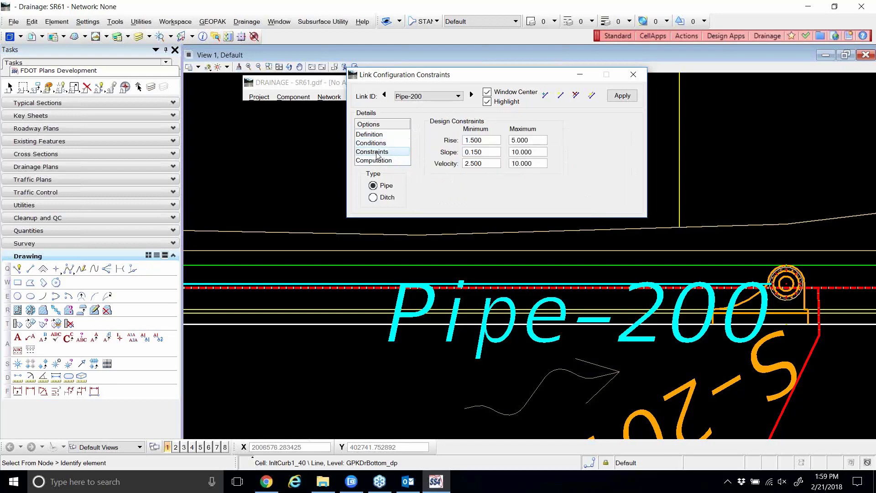
click(449, 155)
key(Tab)
drag(485, 164, 450, 165)
drag(537, 162, 502, 169)
drag(487, 153, 459, 158)
drag(534, 154, 502, 157)
- Check Pipe-200's computation details and apply the link configuration
click(386, 162)
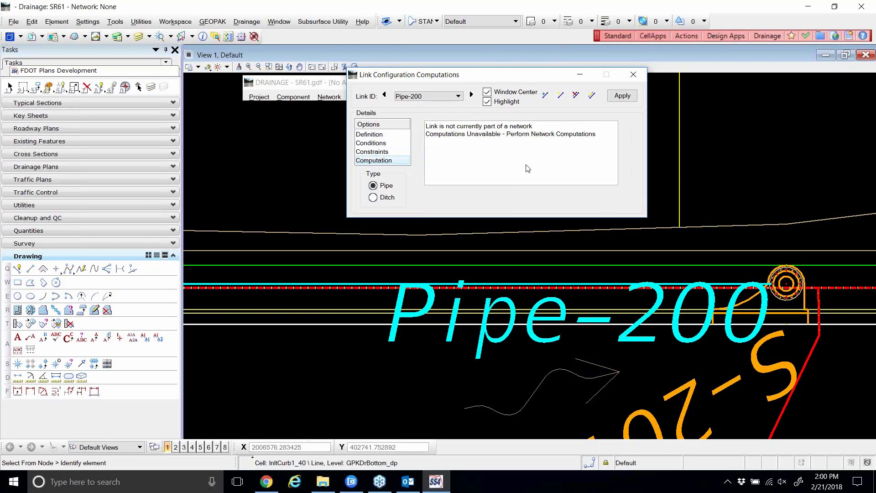
click(622, 95)
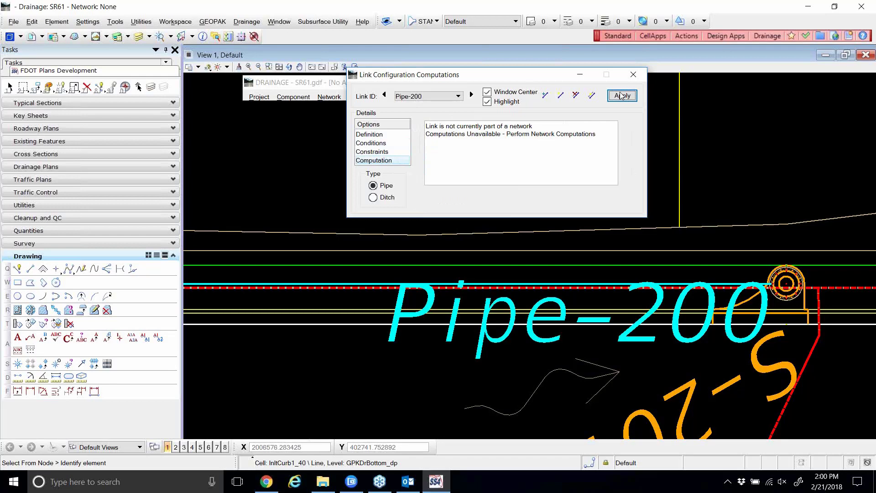
- Add link Pipe-201, acknowledge the messages about its graphic, and close the link configuration
drag(541, 83, 535, 100)
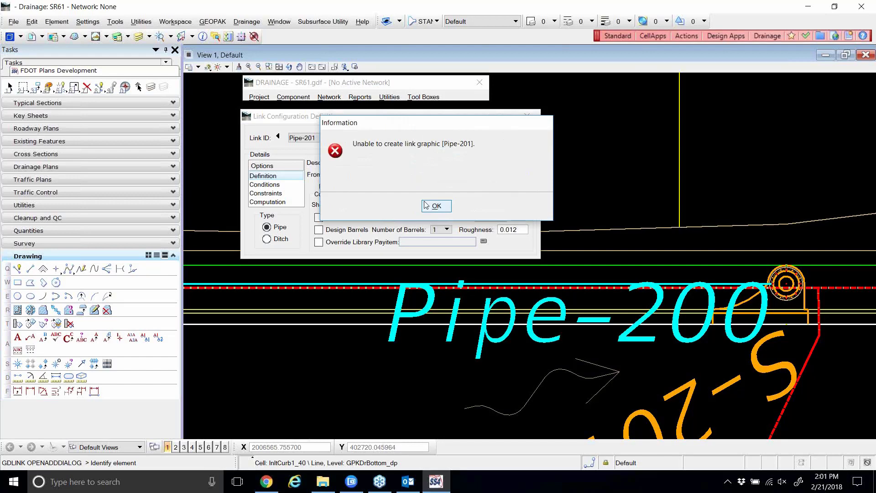
click(424, 205)
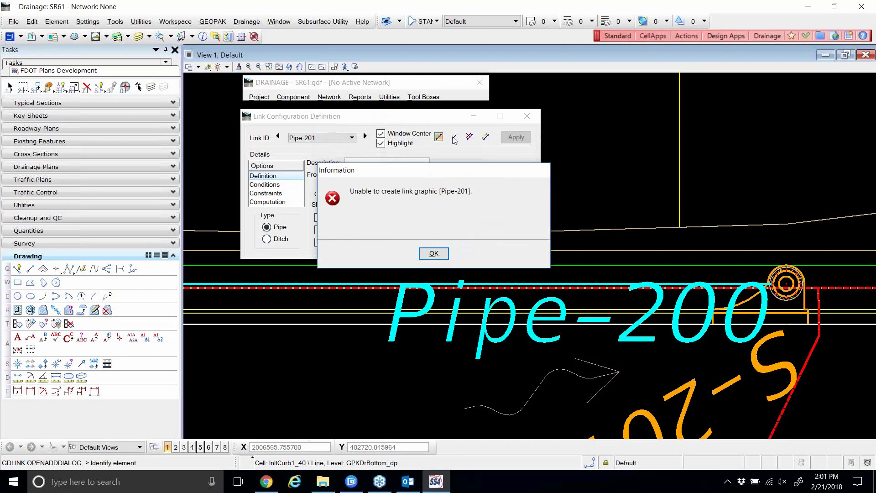
click(434, 254)
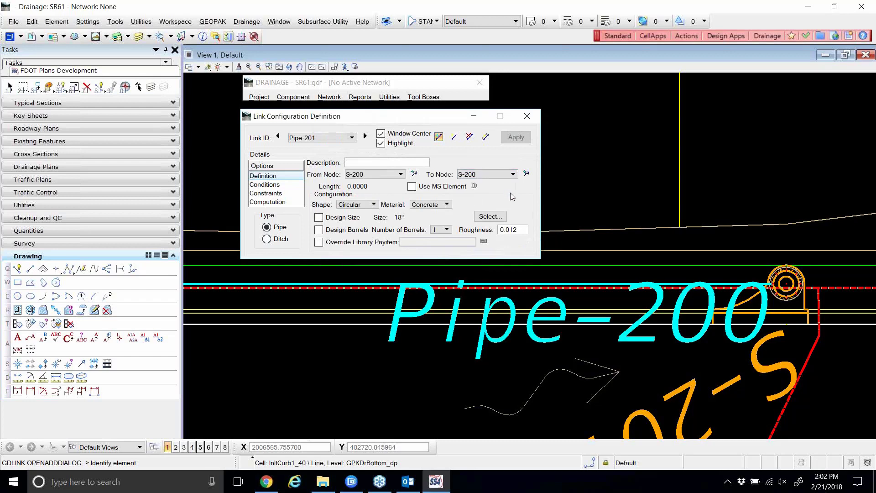
click(455, 136)
click(475, 177)
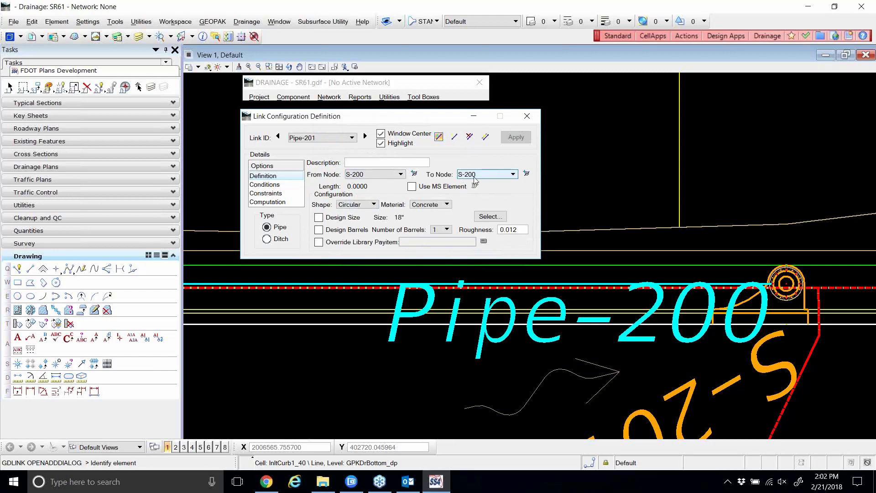
click(527, 116)
- Try to add another new link with the ID Pipe-201
click(310, 97)
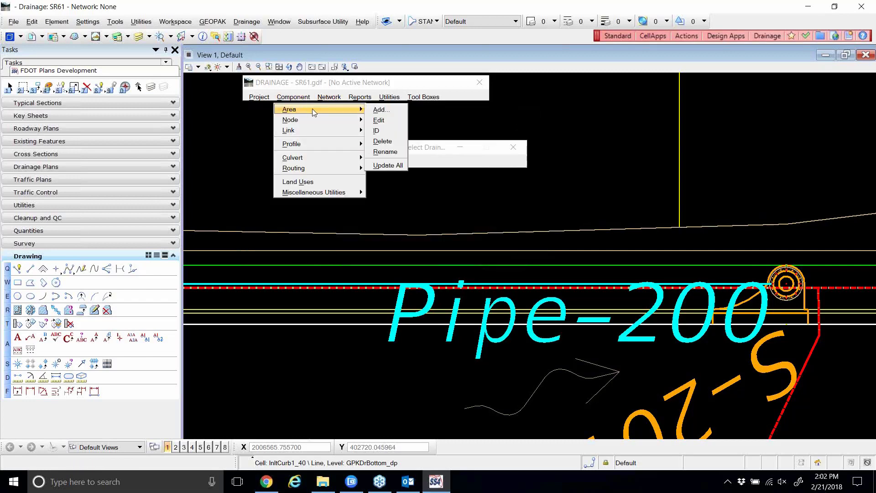
mouse_move(344, 134)
click(381, 131)
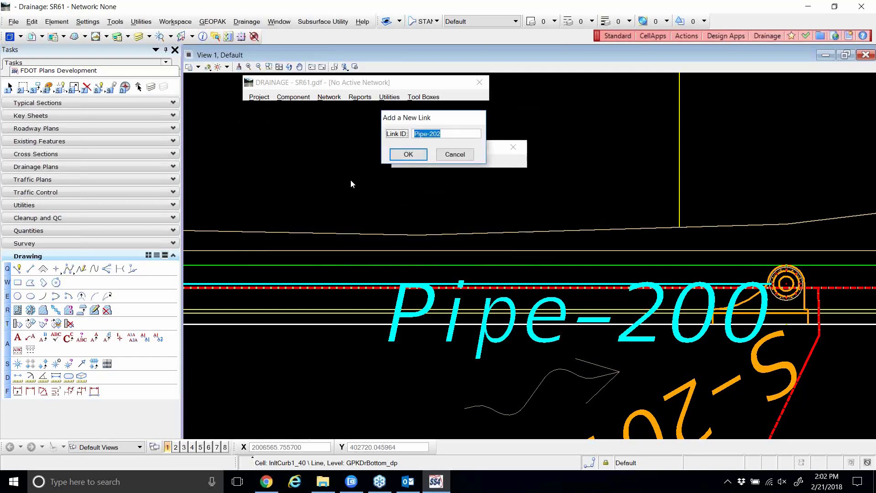
text(Pipe-201)
click(400, 155)
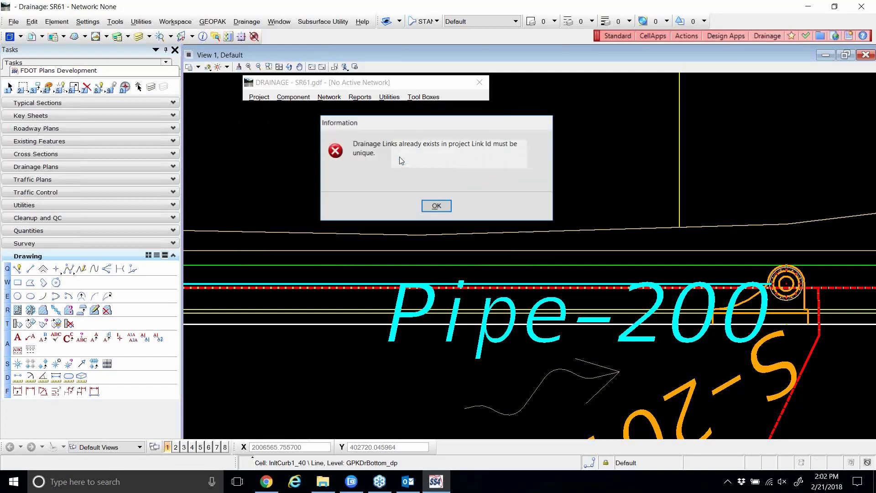
click(435, 206)
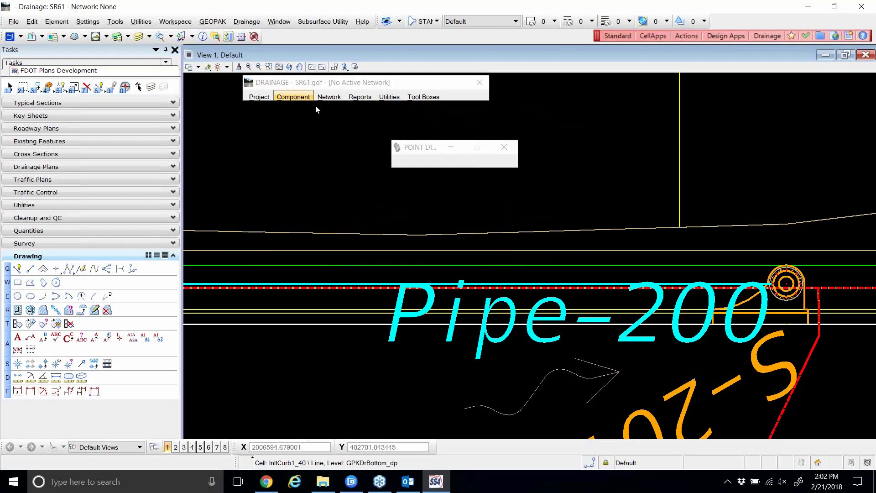
- Reopen the link configuration for editing and add a new link with the ID Pipe-202
click(292, 96)
mouse_move(305, 110)
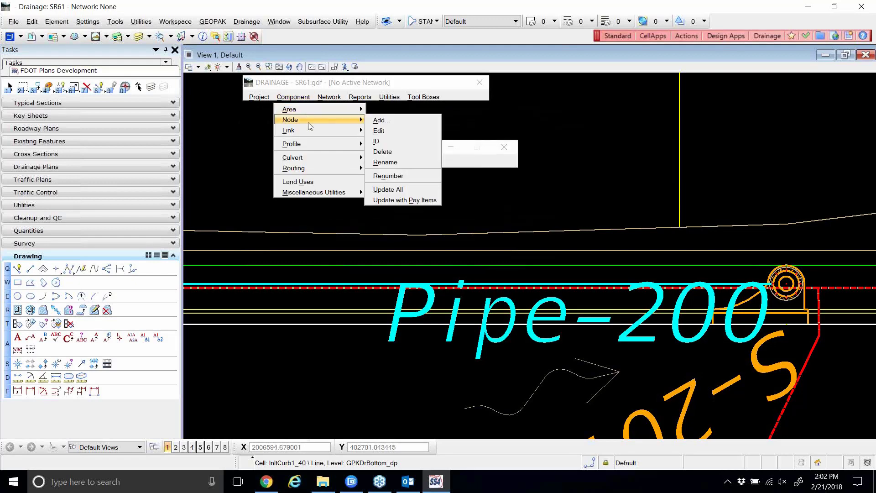
mouse_move(330, 131)
click(379, 141)
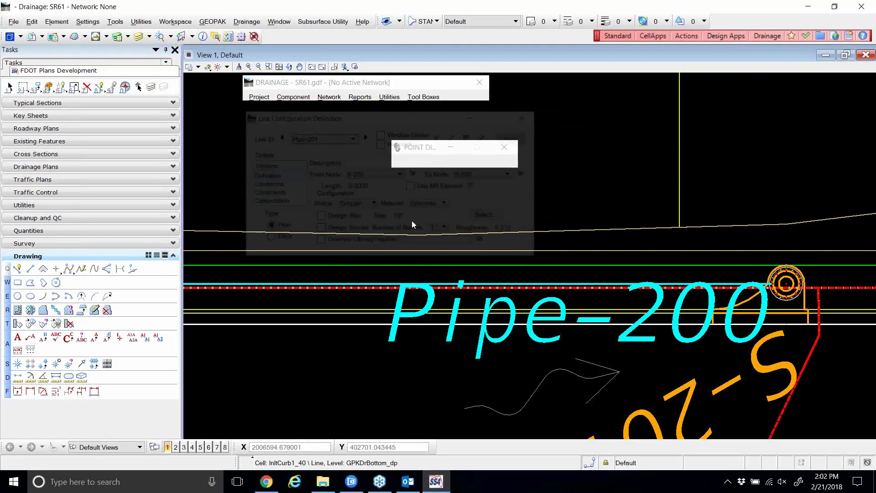
click(454, 137)
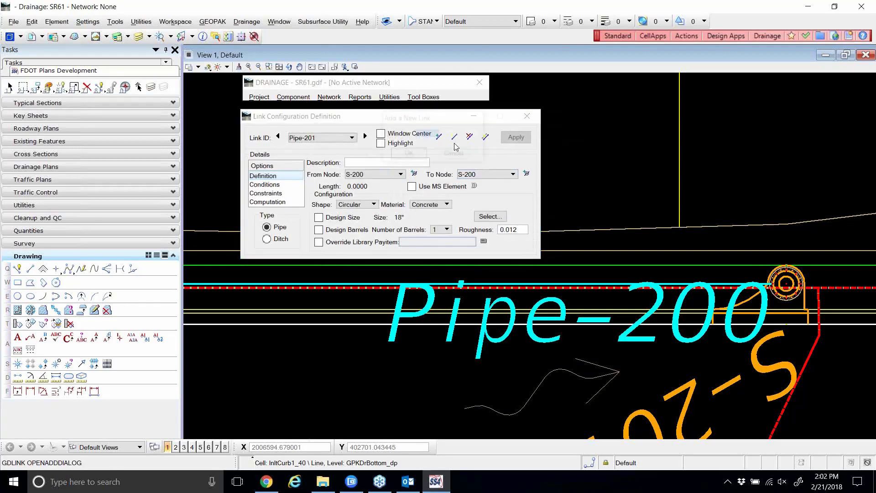
click(403, 154)
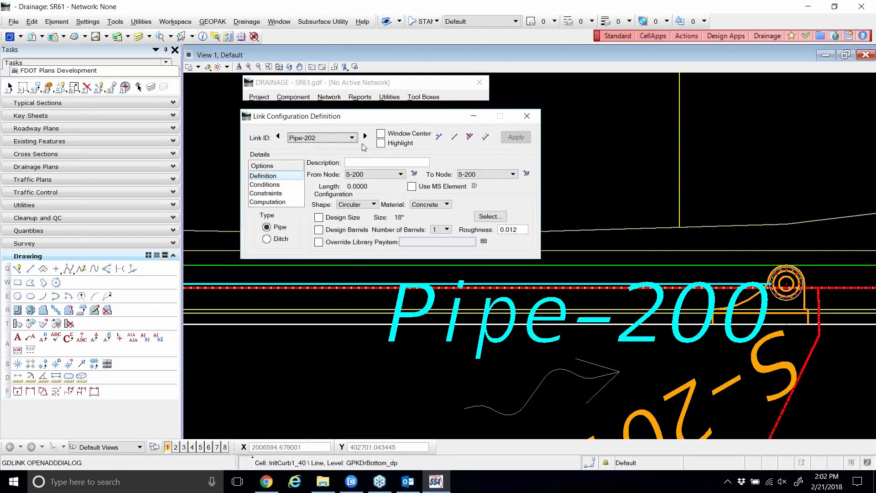
- Go back to link Pipe-201 and enable Window Center and Highlight
click(282, 136)
click(282, 136)
click(282, 137)
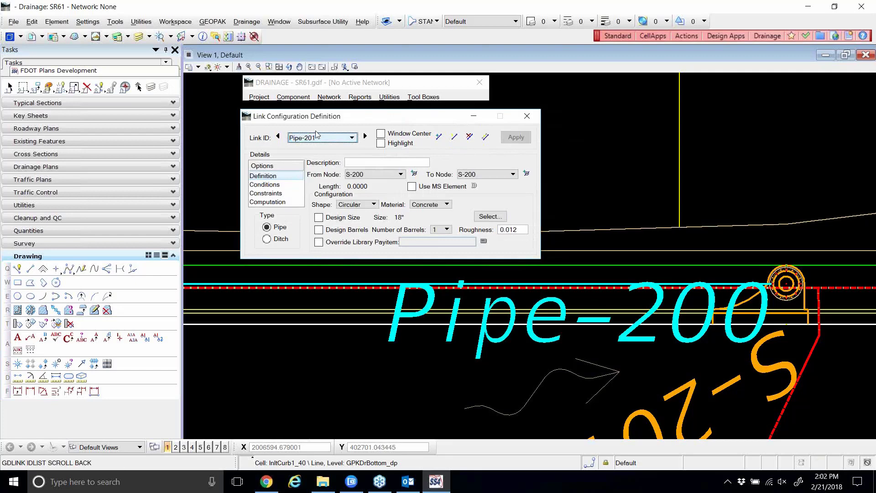
click(381, 134)
click(381, 144)
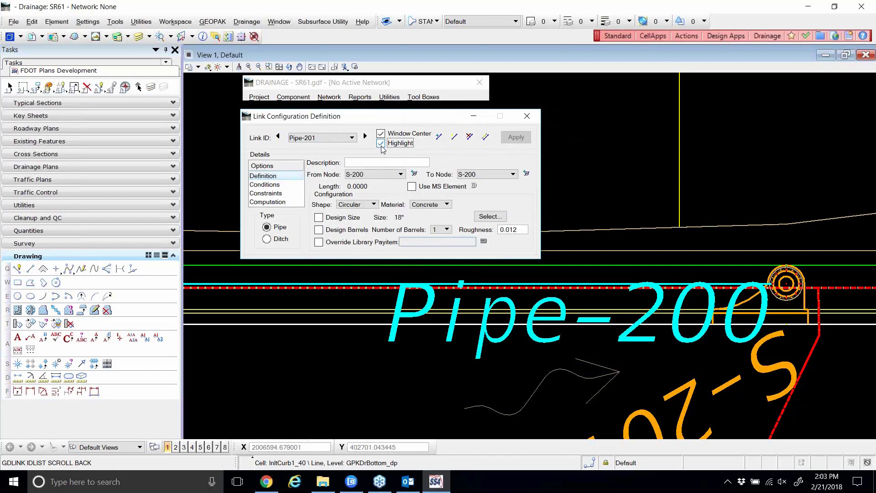
- Set Pipe-201's From Node to S-201 and To Node to S-203, and apply the definition
click(382, 175)
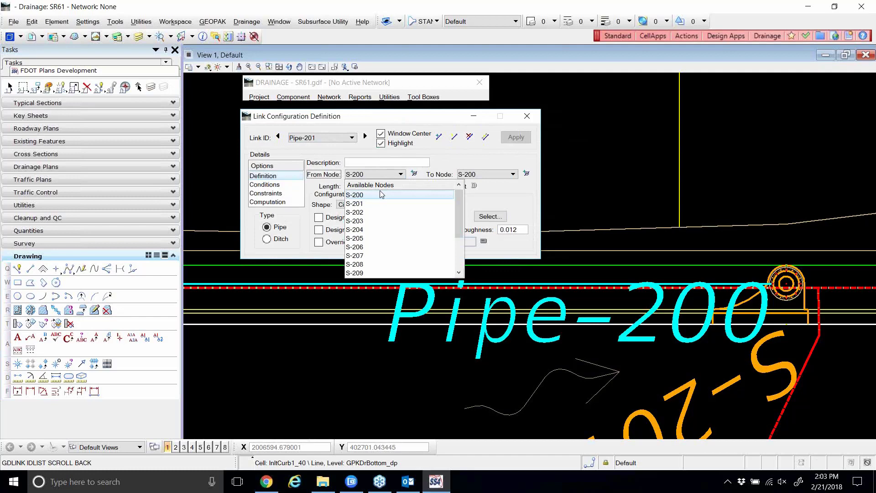
click(381, 203)
click(512, 174)
click(479, 220)
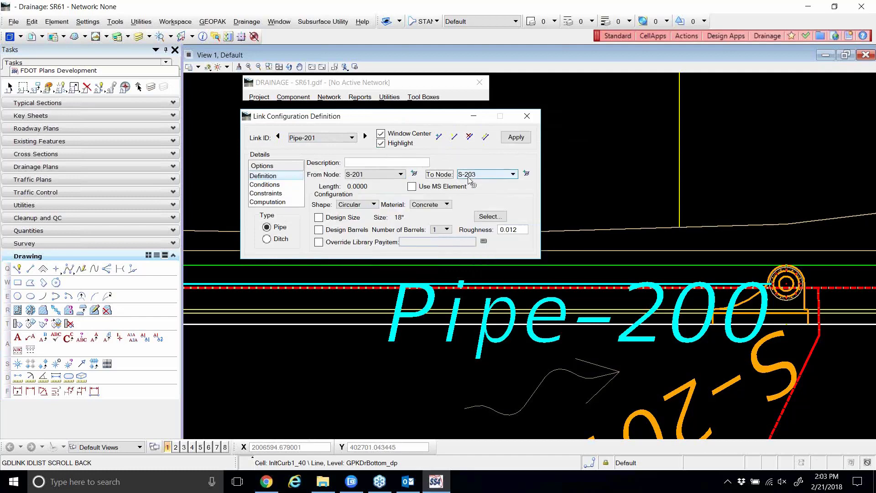
click(515, 137)
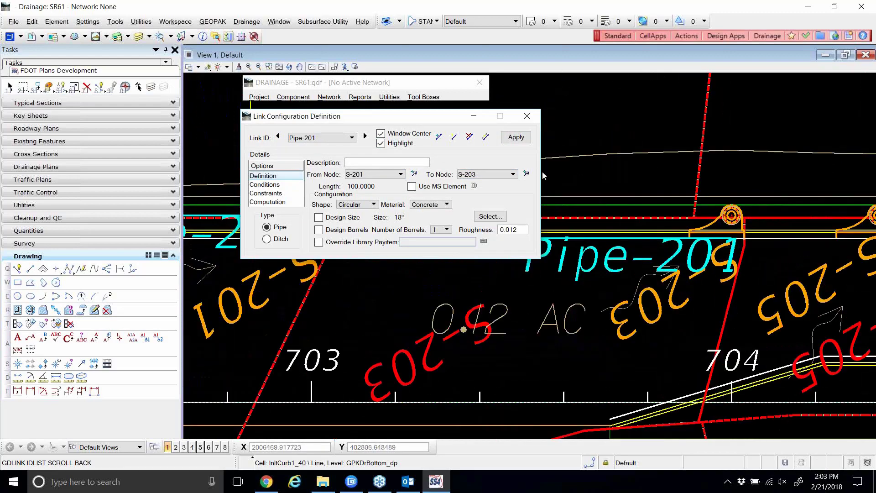
- Move the link configuration clear of the pipe and attach Pipe-201's start to the circular structure of inlet S-201 graphically
drag(445, 116, 480, 55)
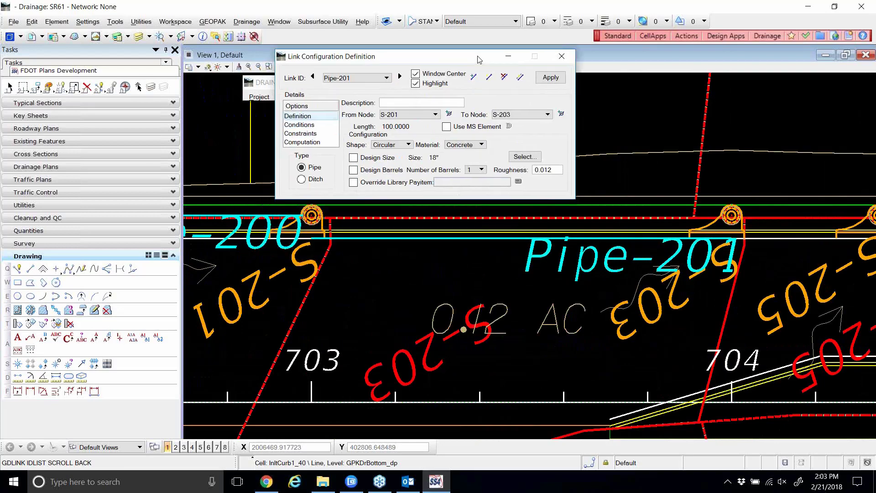
click(448, 112)
scroll(422, 230, down, 2)
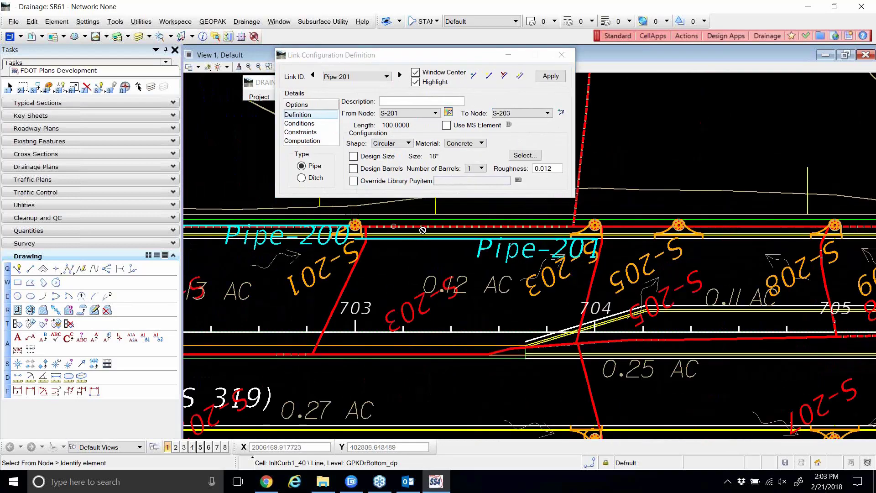
scroll(355, 226, up, 5)
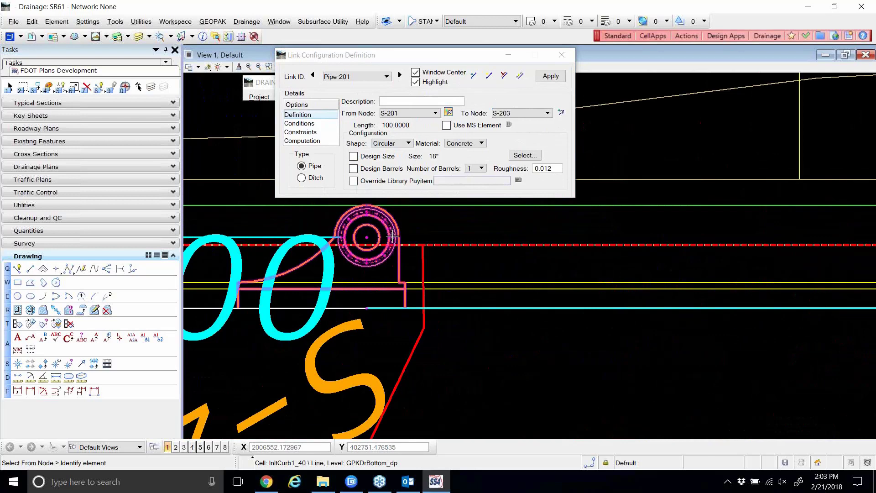
click(393, 235)
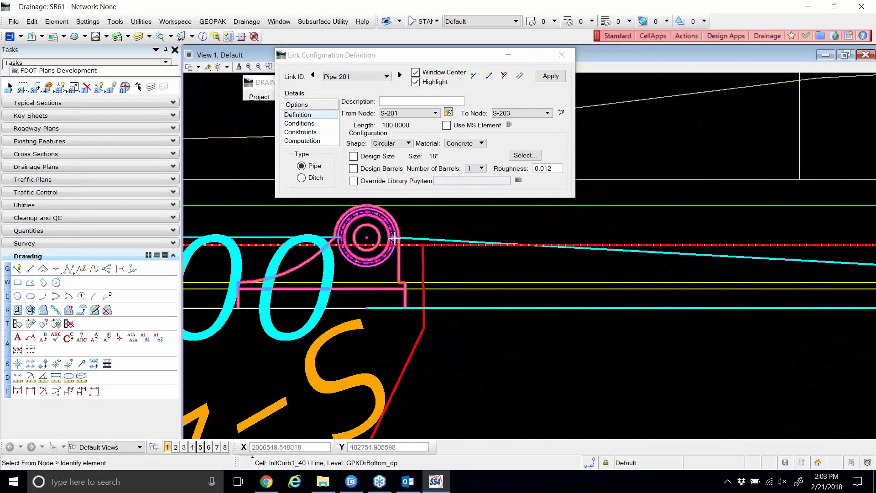
- Attach Pipe-201's end to the circular structure of inlet S-203 graphically and apply the link configuration
click(561, 113)
scroll(428, 233, down, 3)
scroll(817, 226, up, 2)
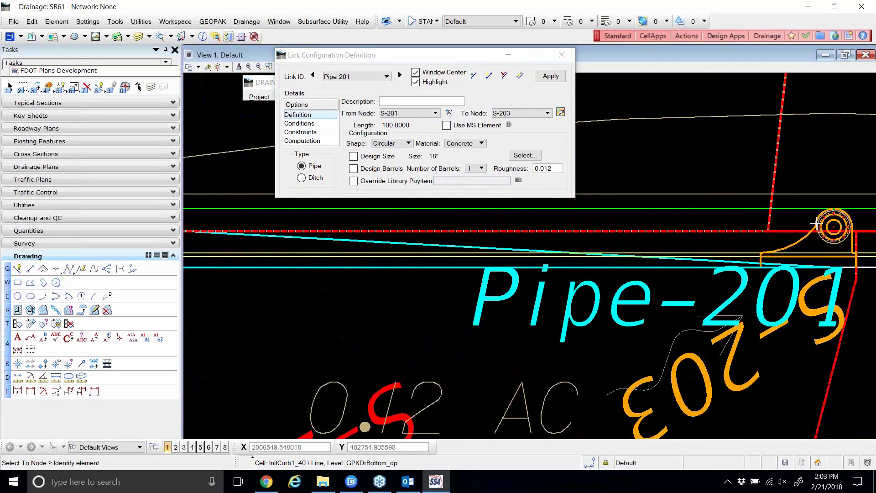
scroll(725, 248, down, 2)
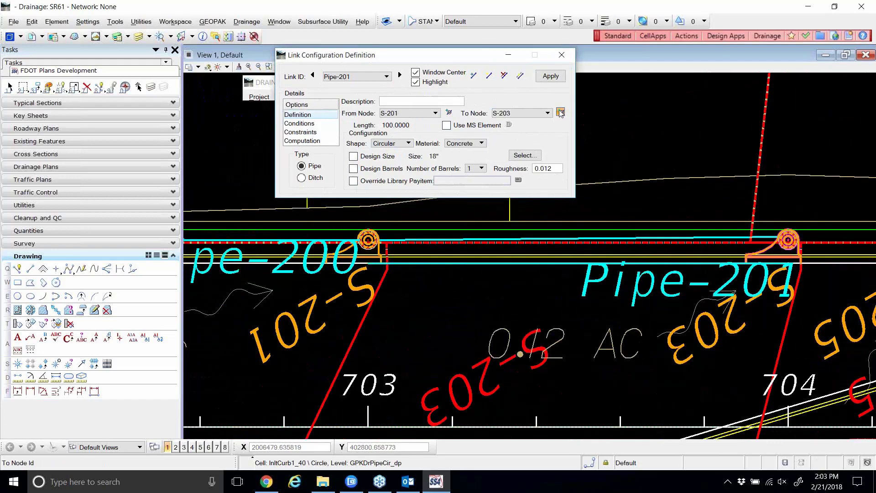
click(551, 76)
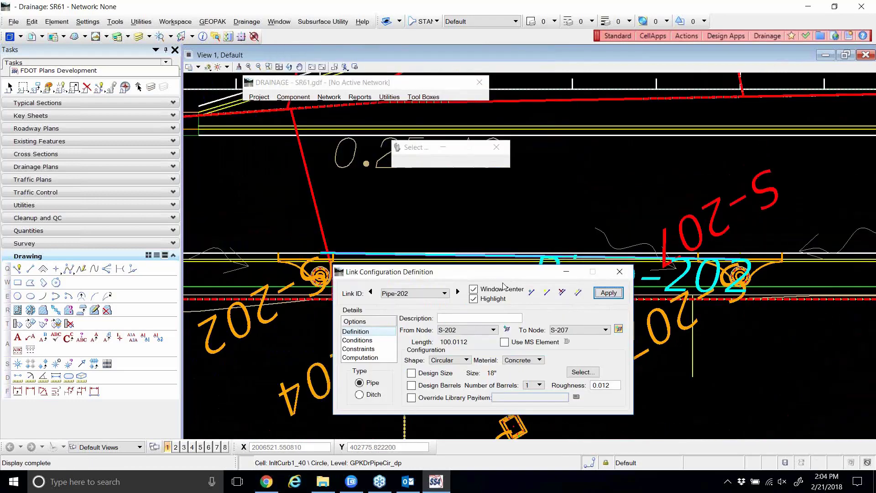
- Check Pipe-202 by stepping back and forward through the links, and move the link configuration off the pipe
drag(497, 271, 522, 296)
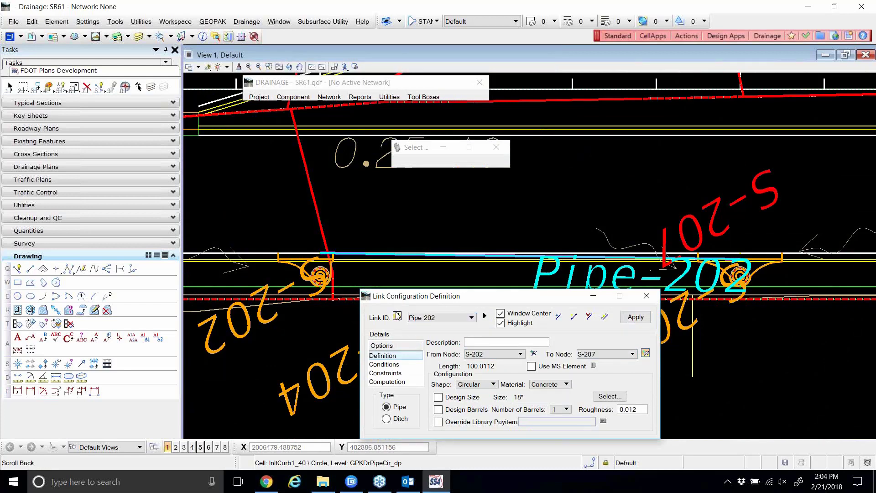
click(397, 316)
click(485, 317)
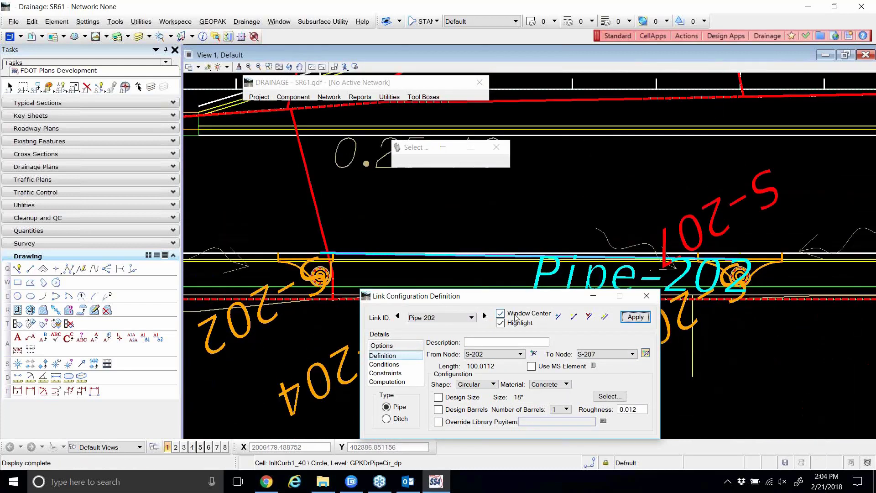
drag(517, 297, 498, 91)
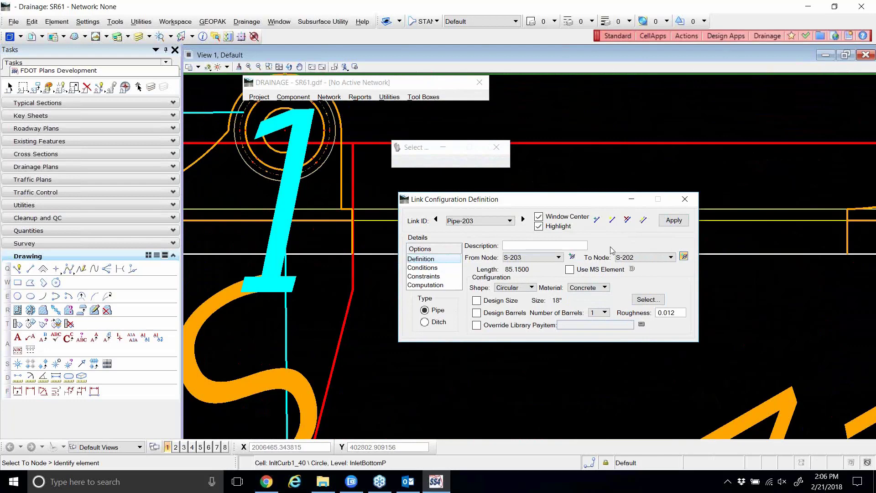
- Add a new link with the ID Pipe-206 and acknowledge the message about its graphic
click(867, 22)
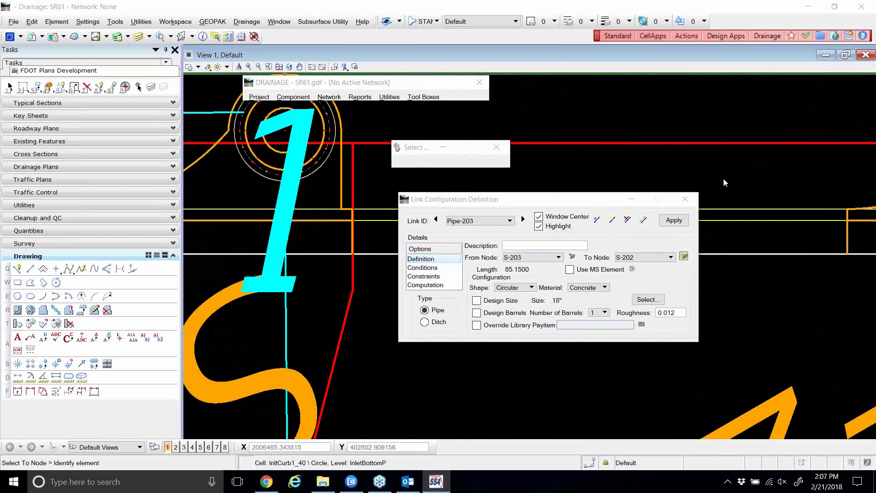
click(611, 222)
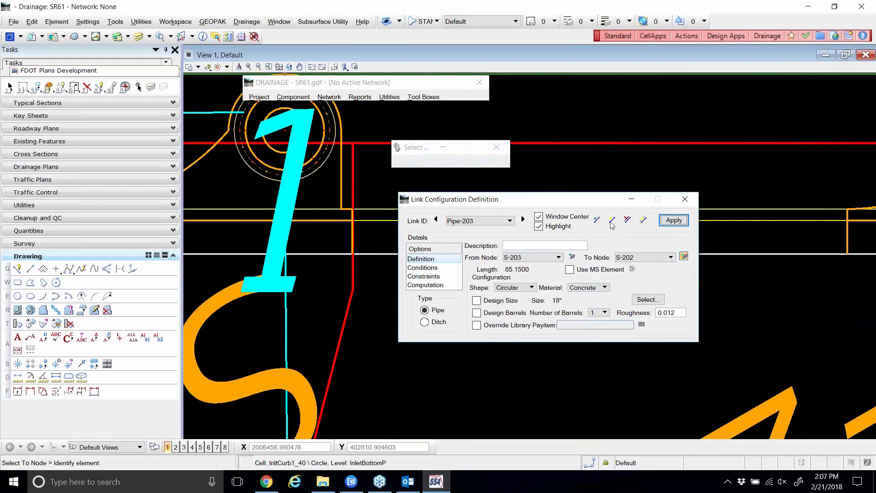
click(611, 220)
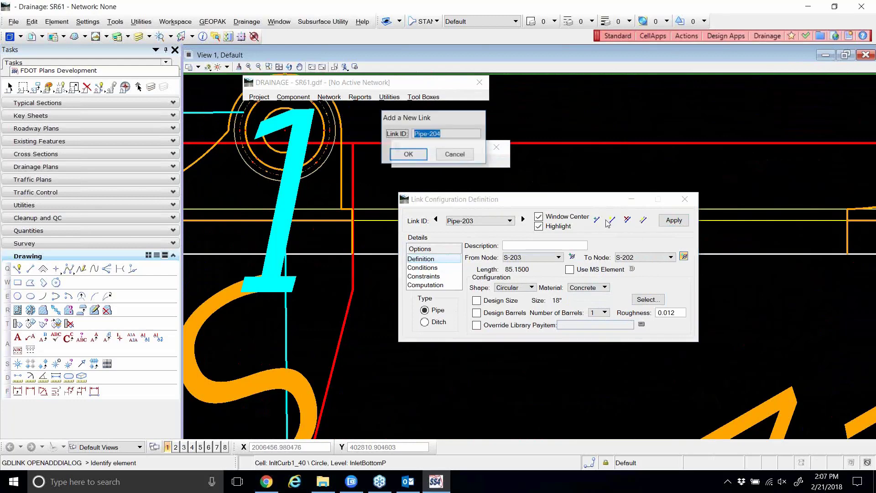
click(448, 136)
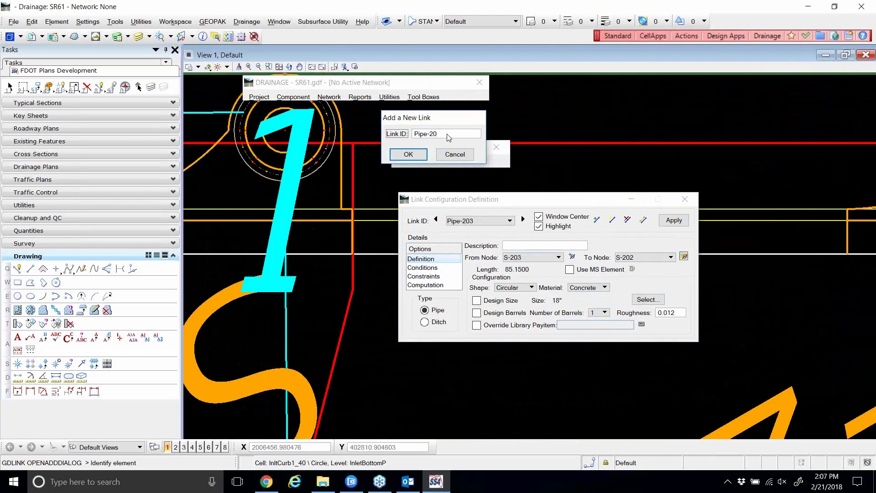
text(6)
click(404, 154)
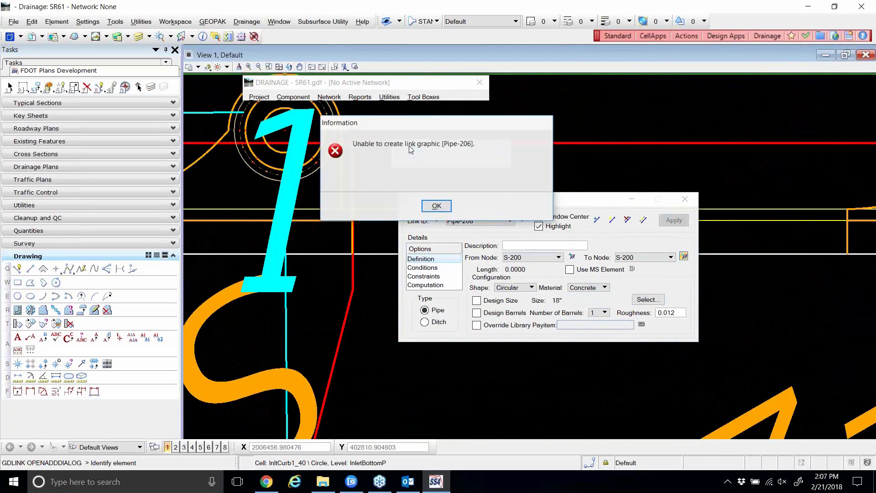
click(436, 206)
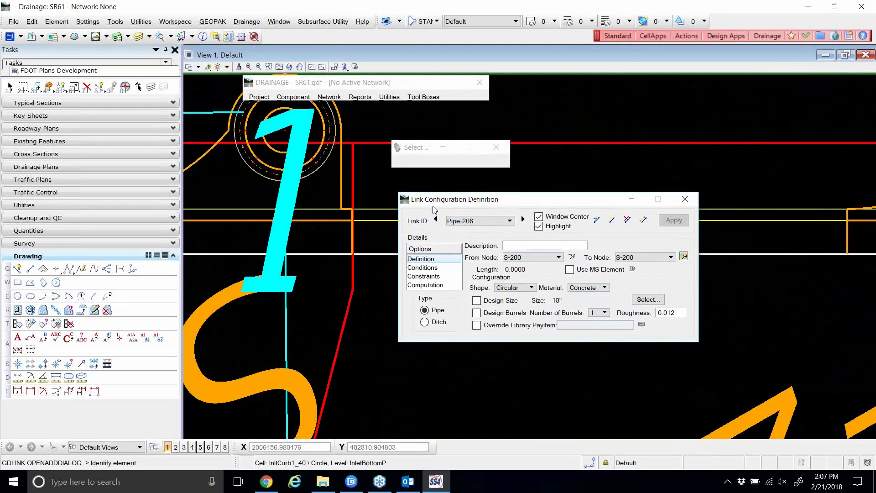
- Connect Pipe-206 from node S-205 to node S-208, apply the link configuration, and check it by stepping through the links
click(544, 254)
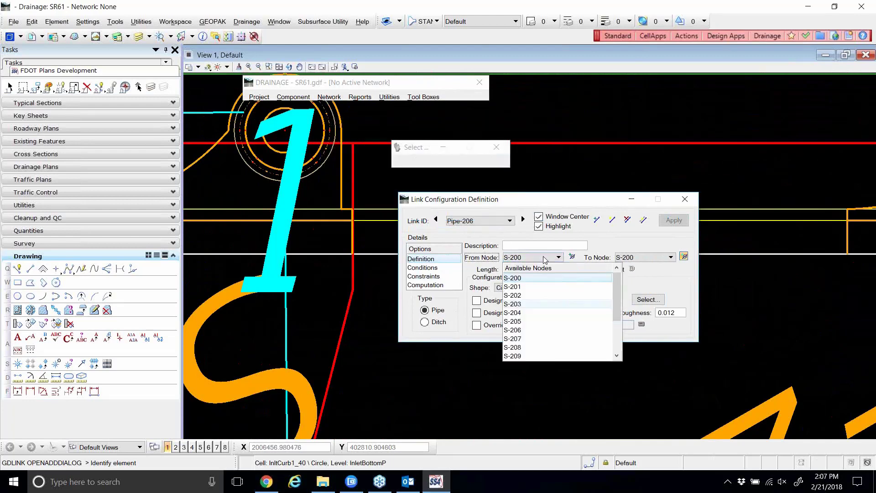
click(525, 321)
click(647, 257)
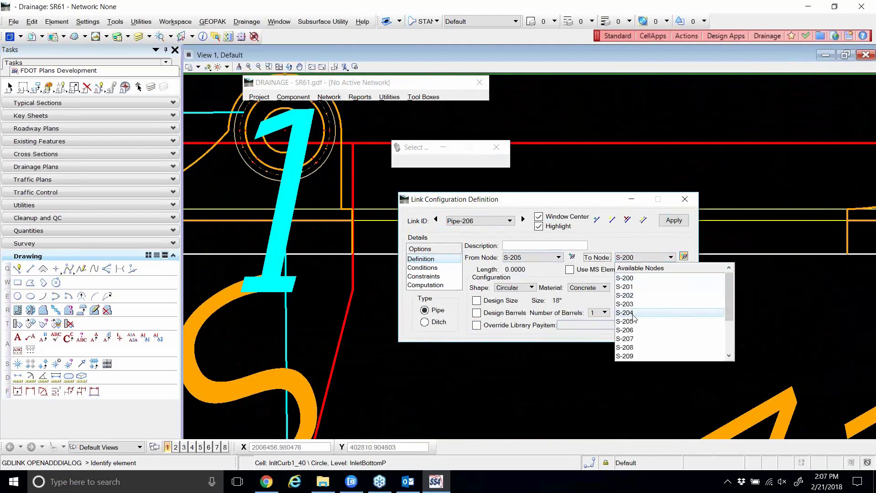
click(625, 347)
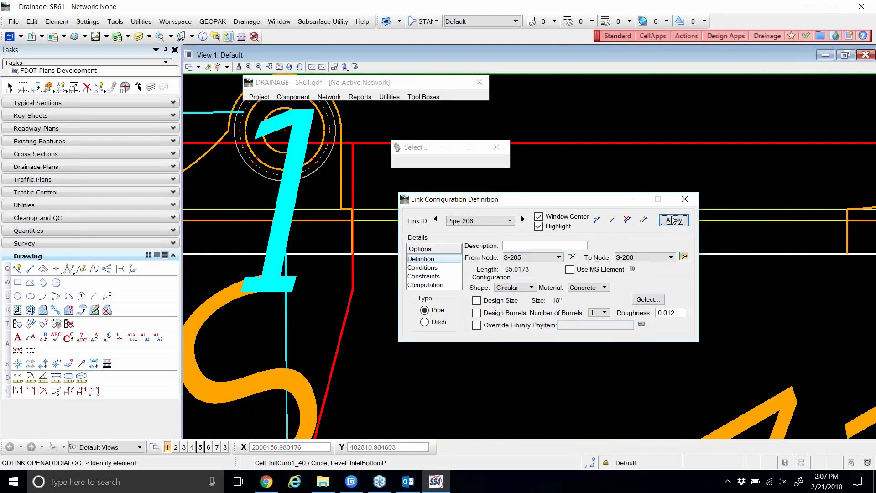
click(437, 222)
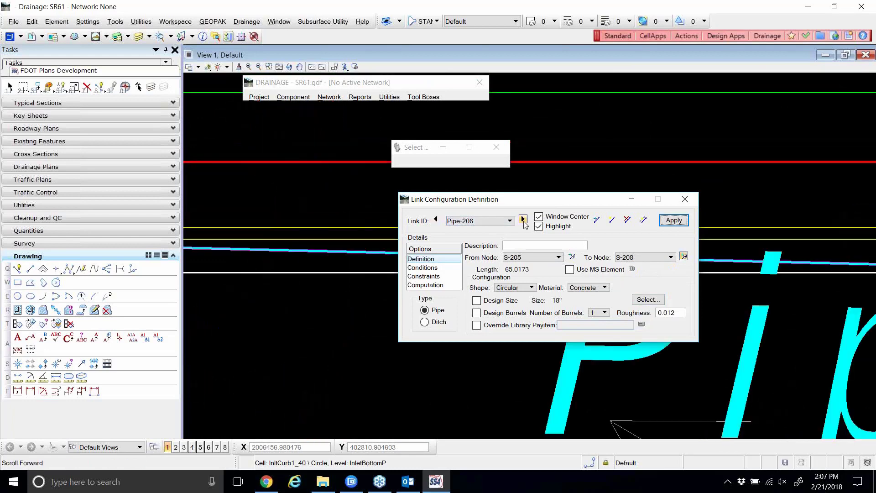
click(521, 220)
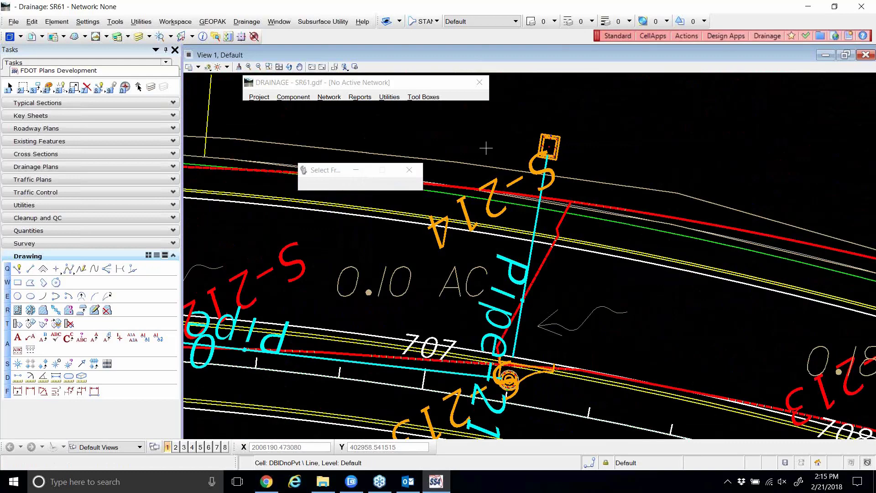
- Open the link configuration for editing, review the definition of Pipe-214, and close it
click(293, 98)
mouse_move(308, 120)
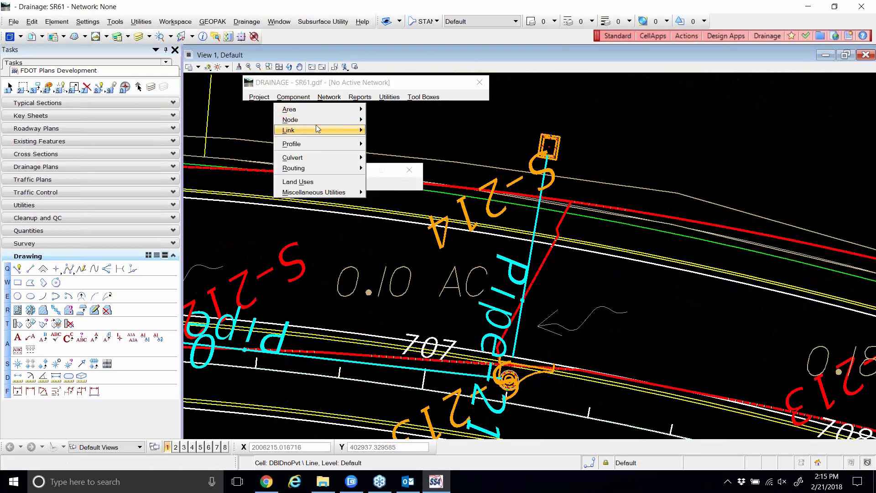
mouse_move(329, 130)
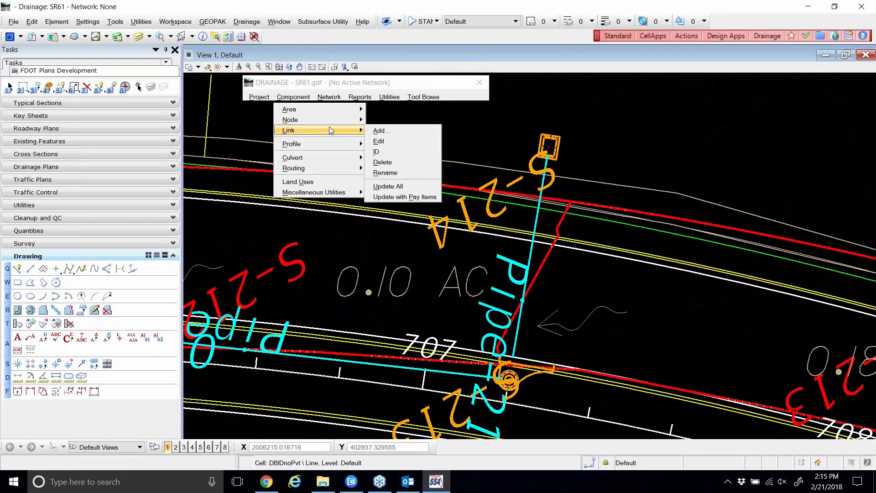
click(387, 141)
drag(456, 152, 405, 127)
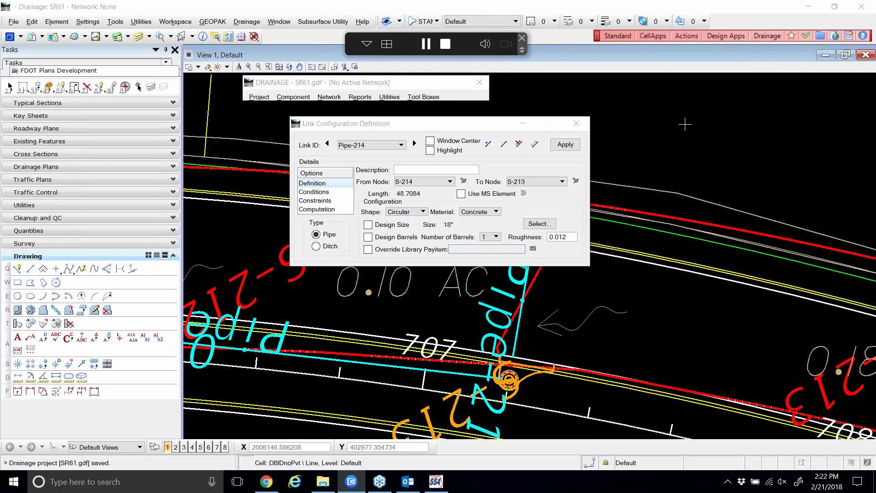
click(577, 124)
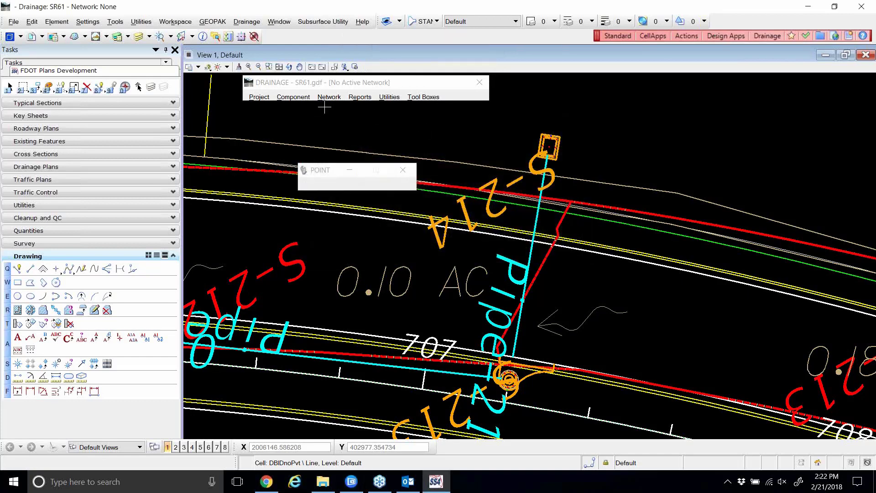
- Open the node configuration, step forward to node S-211 out, and review its available node types before closing
click(291, 98)
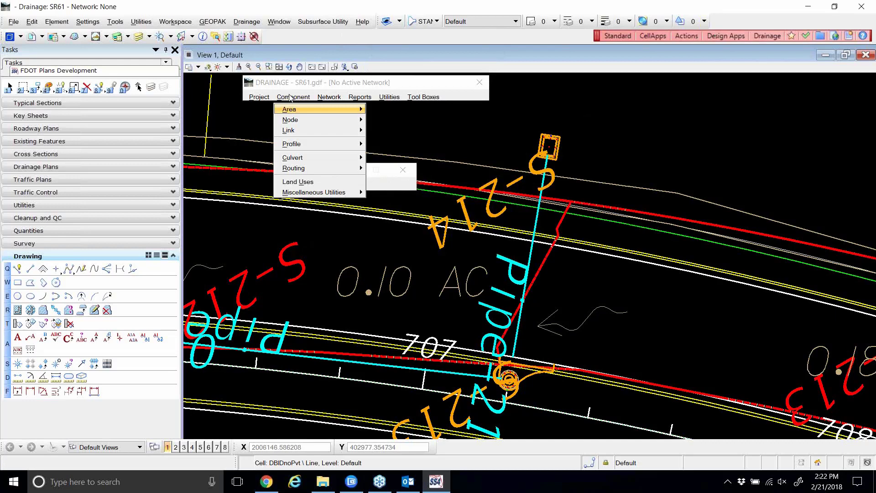
mouse_move(295, 120)
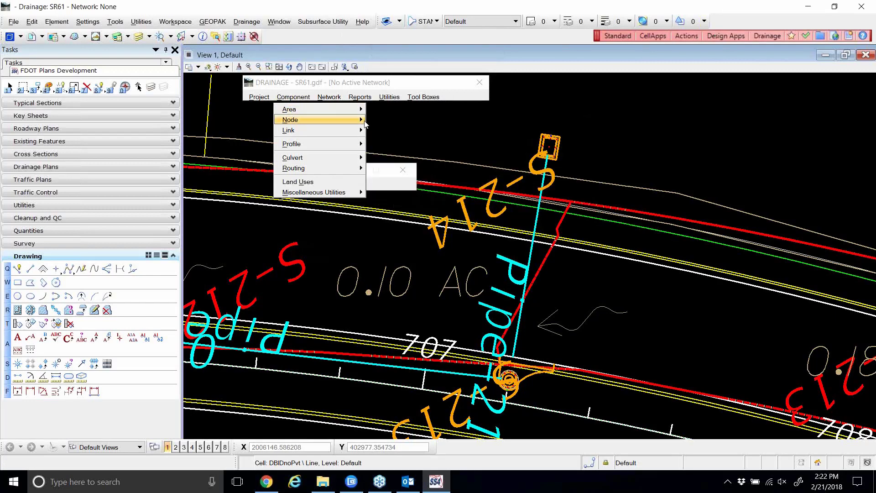
click(379, 131)
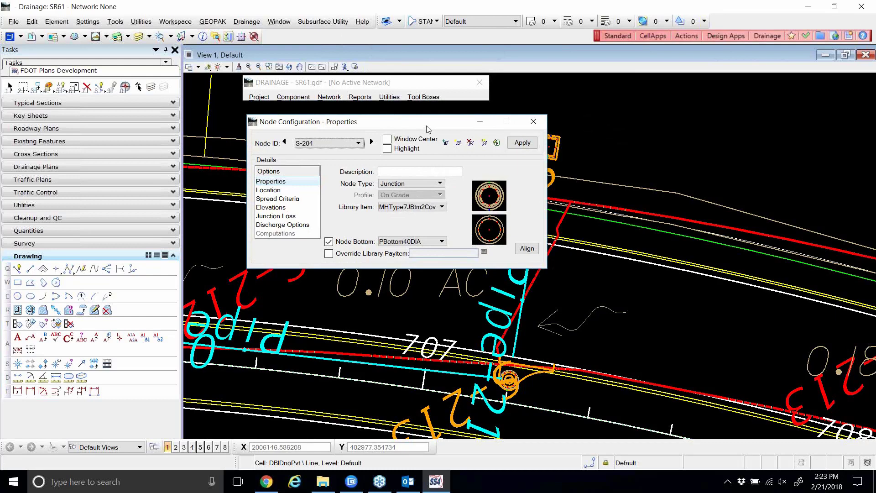
click(371, 143)
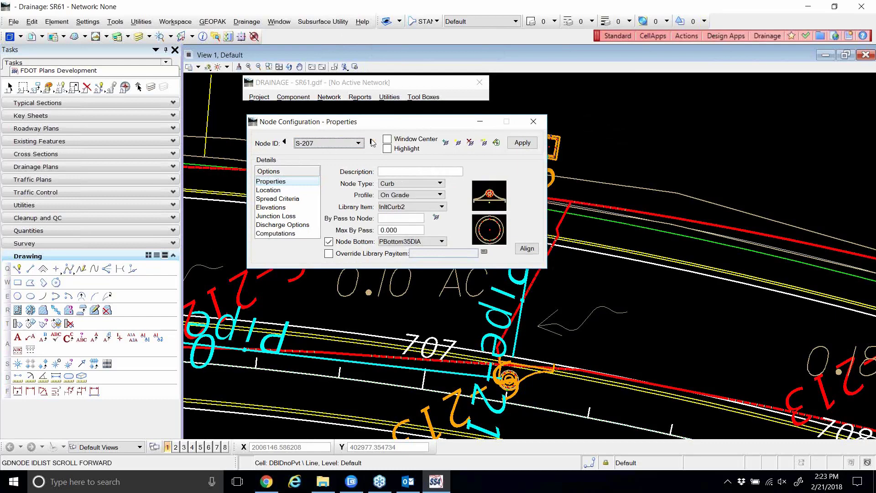
click(372, 142)
click(373, 142)
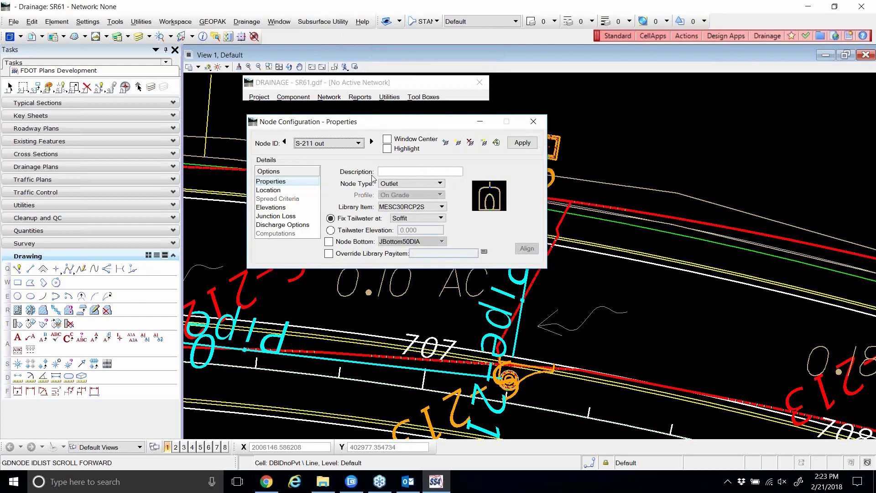
click(420, 184)
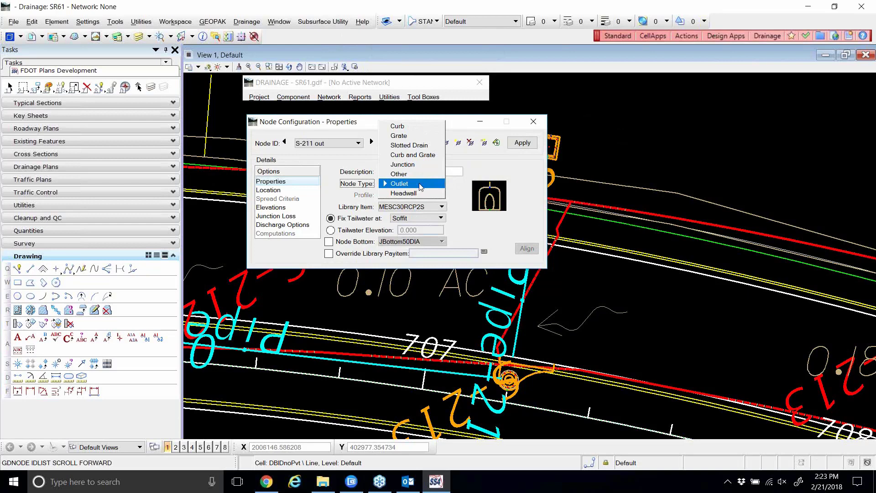
click(358, 124)
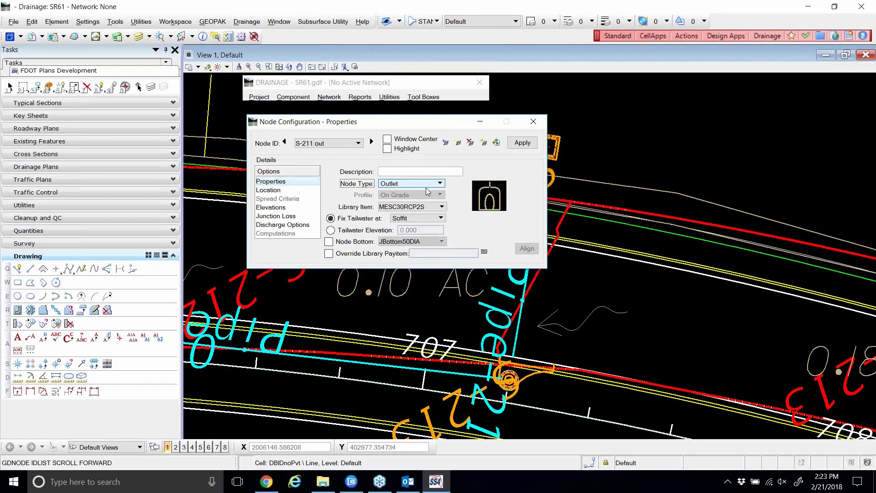
click(533, 121)
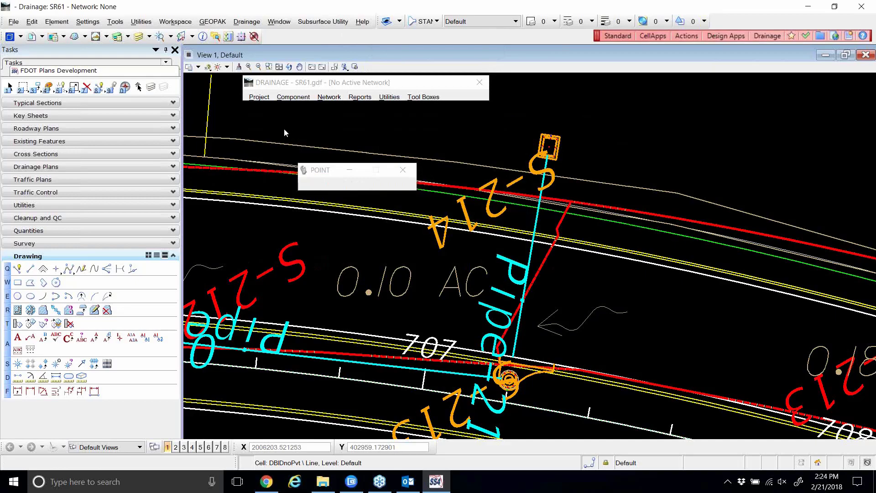
- Examine the pipe network in plan view, especially nodes S-204 and S-206 and the outlet S-211 out
click(9, 86)
scroll(382, 253, down, 2)
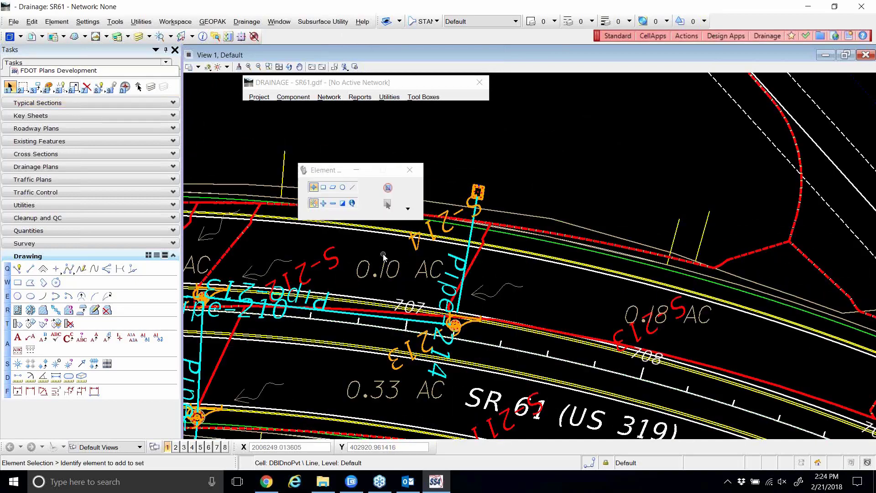
scroll(447, 261, down, 1)
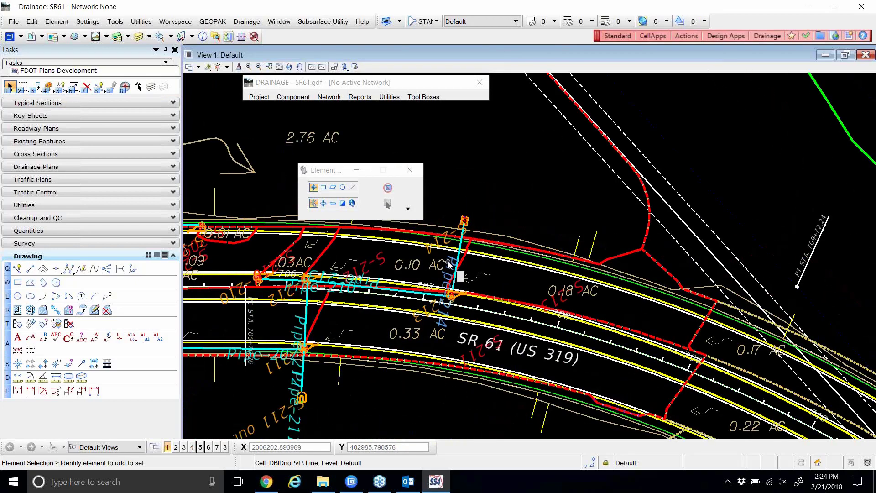
scroll(458, 273, down, 1)
scroll(502, 296, down, 2)
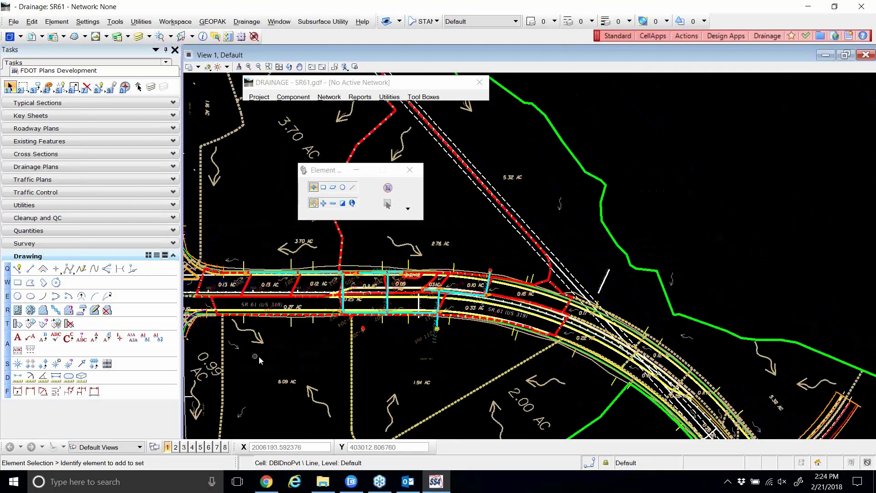
scroll(336, 330, up, 3)
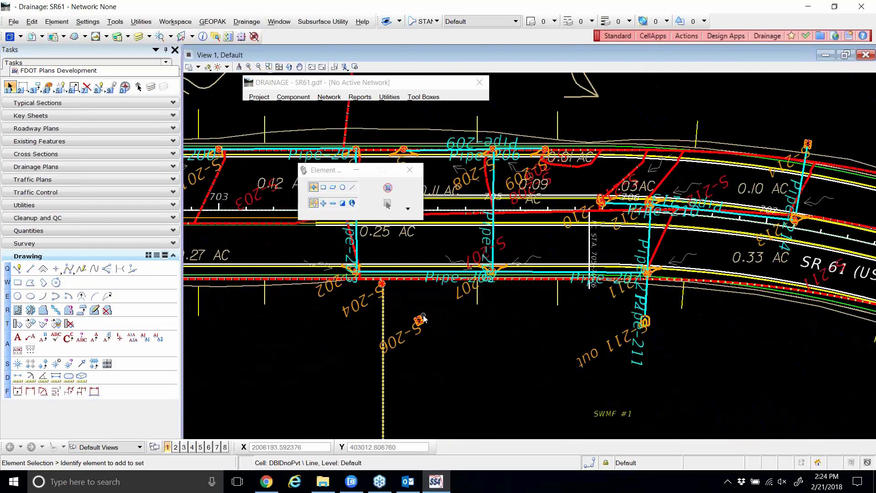
scroll(426, 318, up, 2)
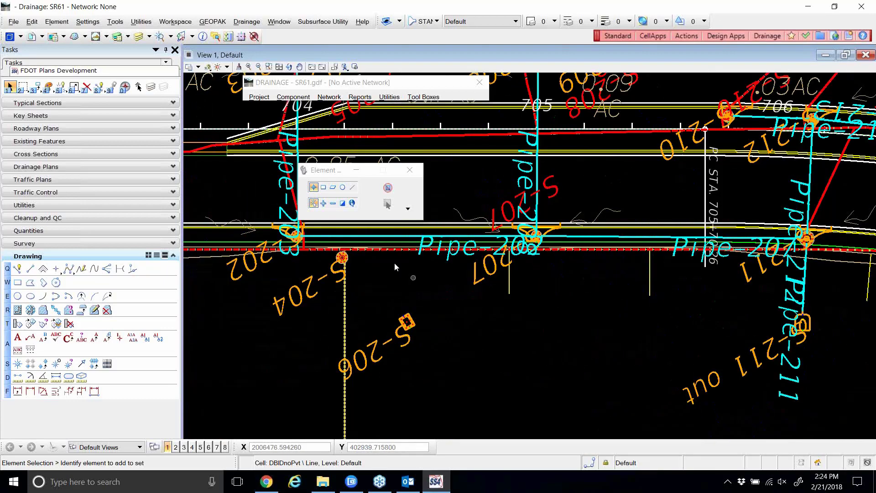
scroll(319, 246, up, 2)
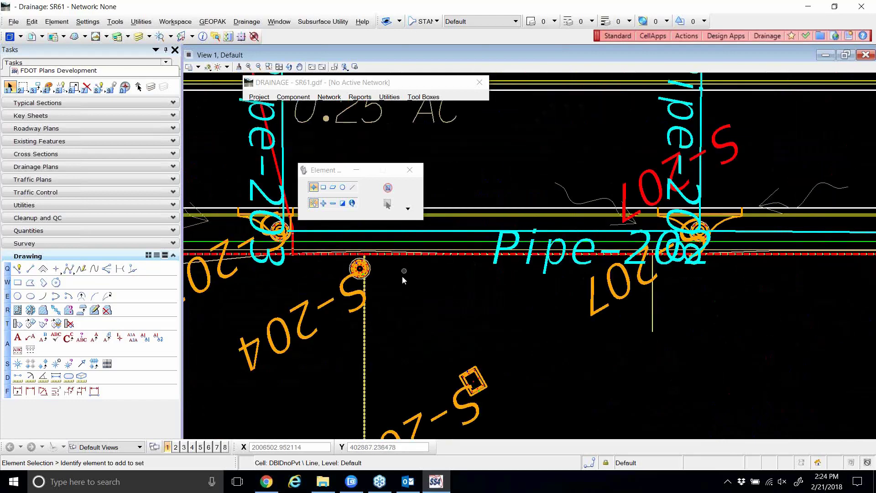
scroll(392, 276, down, 2)
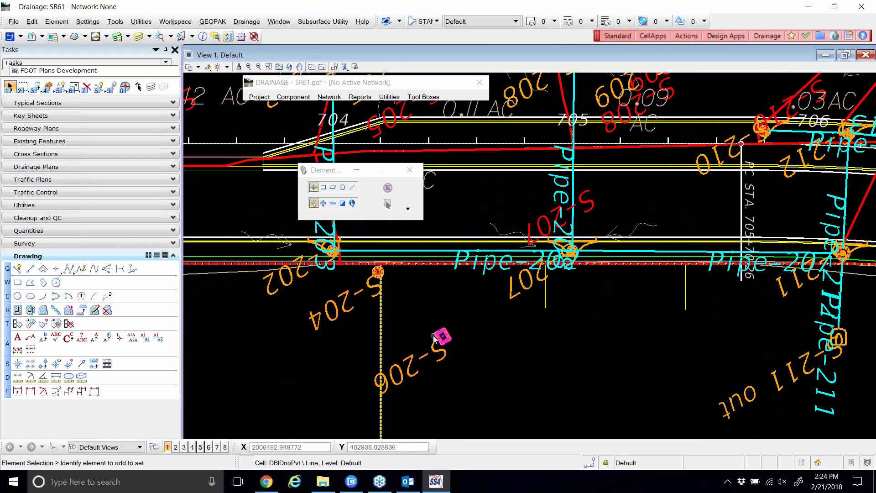
scroll(436, 334, down, 2)
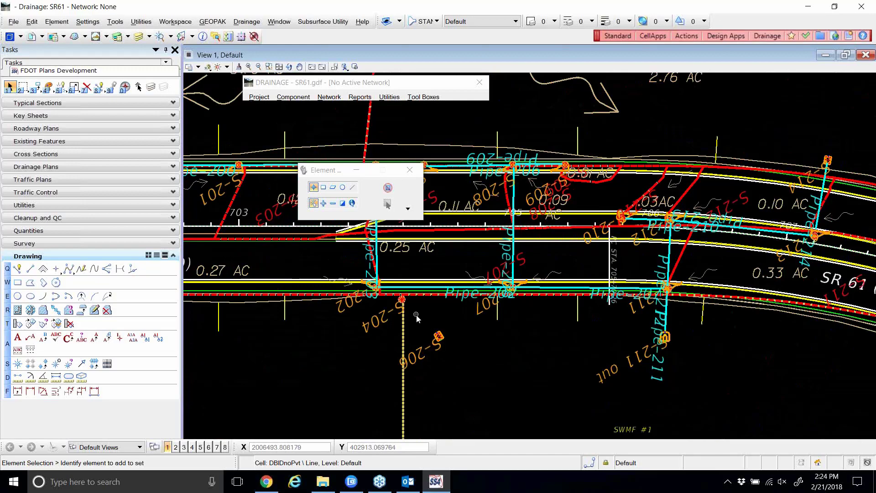
scroll(416, 315, up, 2)
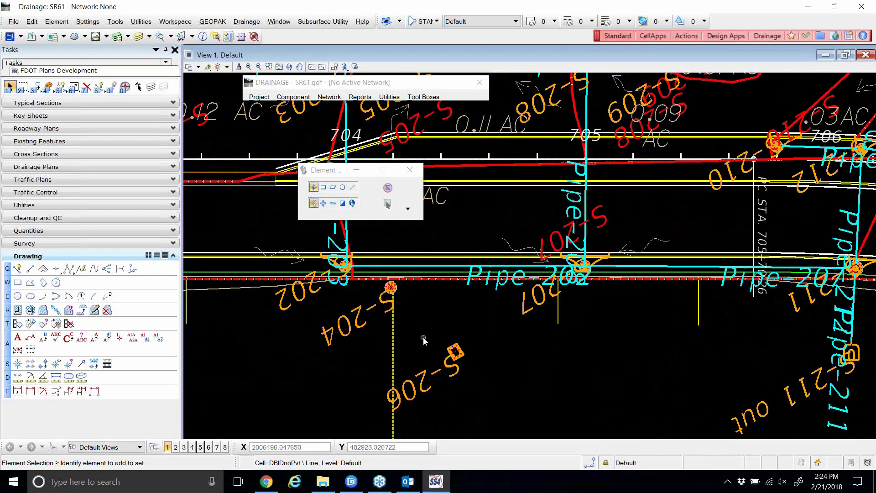
scroll(392, 289, down, 1)
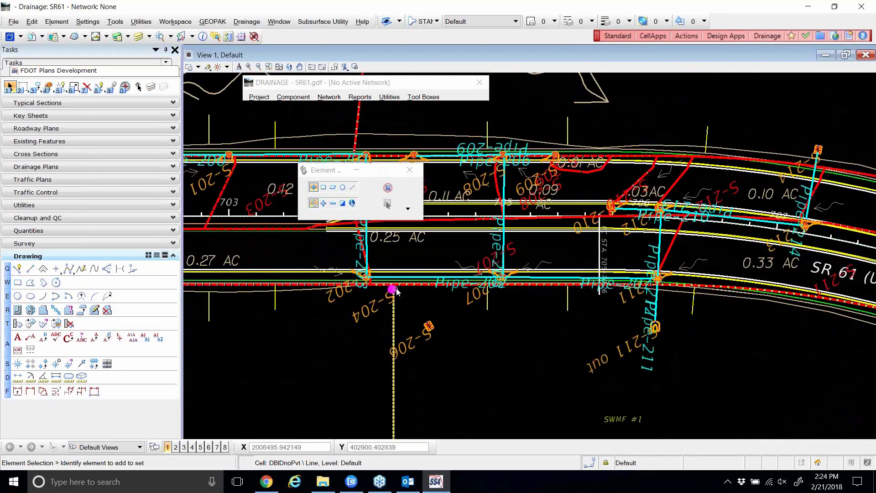
mouse_move(396, 292)
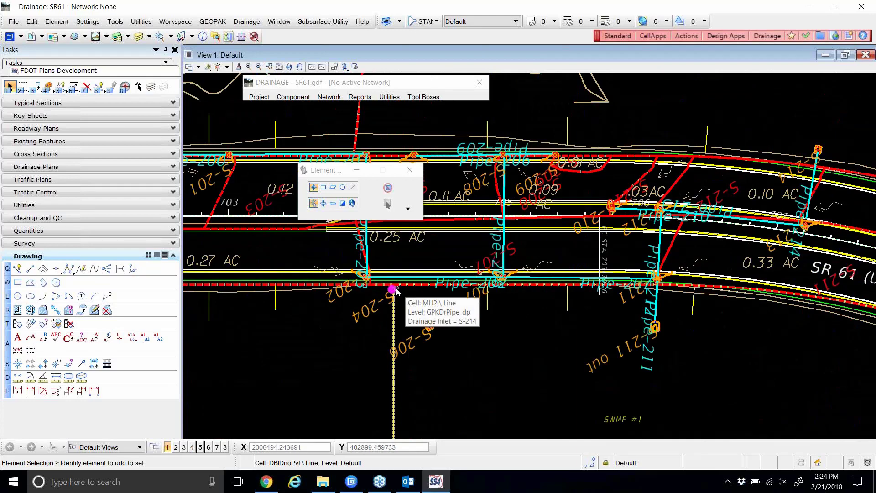
scroll(396, 290, up, 1)
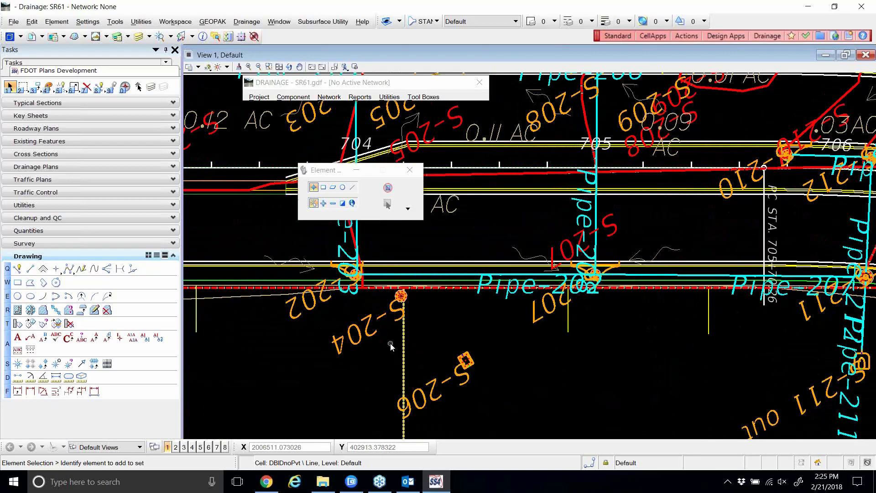
scroll(390, 345, down, 3)
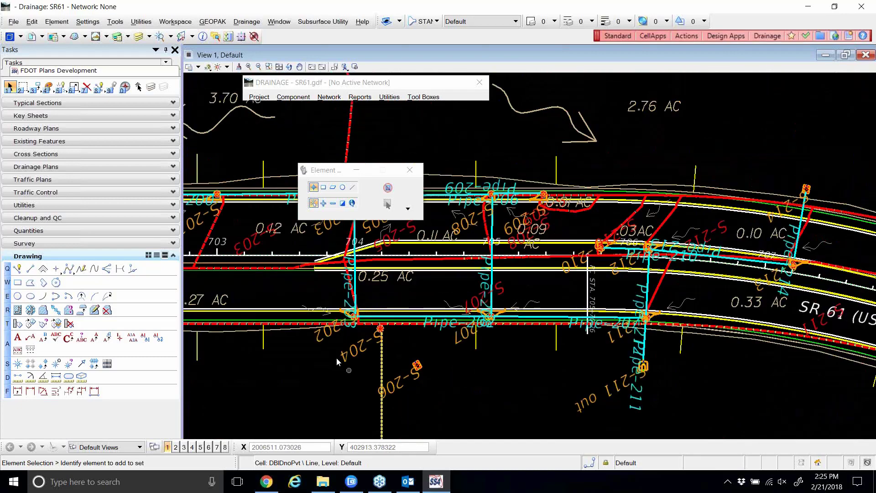
scroll(649, 365, up, 3)
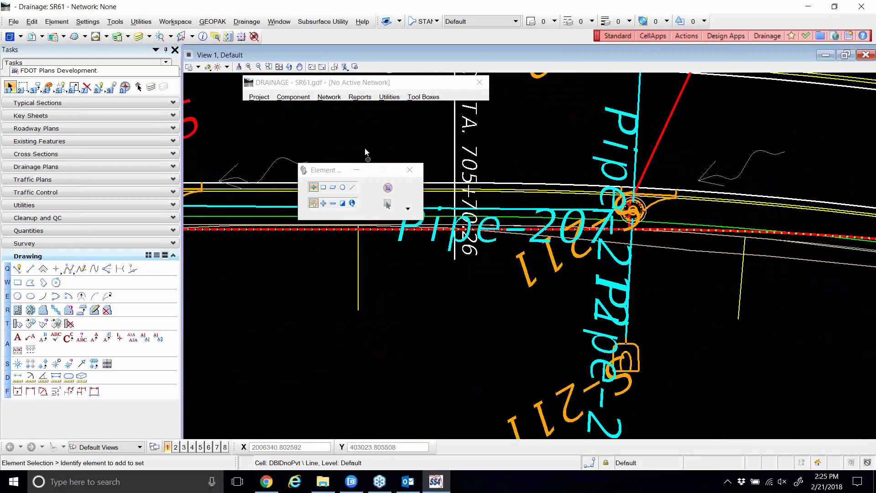
- Reopen the node configuration for S-211 out and check its node type options, keeping Outlet selected
click(301, 97)
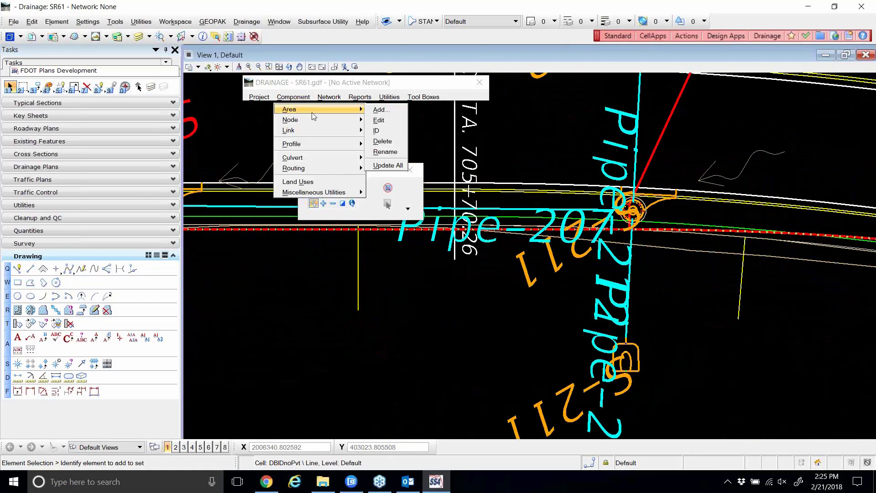
mouse_move(313, 119)
click(378, 131)
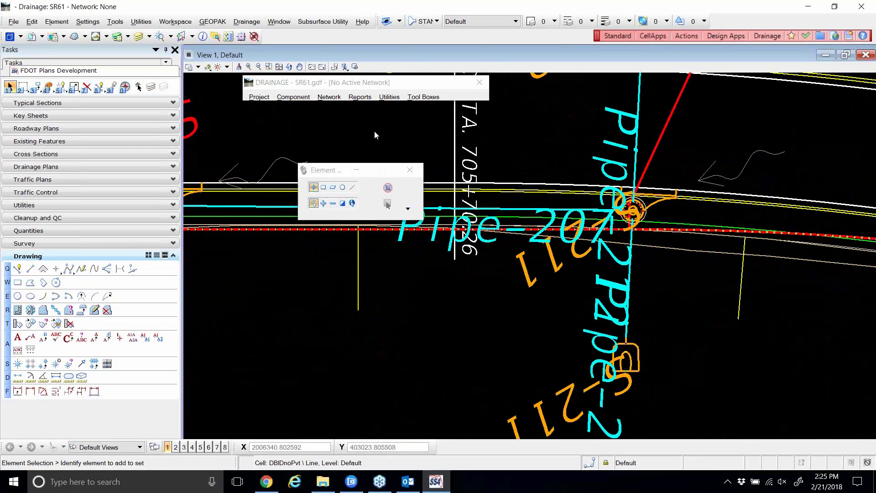
click(406, 184)
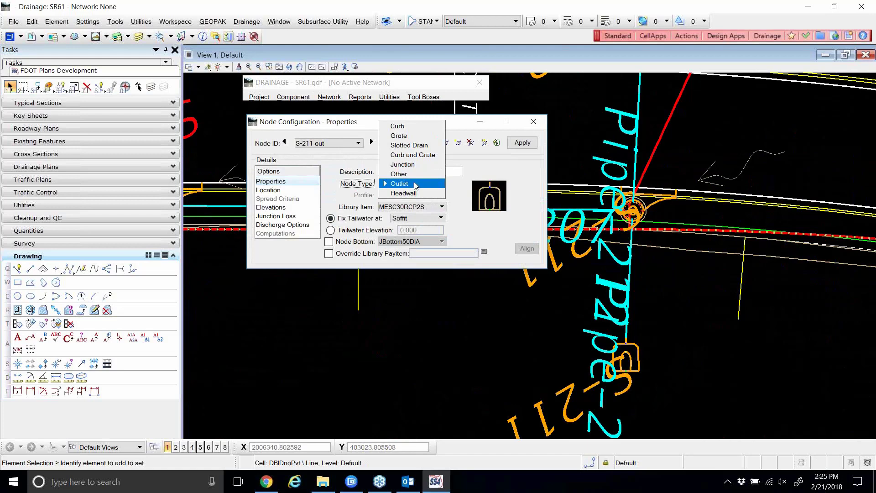
click(415, 184)
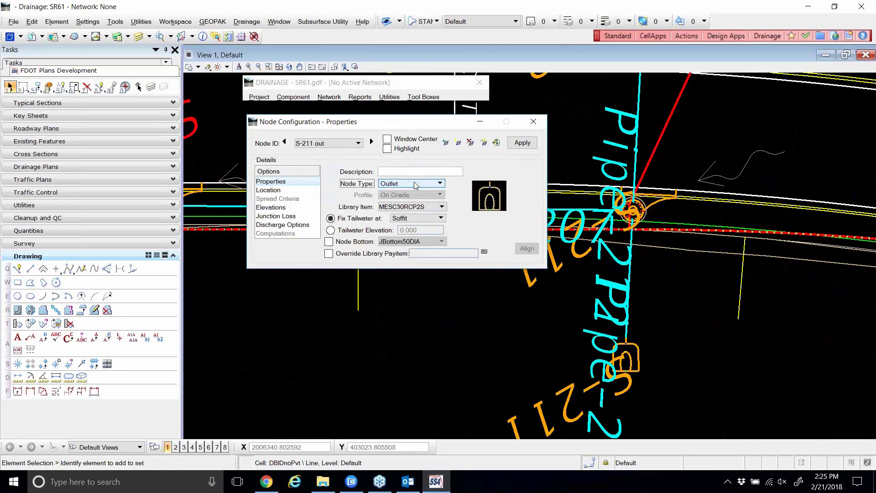